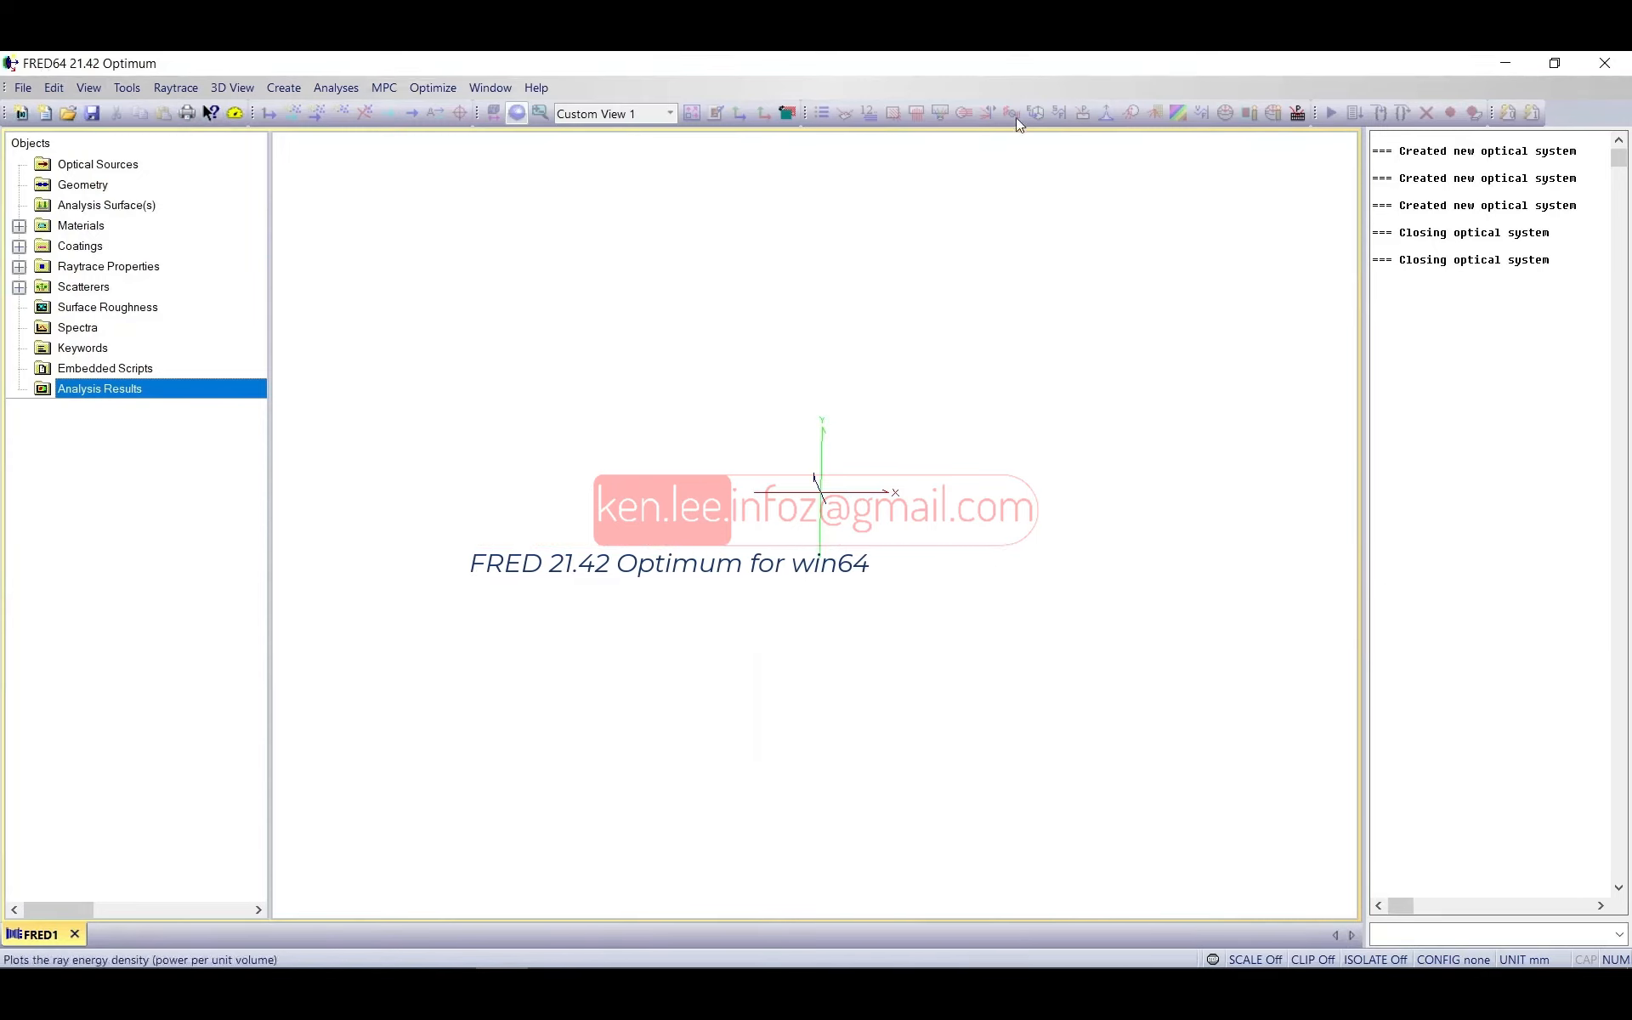
pyautogui.moveTo(480, 120)
pyautogui.mouseDown()
pyautogui.moveTo(480, 144)
pyautogui.moveTo(218, 161)
pyautogui.moveTo(162, 142)
pyautogui.moveTo(332, 199)
pyautogui.moveTo(620, 136)
pyautogui.moveTo(473, 106)
pyautogui.mouseUp()
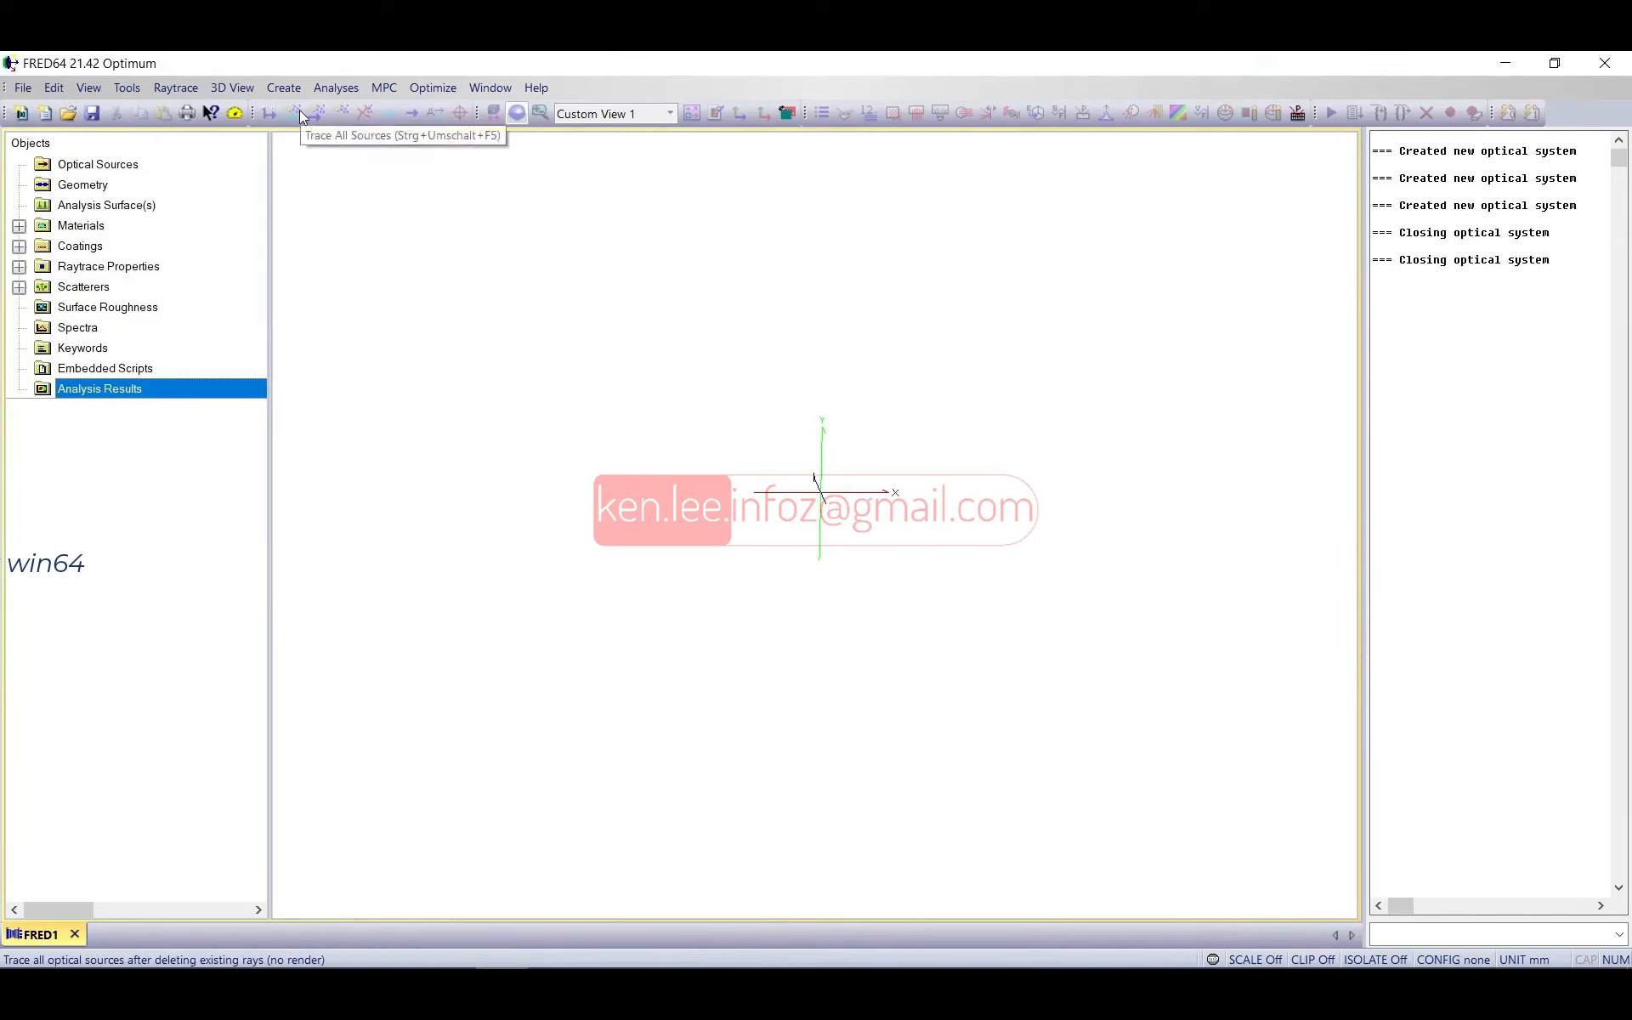
pyautogui.click(23, 89)
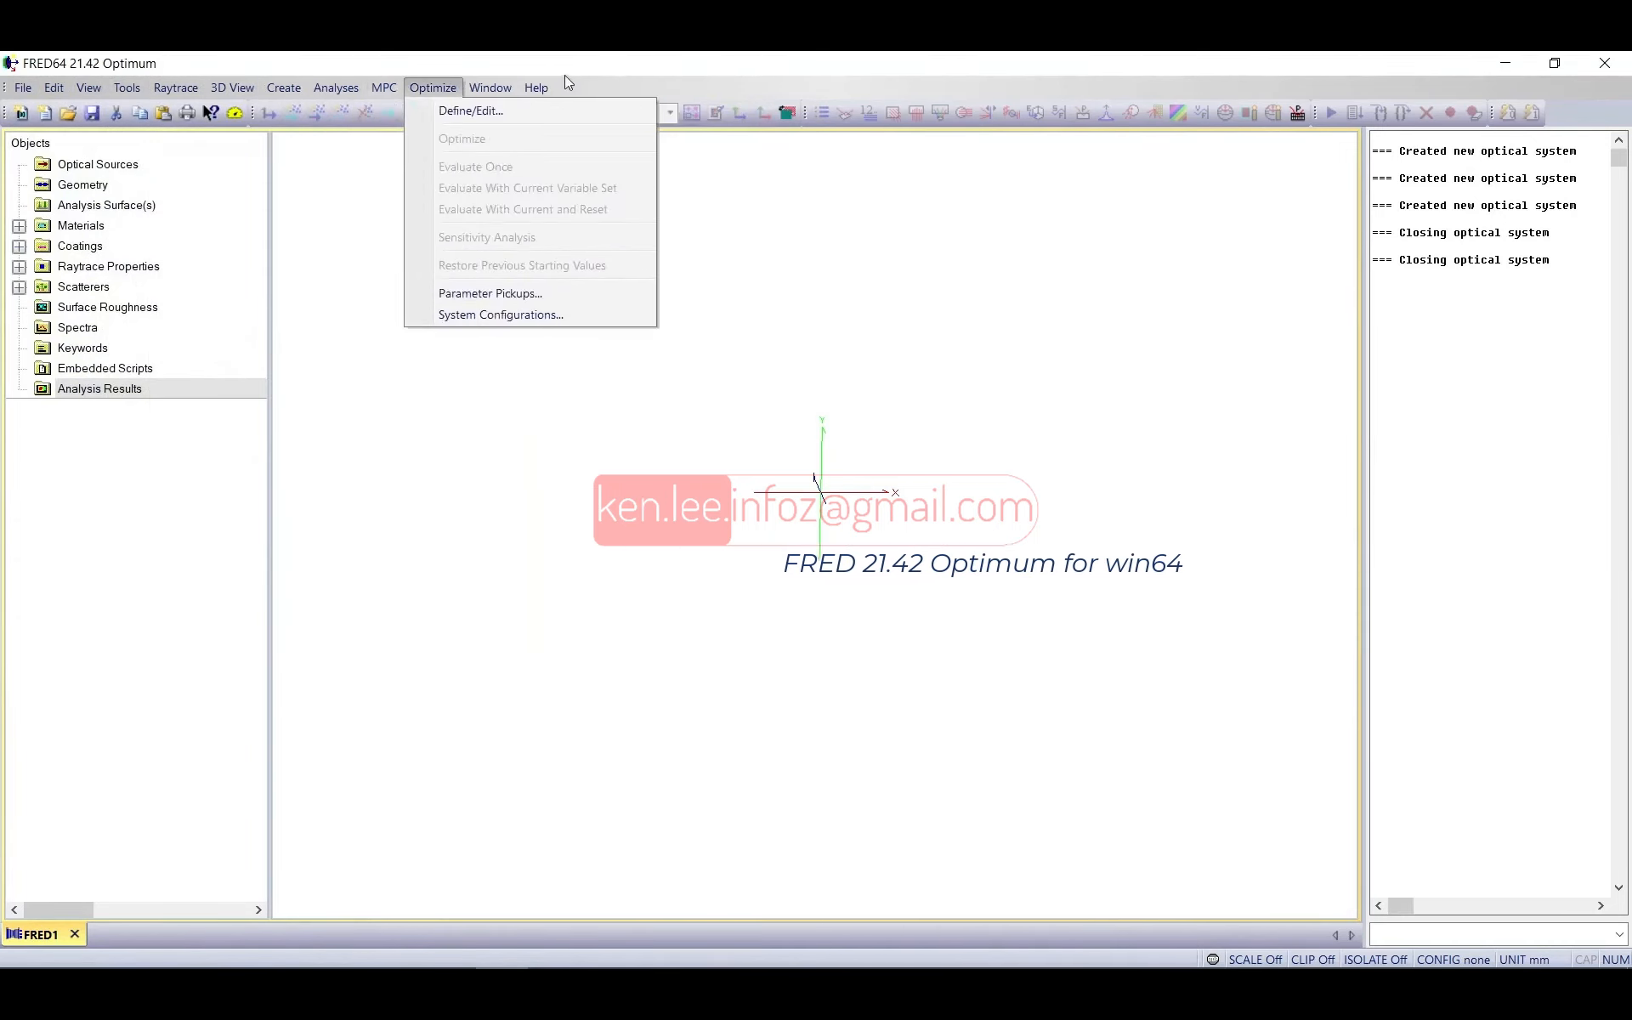
pyautogui.moveTo(474, 95)
pyautogui.moveTo(119, 95)
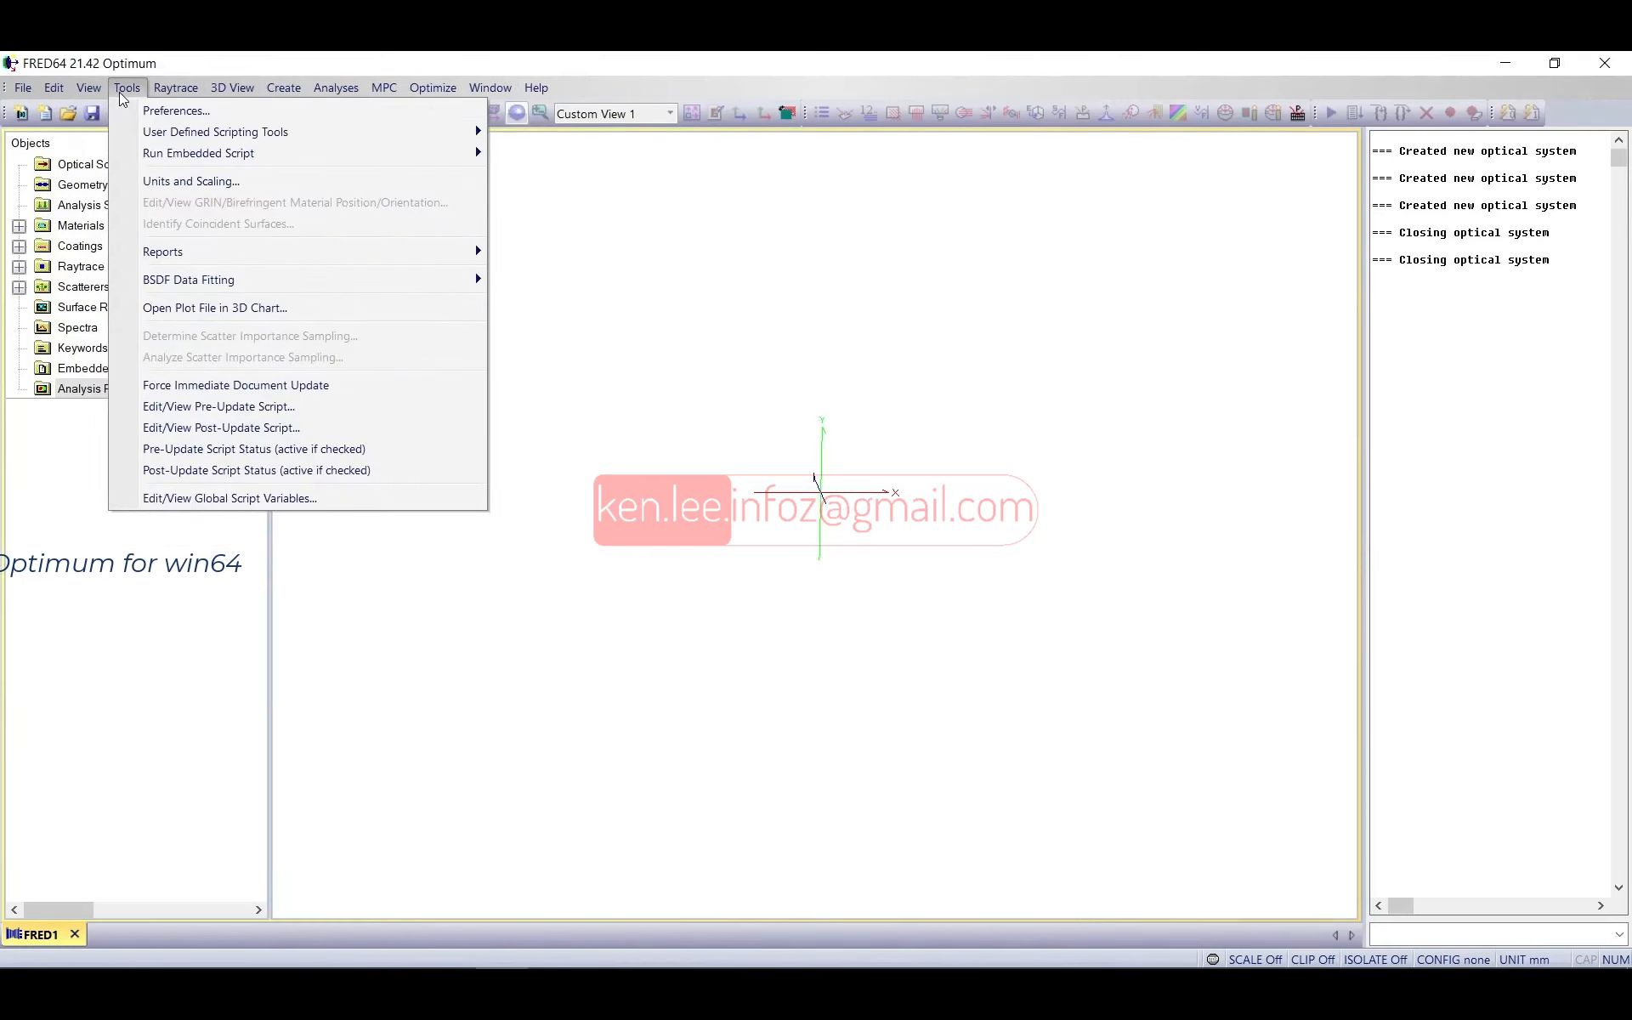
pyautogui.moveTo(299, 89)
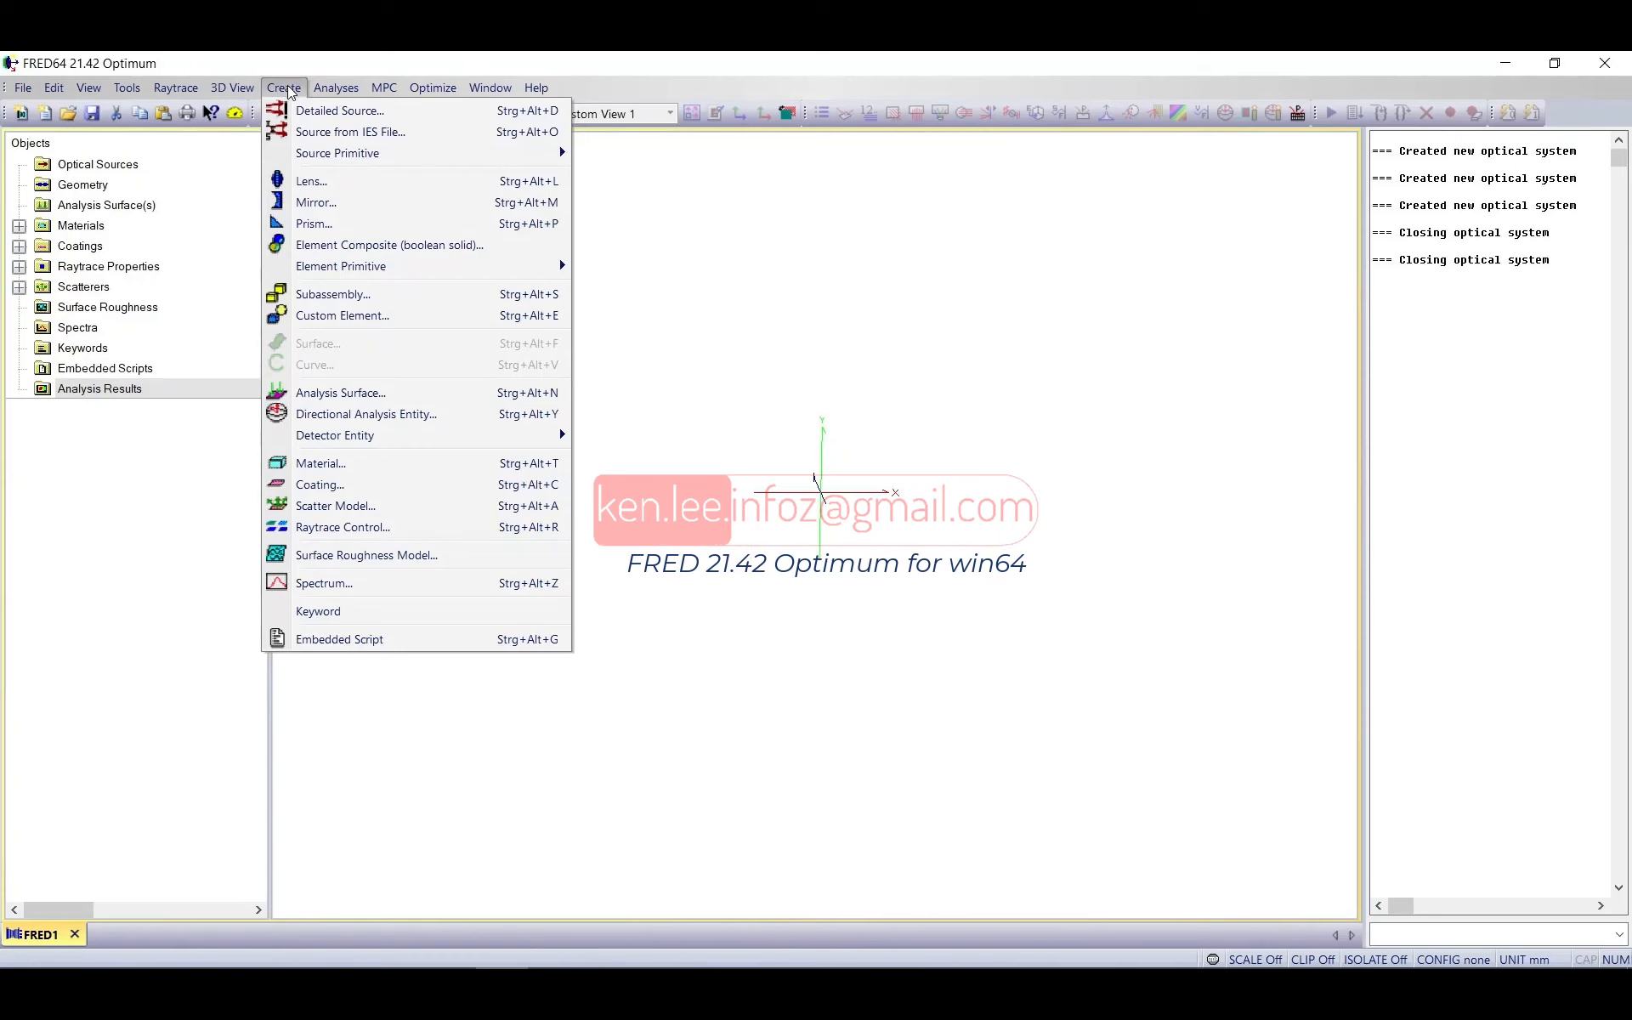
pyautogui.click(93, 164)
pyautogui.rightClick(105, 170)
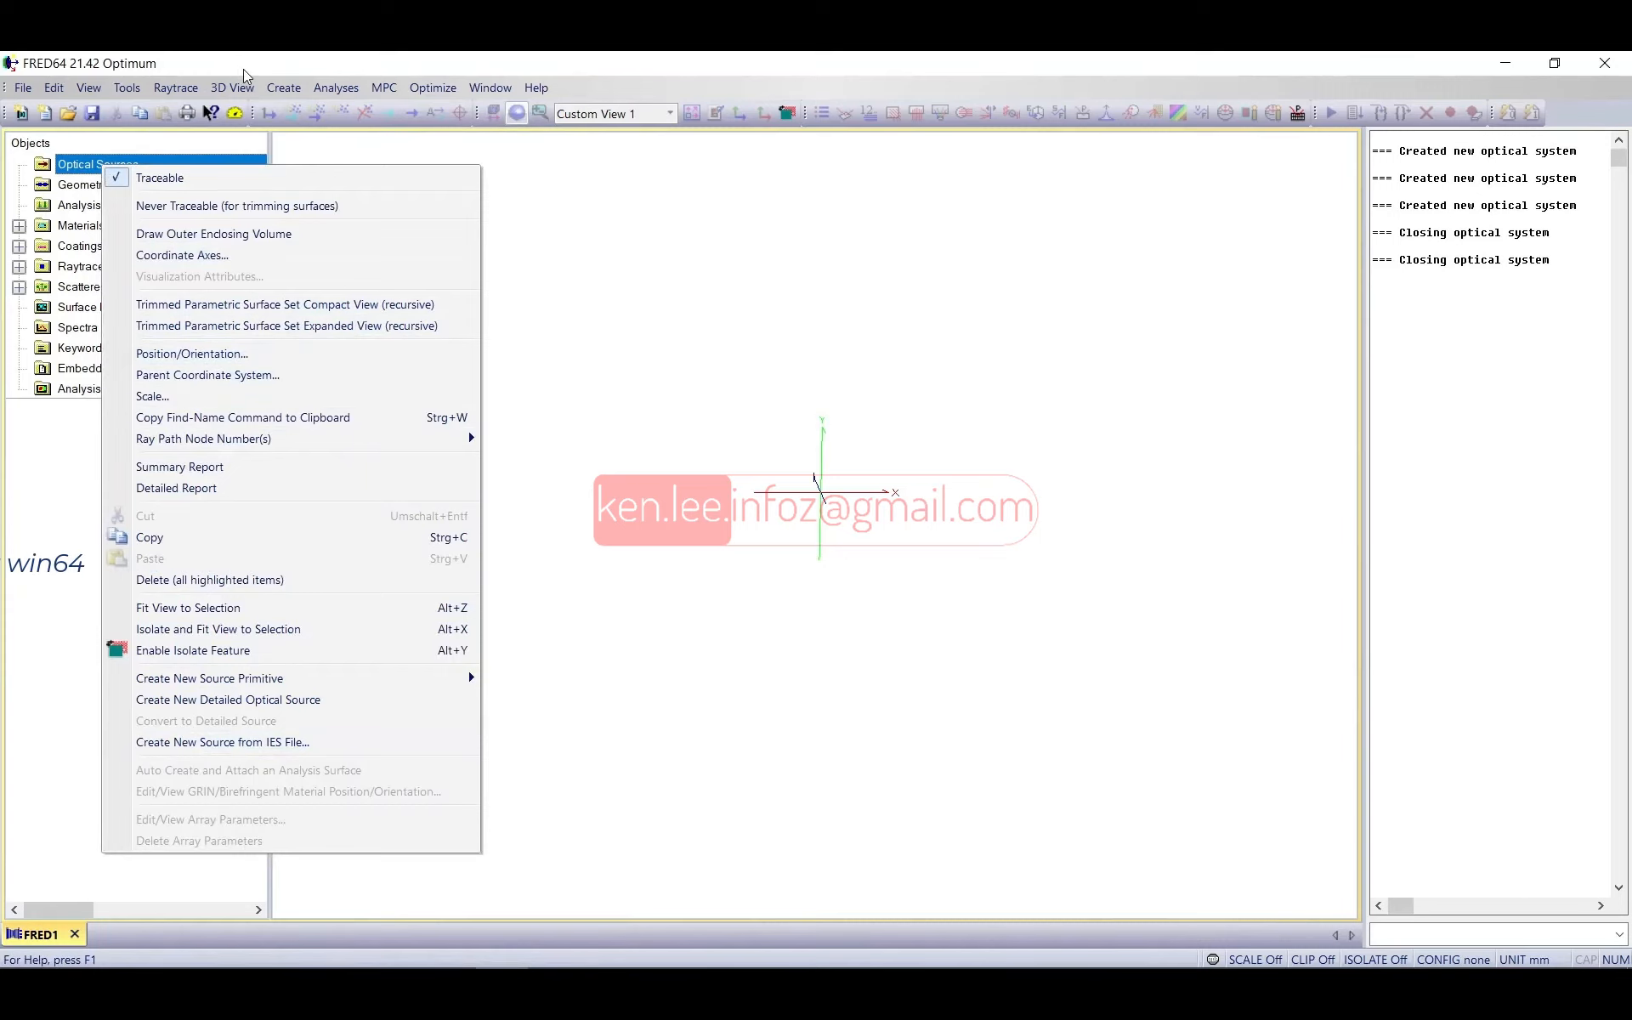
pyautogui.click(73, 187)
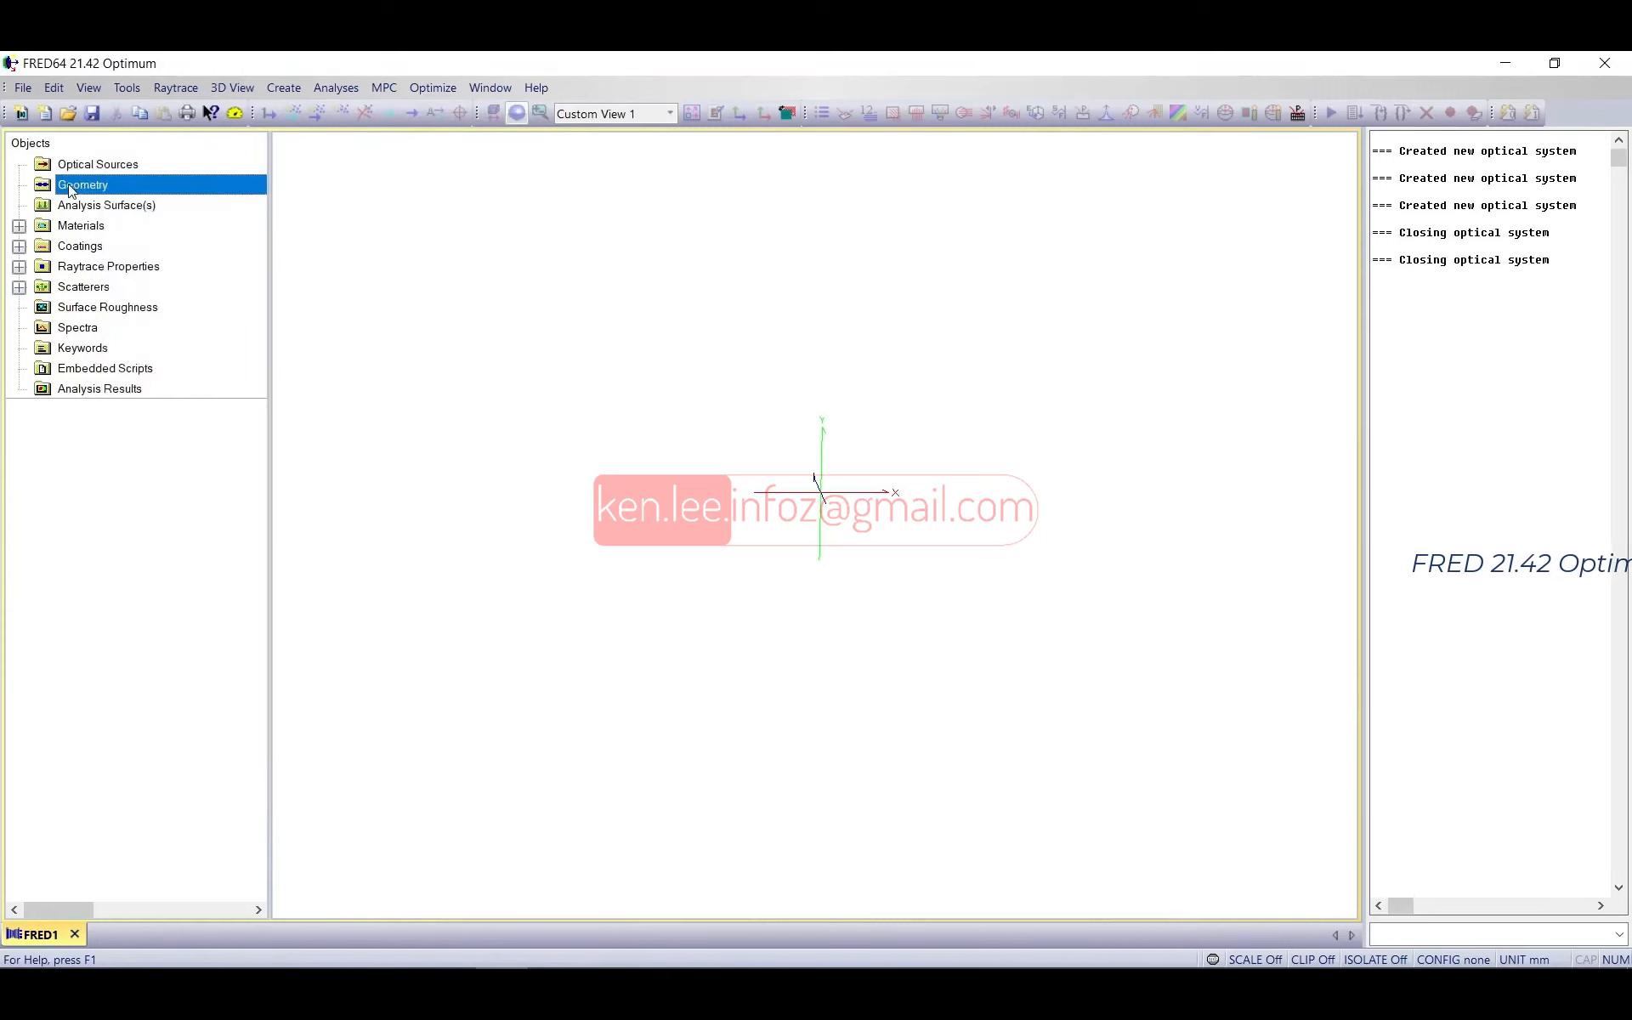
# Step: Start a new Lambertian Plane source primitive under Optical Sources
pyautogui.click(77, 170)
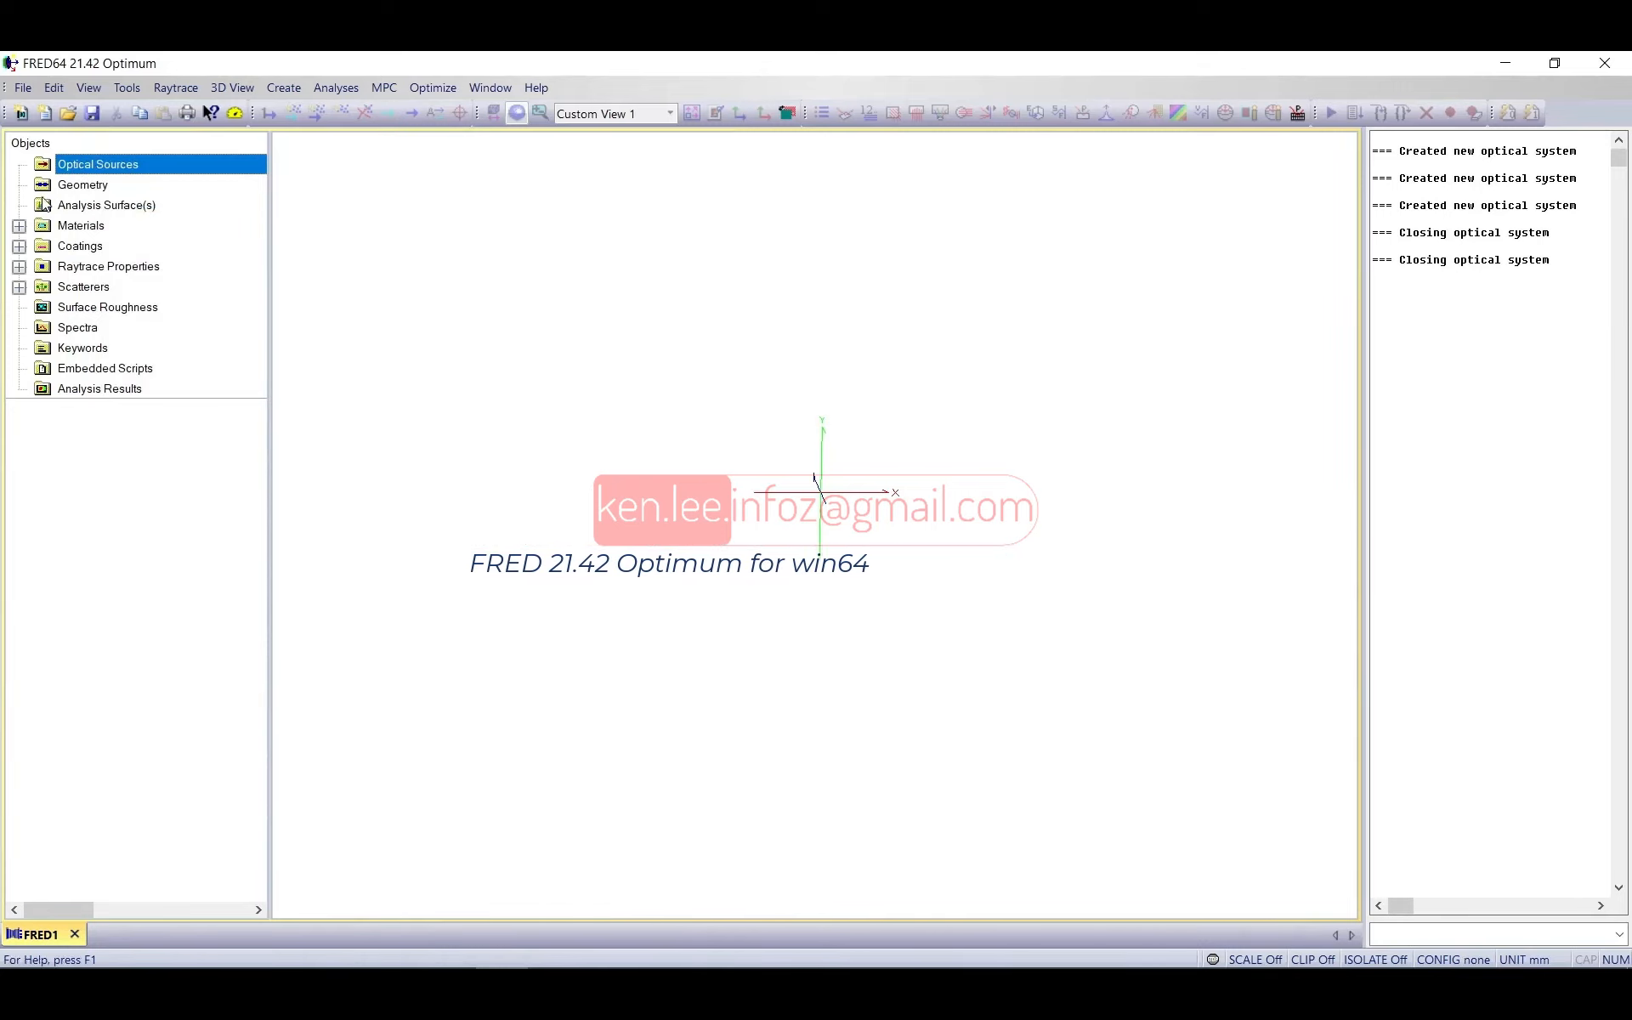
pyautogui.rightClick(93, 166)
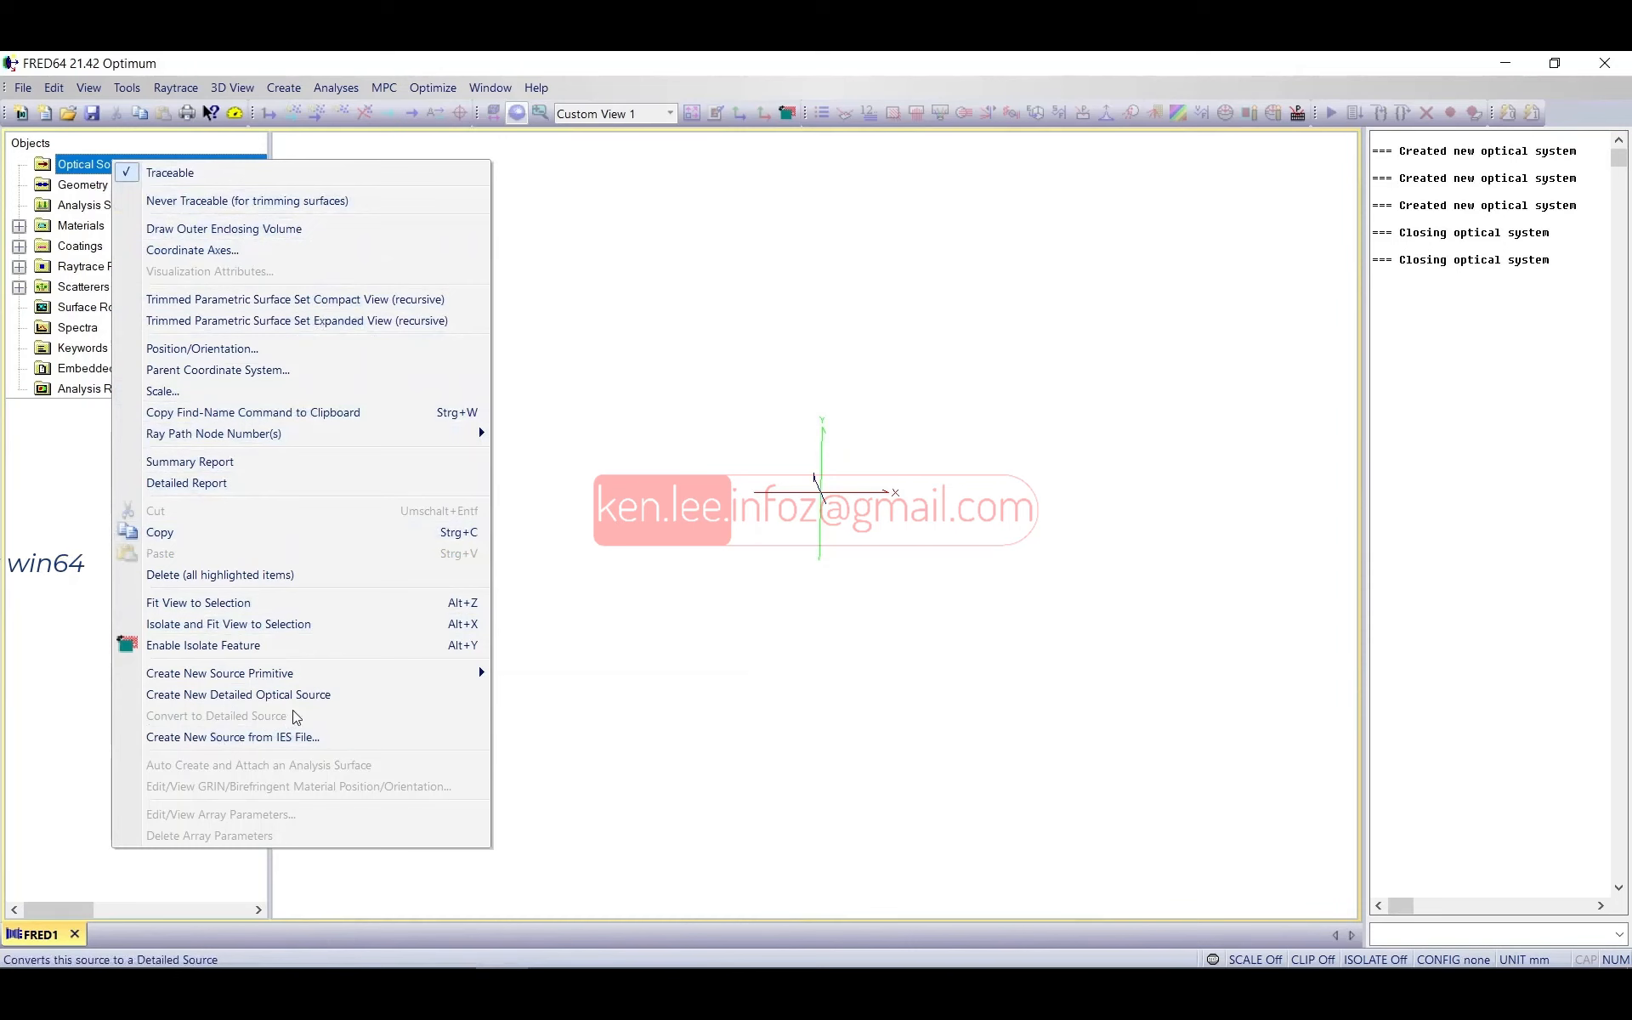
pyautogui.moveTo(276, 676)
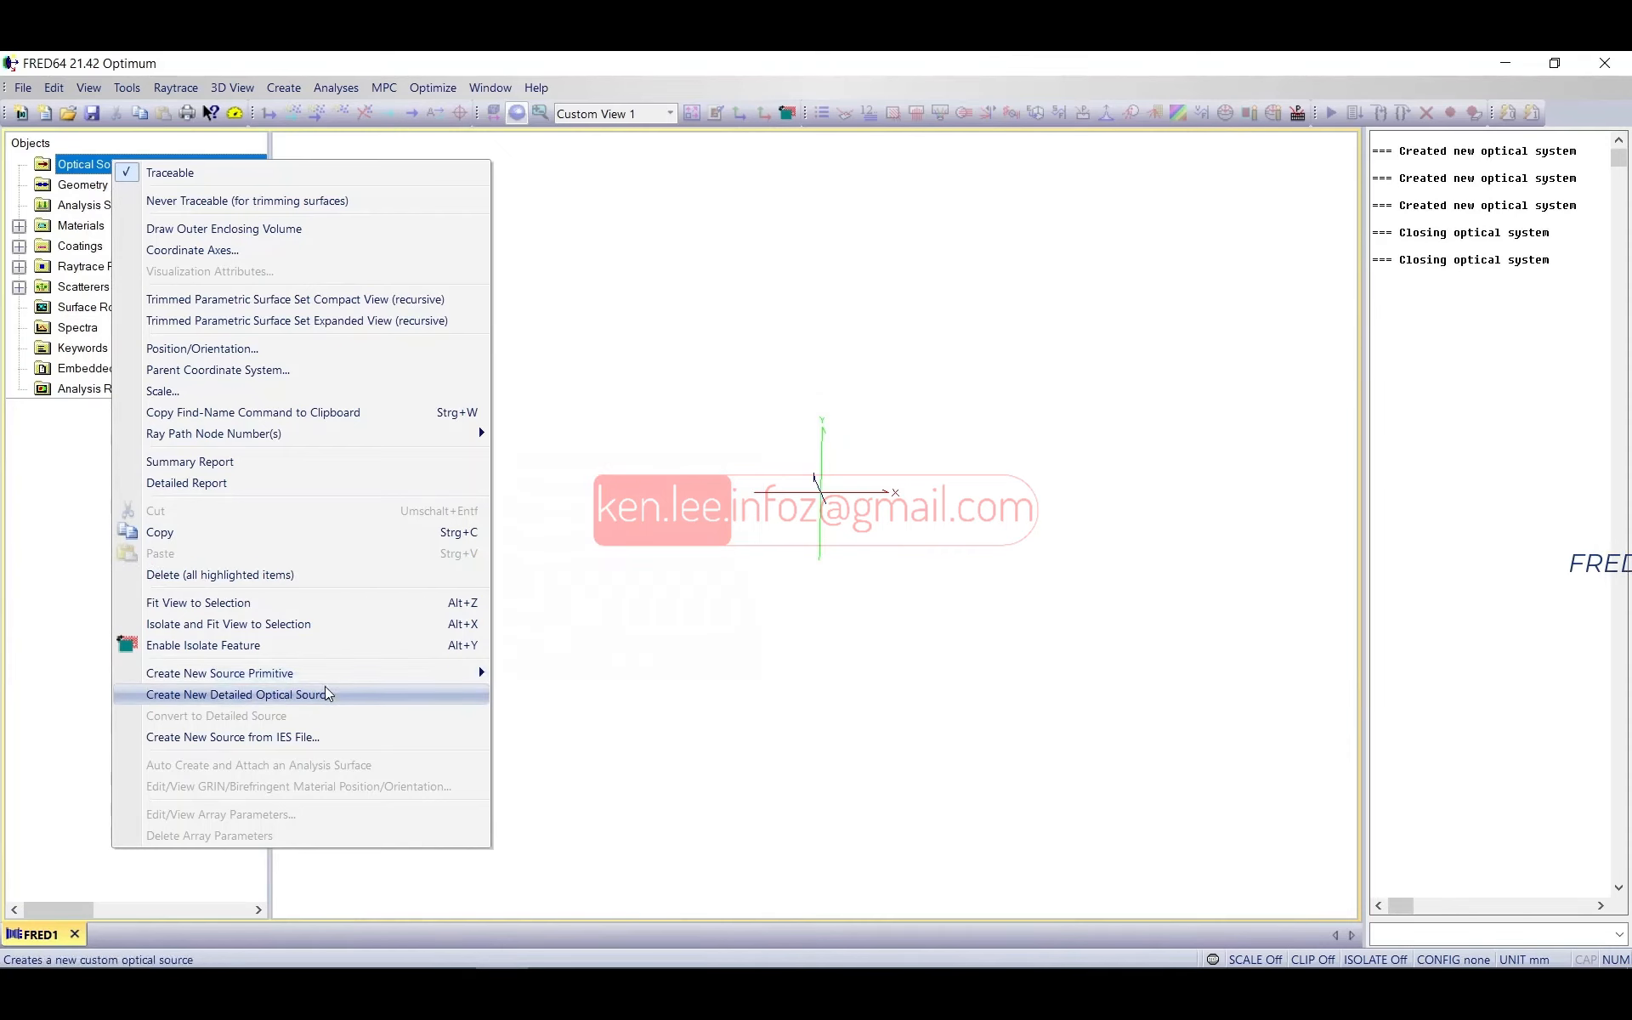
pyautogui.moveTo(342, 672)
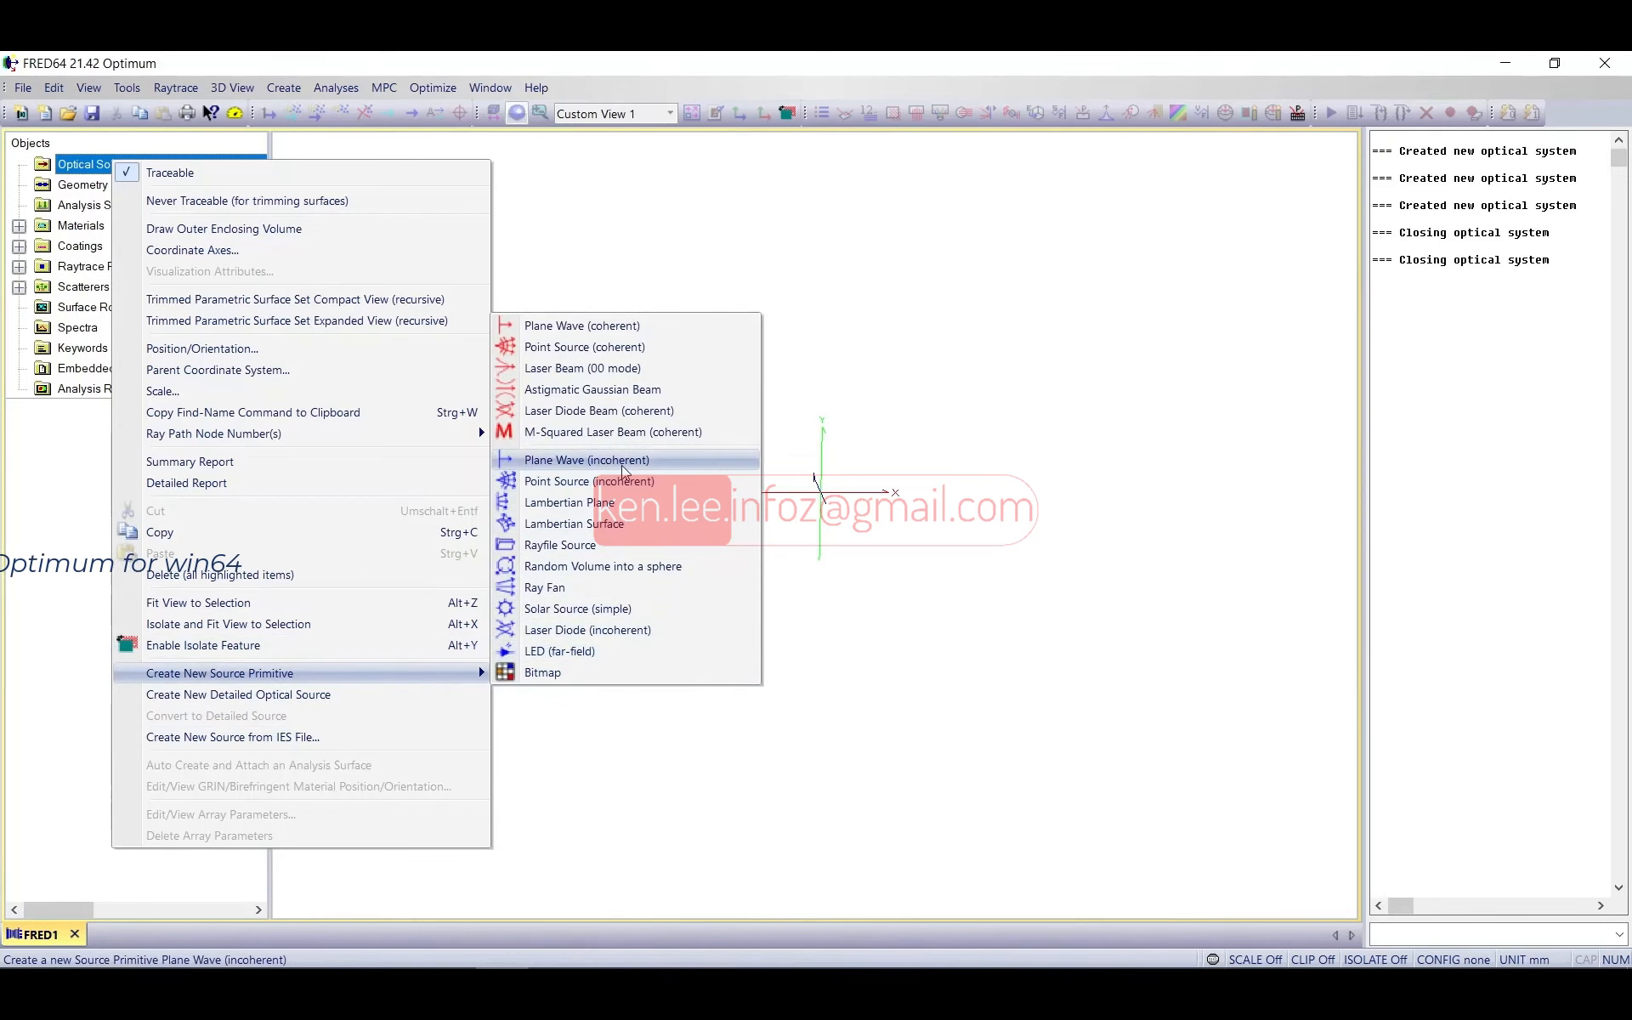
pyautogui.click(564, 502)
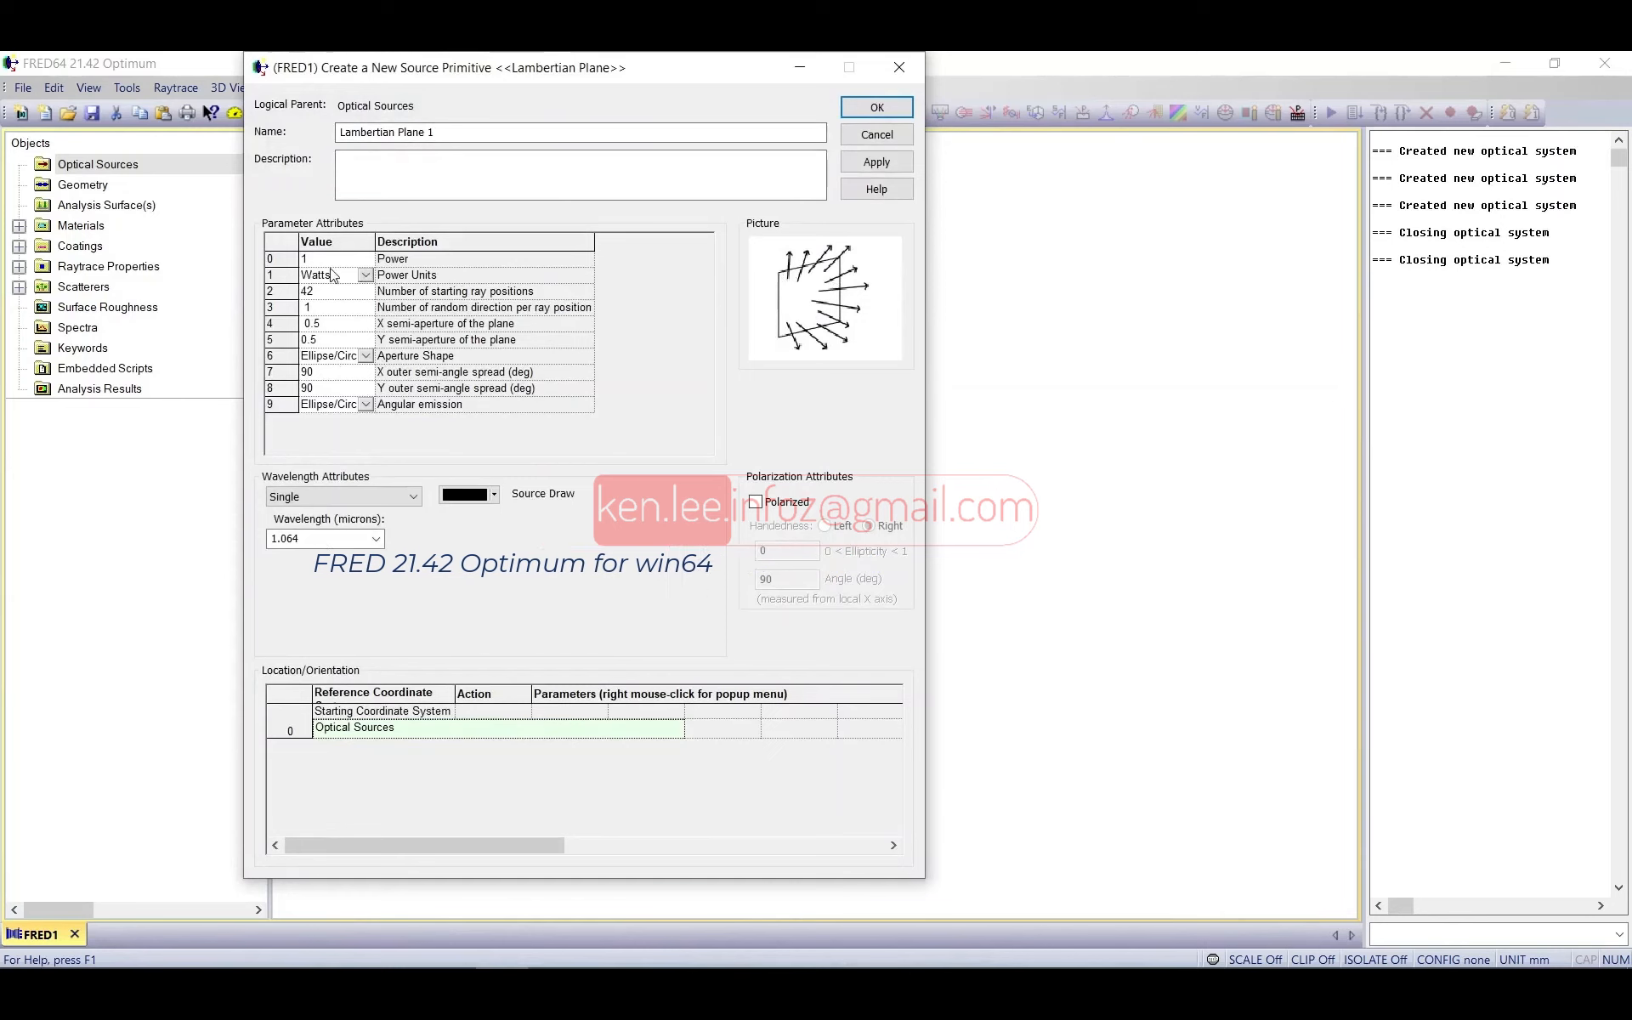
pyautogui.click(367, 355)
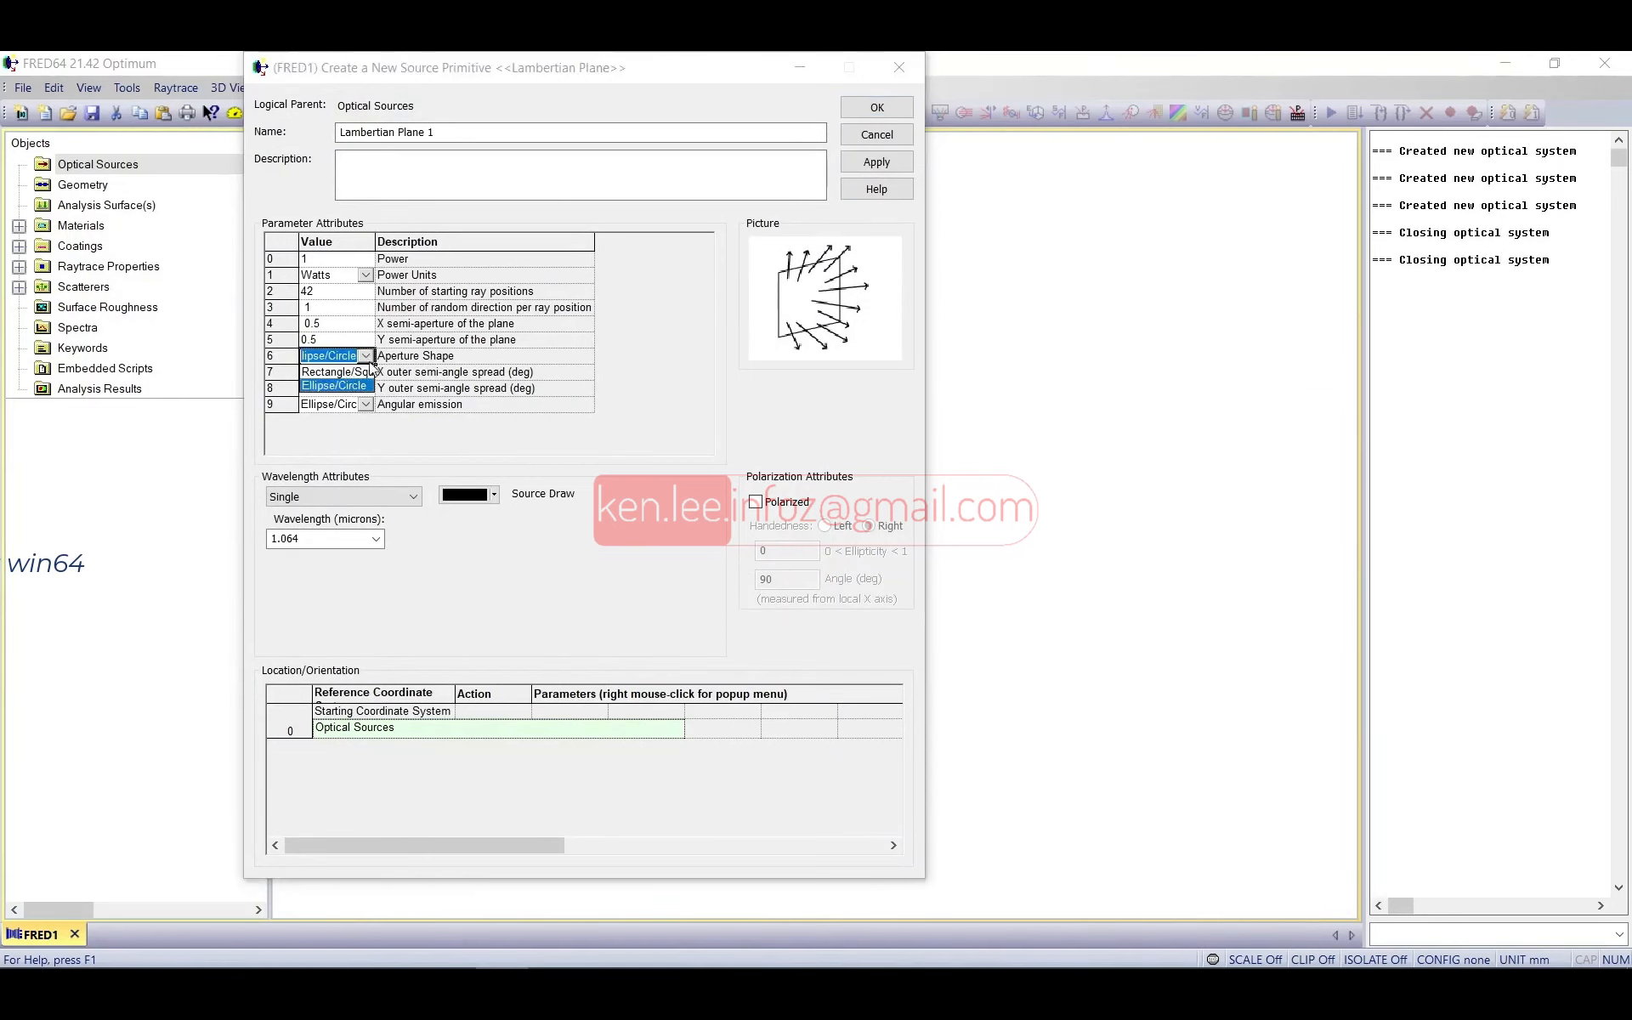
pyautogui.click(380, 361)
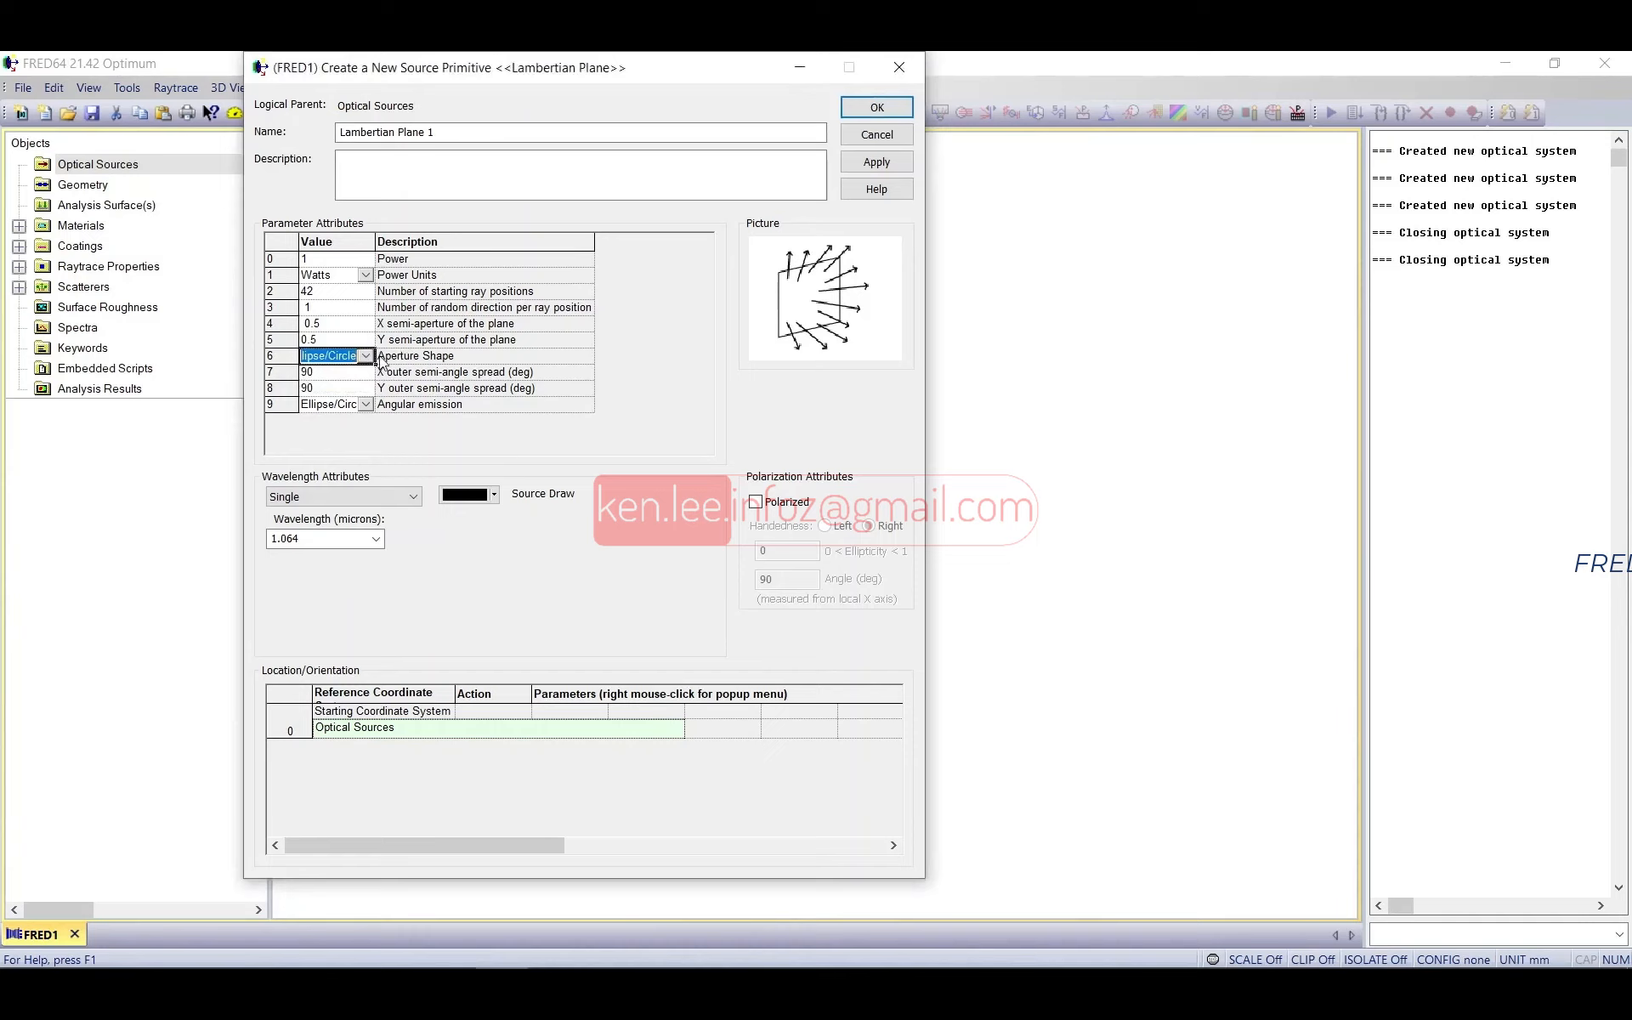
pyautogui.click(364, 276)
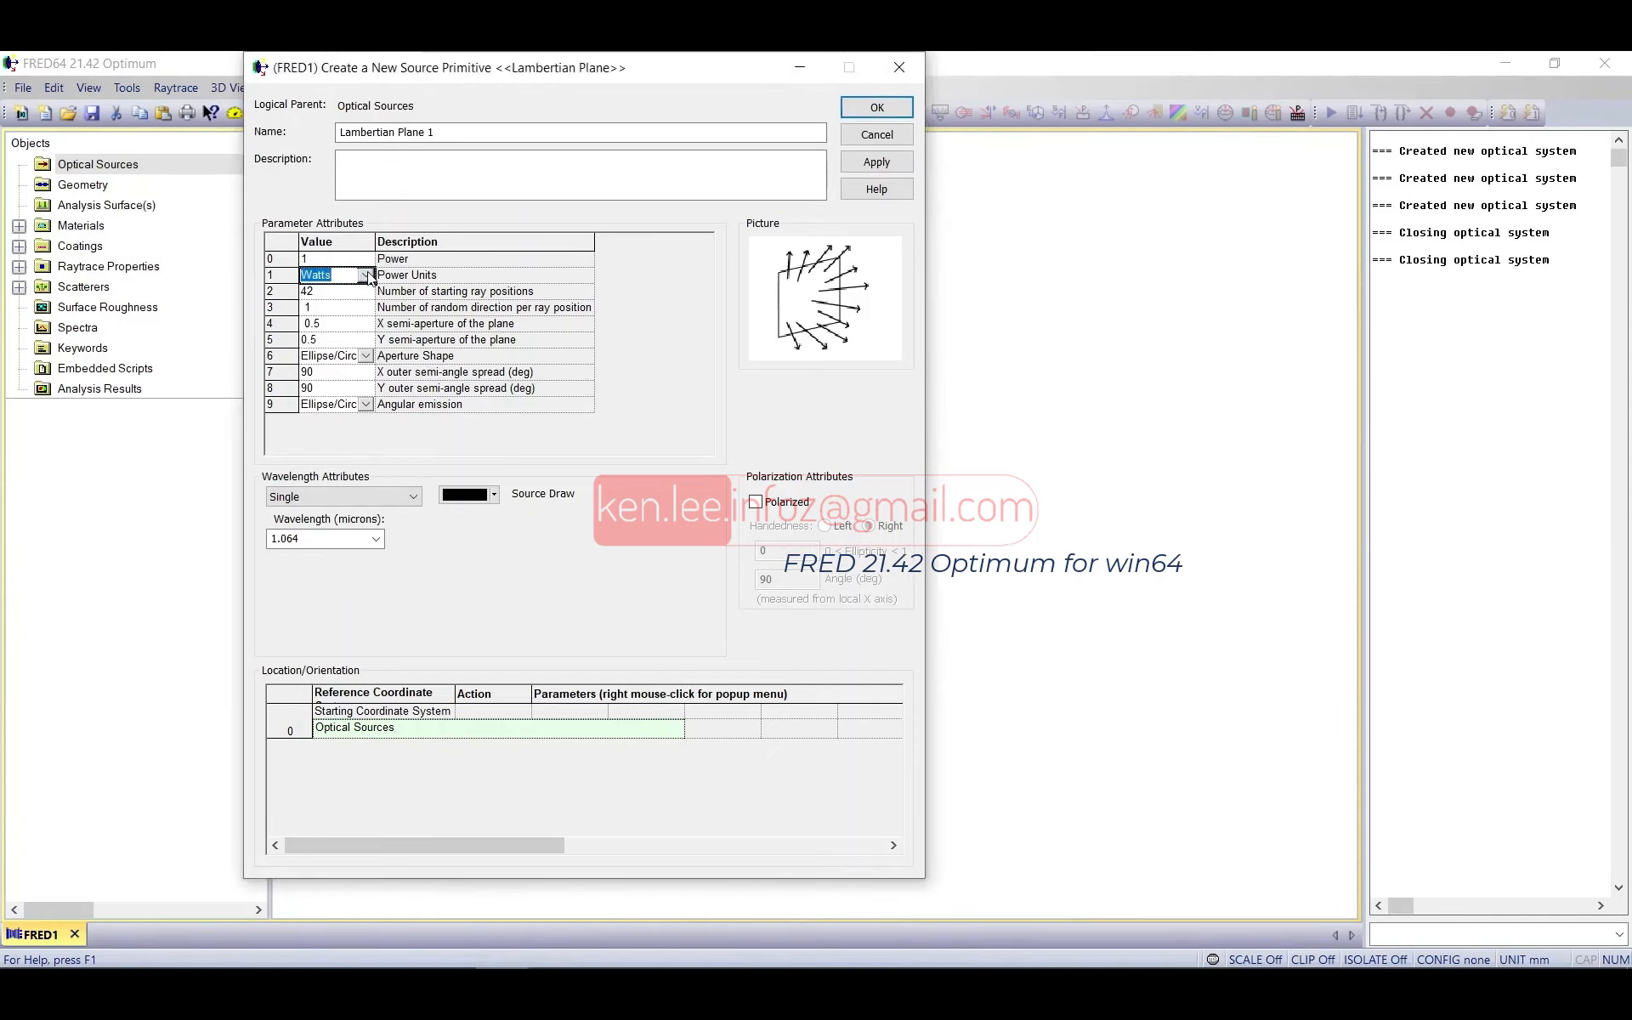
pyautogui.click(354, 260)
# Step: Set the source's number of starting ray positions to 500 and its X and Y semi-apertures to 5
pyautogui.click(335, 291)
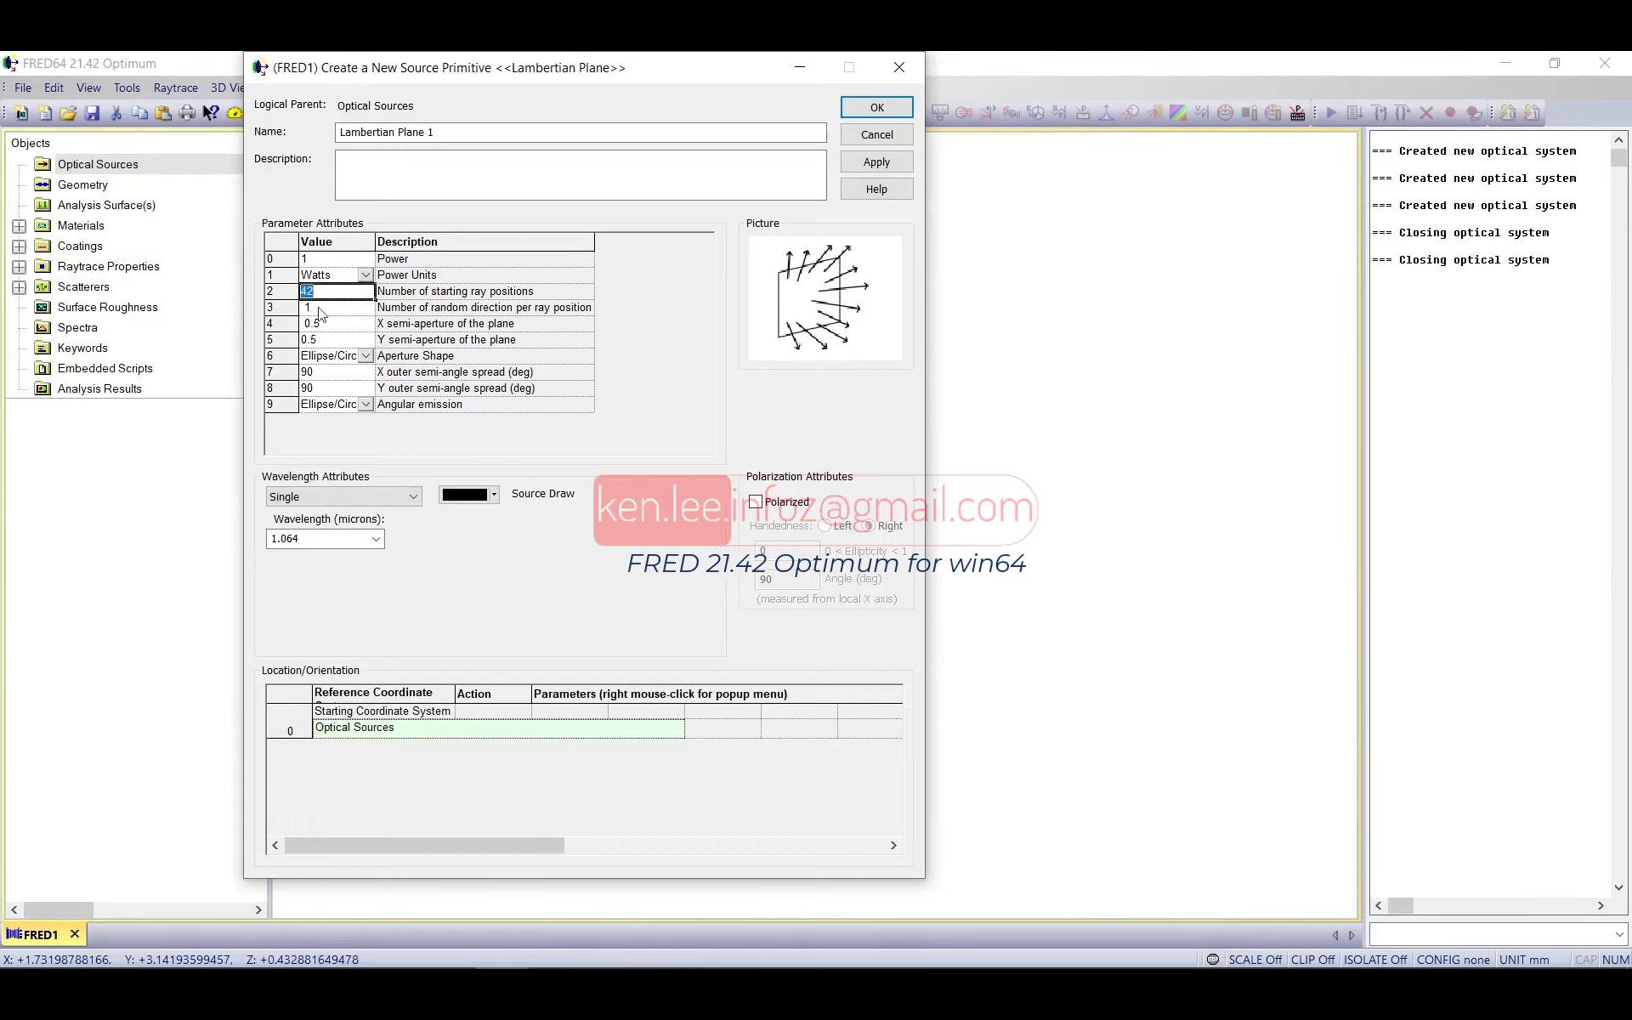
pyautogui.write('500')
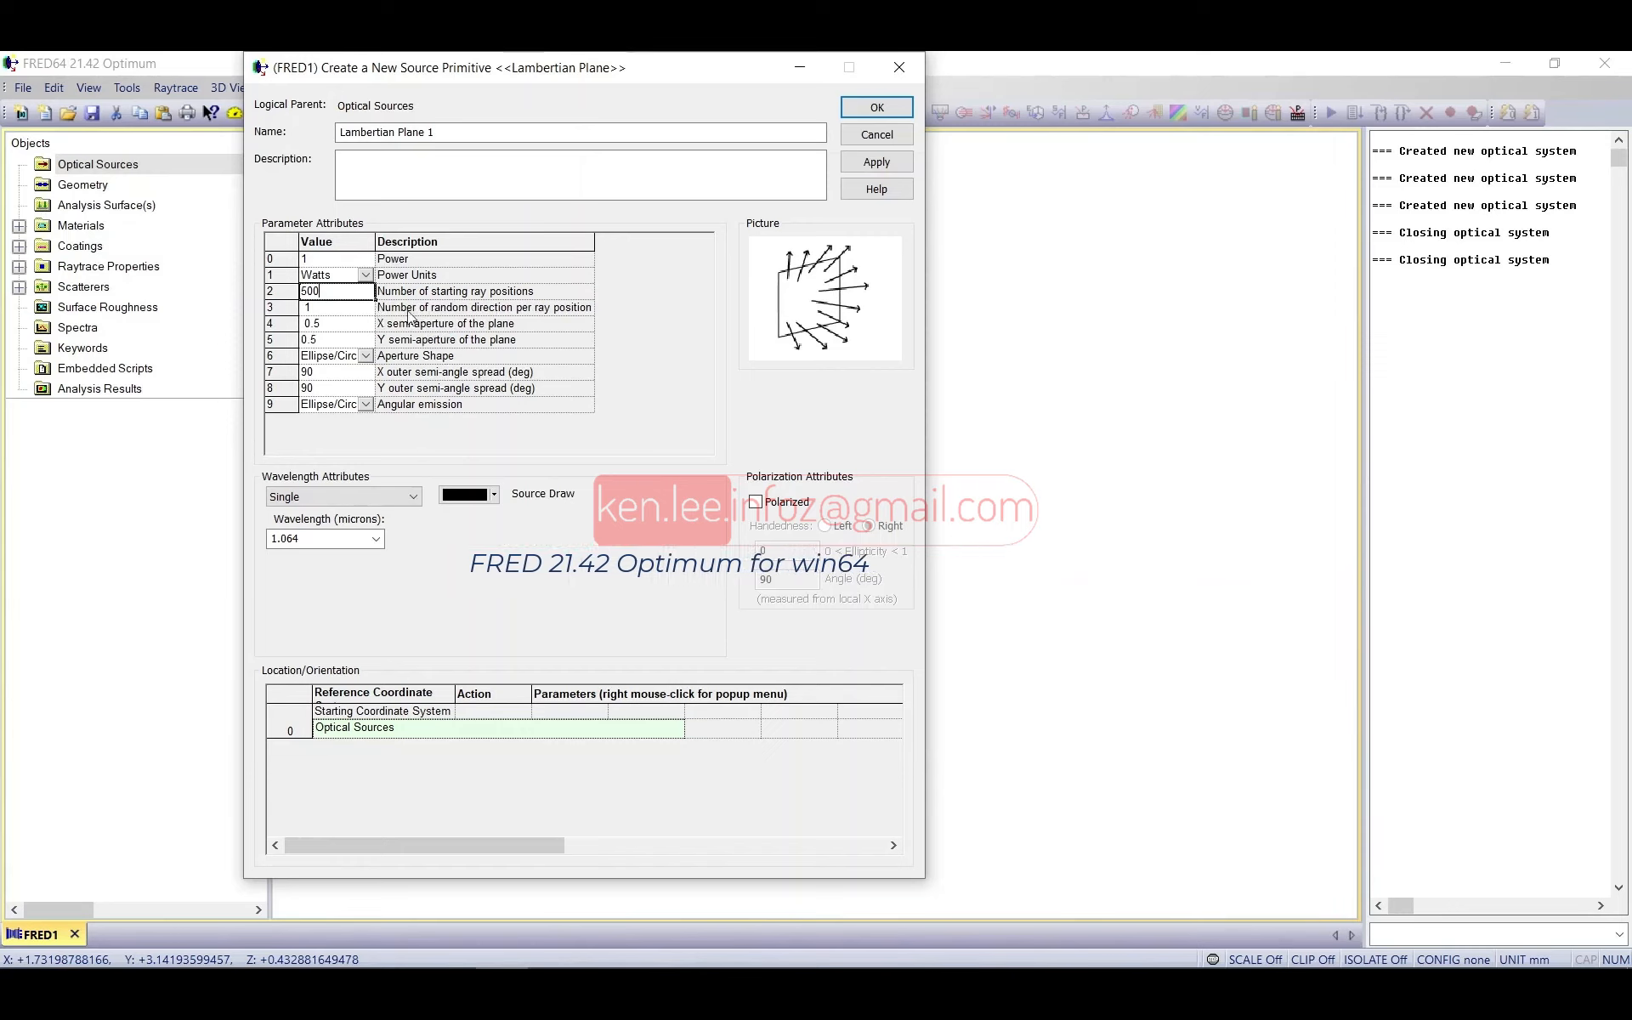
pyautogui.click(348, 324)
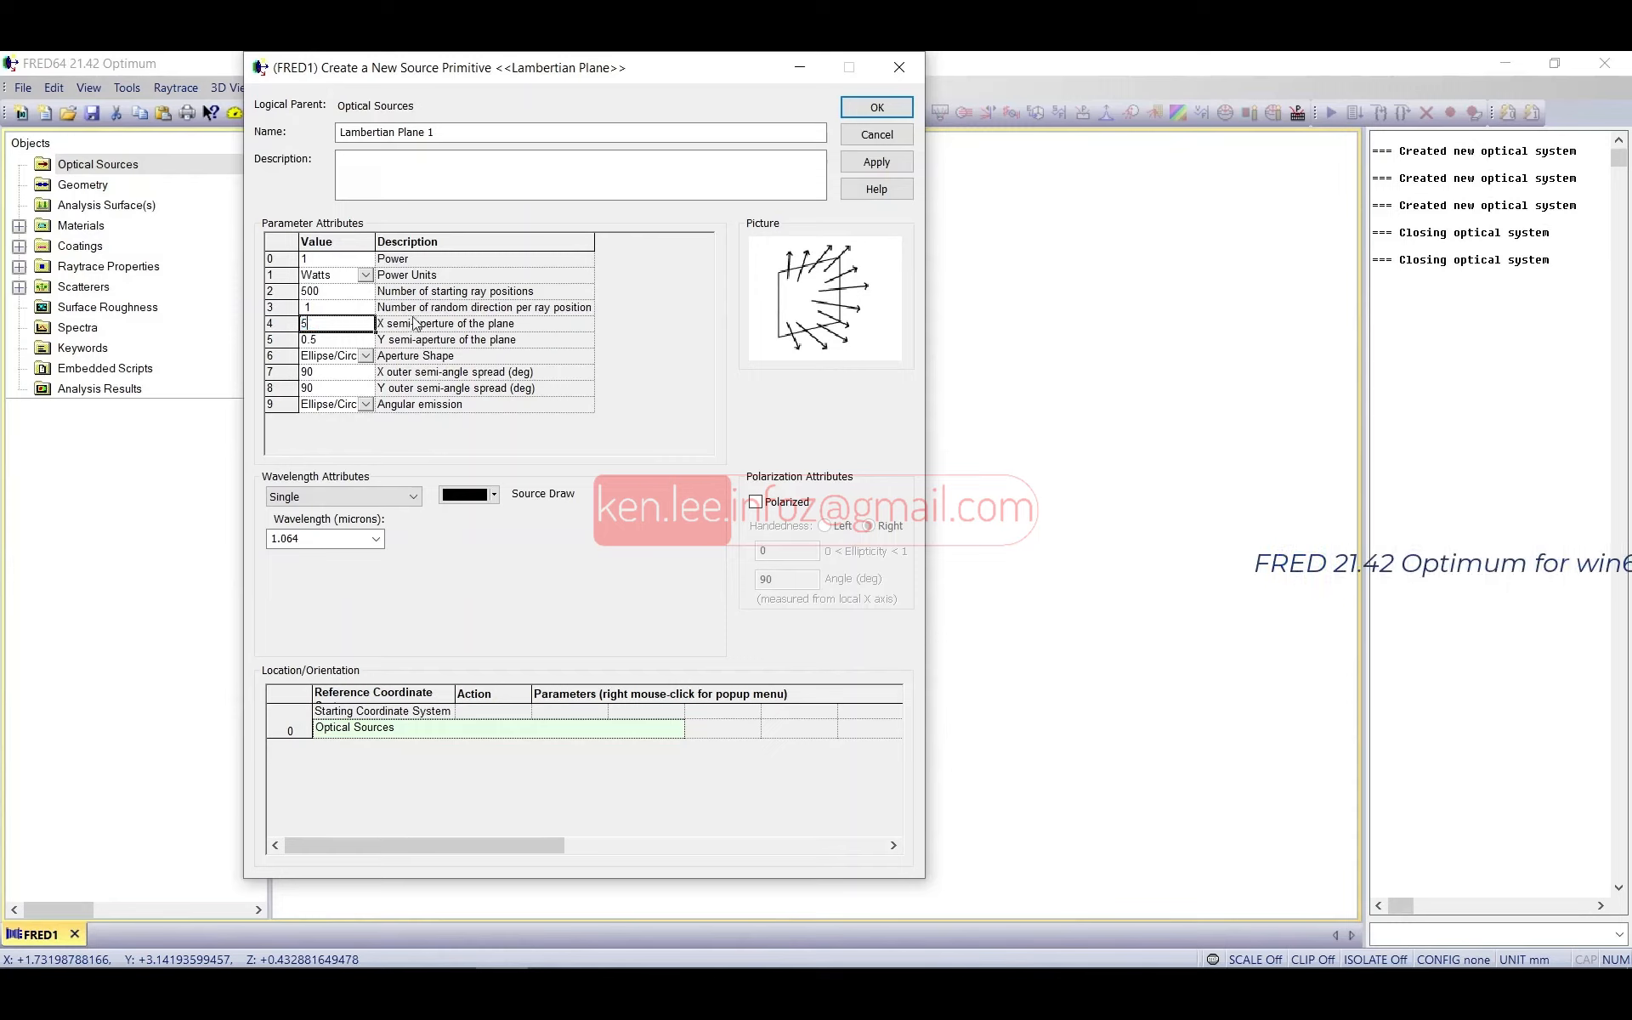
pyautogui.click(346, 337)
pyautogui.write('5')
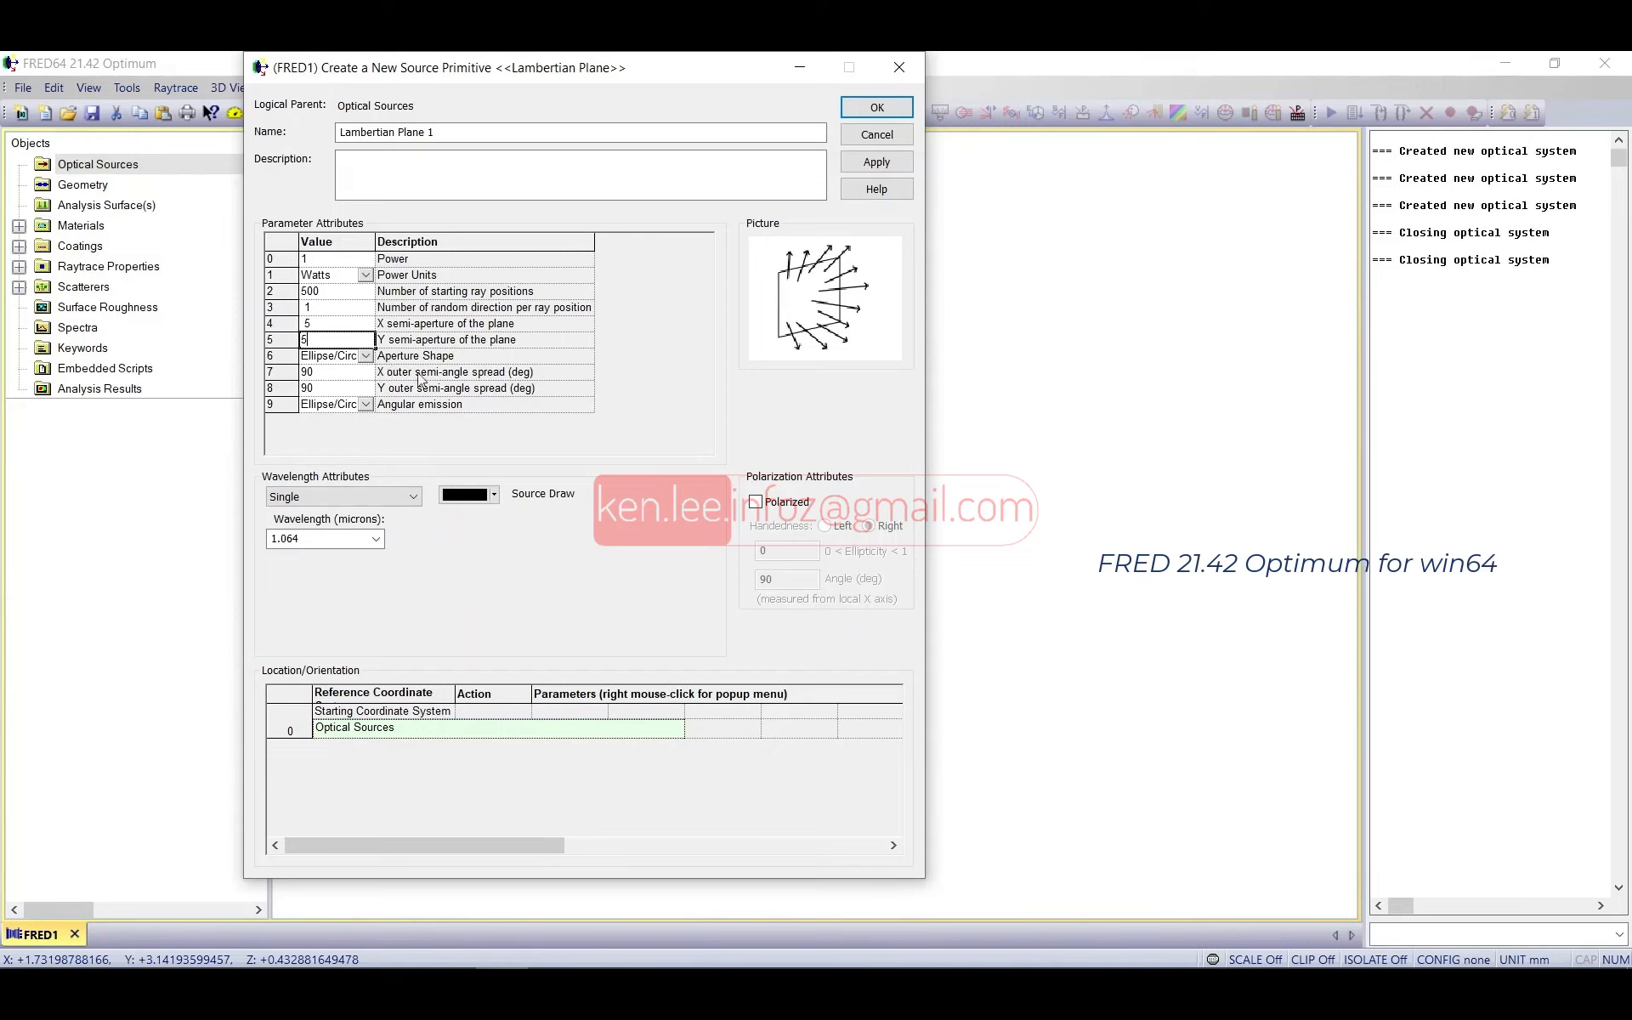
# Step: Set the X and Y outer semi-angle spread of the Lambertian plane source to 10 degrees
pyautogui.click(314, 374)
pyautogui.moveTo(319, 373); pyautogui.dragTo(279, 377)
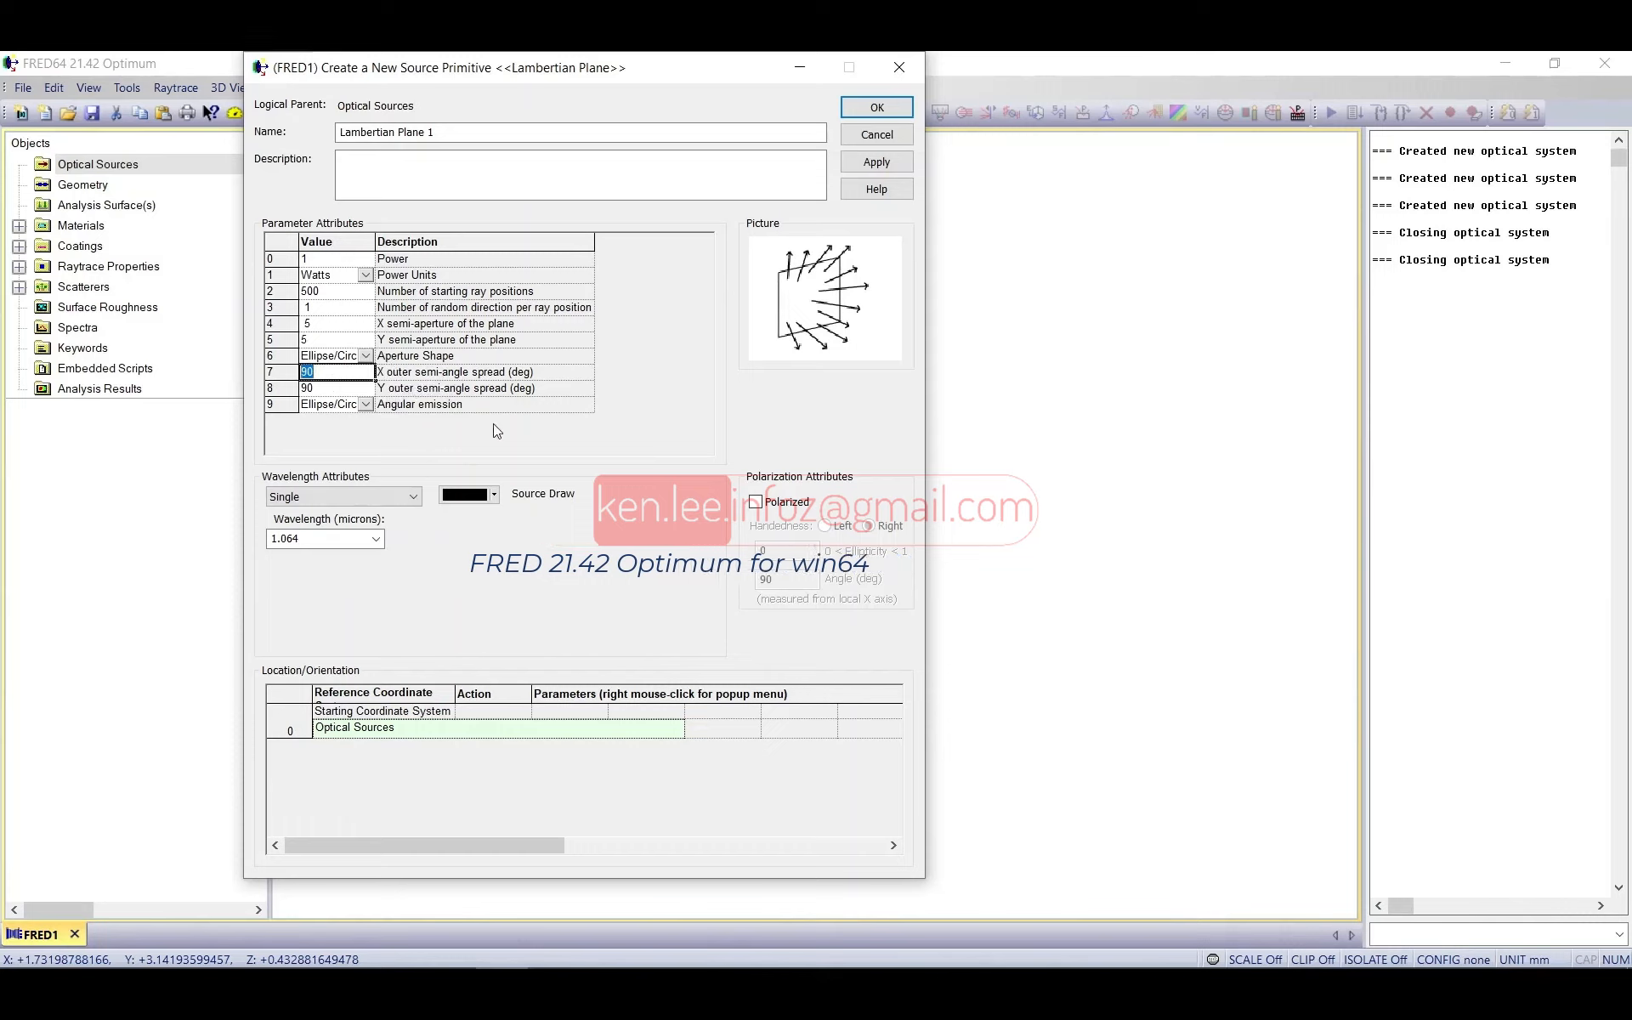
pyautogui.write('10')
pyautogui.press('Down')
pyautogui.write('10')
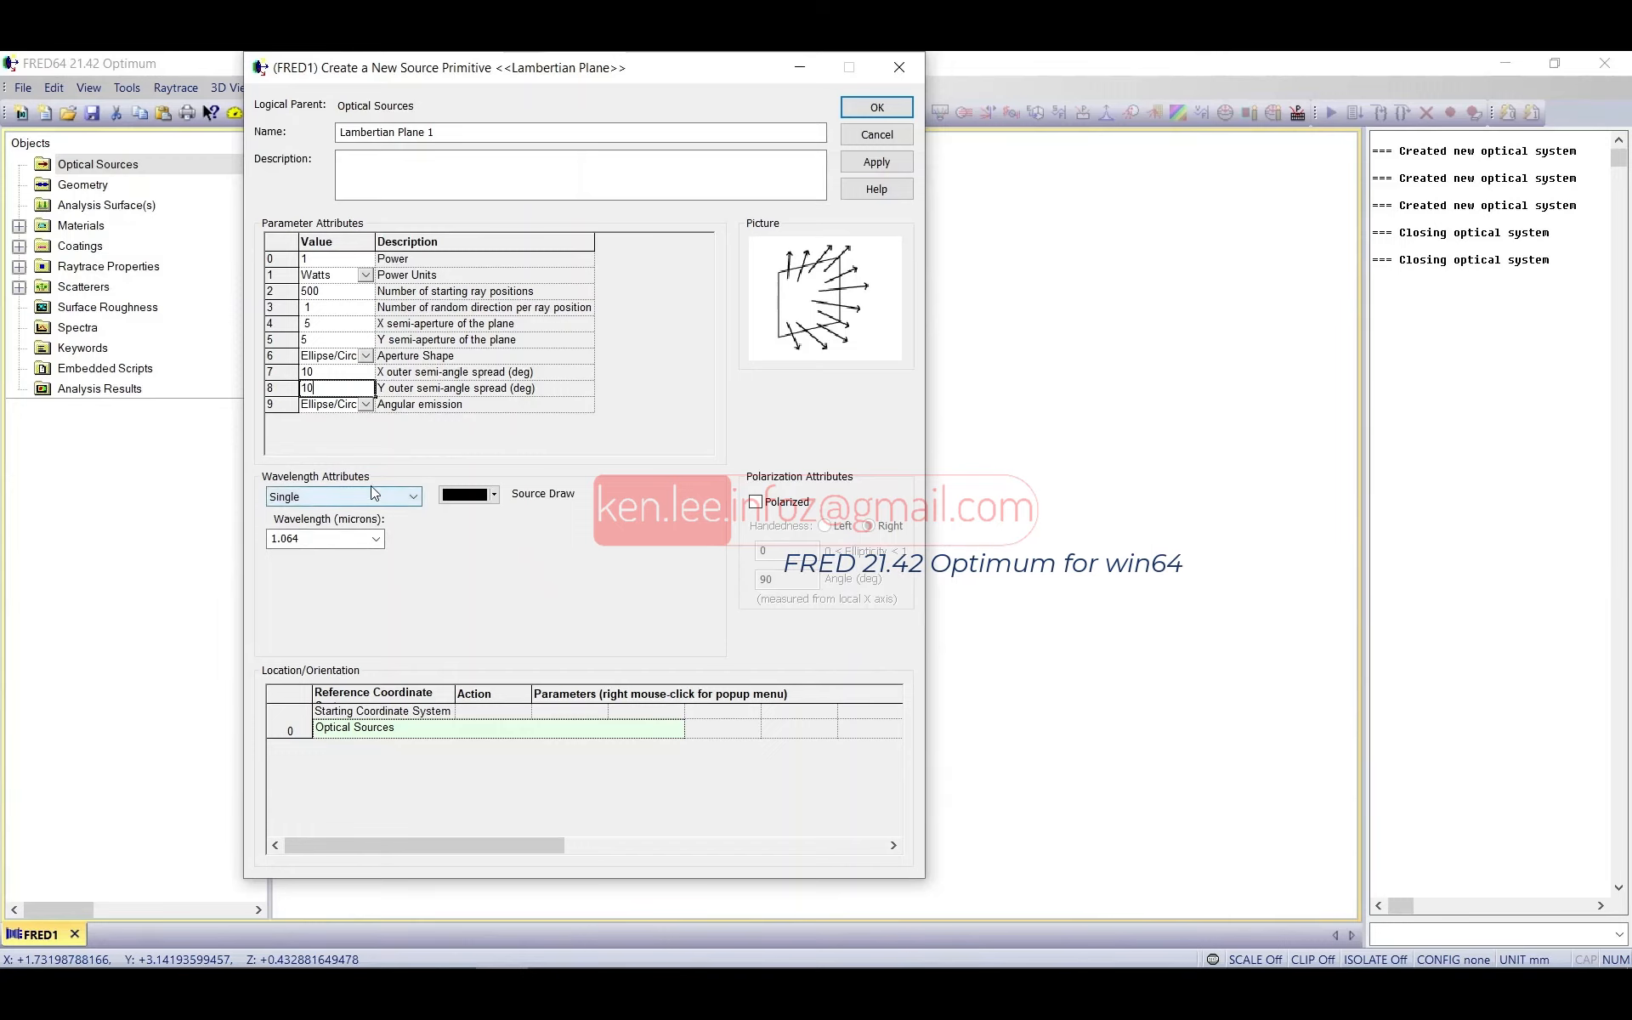
# Step: Set the source's single wavelength to 0.254 microns
pyautogui.click(374, 538)
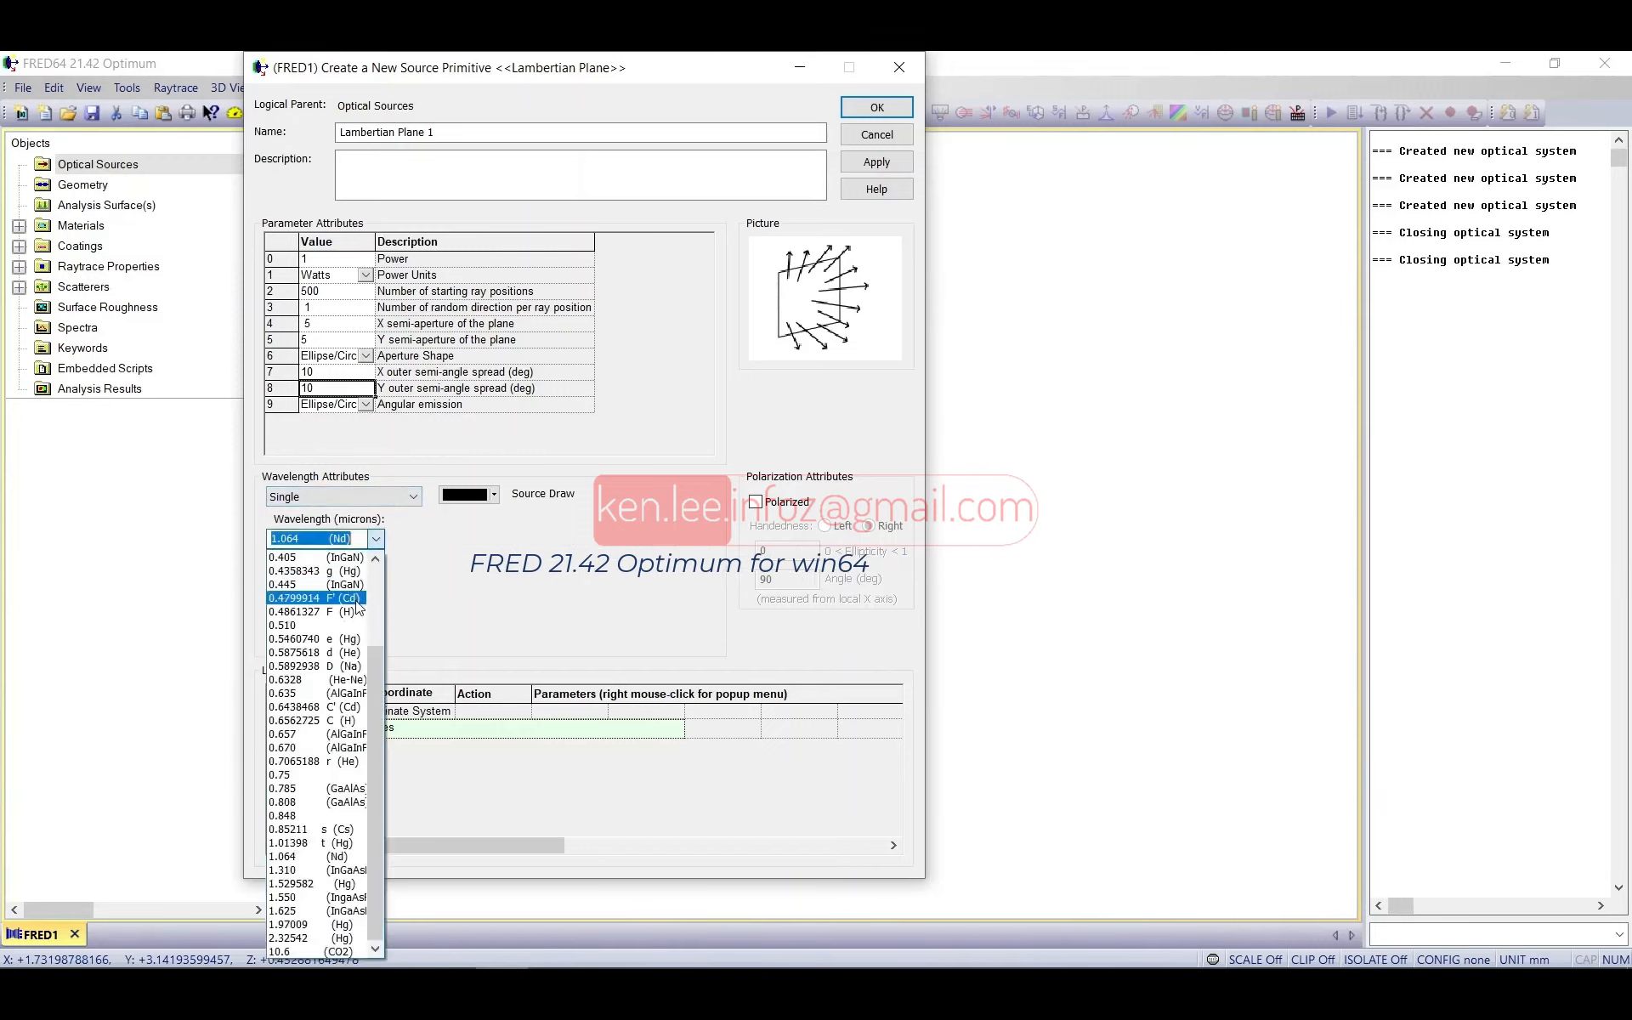
pyautogui.click(433, 533)
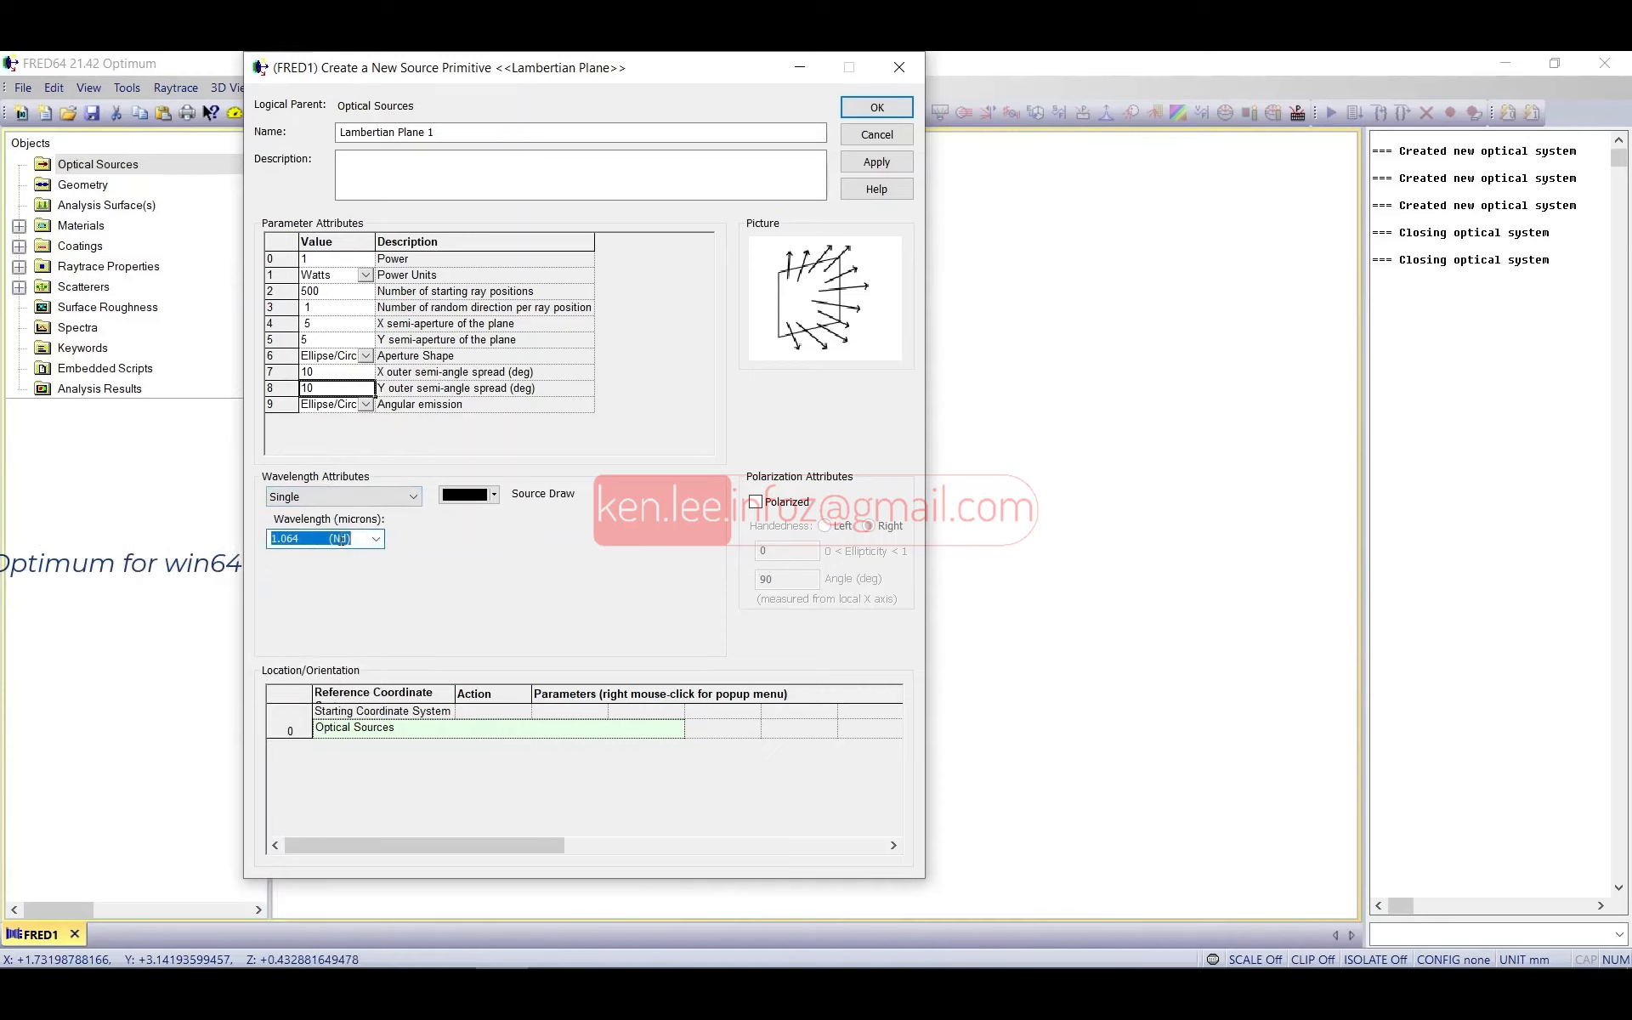
pyautogui.click(378, 544)
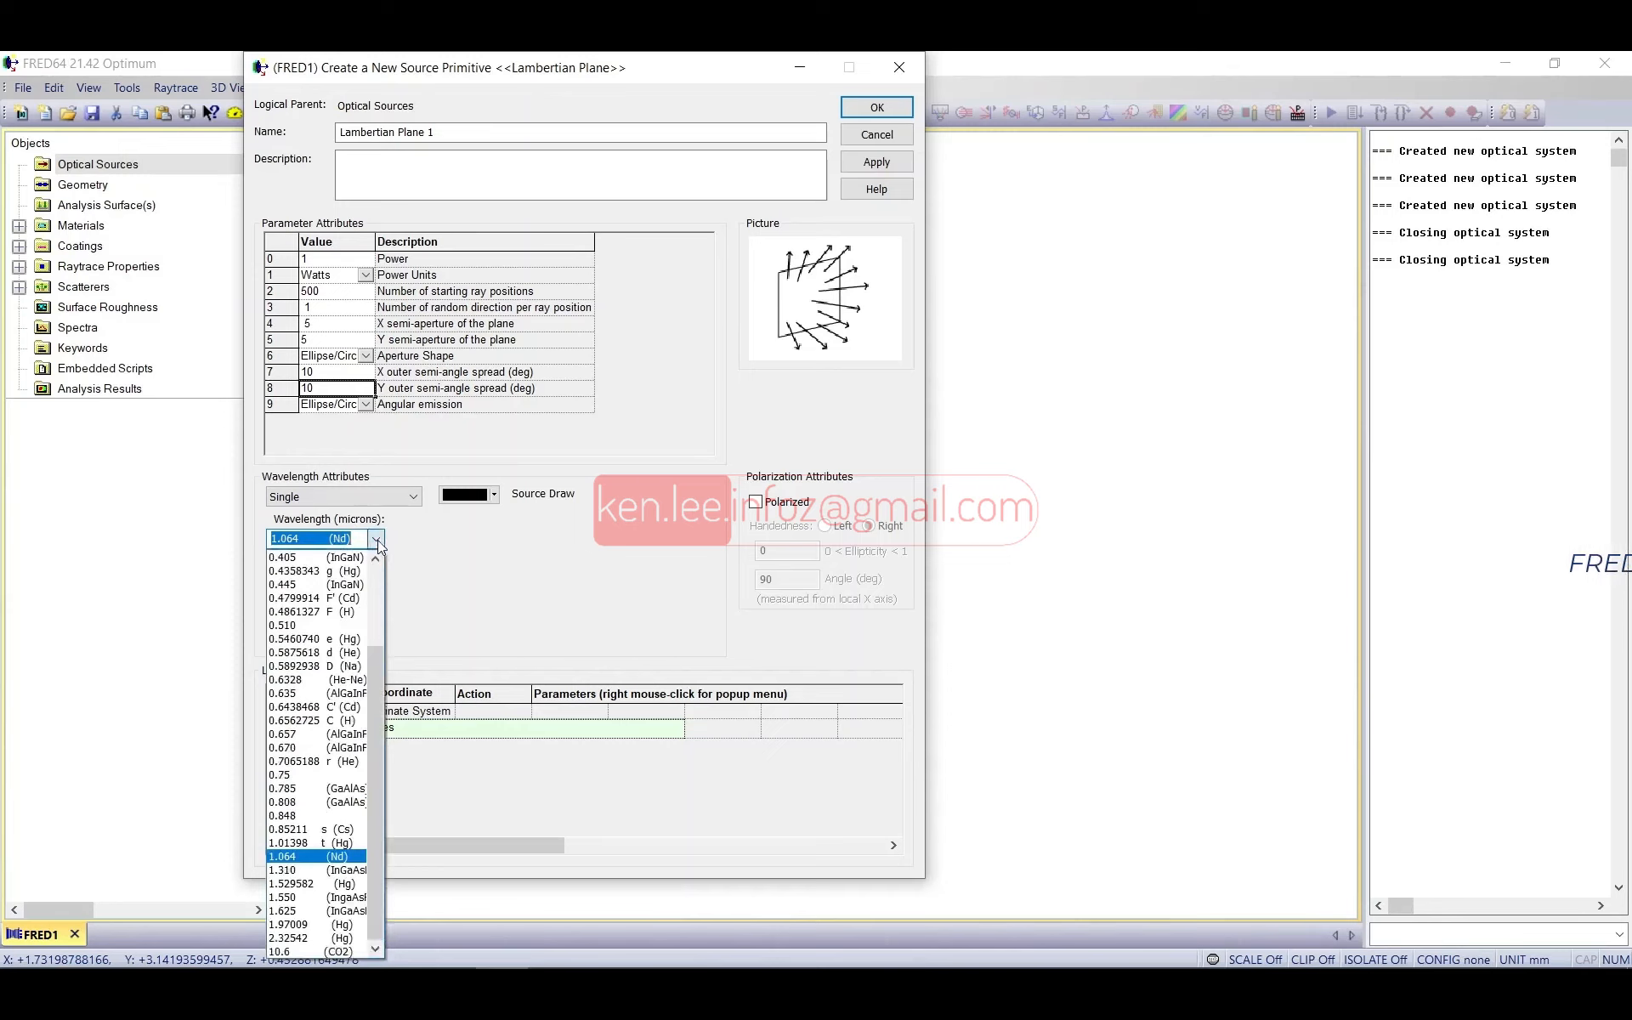
pyautogui.moveTo(378, 680)
pyautogui.mouseDown()
pyautogui.moveTo(387, 551)
pyautogui.moveTo(381, 663)
pyautogui.mouseUp()
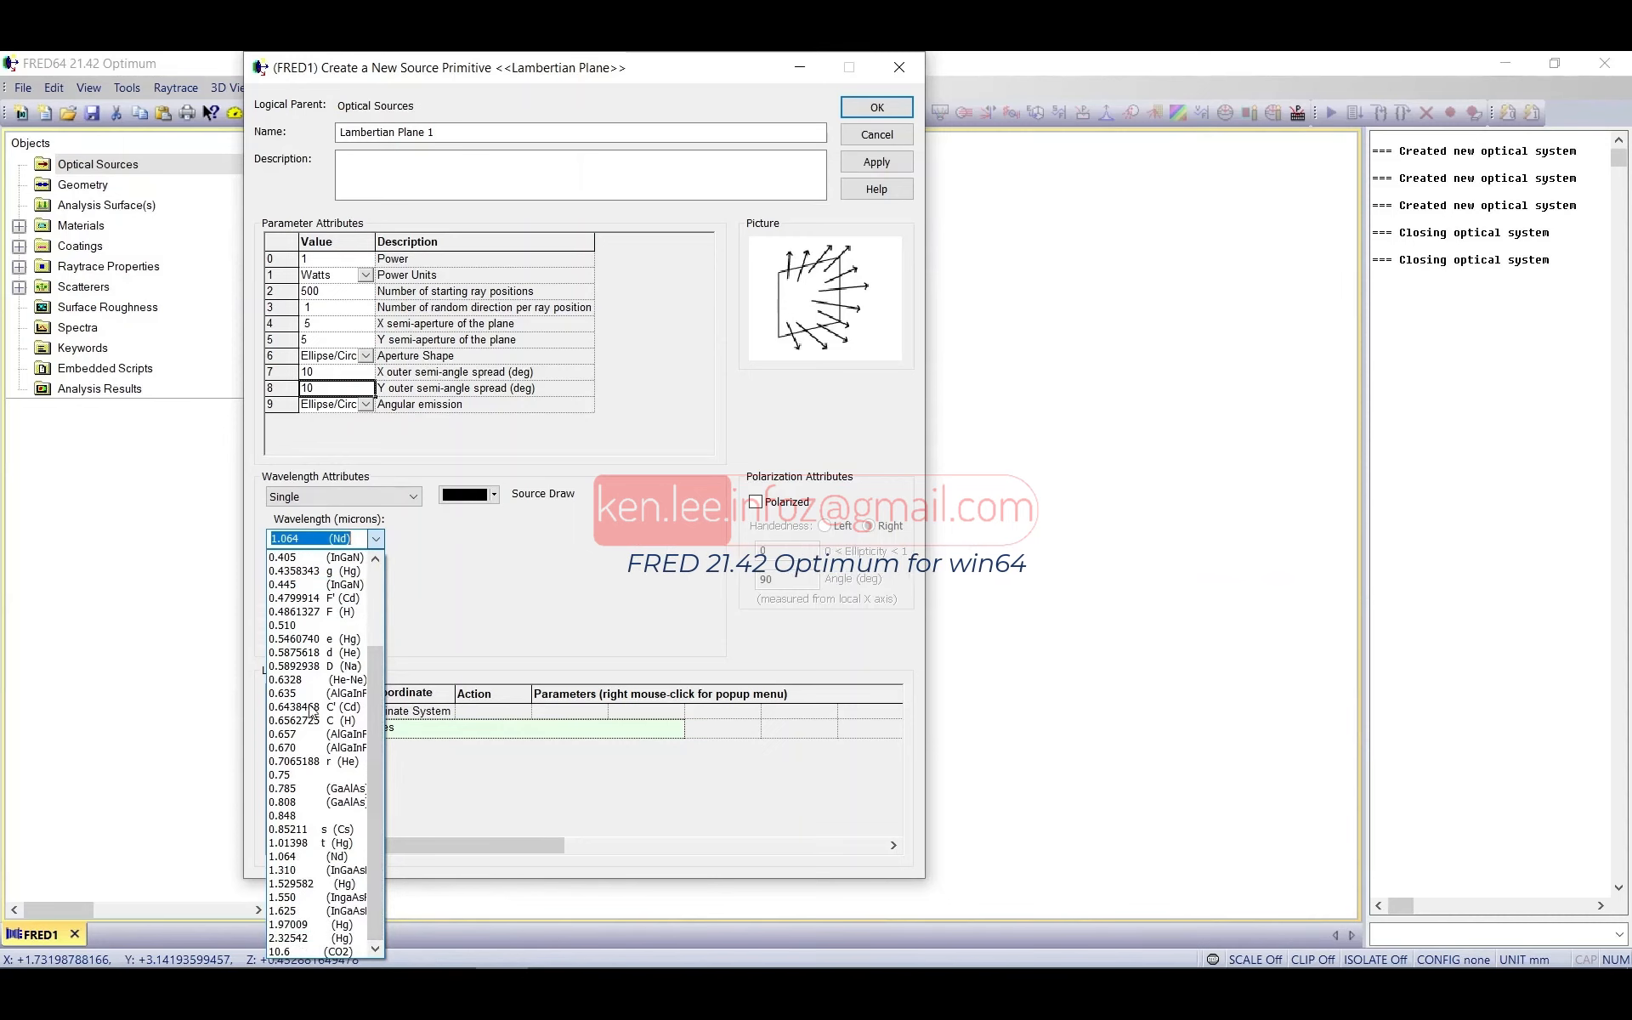
pyautogui.click(372, 540)
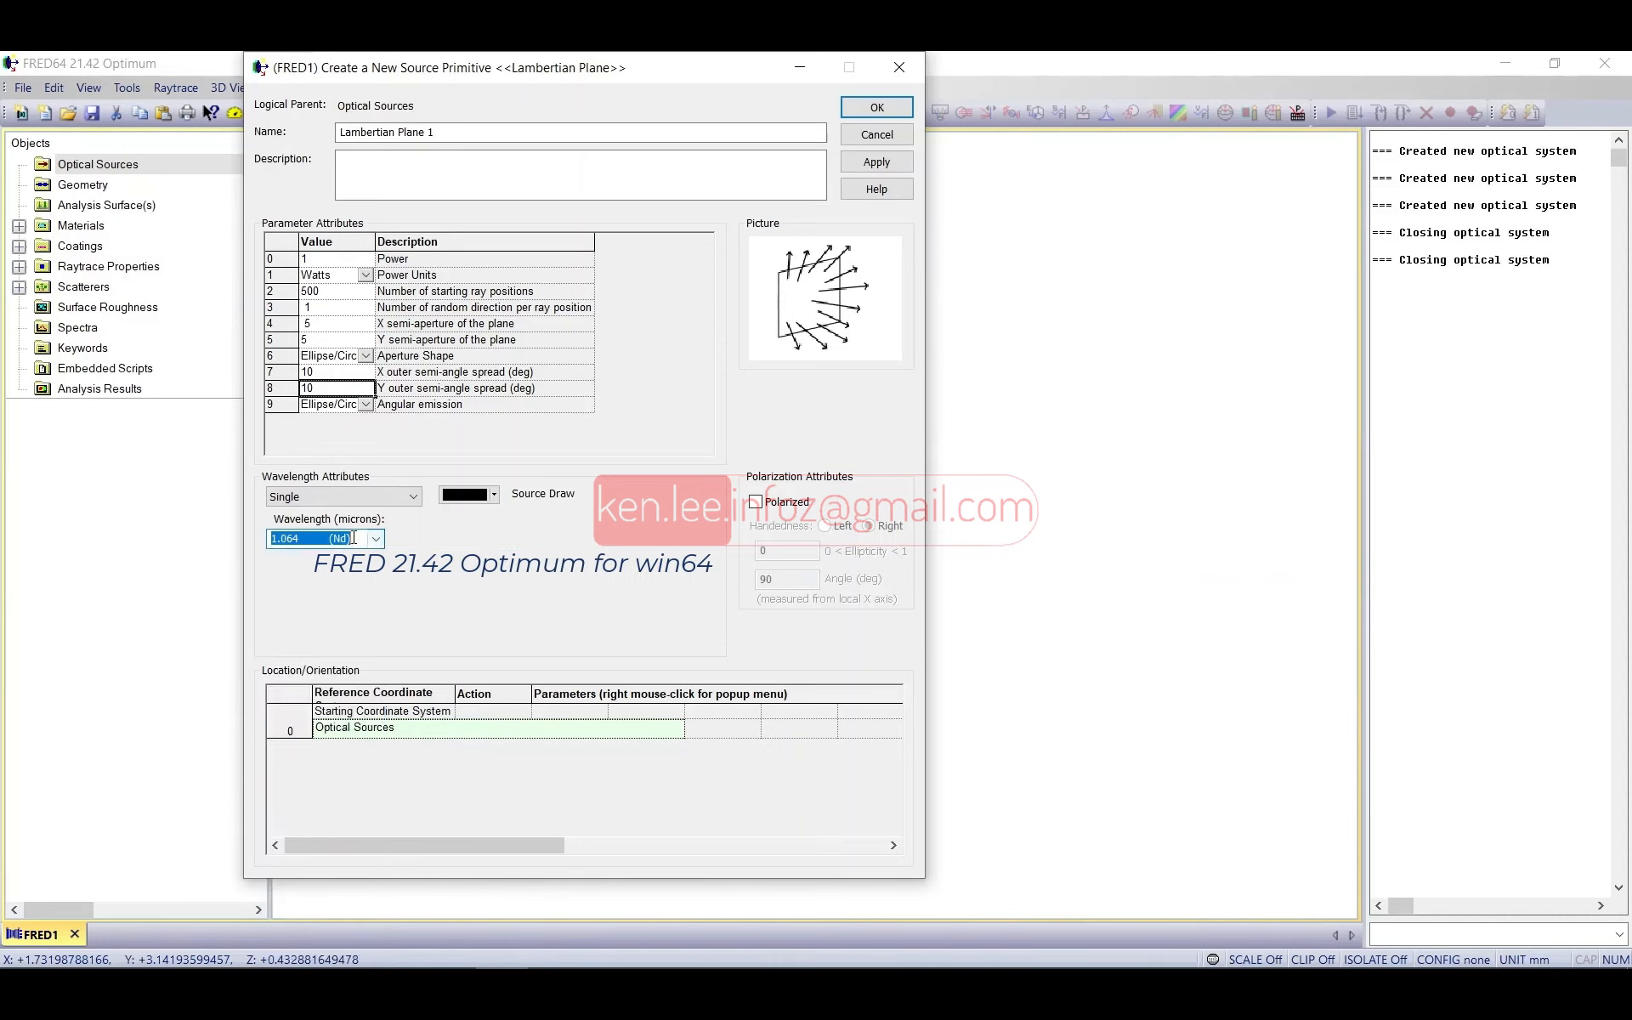
pyautogui.write('0.254')
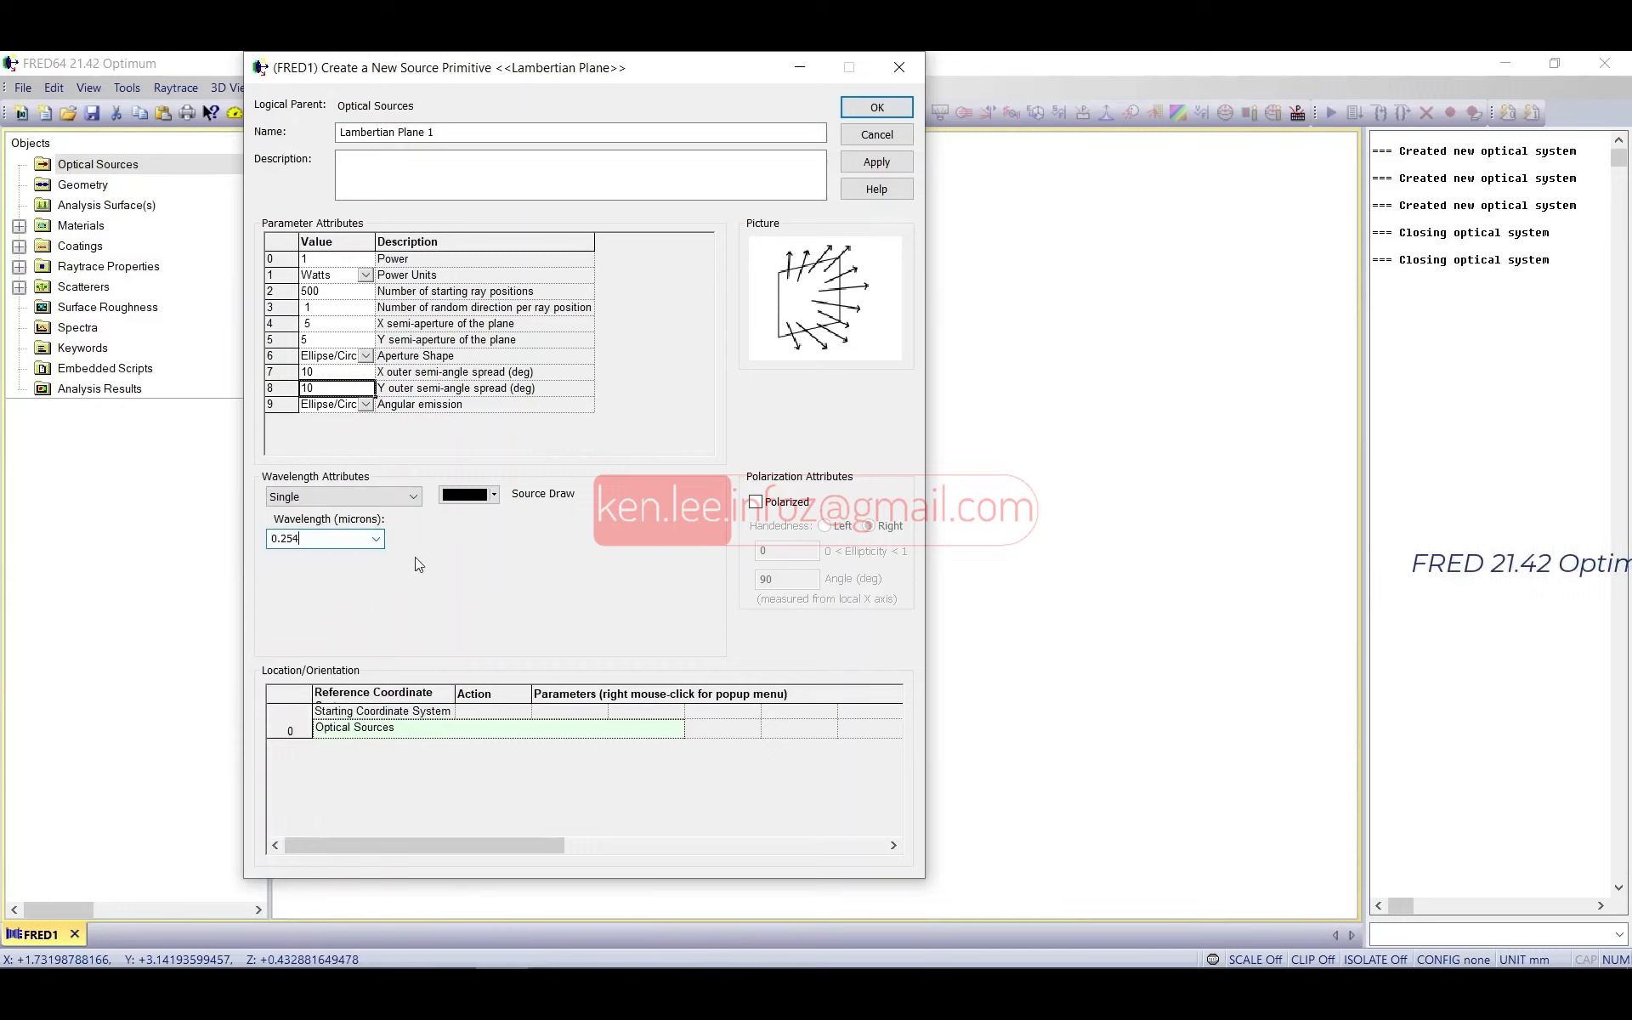
# Step: Change the source's wavelength definition to List and add wavelengths of 0.5 and 0.2 µm below the first entry
pyautogui.click(399, 496)
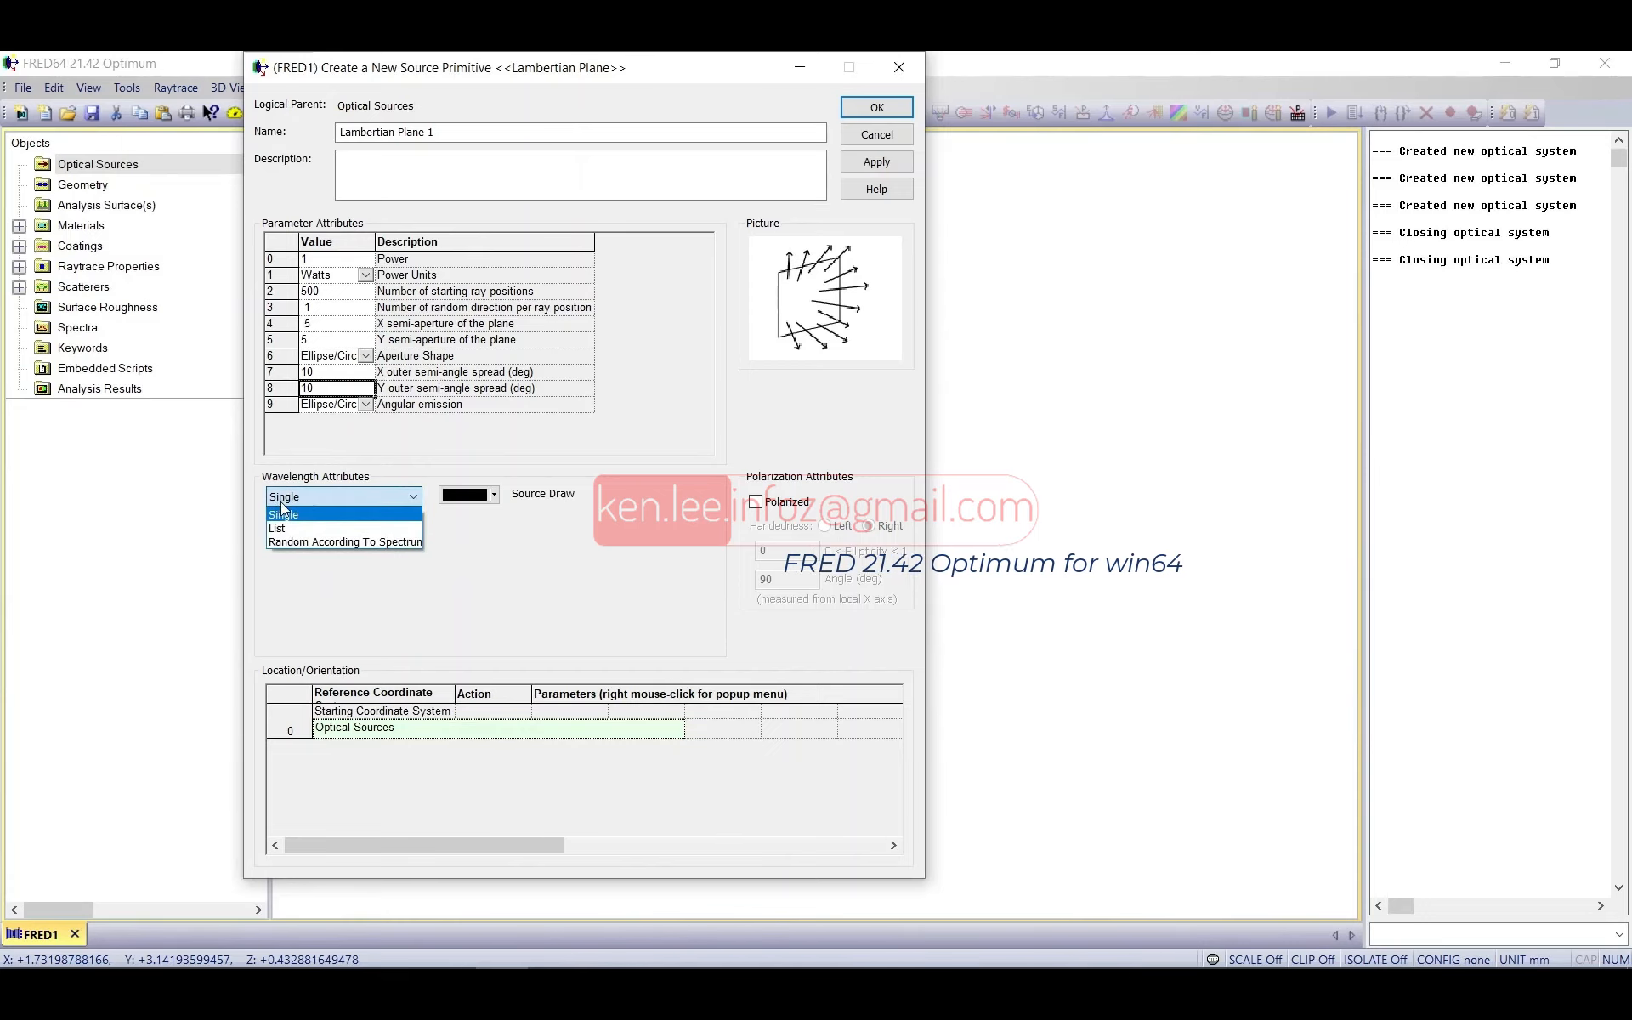
pyautogui.click(283, 528)
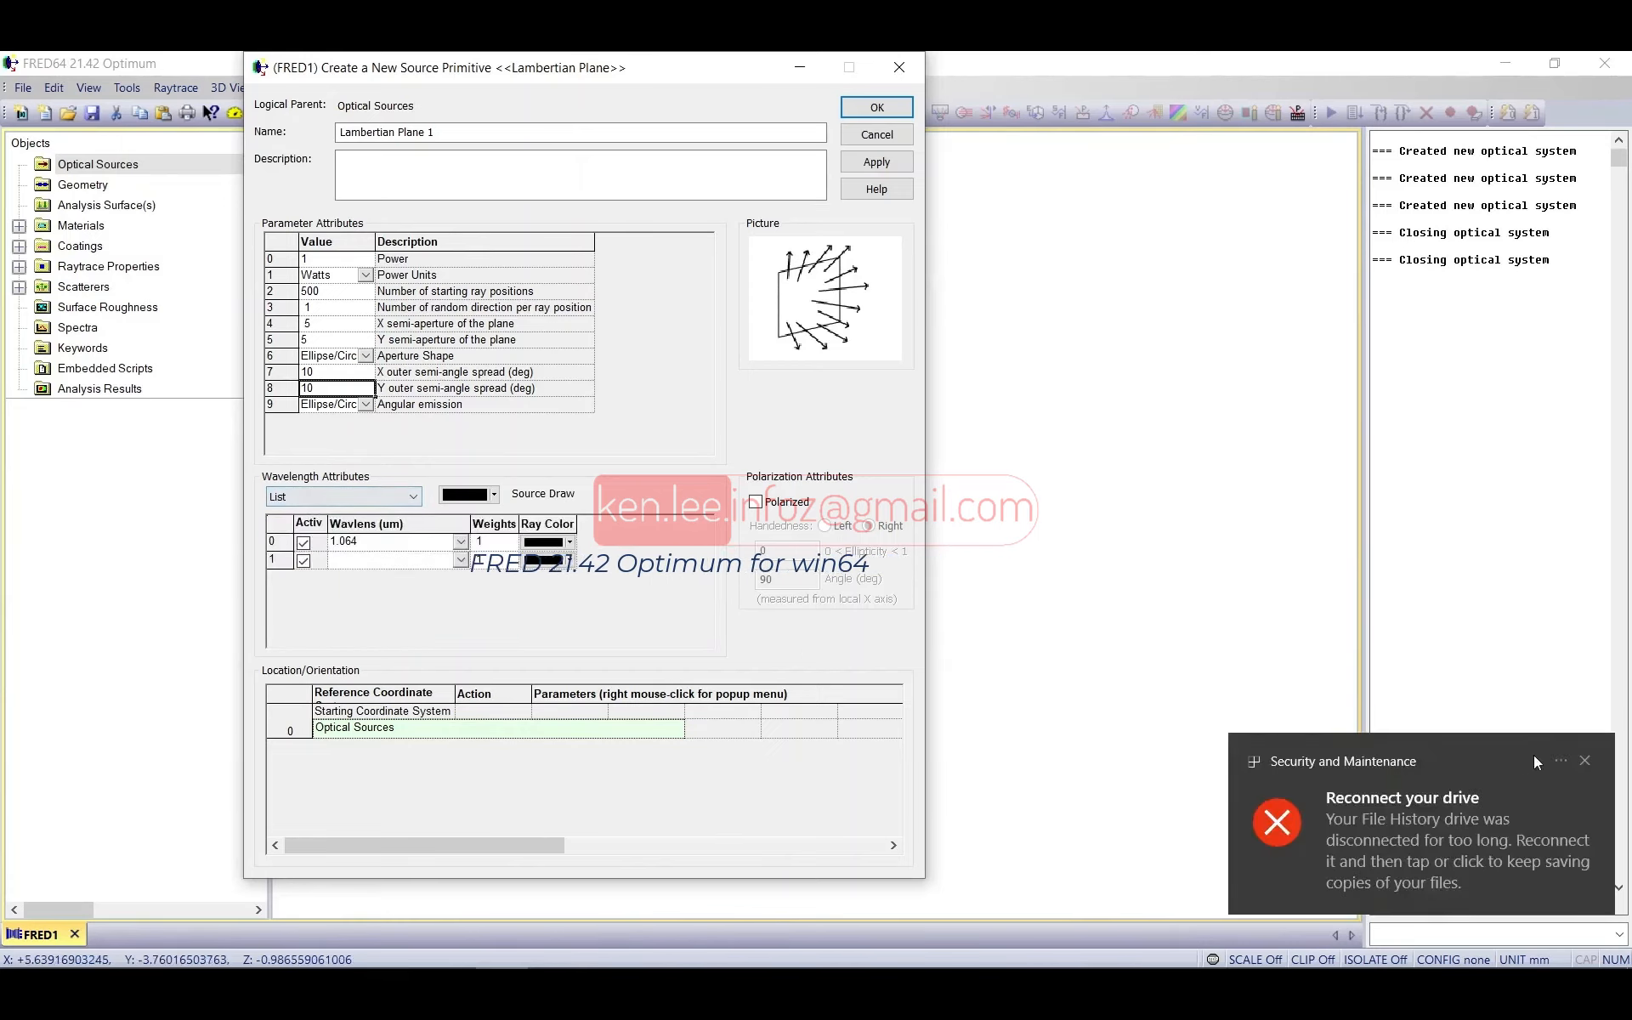
pyautogui.click(1585, 761)
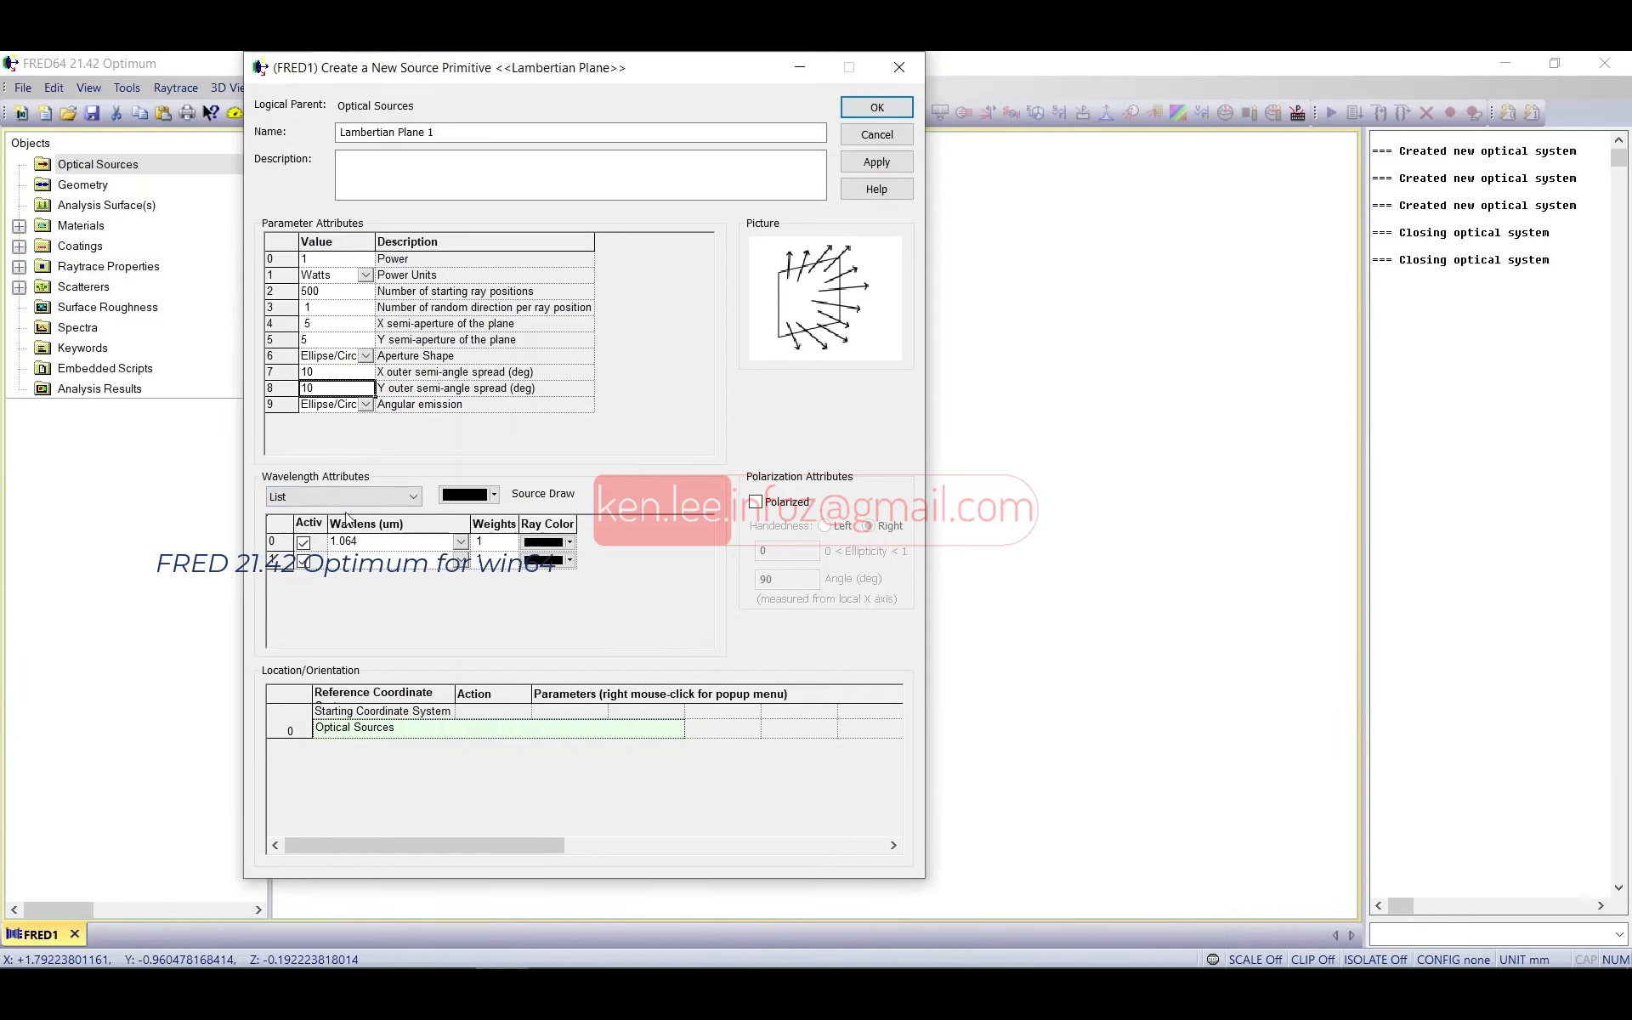
pyautogui.click(442, 542)
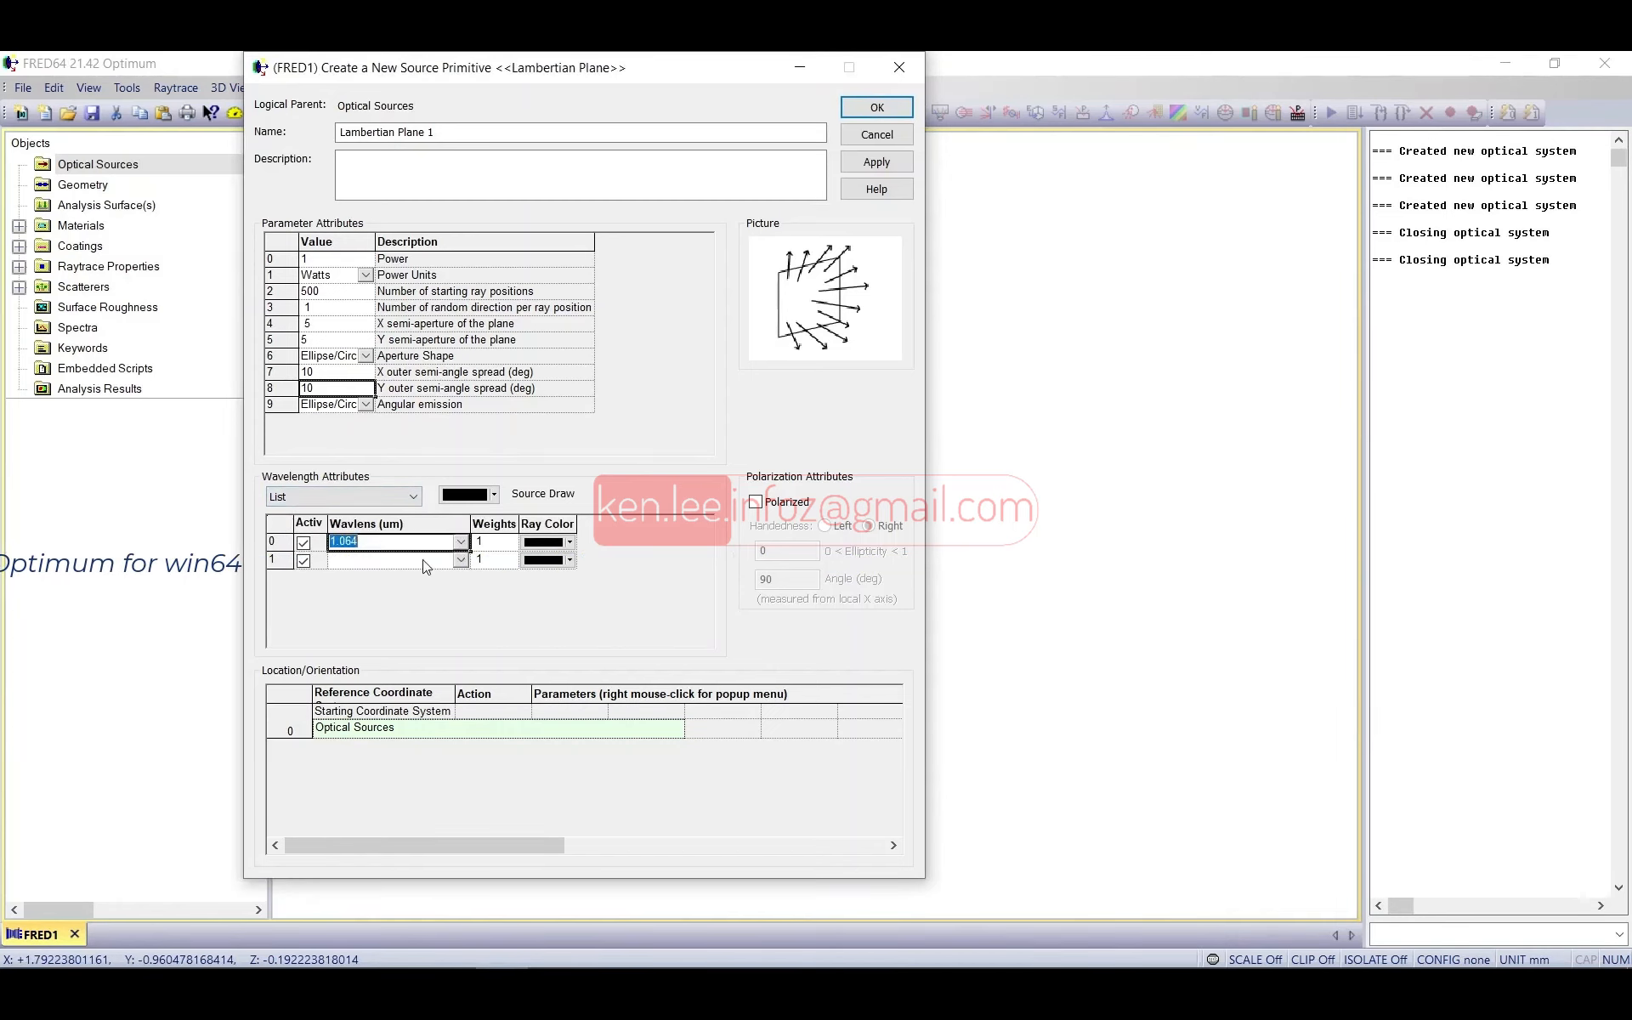
pyautogui.click(373, 560)
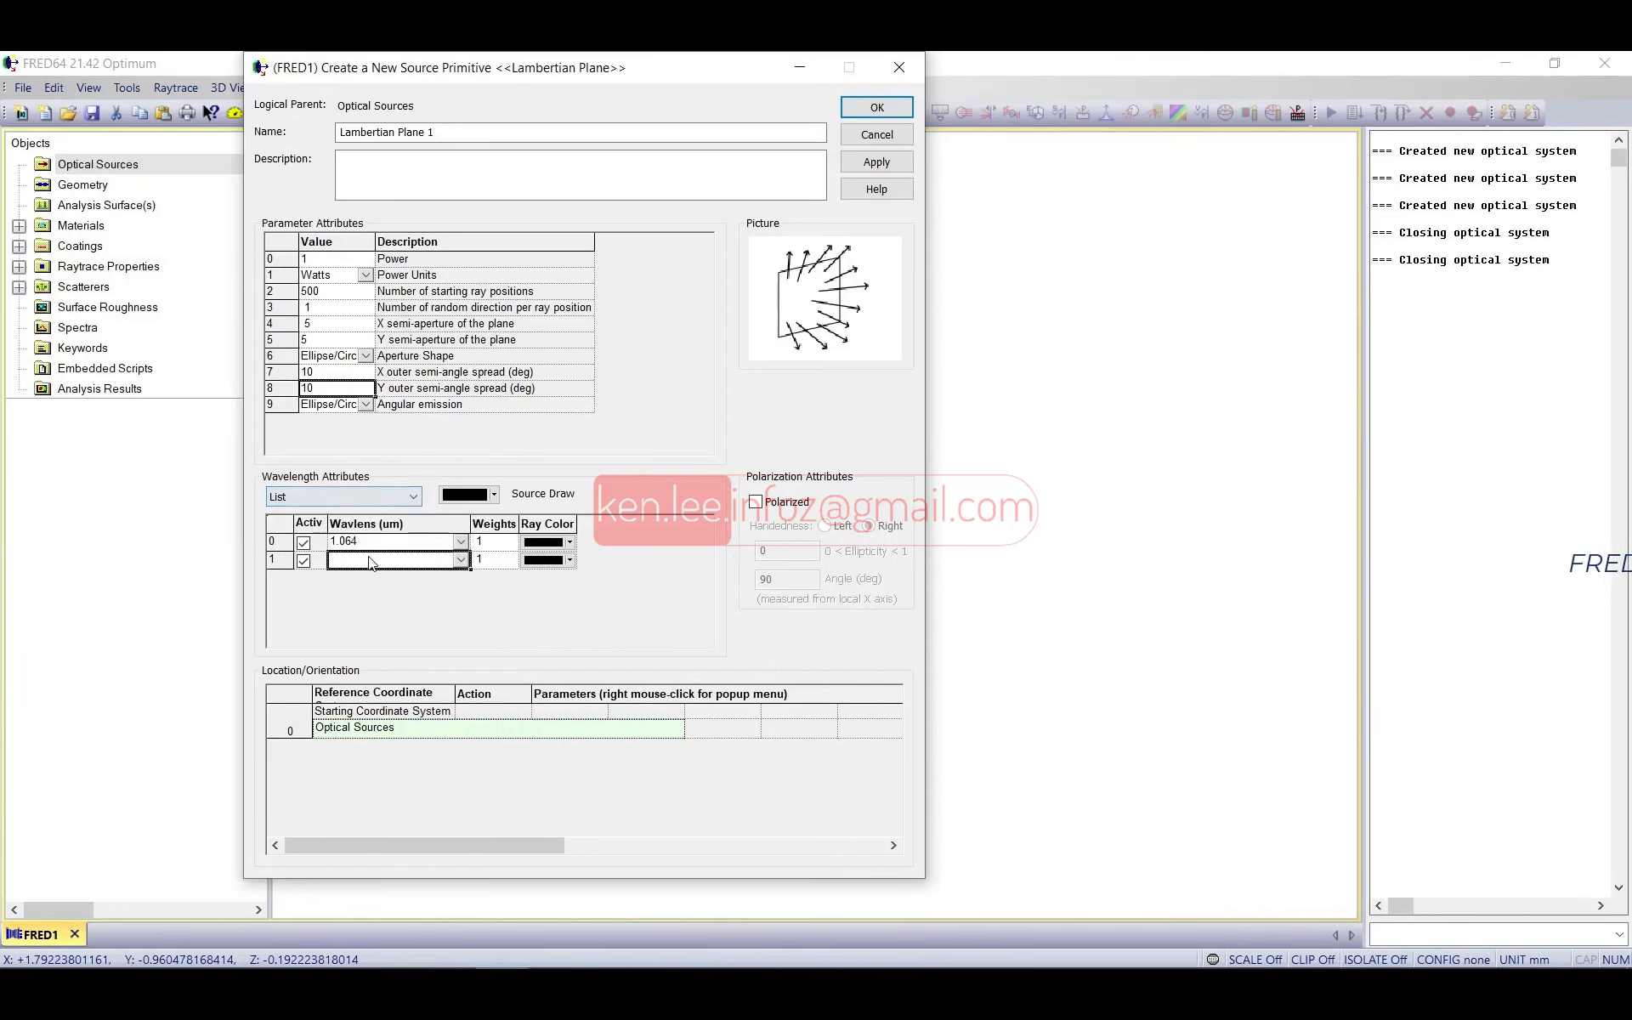
pyautogui.write('0.5')
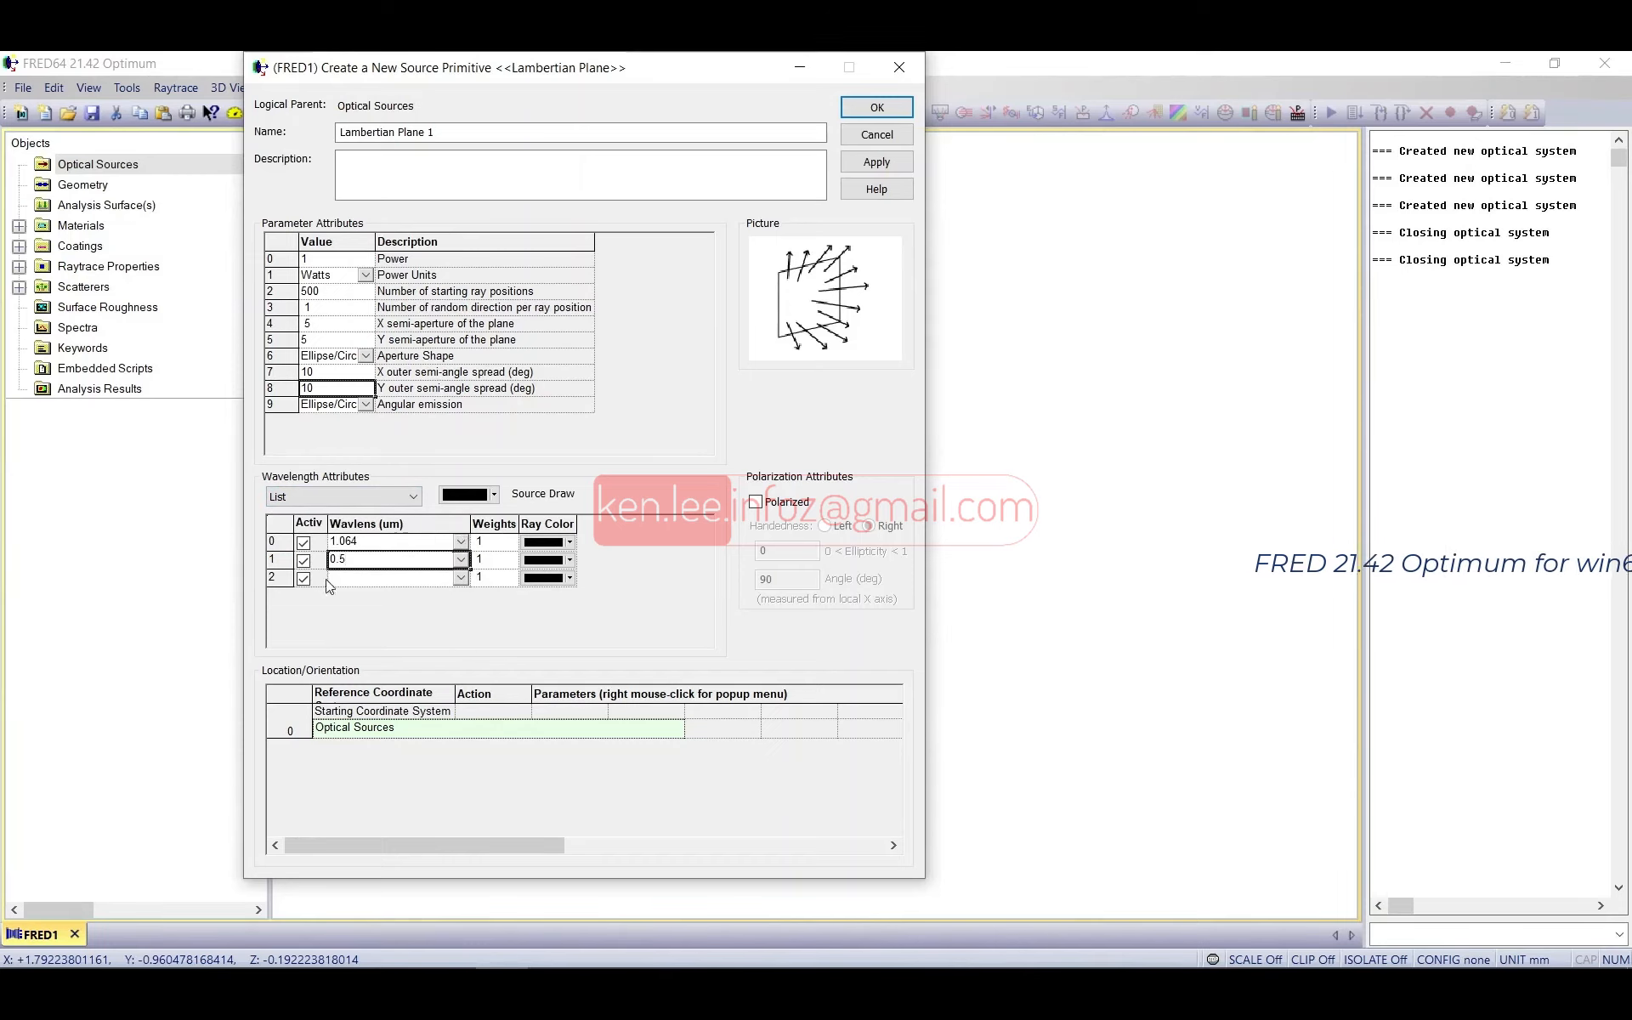
pyautogui.click(394, 575)
pyautogui.write('0.2')
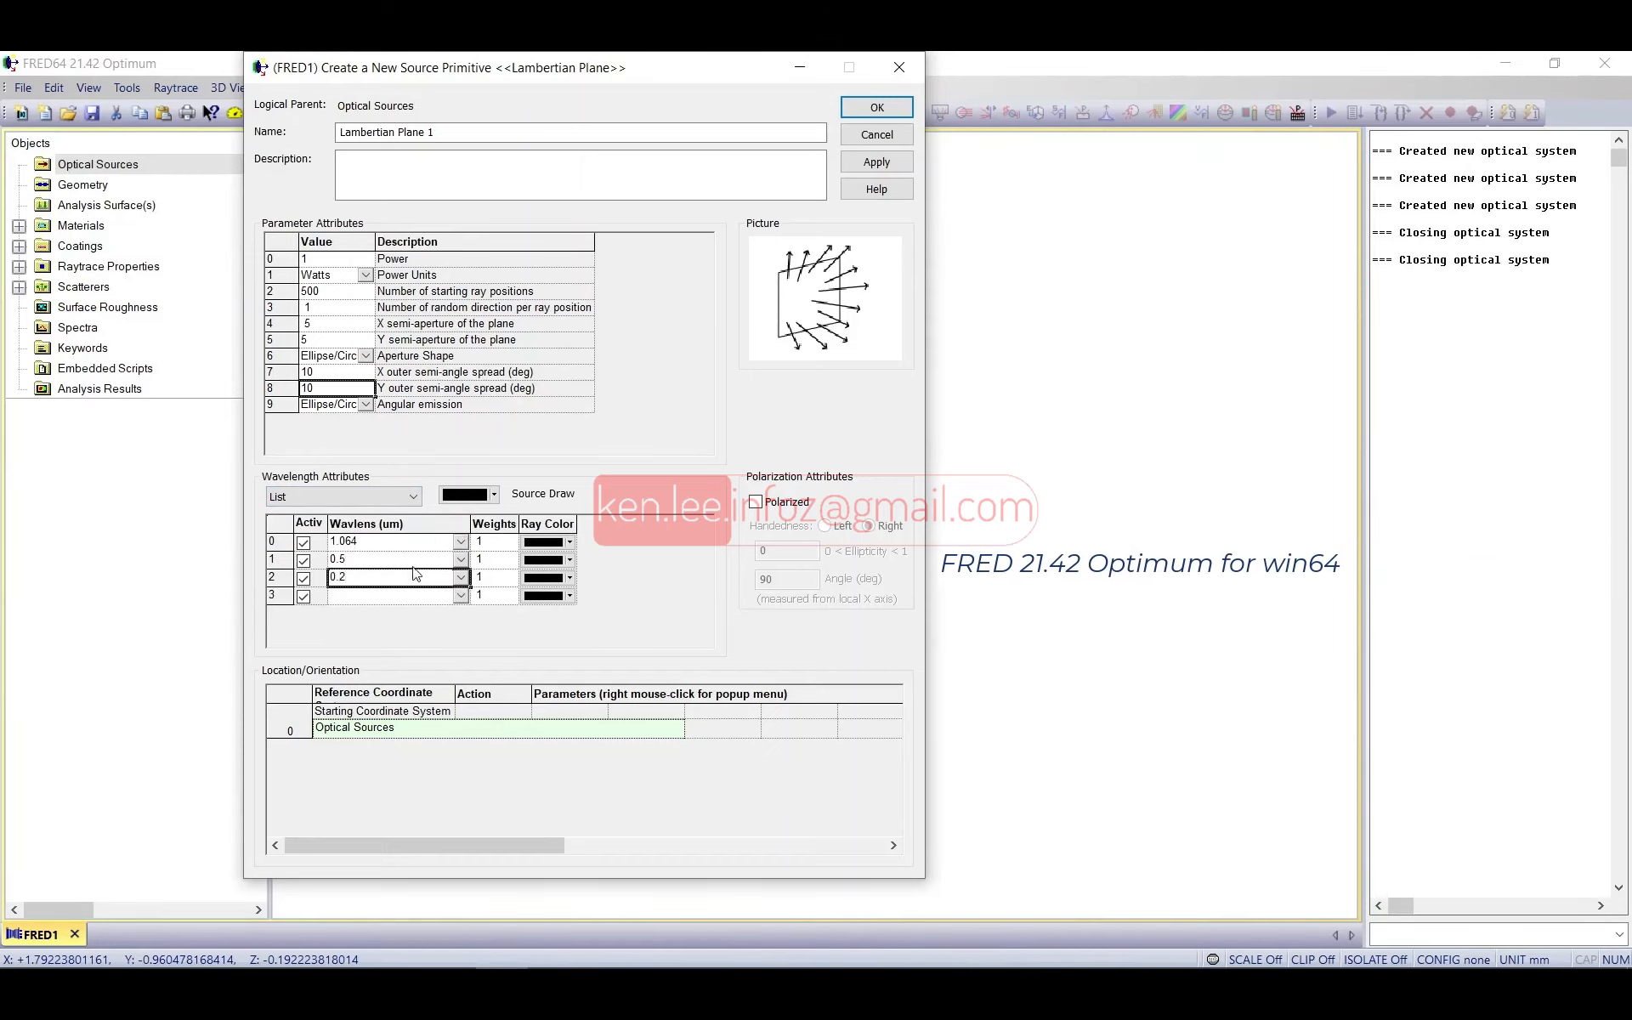
pyautogui.click(559, 542)
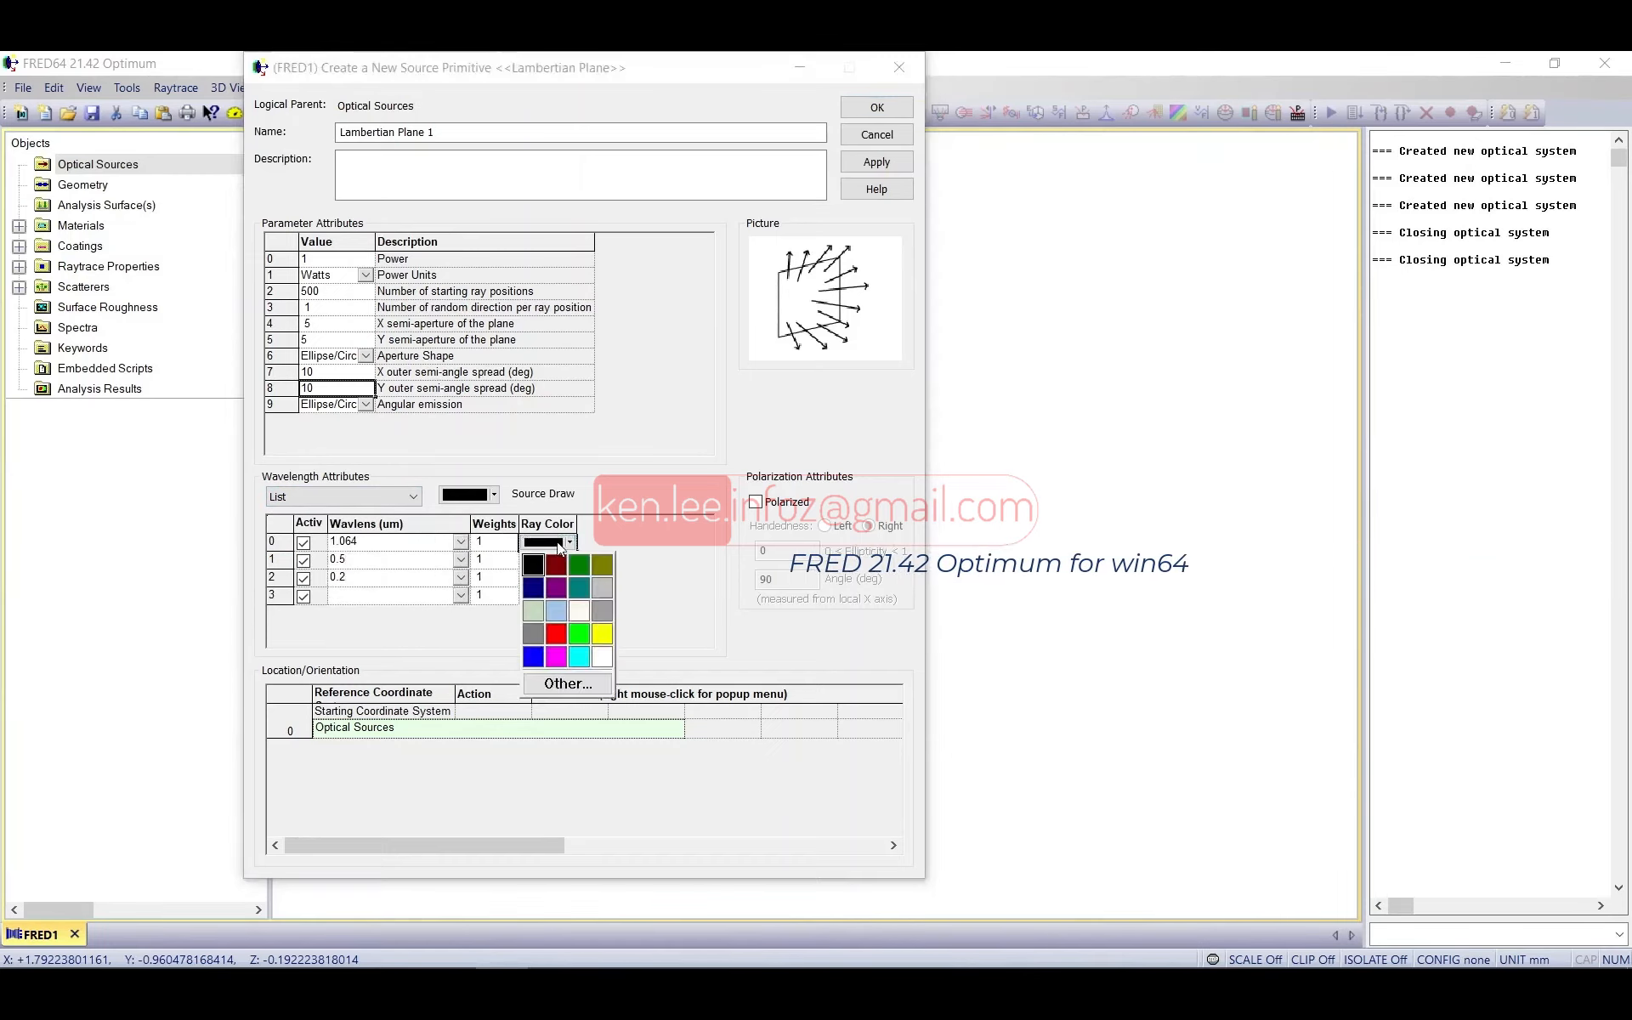
pyautogui.click(483, 541)
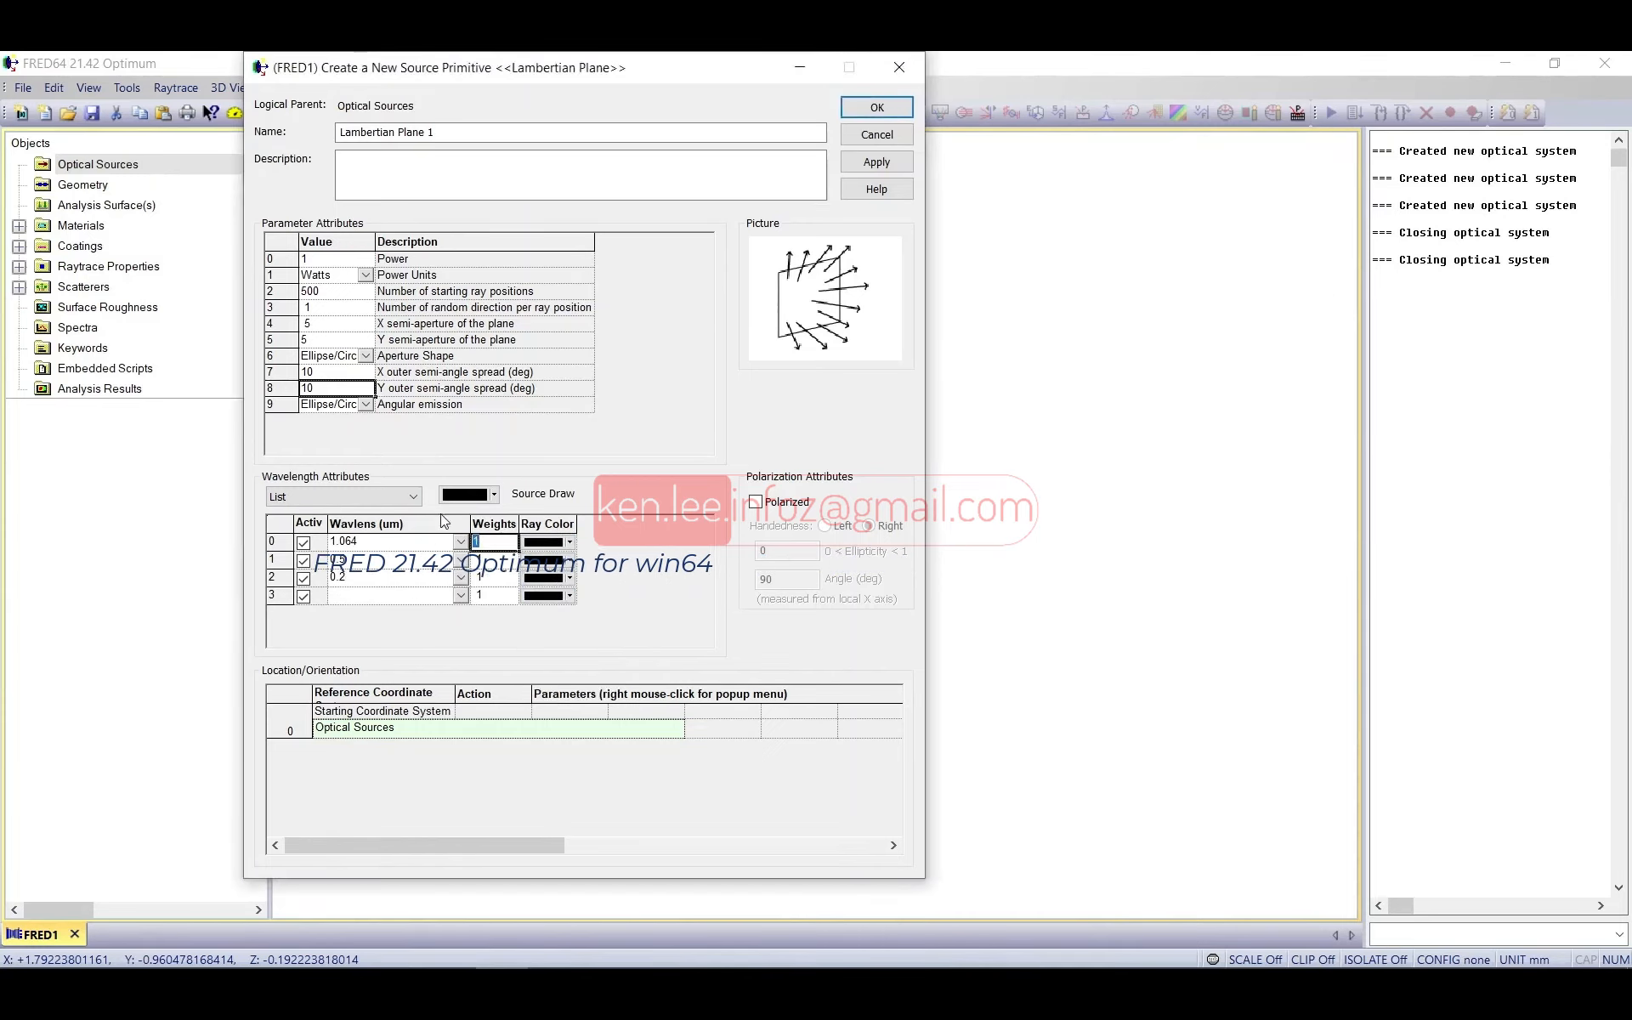
# Step: Set all listed wavelengths' ray colors to span blue through red, and try the Random According To Spectrum wavelength definition
pyautogui.click(569, 549)
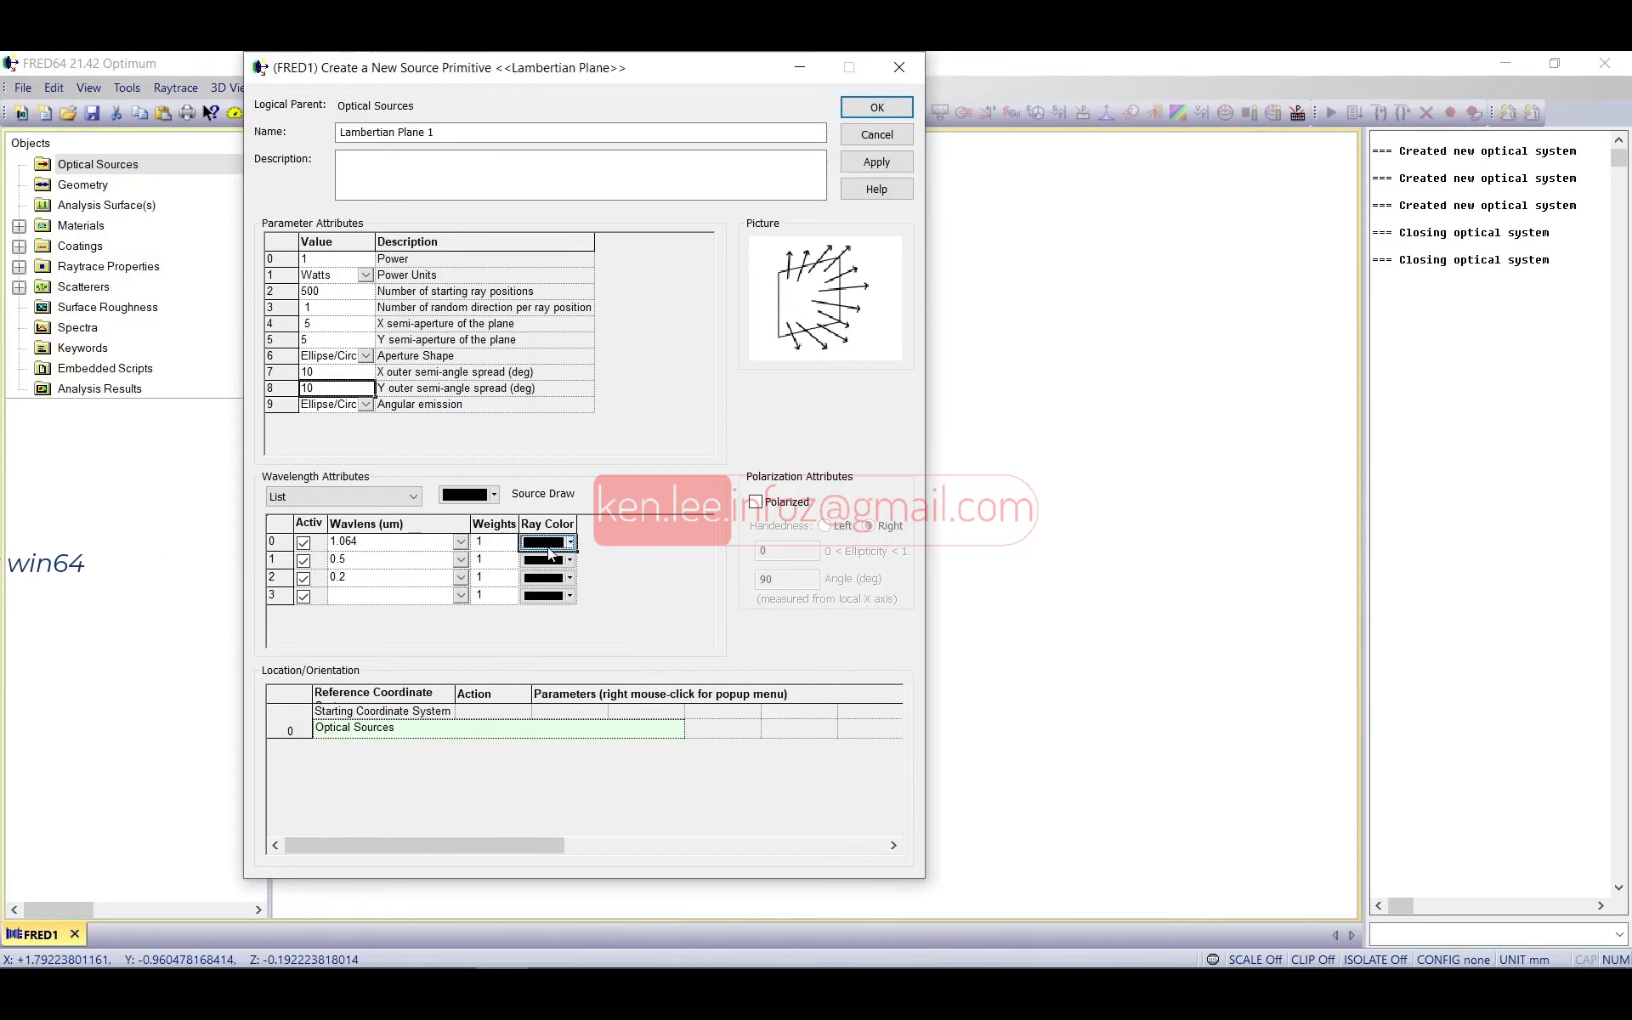
pyautogui.rightClick(549, 553)
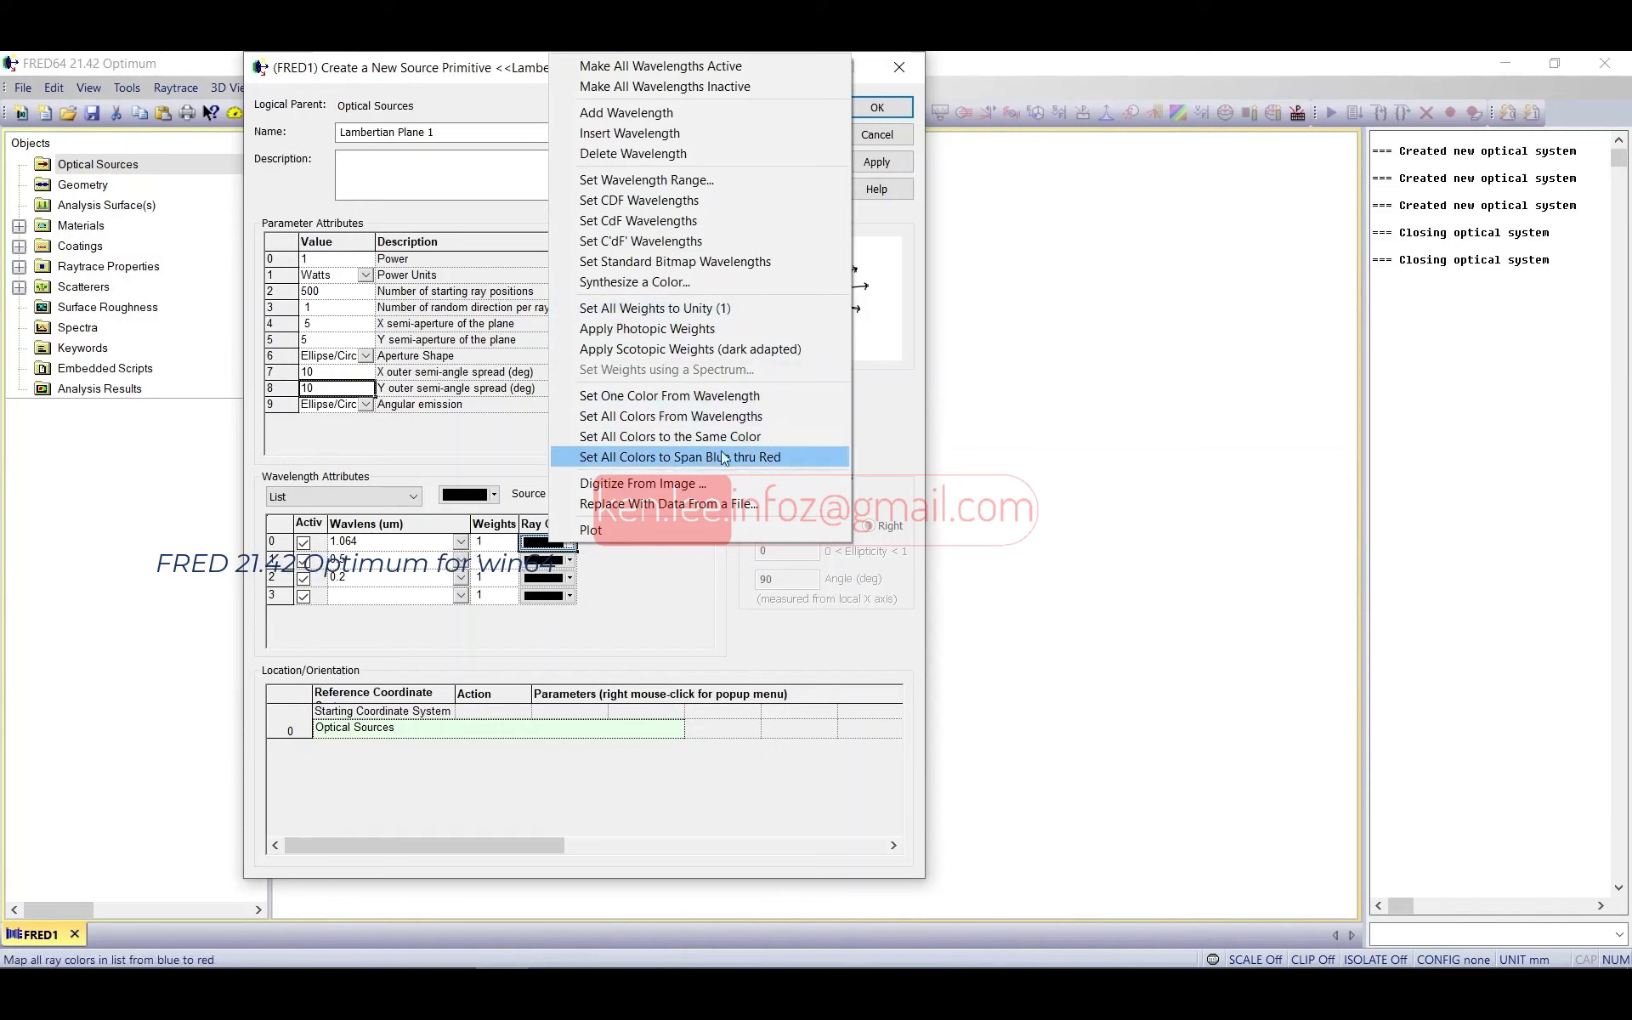
pyautogui.click(723, 457)
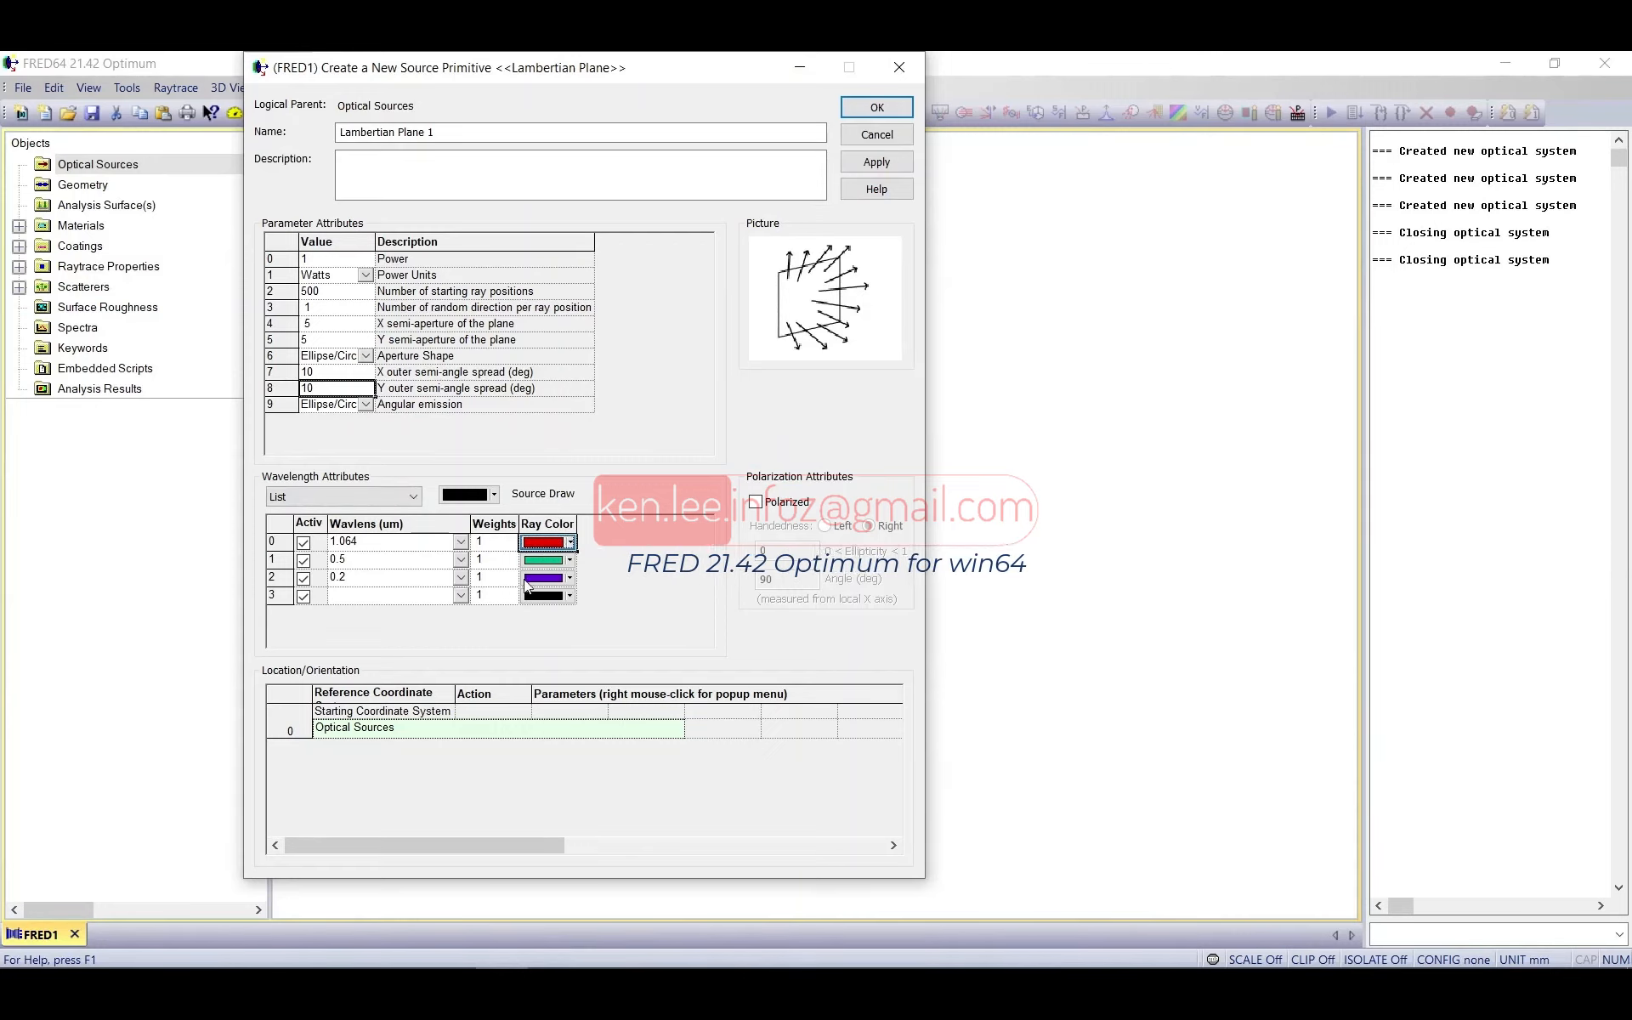
pyautogui.click(323, 497)
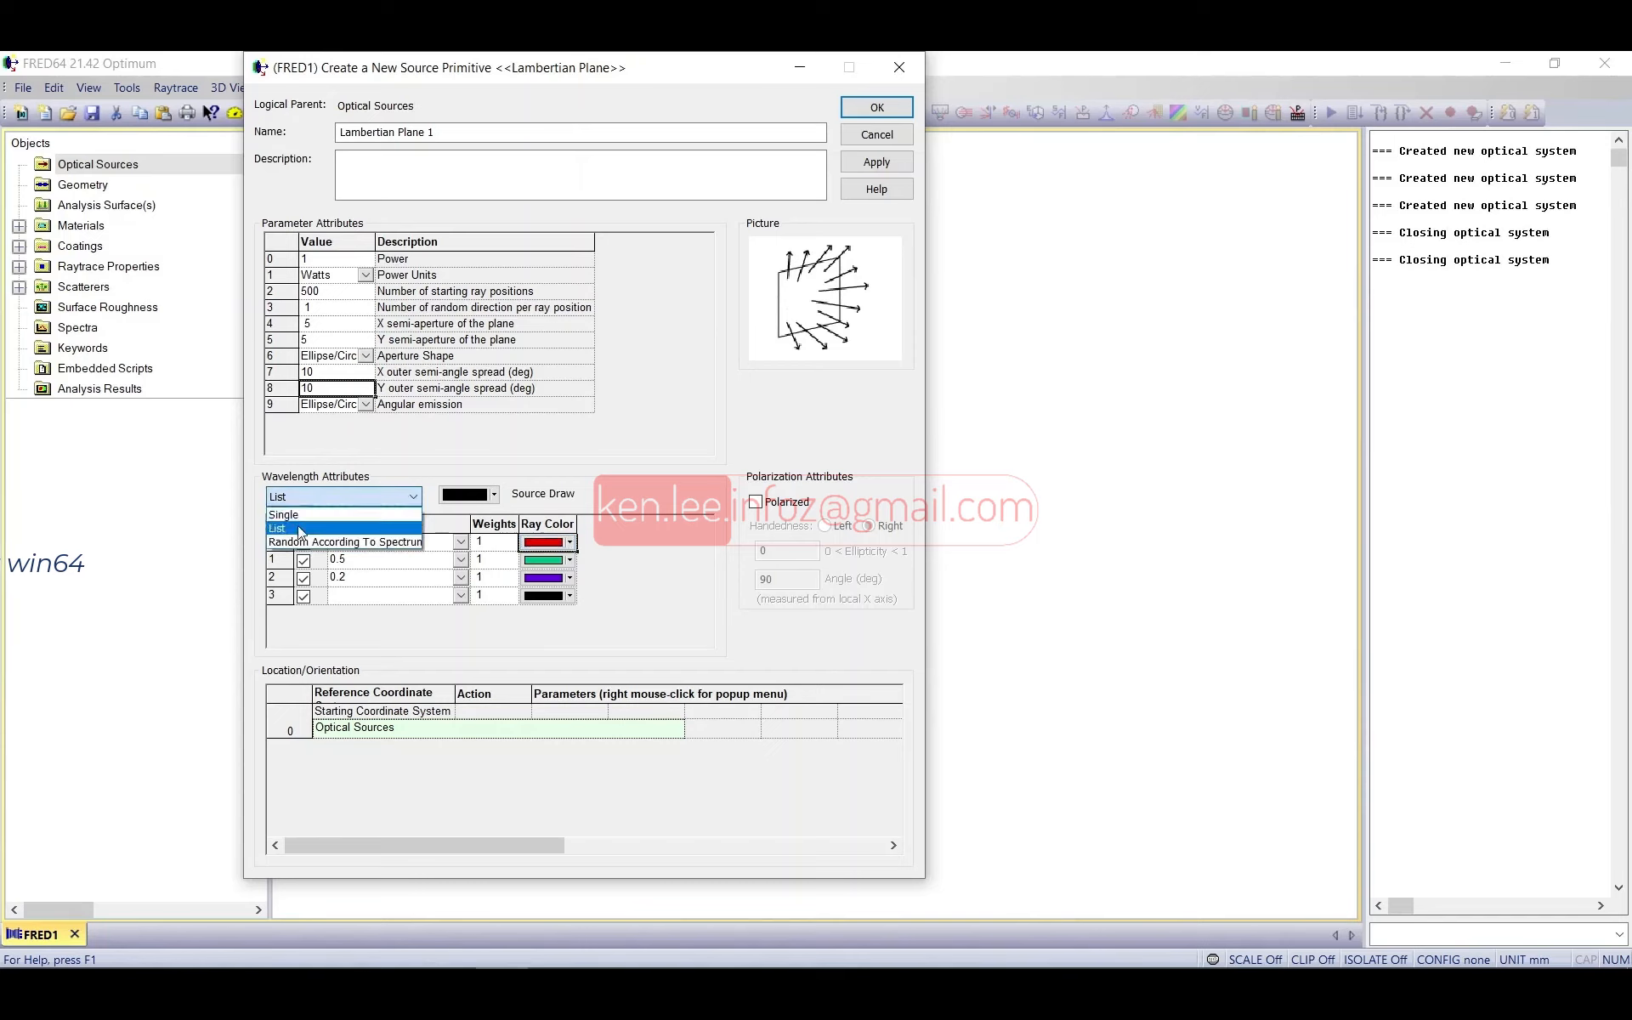
pyautogui.click(379, 544)
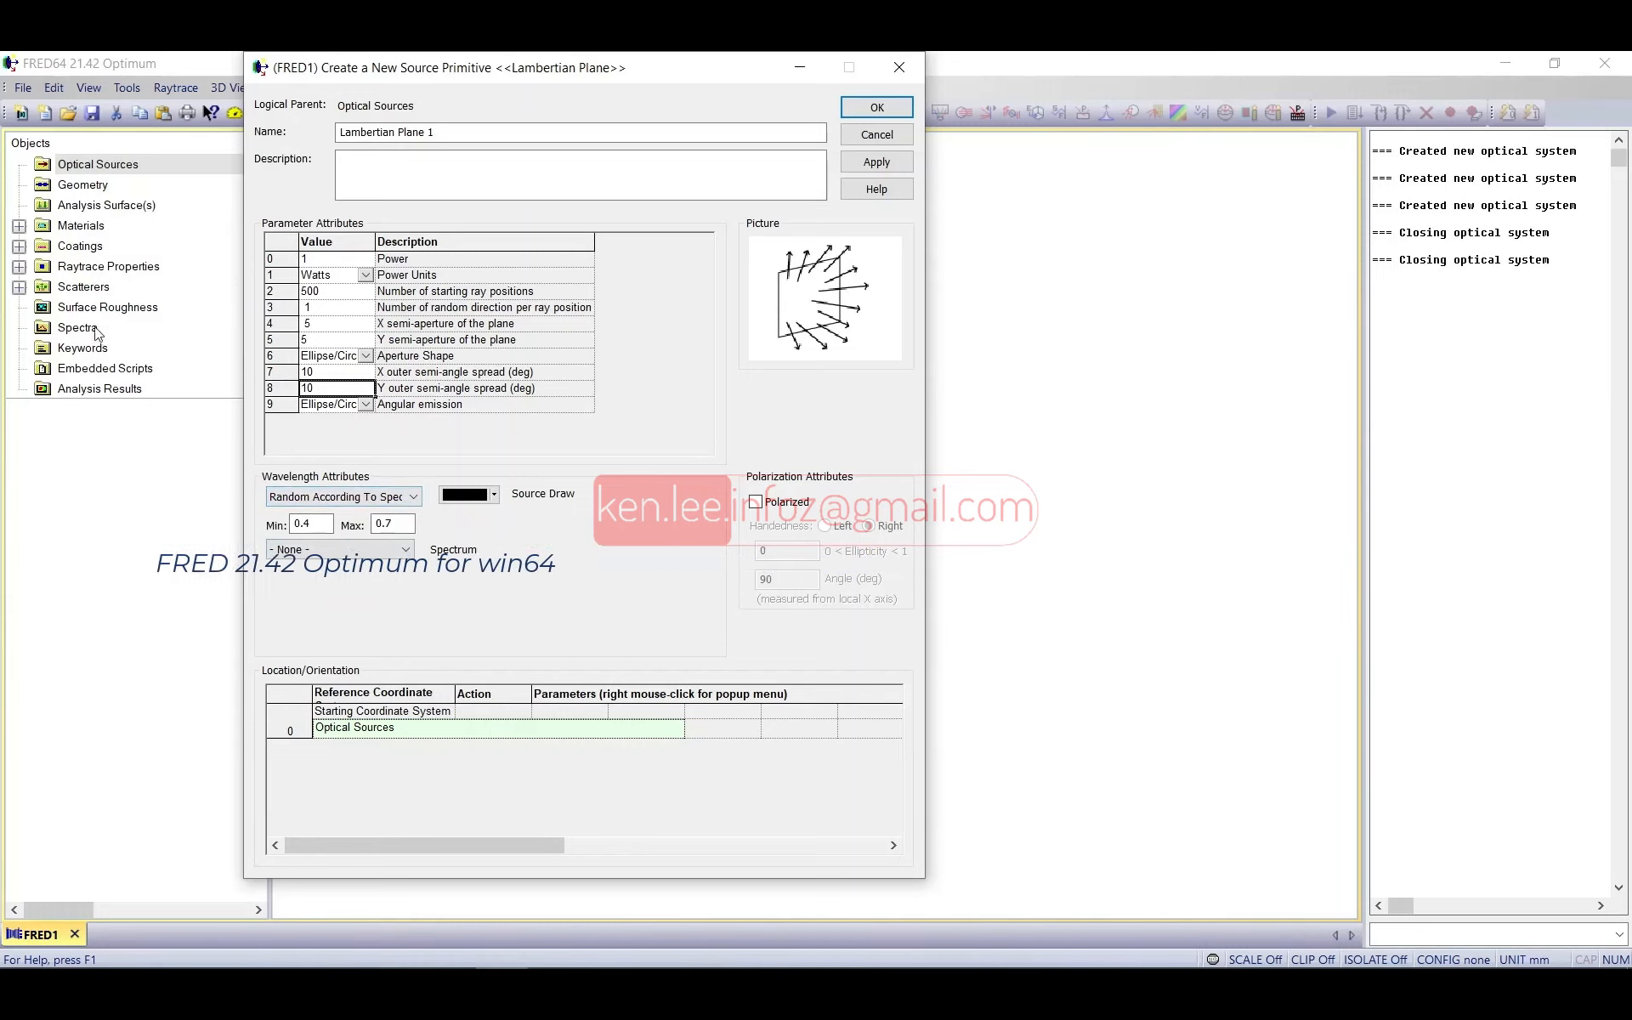
# Step: Define a single source wavelength of 0.5 microns with a green draw color and add the Lambertian plane source to the model
pyautogui.click(368, 498)
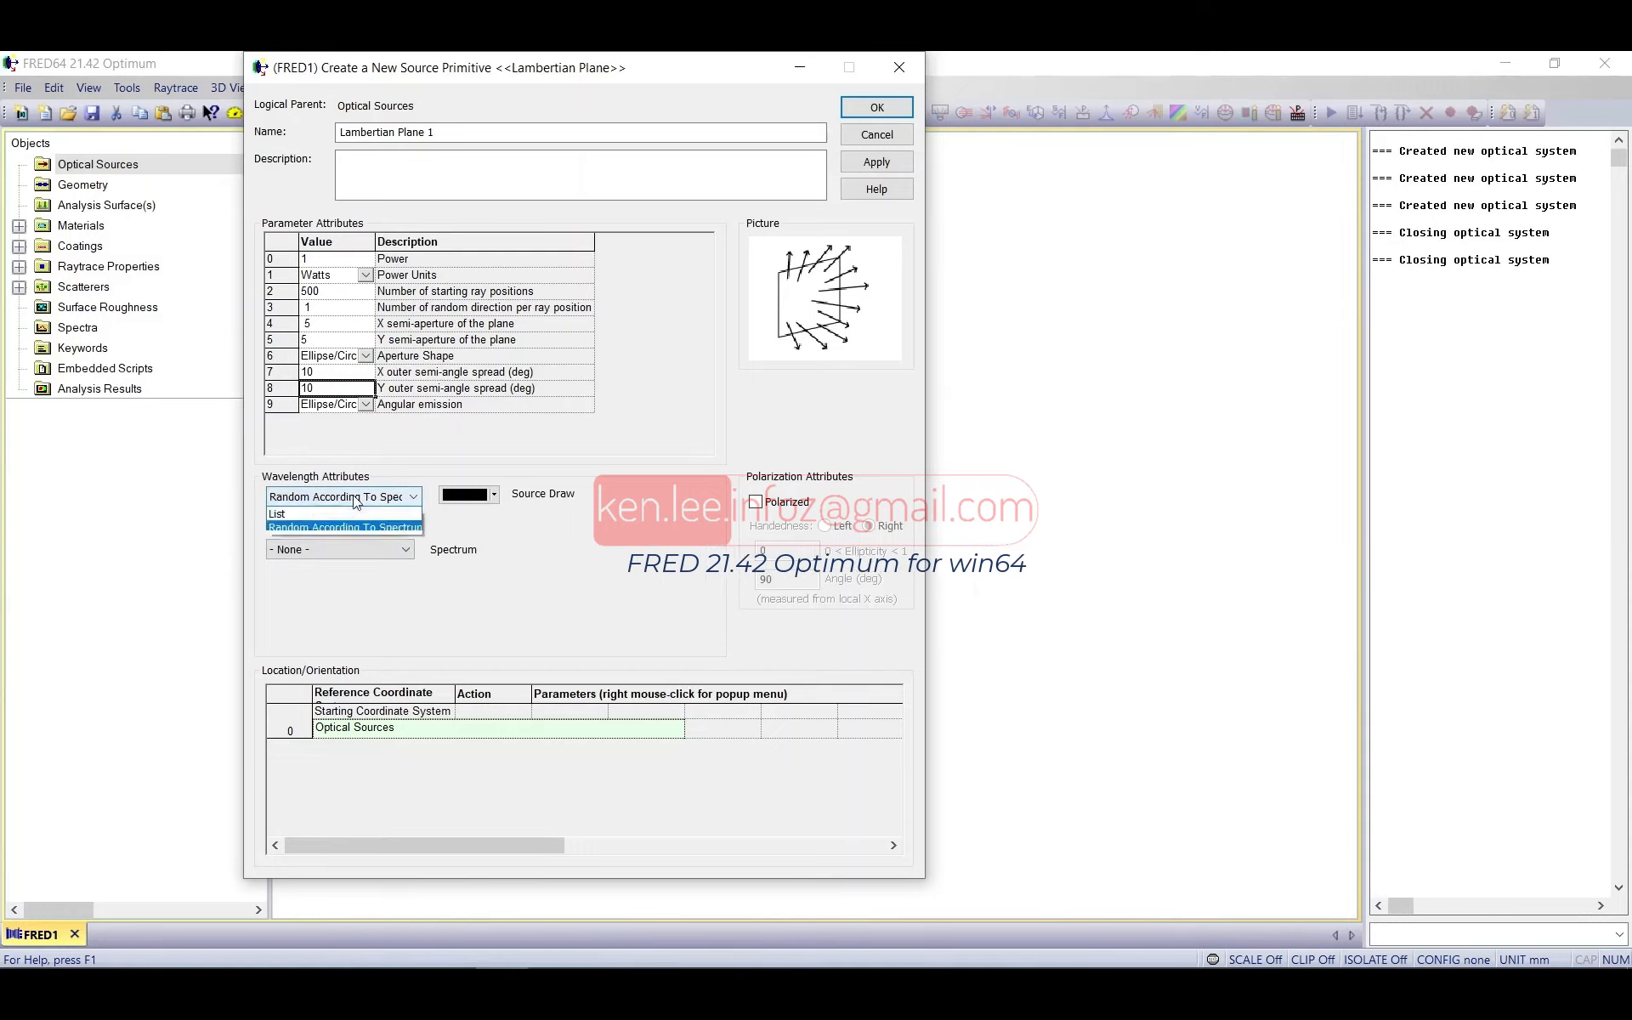
pyautogui.click(349, 516)
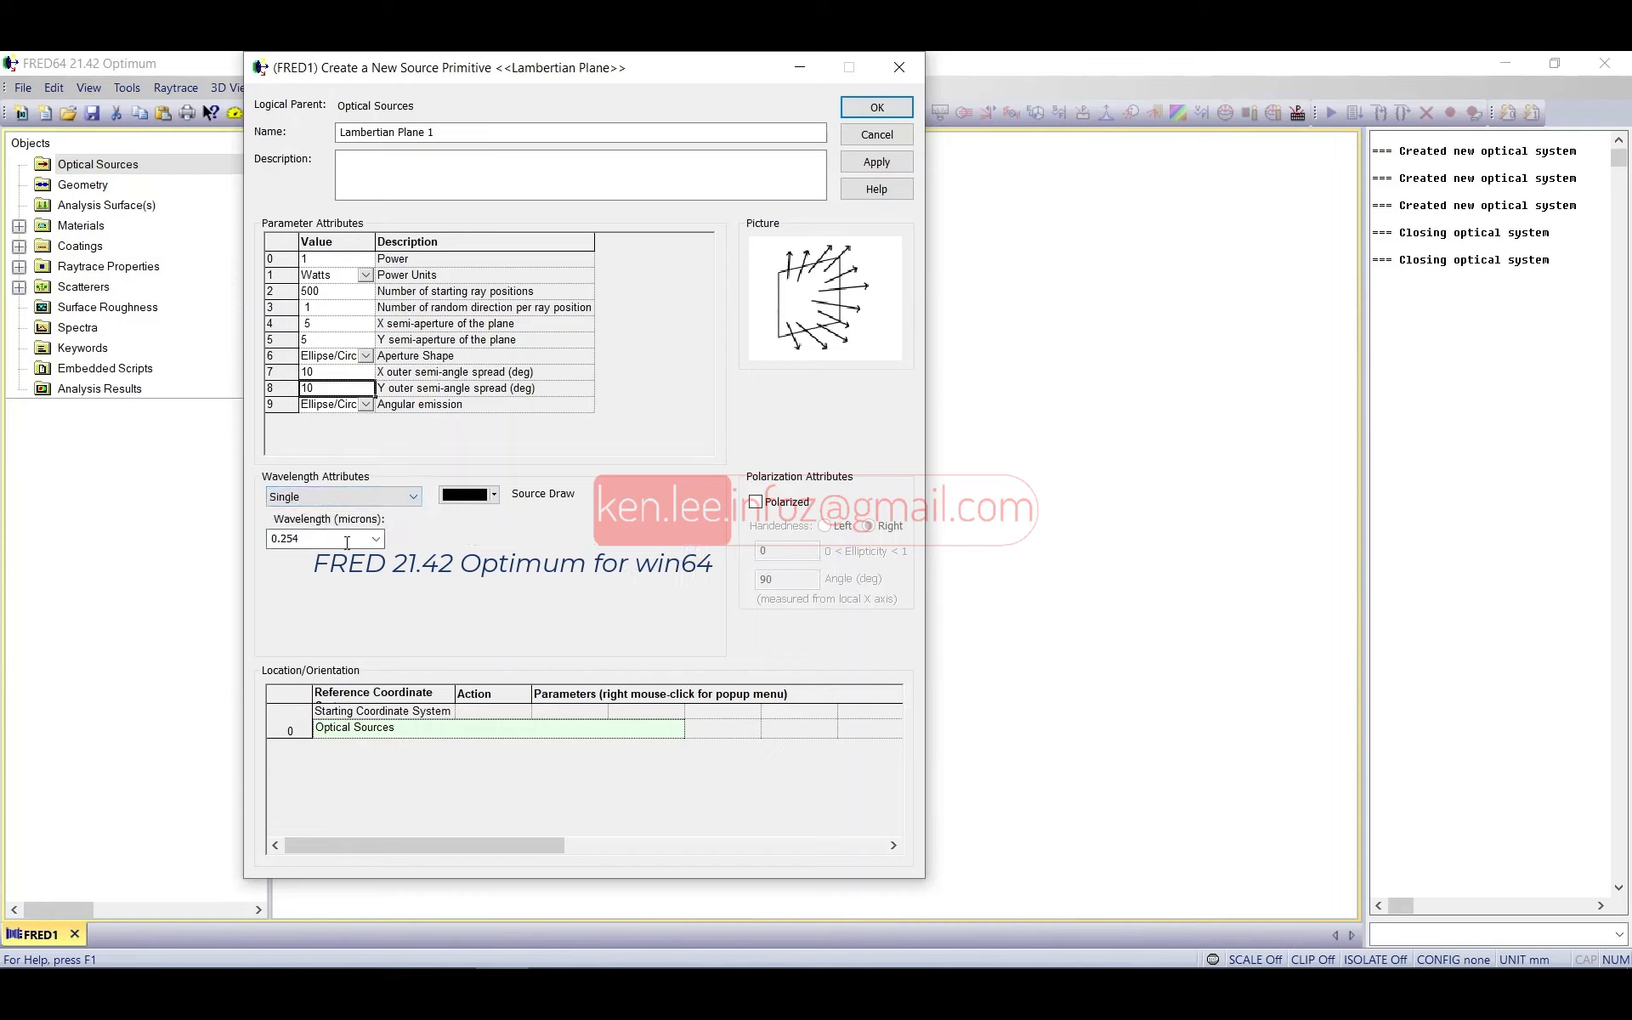
pyautogui.write('0.5')
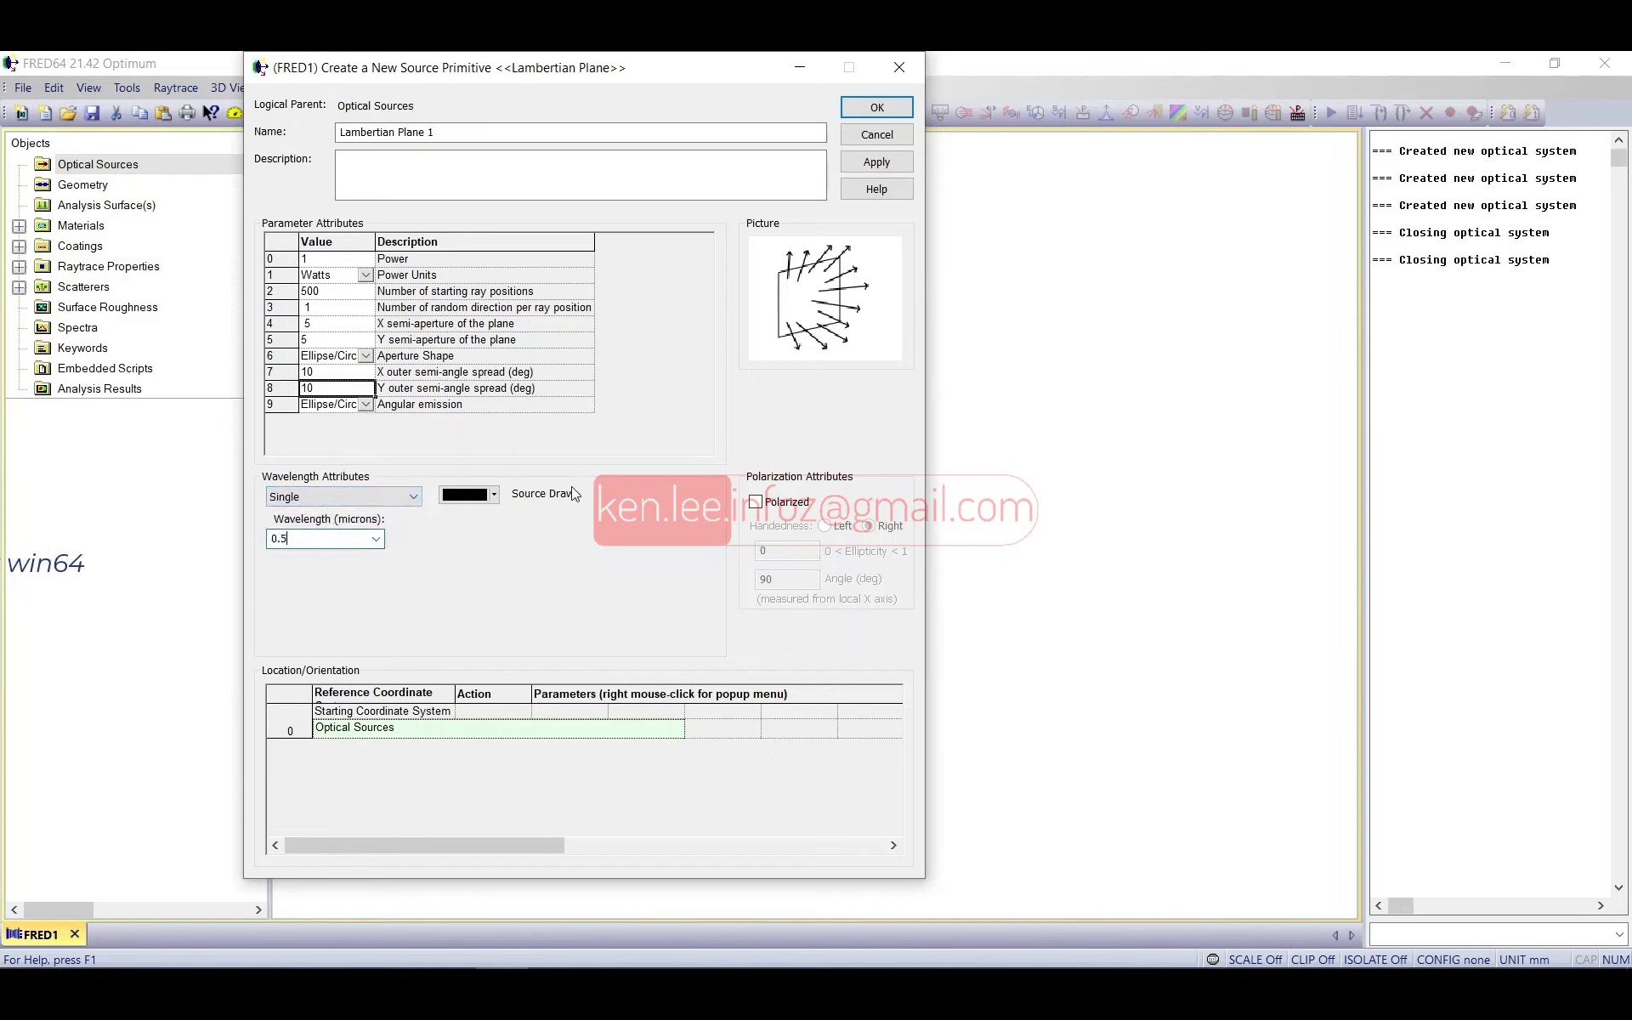
pyautogui.click(466, 500)
pyautogui.click(485, 578)
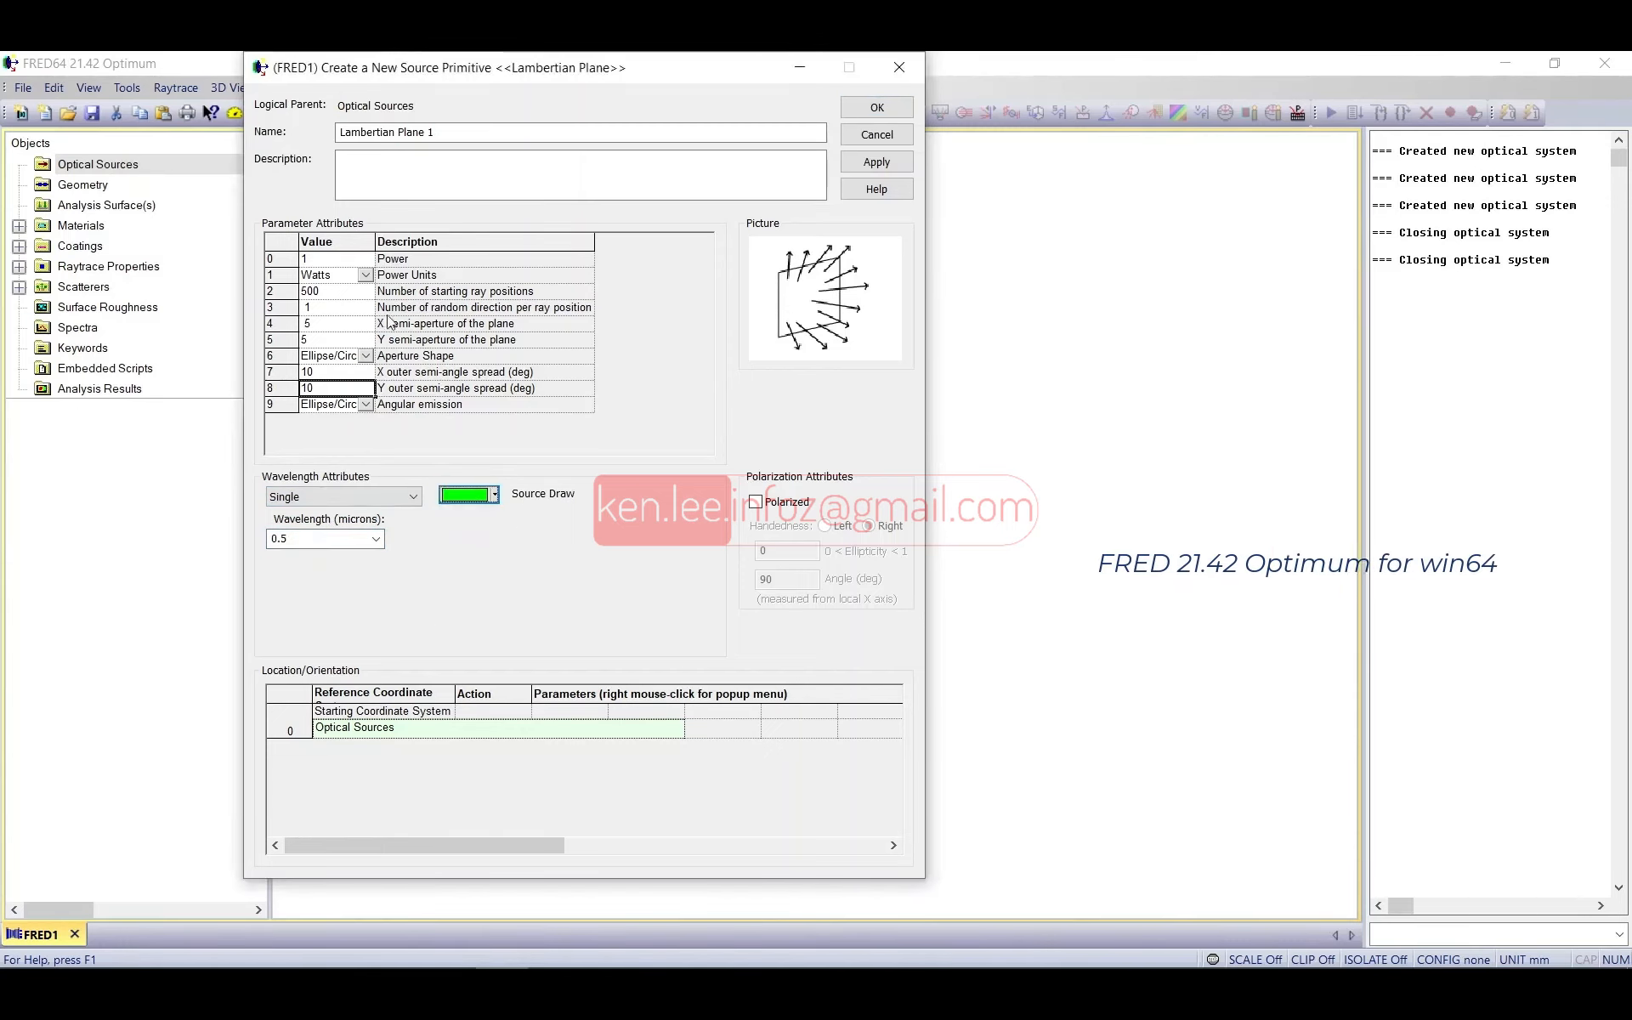
pyautogui.click(881, 163)
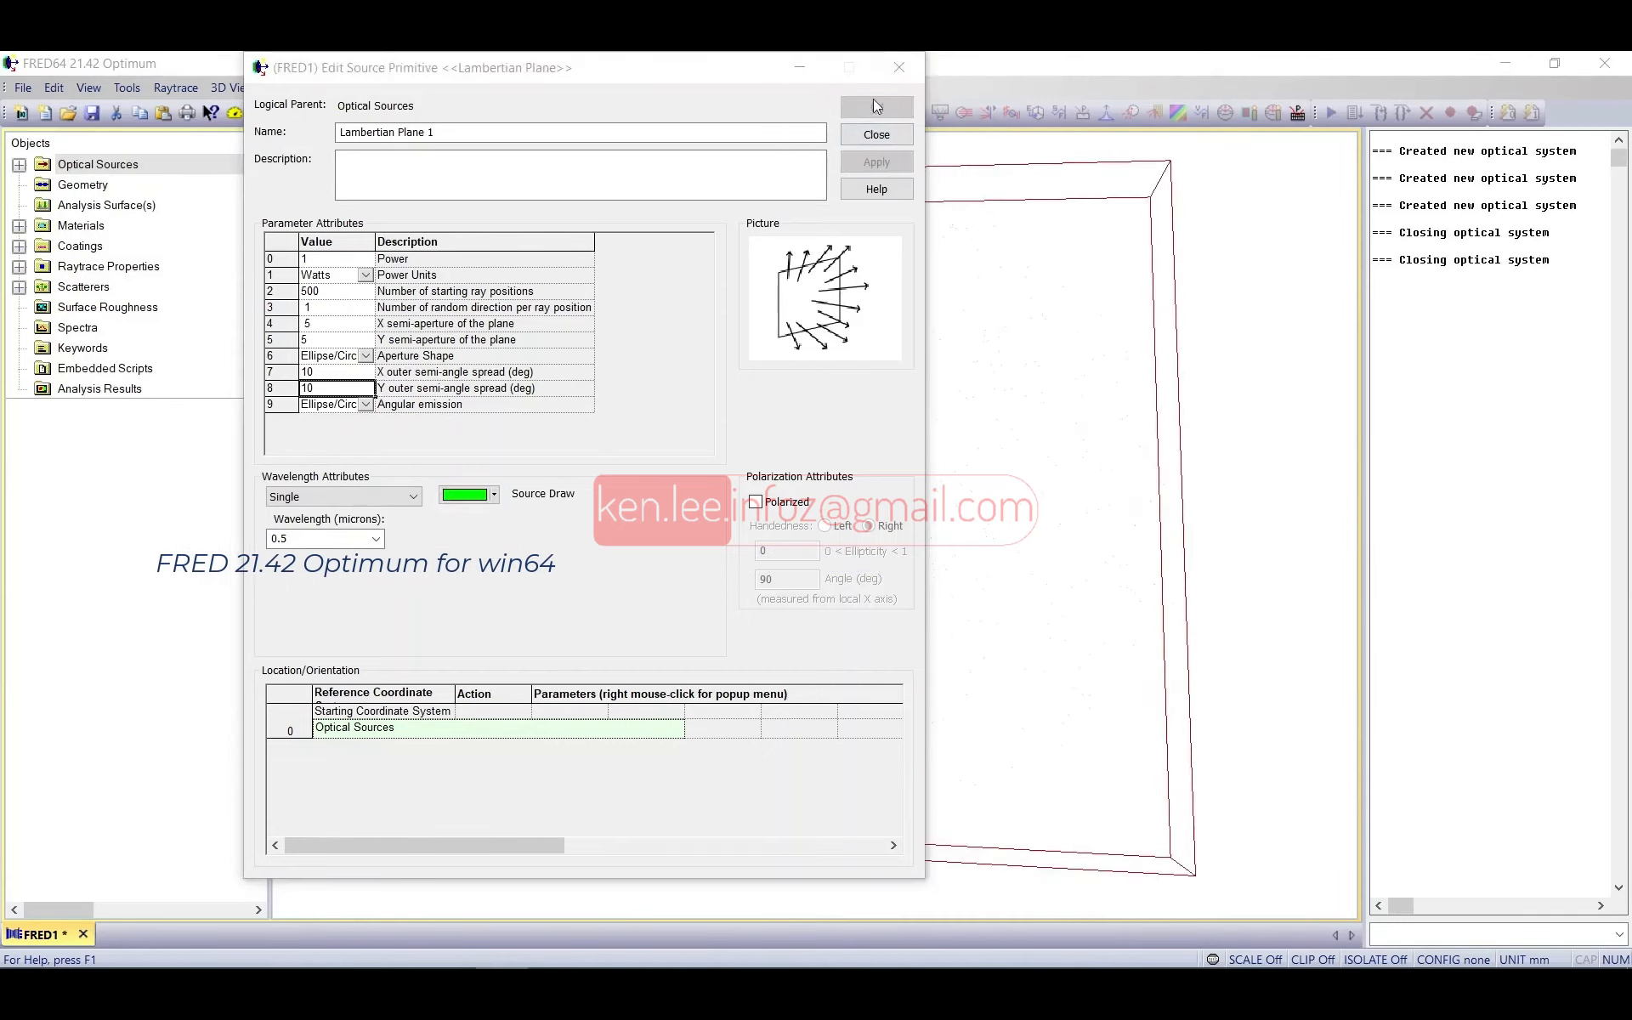
pyautogui.click(876, 135)
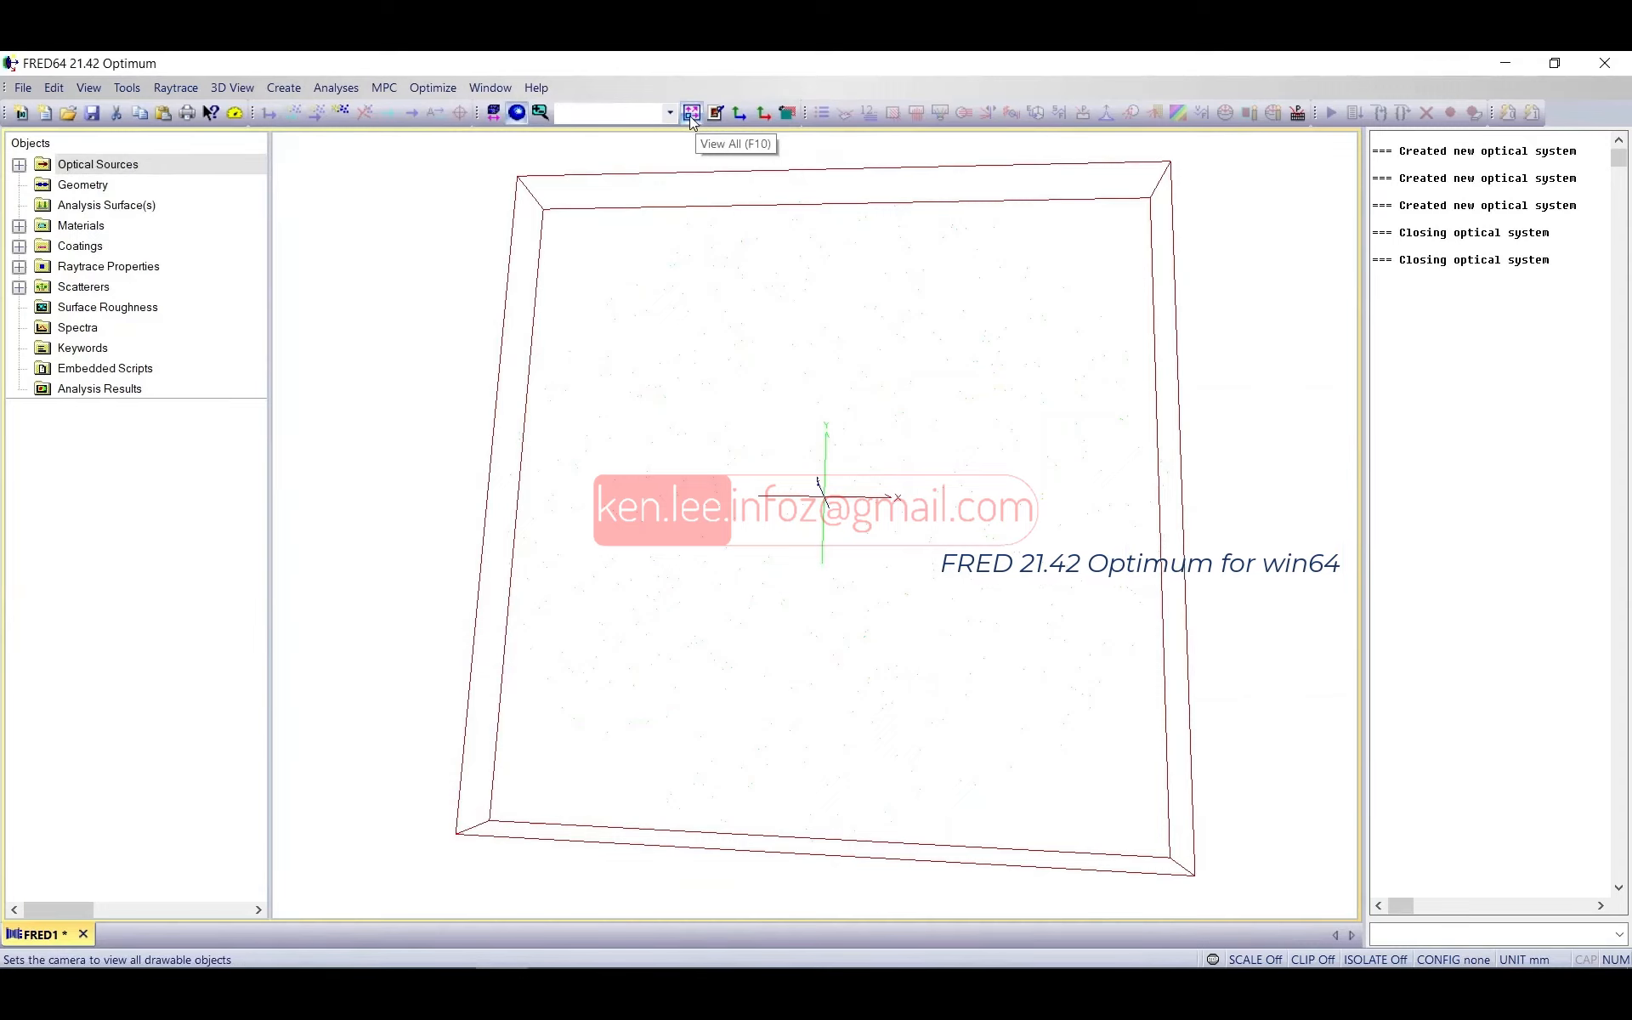
# Step: Fit the Lambertian plane source in the 3D view and examine it from oblique angles
pyautogui.click(691, 114)
pyautogui.moveTo(1158, 448); pyautogui.dragTo(797, 469)
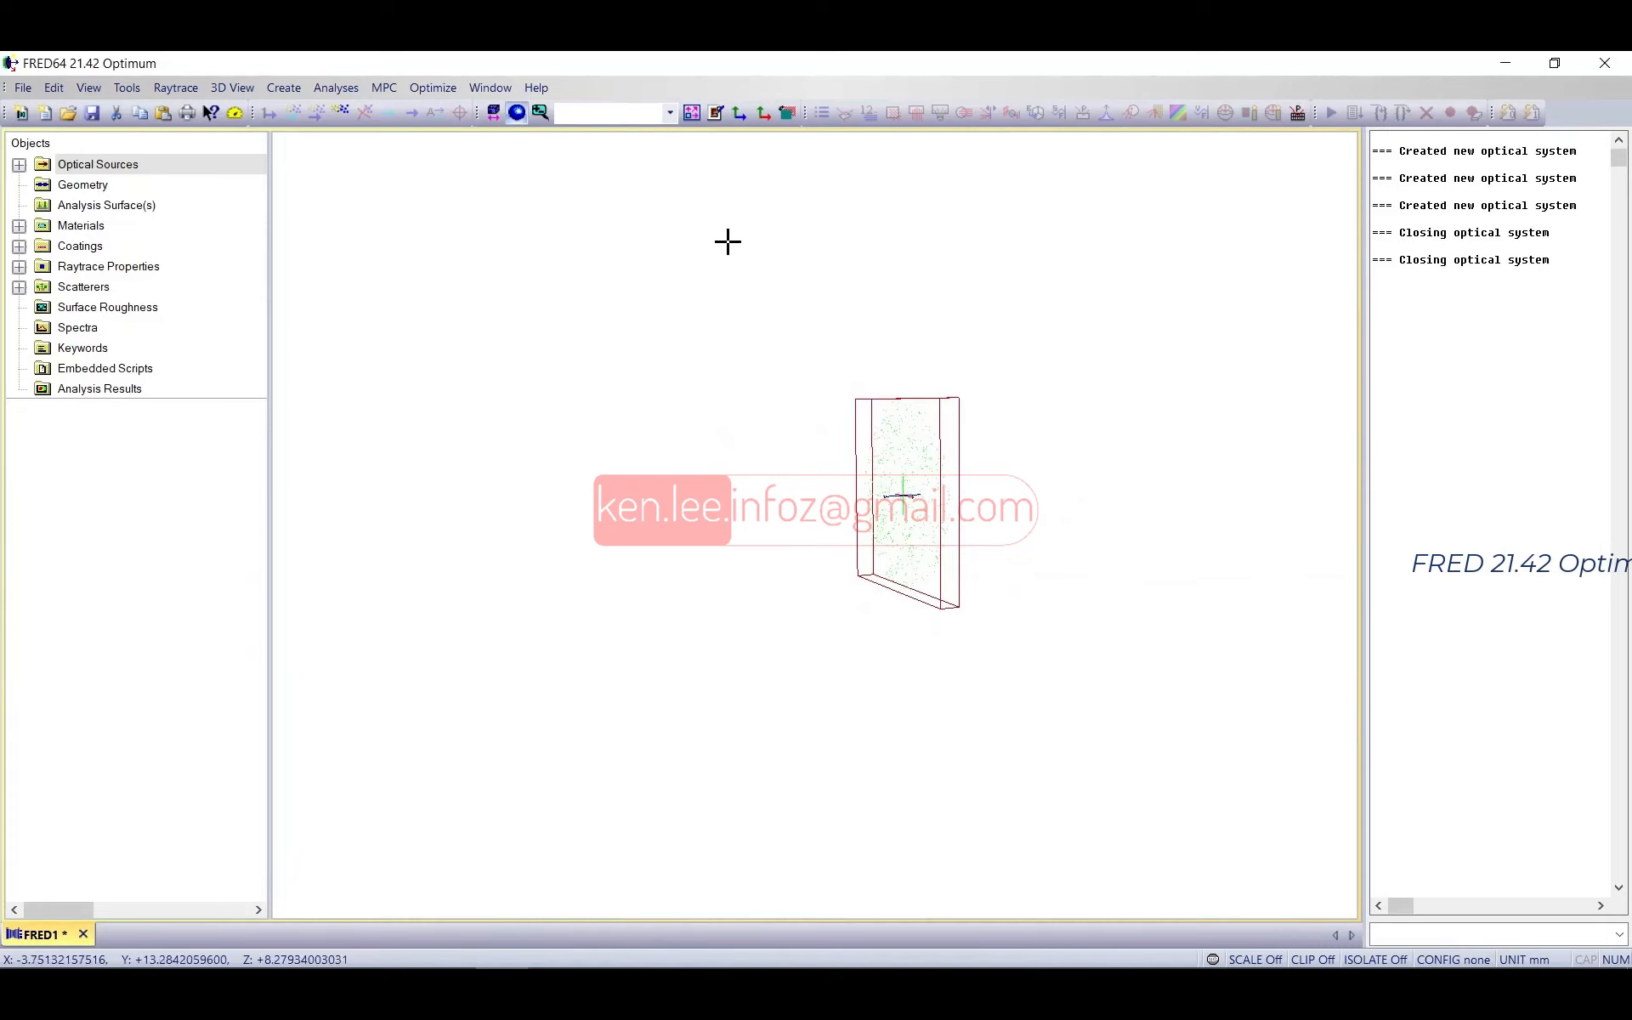
pyautogui.moveTo(949, 497); pyautogui.dragTo(878, 412)
pyautogui.click(692, 113)
pyautogui.moveTo(929, 486)
pyautogui.mouseDown()
pyautogui.moveTo(986, 473)
pyautogui.moveTo(940, 474)
pyautogui.moveTo(919, 505)
pyautogui.mouseUp()
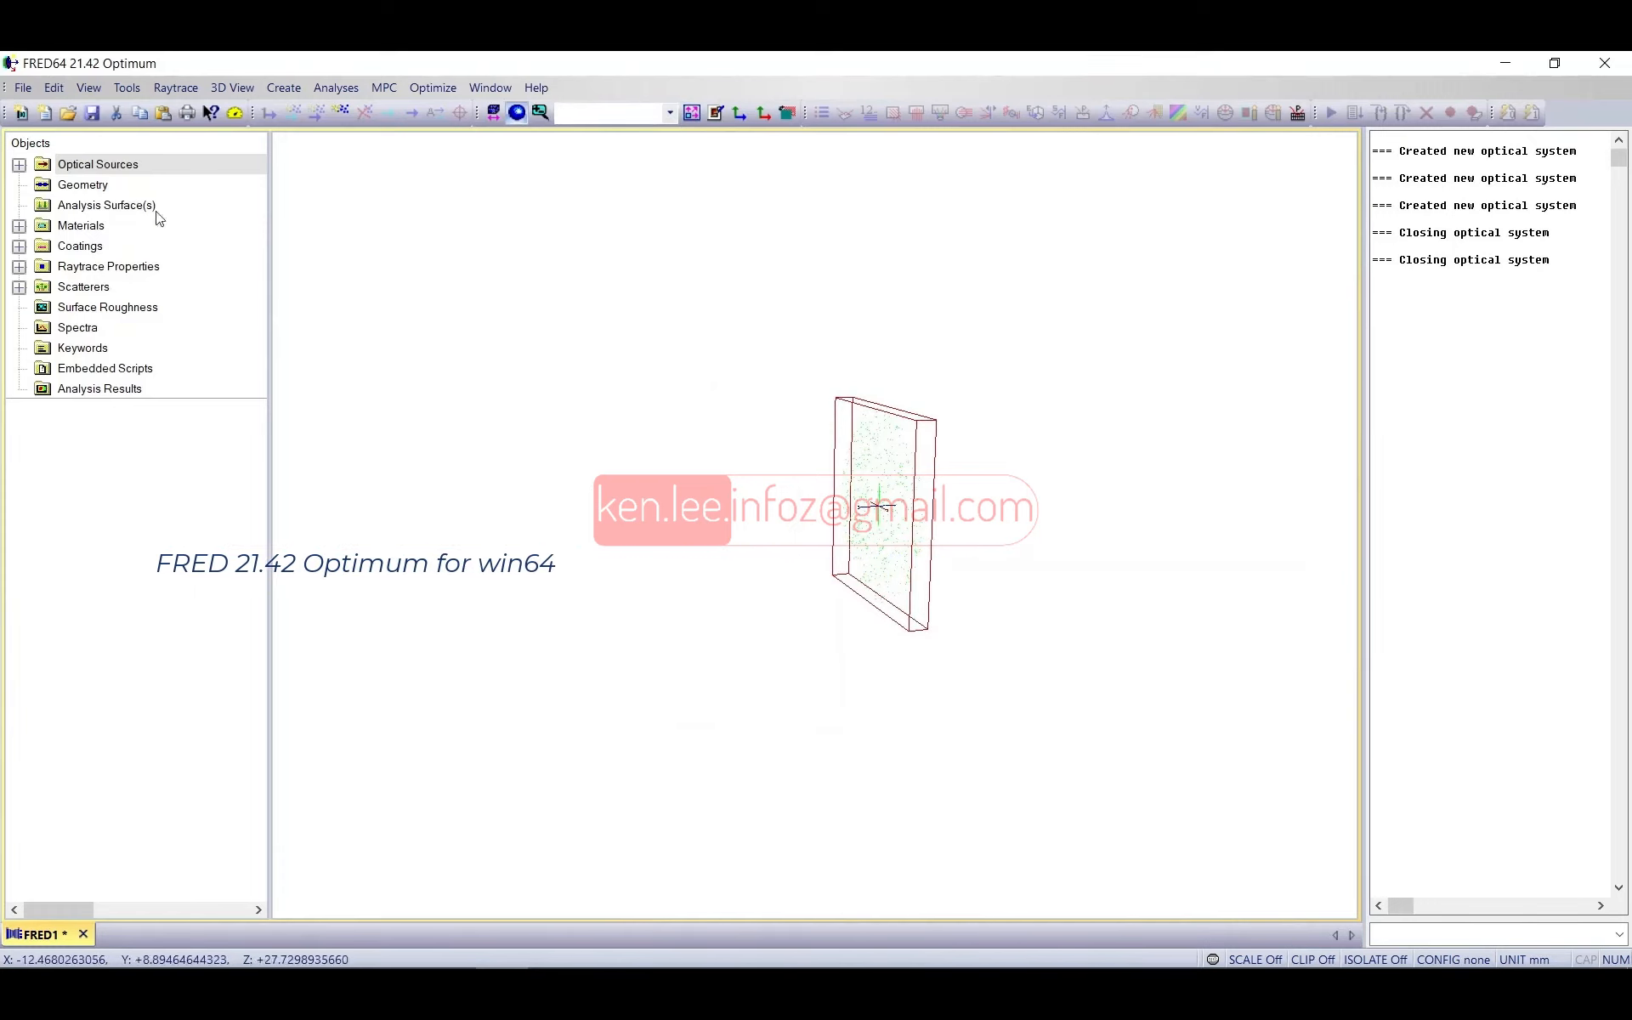
pyautogui.moveTo(1028, 476)
pyautogui.mouseDown()
pyautogui.moveTo(798, 477)
pyautogui.moveTo(991, 452)
pyautogui.moveTo(1046, 472)
pyautogui.mouseUp()
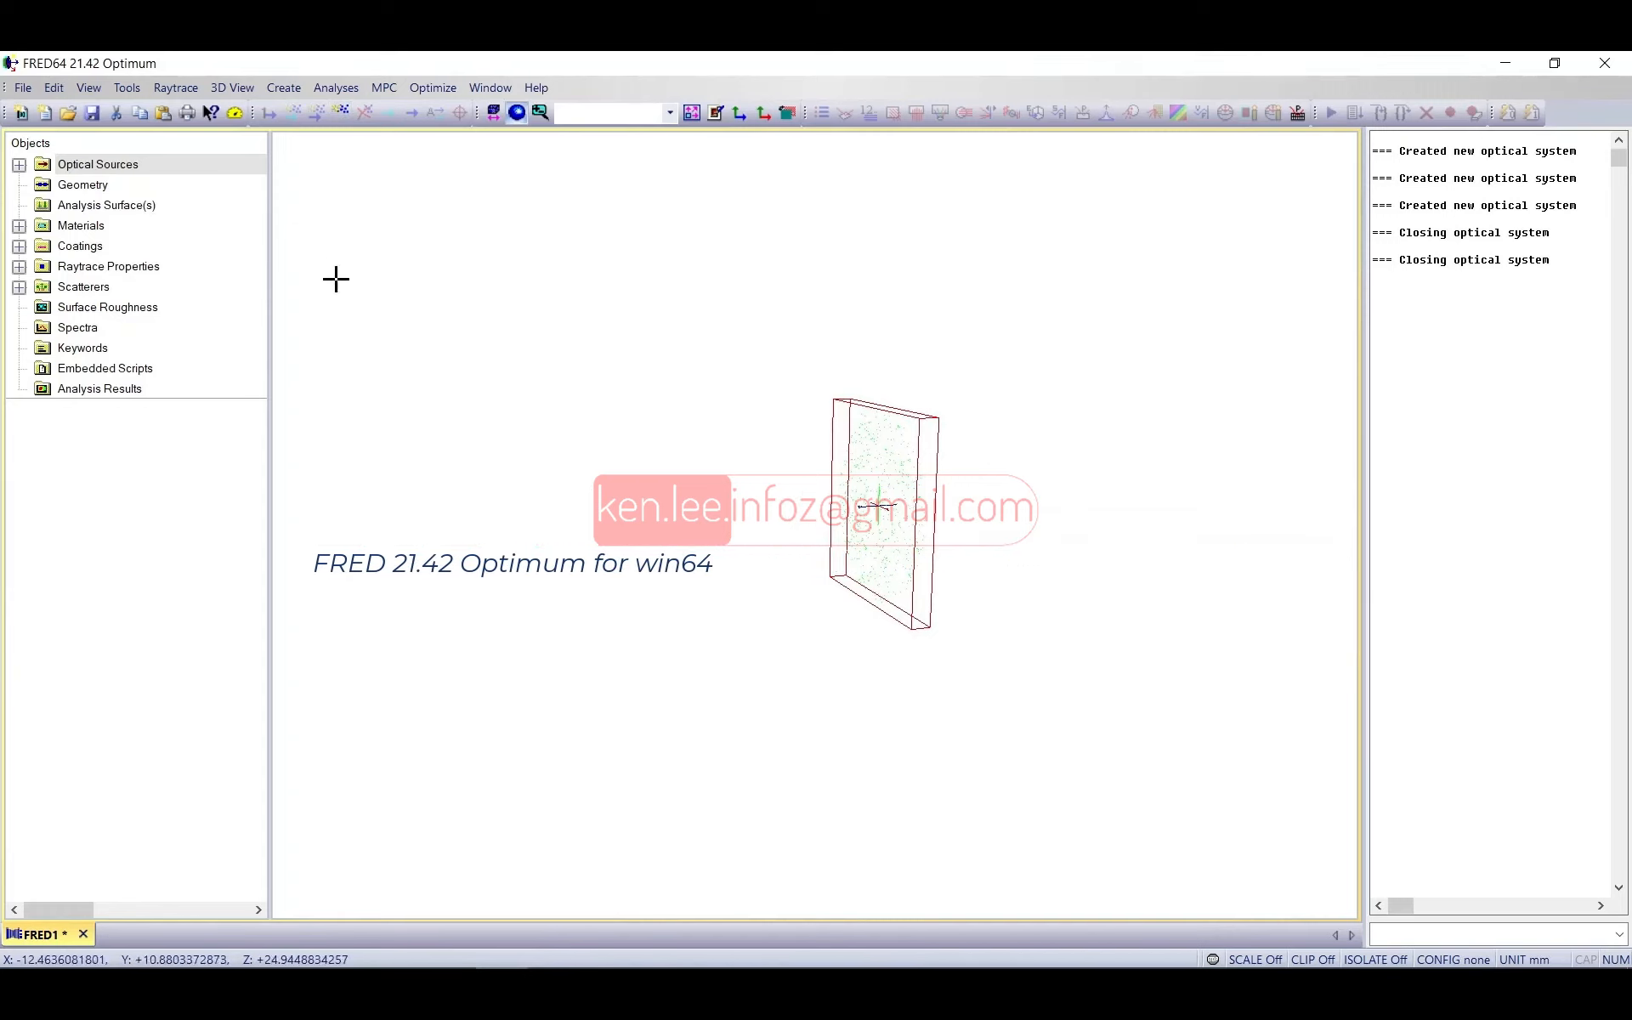
# Step: Start a new lens under Geometry with X and Y semi-apertures of 25 and a thickness of 5
pyautogui.click(83, 186)
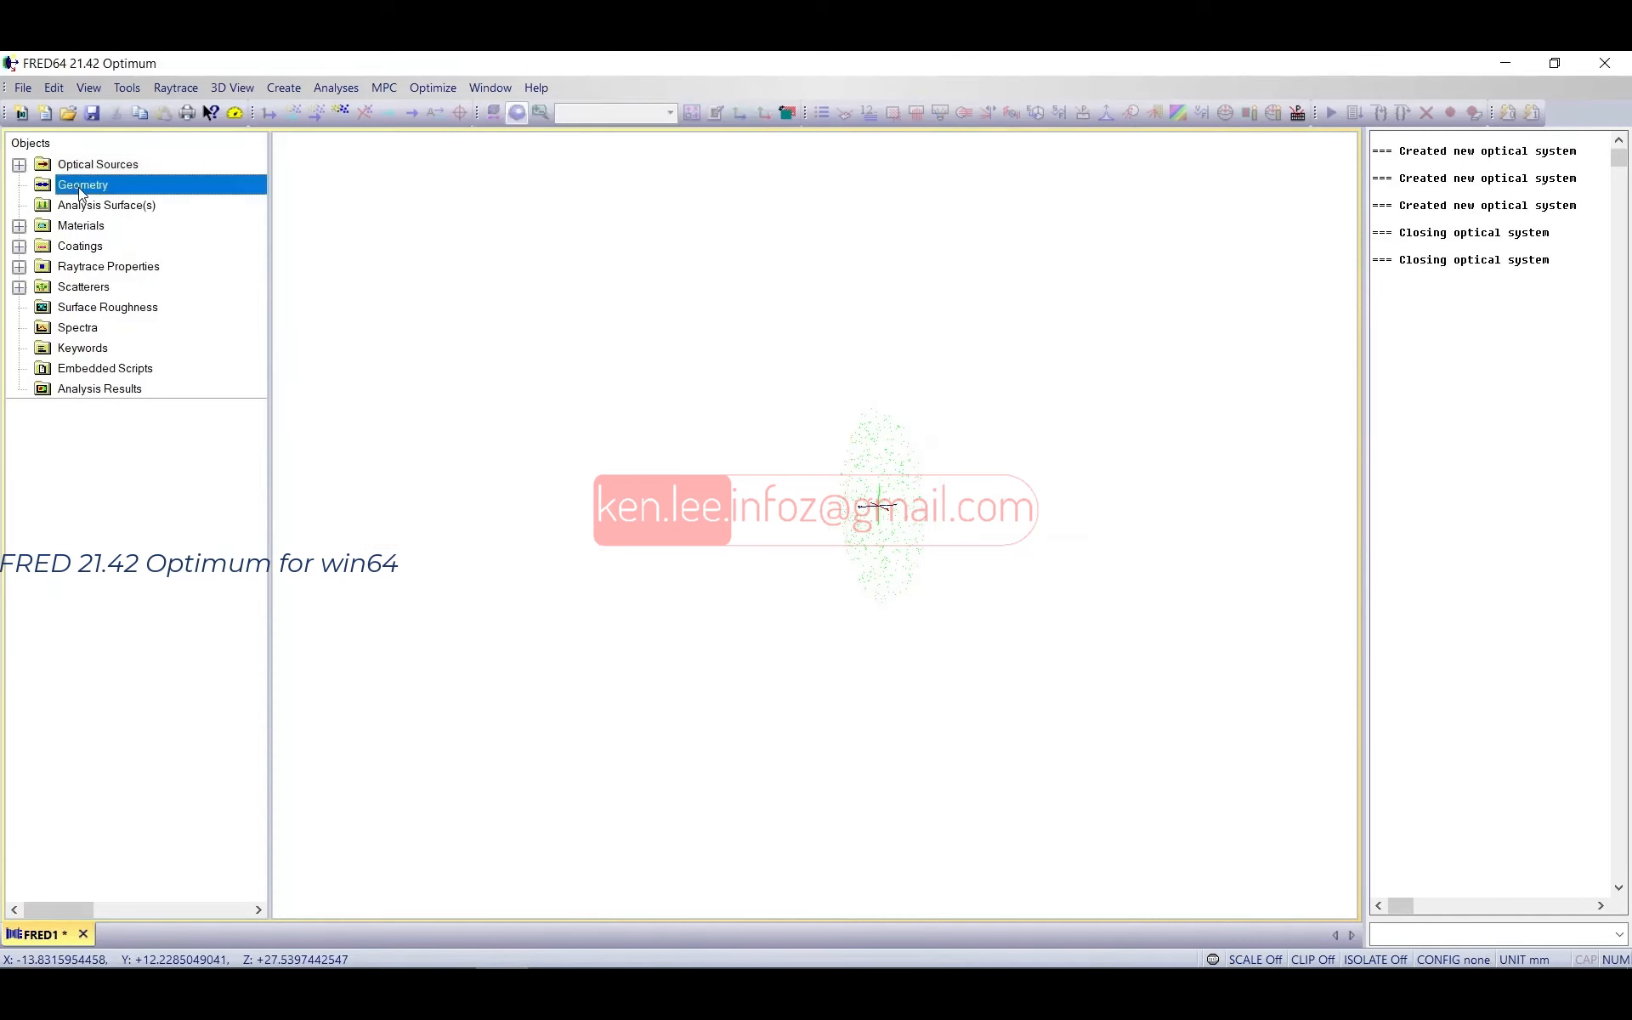
pyautogui.rightClick(82, 186)
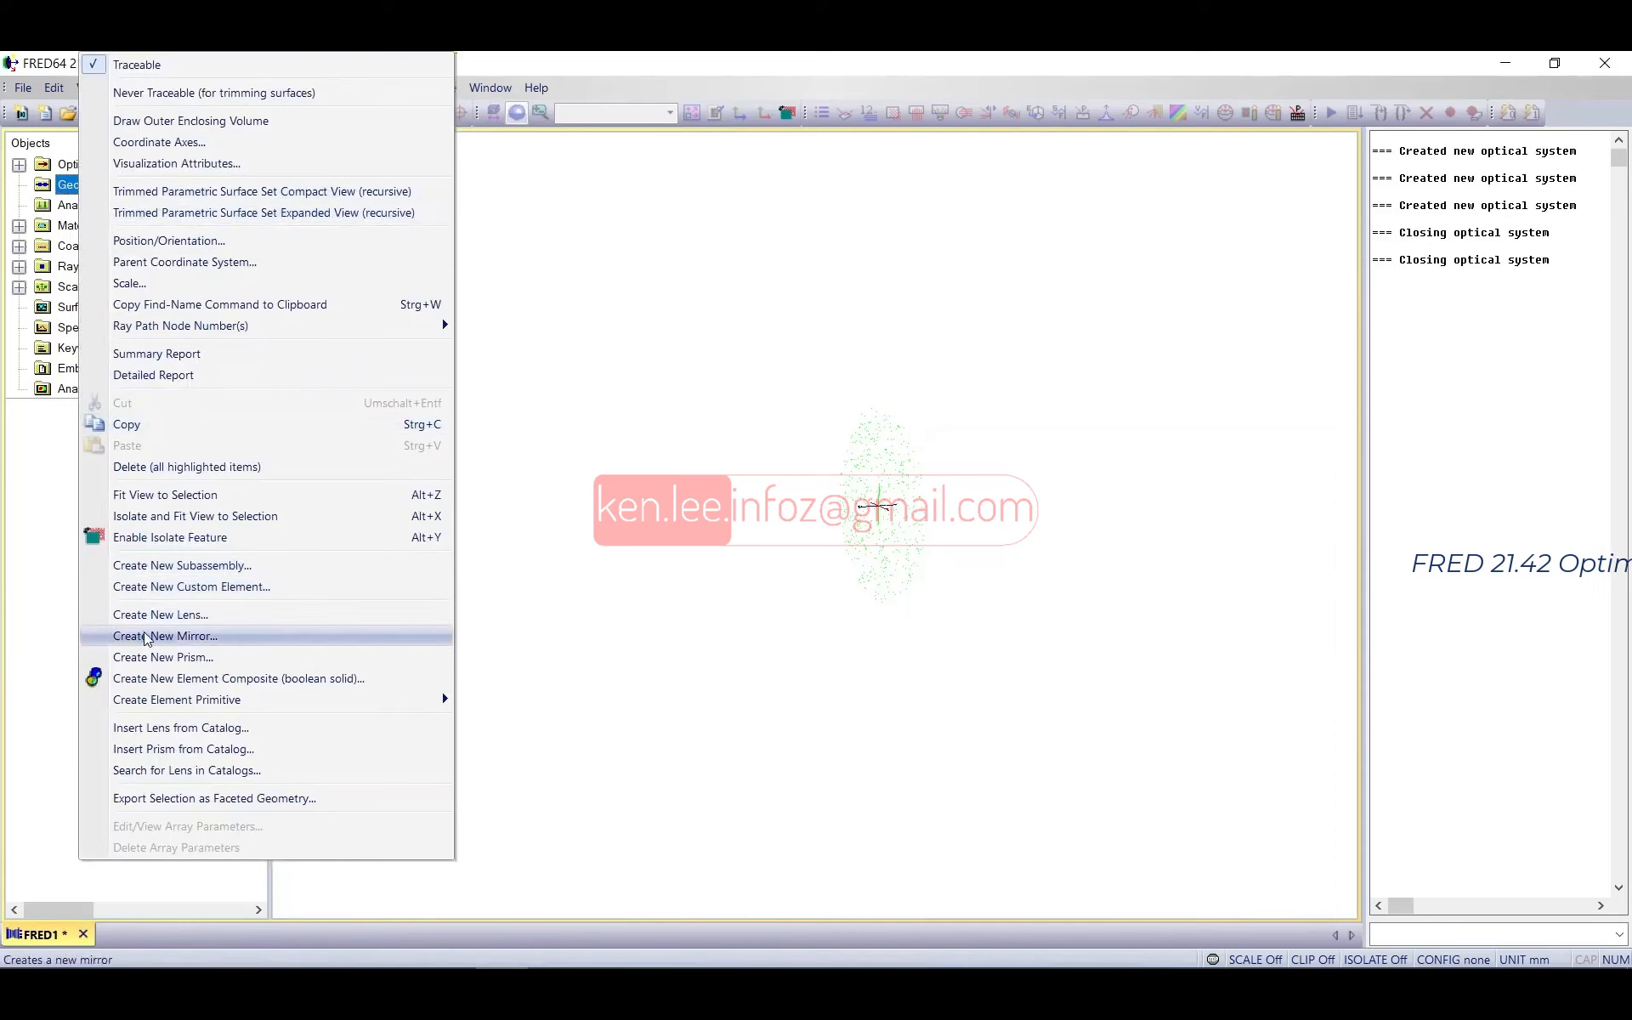
pyautogui.click(200, 617)
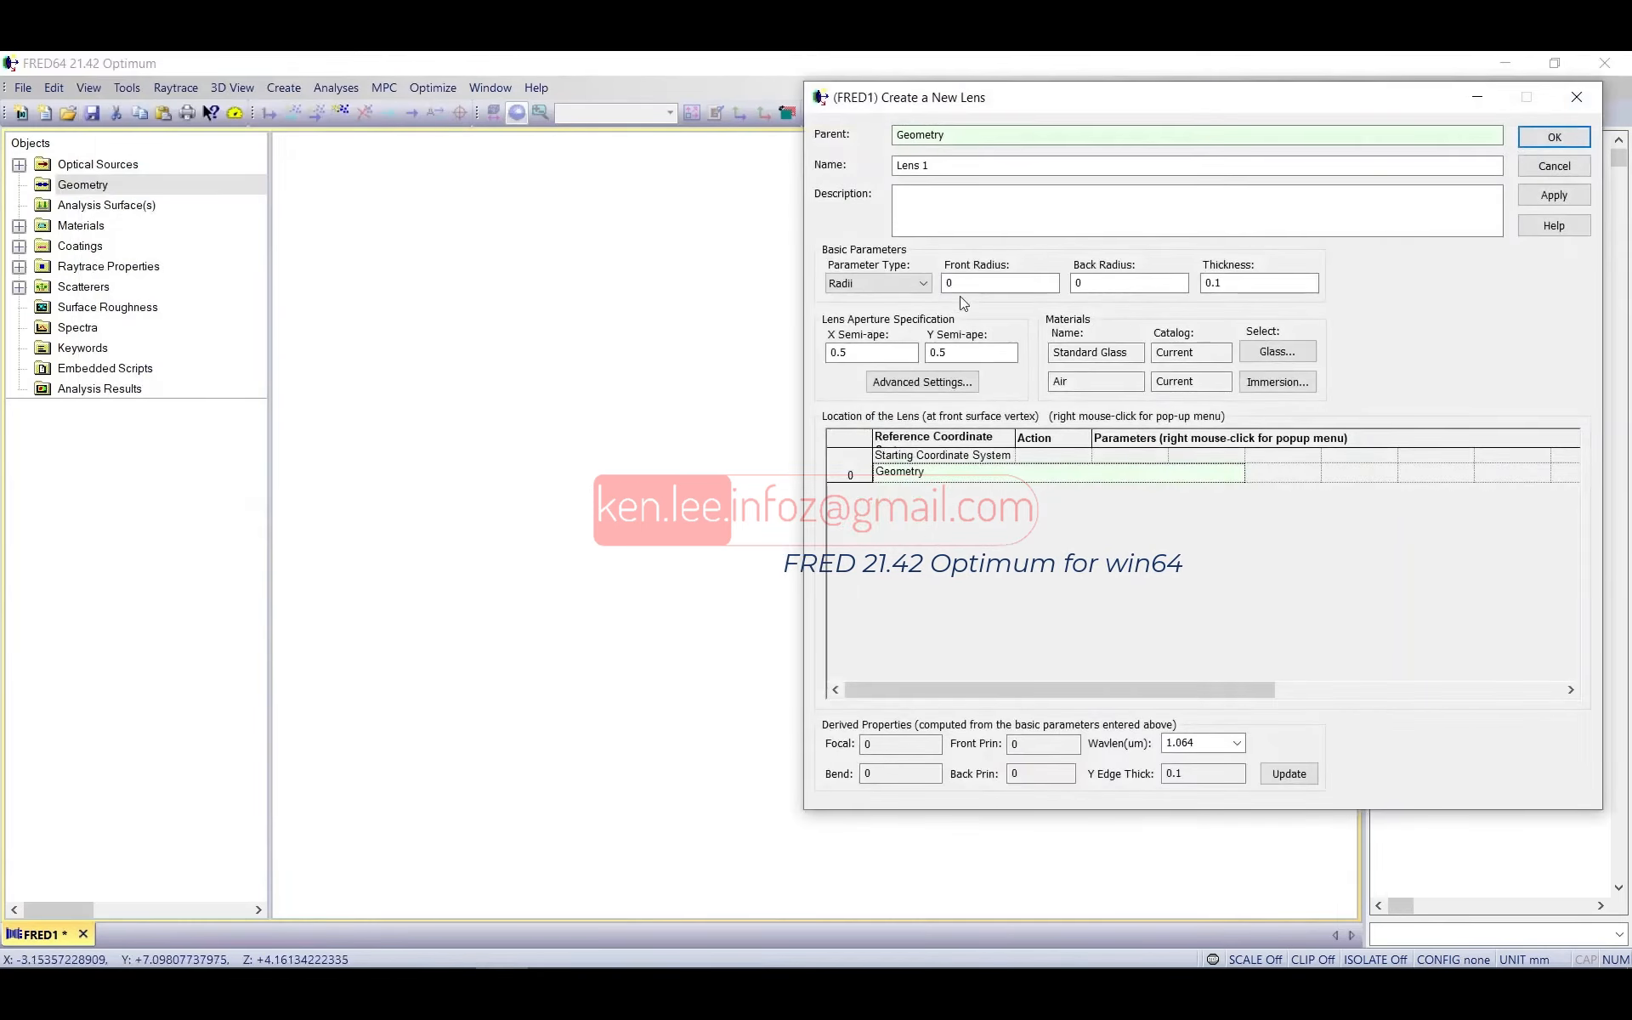
pyautogui.moveTo(991, 97); pyautogui.dragTo(581, 132)
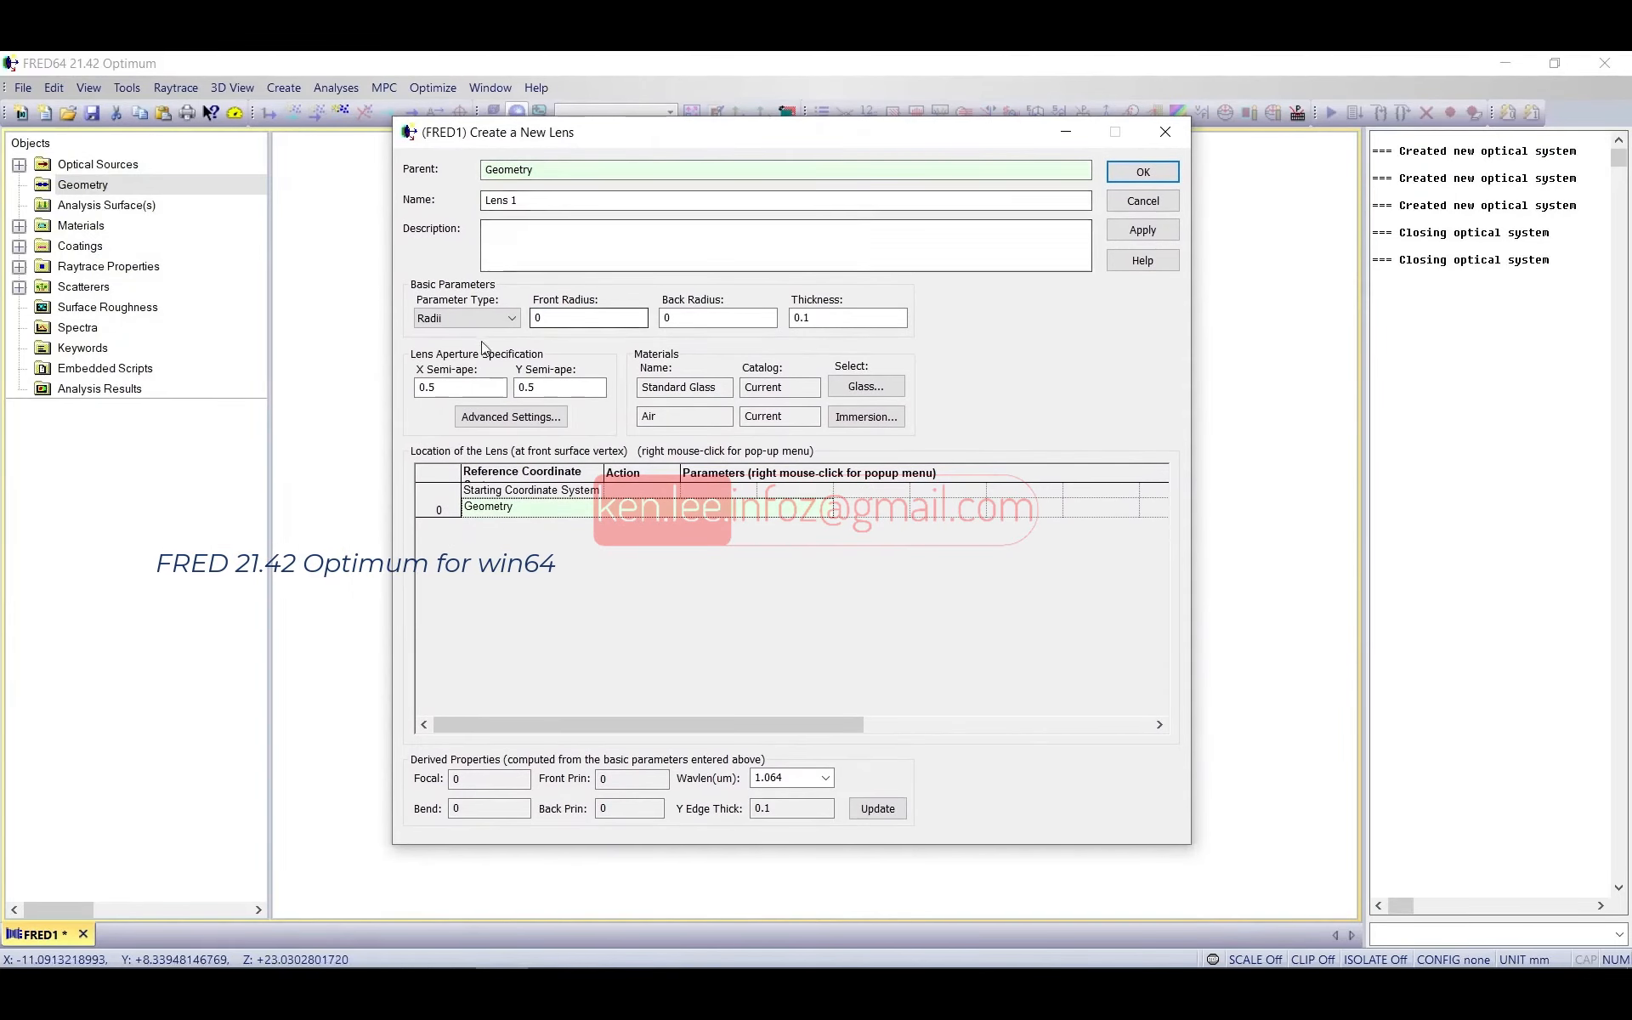
pyautogui.doubleClick(475, 385)
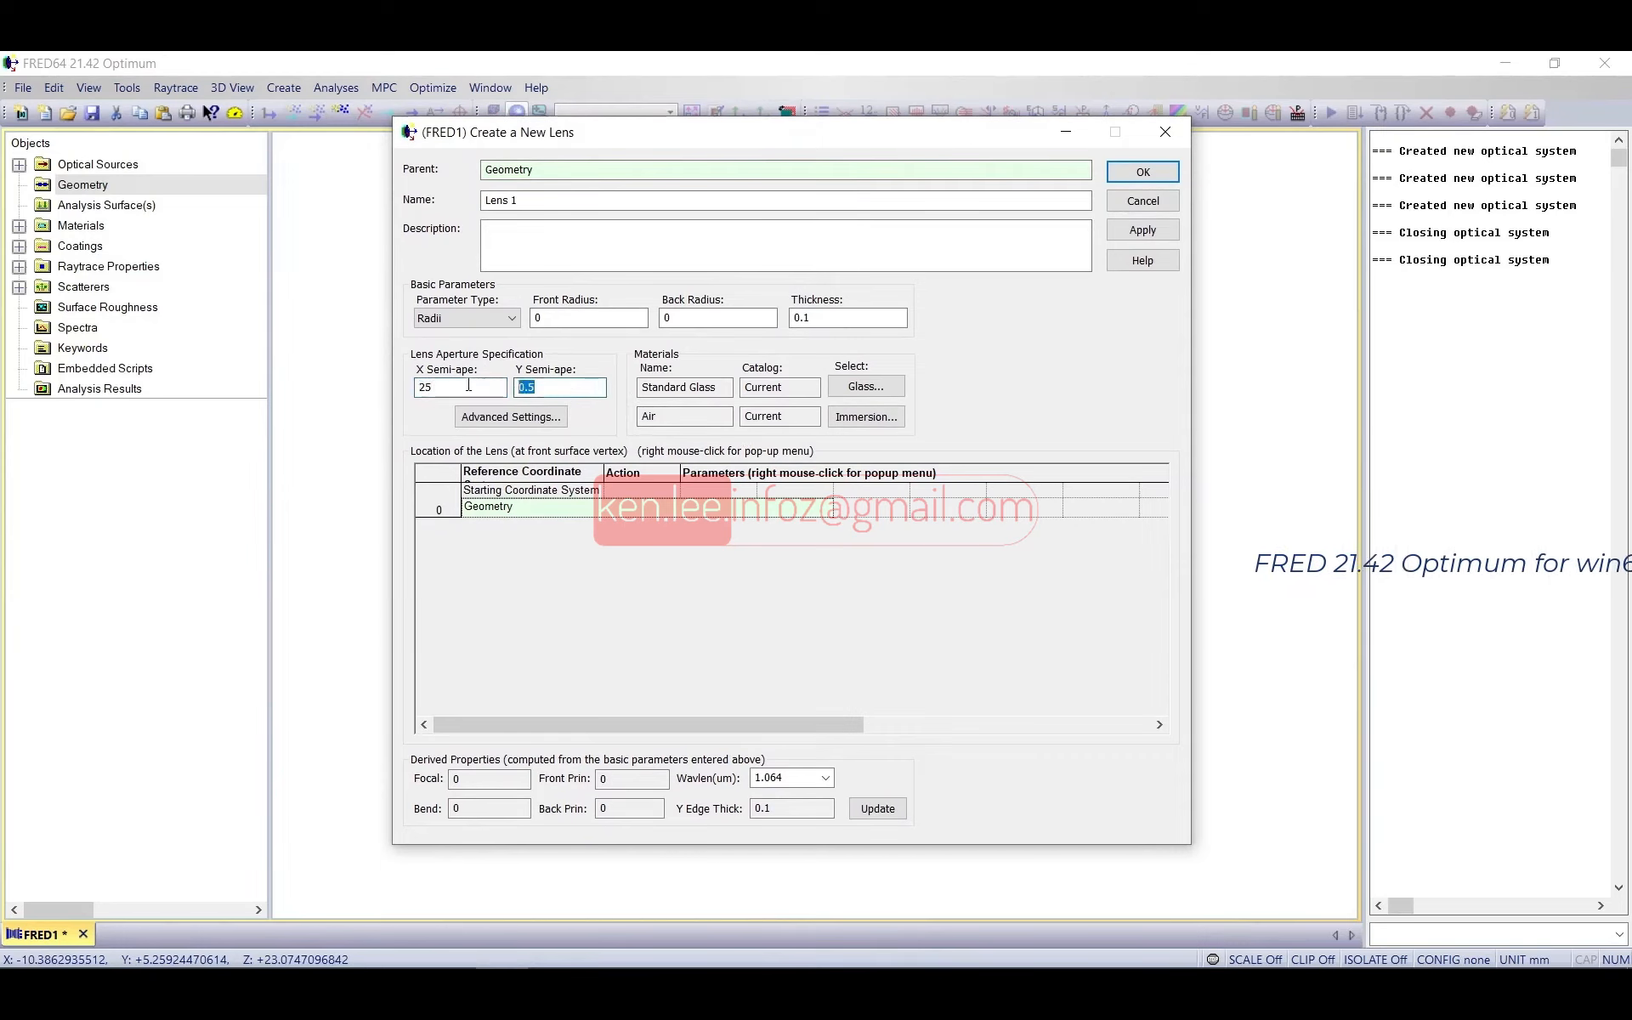
pyautogui.write('25')
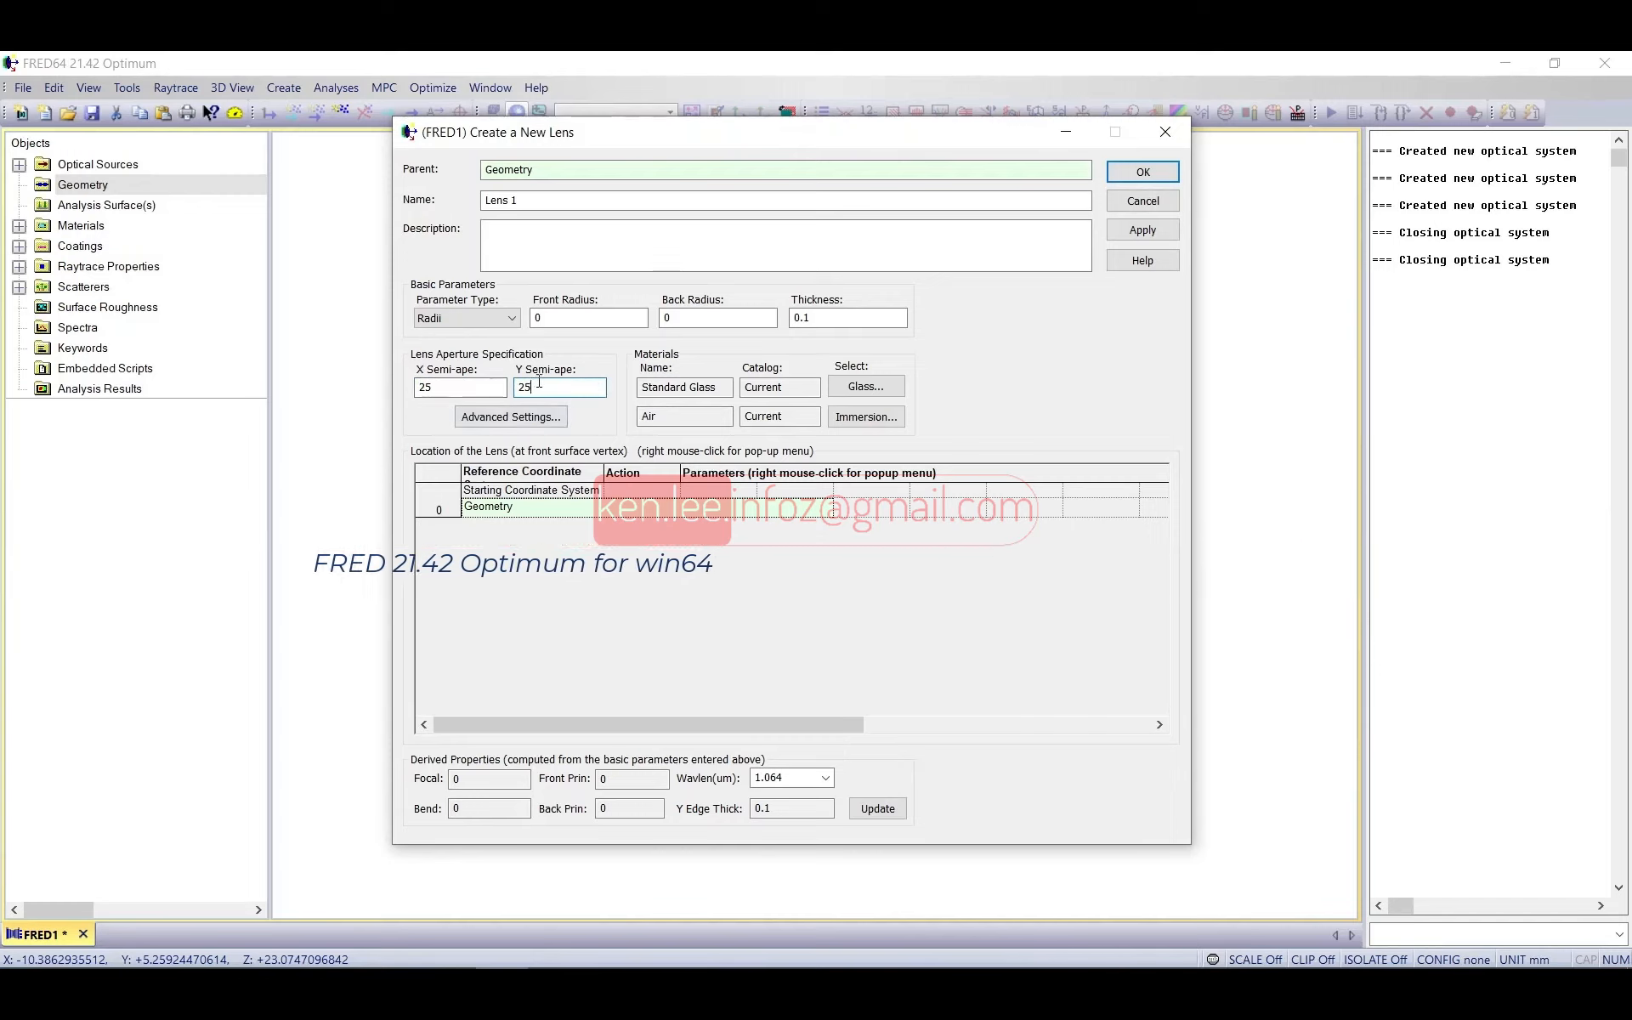
pyautogui.moveTo(825, 320); pyautogui.dragTo(721, 339)
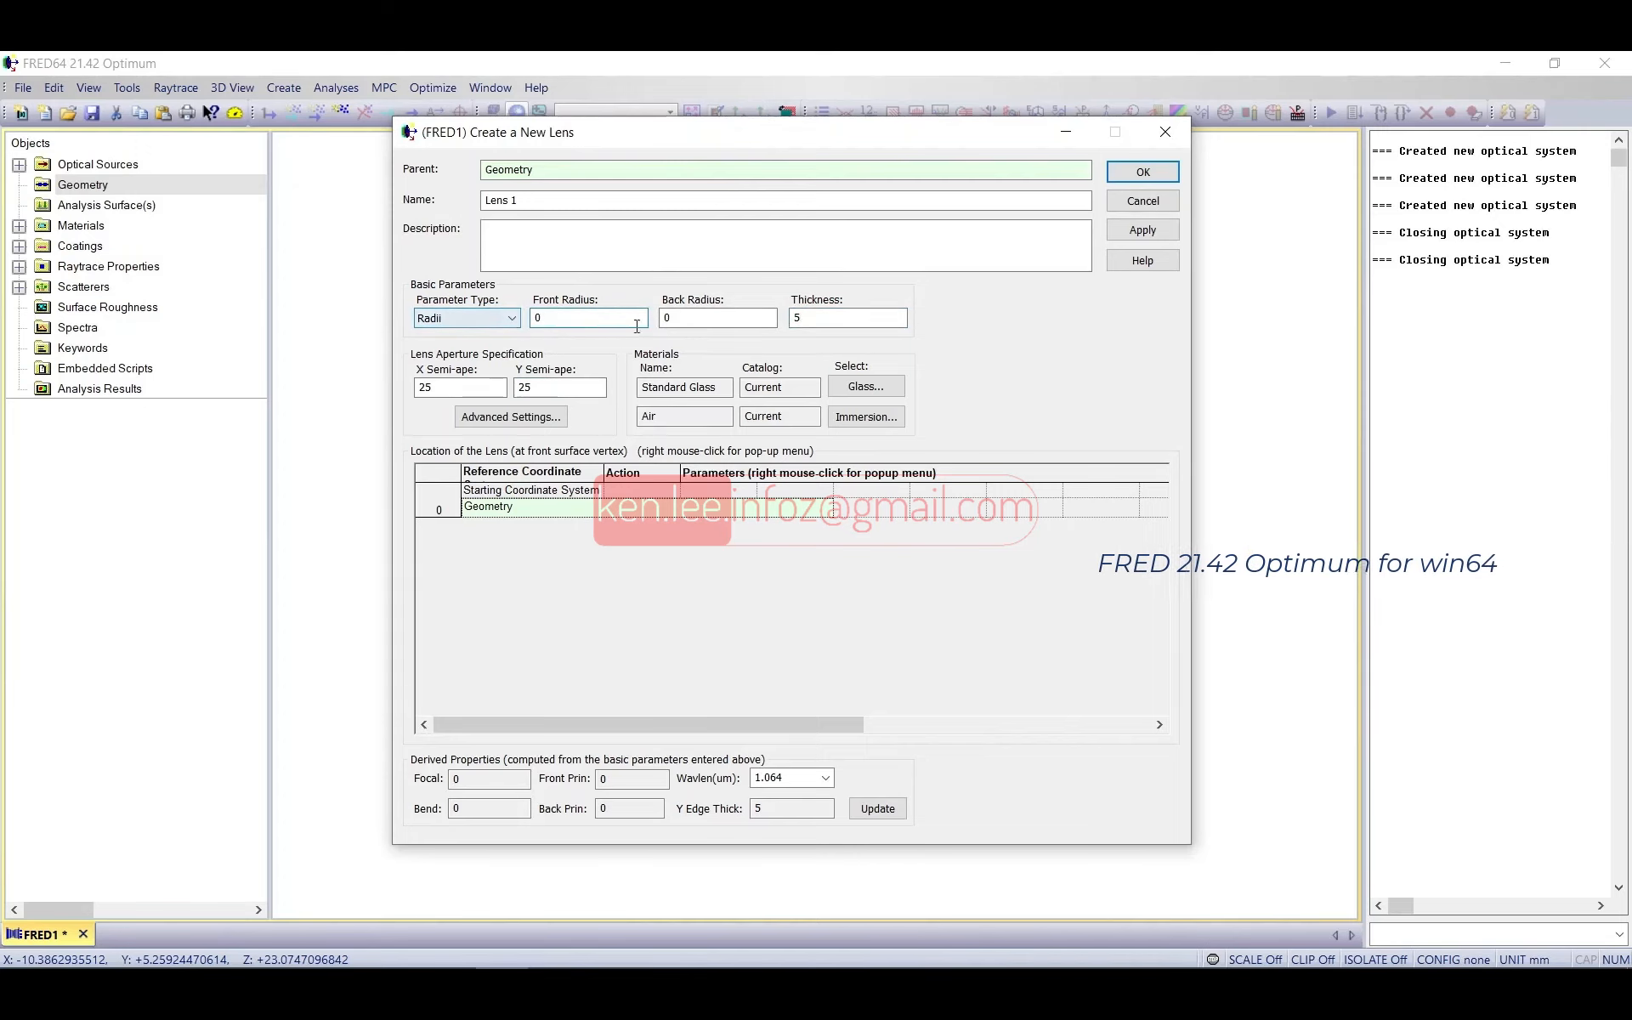
# Step: Define the lens by Focal Len/Bend with a focal length of 50 and add it to the model
pyautogui.click(499, 324)
pyautogui.click(493, 365)
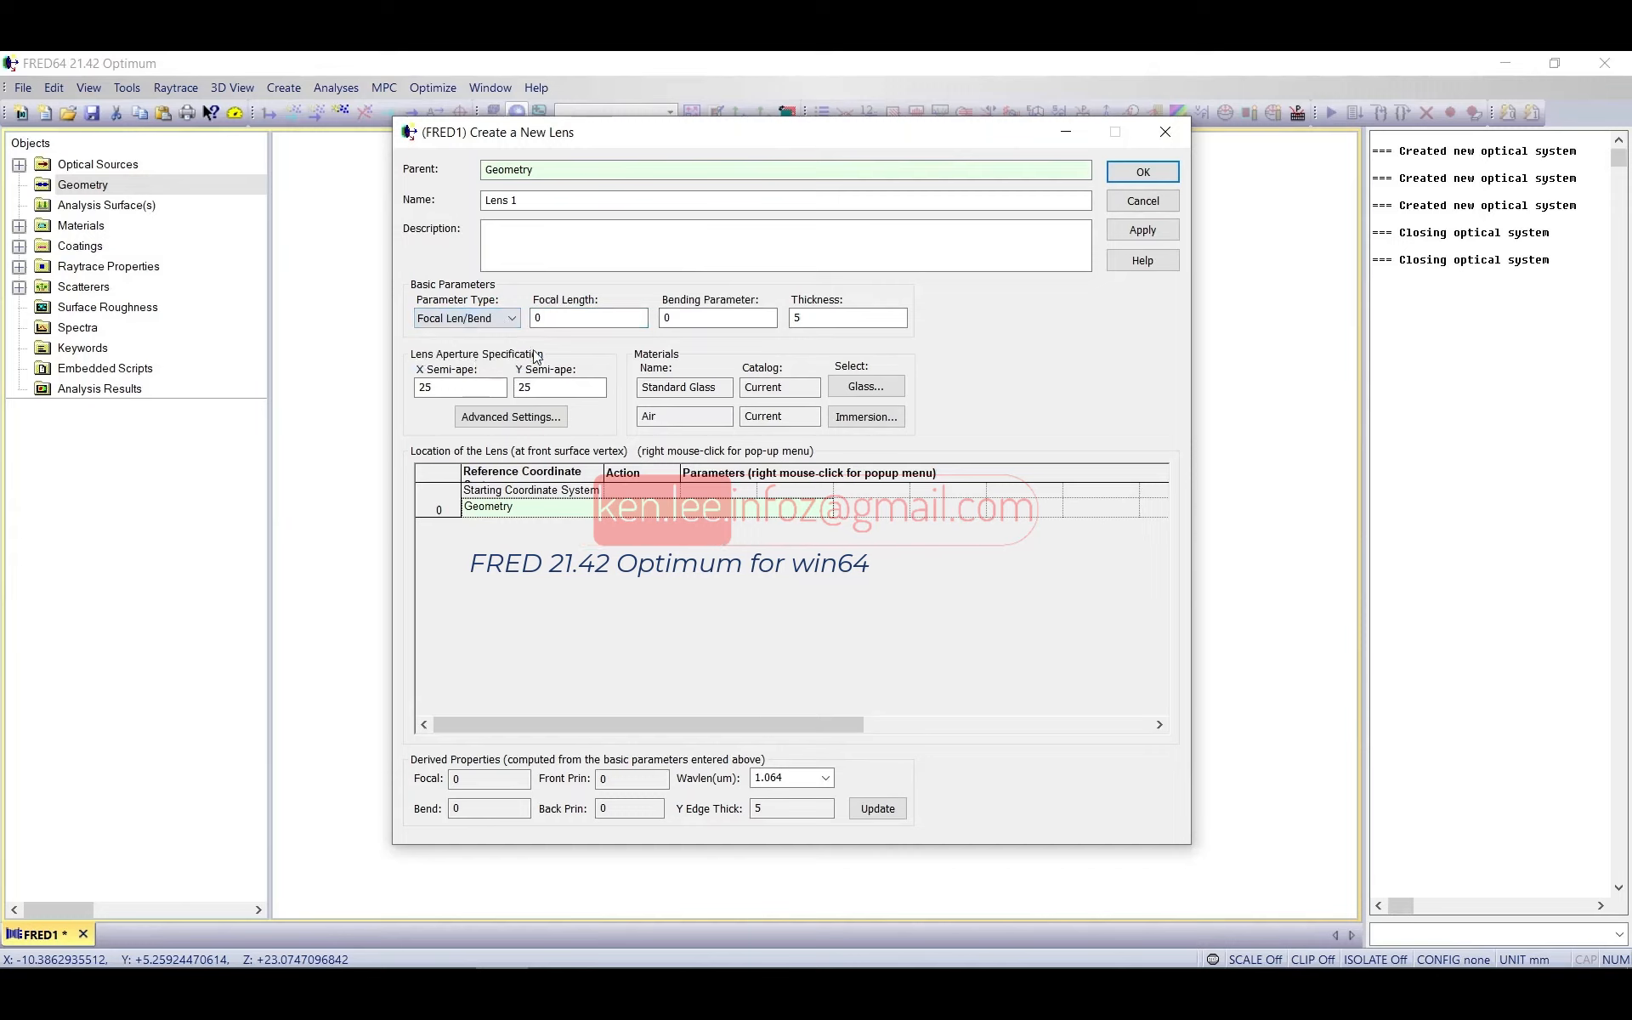
pyautogui.doubleClick(603, 326)
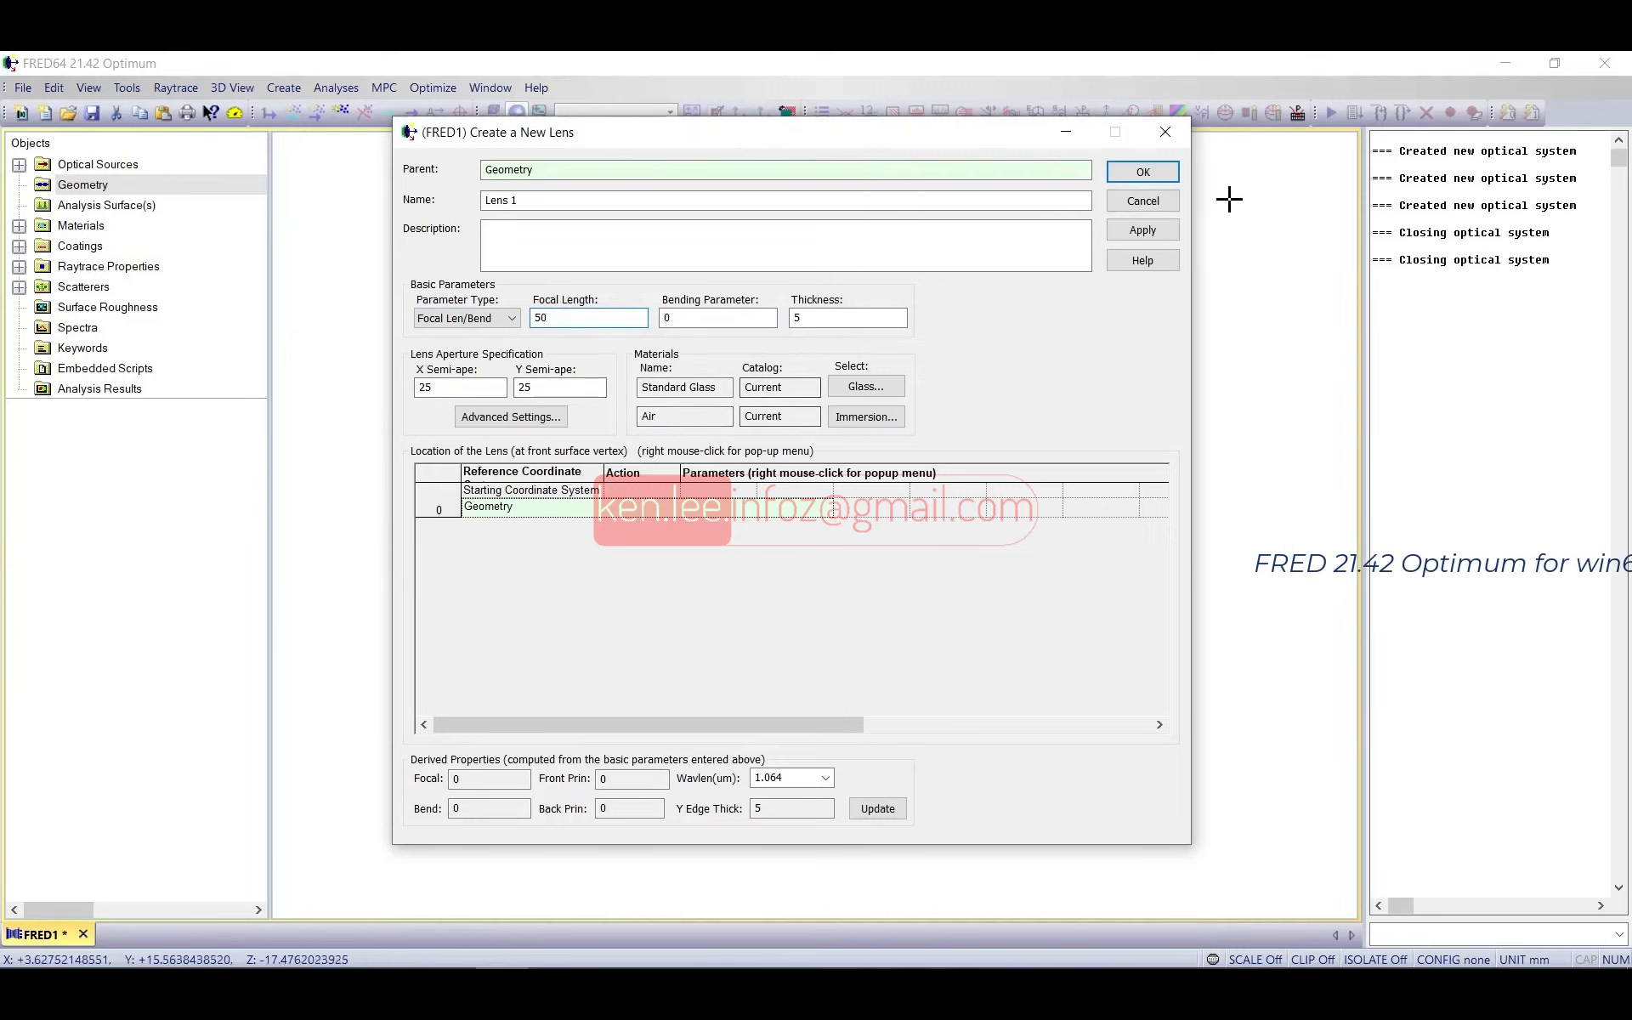
pyautogui.moveTo(833, 133); pyautogui.dragTo(525, 158)
pyautogui.click(824, 262)
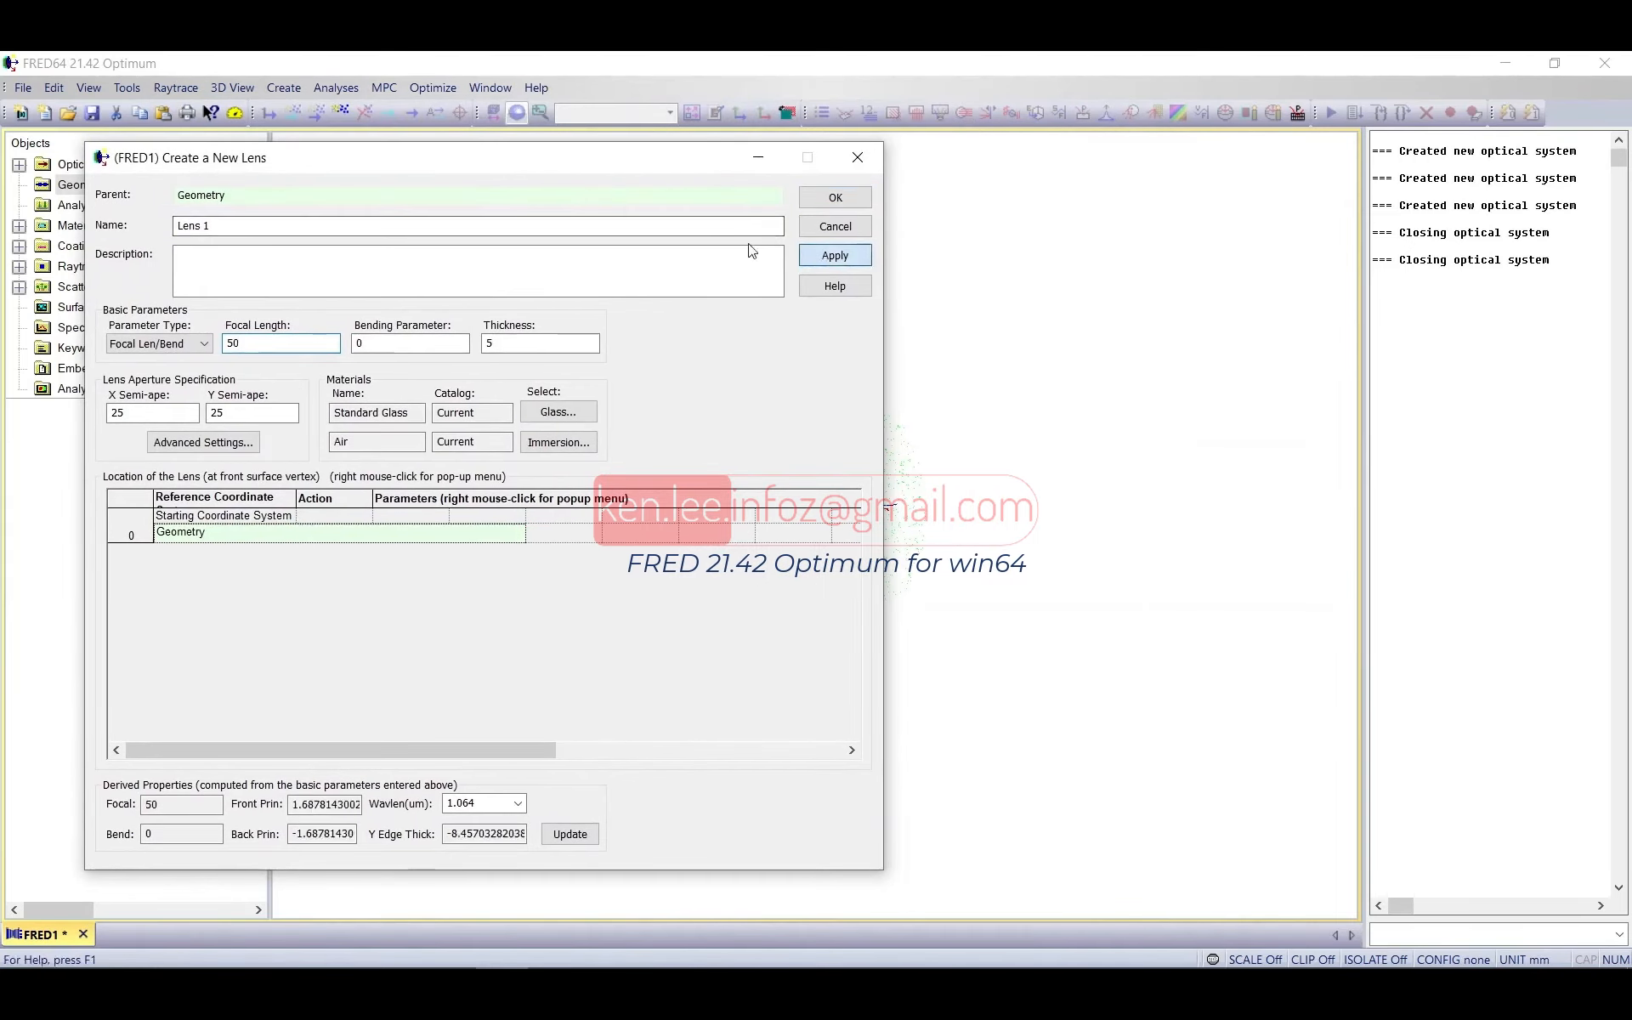
# Step: Set the lens's focal length to 100 and apply the change
pyautogui.moveTo(637, 160)
pyautogui.mouseDown()
pyautogui.moveTo(395, 151)
pyautogui.moveTo(418, 143)
pyautogui.mouseUp()
pyautogui.moveTo(1040, 410); pyautogui.dragTo(841, 410)
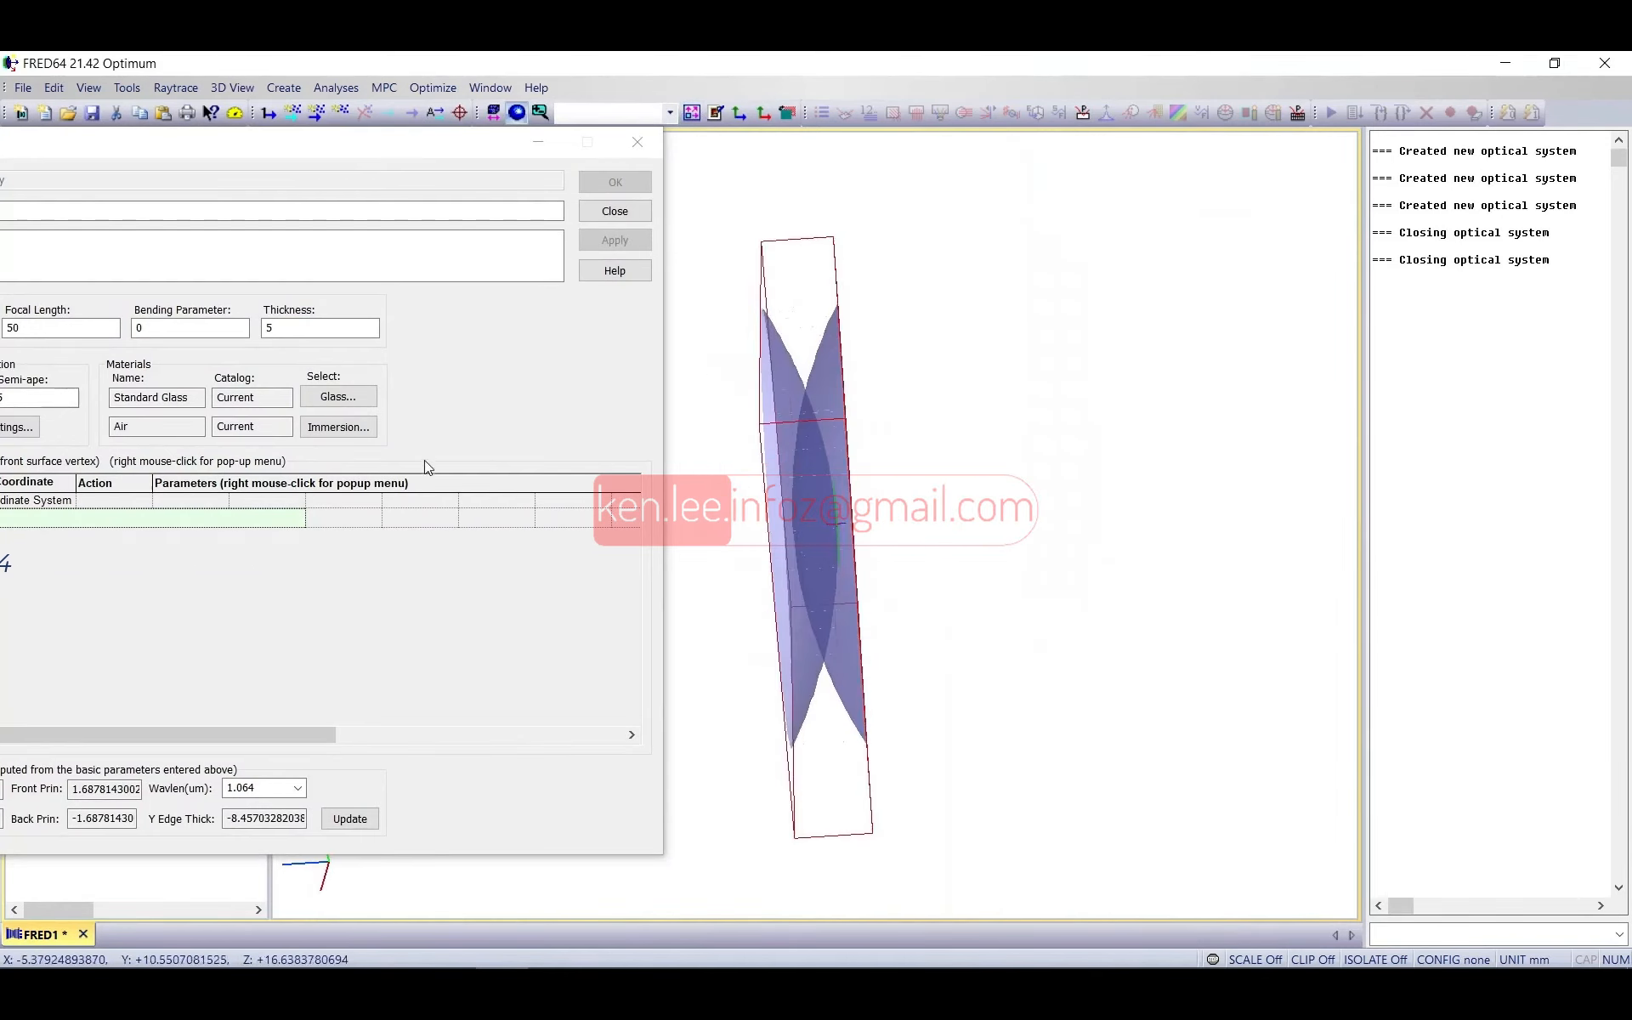
pyautogui.doubleClick(82, 331)
pyautogui.write('100')
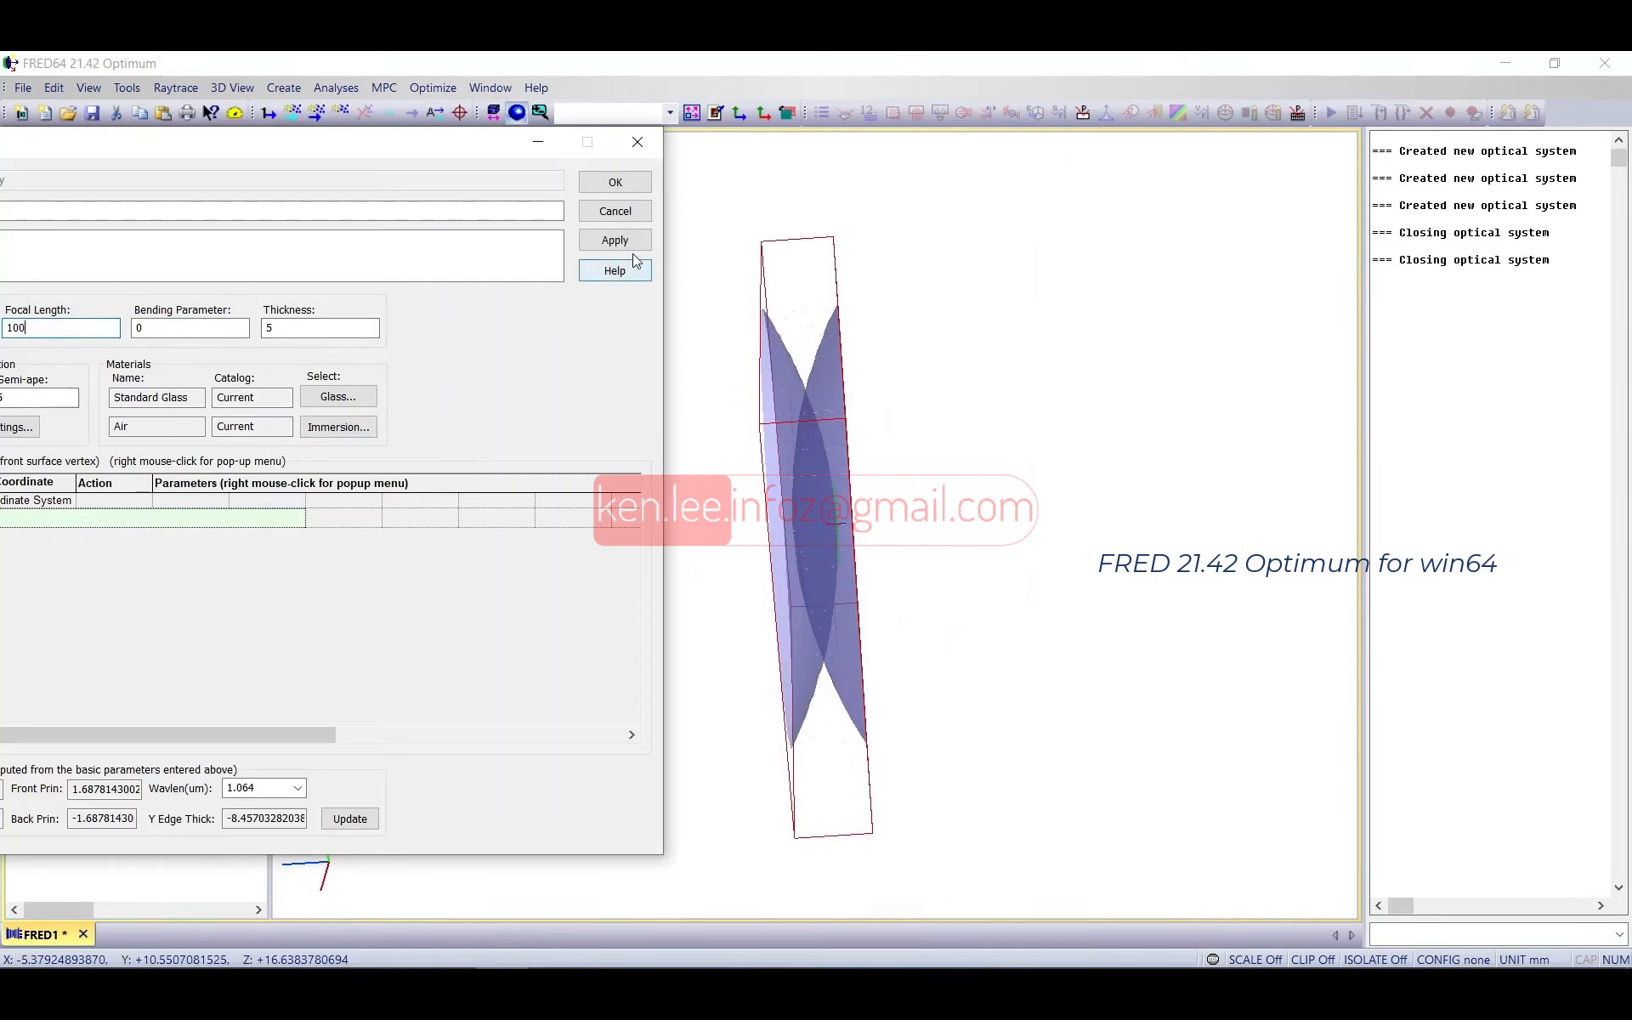
pyautogui.click(630, 241)
# Step: Set the lens's thickness to 8, apply it, and check the edge shape in the 3D view
pyautogui.doubleClick(53, 330)
pyautogui.doubleClick(281, 328)
pyautogui.write('8')
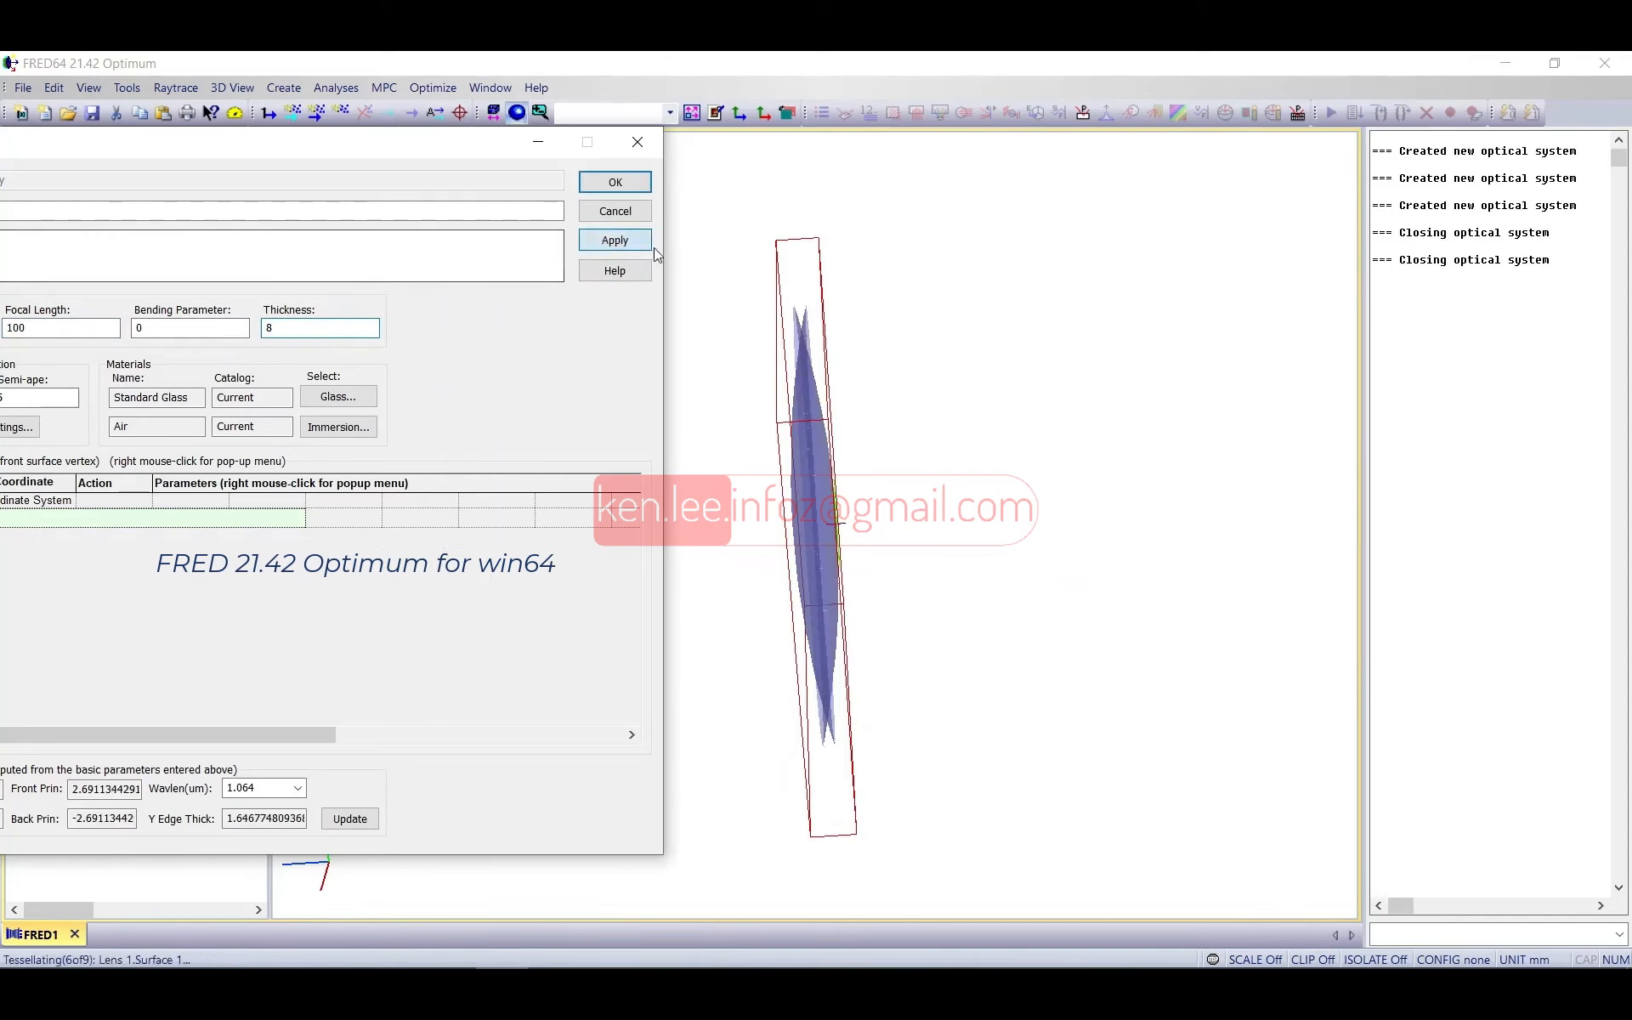
pyautogui.click(614, 241)
pyautogui.moveTo(834, 353); pyautogui.dragTo(749, 406)
pyautogui.moveTo(318, 149); pyautogui.dragTo(241, 135)
pyautogui.moveTo(1062, 371); pyautogui.dragTo(1100, 357)
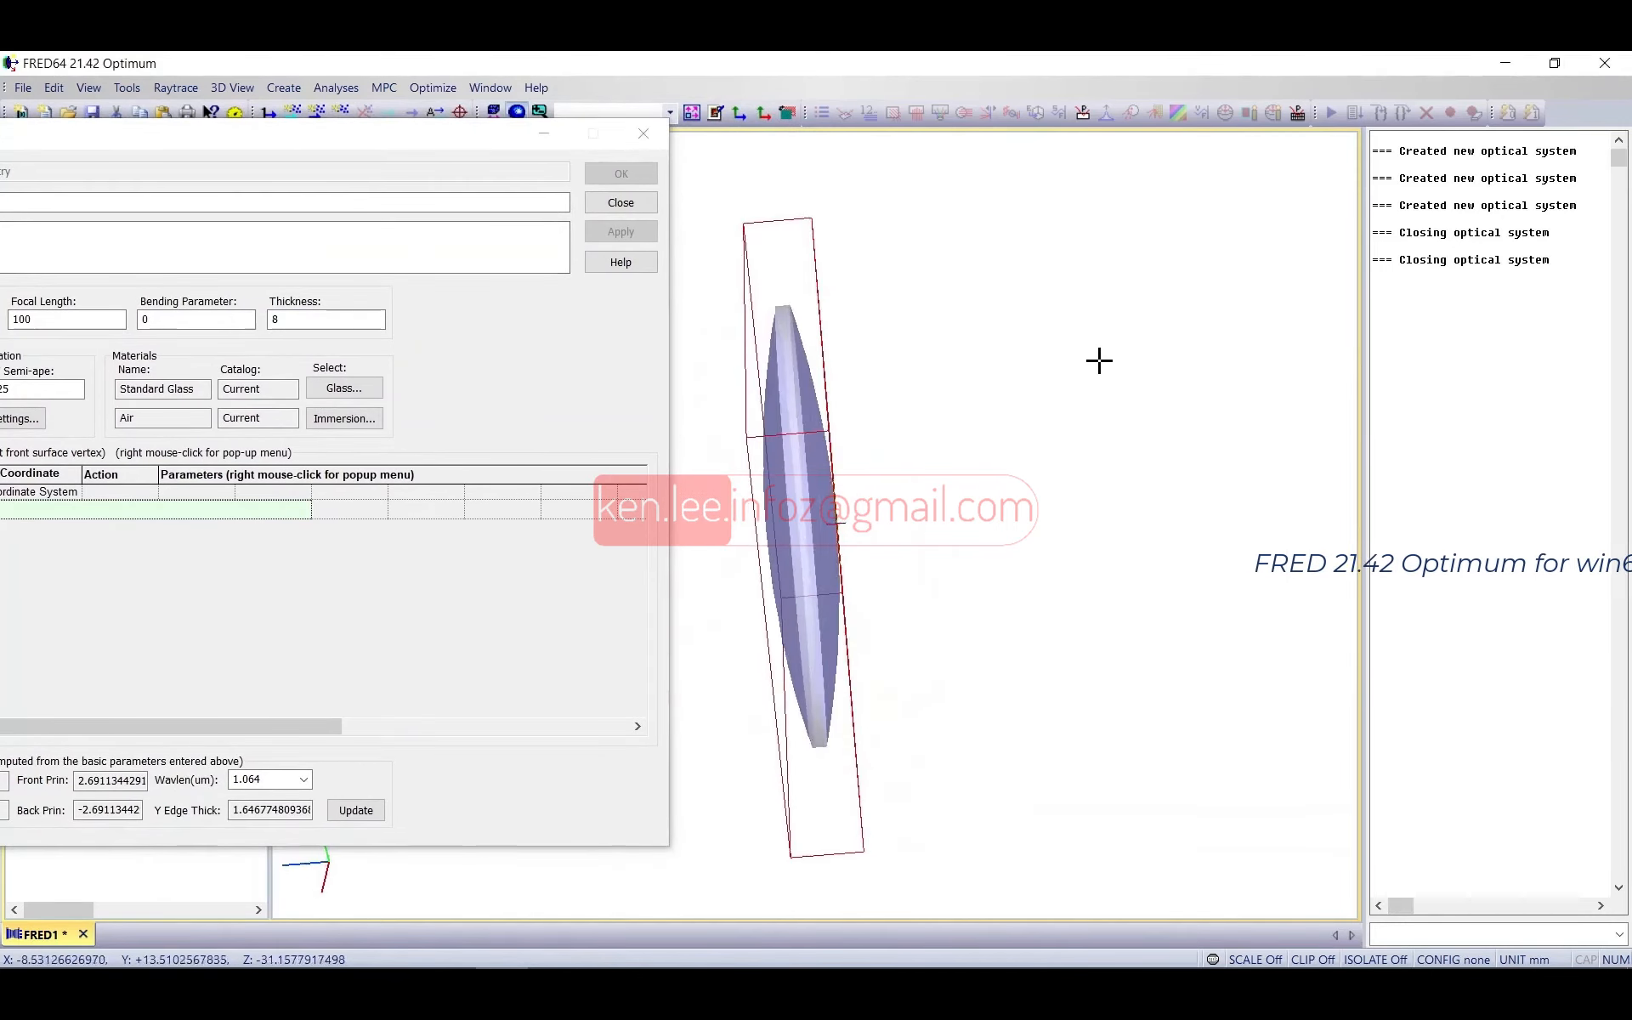
pyautogui.moveTo(311, 141); pyautogui.dragTo(387, 136)
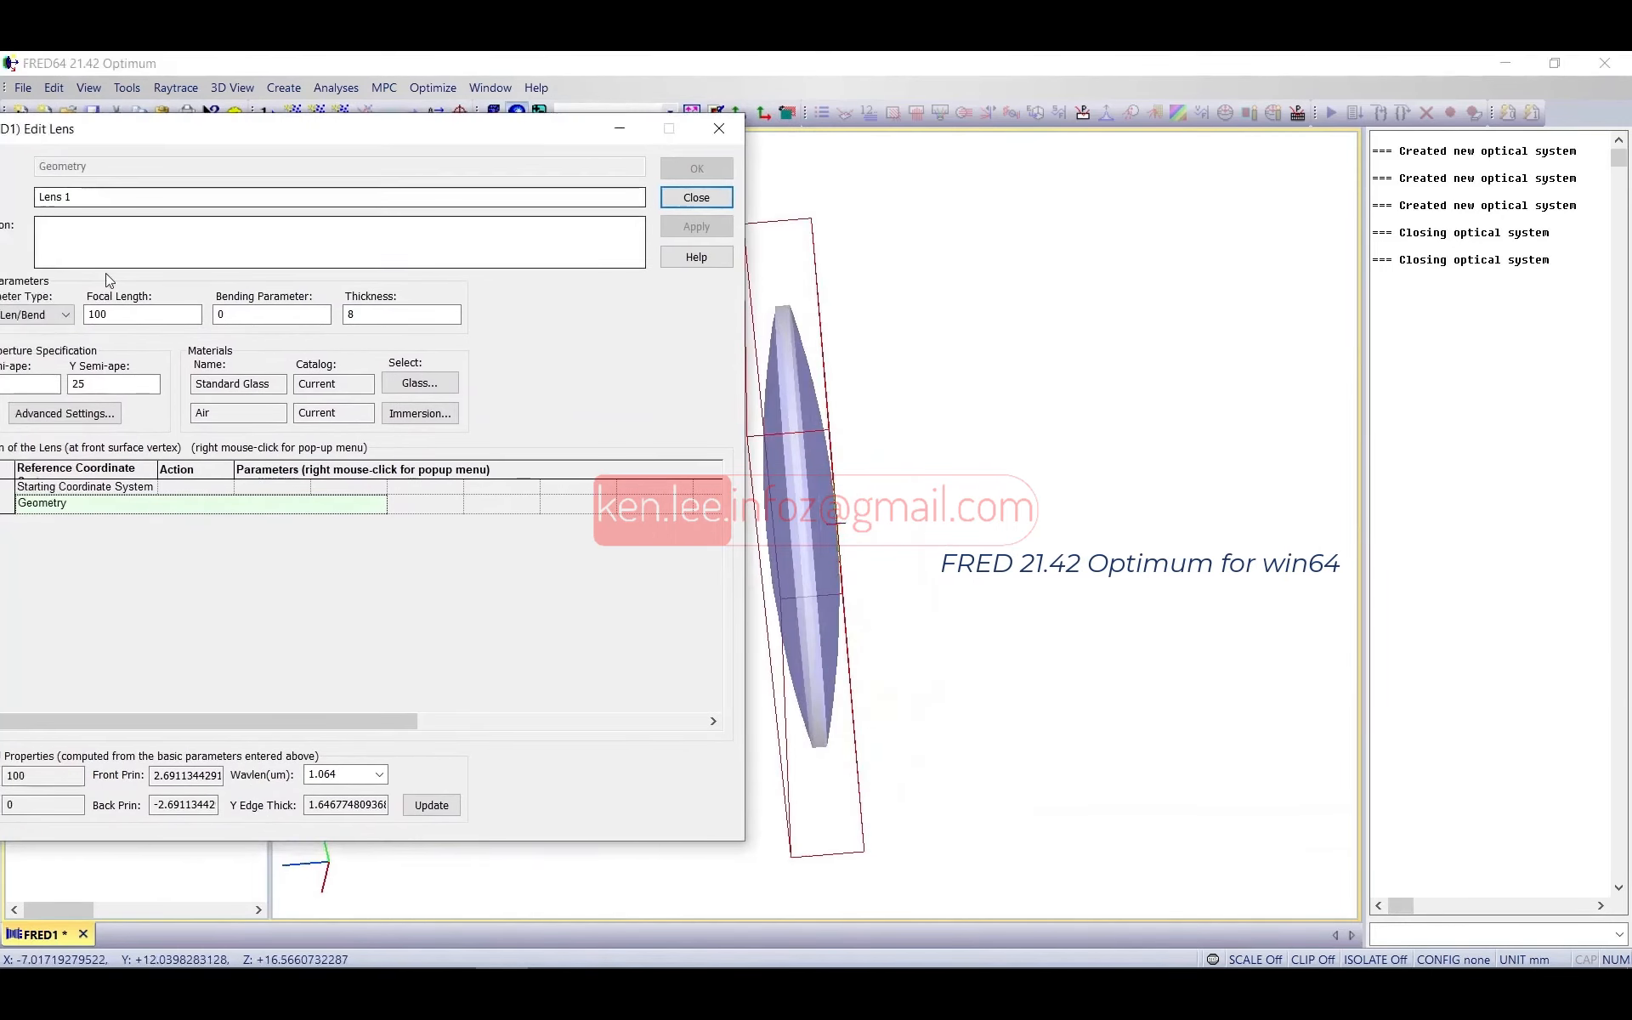
# Step: Set the lens's bending parameter to 1 and apply it
pyautogui.doubleClick(221, 314)
pyautogui.write('1')
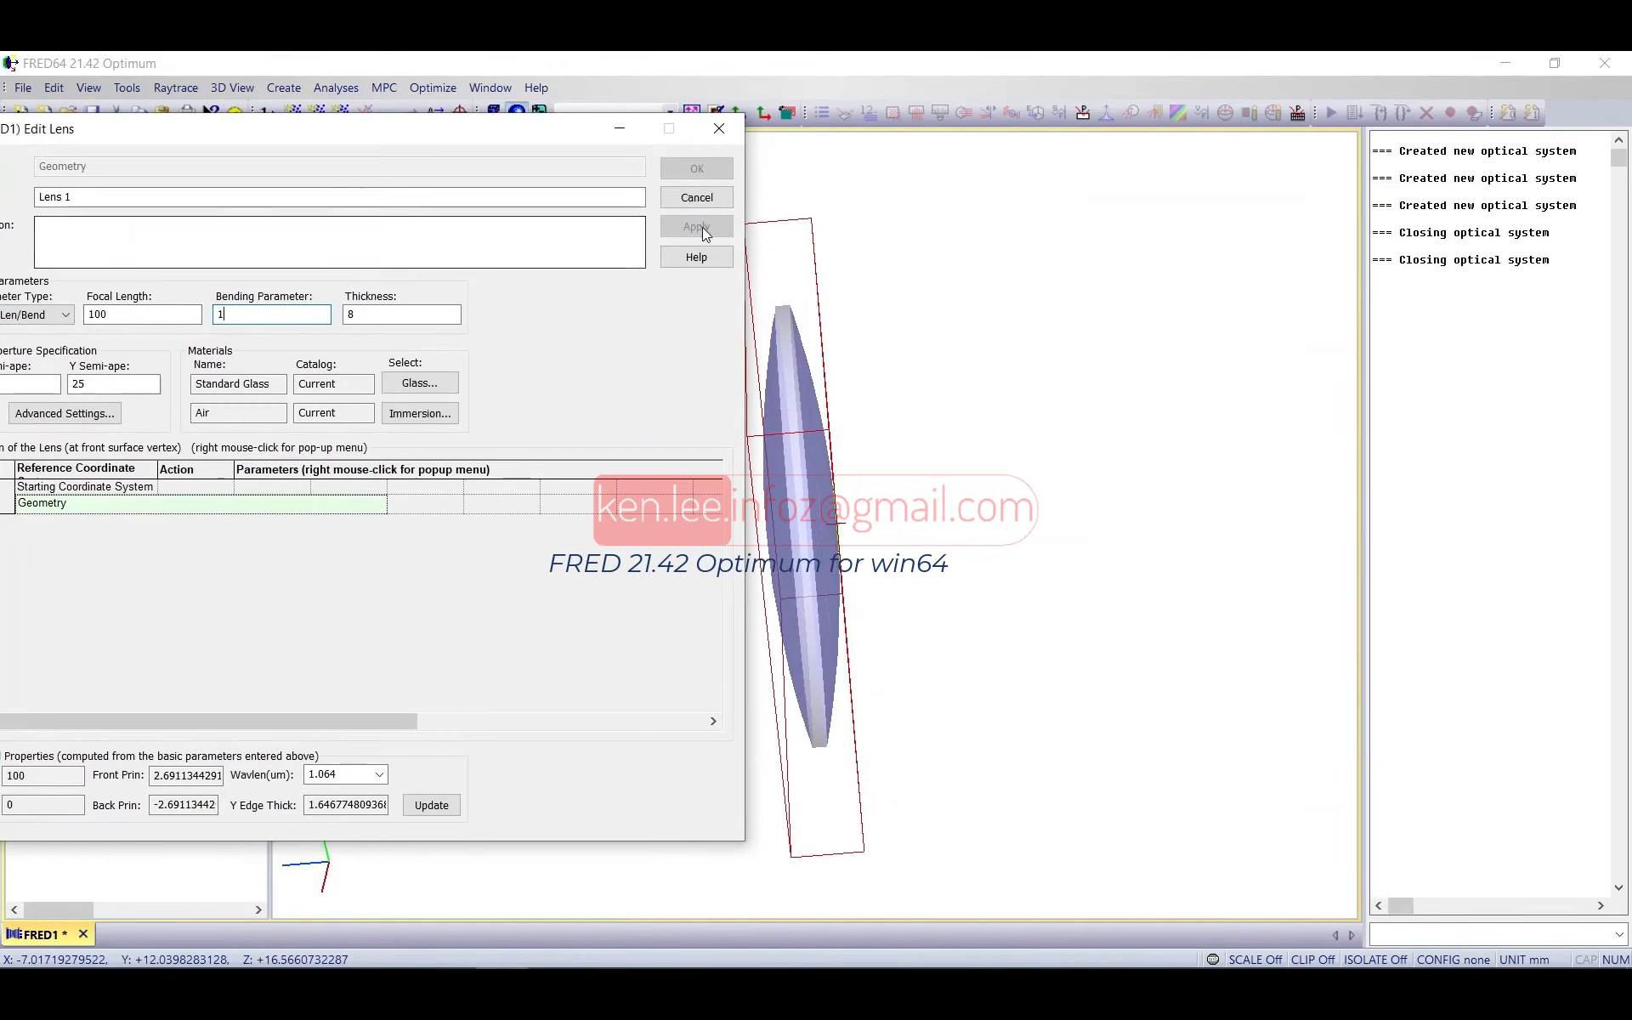
pyautogui.click(702, 227)
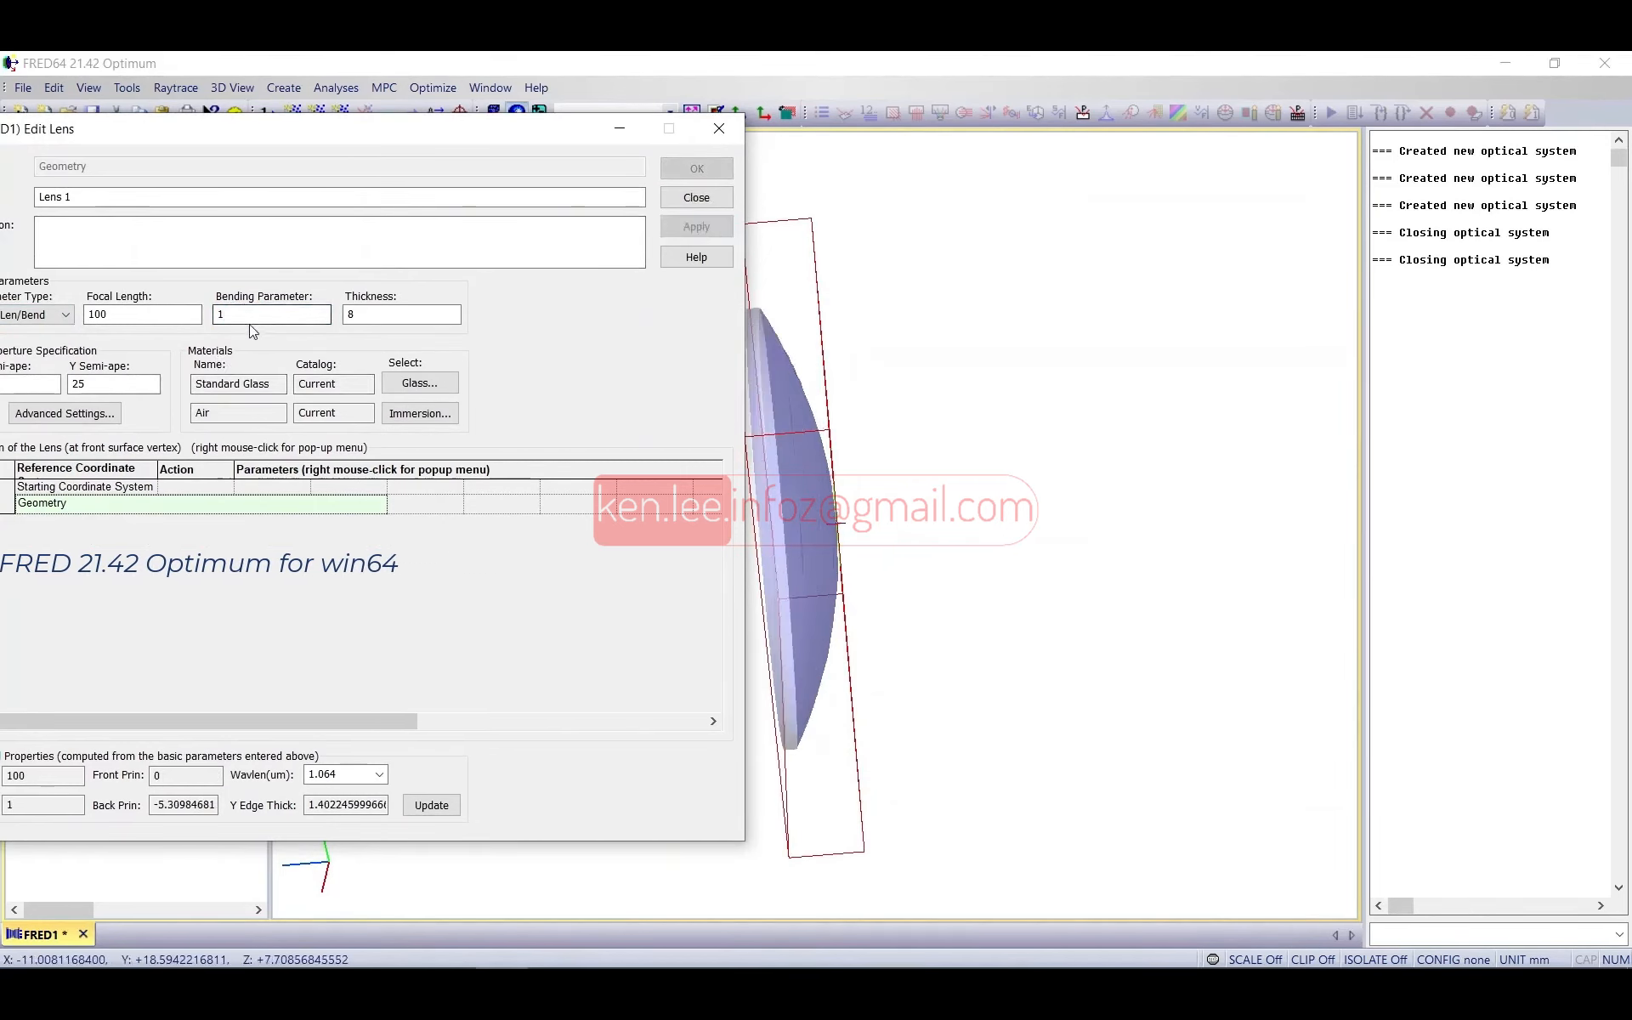
# Step: Change the lens's bending parameter so the curved face is on the opposite side, apply it, and finish editing the lens
pyautogui.moveTo(426, 136); pyautogui.dragTo(341, 123)
pyautogui.moveTo(174, 302); pyautogui.dragTo(3, 314)
pyautogui.click(603, 214)
pyautogui.moveTo(283, 130); pyautogui.dragTo(351, 124)
pyautogui.moveTo(517, 123); pyautogui.dragTo(301, 124)
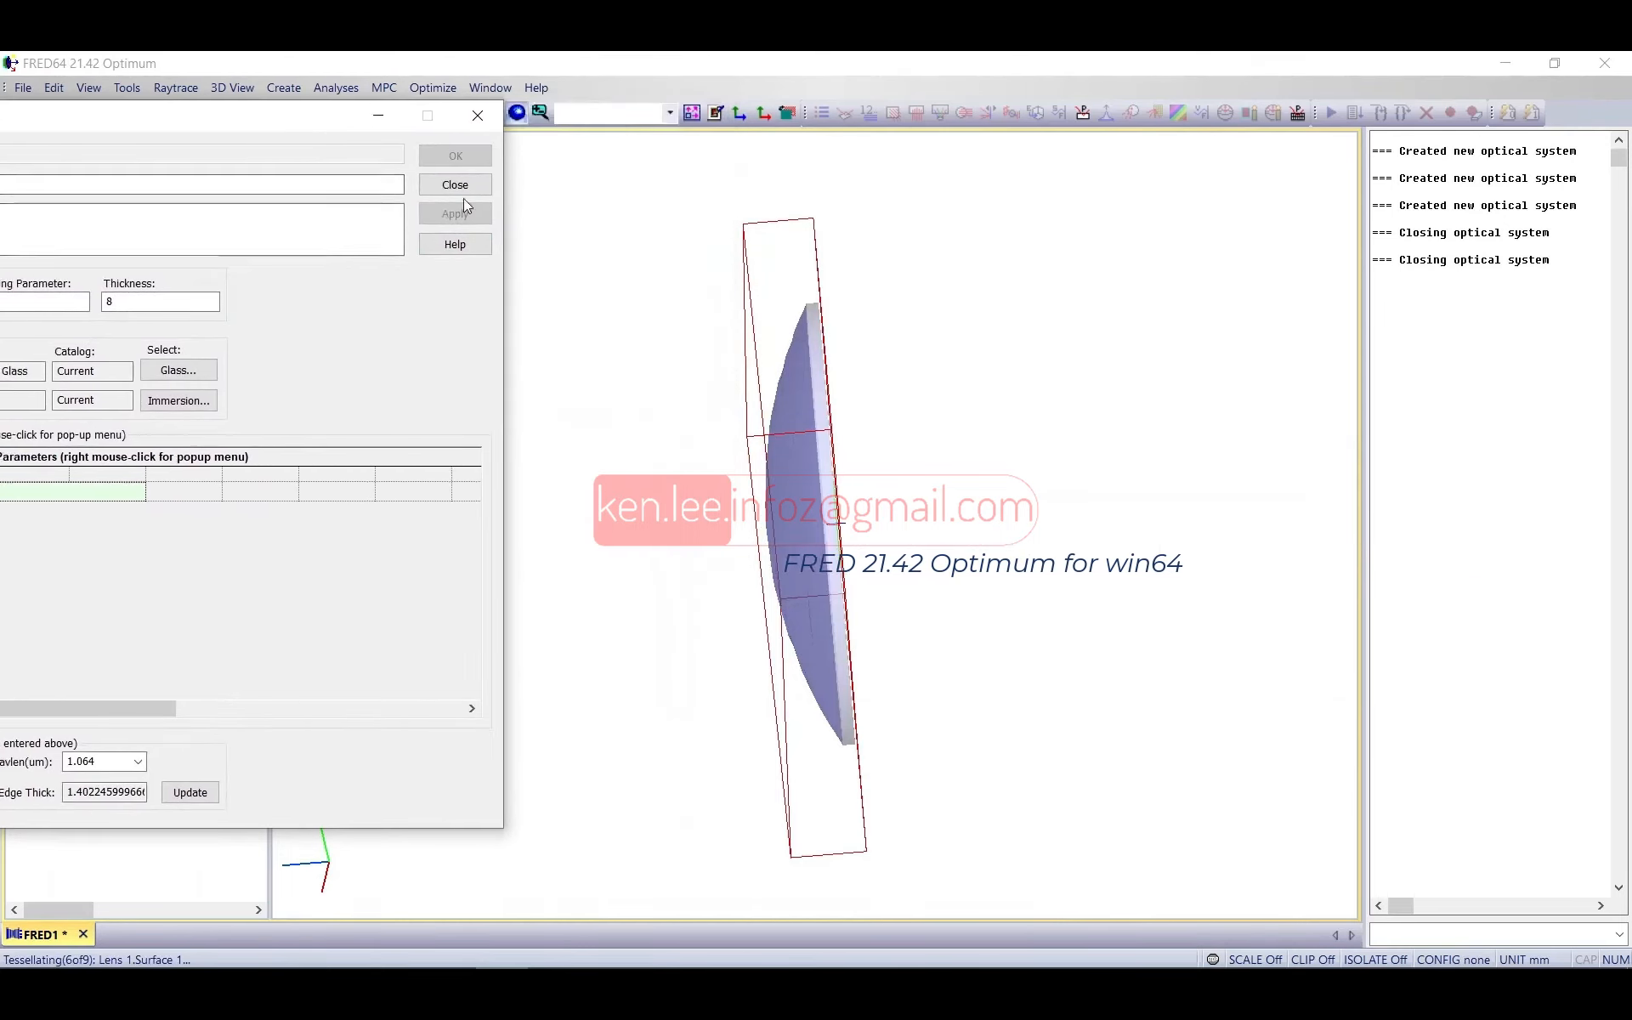
pyautogui.click(455, 185)
# Step: Expand the Geometry folder to list its lens and examine the lens shape from other angles
pyautogui.moveTo(620, 397); pyautogui.dragTo(306, 261)
pyautogui.click(19, 185)
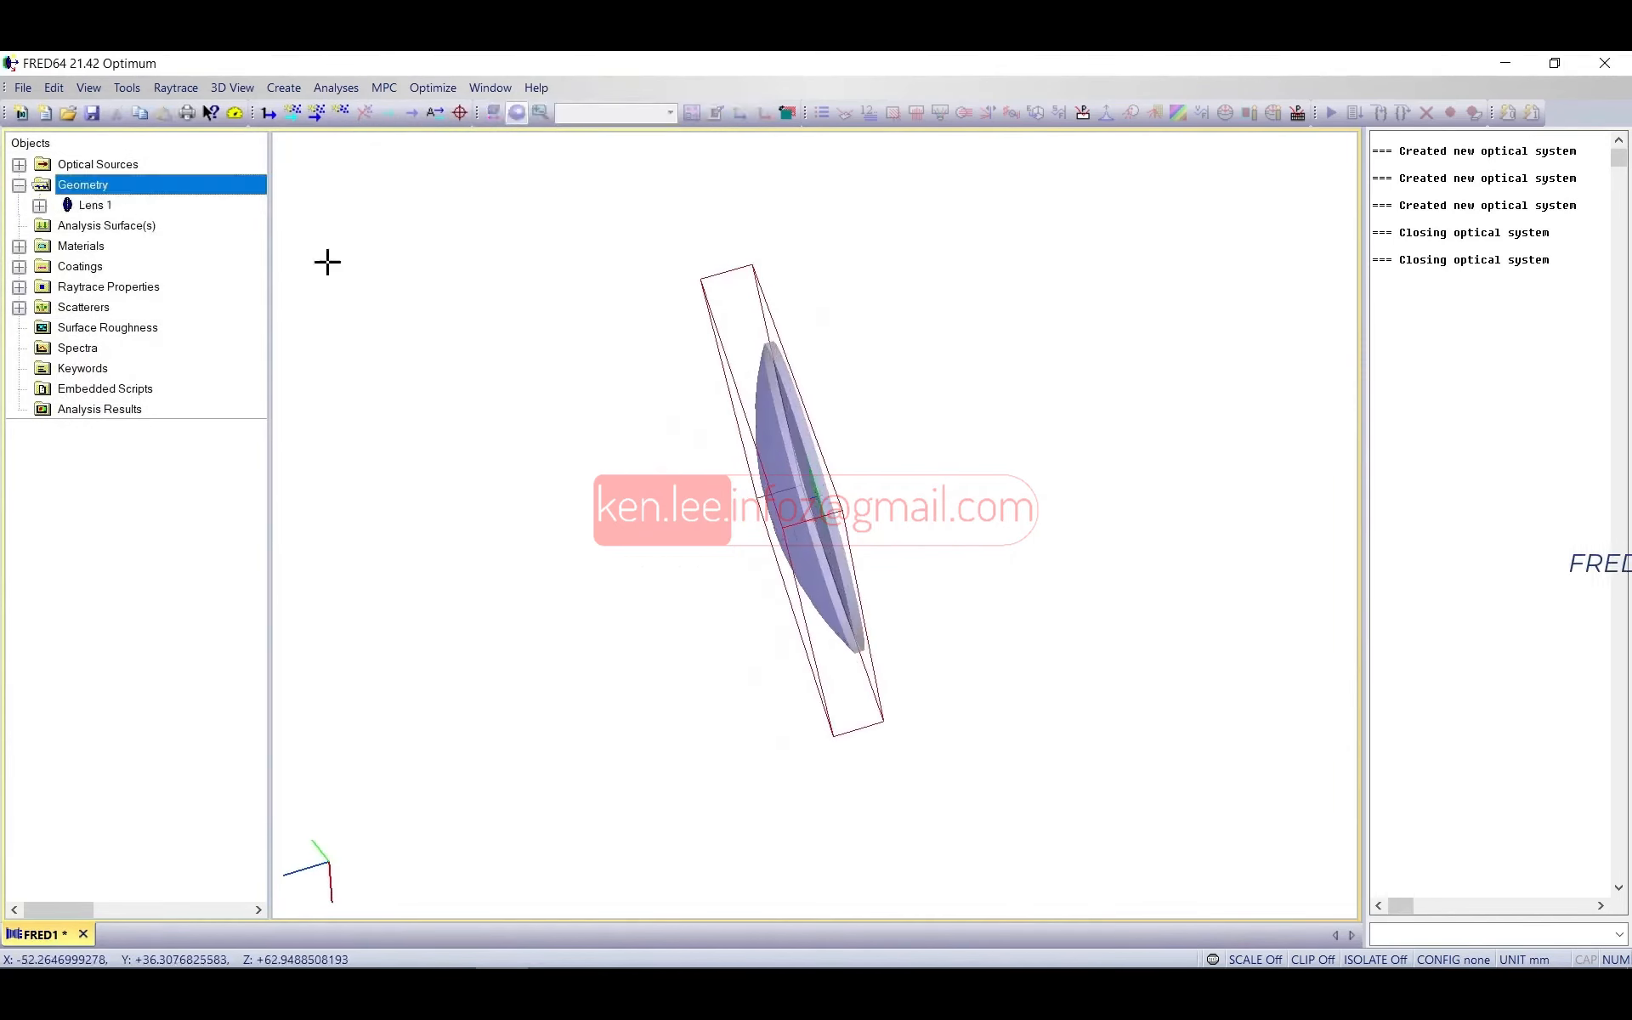
pyautogui.moveTo(830, 463); pyautogui.dragTo(856, 436)
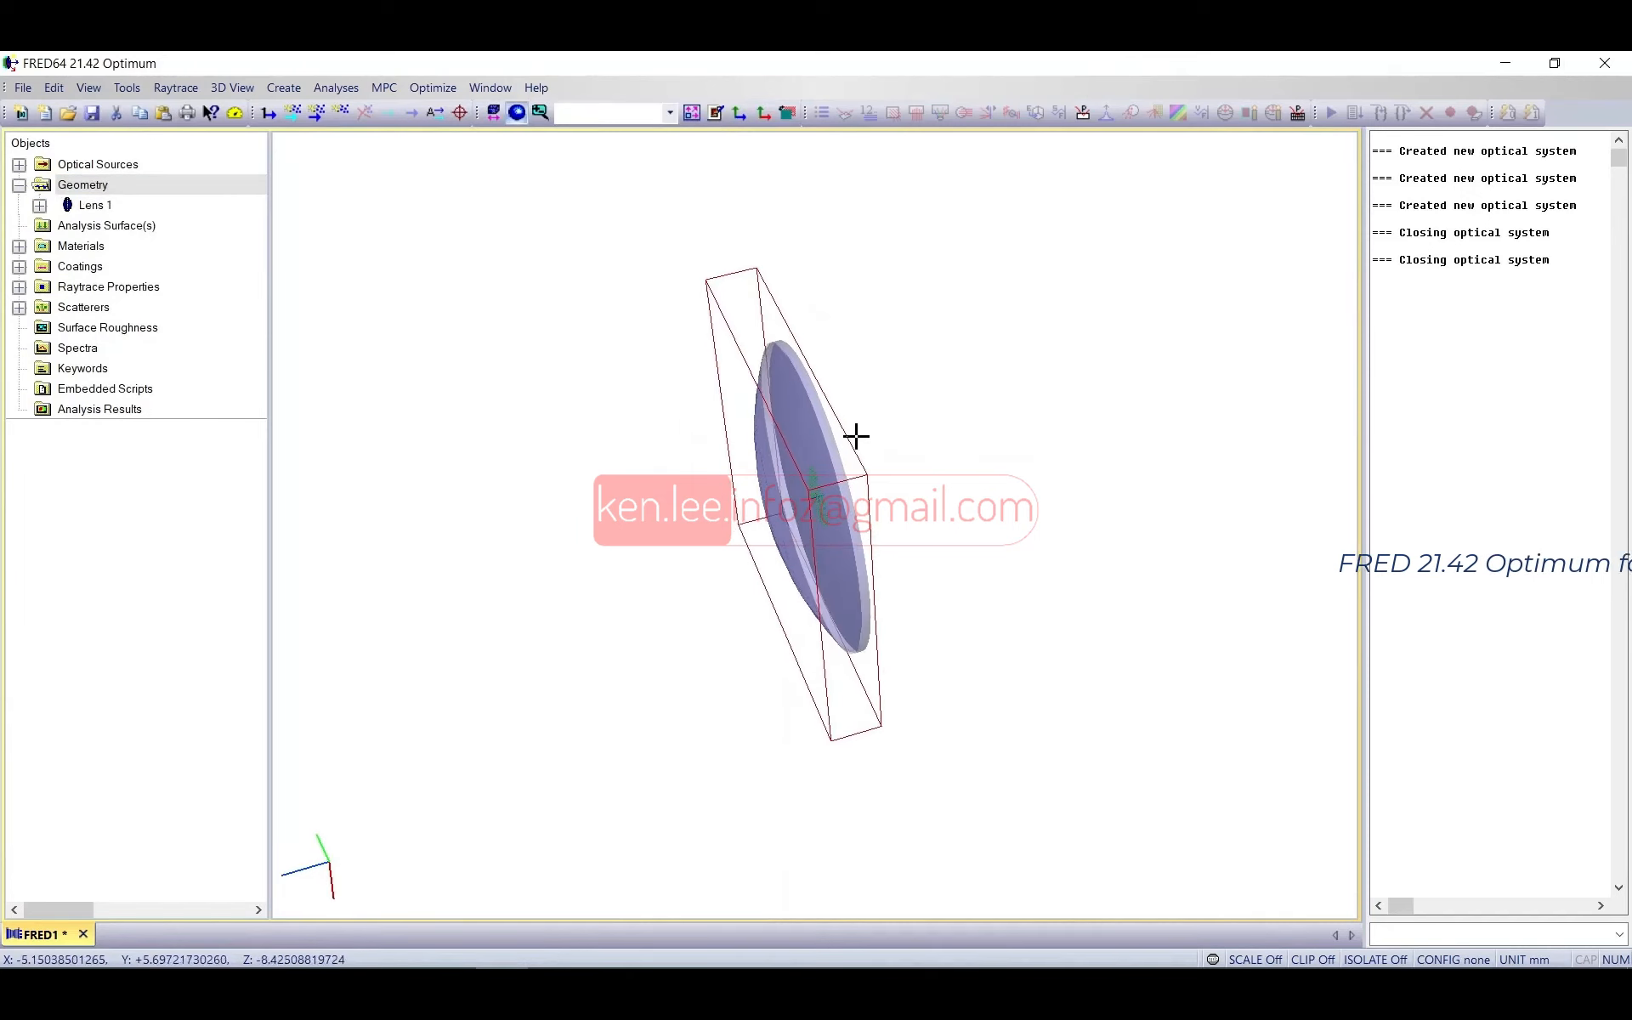
pyautogui.click(43, 186)
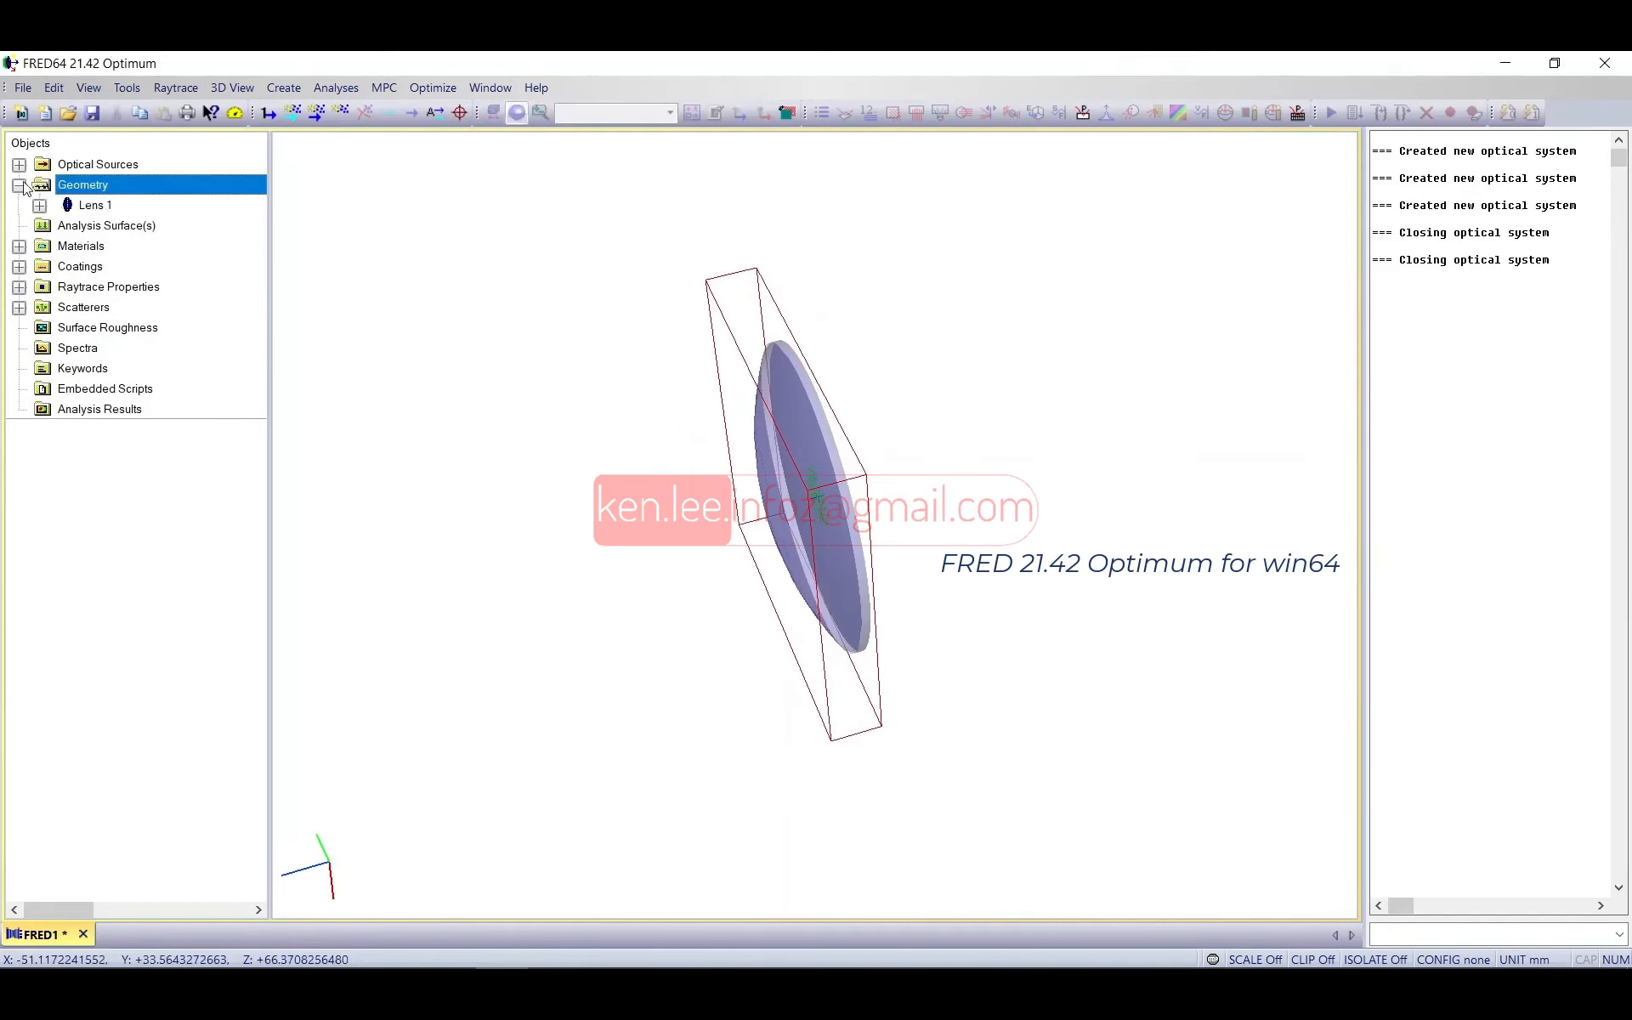
# Step: List the optical sources in the object tree and open the position/orientation settings of Lens 1, keeping the lens in view
pyautogui.click(19, 165)
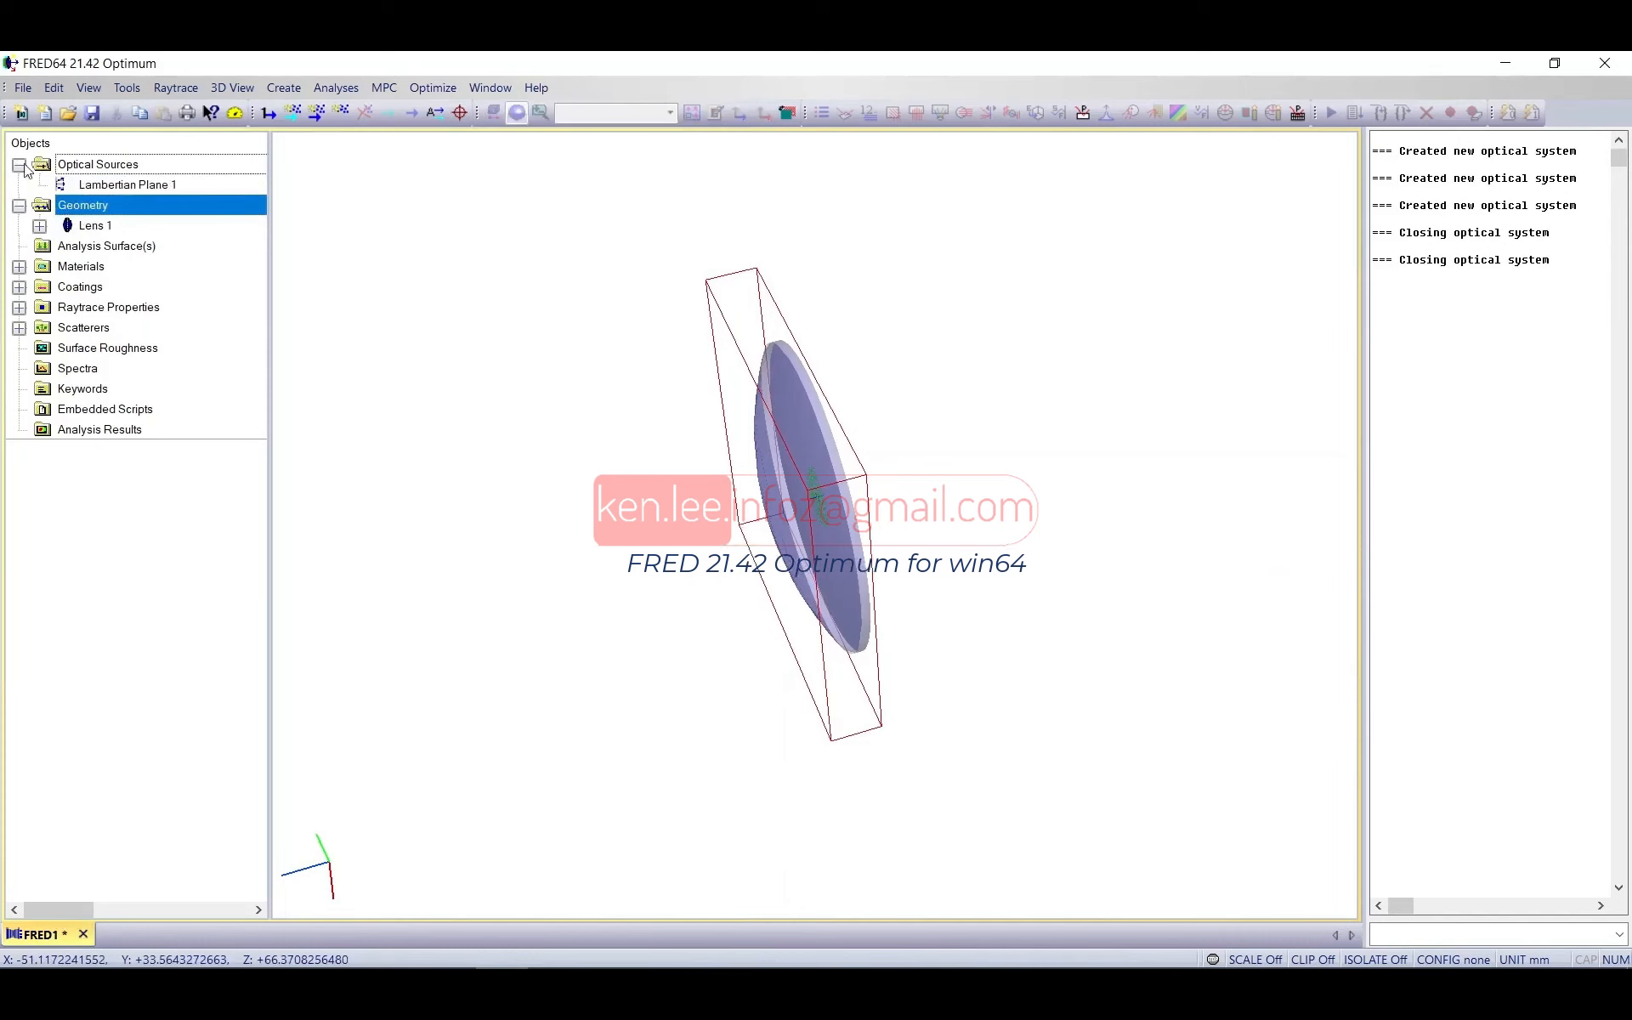
pyautogui.click(85, 226)
pyautogui.rightClick(103, 228)
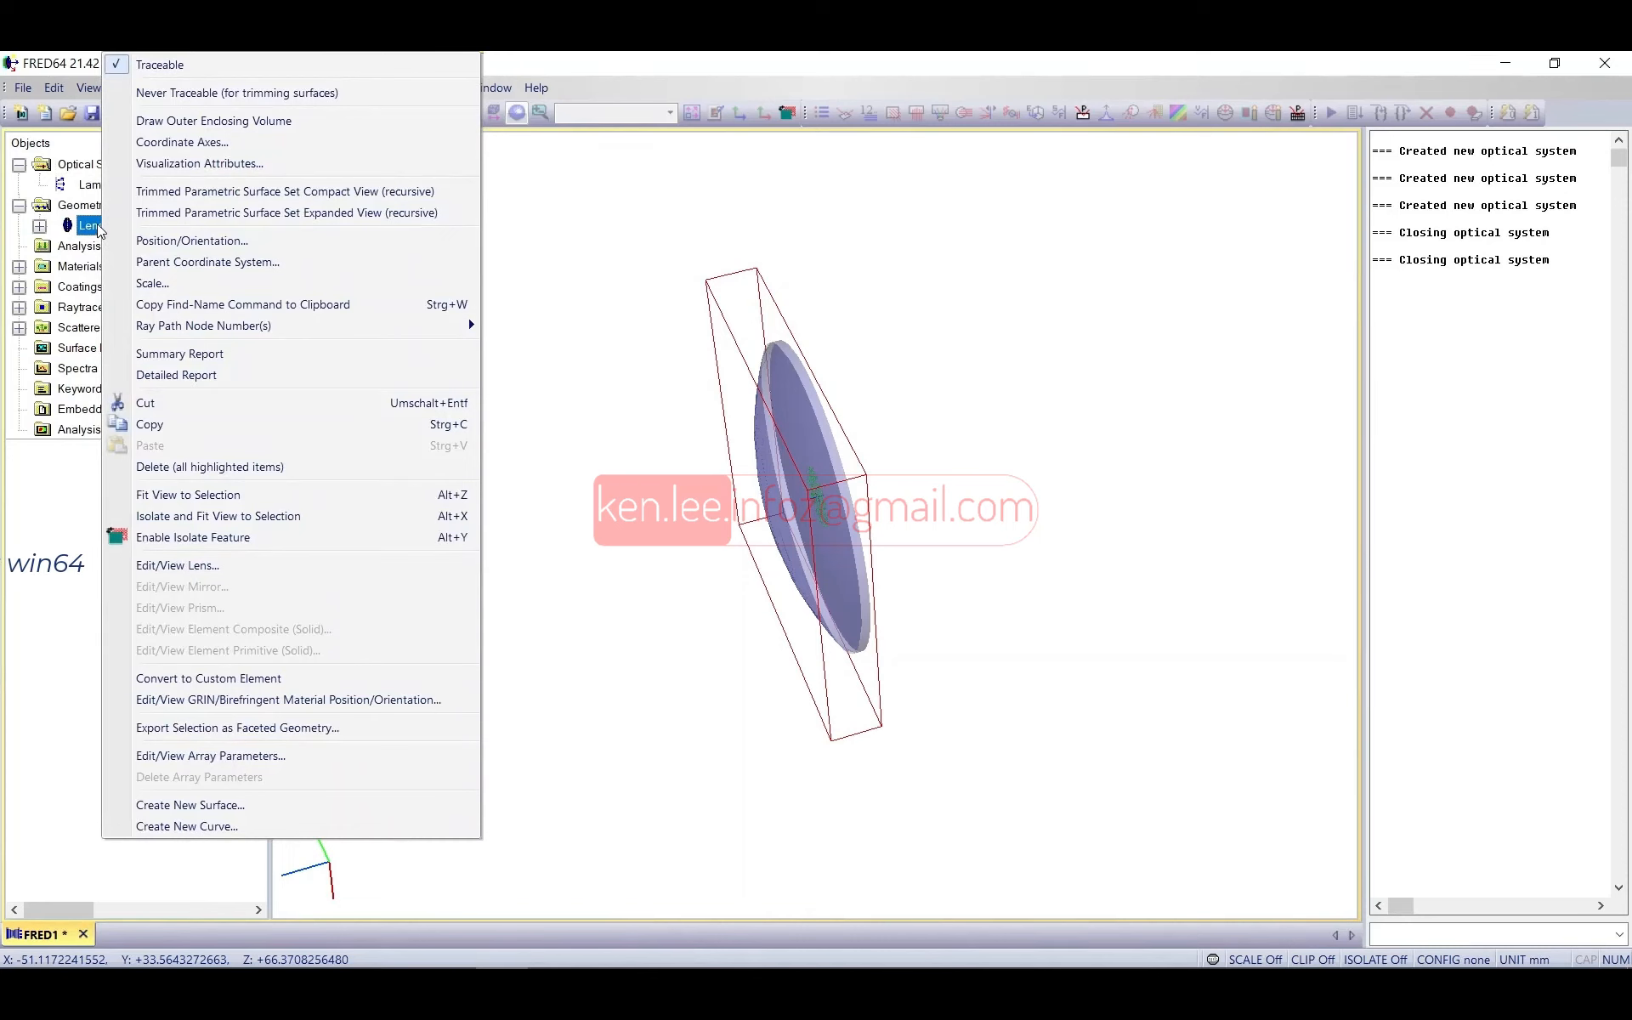
pyautogui.click(207, 242)
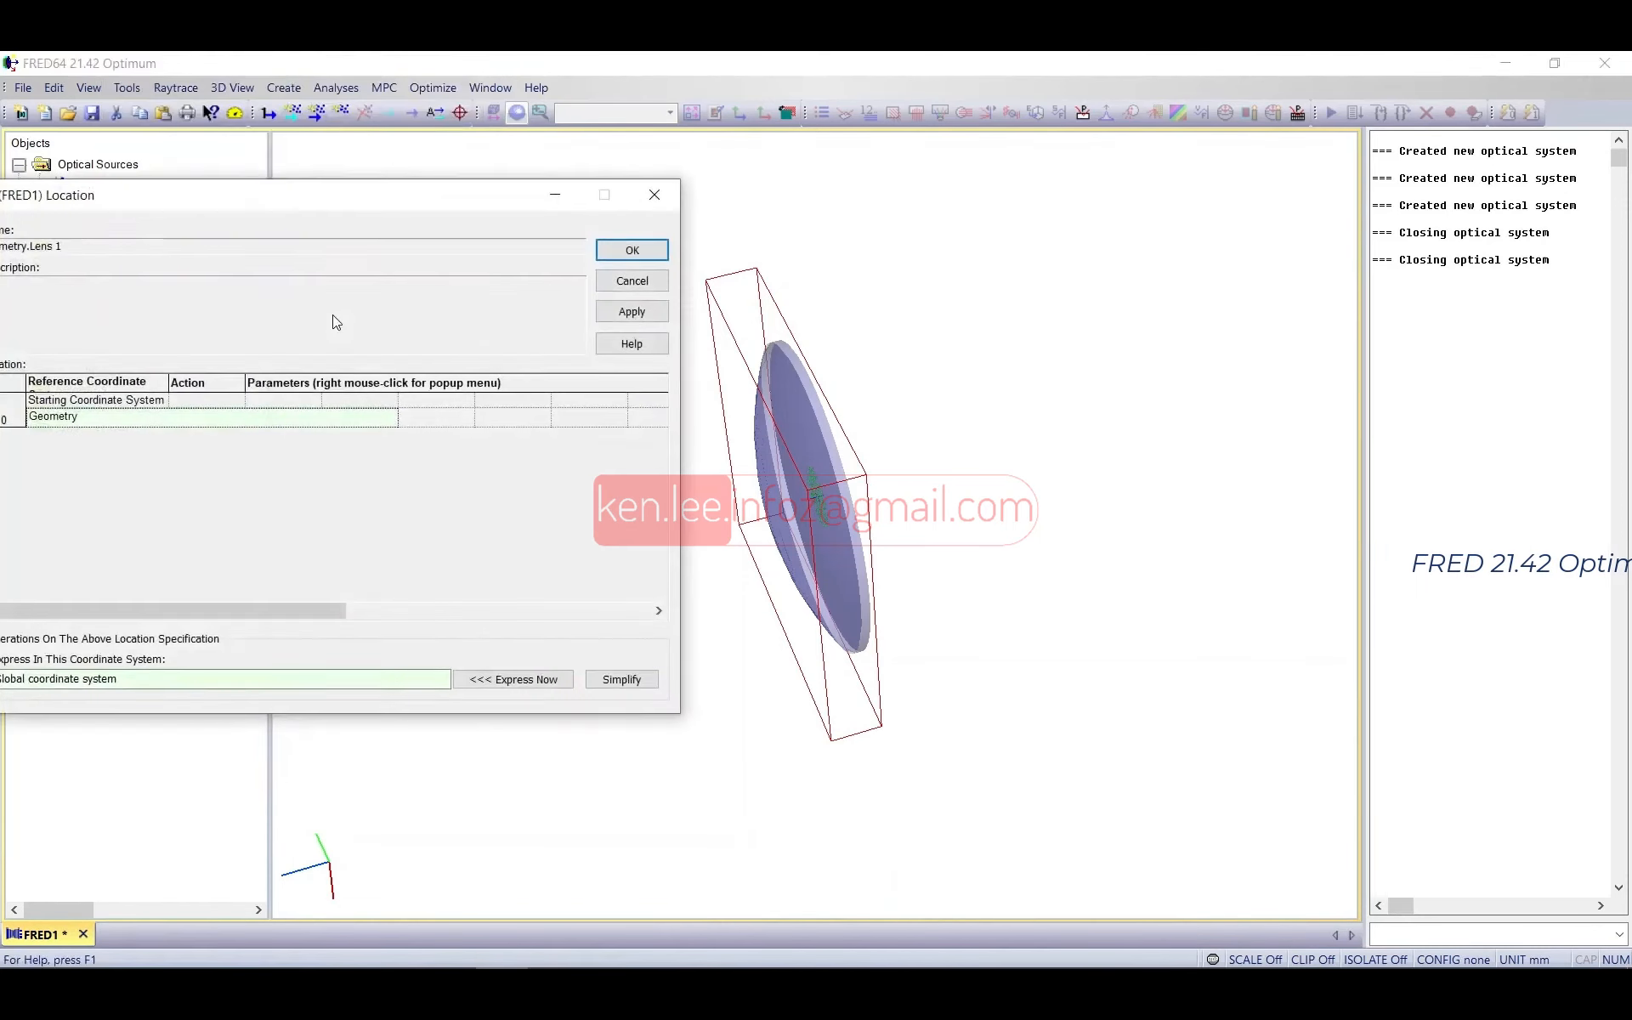
pyautogui.moveTo(308, 199); pyautogui.dragTo(1252, 246)
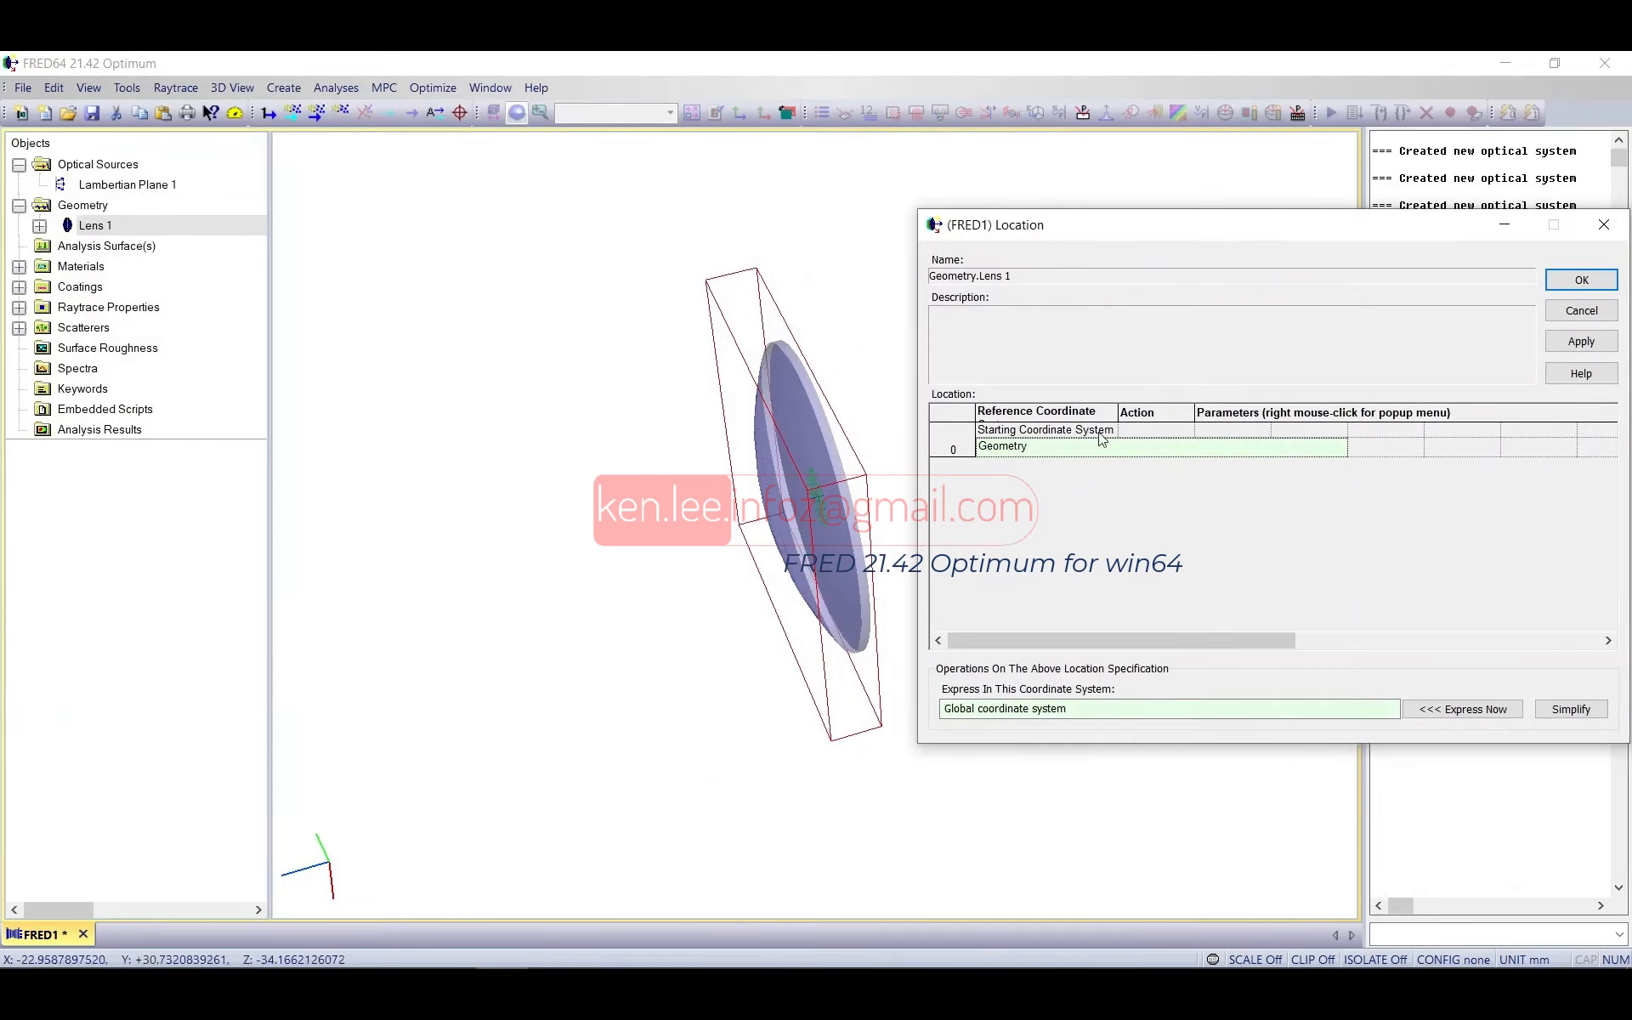
pyautogui.moveTo(856, 498)
pyautogui.mouseDown()
pyautogui.moveTo(863, 484)
pyautogui.moveTo(831, 473)
pyautogui.moveTo(844, 468)
pyautogui.moveTo(828, 491)
pyautogui.mouseUp()
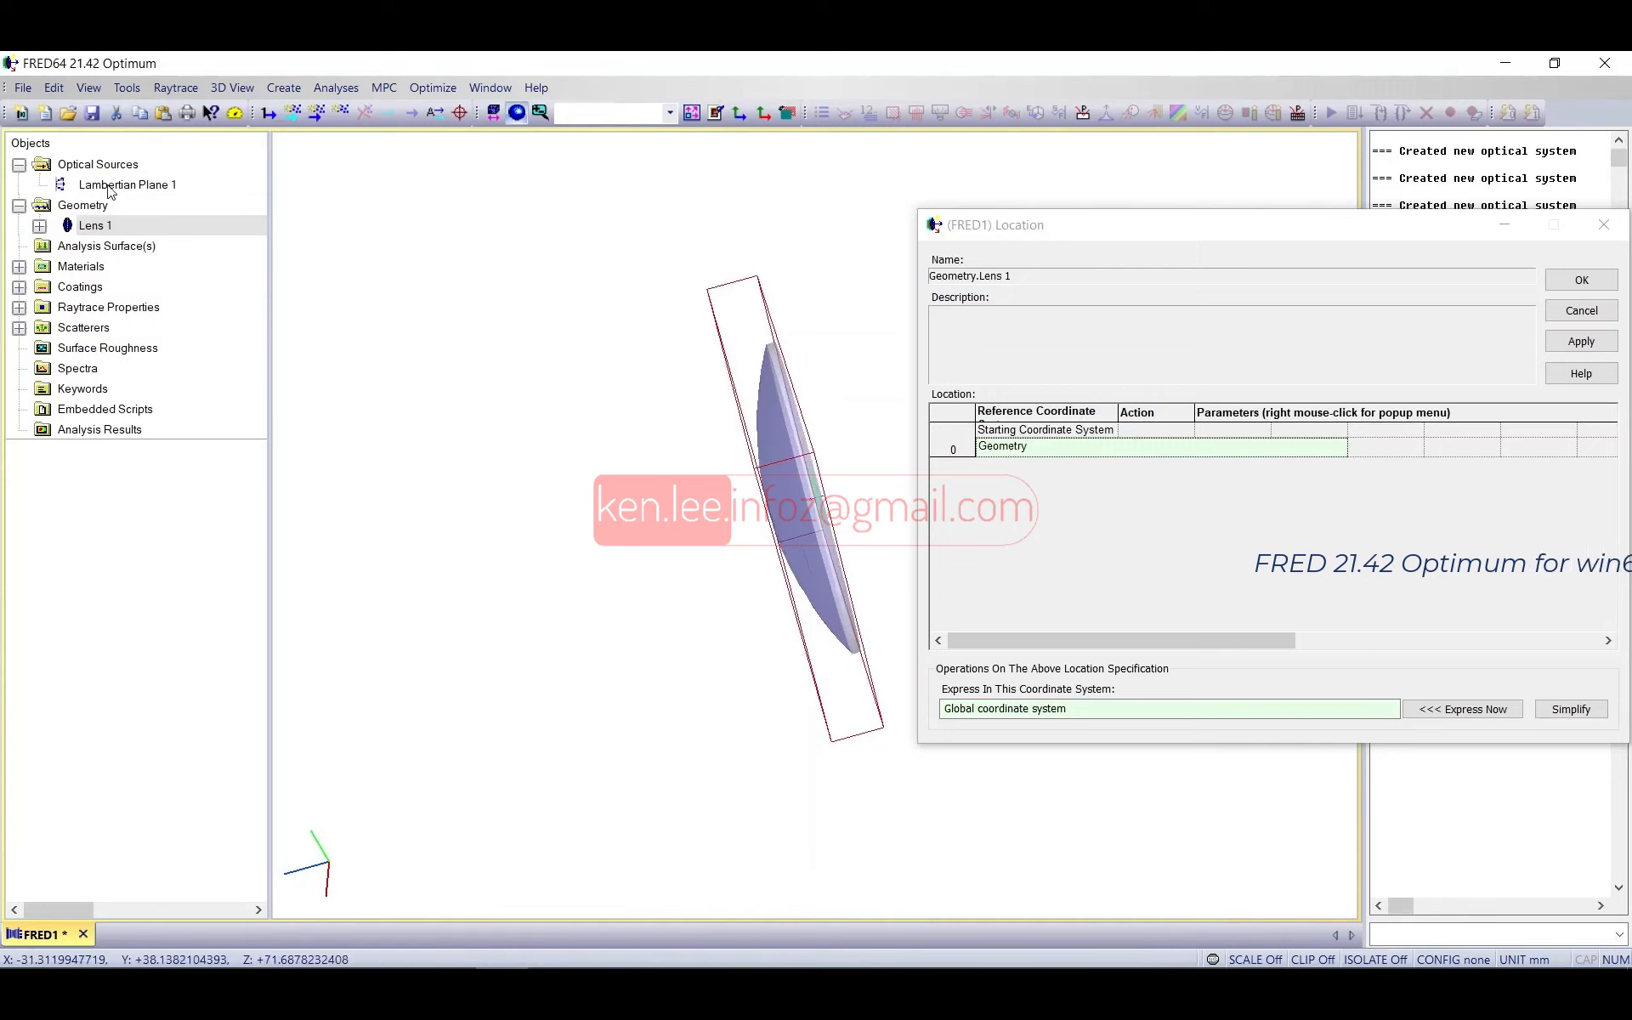
pyautogui.click(72, 212)
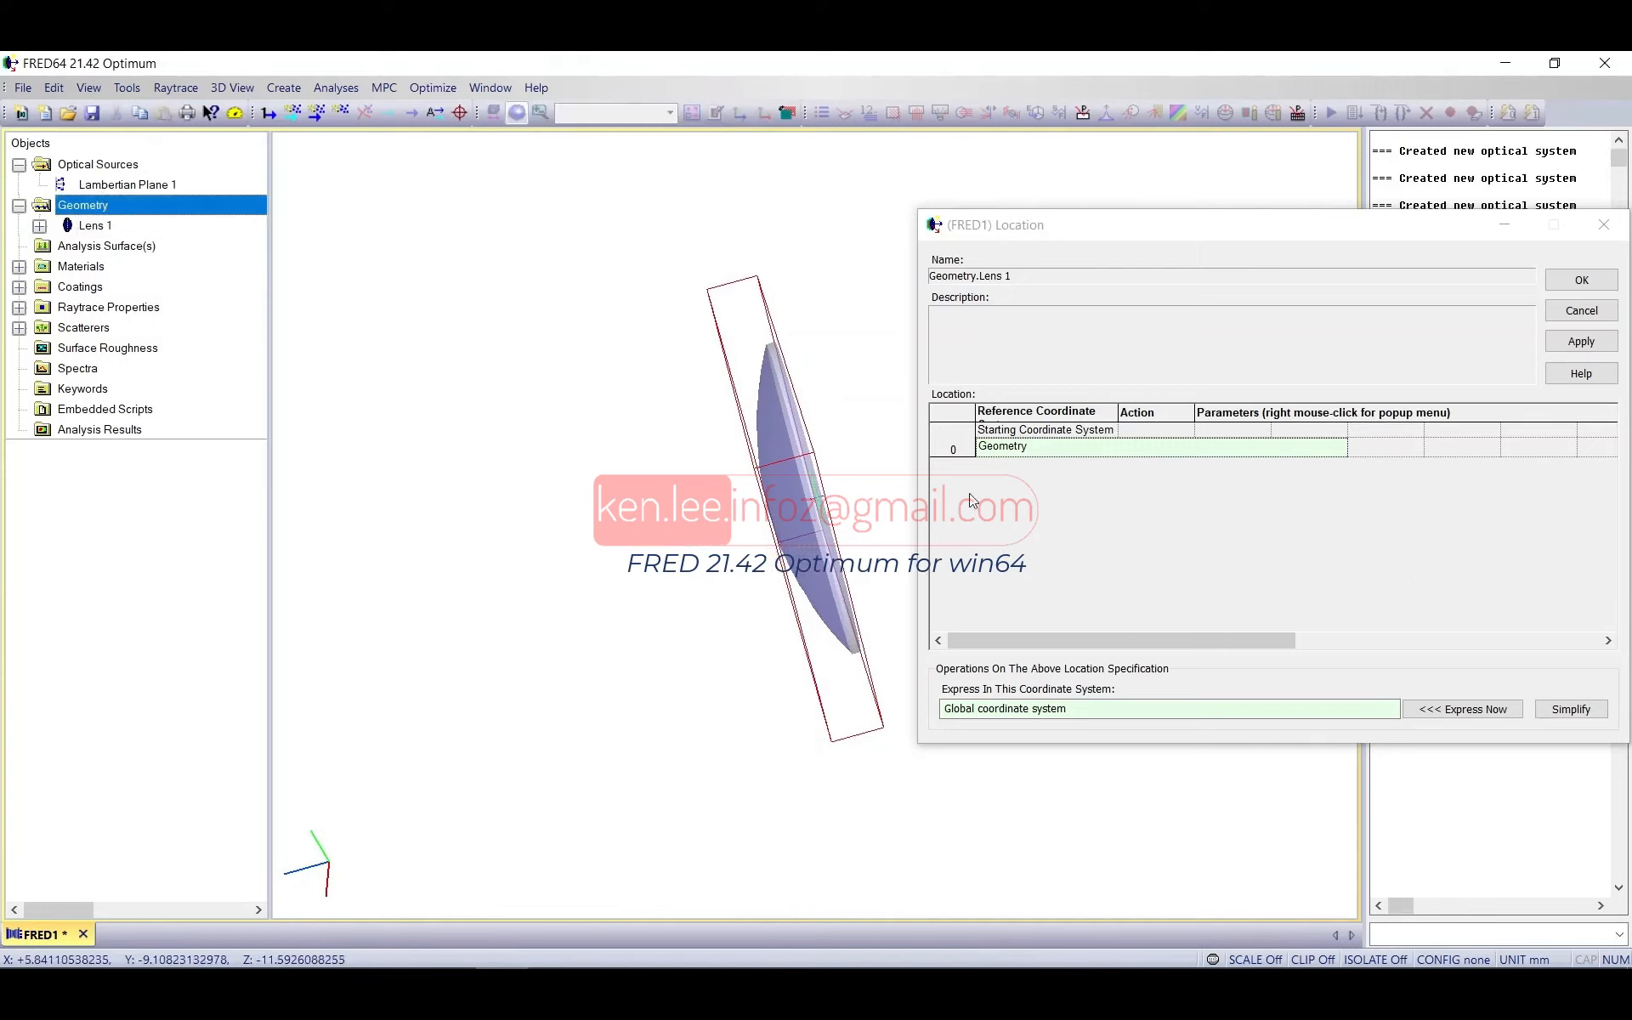
# Step: Append a Shift in Z direction operation of 100 to the location of Lens 1 and apply it
pyautogui.rightClick(1177, 456)
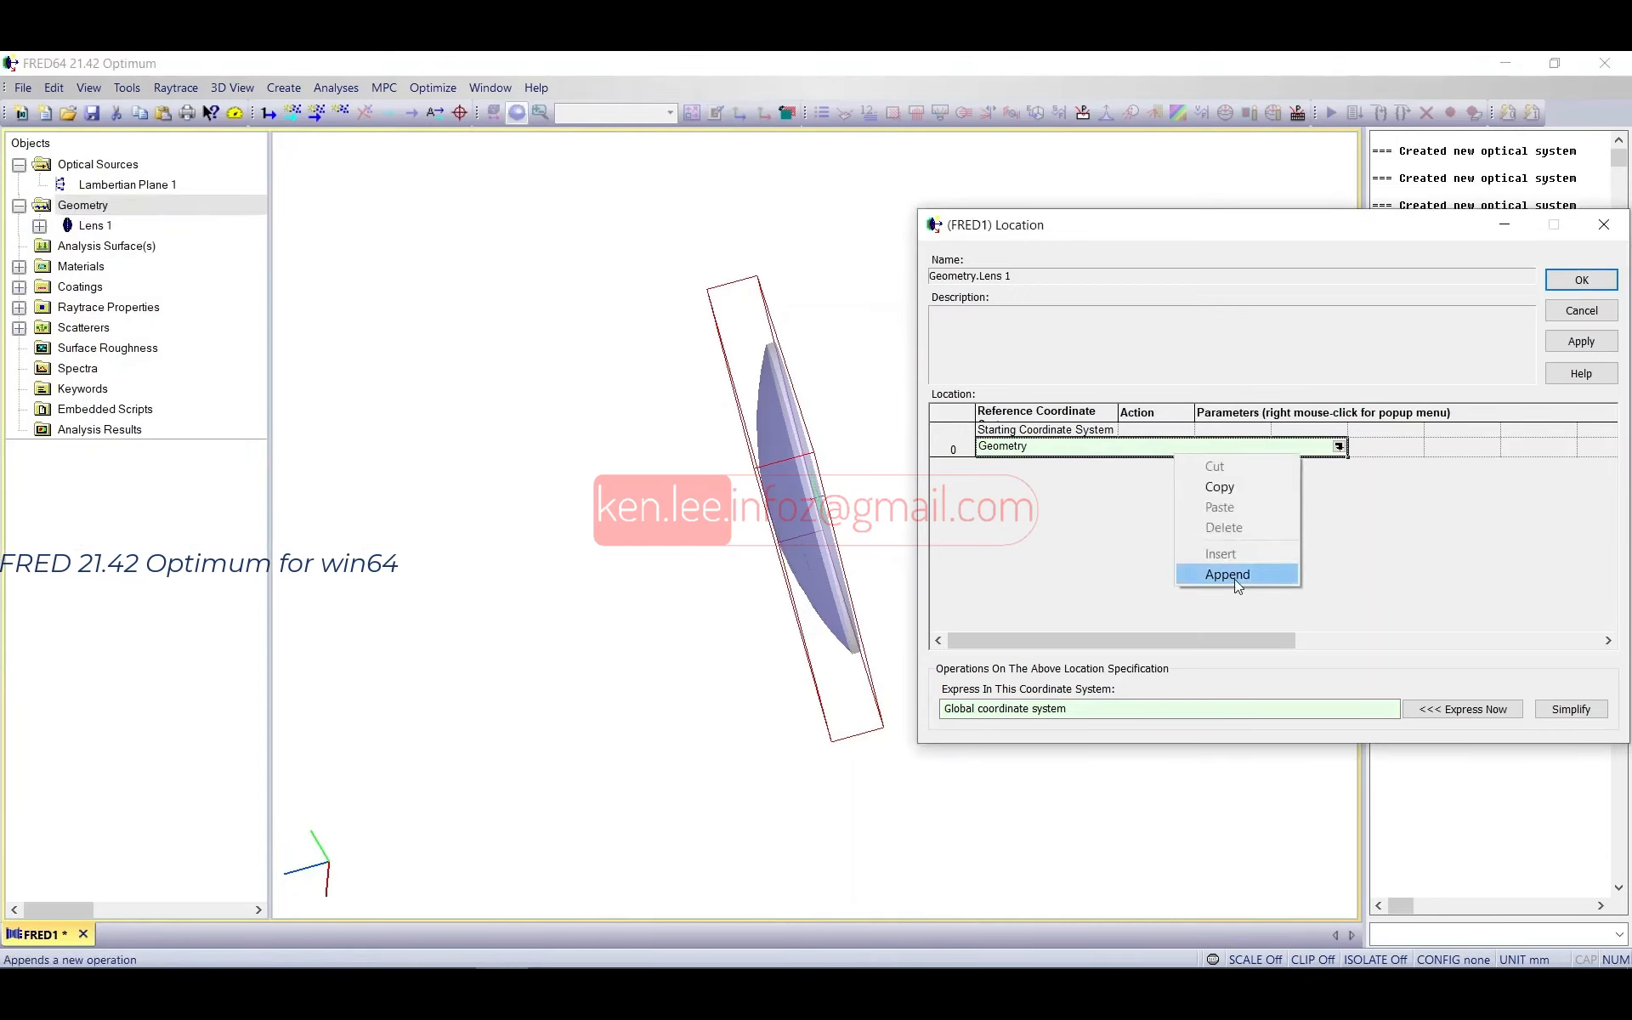
pyautogui.click(1235, 578)
pyautogui.click(1180, 483)
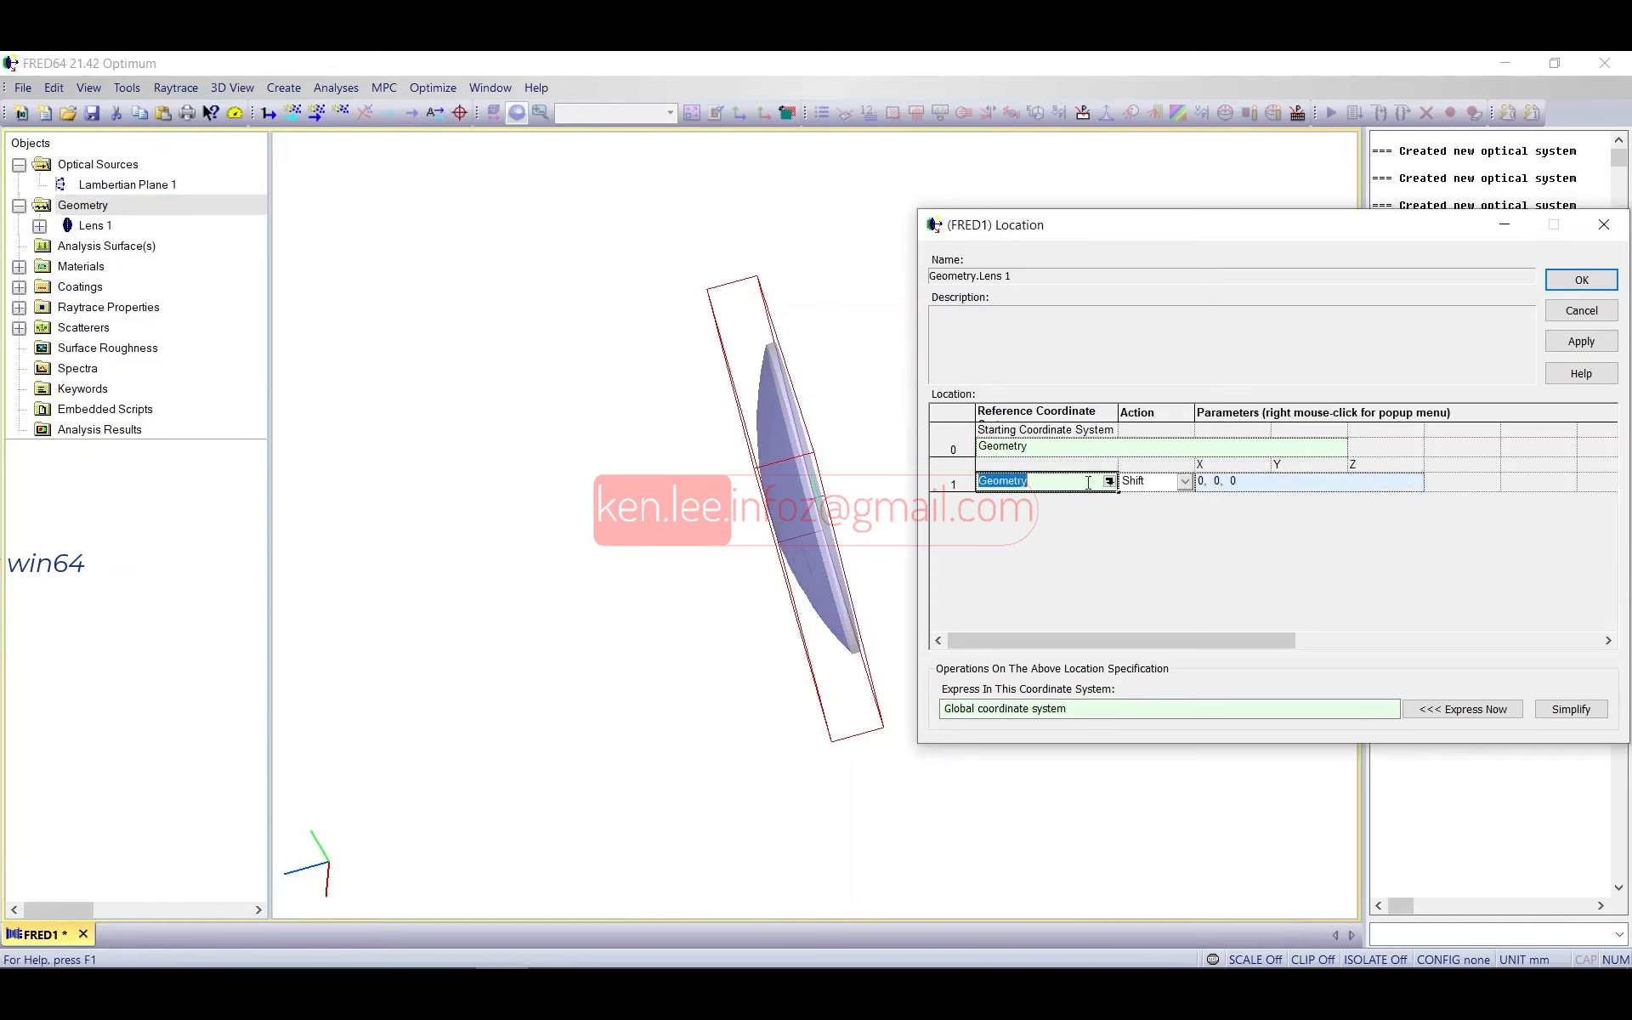
pyautogui.click(1181, 483)
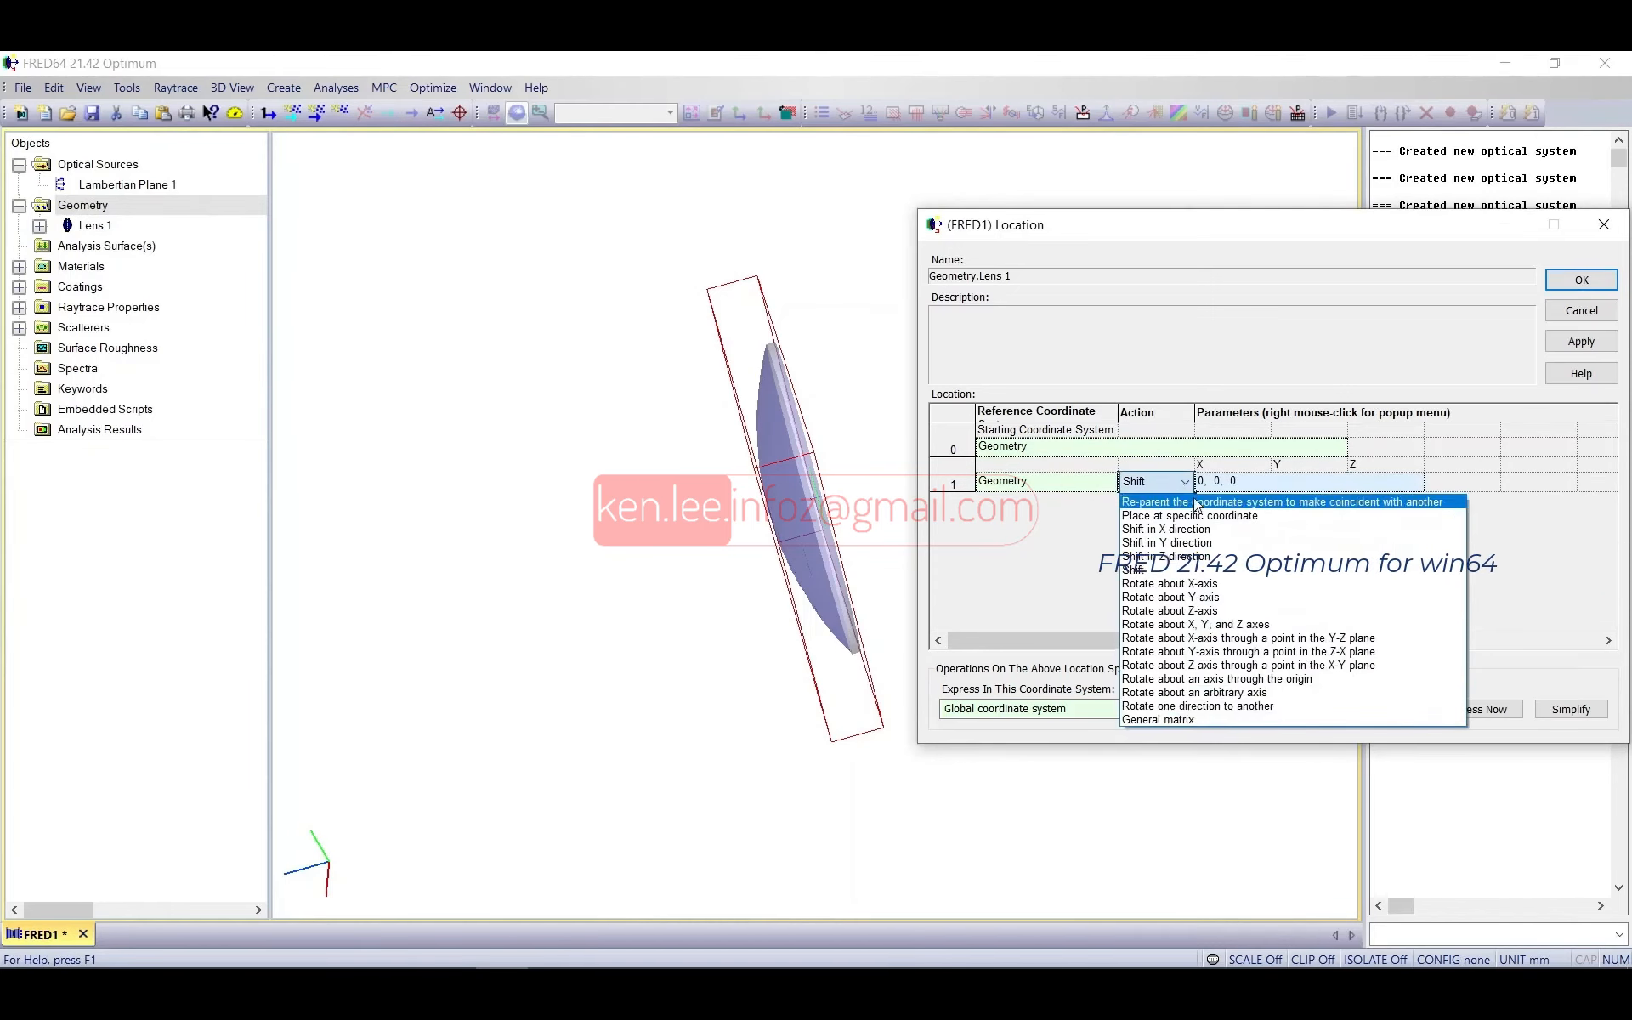
pyautogui.click(1221, 557)
pyautogui.click(1255, 481)
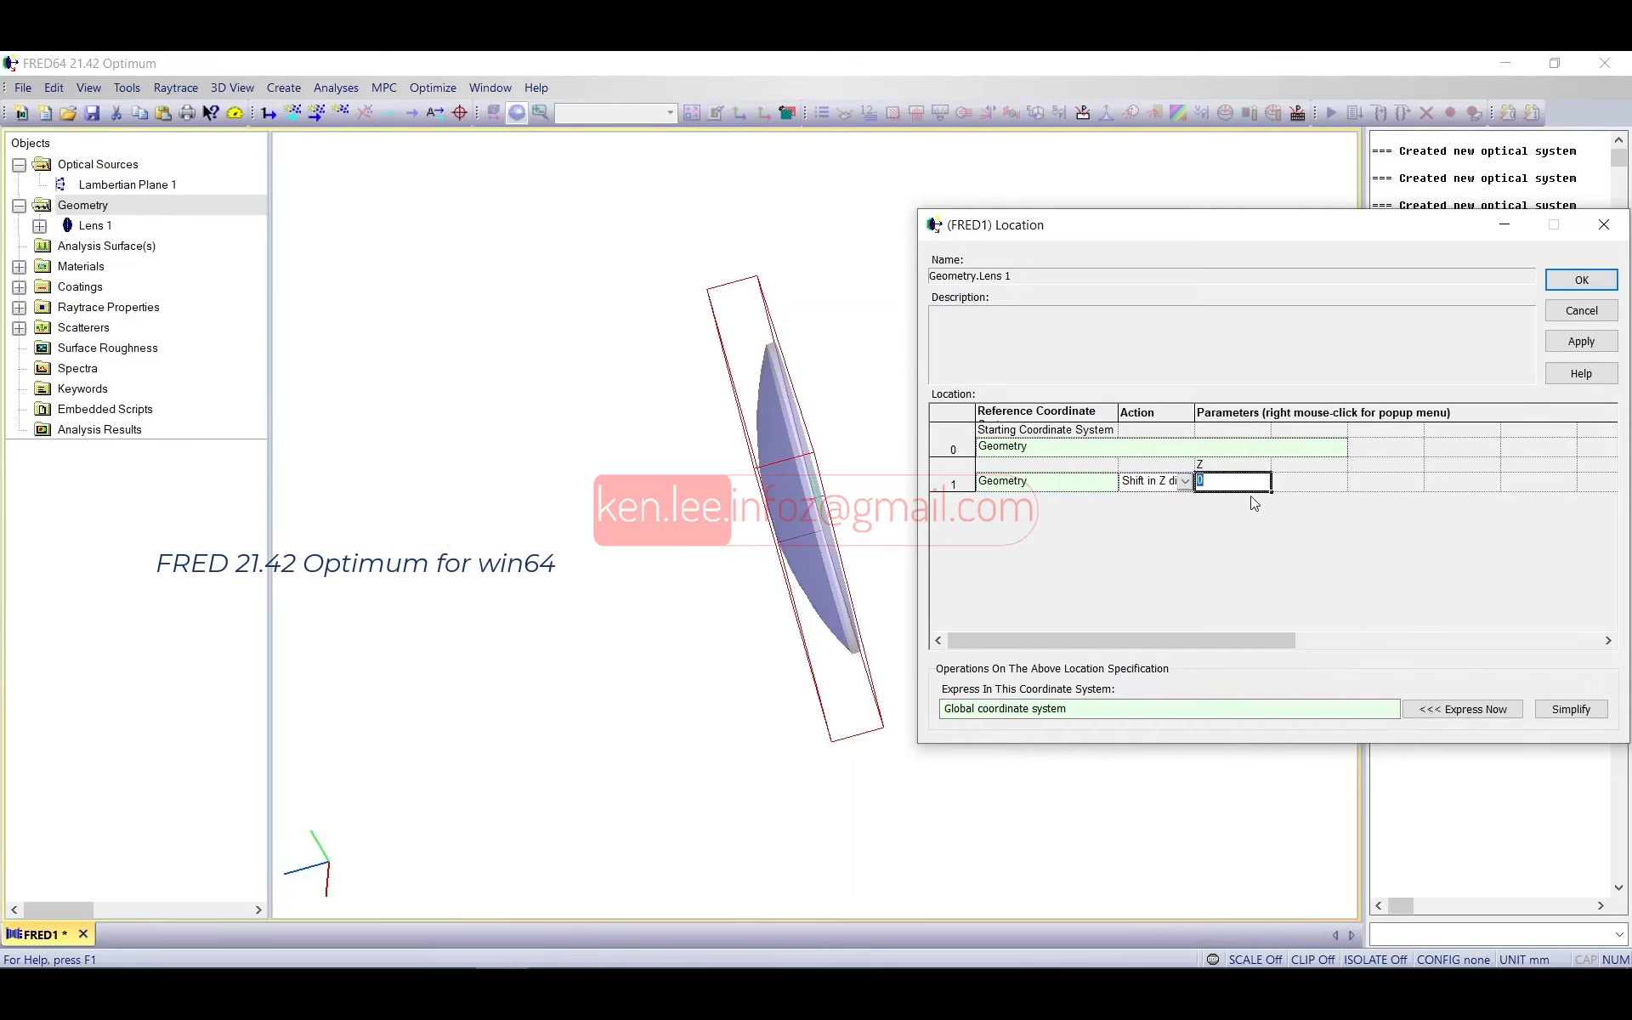
pyautogui.write('100')
pyautogui.click(1581, 340)
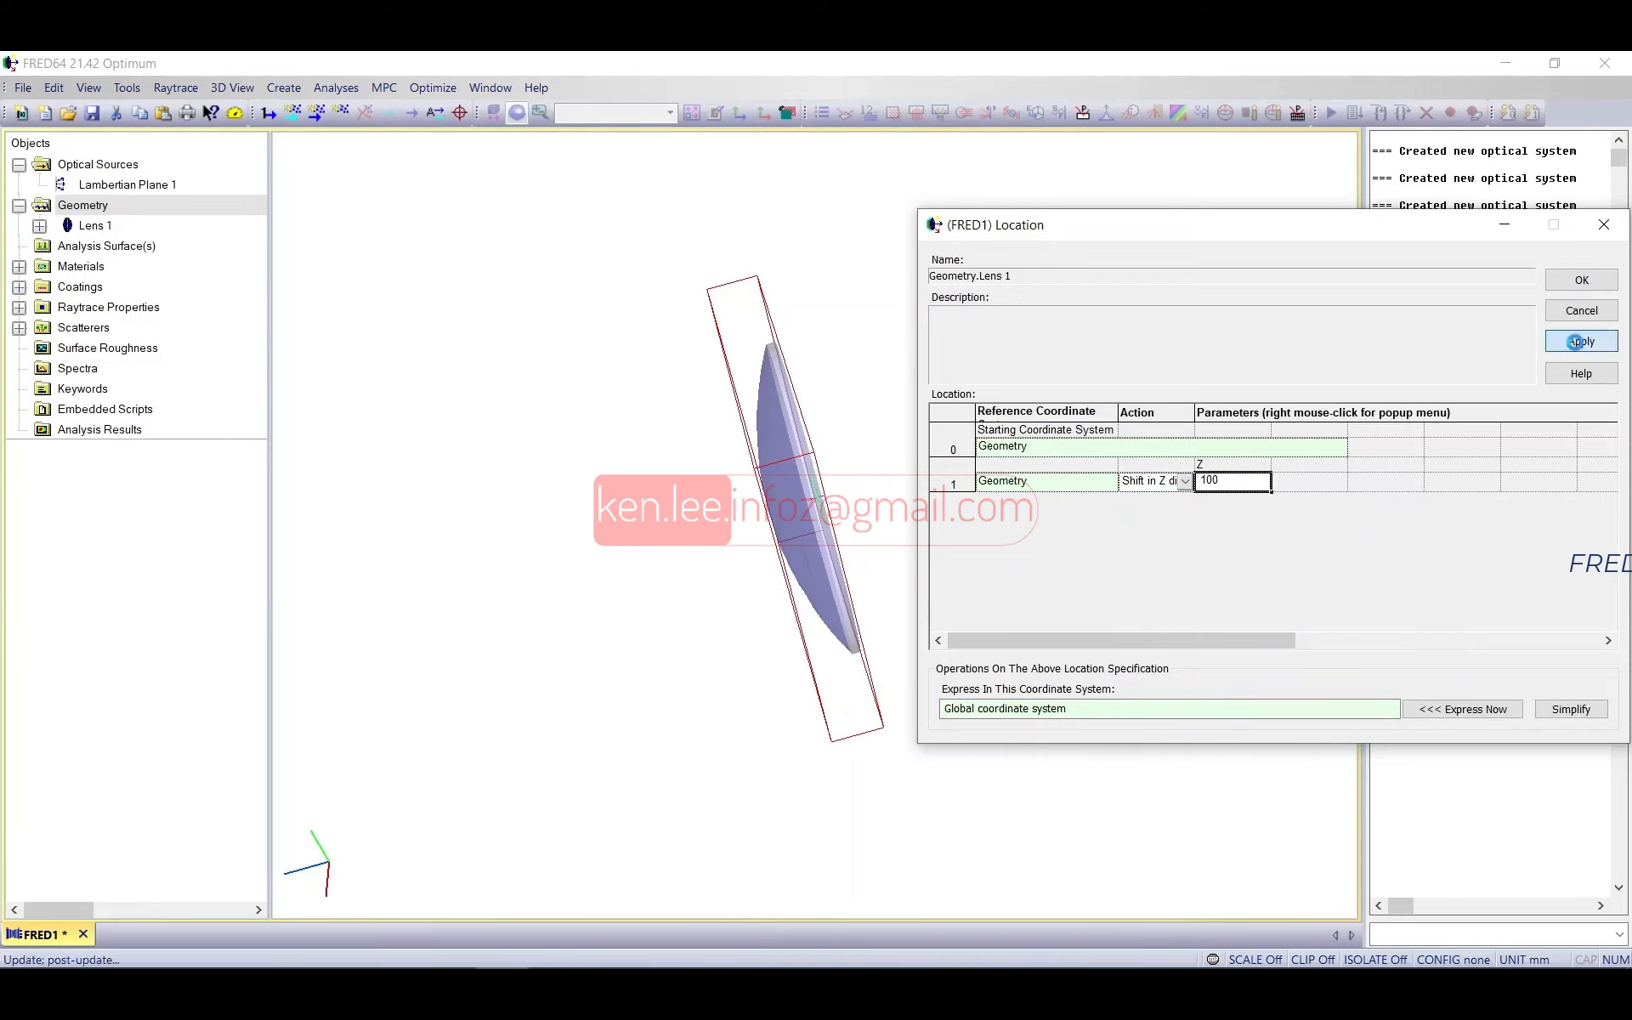
# Step: Check the shifted lens's position relative to the source in the 3D view and close the lens's location settings
pyautogui.moveTo(1274, 226); pyautogui.dragTo(899, 499)
pyautogui.click(692, 126)
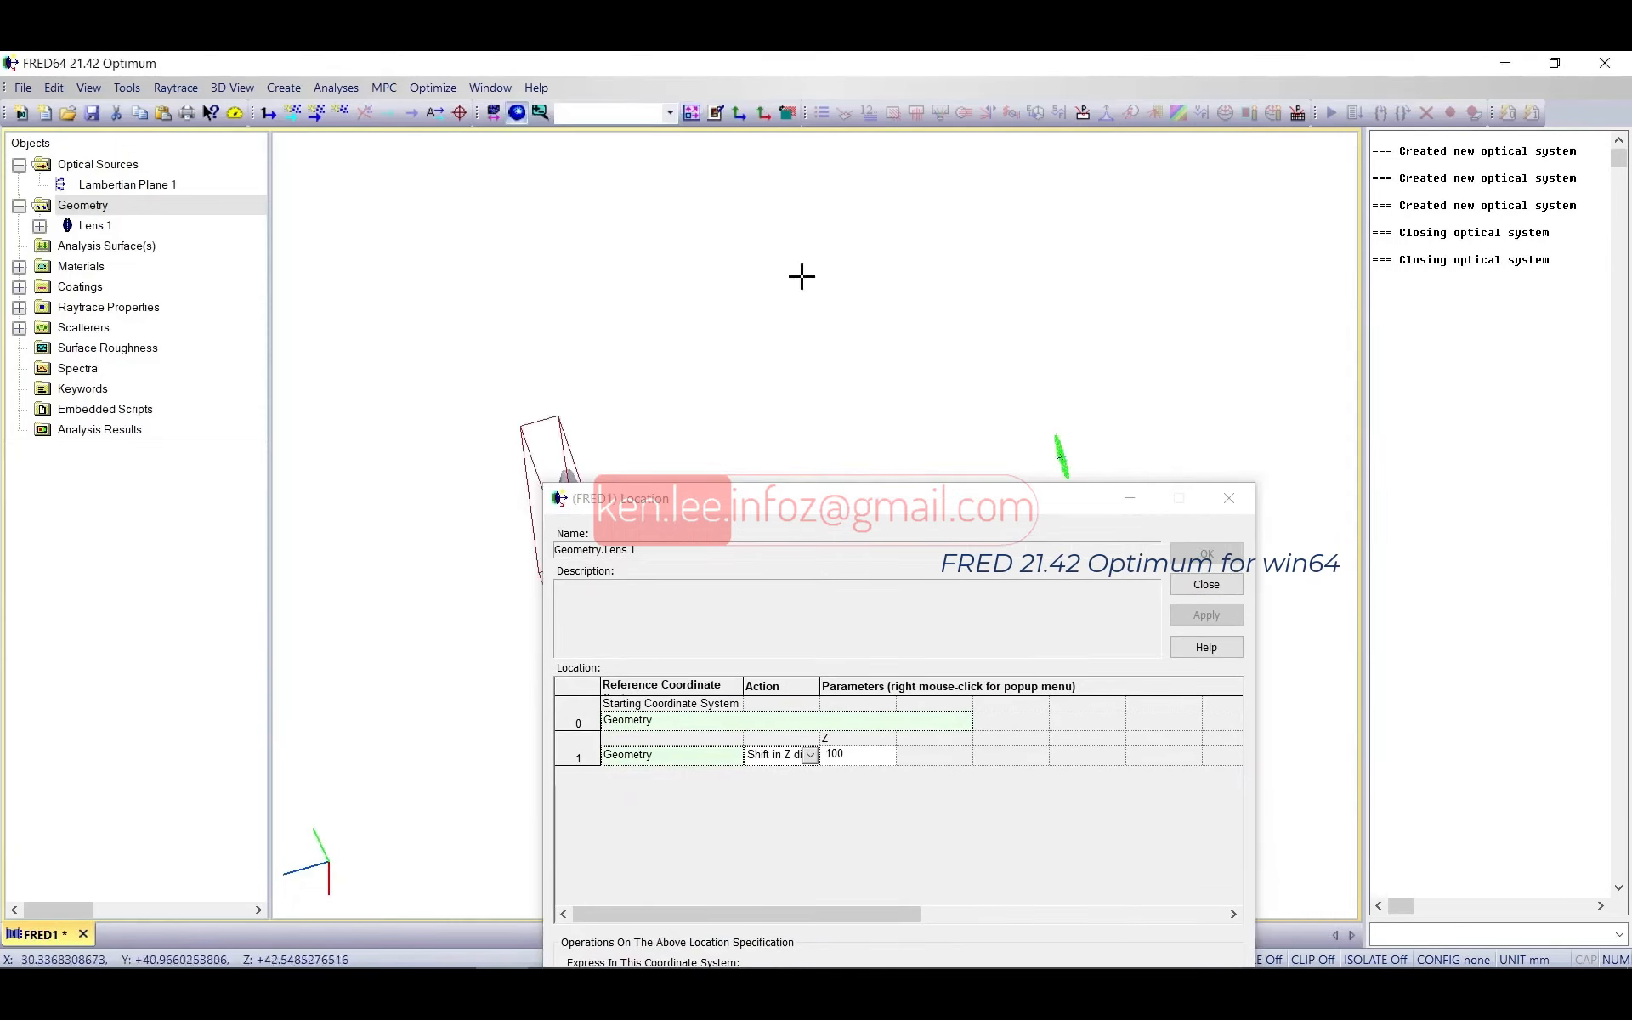
pyautogui.moveTo(845, 503); pyautogui.dragTo(838, 637)
pyautogui.moveTo(837, 463); pyautogui.dragTo(917, 485)
pyautogui.moveTo(773, 462); pyautogui.dragTo(905, 443)
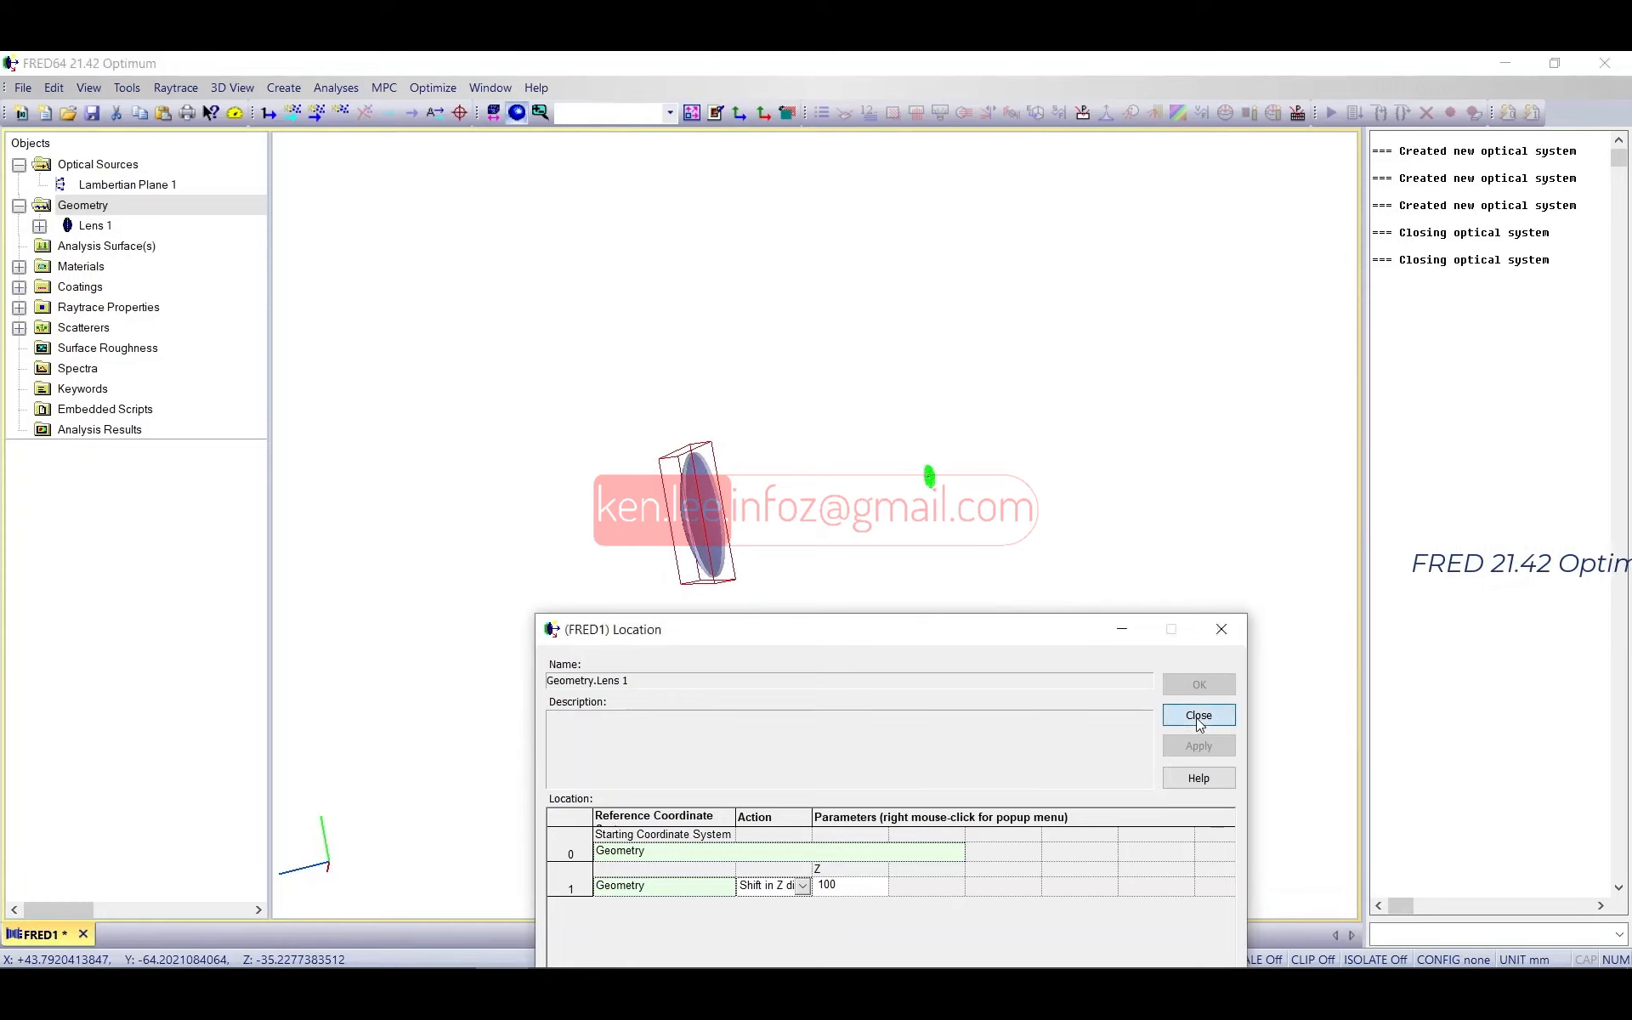
pyautogui.click(1198, 715)
pyautogui.moveTo(850, 510); pyautogui.dragTo(885, 507)
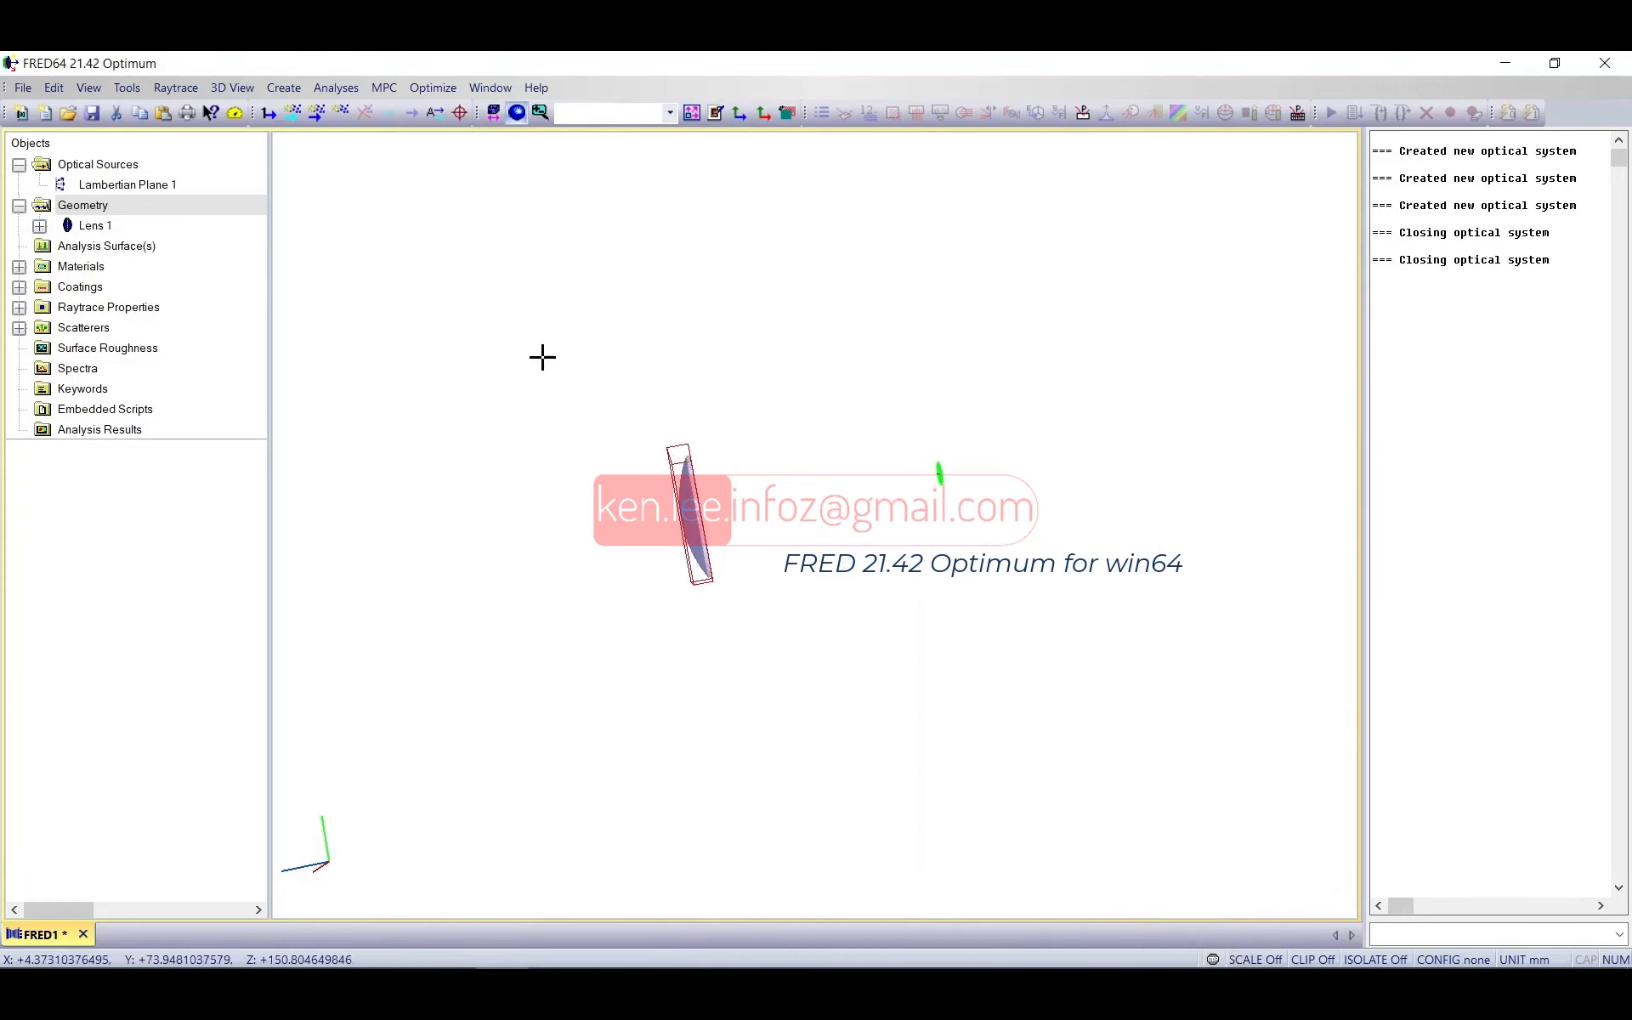
pyautogui.moveTo(634, 412); pyautogui.dragTo(561, 477)
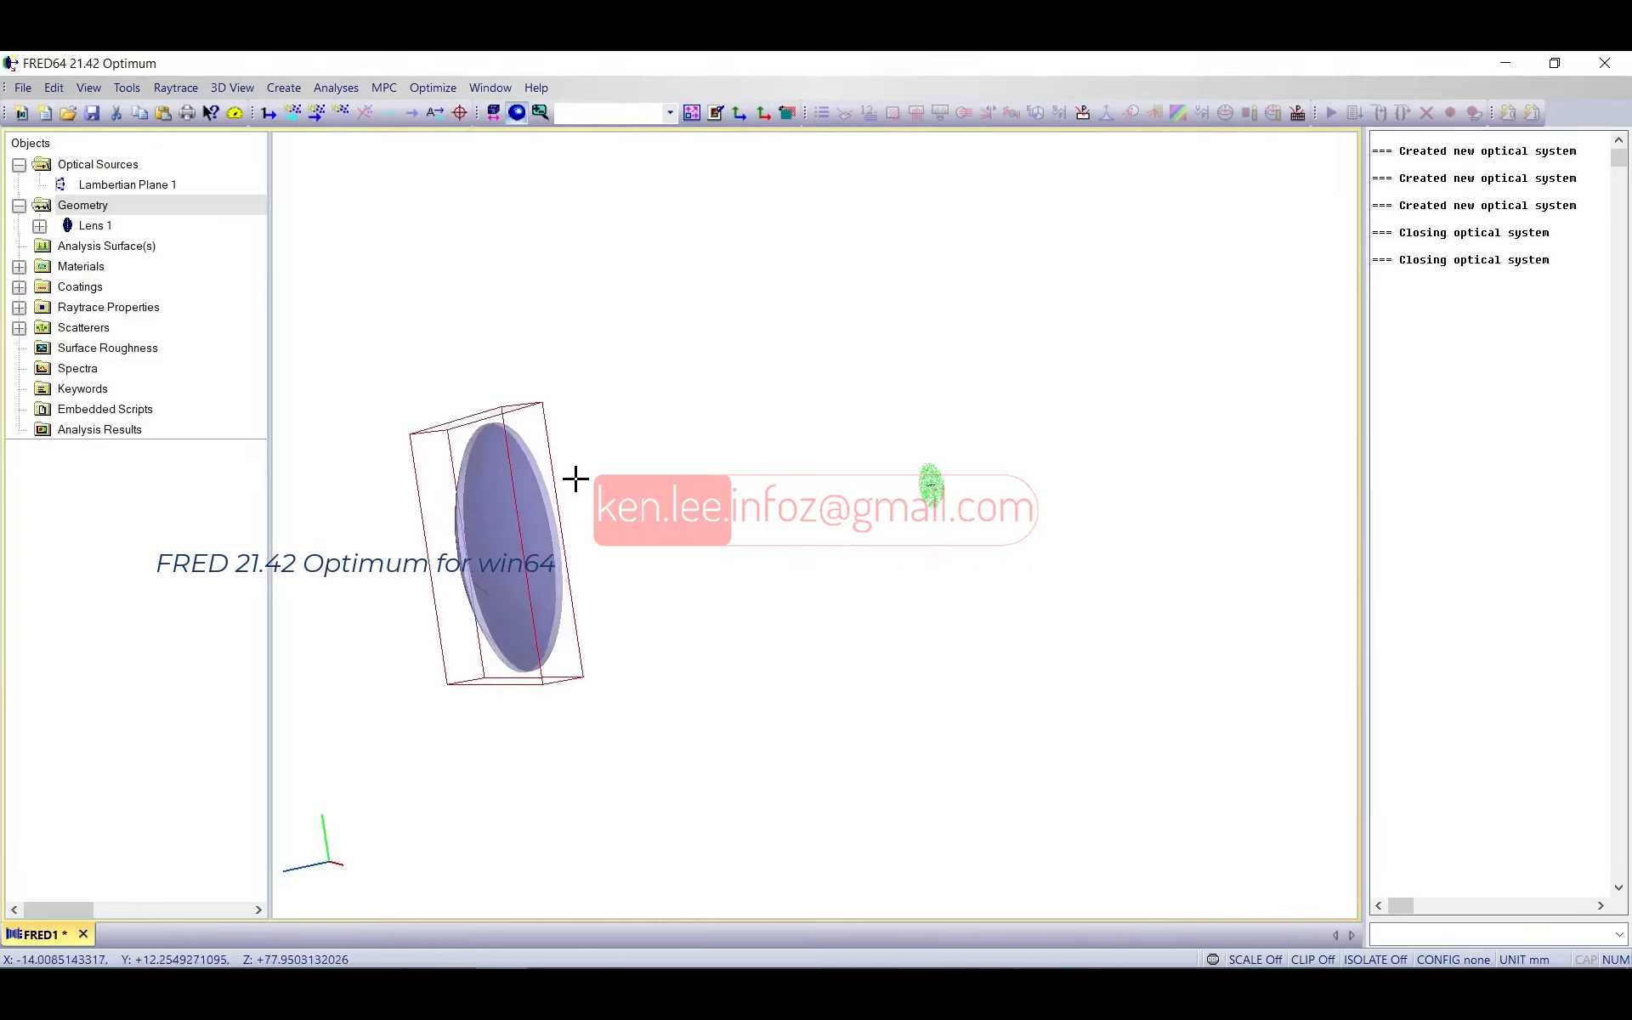
# Step: Trace all sources without rendering the rays and review the raytrace summary in the output window
pyautogui.click(288, 115)
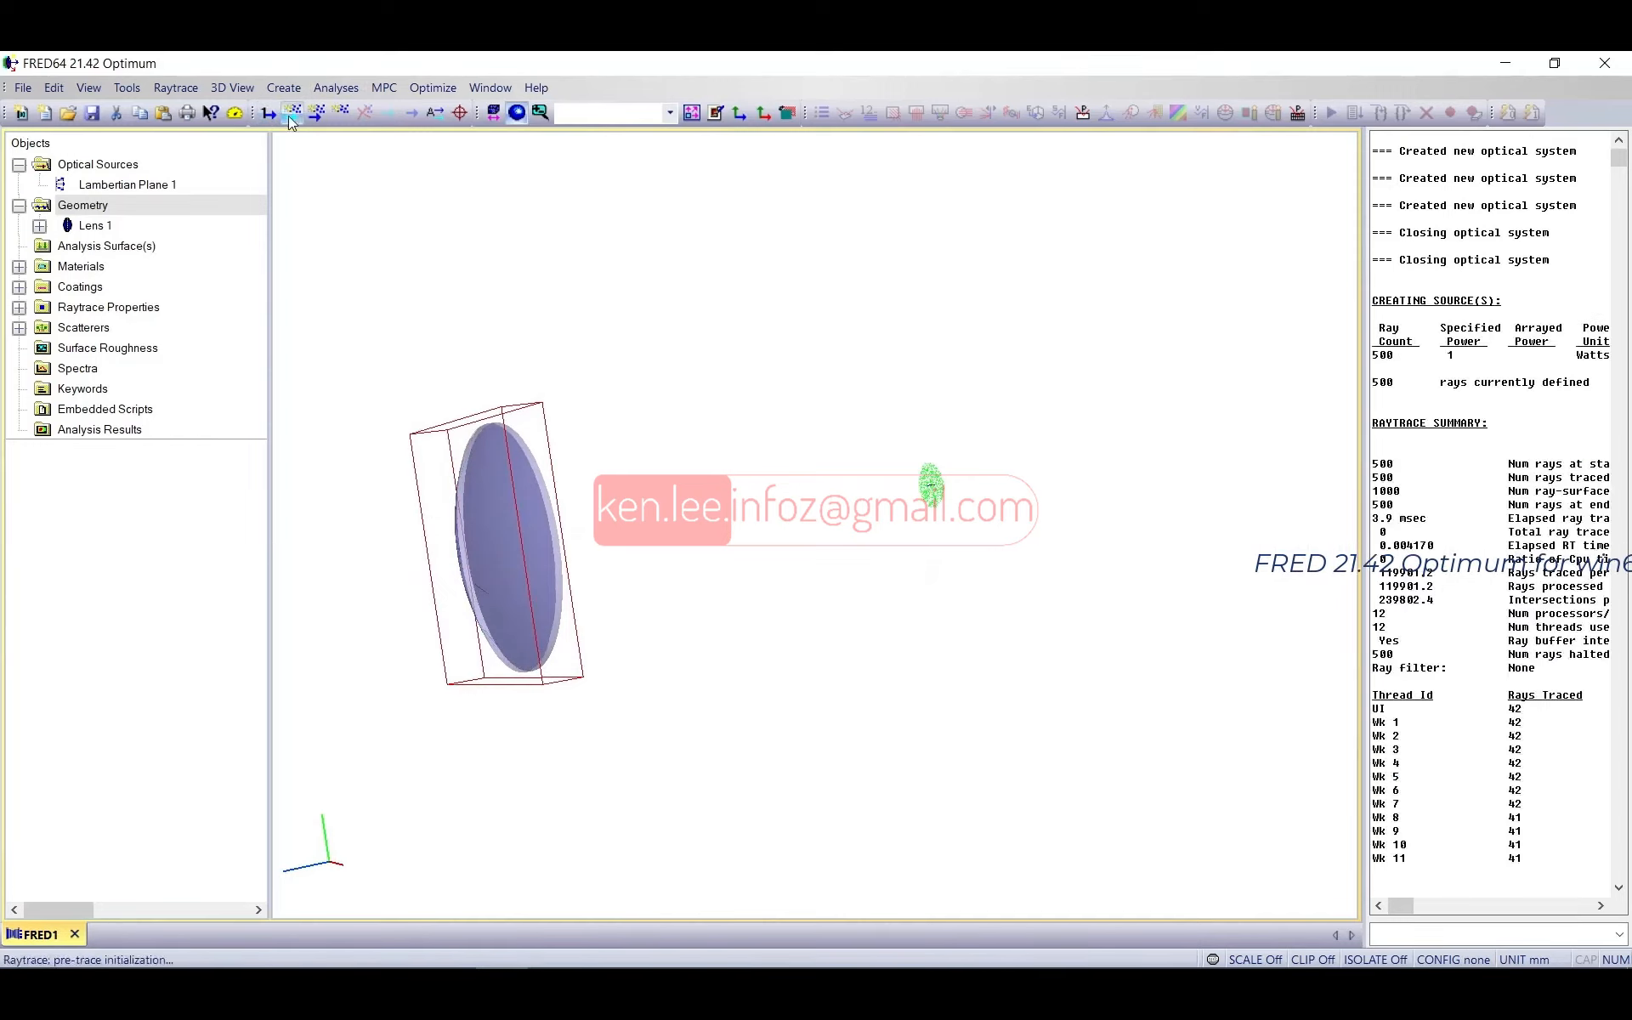
pyautogui.moveTo(1530, 456); pyautogui.dragTo(1537, 857)
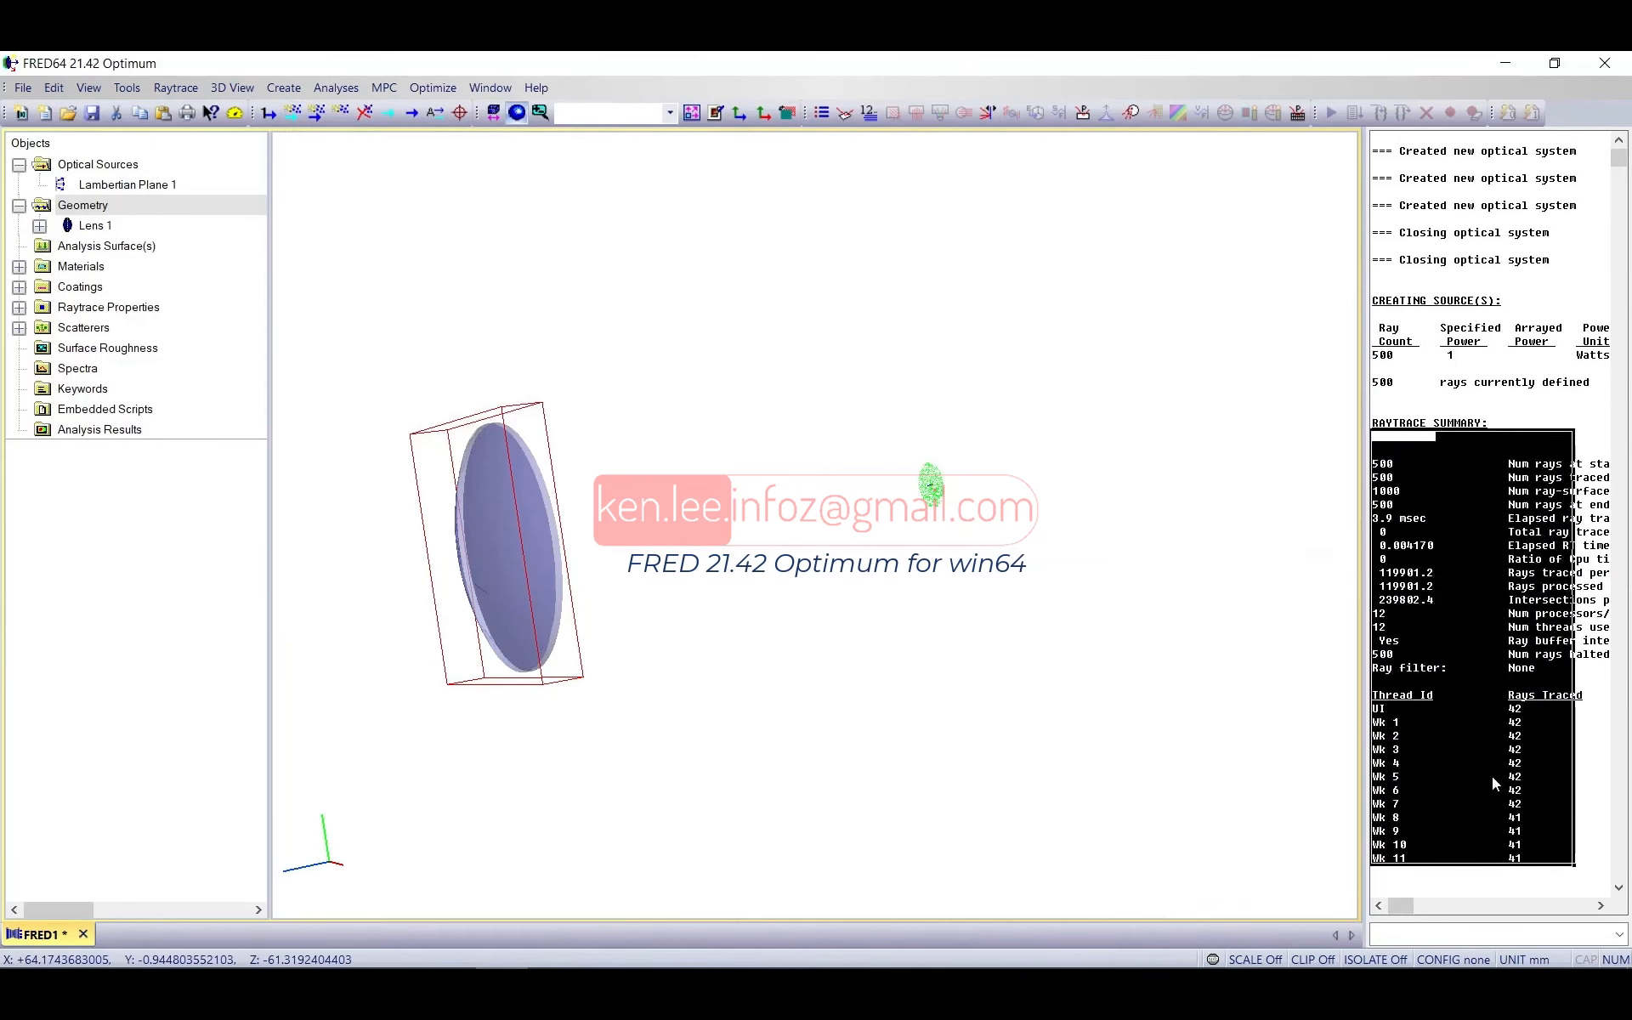
pyautogui.click(1505, 548)
pyautogui.moveTo(1402, 906); pyautogui.dragTo(1400, 907)
pyautogui.moveTo(769, 556); pyautogui.dragTo(510, 296)
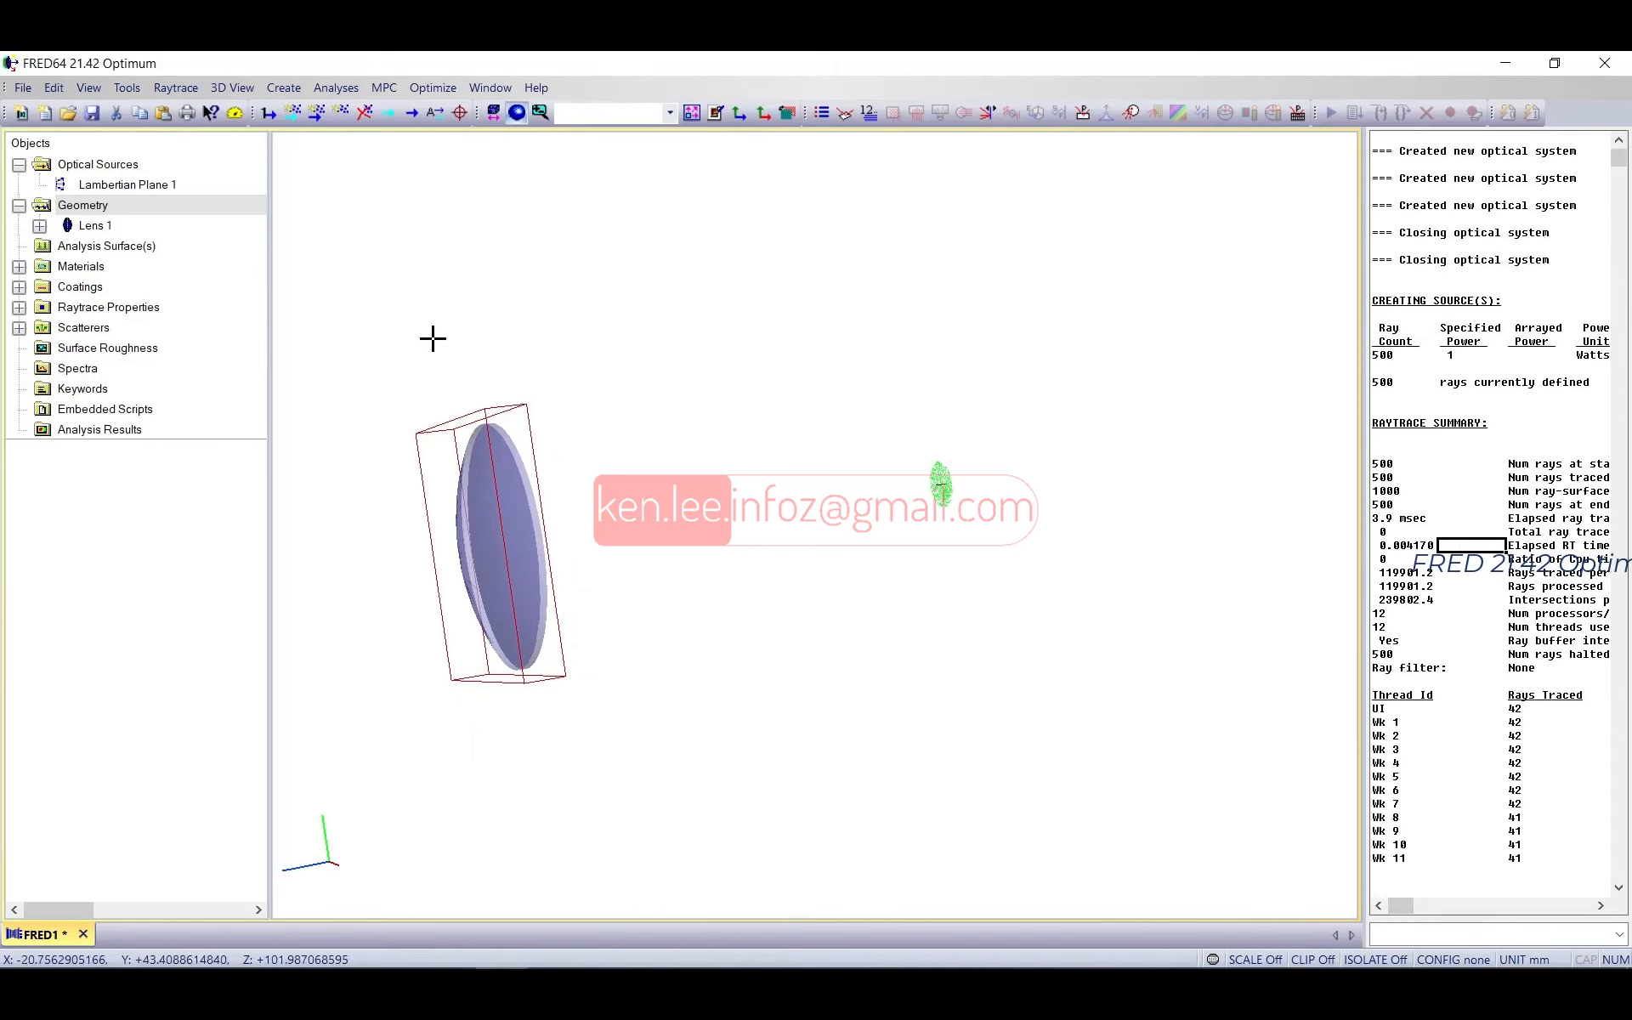
# Step: Trace and render all sources, and inspect the rays passing through the lens from several angles
pyautogui.click(315, 113)
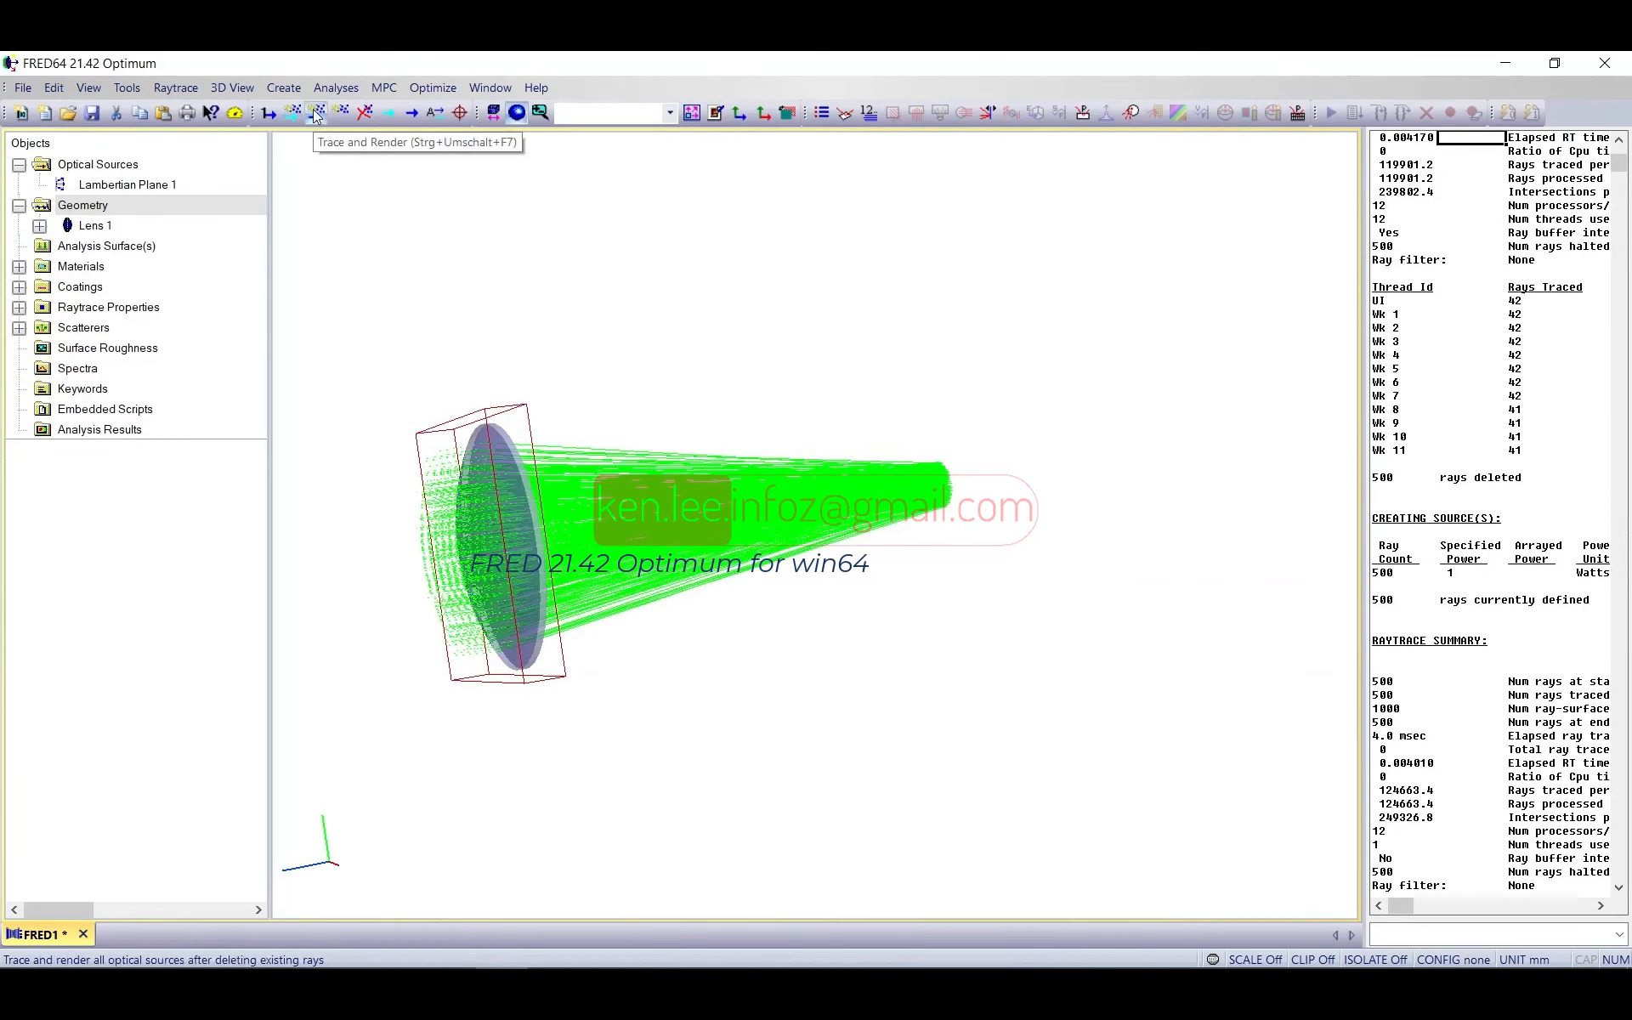
pyautogui.moveTo(765, 466); pyautogui.dragTo(408, 498)
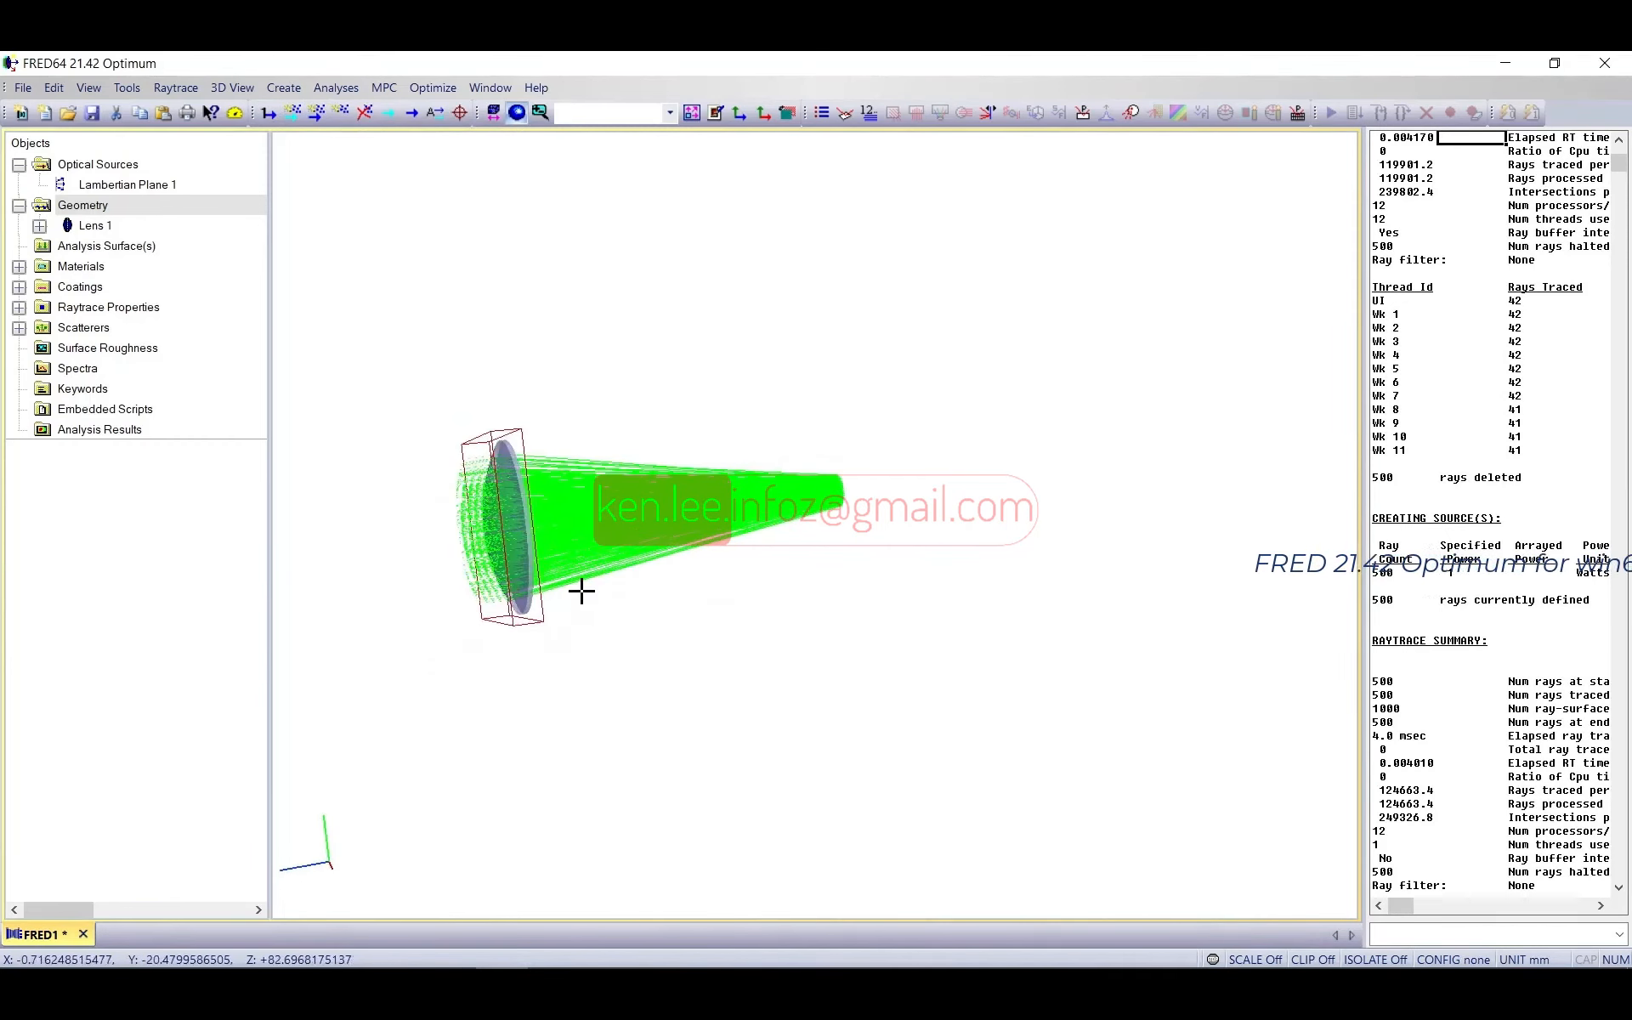
pyautogui.moveTo(830, 559); pyautogui.dragTo(790, 552)
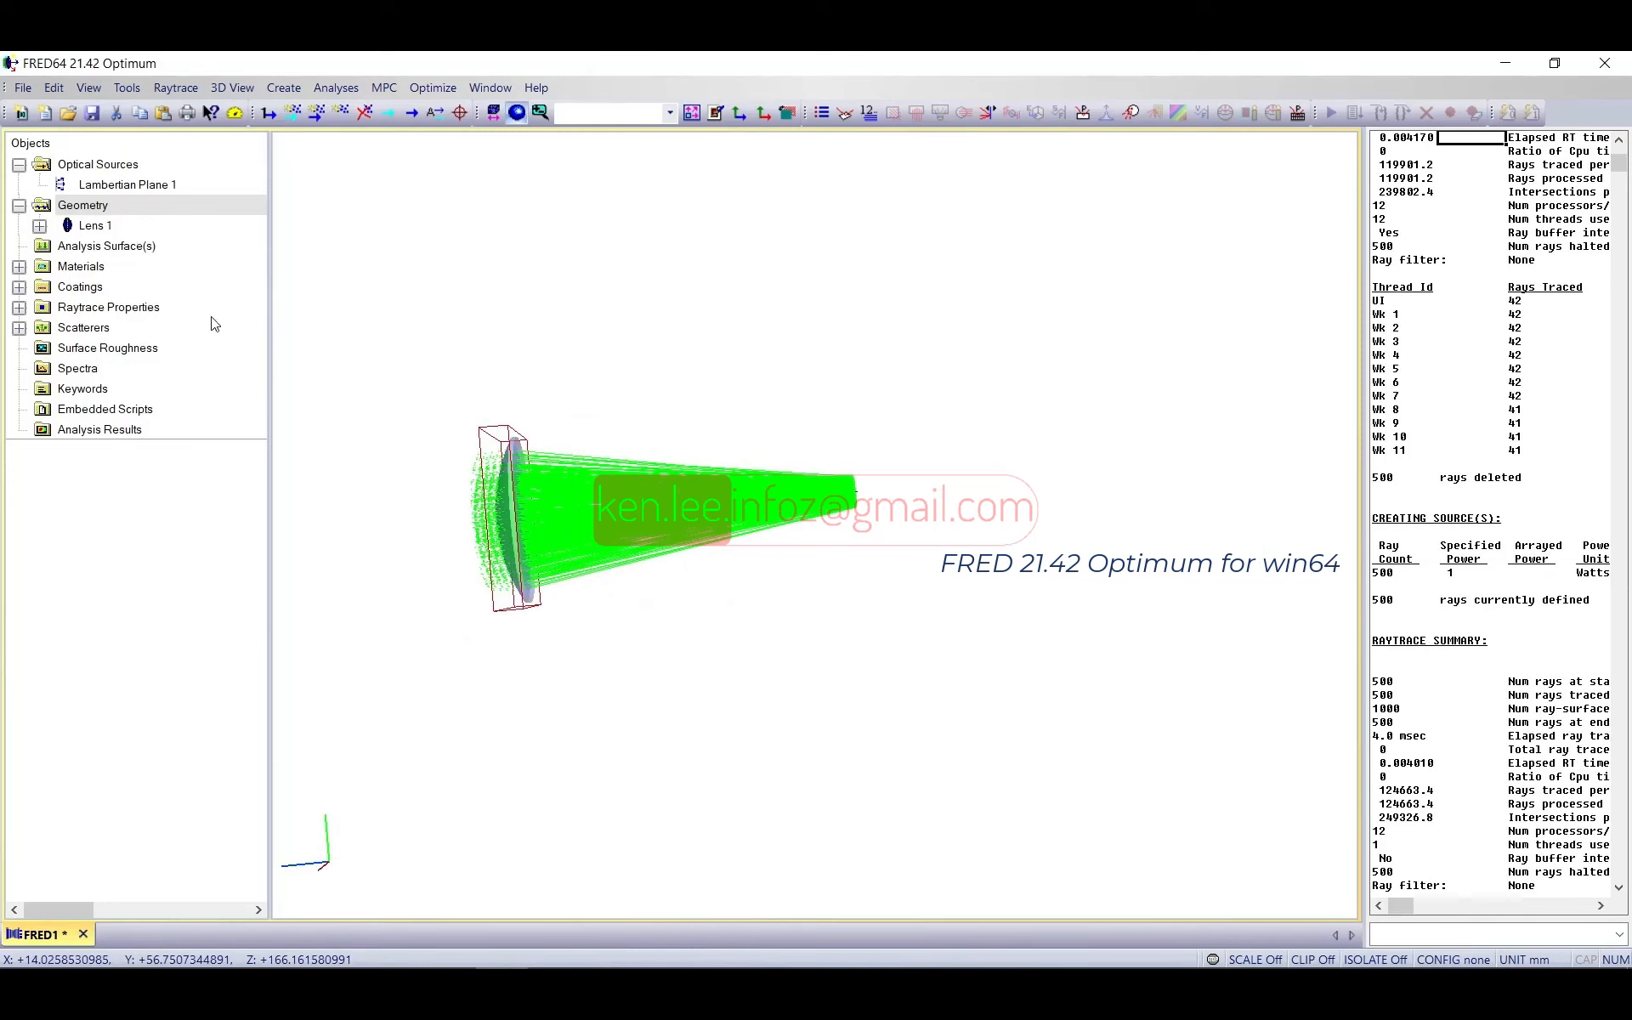
# Step: Assign the Simple Glass material to Lens 1, replacing its Standard Glass
pyautogui.click(19, 267)
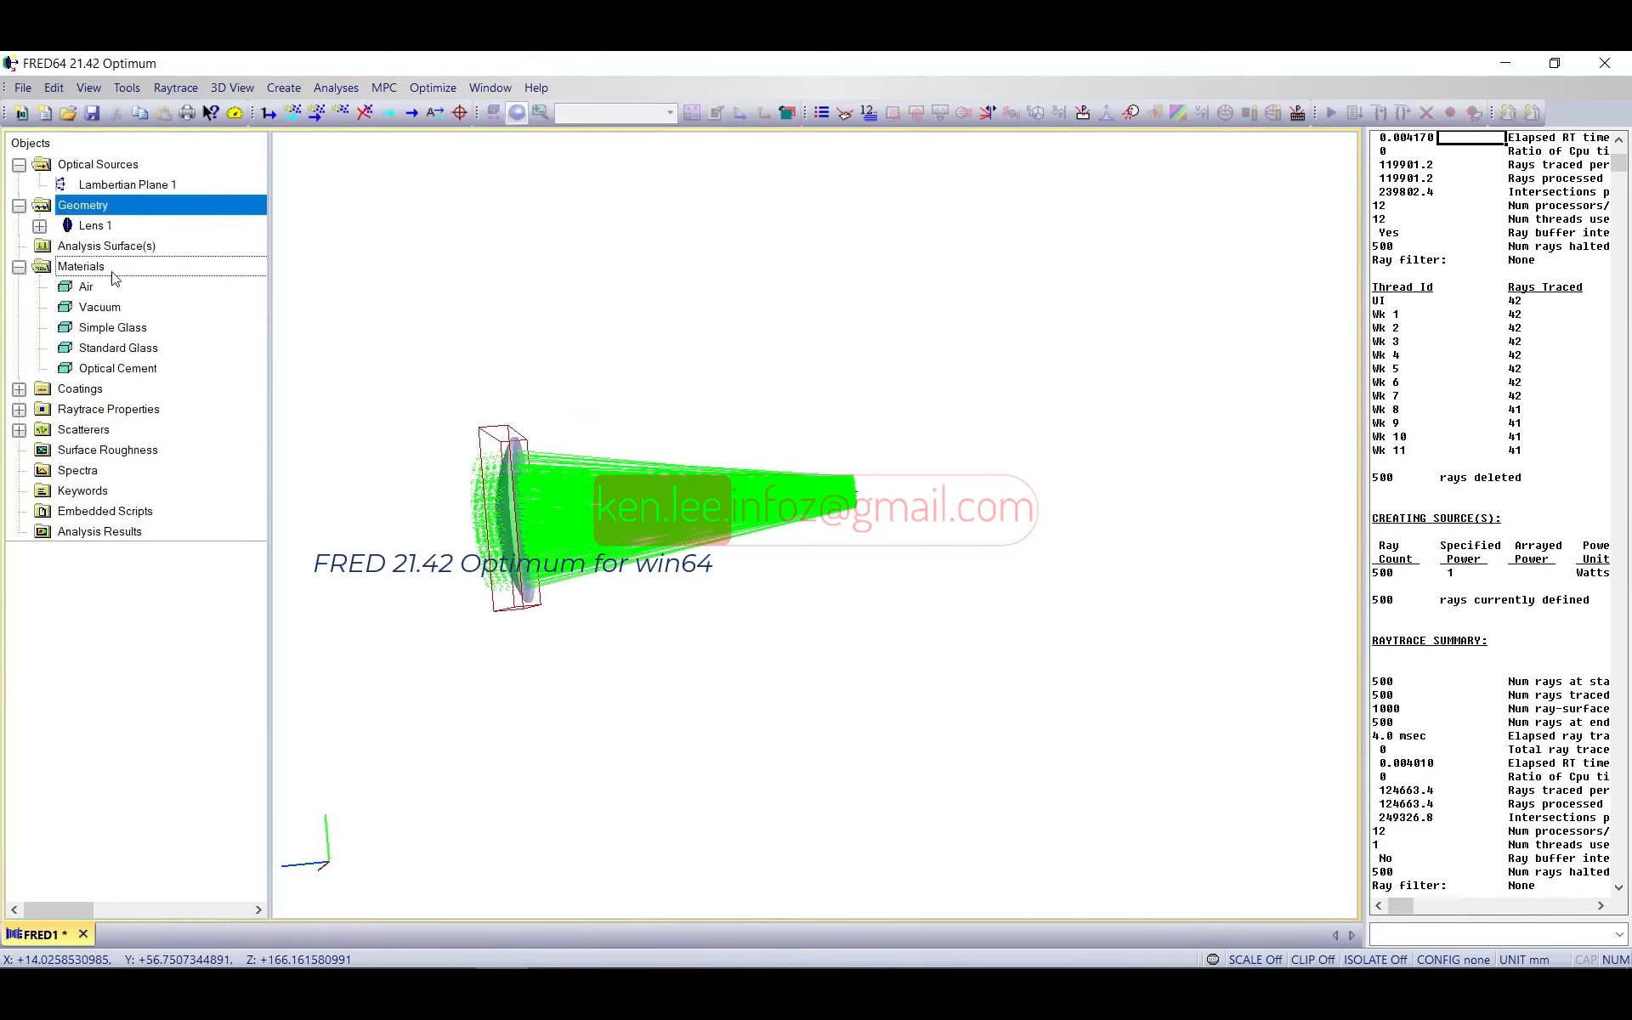
pyautogui.click(109, 329)
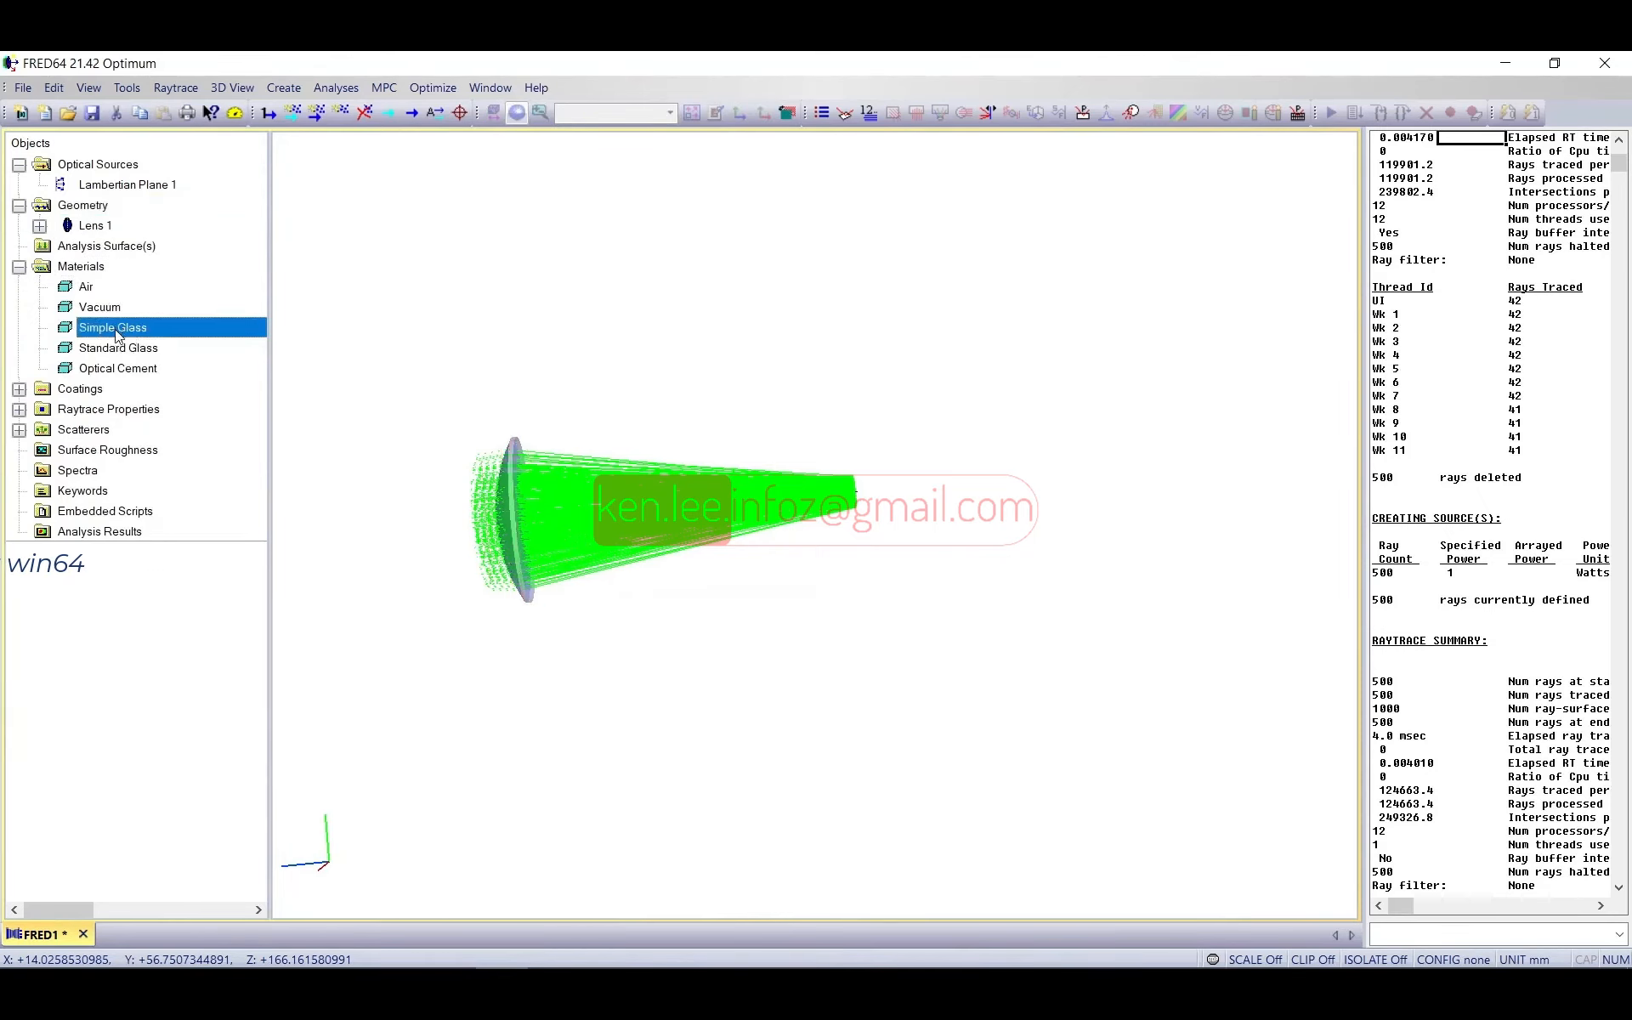
pyautogui.moveTo(102, 244); pyautogui.dragTo(98, 231)
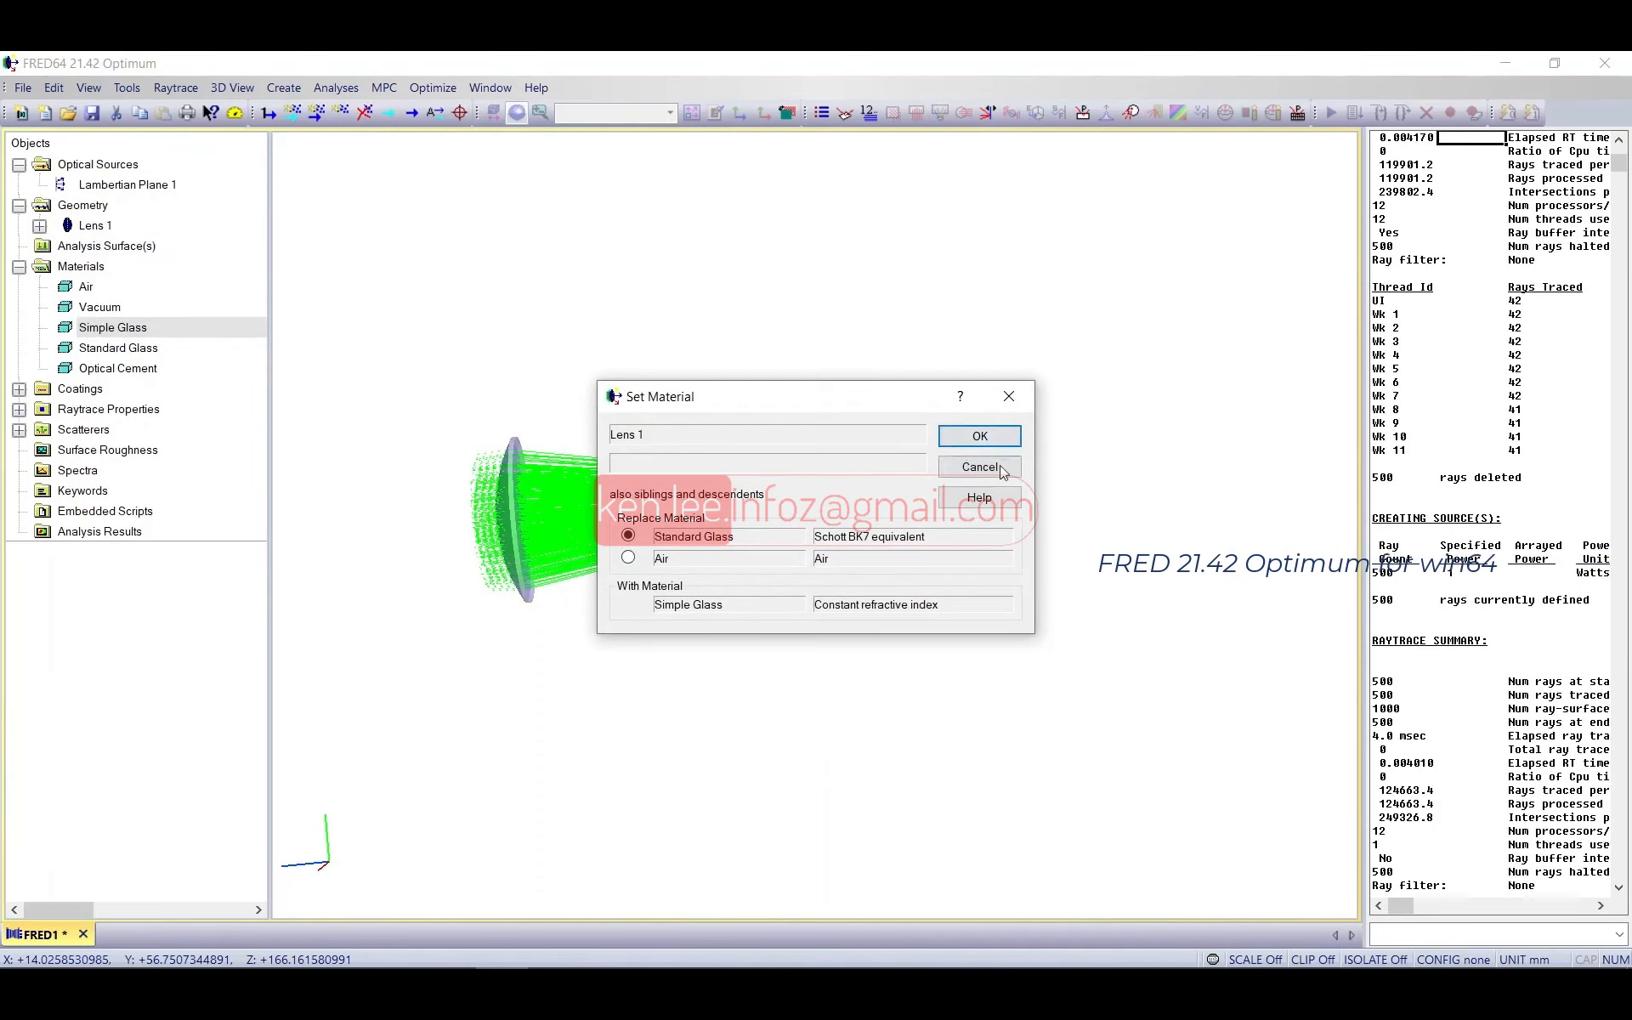
pyautogui.click(959, 437)
# Step: Browse the available glass catalogs and the Schott material list without adding a material
pyautogui.click(92, 285)
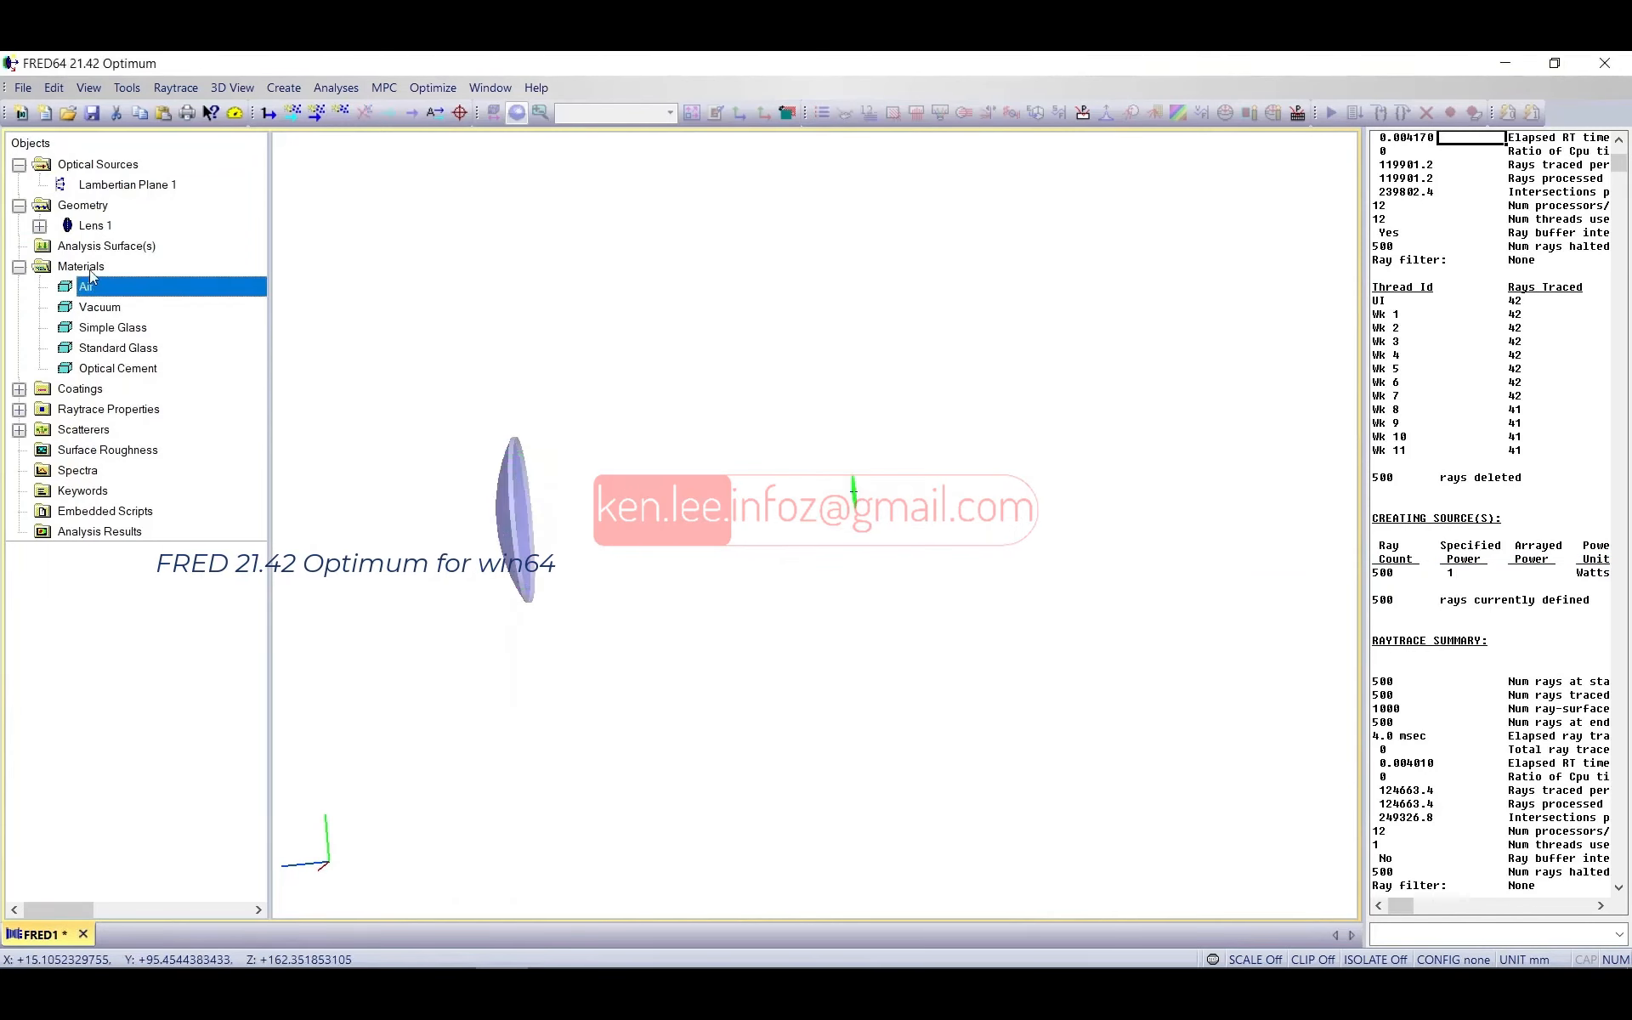
pyautogui.rightClick(89, 268)
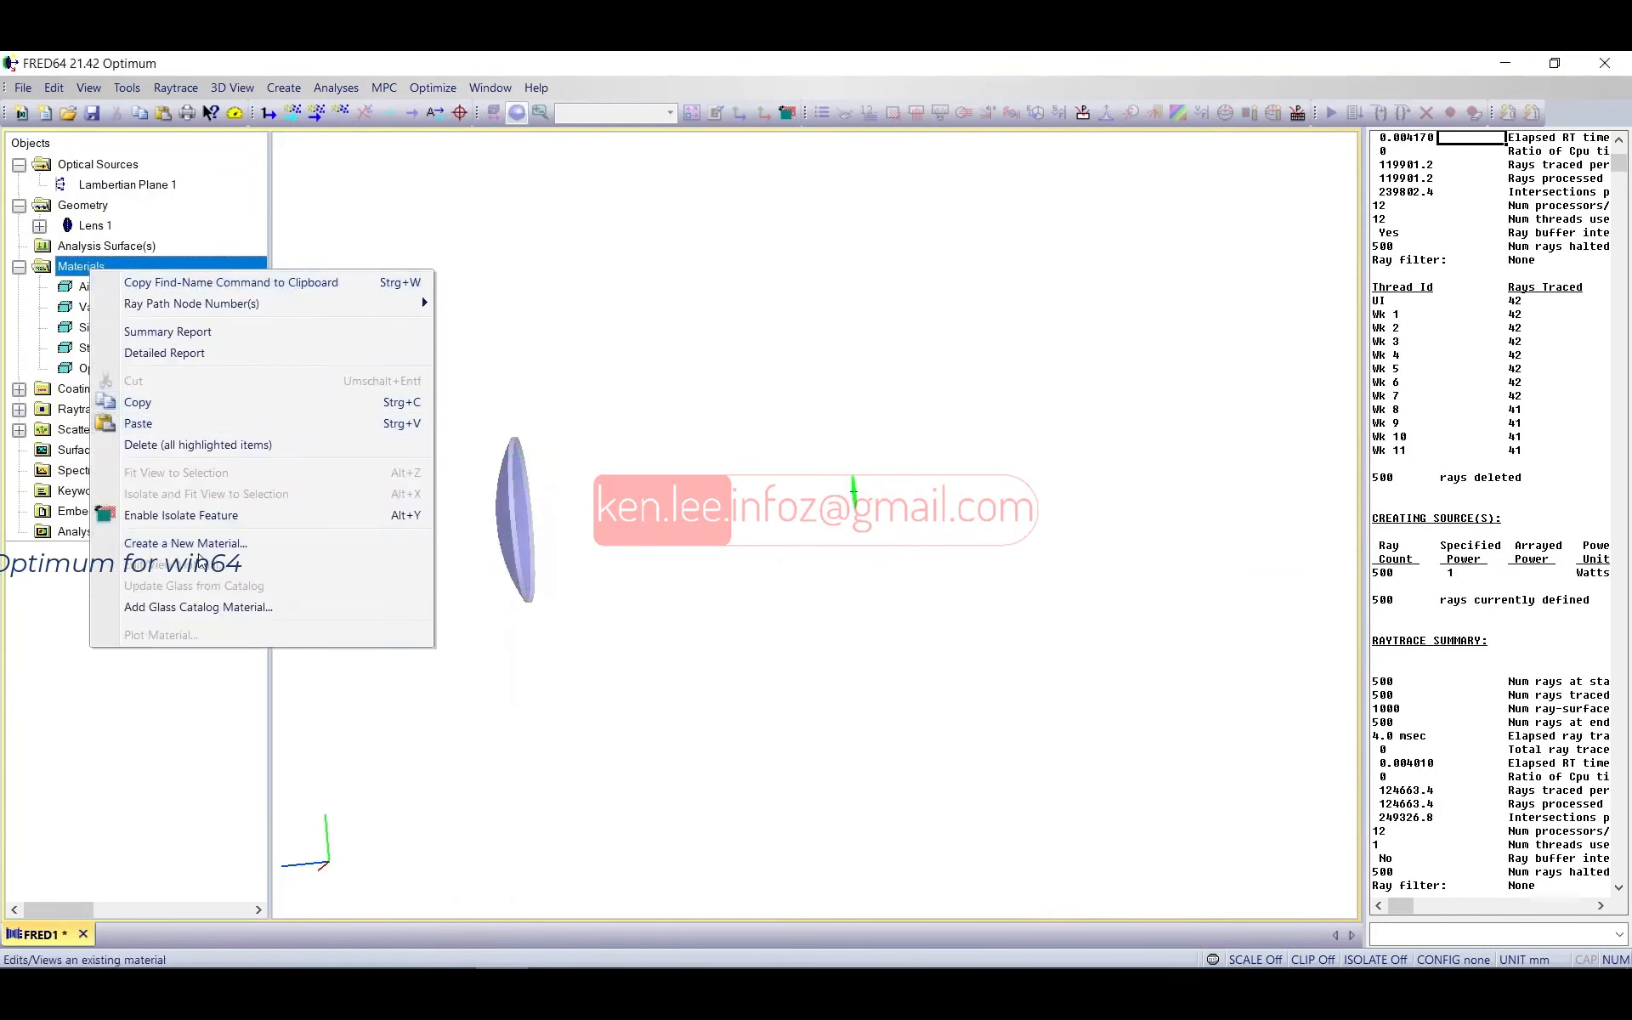
pyautogui.click(196, 607)
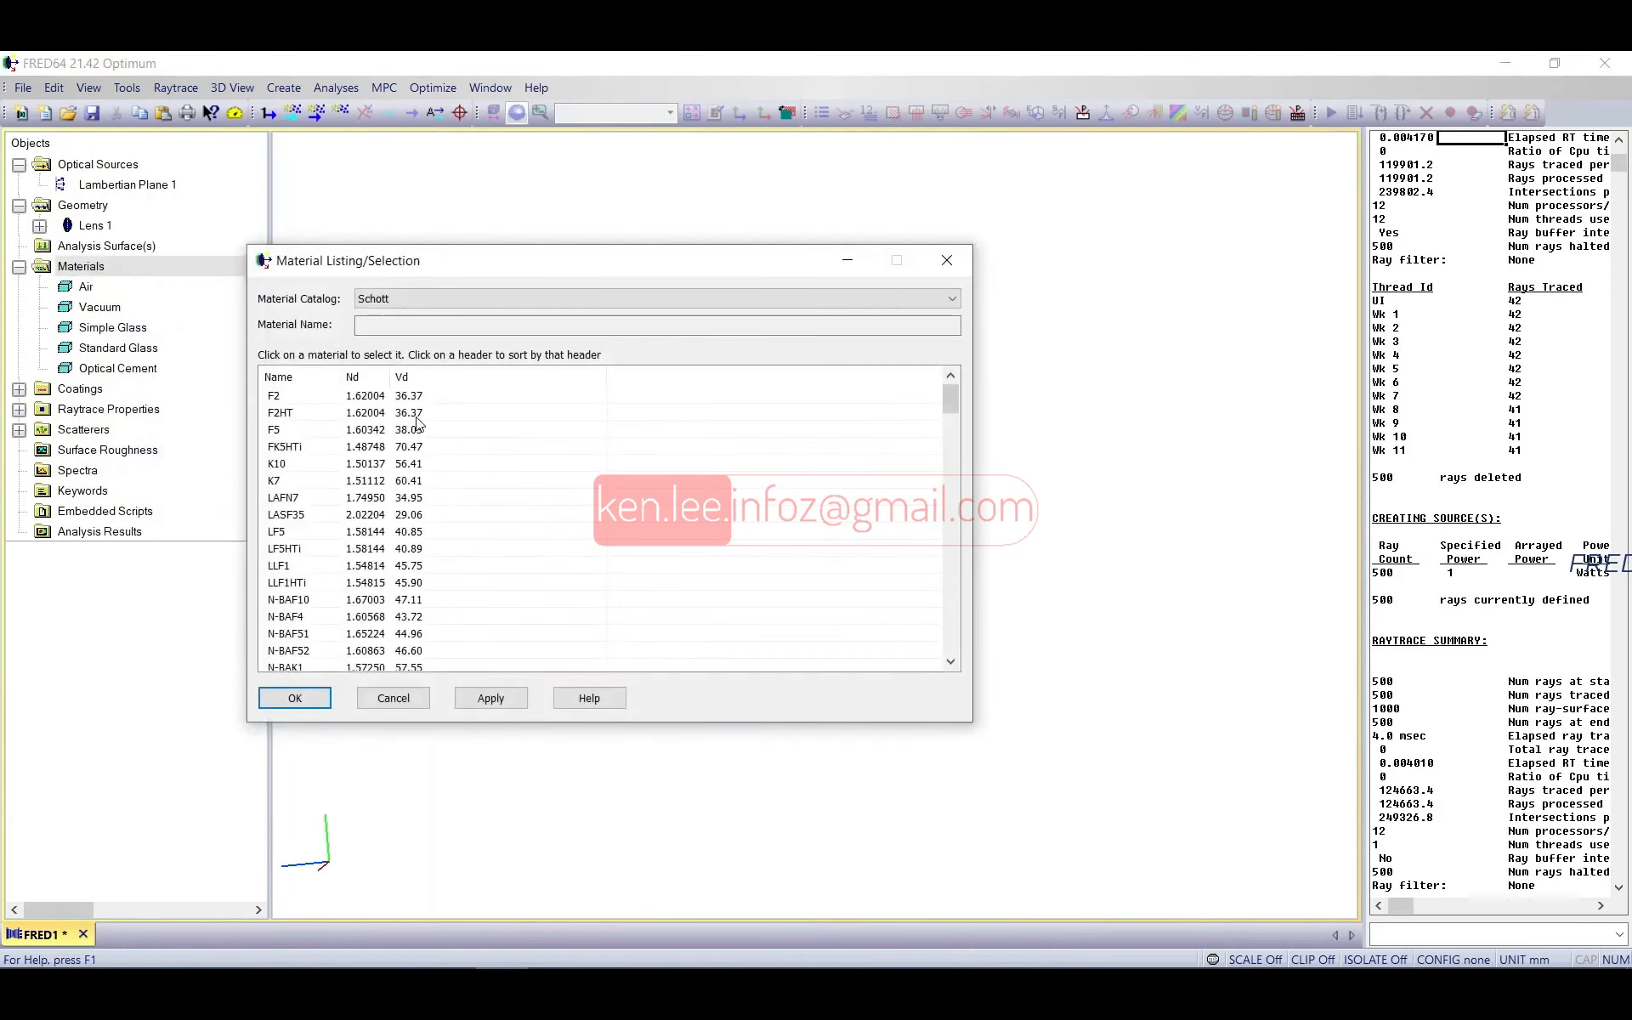
pyautogui.click(462, 299)
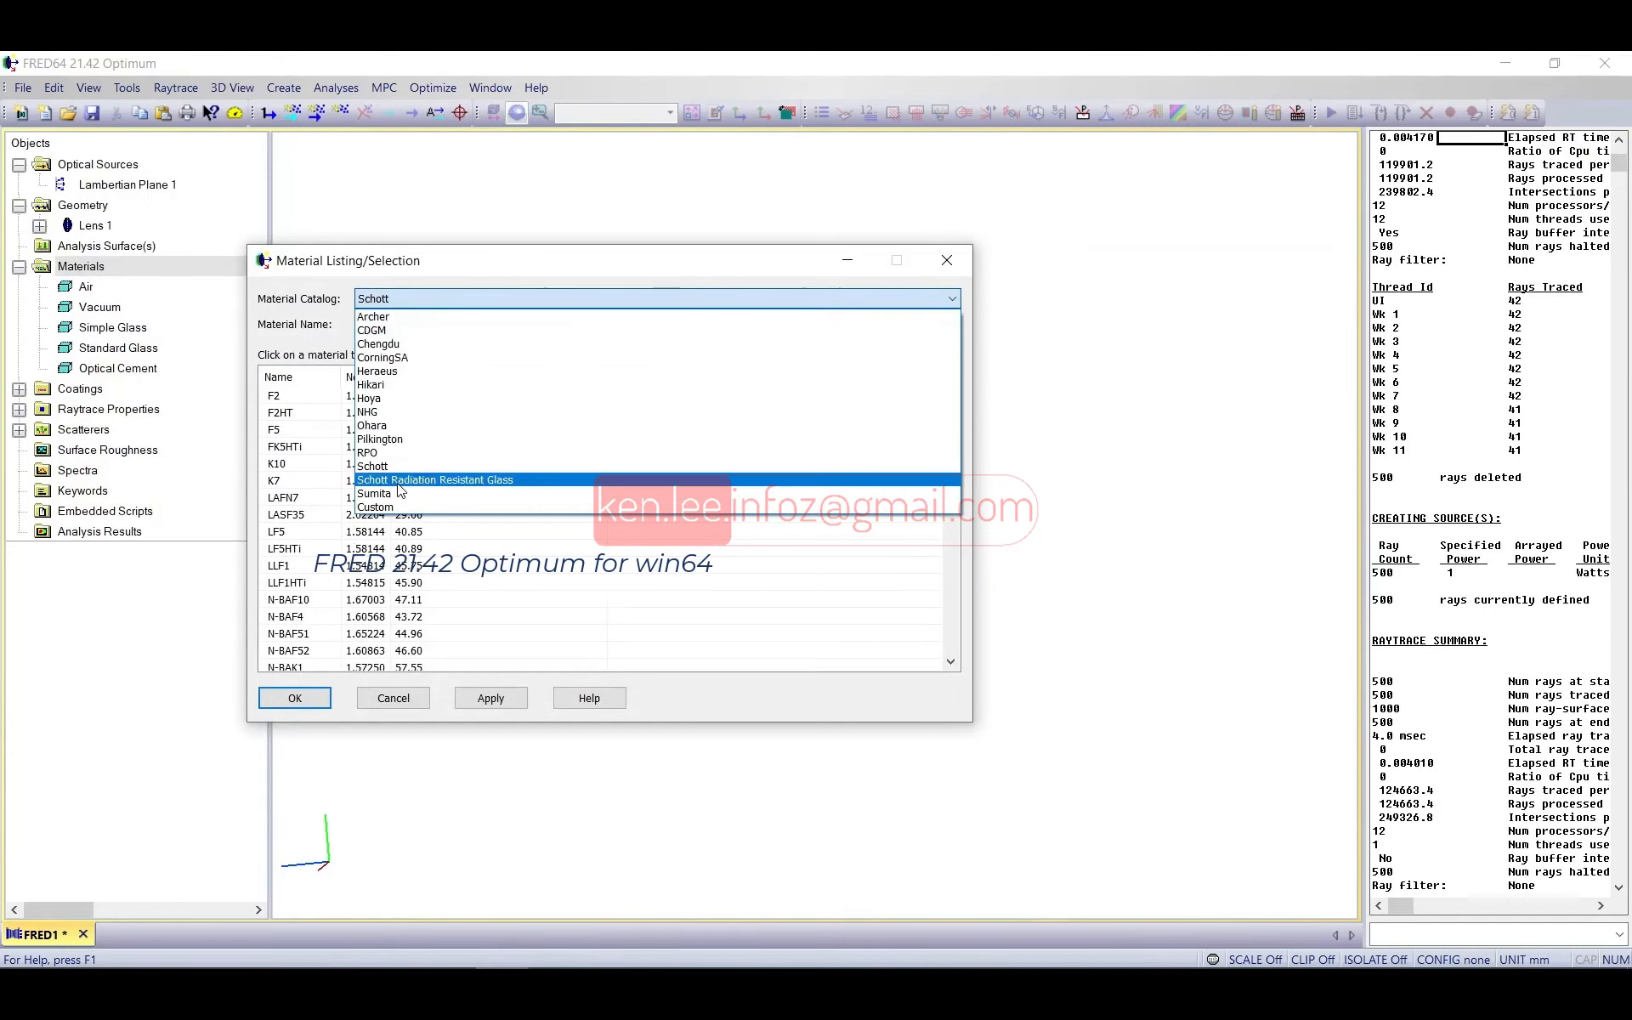
pyautogui.click(303, 610)
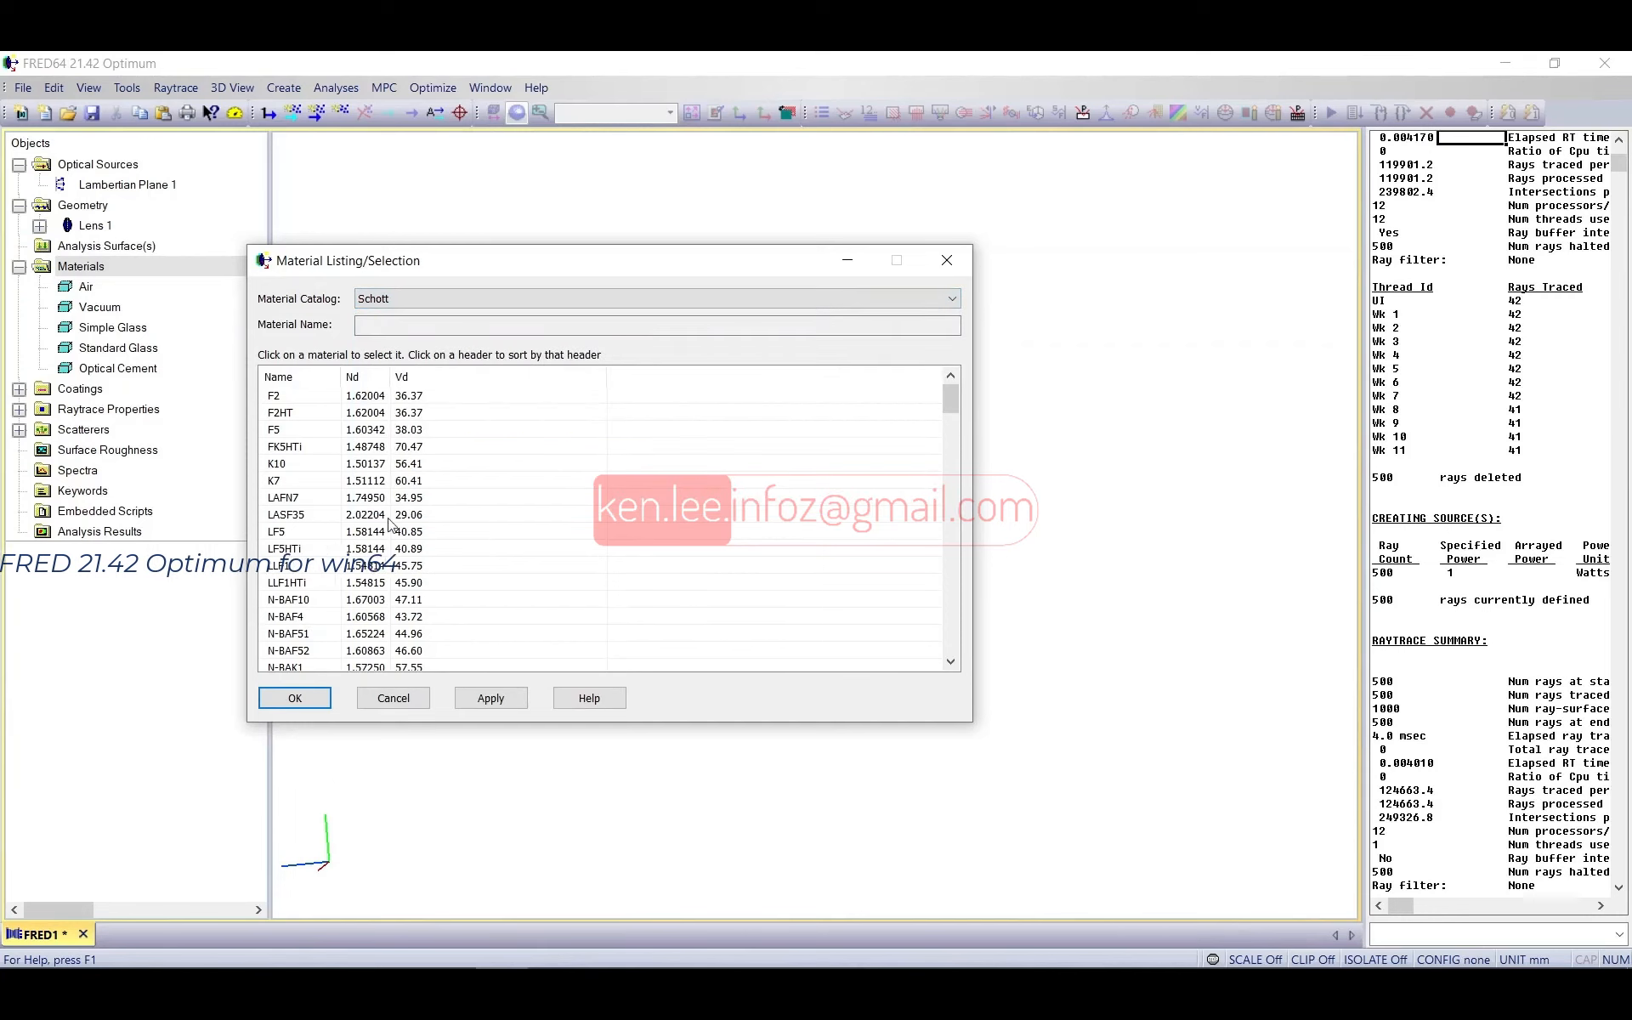
pyautogui.moveTo(950, 399); pyautogui.dragTo(697, 459)
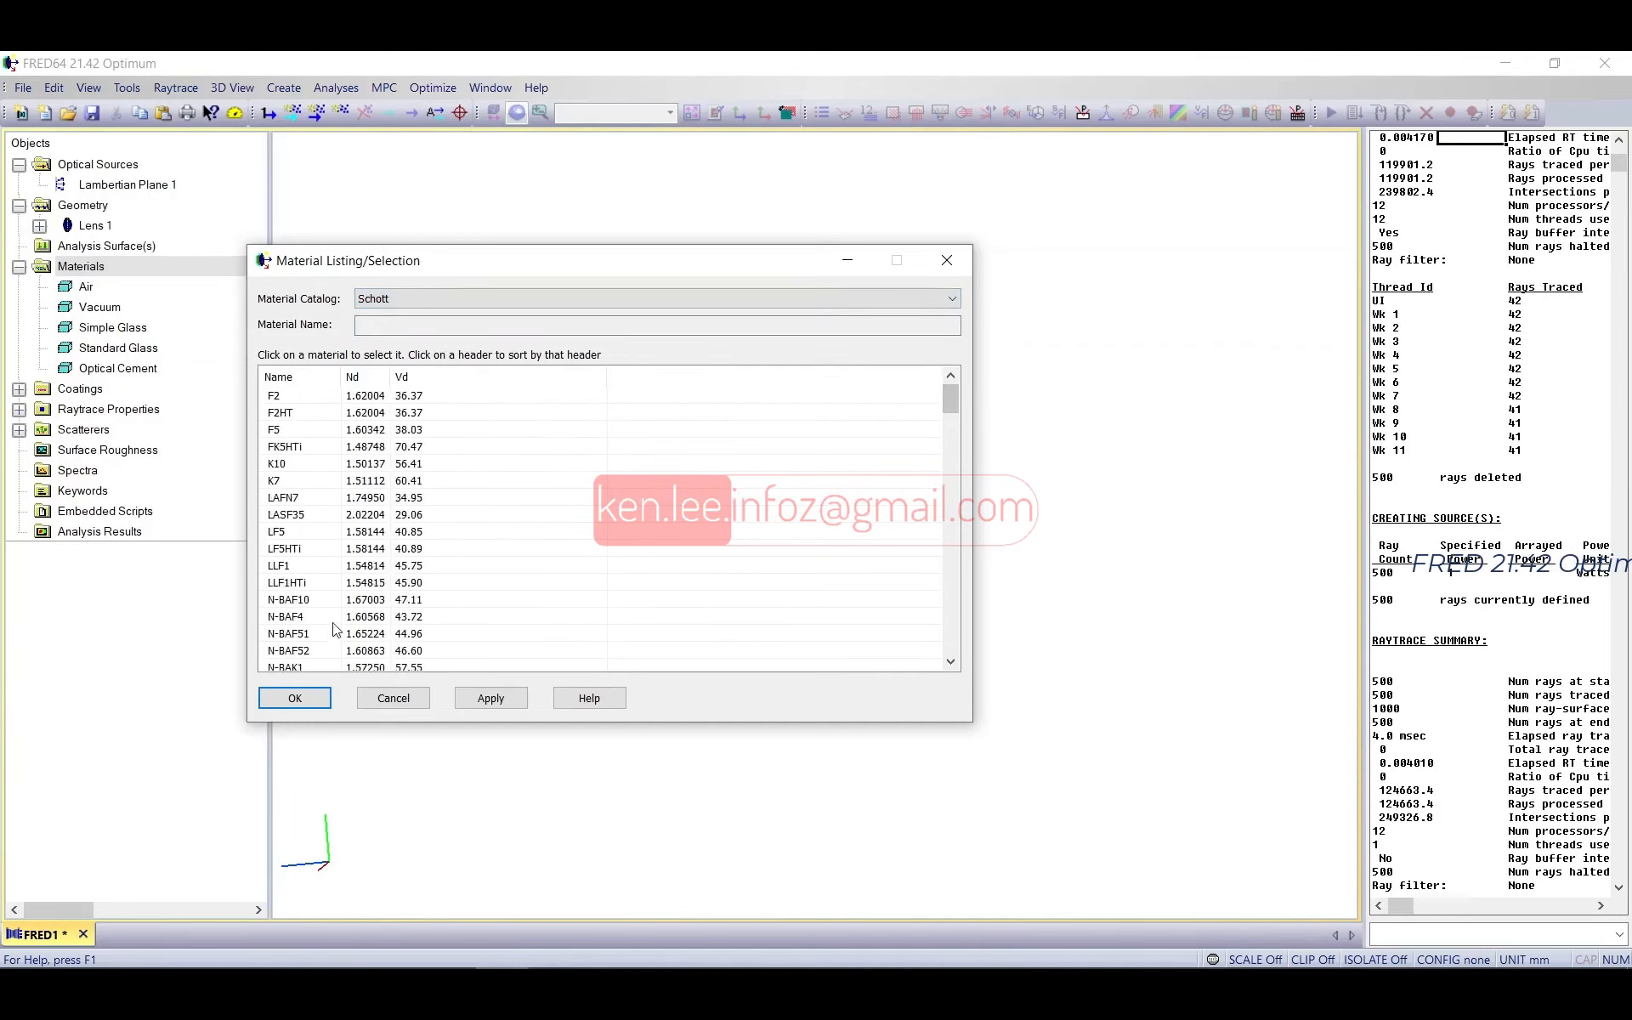
pyautogui.scroll(-15, 423, 451)
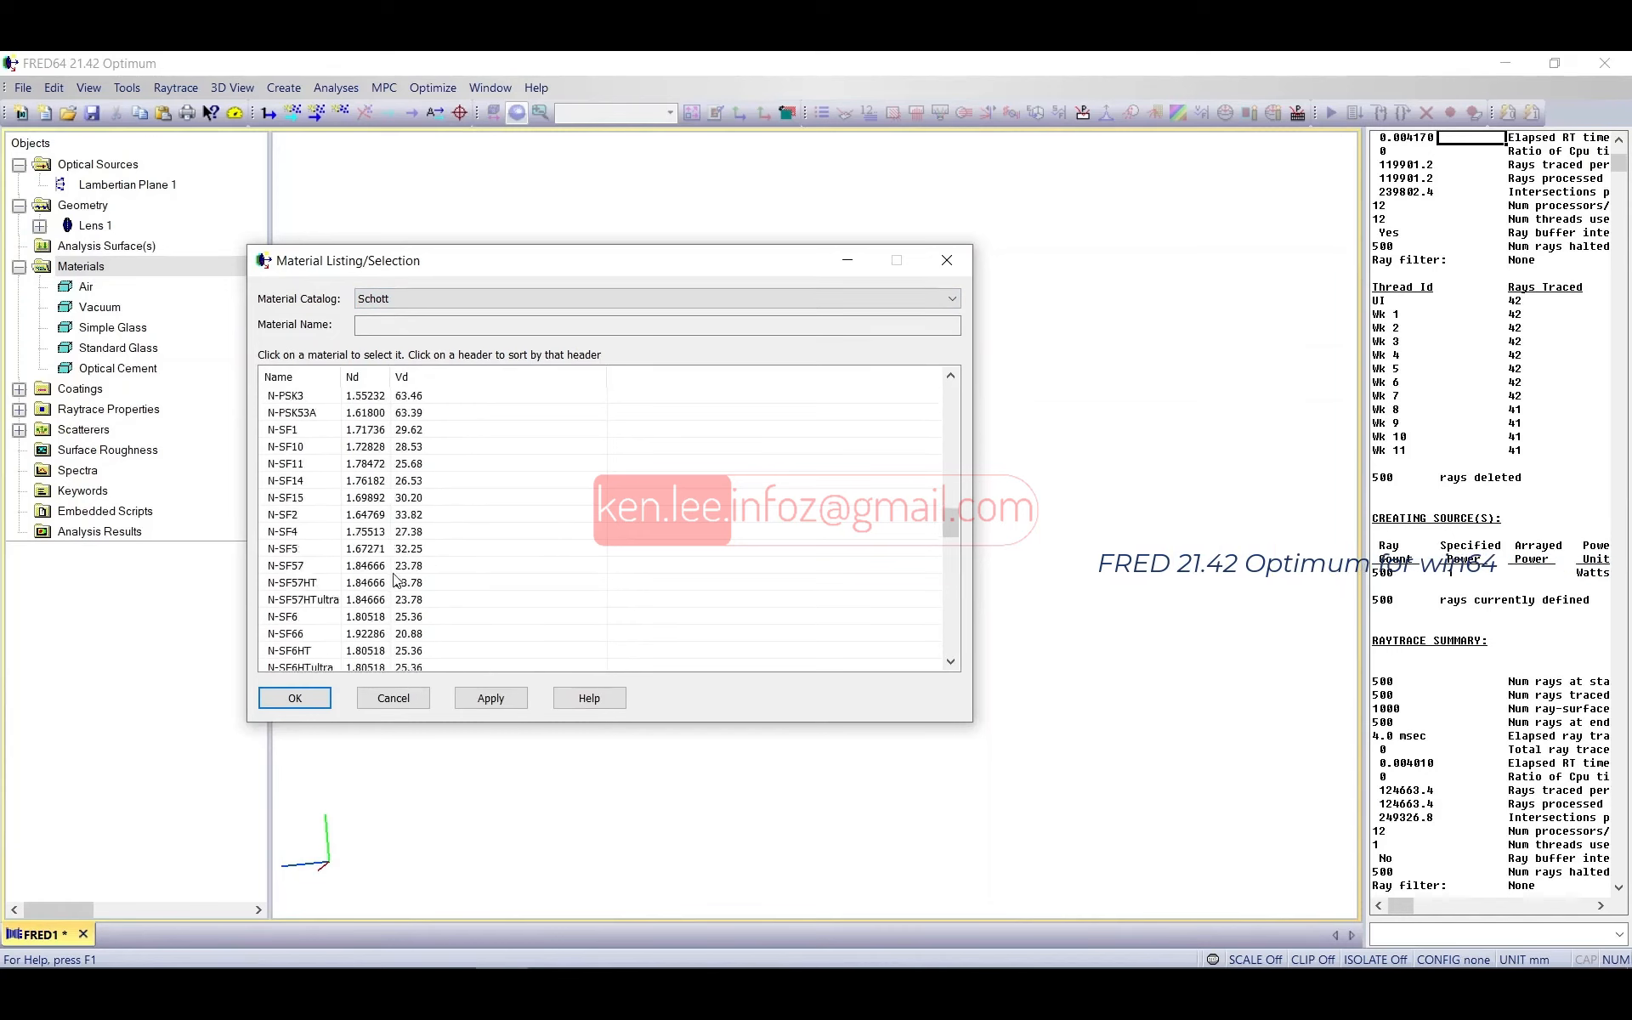
pyautogui.click(378, 698)
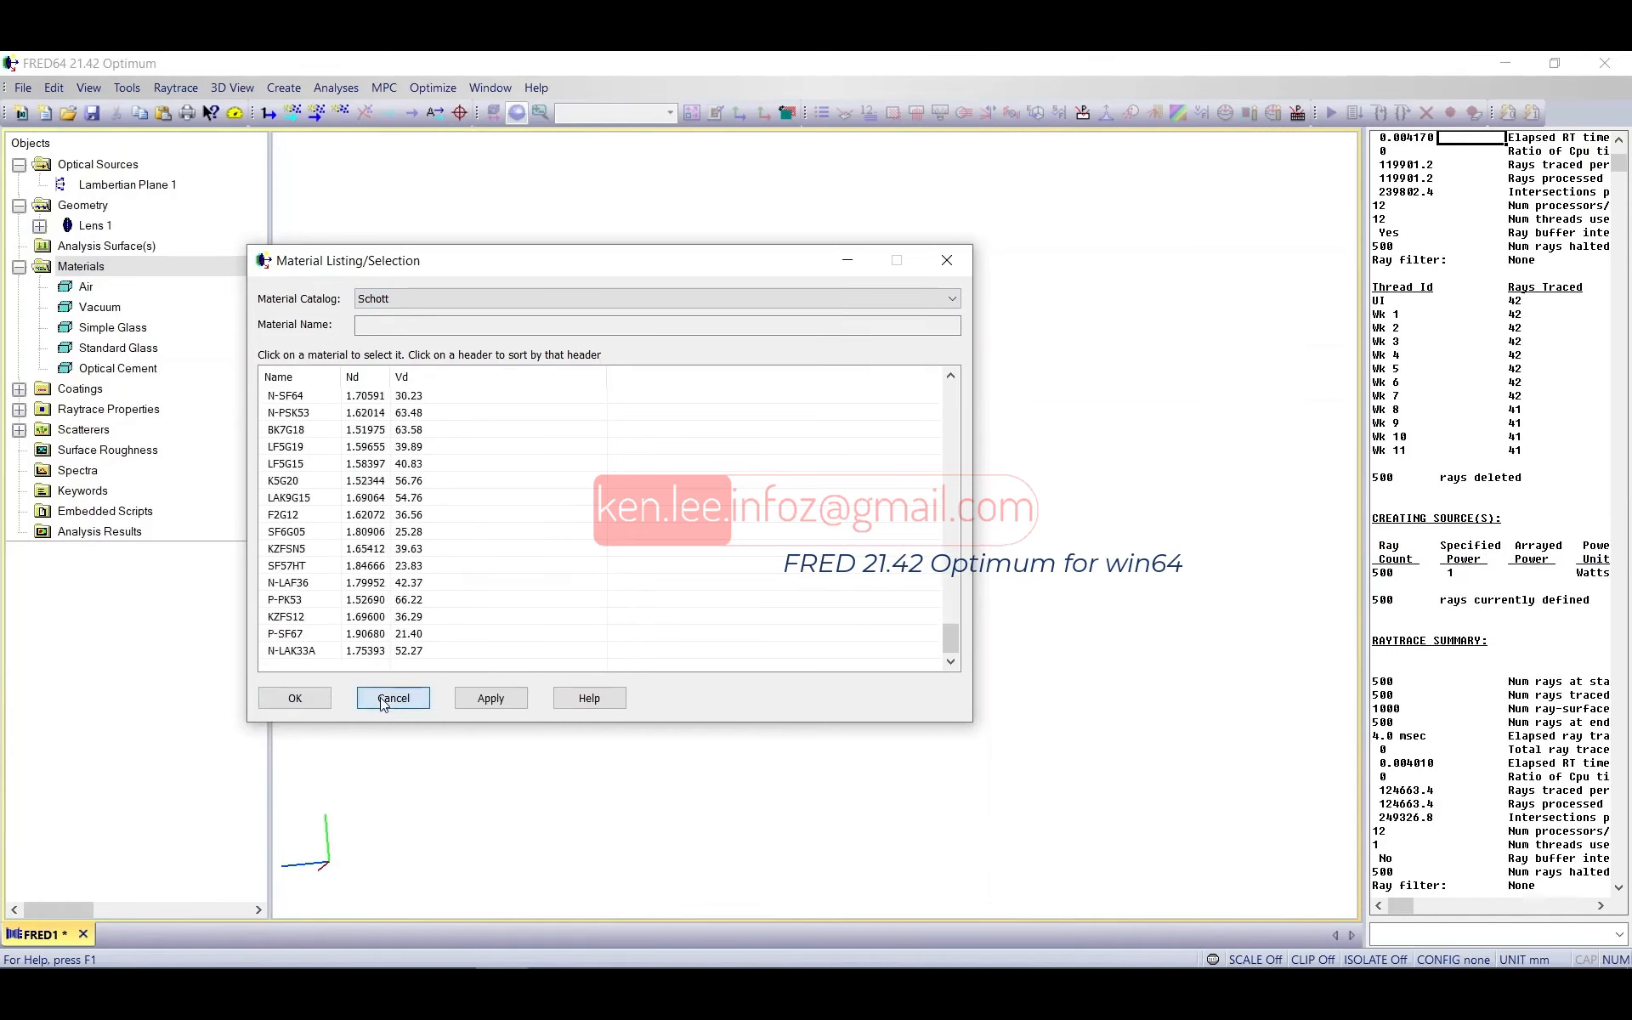
pyautogui.moveTo(477, 399)
pyautogui.mouseDown()
pyautogui.moveTo(561, 404)
pyautogui.moveTo(597, 470)
pyautogui.moveTo(578, 425)
pyautogui.moveTo(466, 385)
pyautogui.mouseUp()
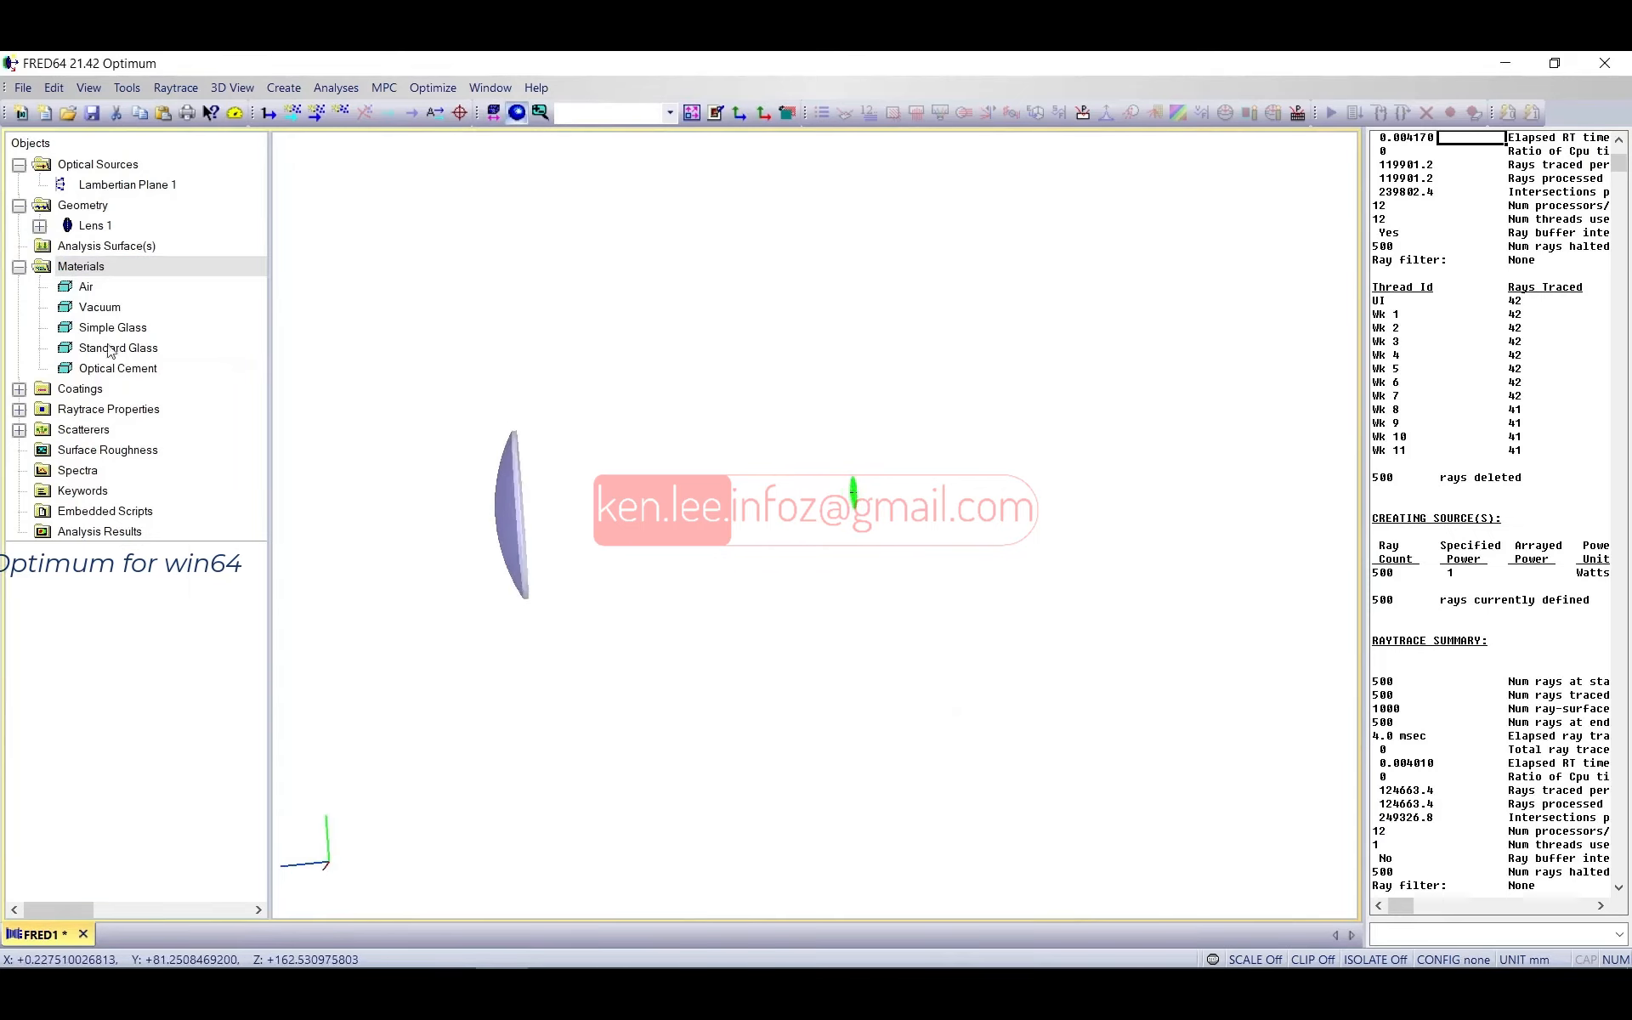
# Step: Select Lens 1 and expand the Coatings folder to list the available coatings
pyautogui.click(97, 268)
pyautogui.click(87, 208)
pyautogui.click(88, 225)
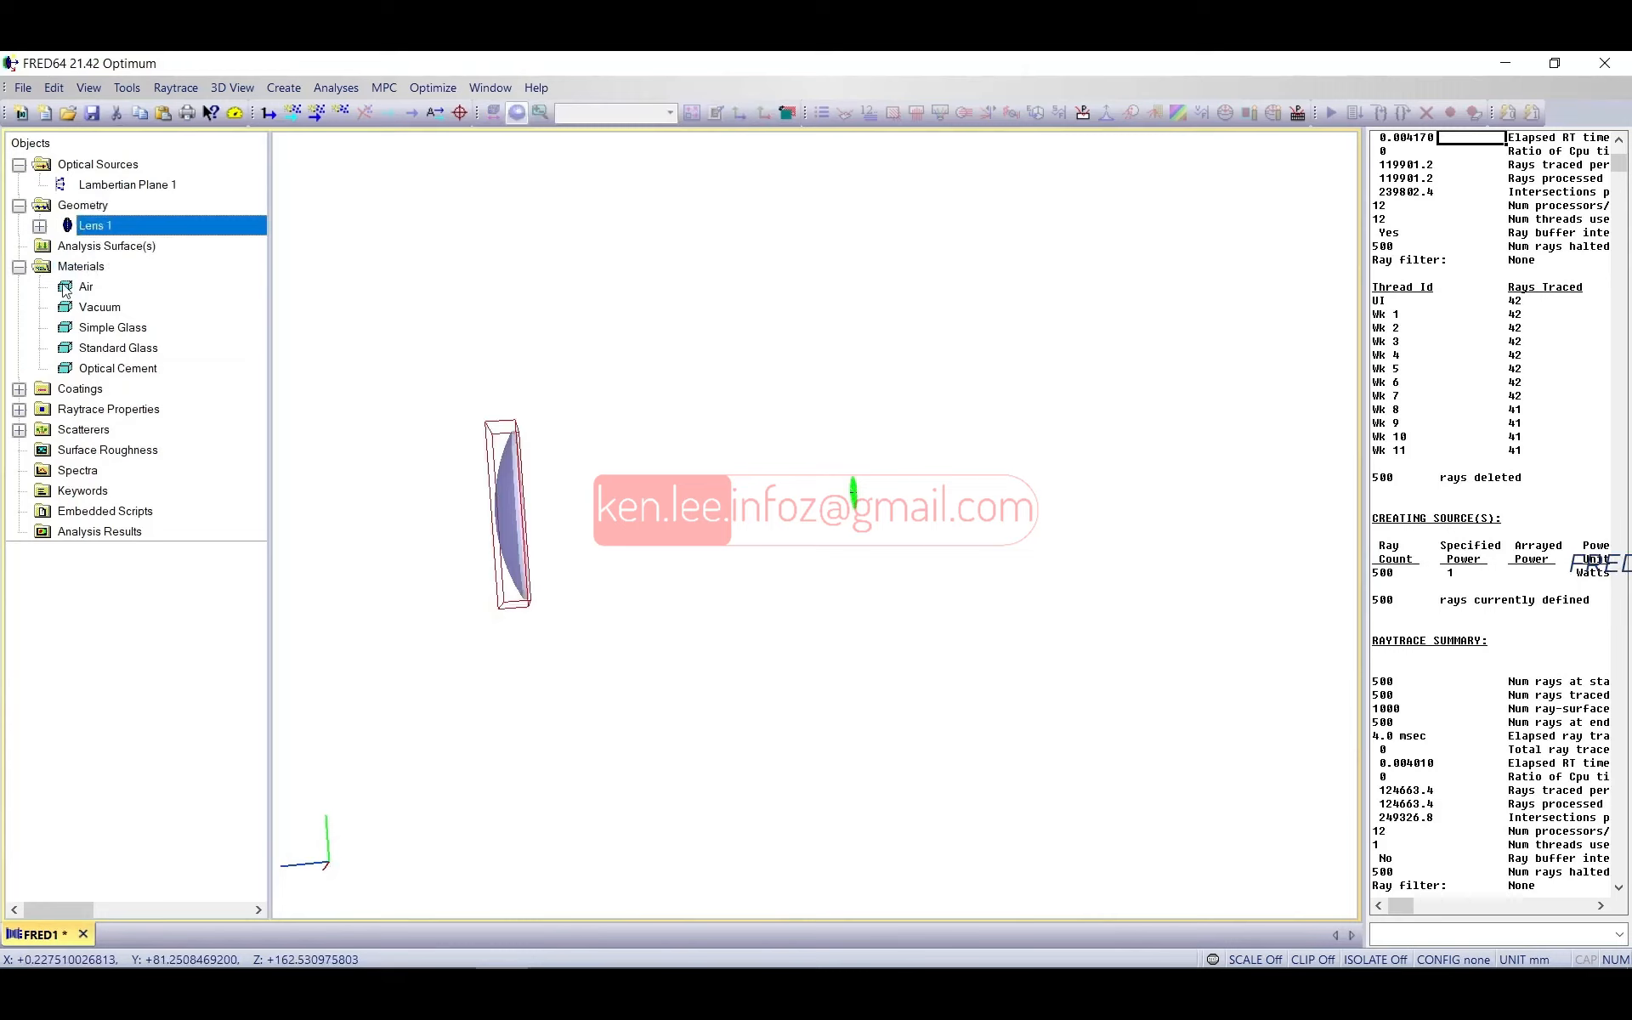
pyautogui.click(19, 388)
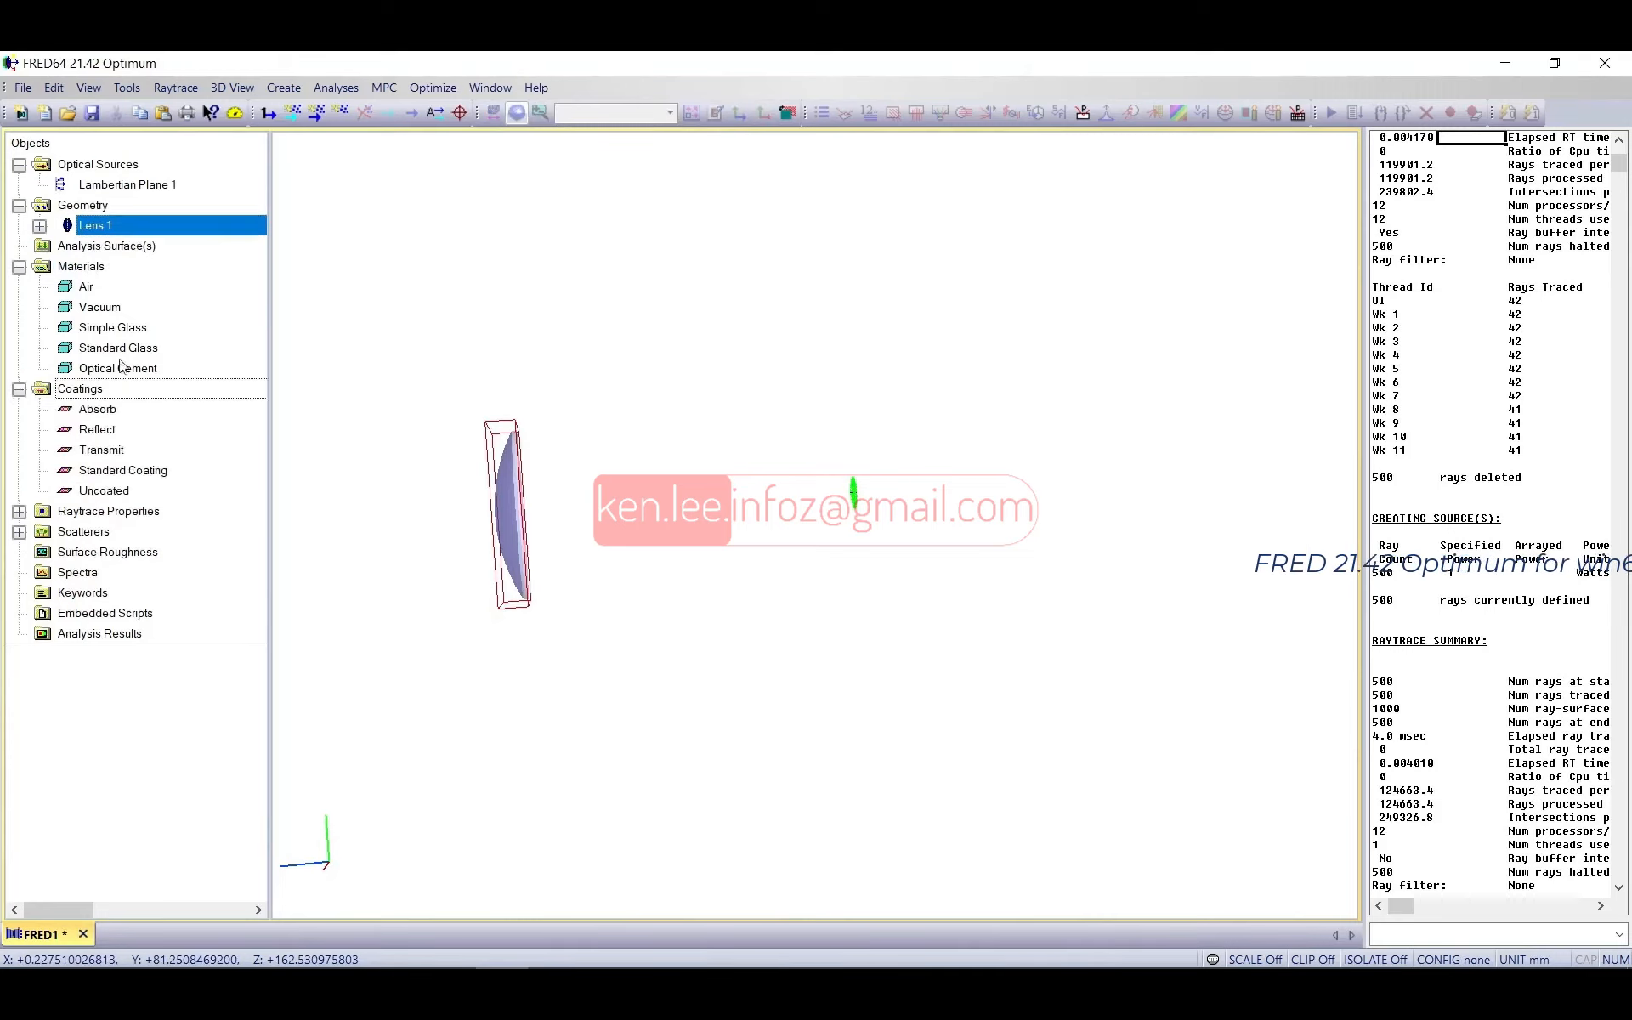
# Step: Examine the Transmit coating's description and its sampled reflection and transmission coefficients
pyautogui.click(121, 451)
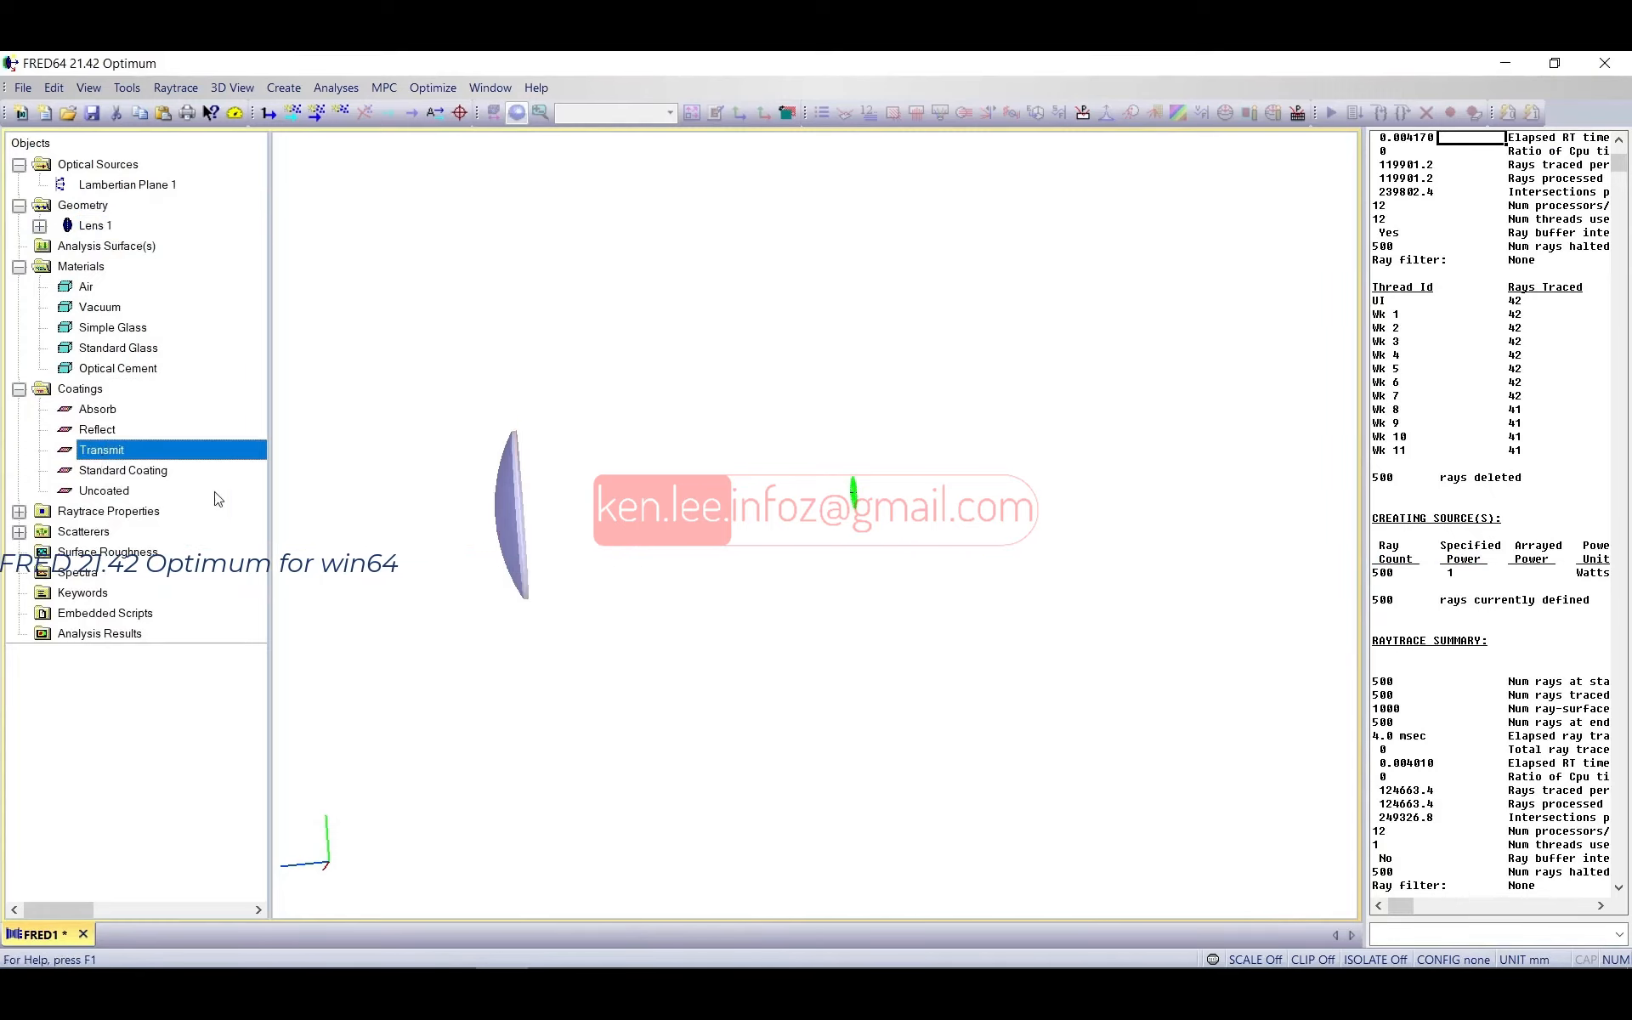
pyautogui.moveTo(266, 474); pyautogui.dragTo(370, 473)
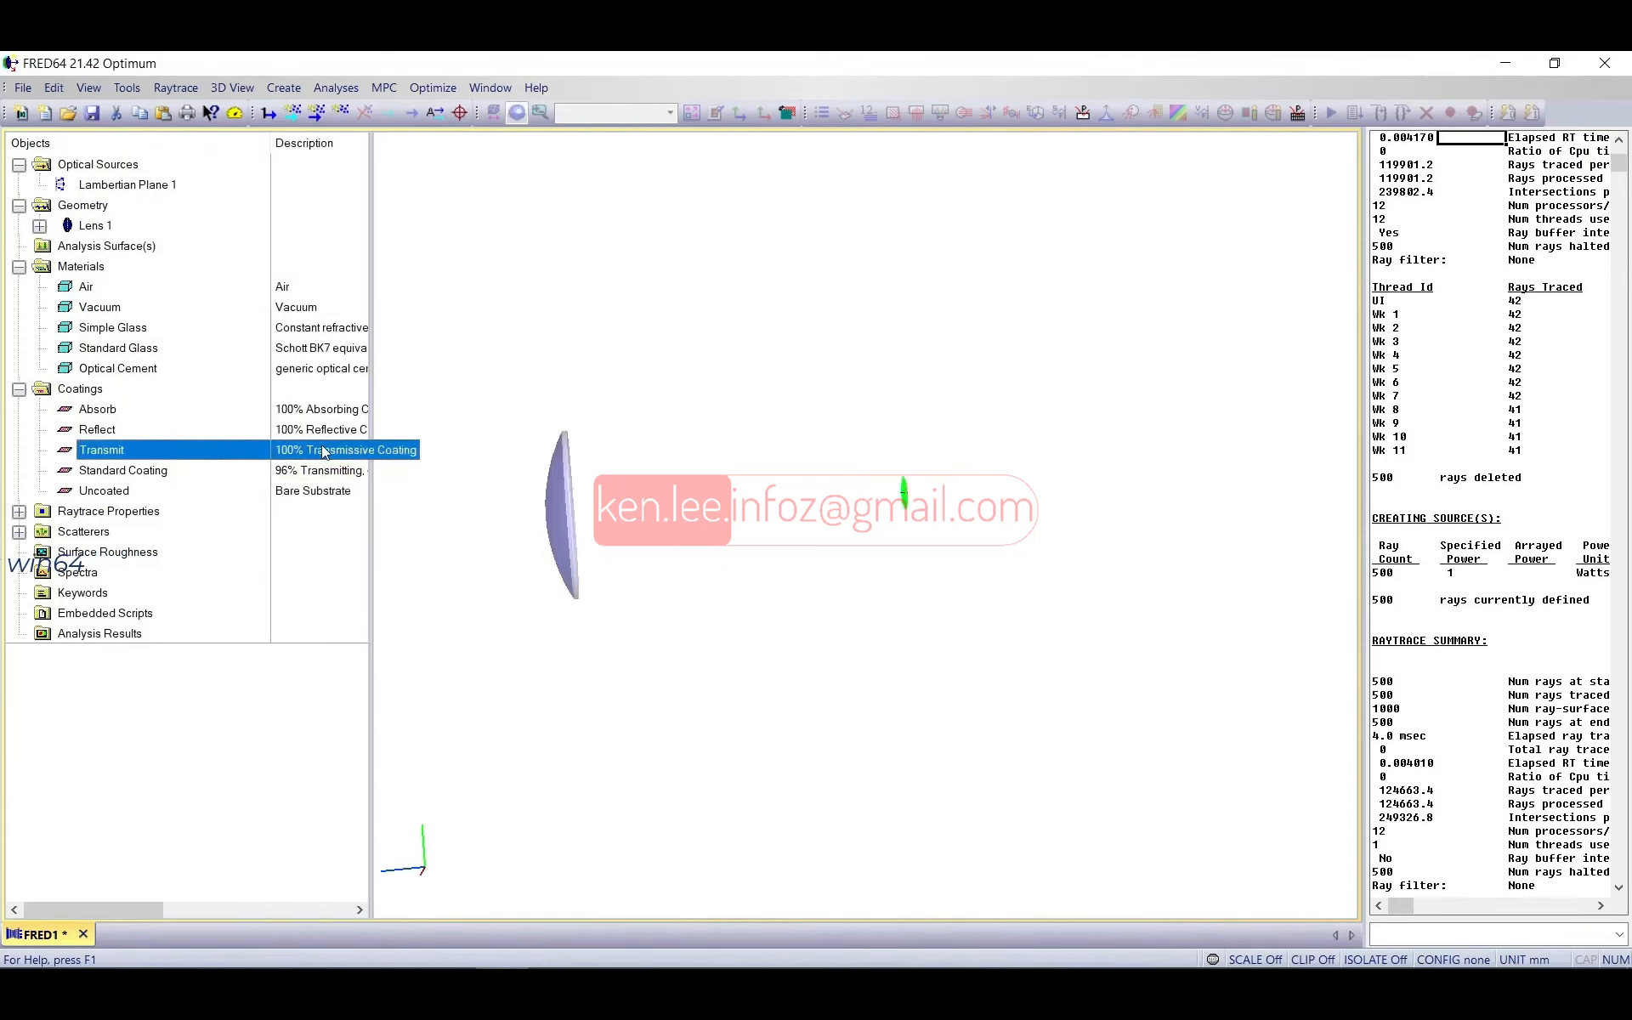
pyautogui.doubleClick(141, 456)
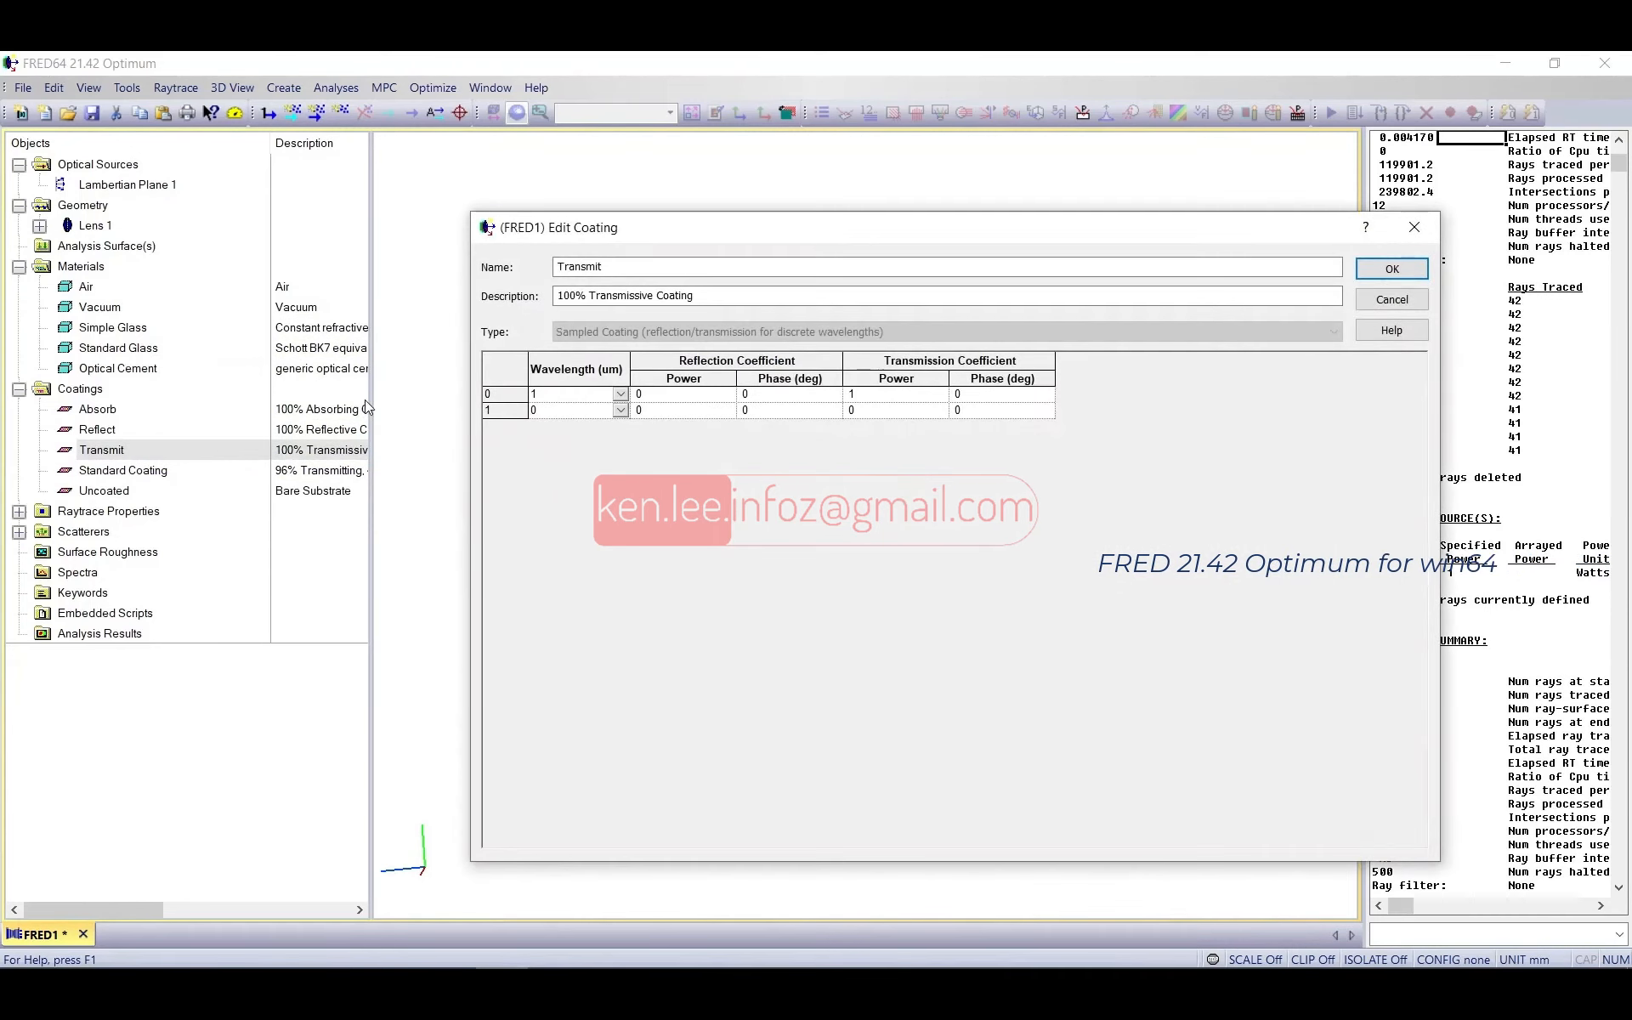
pyautogui.moveTo(706, 295); pyautogui.dragTo(552, 295)
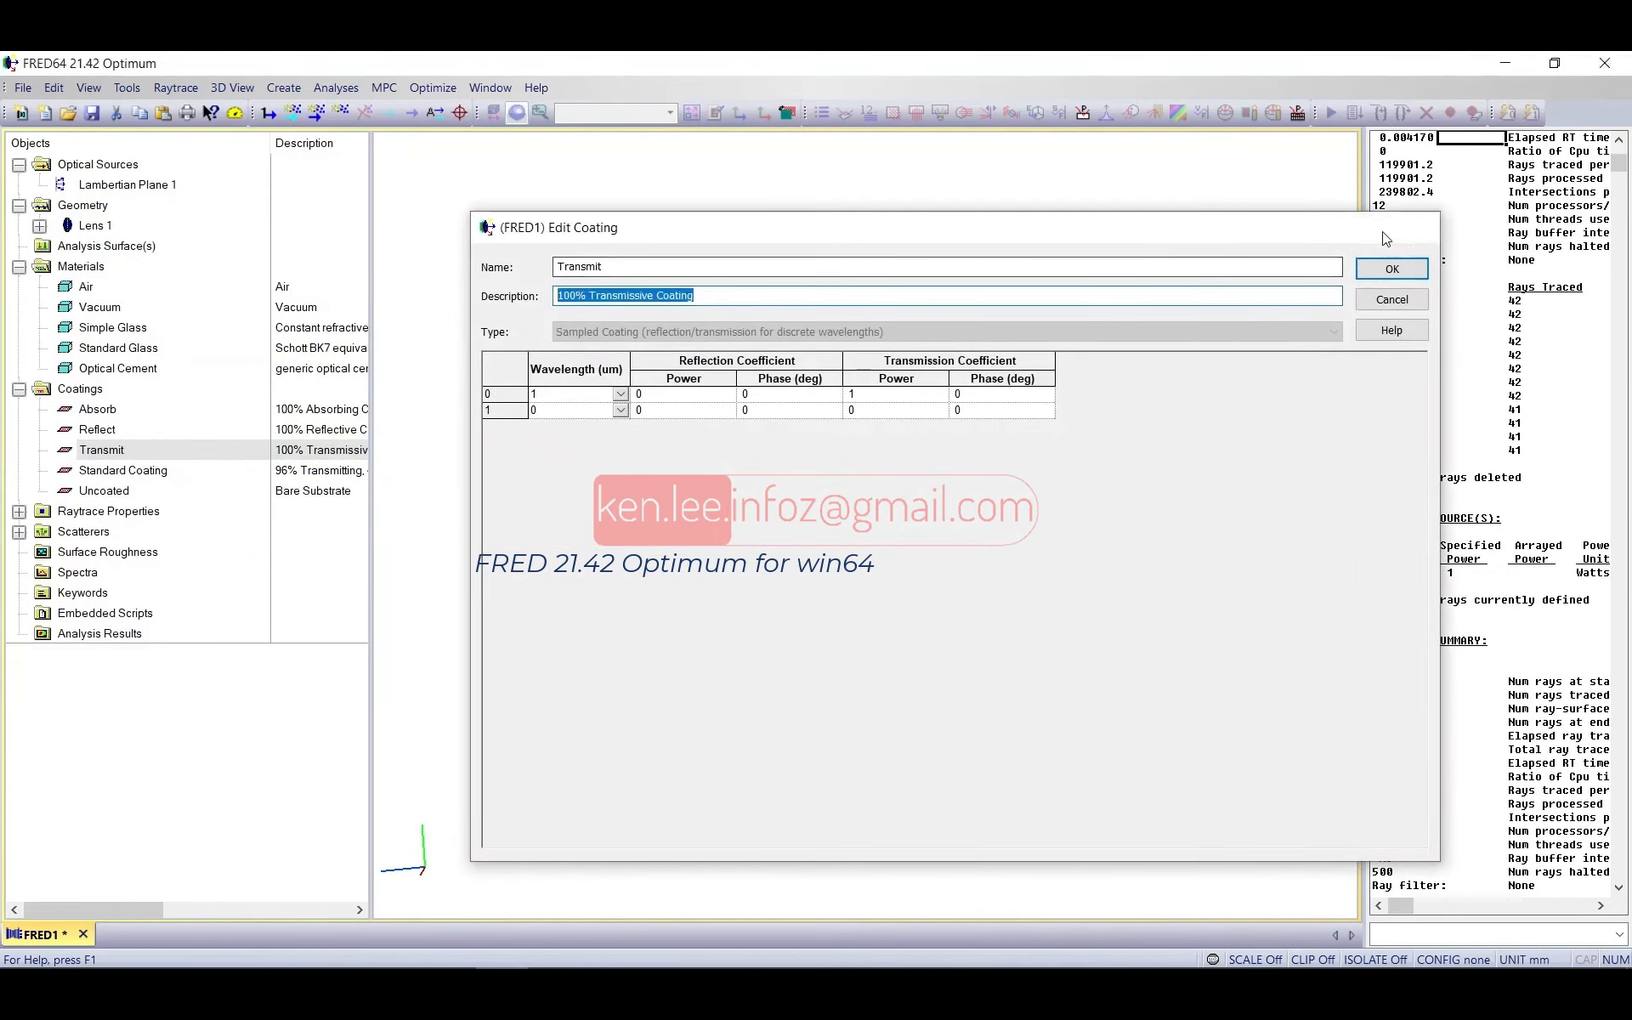
pyautogui.click(1392, 269)
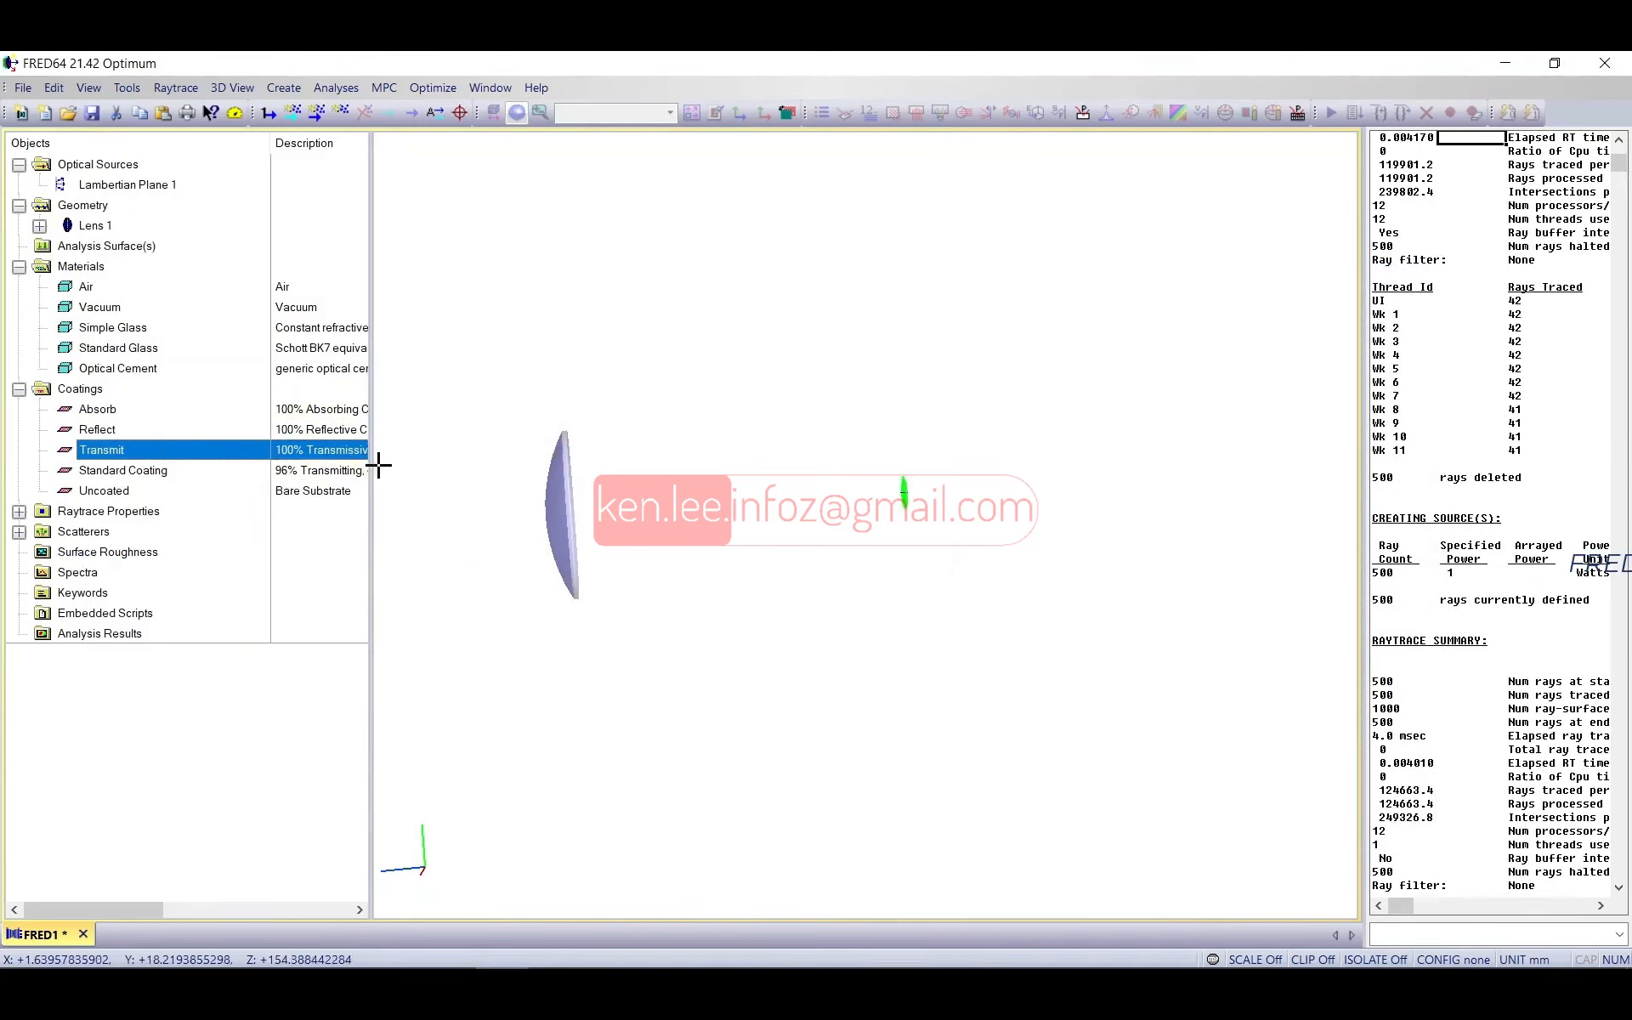
pyautogui.moveTo(373, 466); pyautogui.dragTo(269, 451)
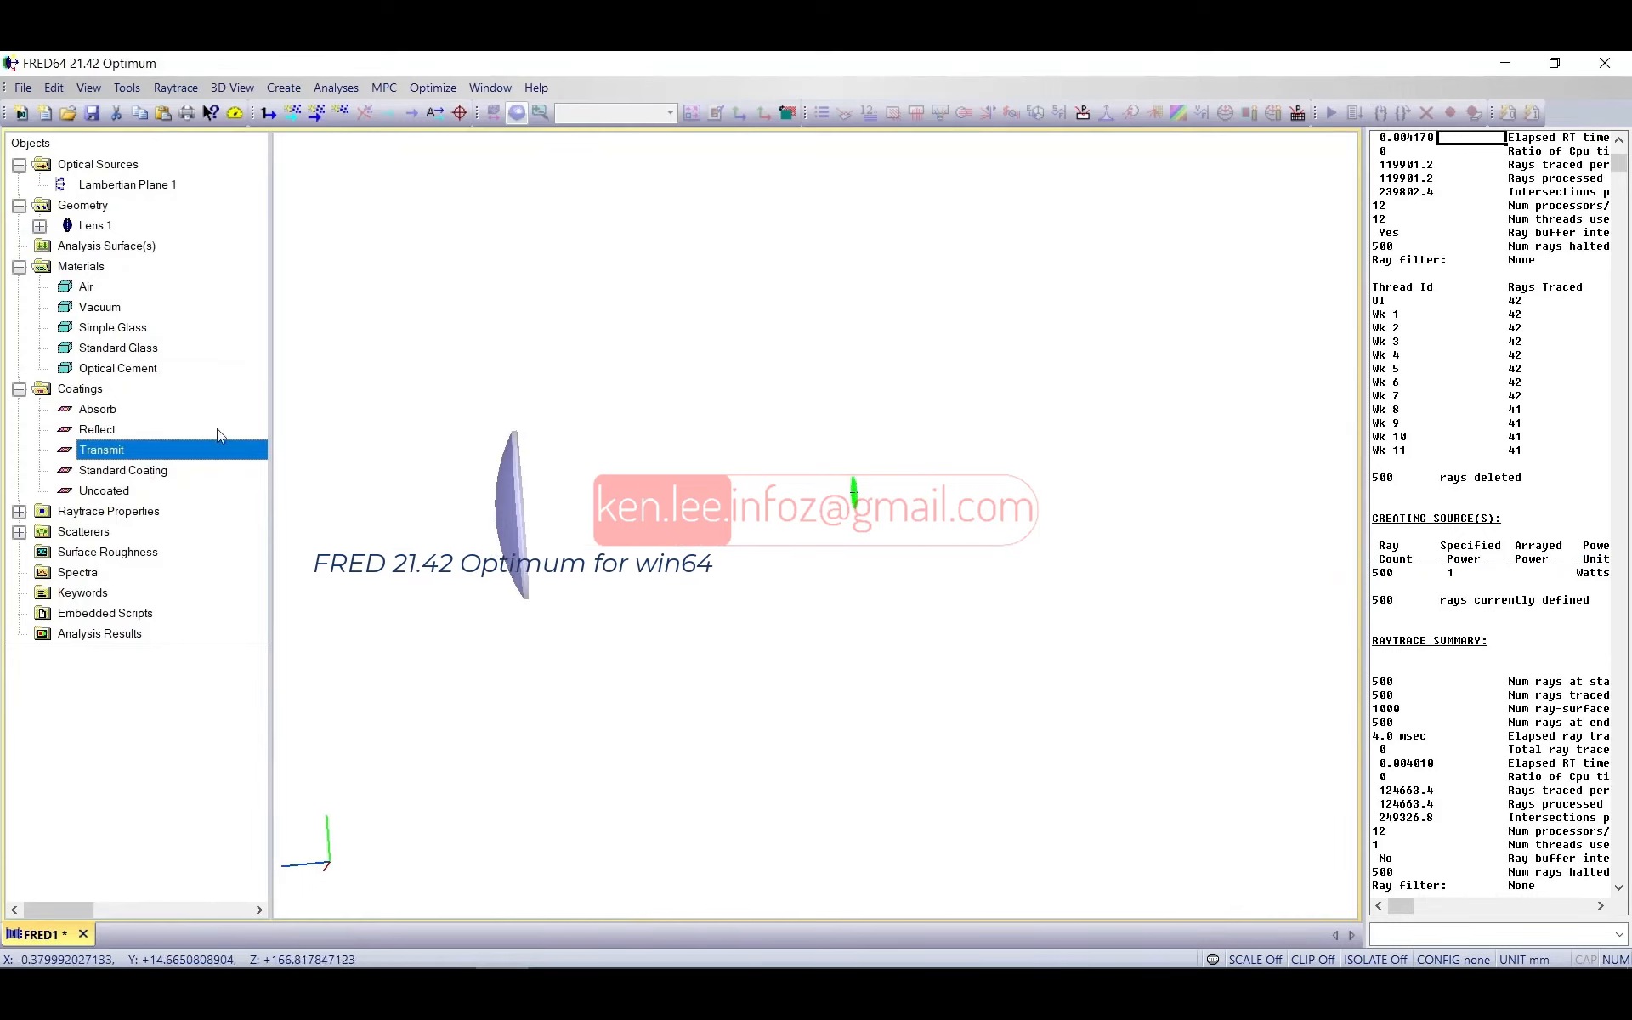
# Step: Try the Reflect coating on Lens 1, and trace and render all sources
pyautogui.click(39, 227)
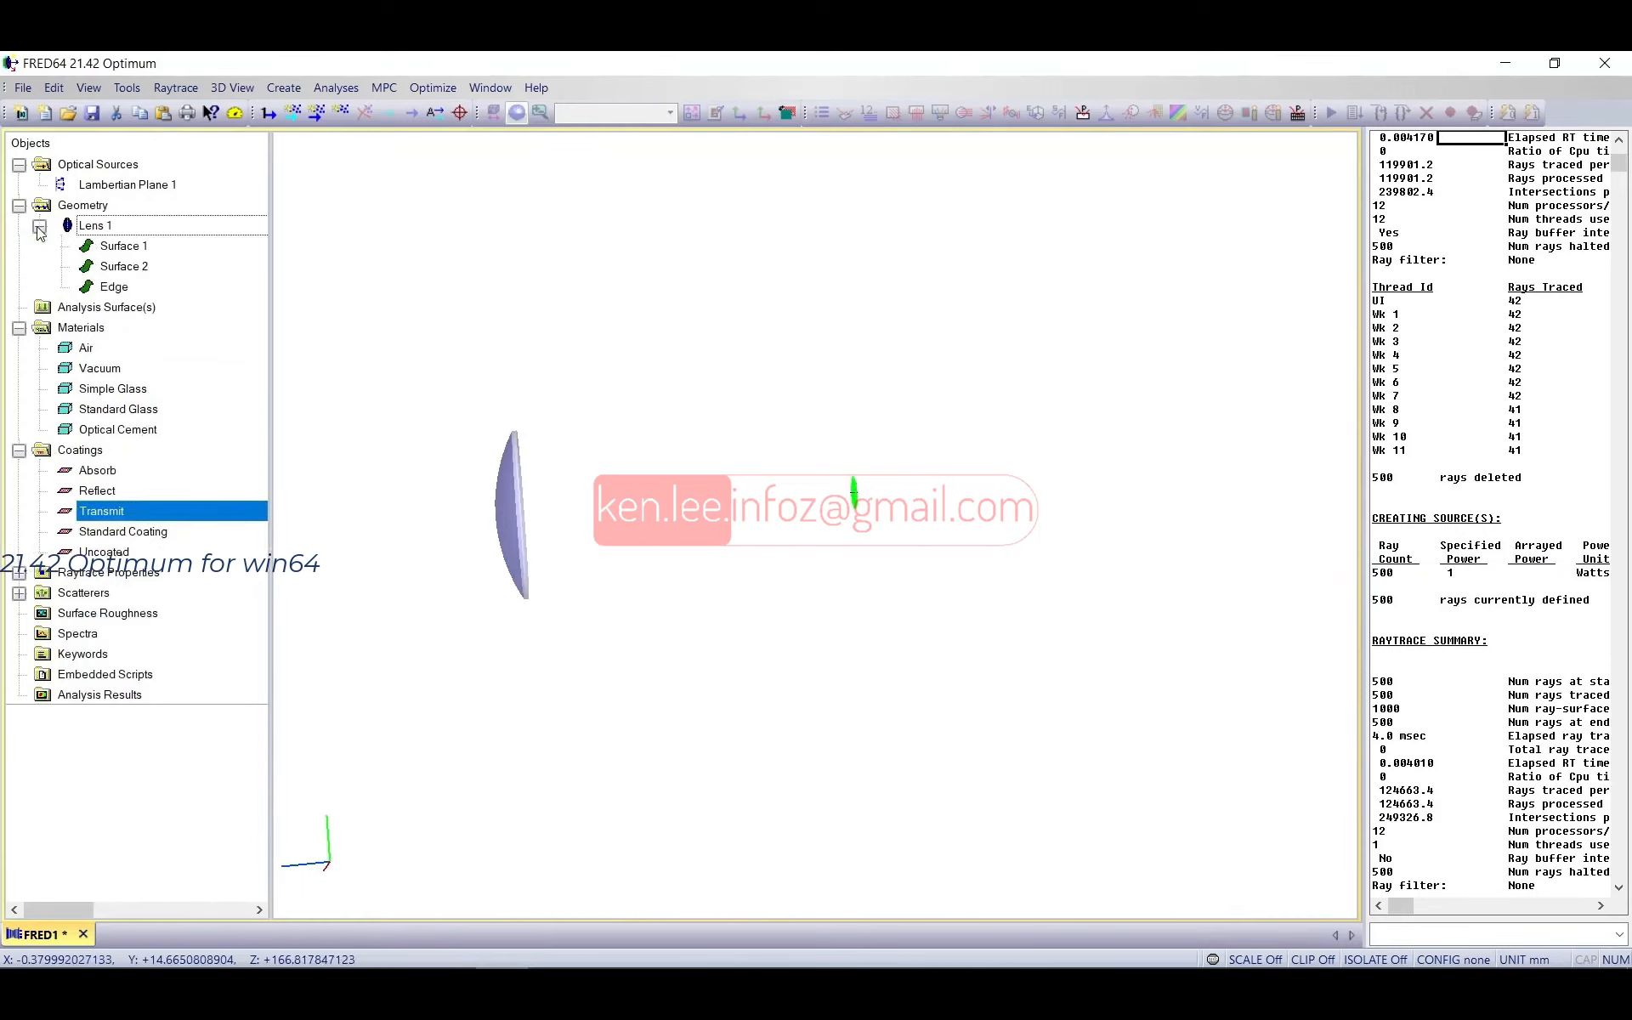
pyautogui.click(101, 491)
pyautogui.click(101, 471)
pyautogui.click(103, 510)
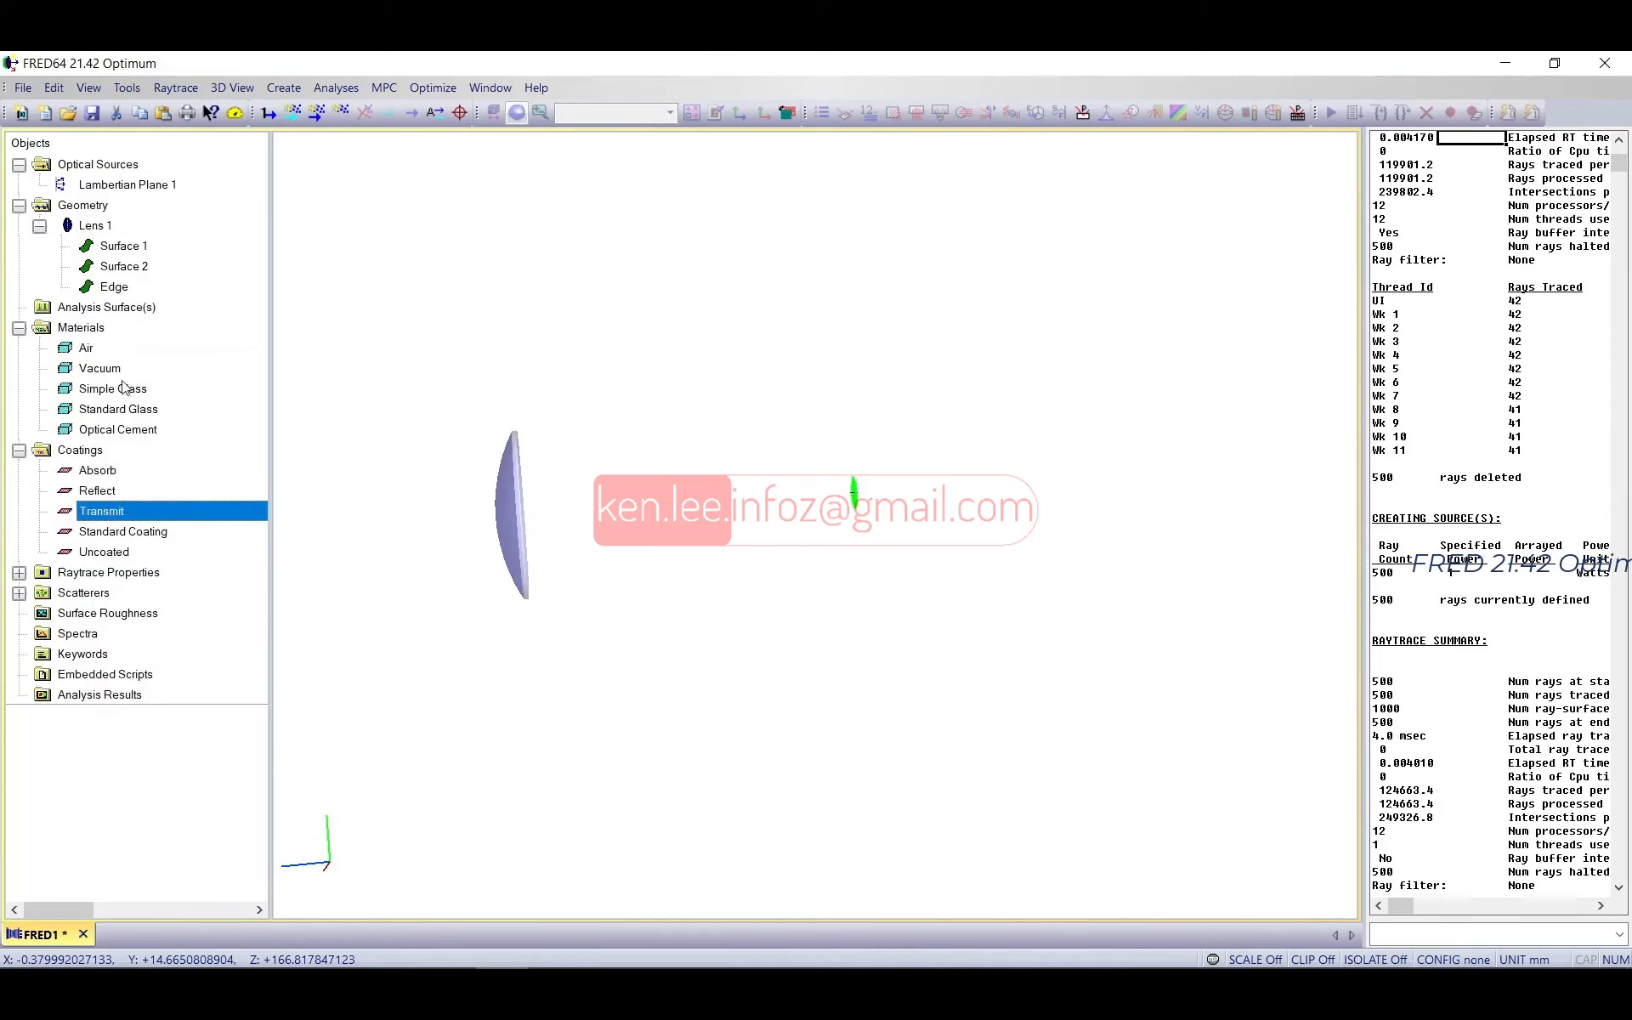
pyautogui.click(123, 245)
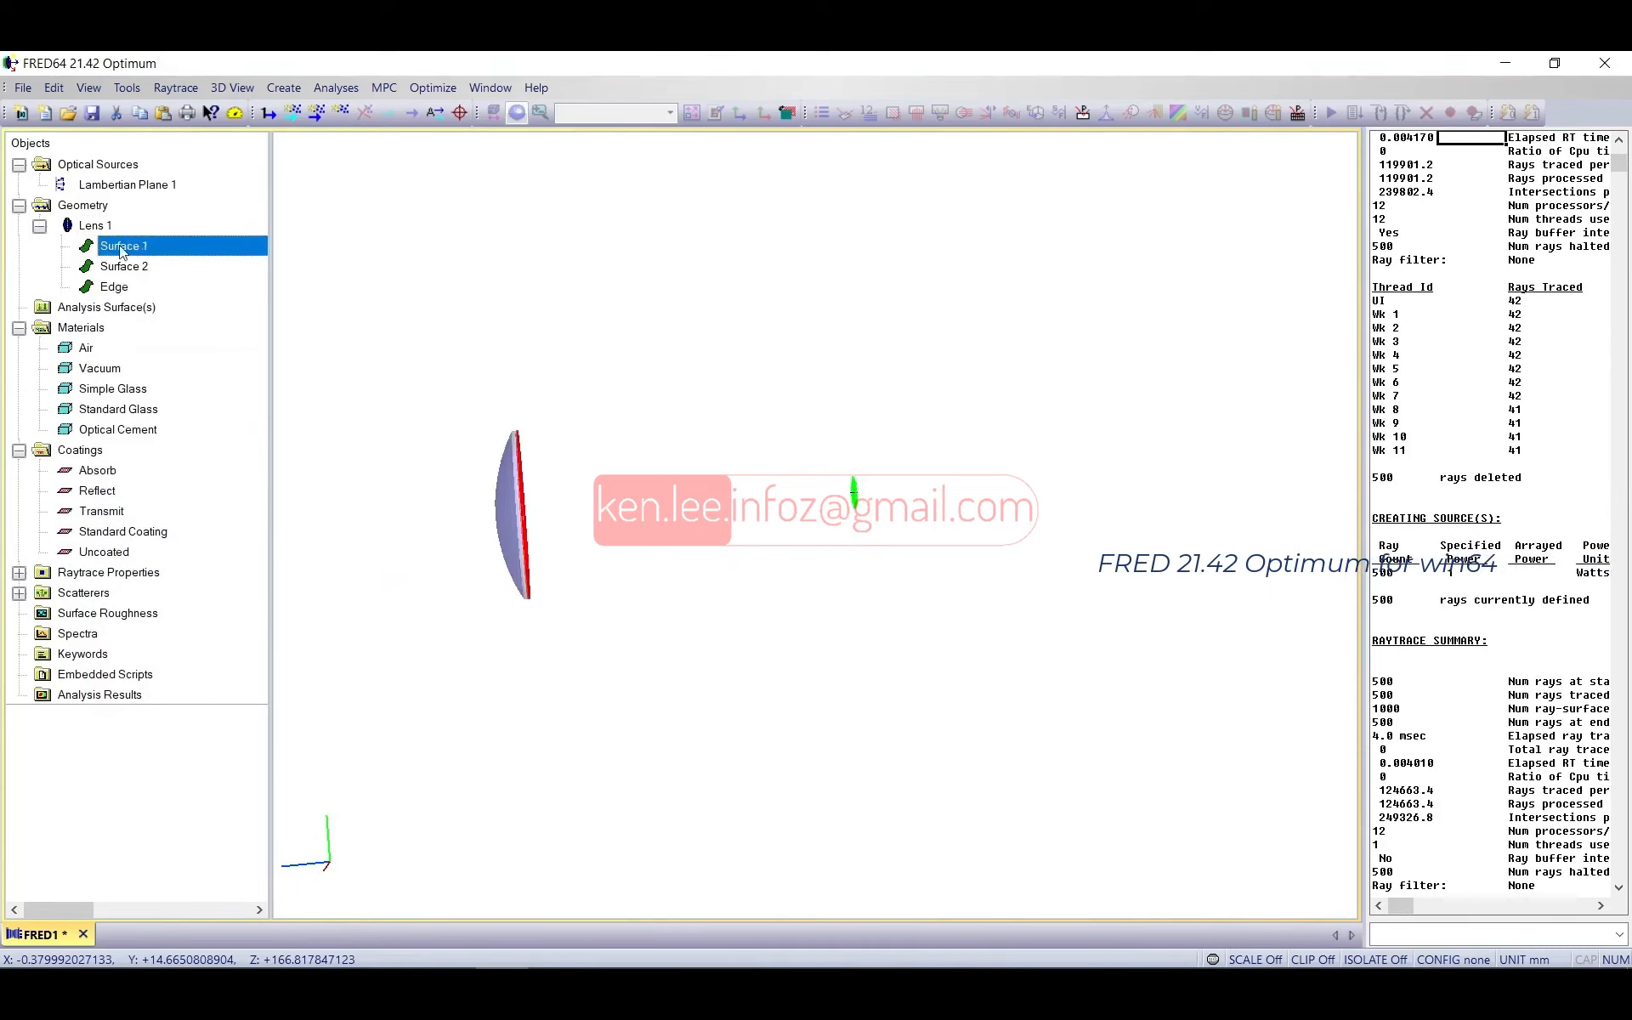
pyautogui.click(123, 266)
pyautogui.click(119, 511)
pyautogui.moveTo(100, 491)
pyautogui.mouseDown()
pyautogui.moveTo(111, 330)
pyautogui.moveTo(141, 264)
pyautogui.moveTo(136, 287)
pyautogui.mouseUp()
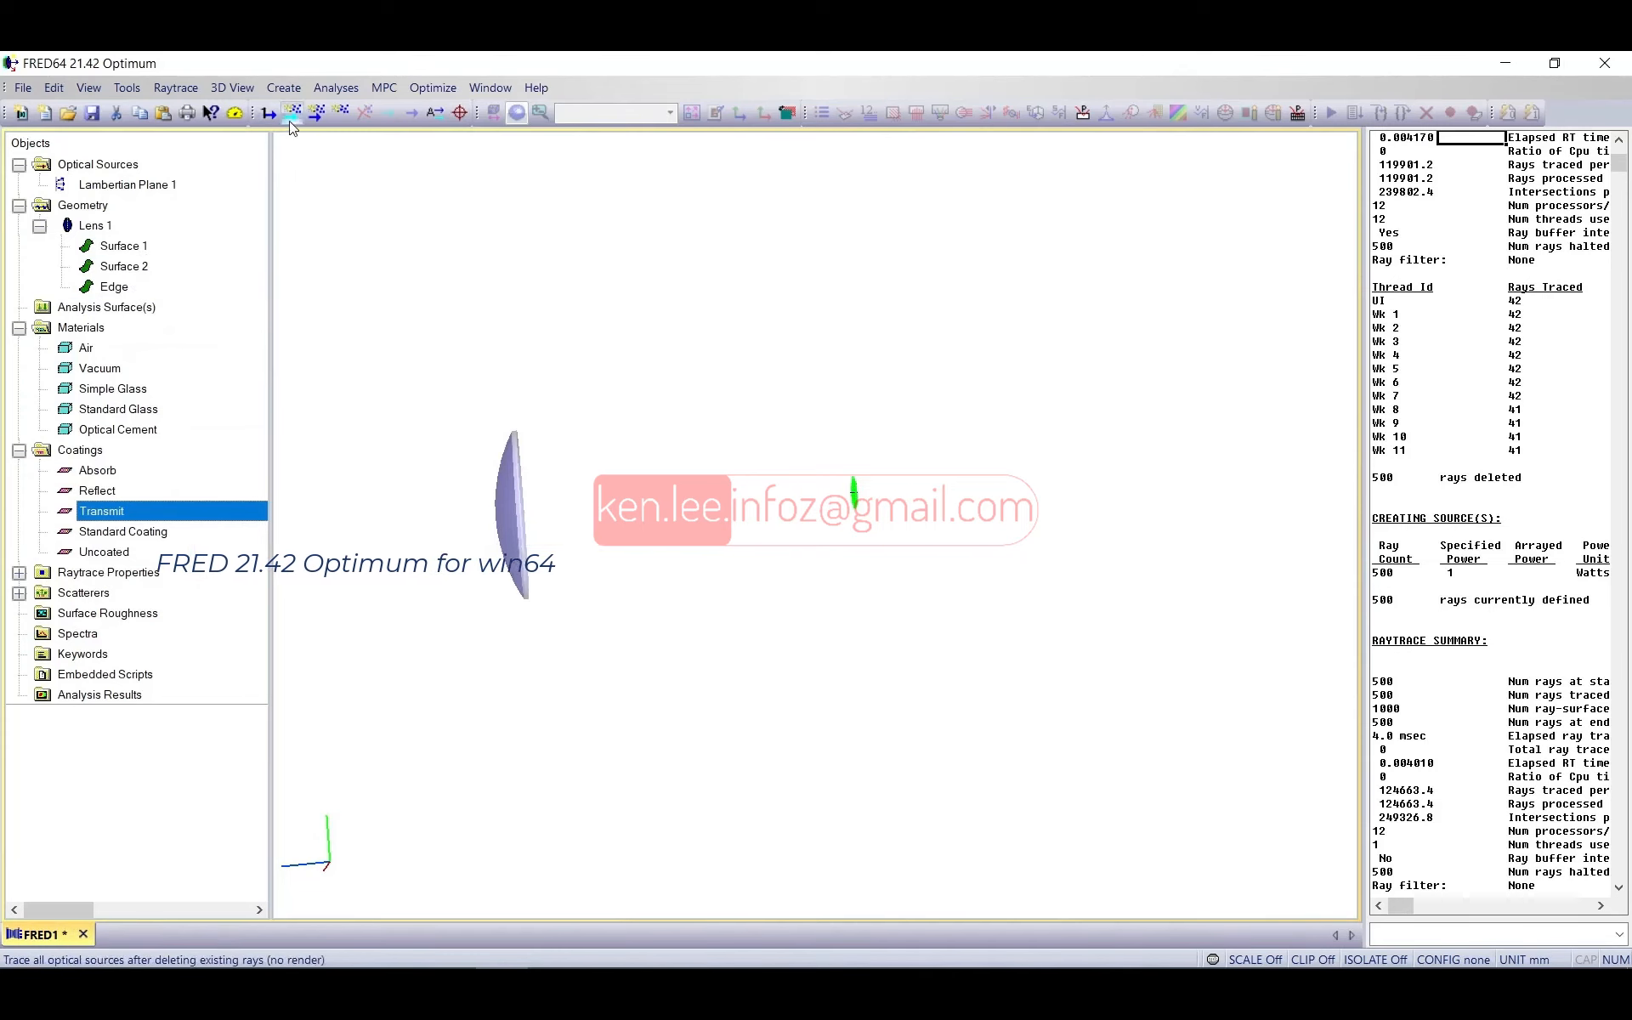
pyautogui.click(316, 114)
pyautogui.moveTo(701, 552)
pyautogui.mouseDown()
pyautogui.moveTo(619, 575)
pyautogui.moveTo(728, 557)
pyautogui.mouseUp()
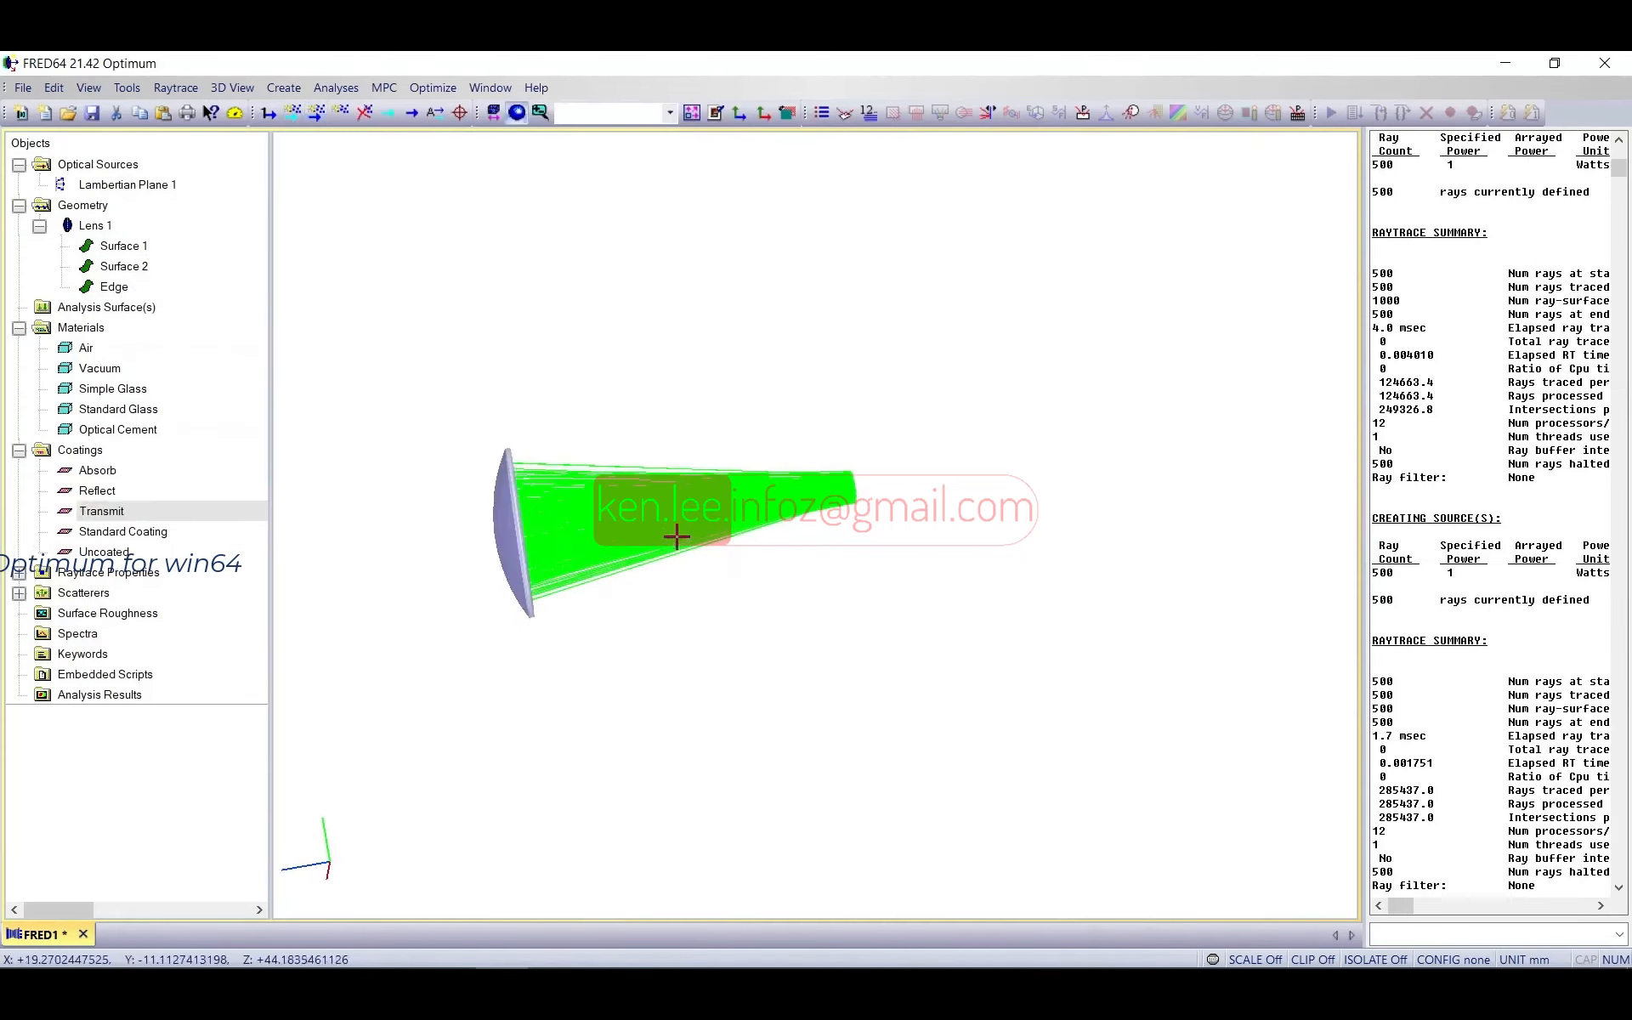
# Step: Assign the Transmit coating to Lens 1, and trace and render all sources again
pyautogui.click(112, 493)
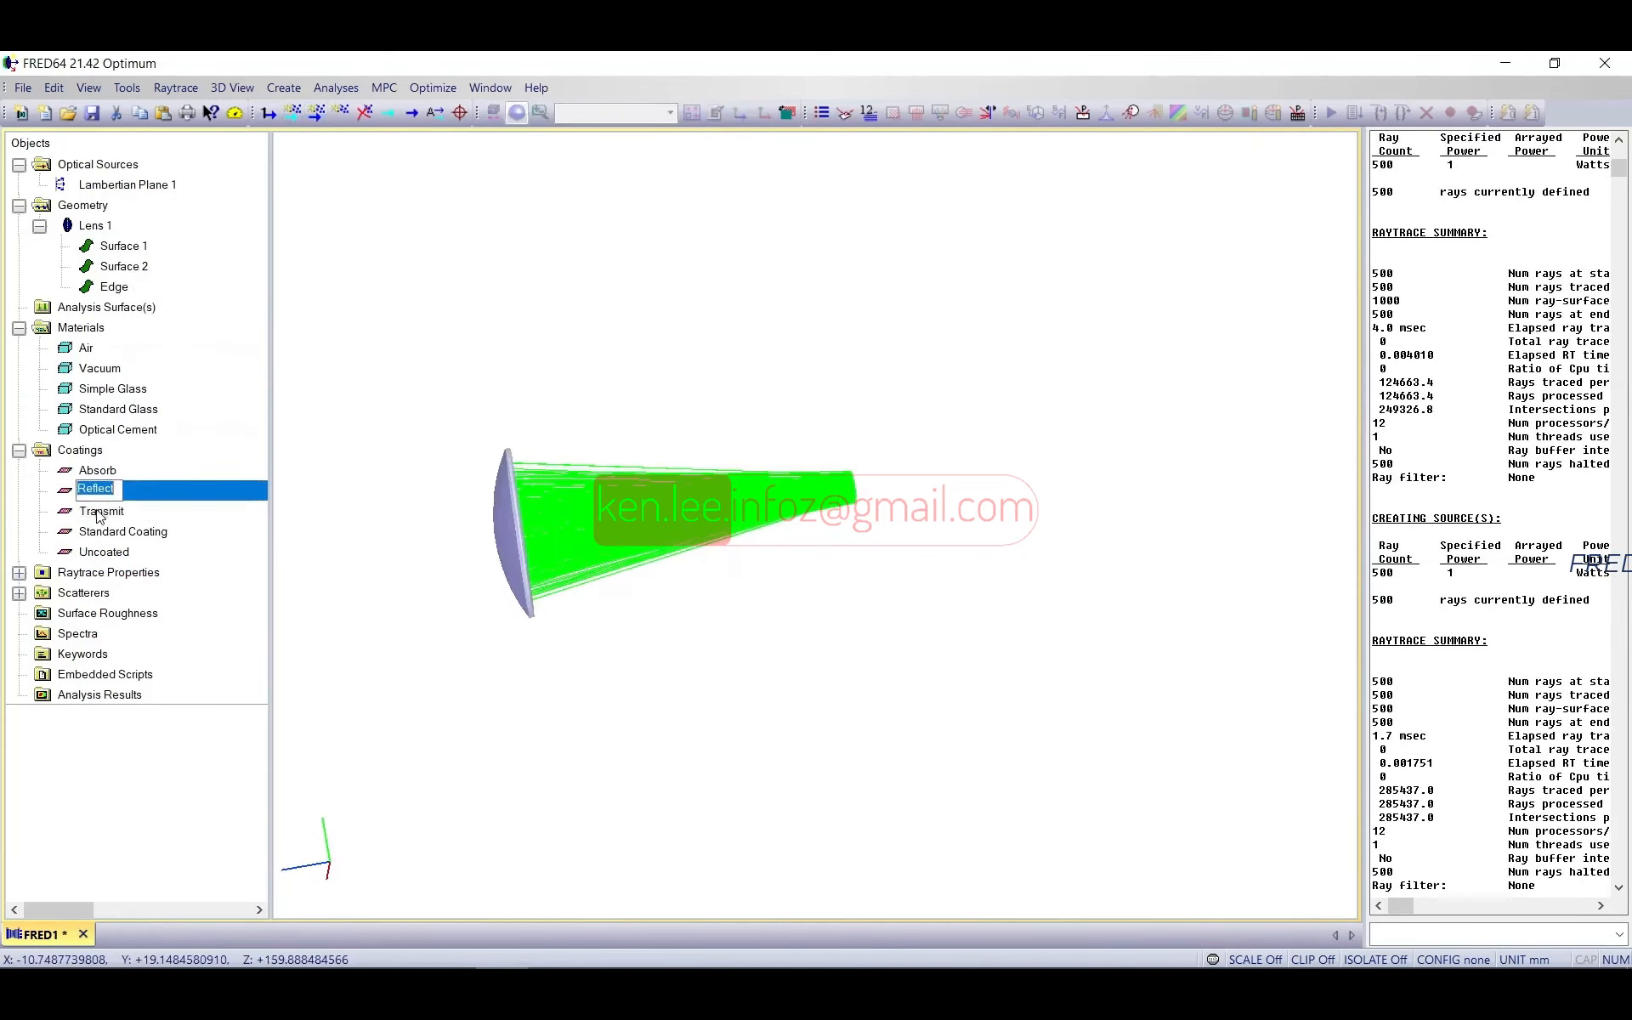
pyautogui.moveTo(98, 511); pyautogui.dragTo(98, 230)
pyautogui.click(317, 113)
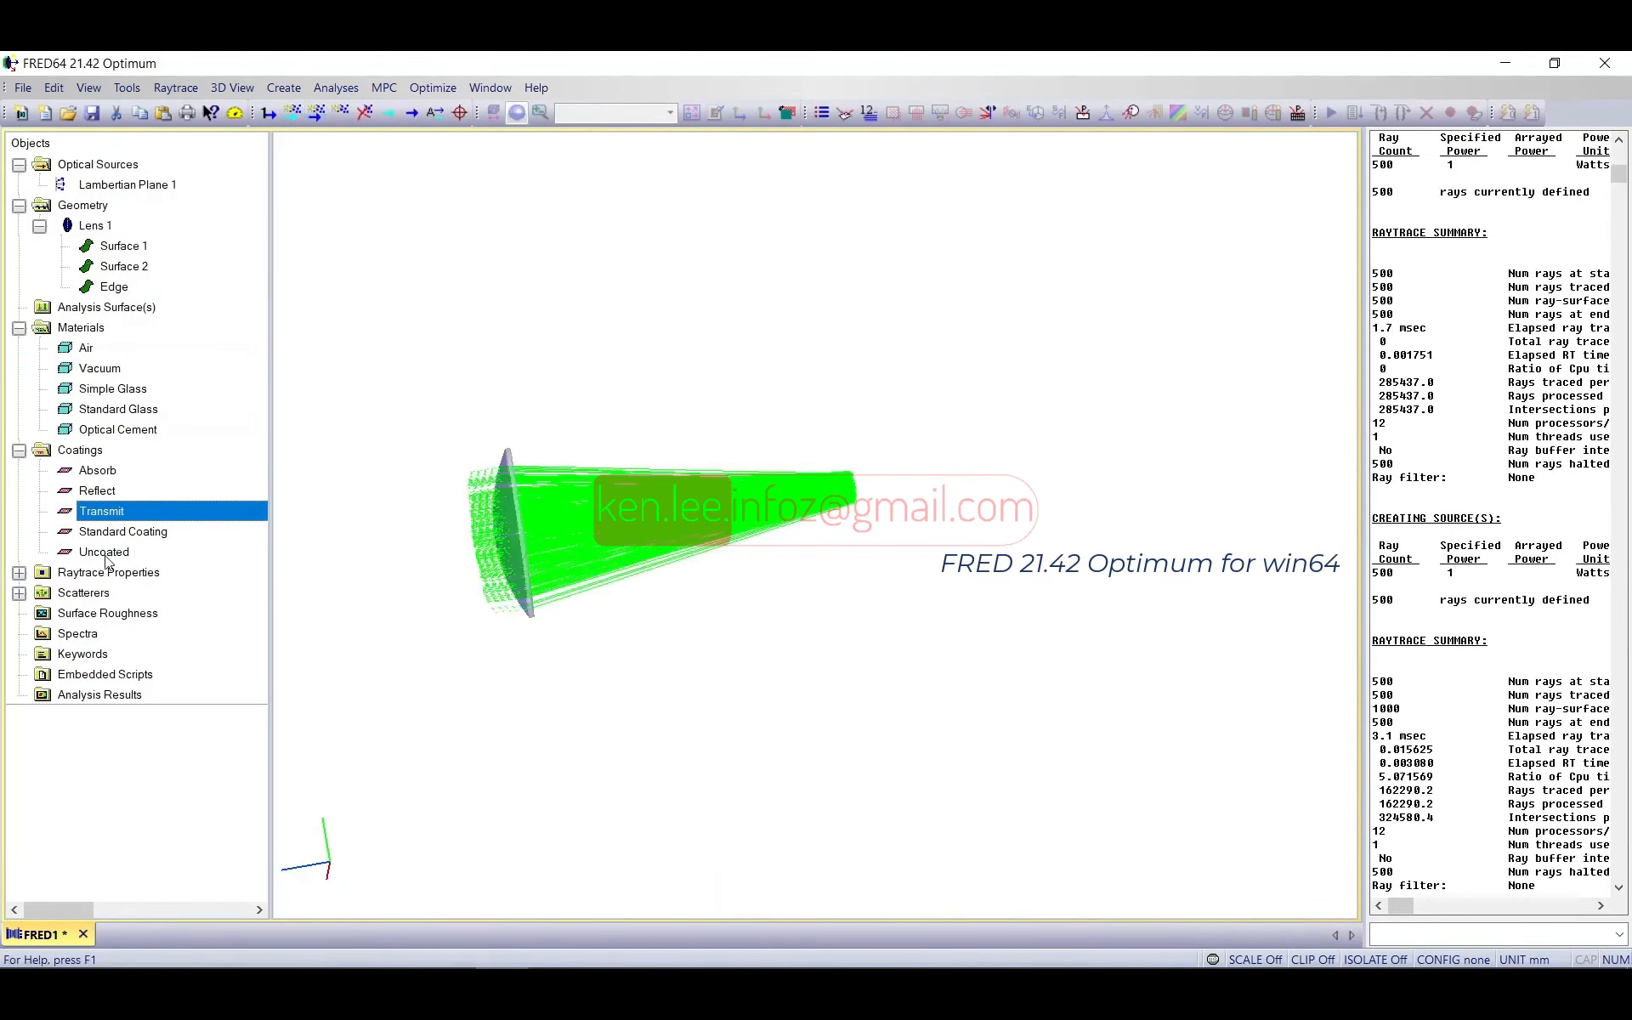
# Step: Assign the Transmit Specular raytrace property to Lens 1 and retrace all sources
pyautogui.click(19, 572)
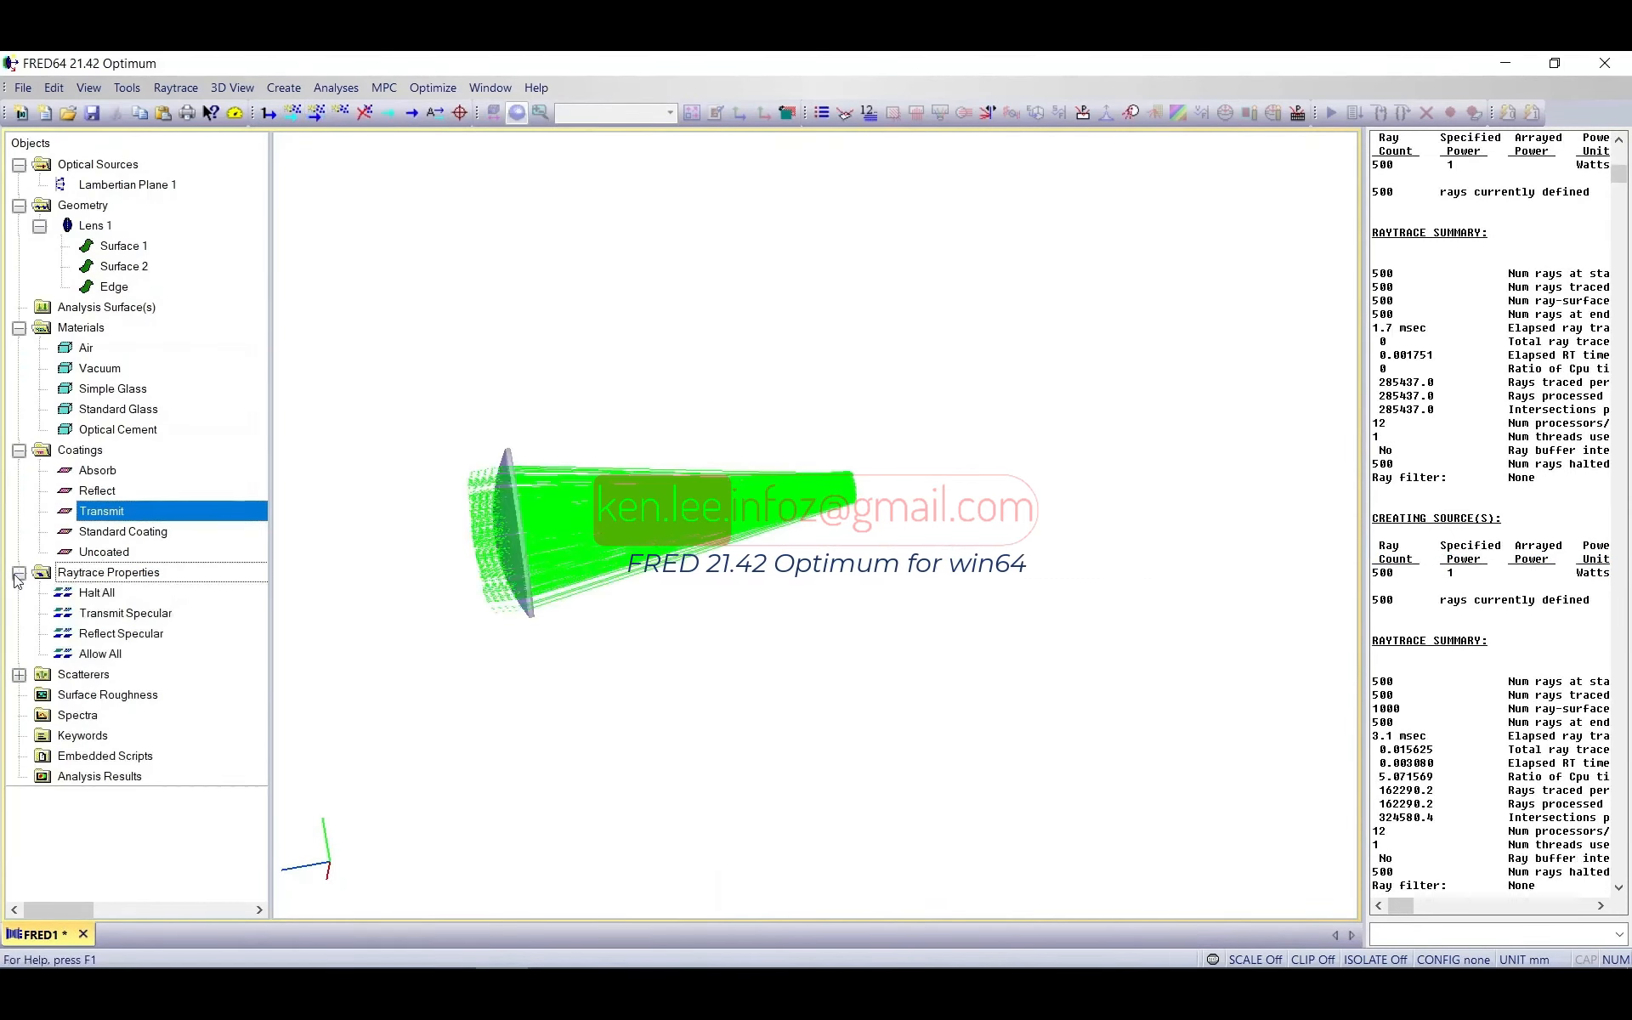
pyautogui.click(120, 615)
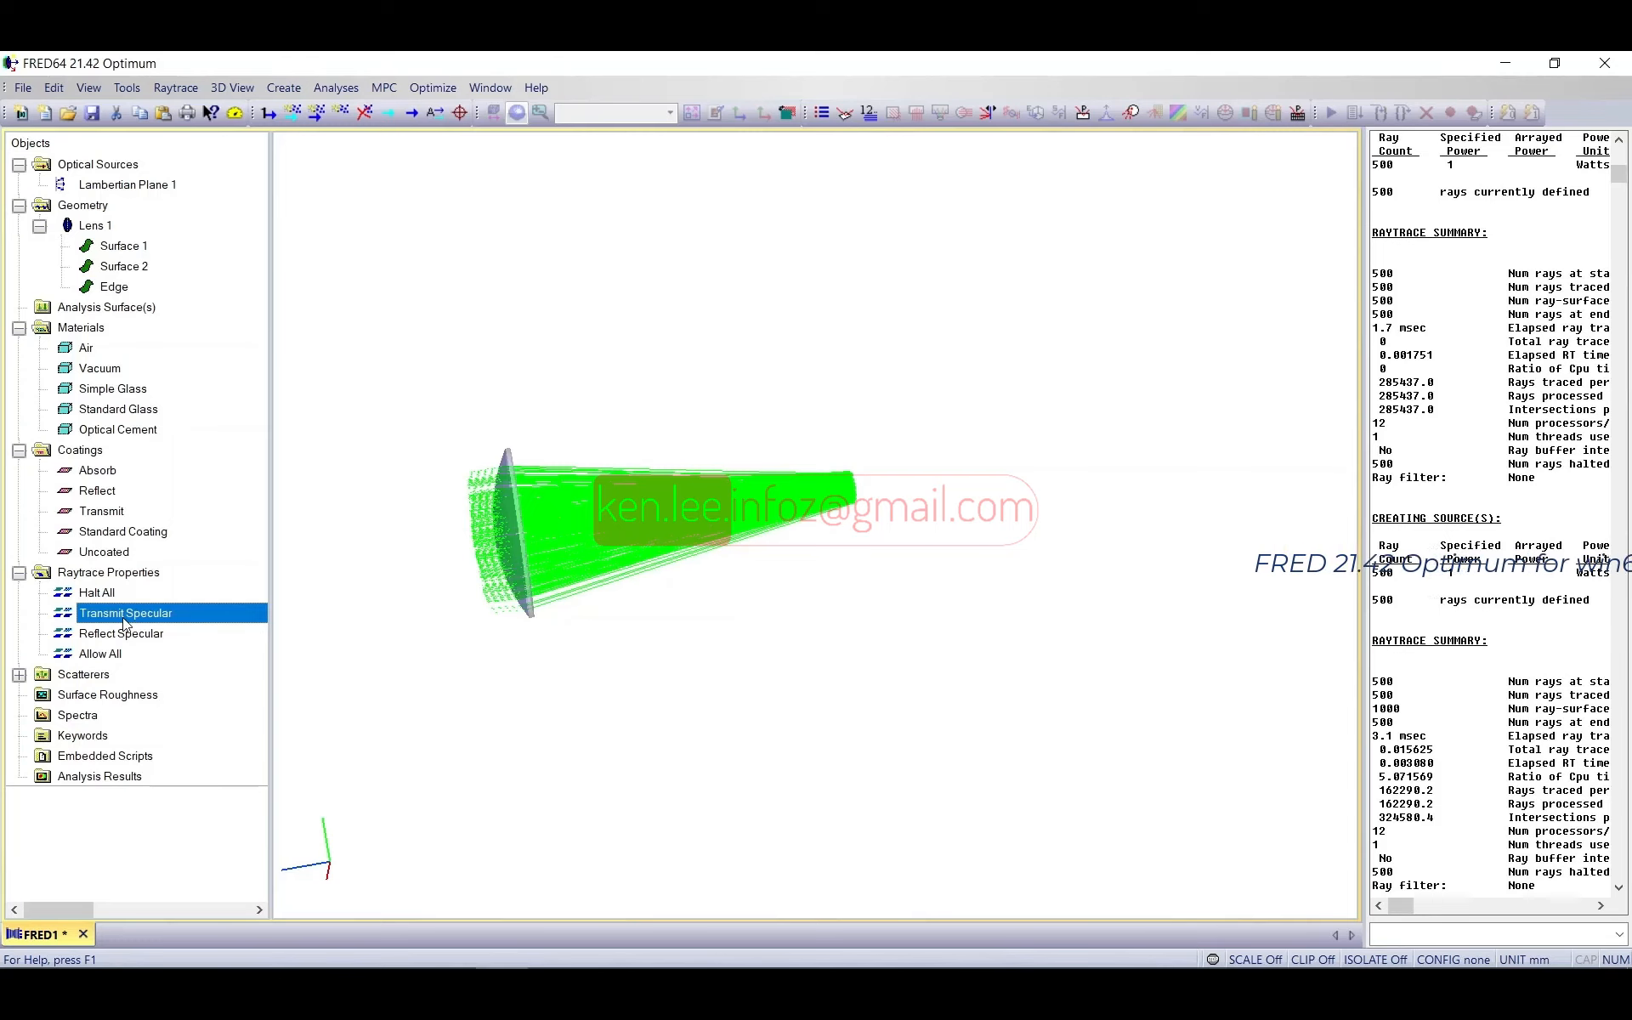
pyautogui.click(107, 655)
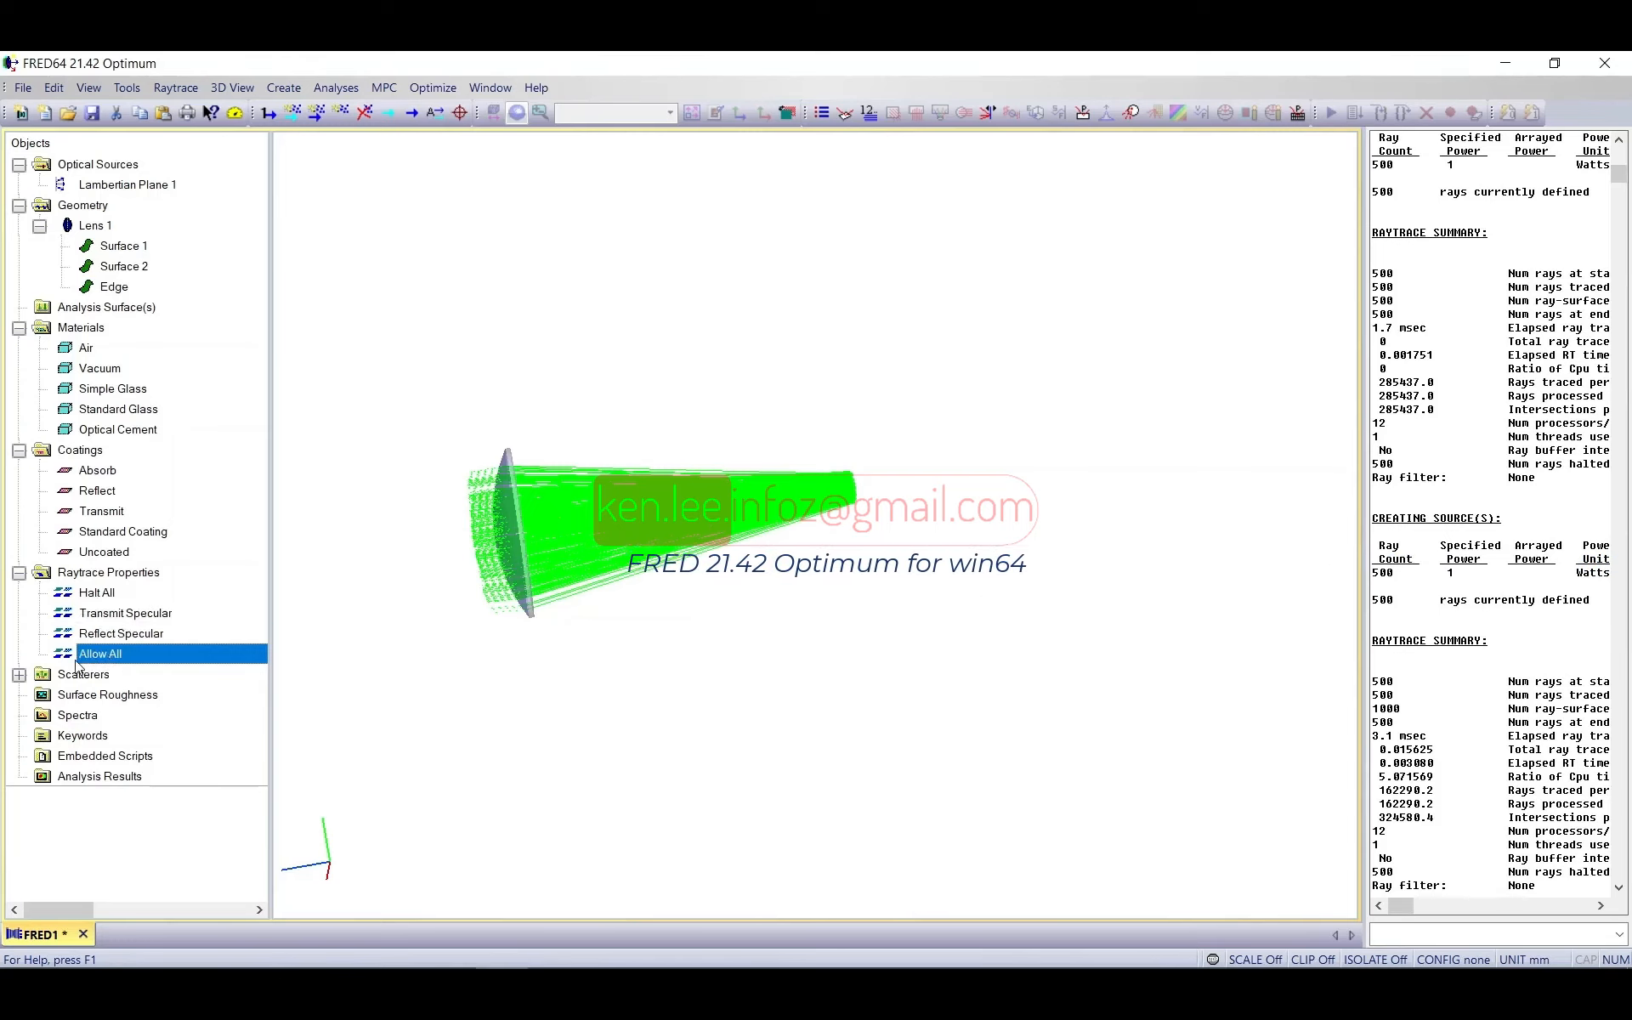
pyautogui.click(137, 613)
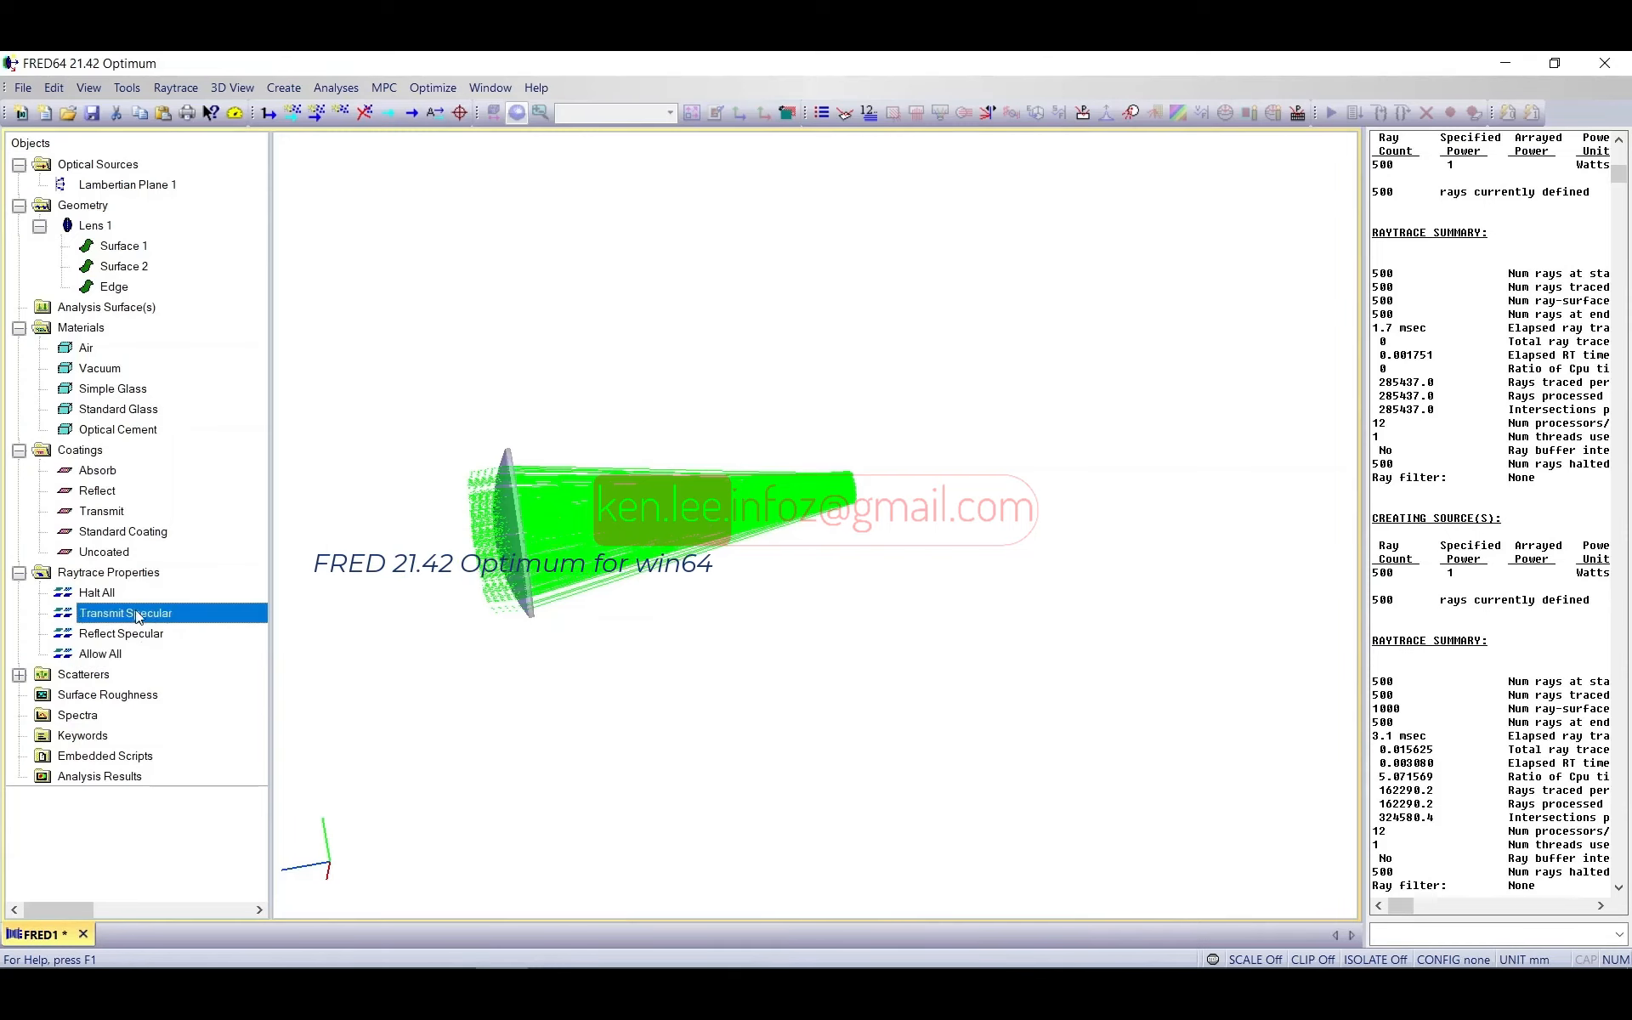
pyautogui.moveTo(154, 618); pyautogui.dragTo(95, 227)
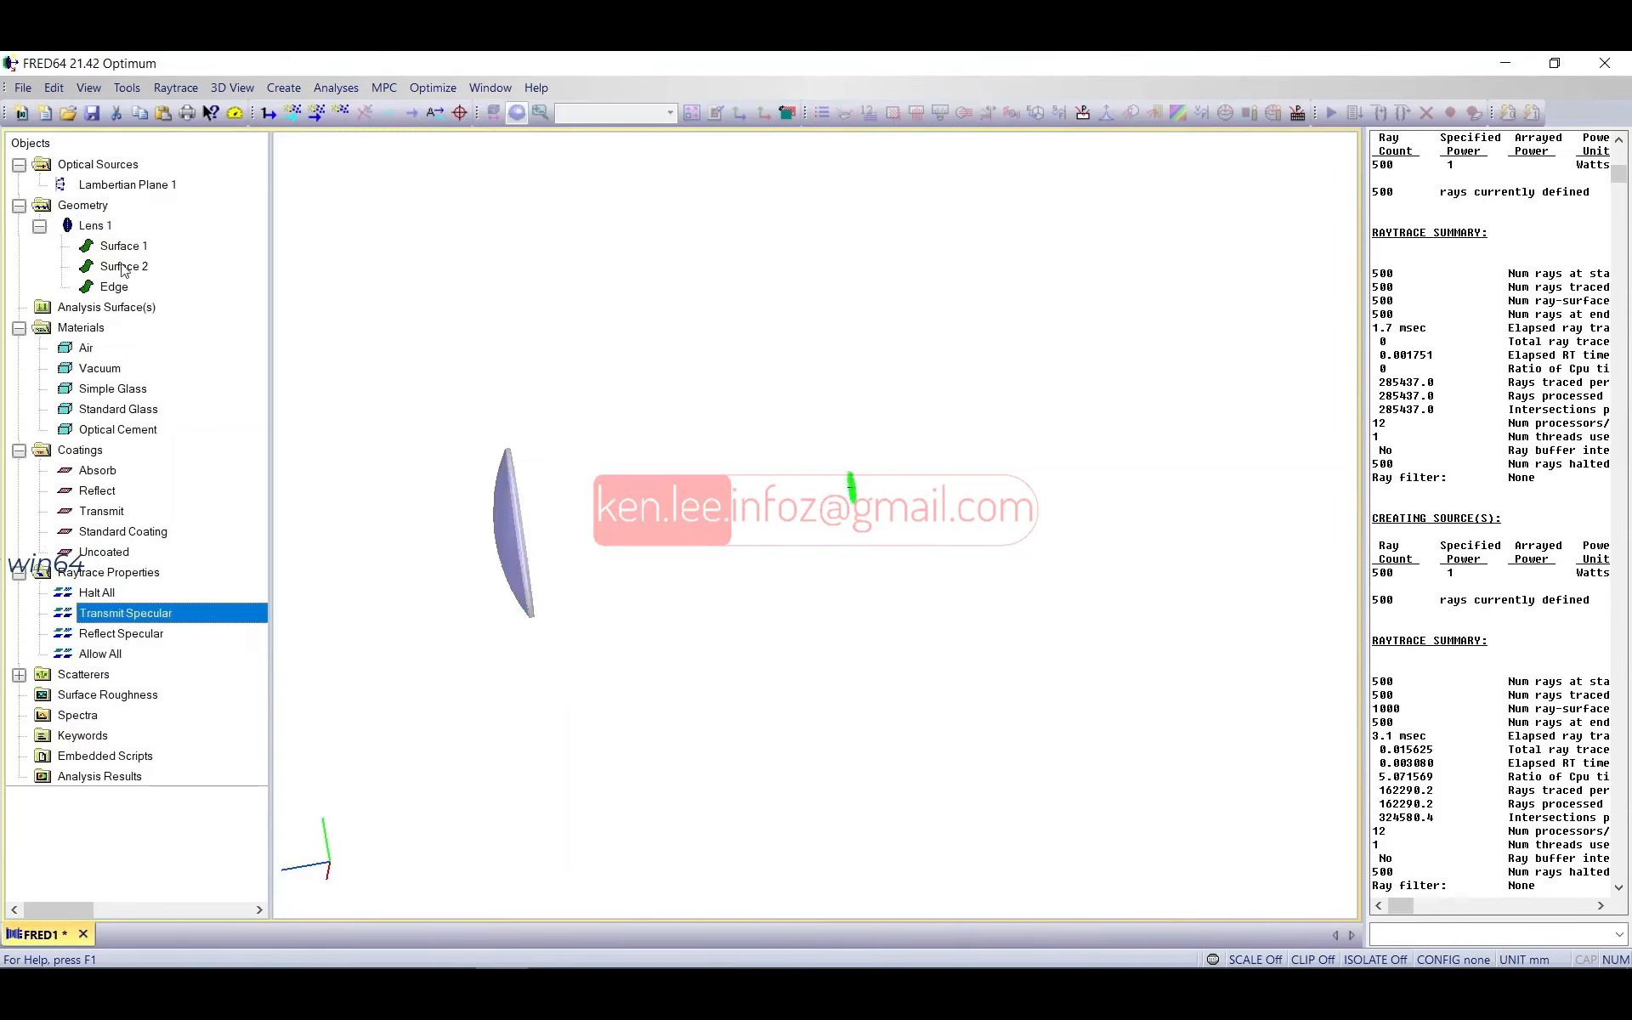
pyautogui.click(294, 116)
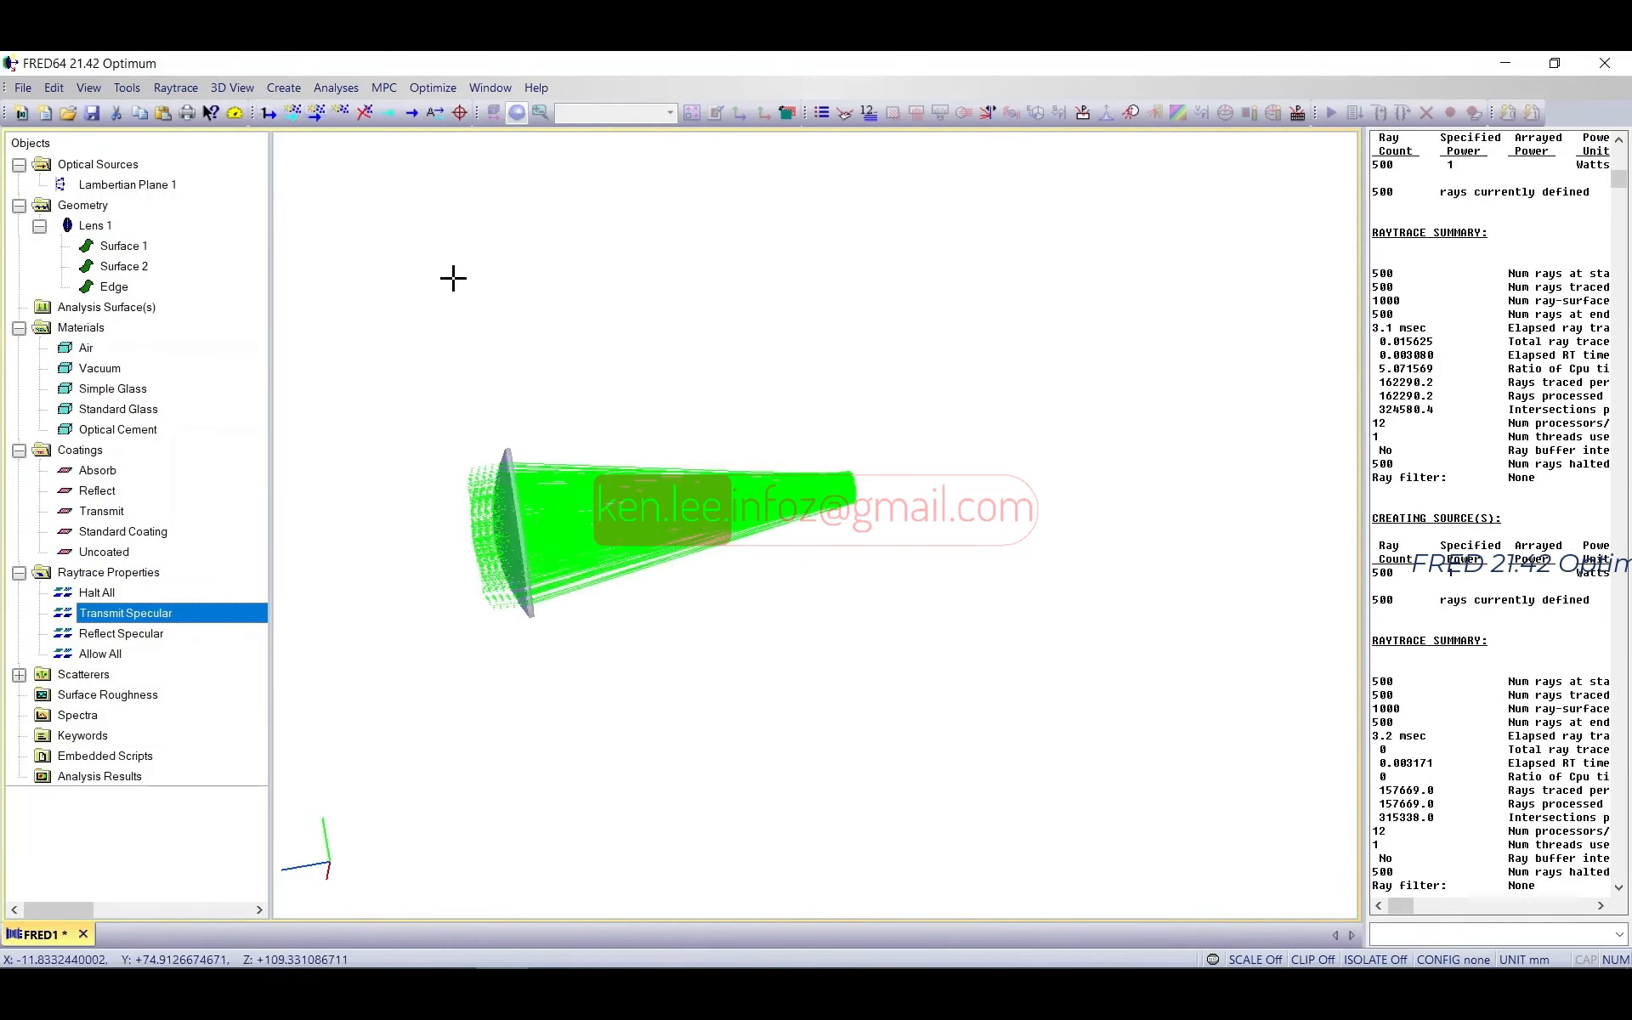
# Step: Examine the rays passing through Lens 1 from several angles, and review the Simple Glass, Transmit and Transmit Specular entries
pyautogui.moveTo(441, 539)
pyautogui.mouseDown()
pyautogui.moveTo(632, 529)
pyautogui.moveTo(430, 499)
pyautogui.moveTo(527, 532)
pyautogui.moveTo(473, 535)
pyautogui.mouseUp()
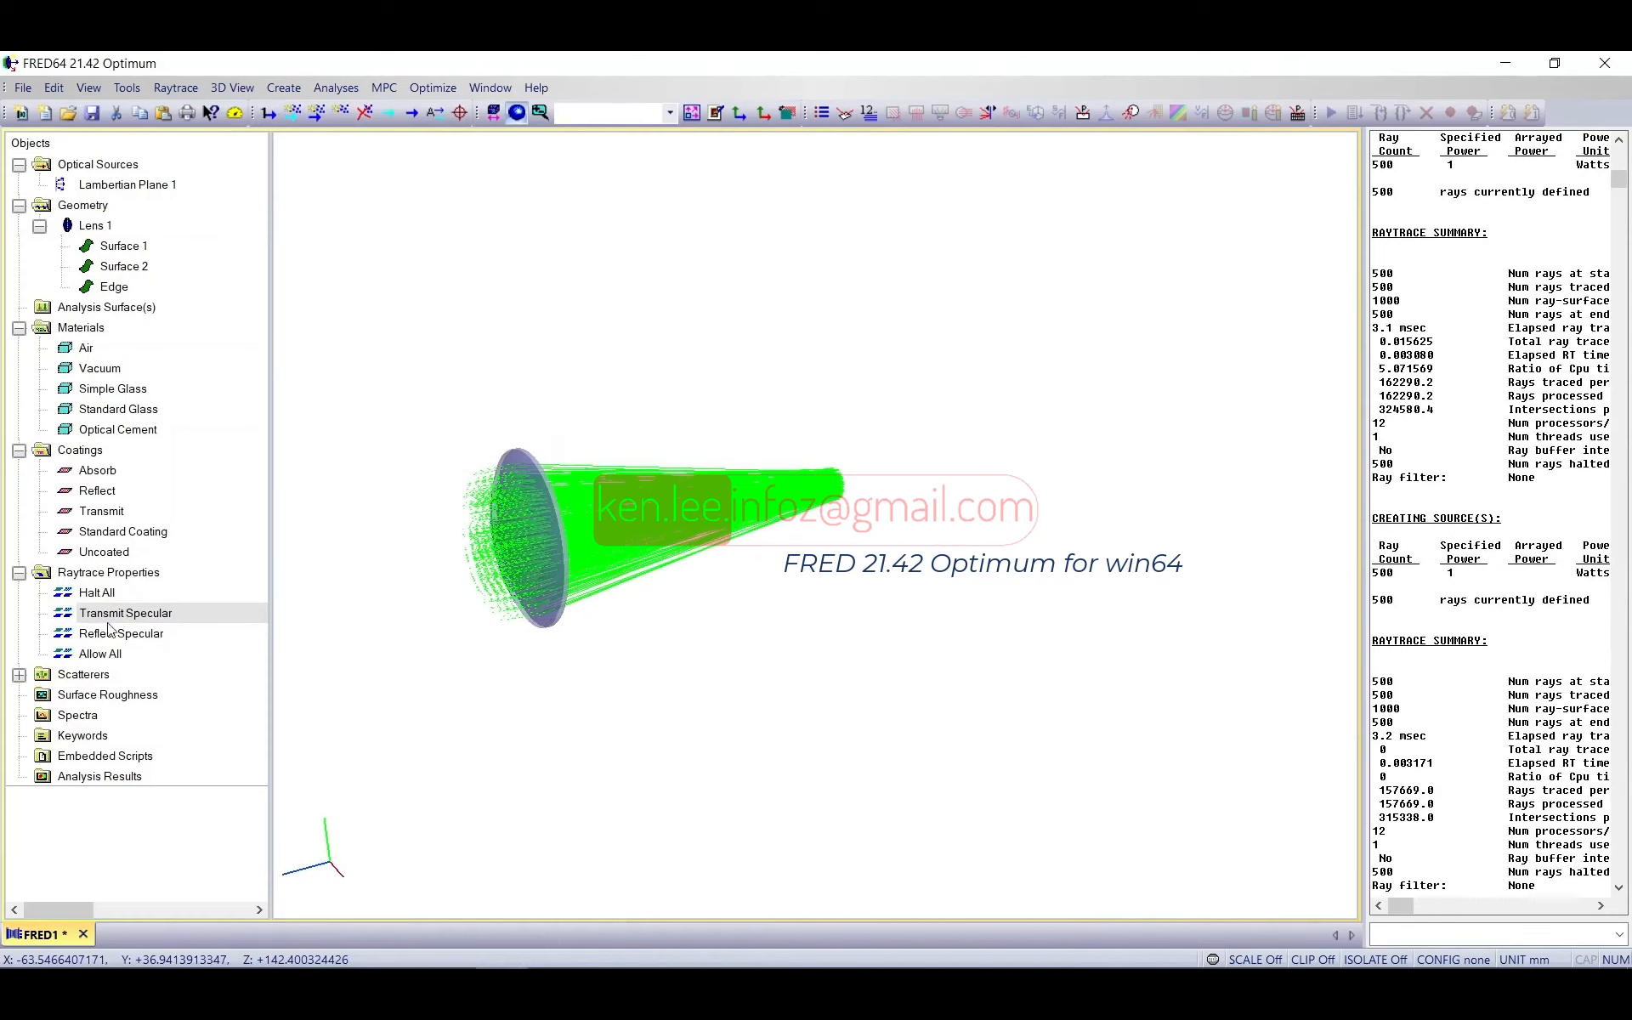
pyautogui.moveTo(411, 597)
pyautogui.mouseDown()
pyautogui.moveTo(456, 589)
pyautogui.moveTo(400, 579)
pyautogui.mouseUp()
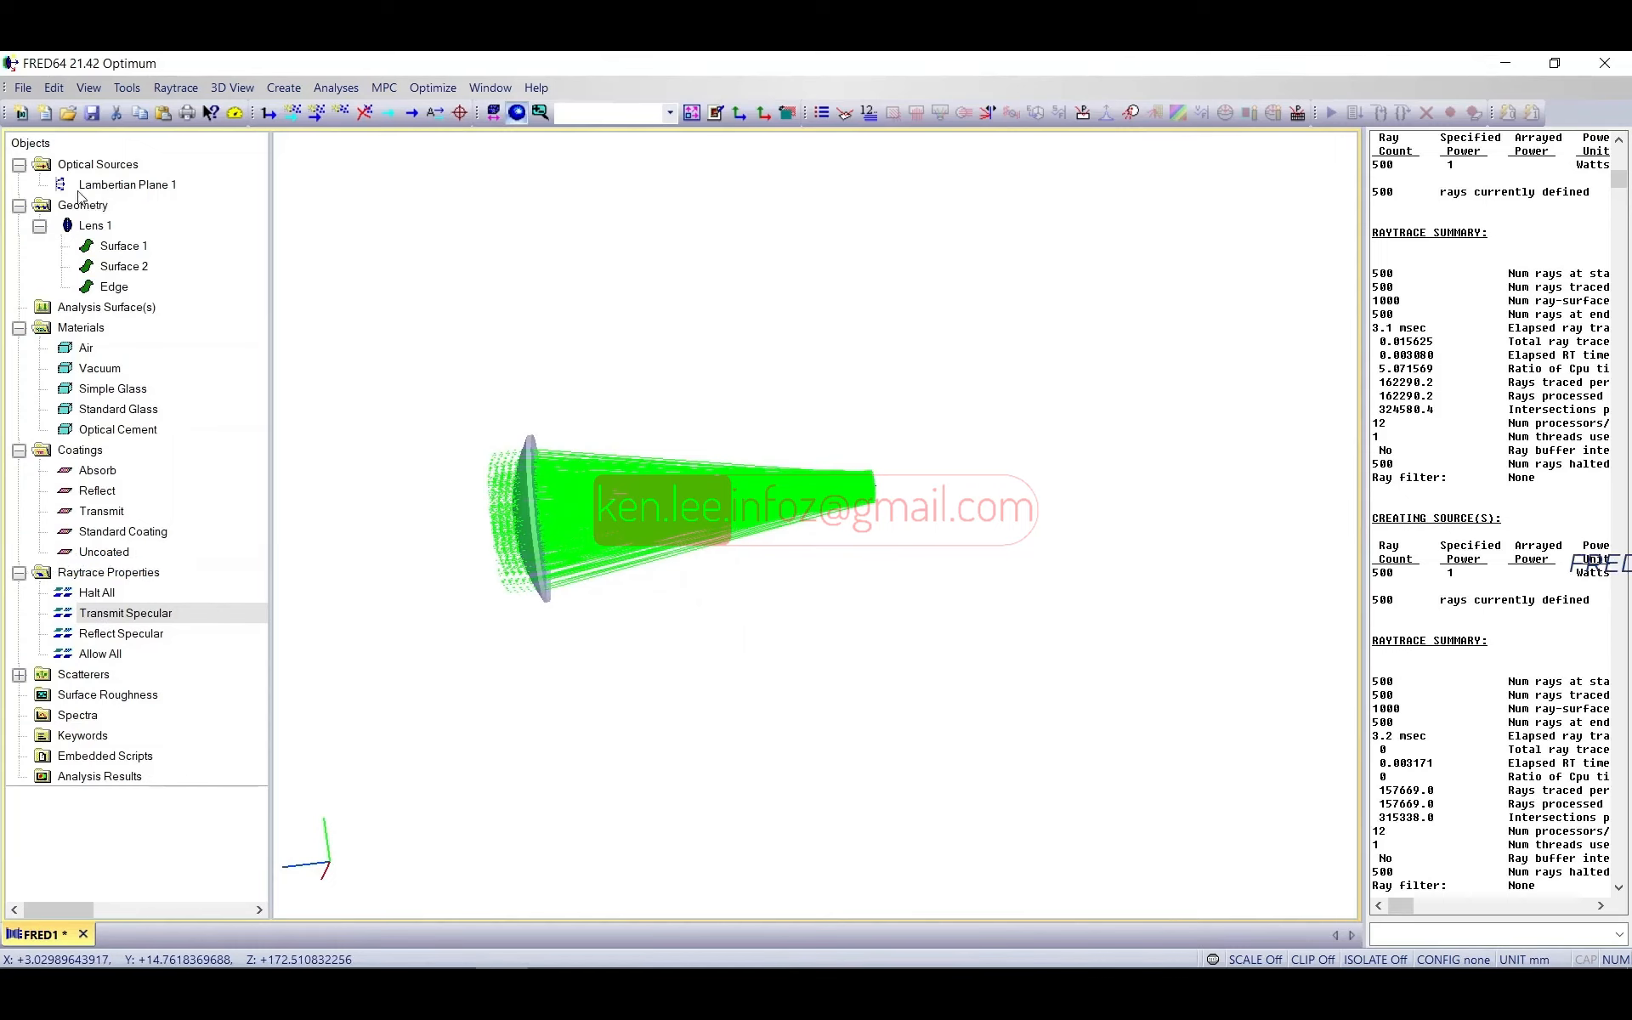
pyautogui.click(103, 393)
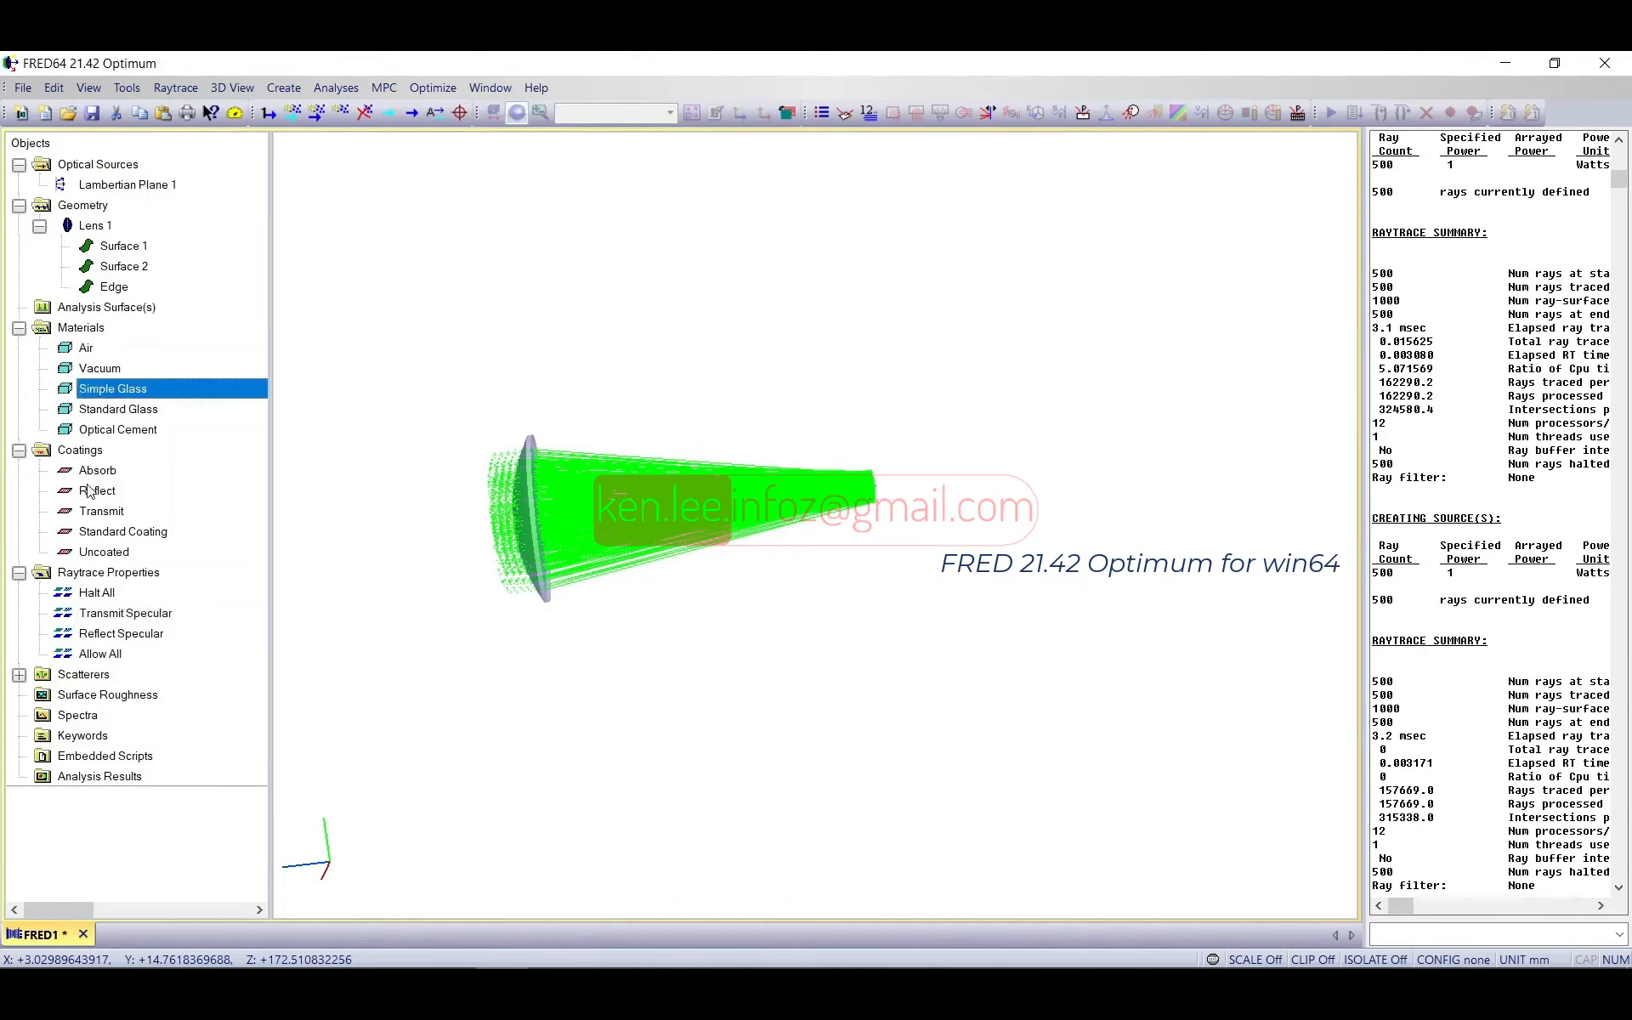
pyautogui.click(101, 510)
pyautogui.click(93, 614)
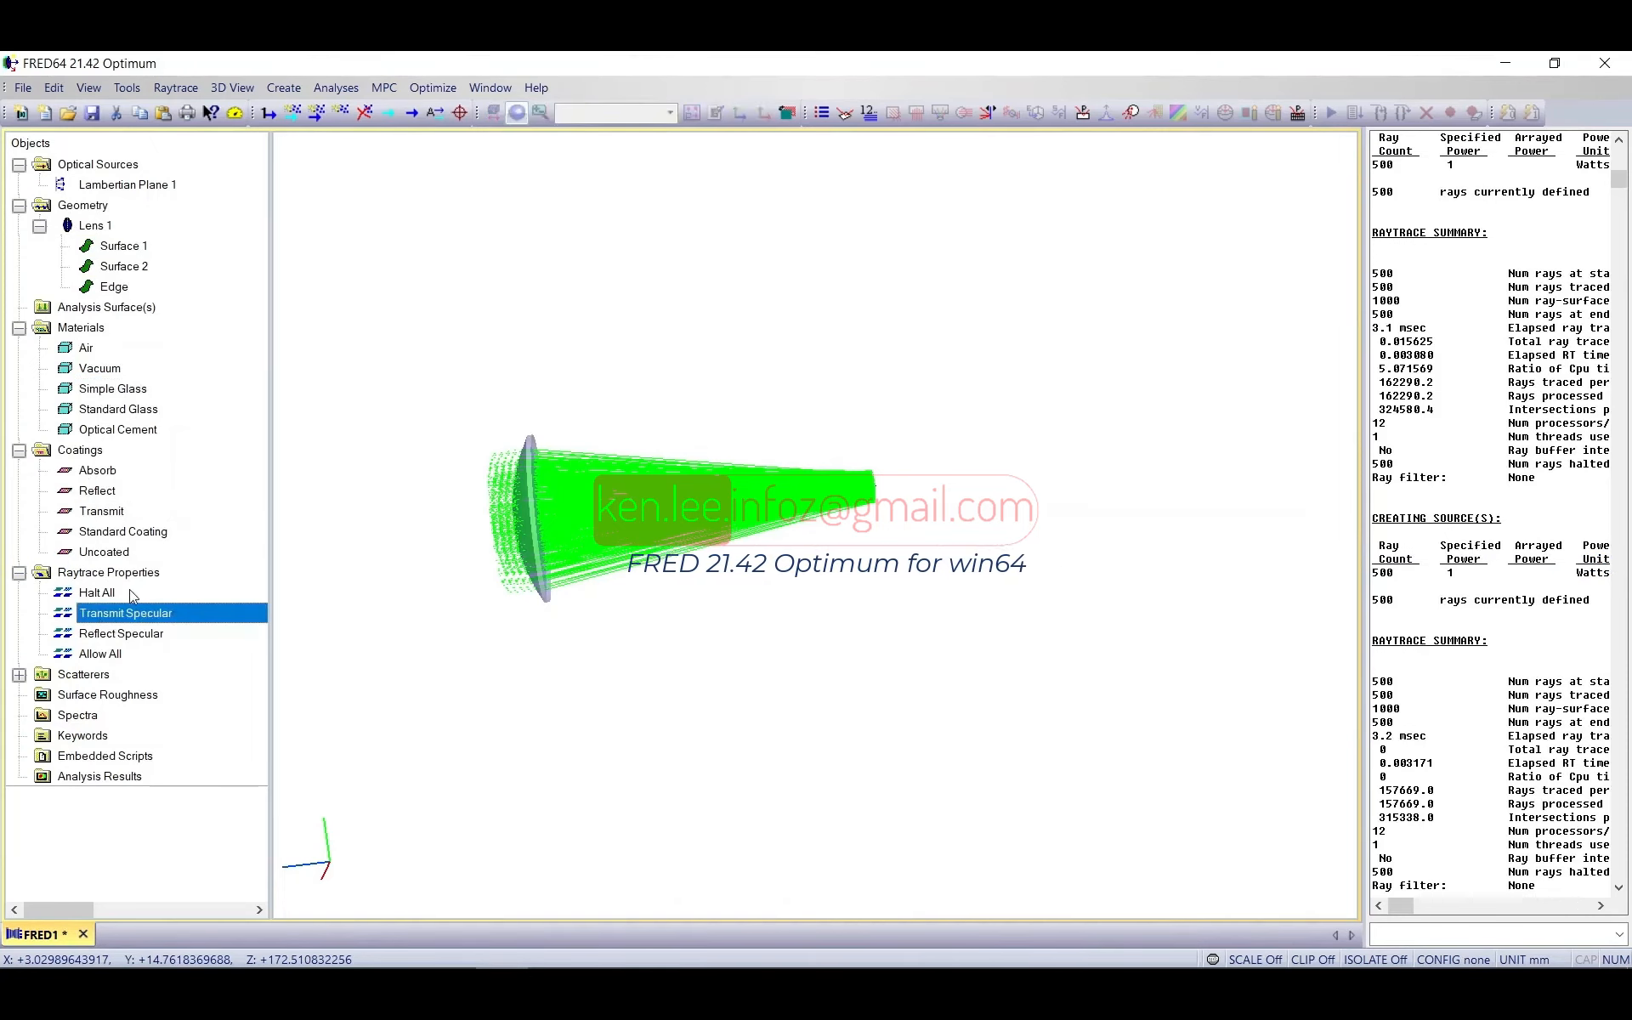
pyautogui.moveTo(520, 520); pyautogui.dragTo(805, 499)
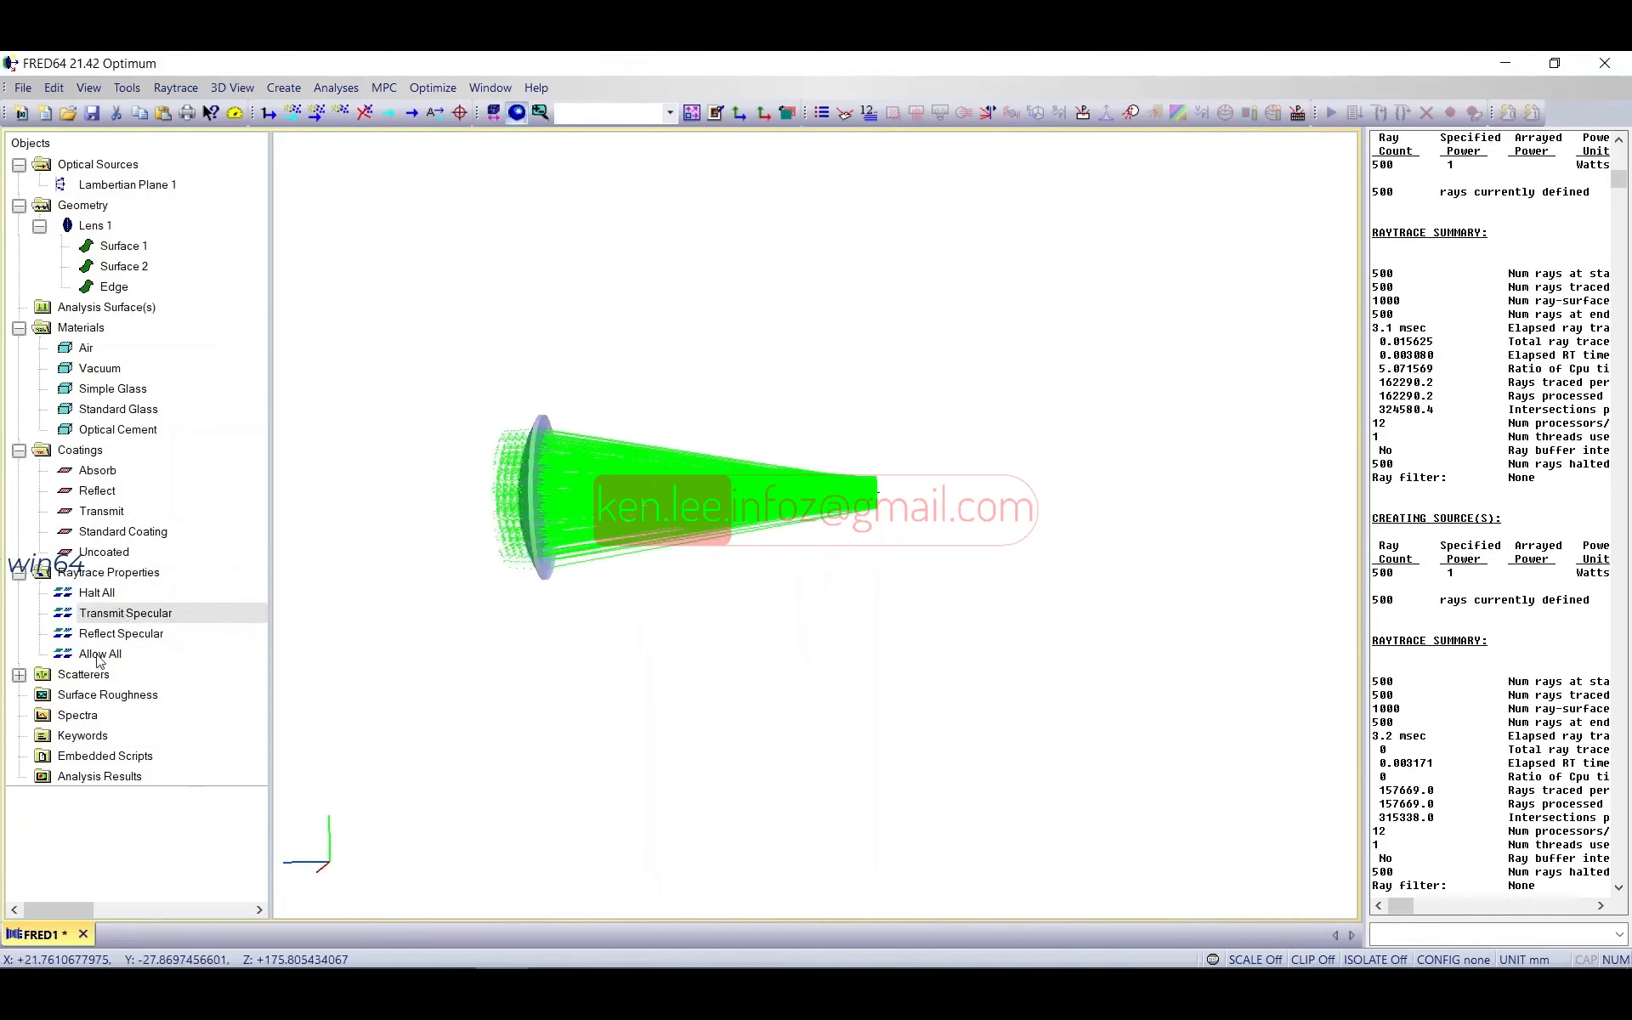
pyautogui.moveTo(425, 541); pyautogui.dragTo(565, 516)
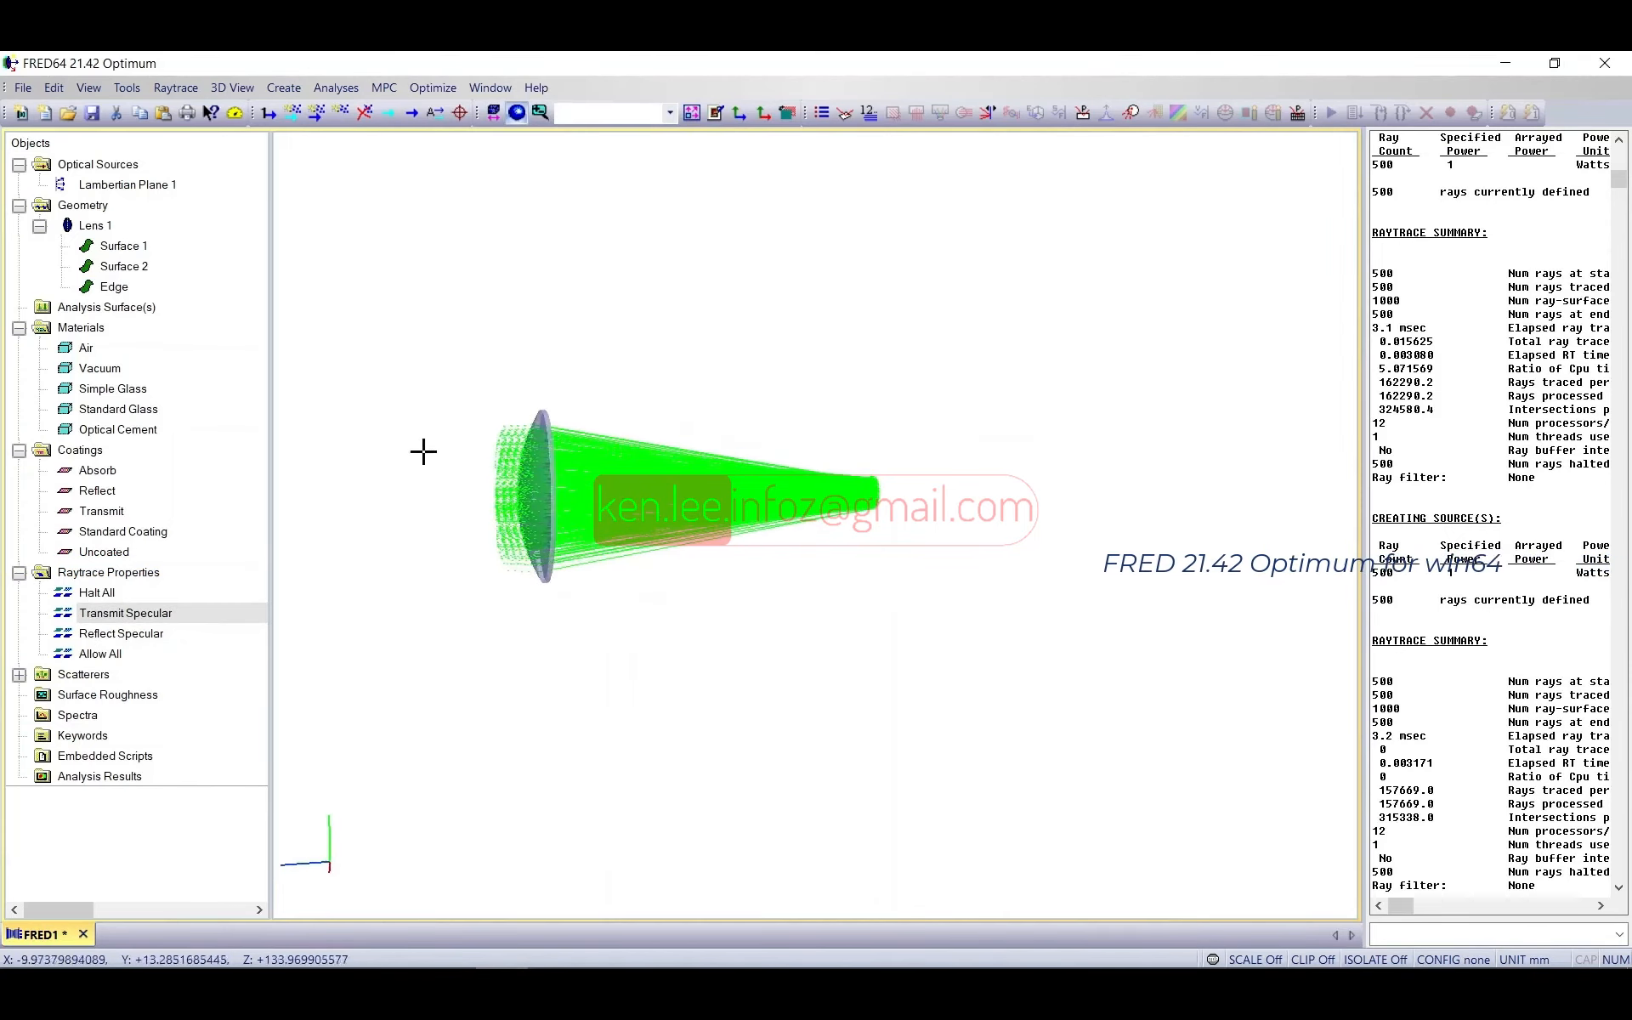
pyautogui.moveTo(532, 395); pyautogui.dragTo(615, 557)
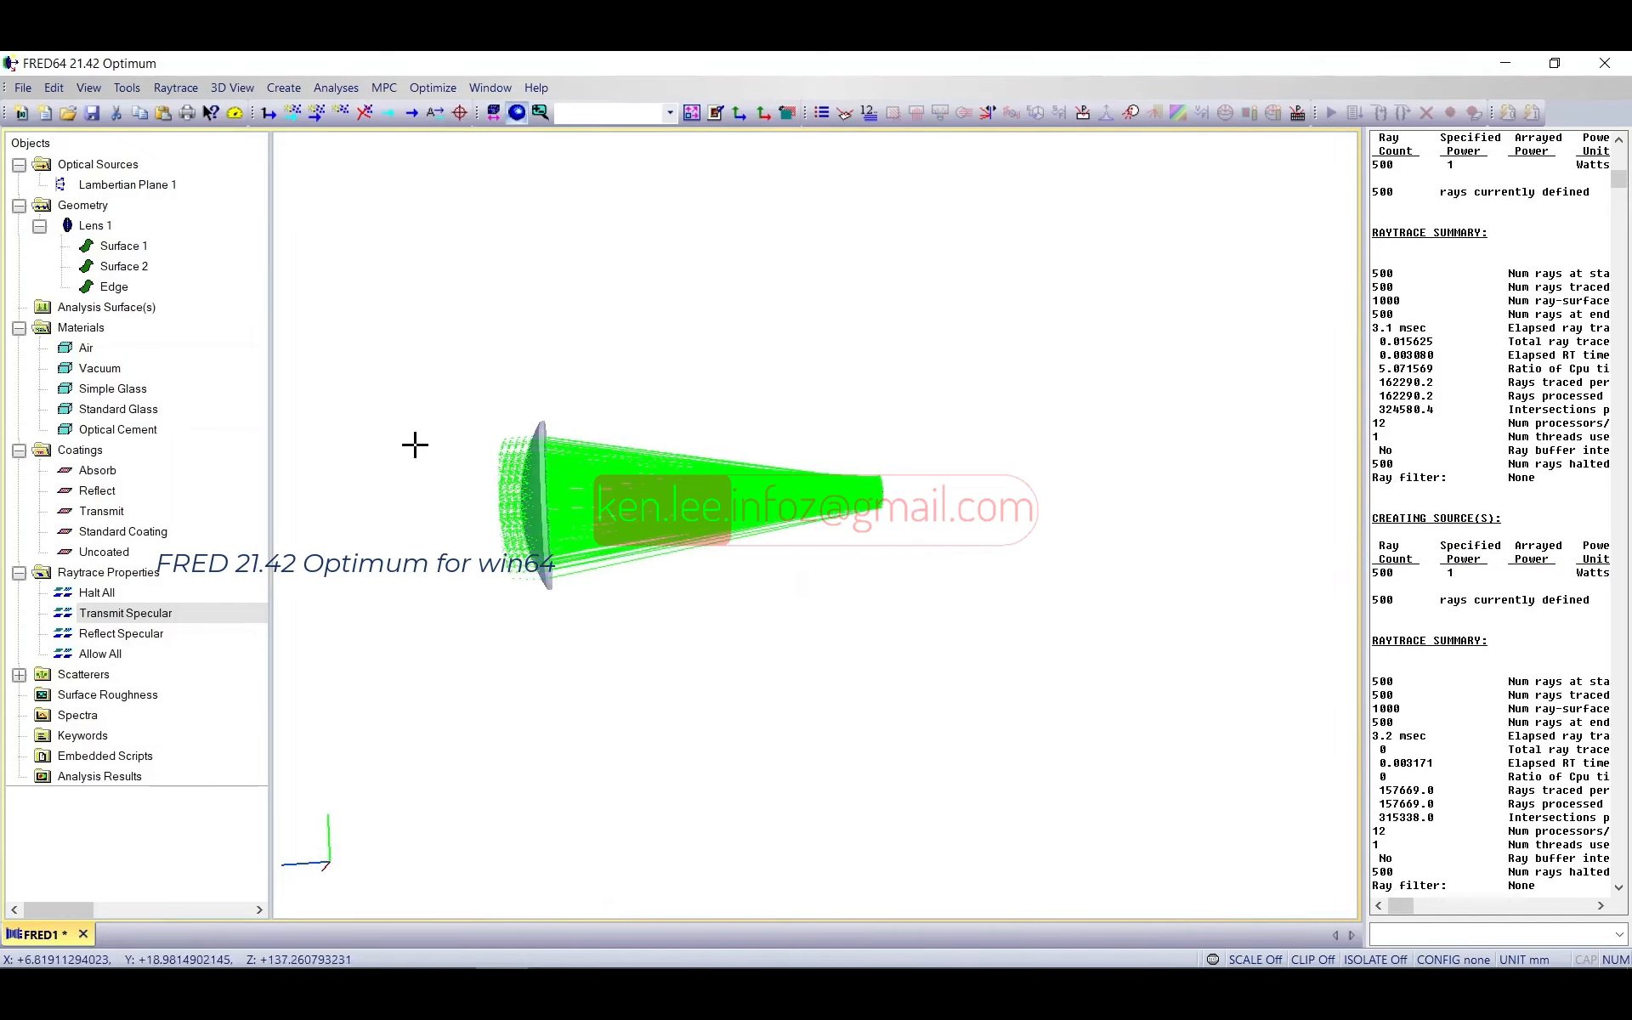
pyautogui.moveTo(415, 444); pyautogui.dragTo(565, 499)
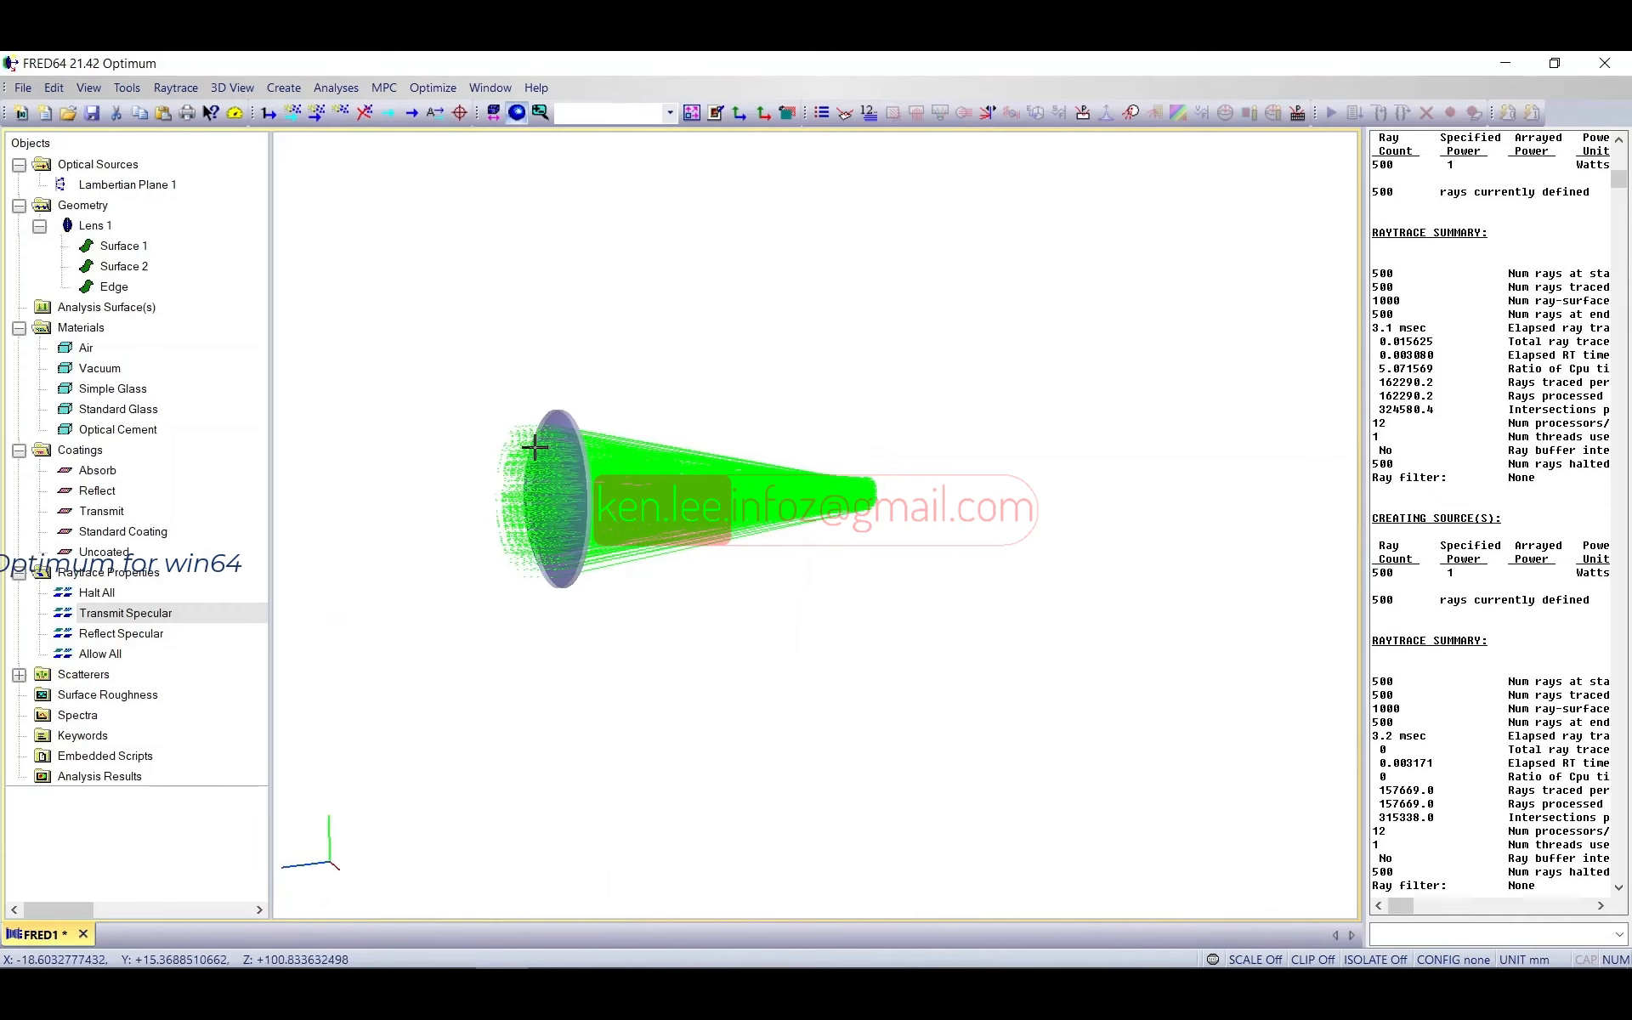
pyautogui.moveTo(588, 468); pyautogui.dragTo(516, 470)
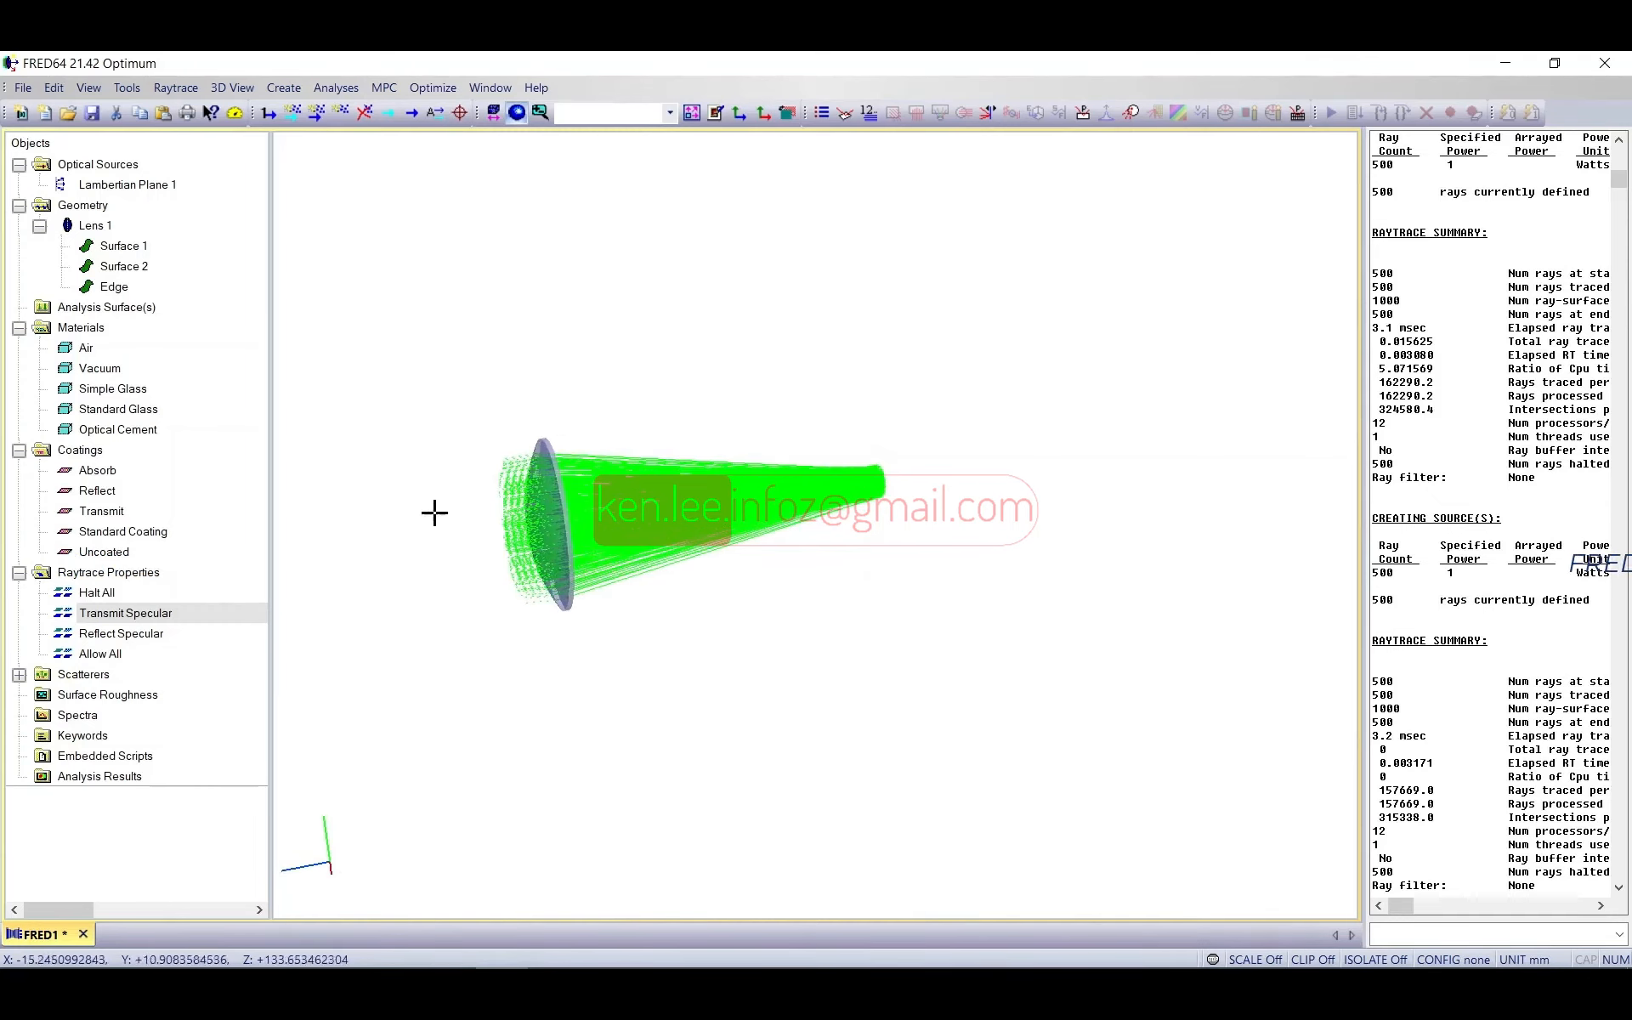
pyautogui.moveTo(578, 539); pyautogui.dragTo(485, 467)
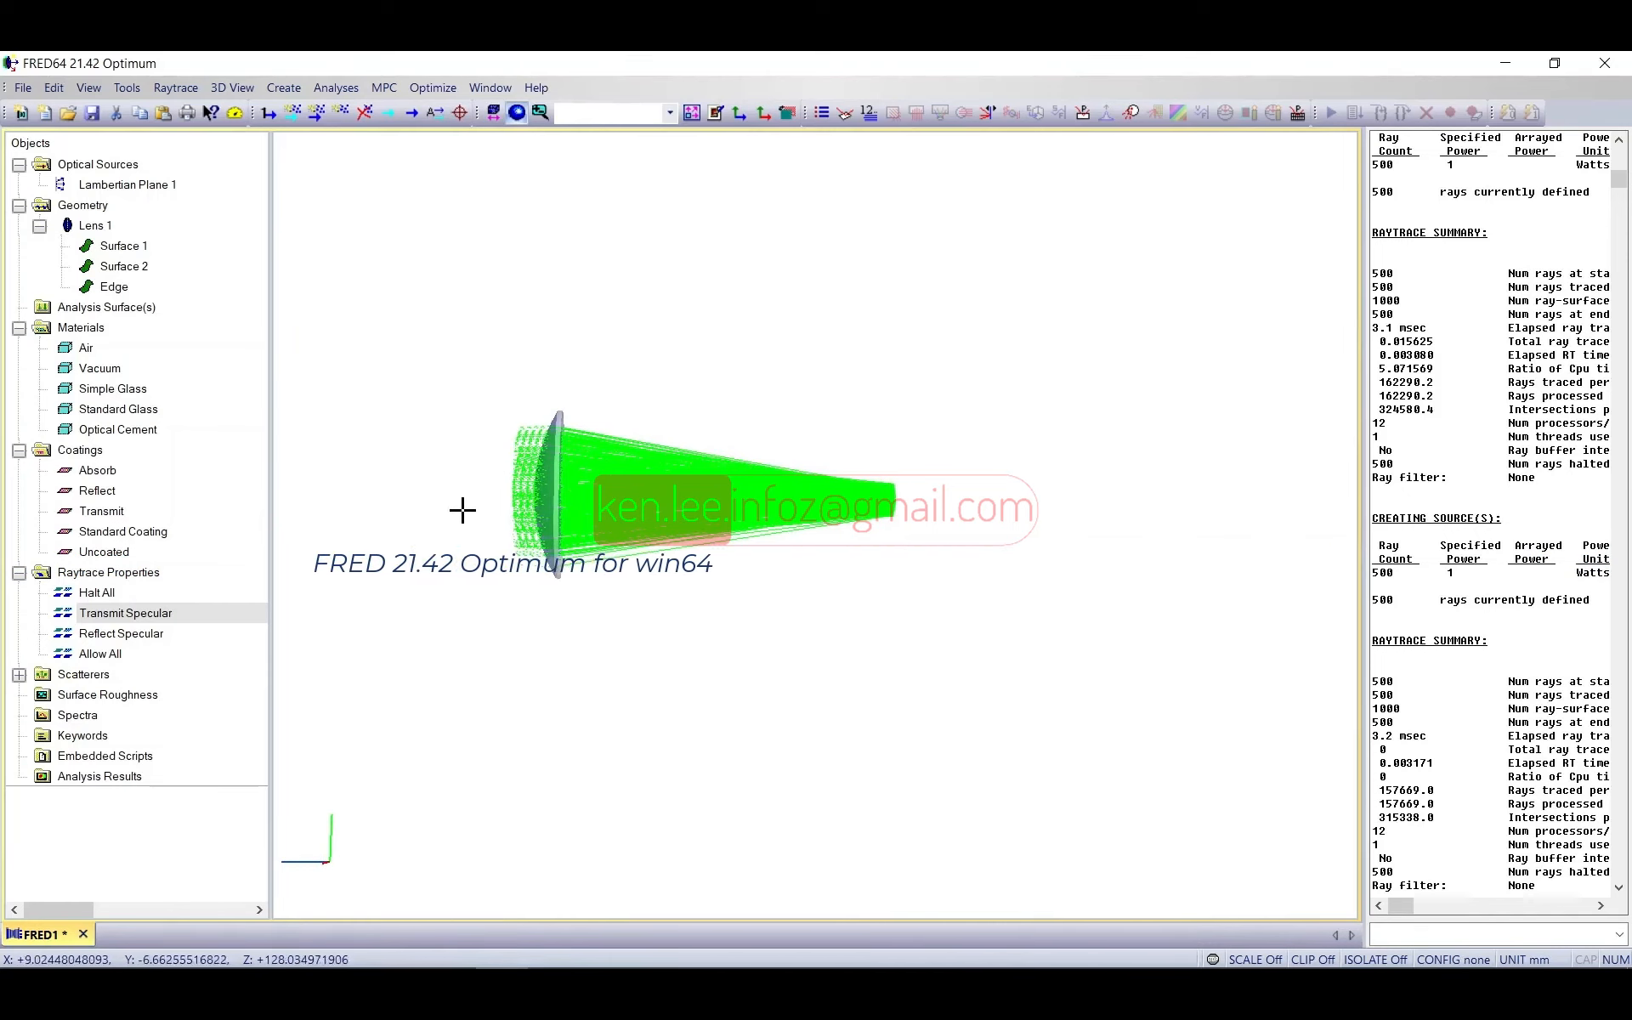
# Step: Start a new Plane element primitive under Geometry and set its X and Y semi-apertures to 25
pyautogui.click(85, 205)
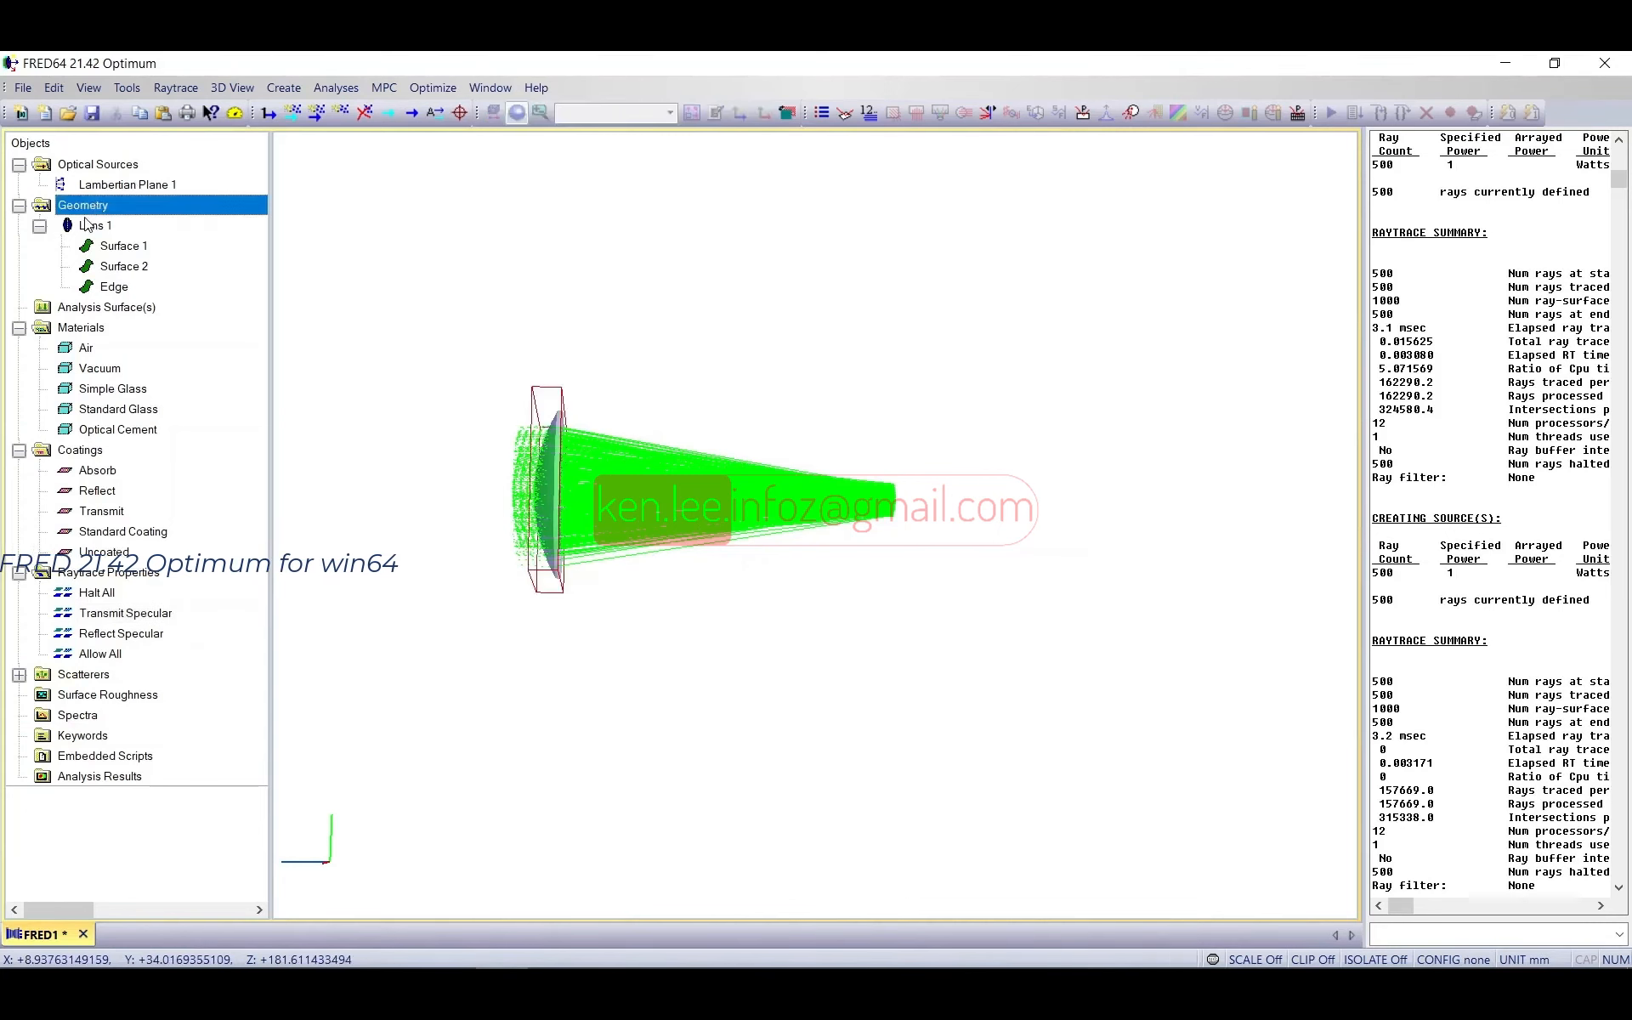
pyautogui.rightClick(89, 207)
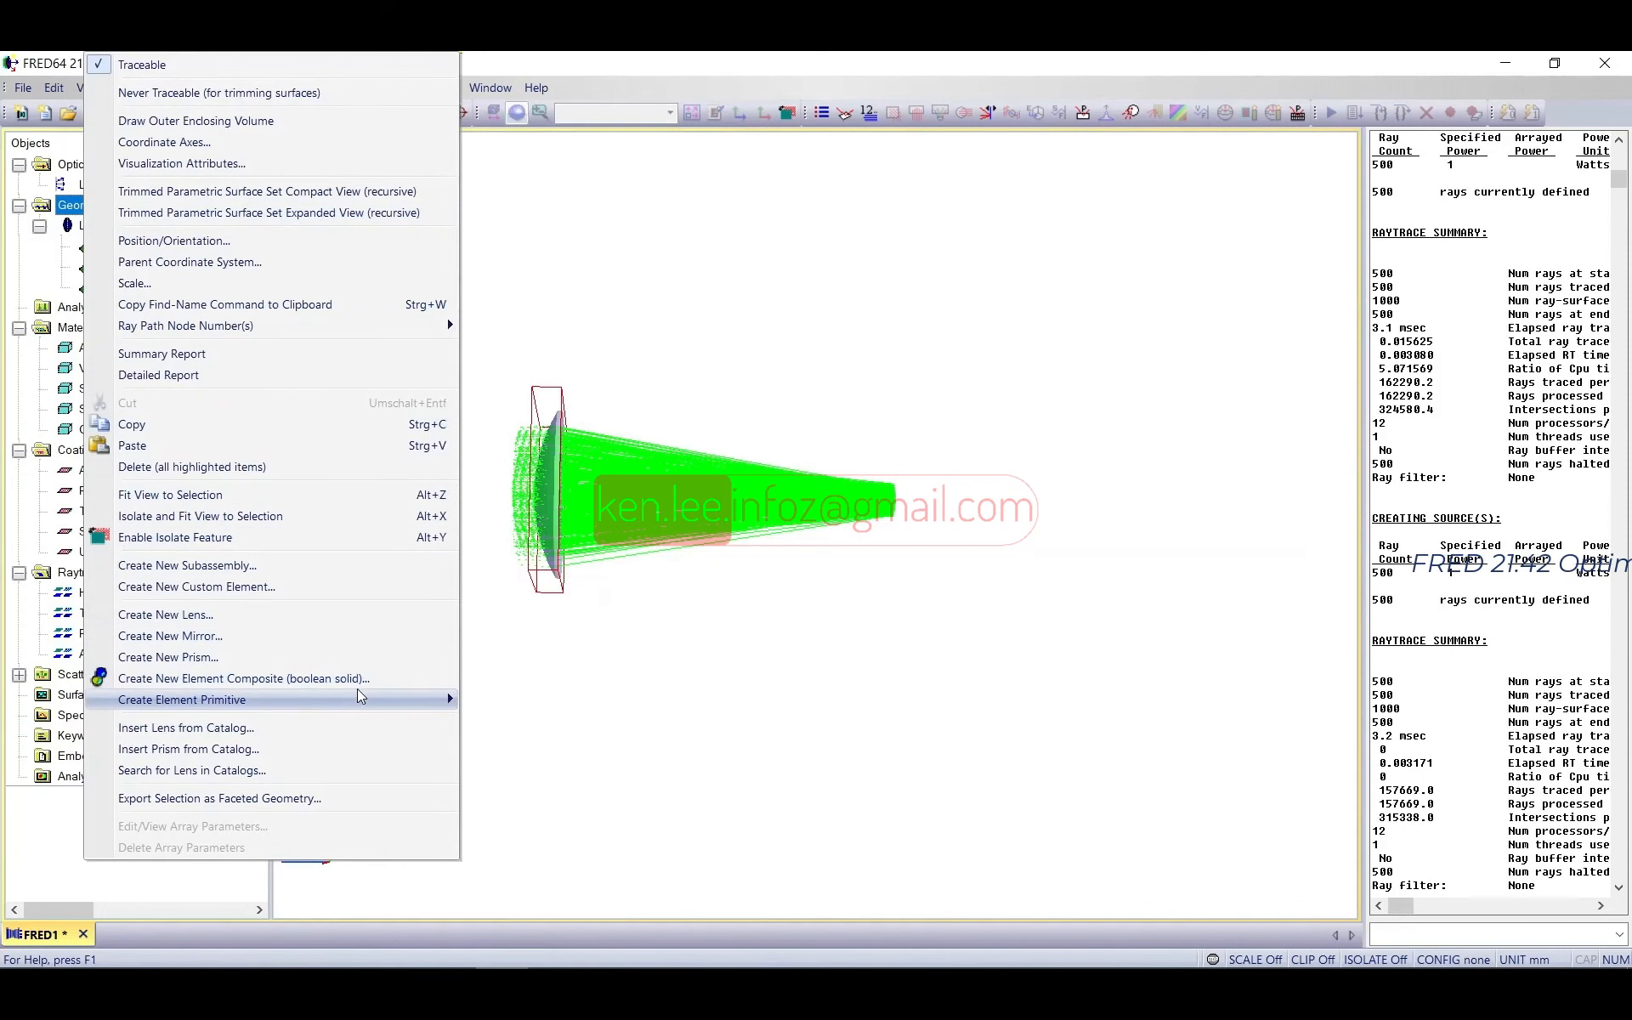
pyautogui.moveTo(459, 698)
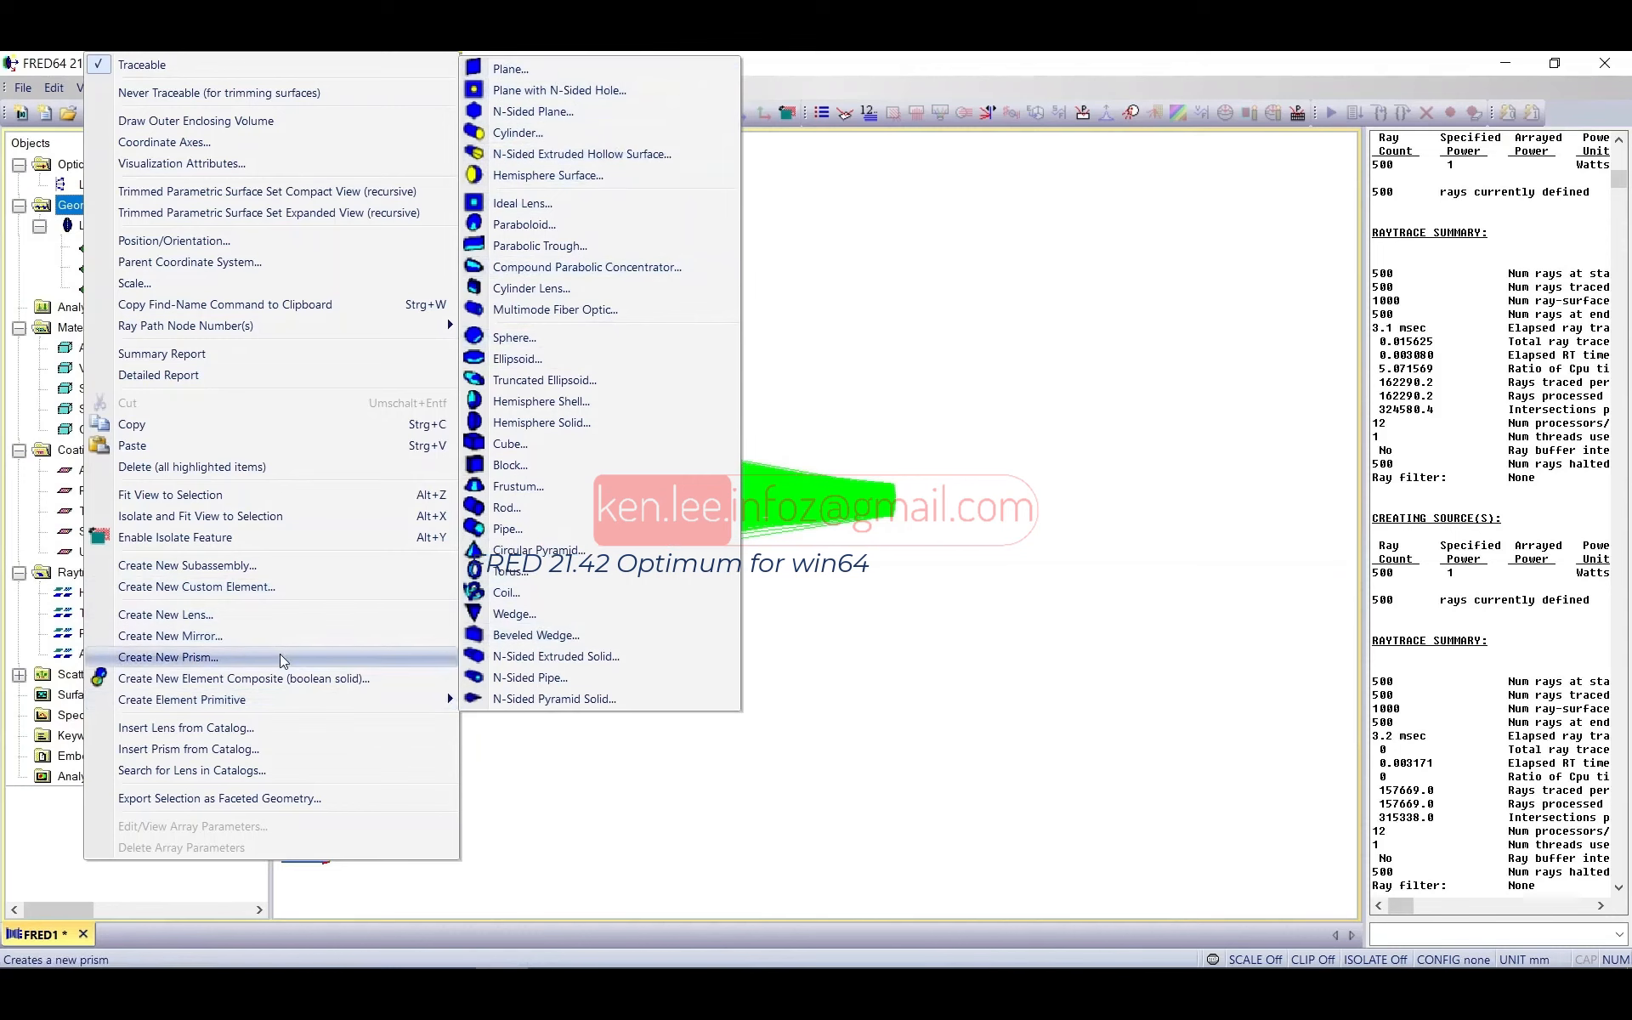
pyautogui.click(595, 68)
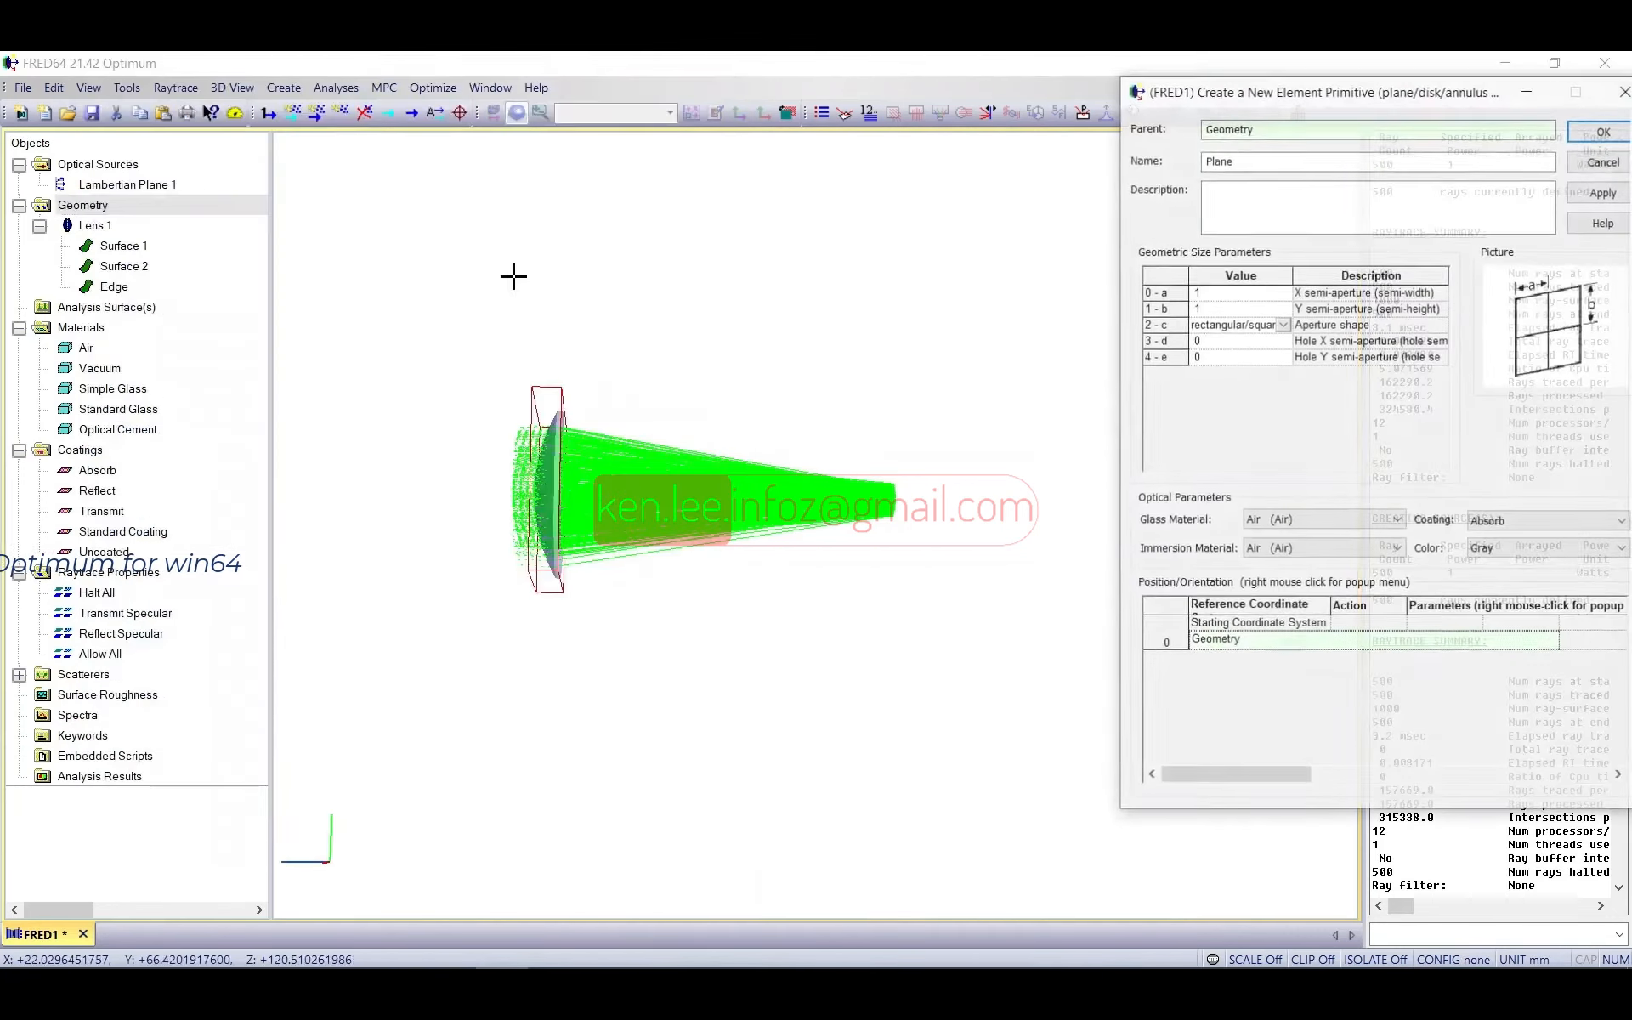
pyautogui.moveTo(1360, 94); pyautogui.dragTo(1140, 127)
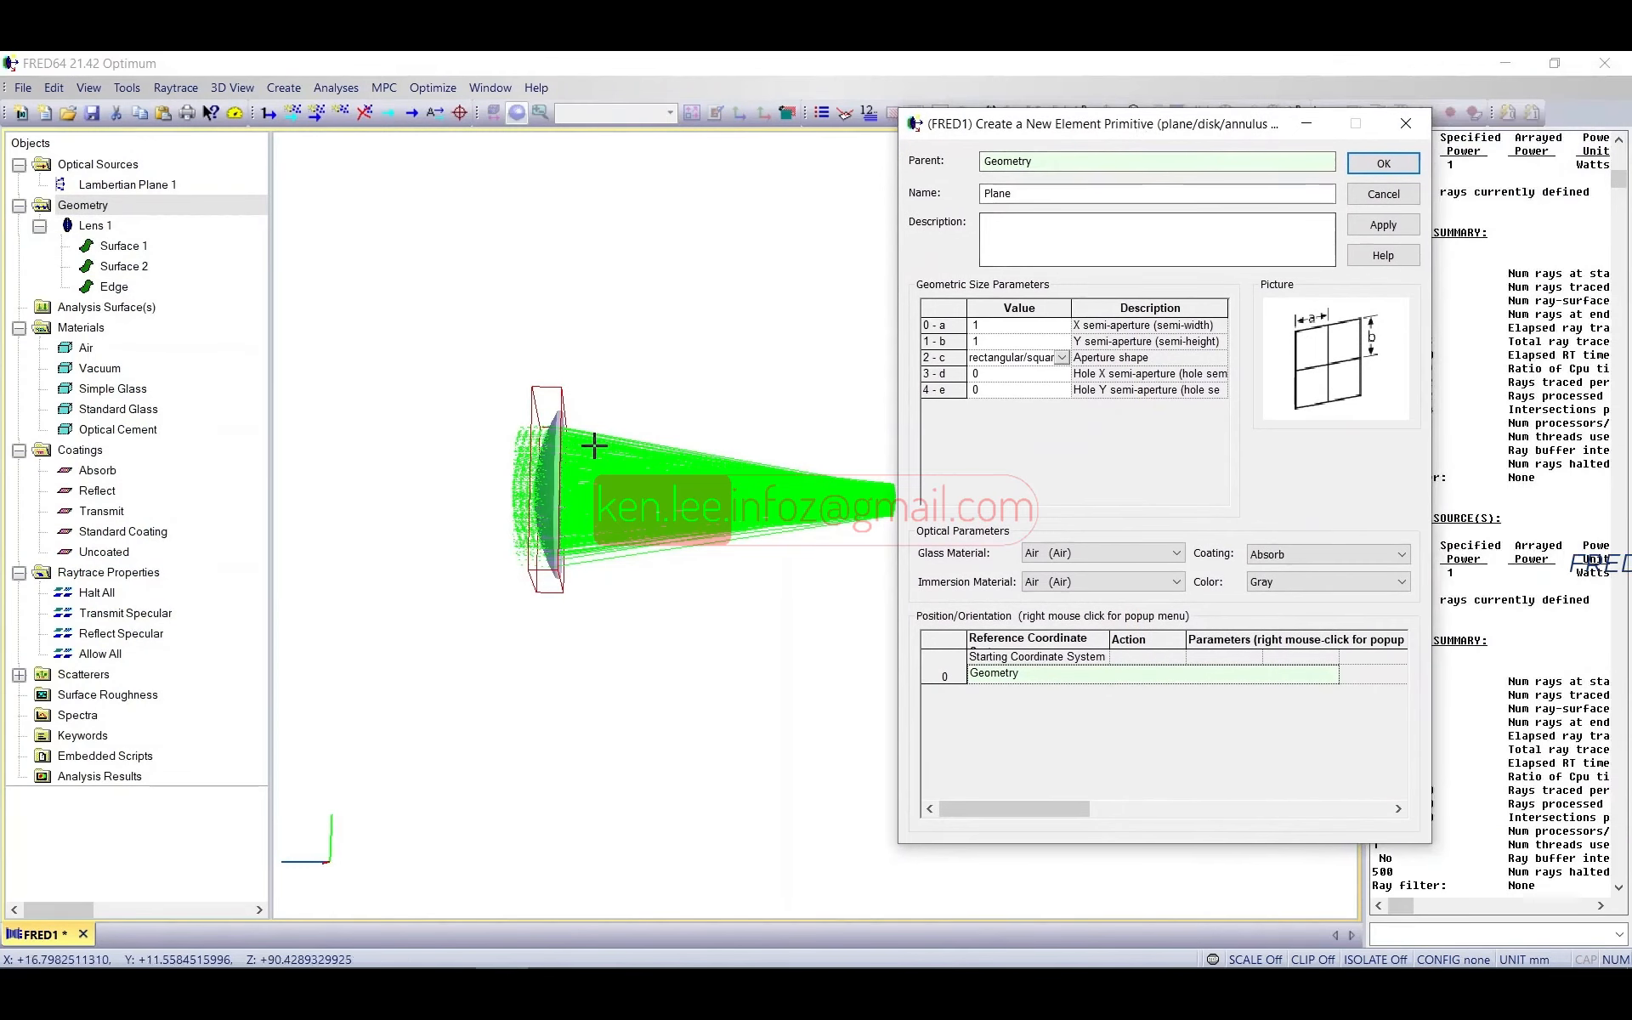
pyautogui.click(1020, 326)
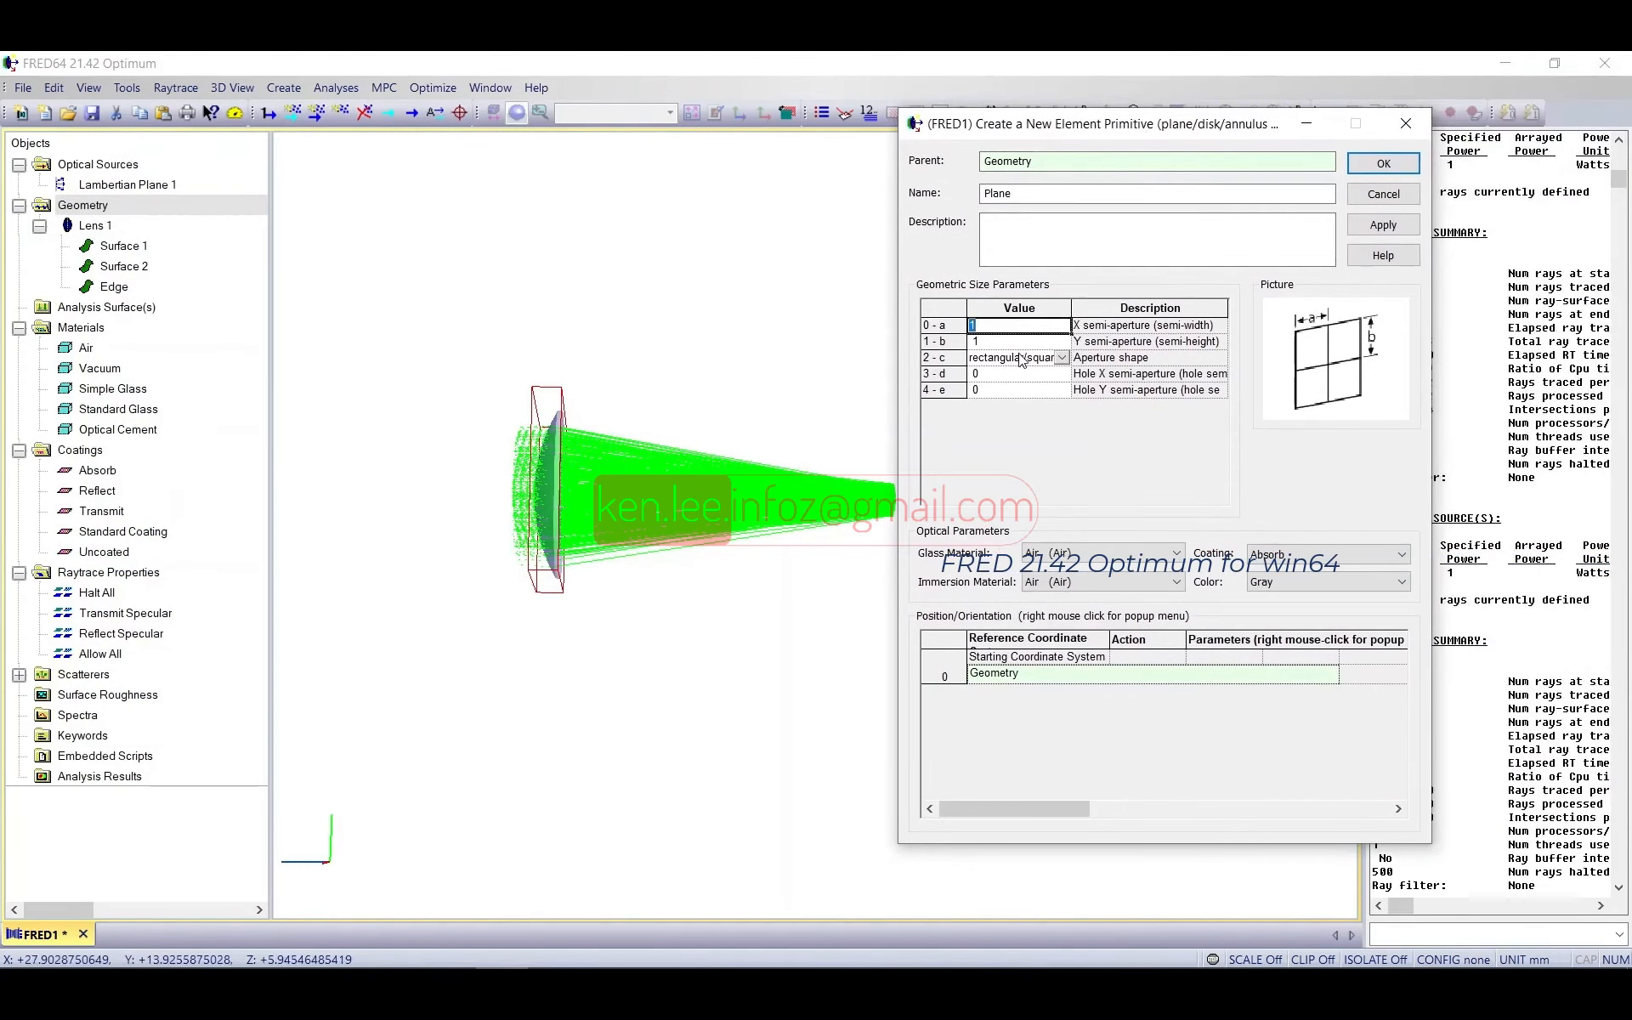
pyautogui.write('25')
pyautogui.press('Return')
pyautogui.write('2')
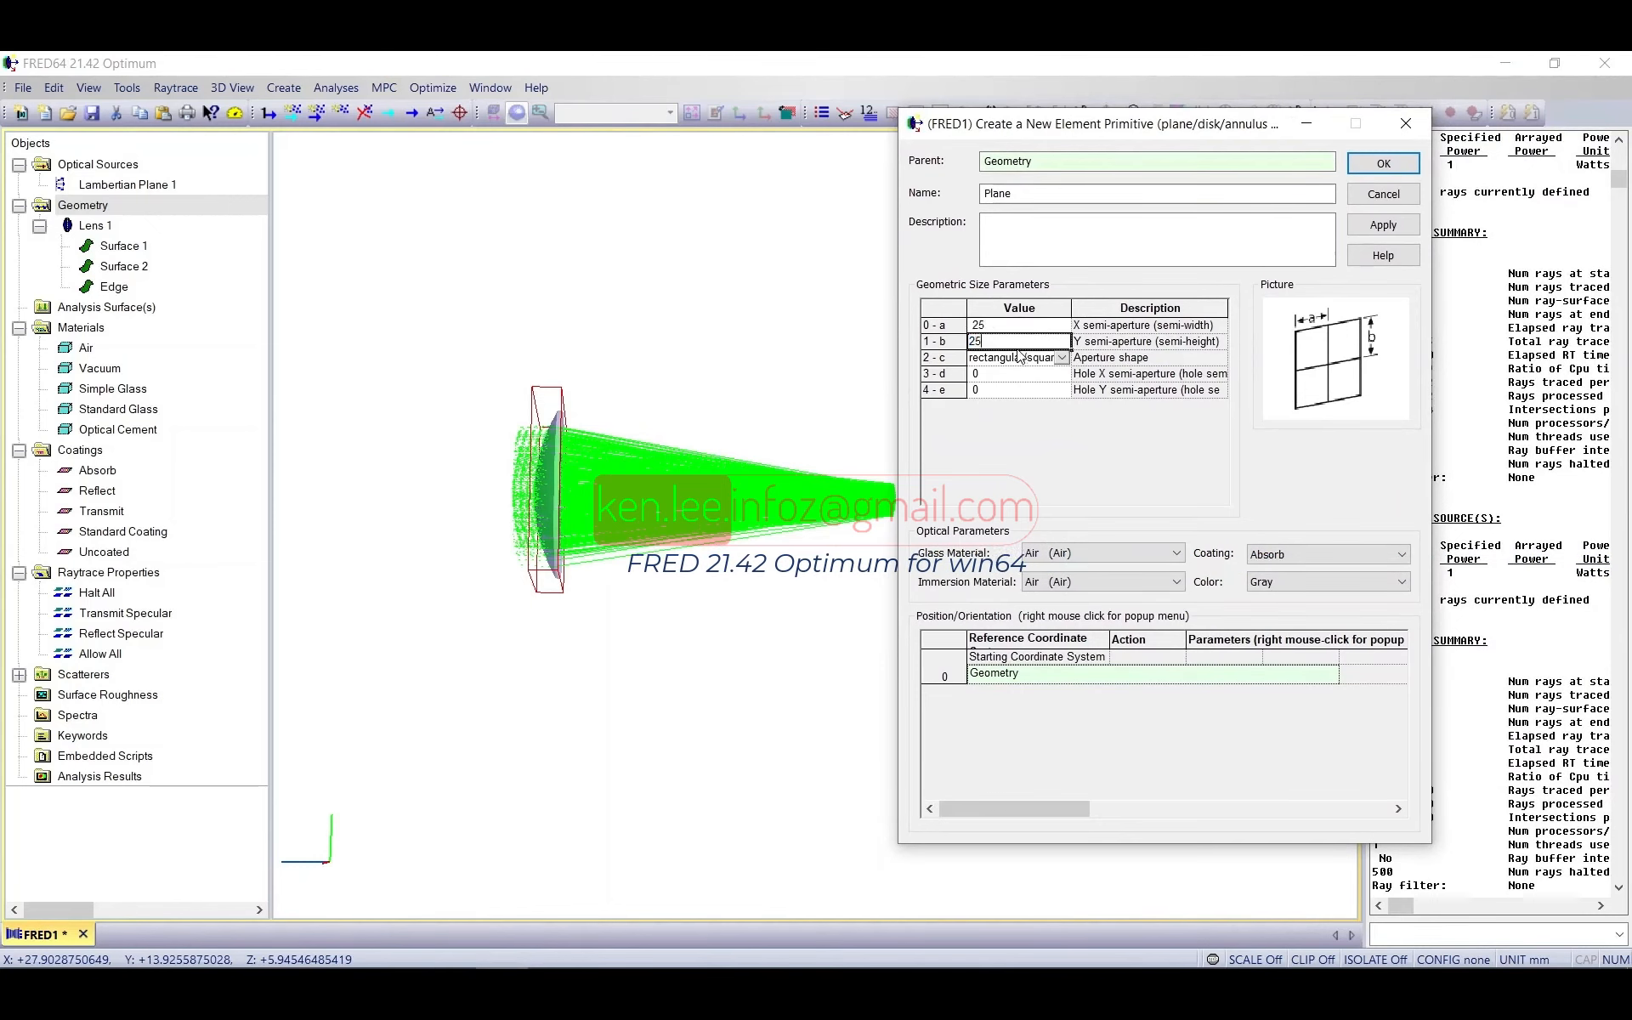
pyautogui.press('Return')
# Step: Review the plane's aperture shape and coating options, keeping the rectangular aperture and the Absorb coating
pyautogui.click(1058, 361)
pyautogui.click(1058, 361)
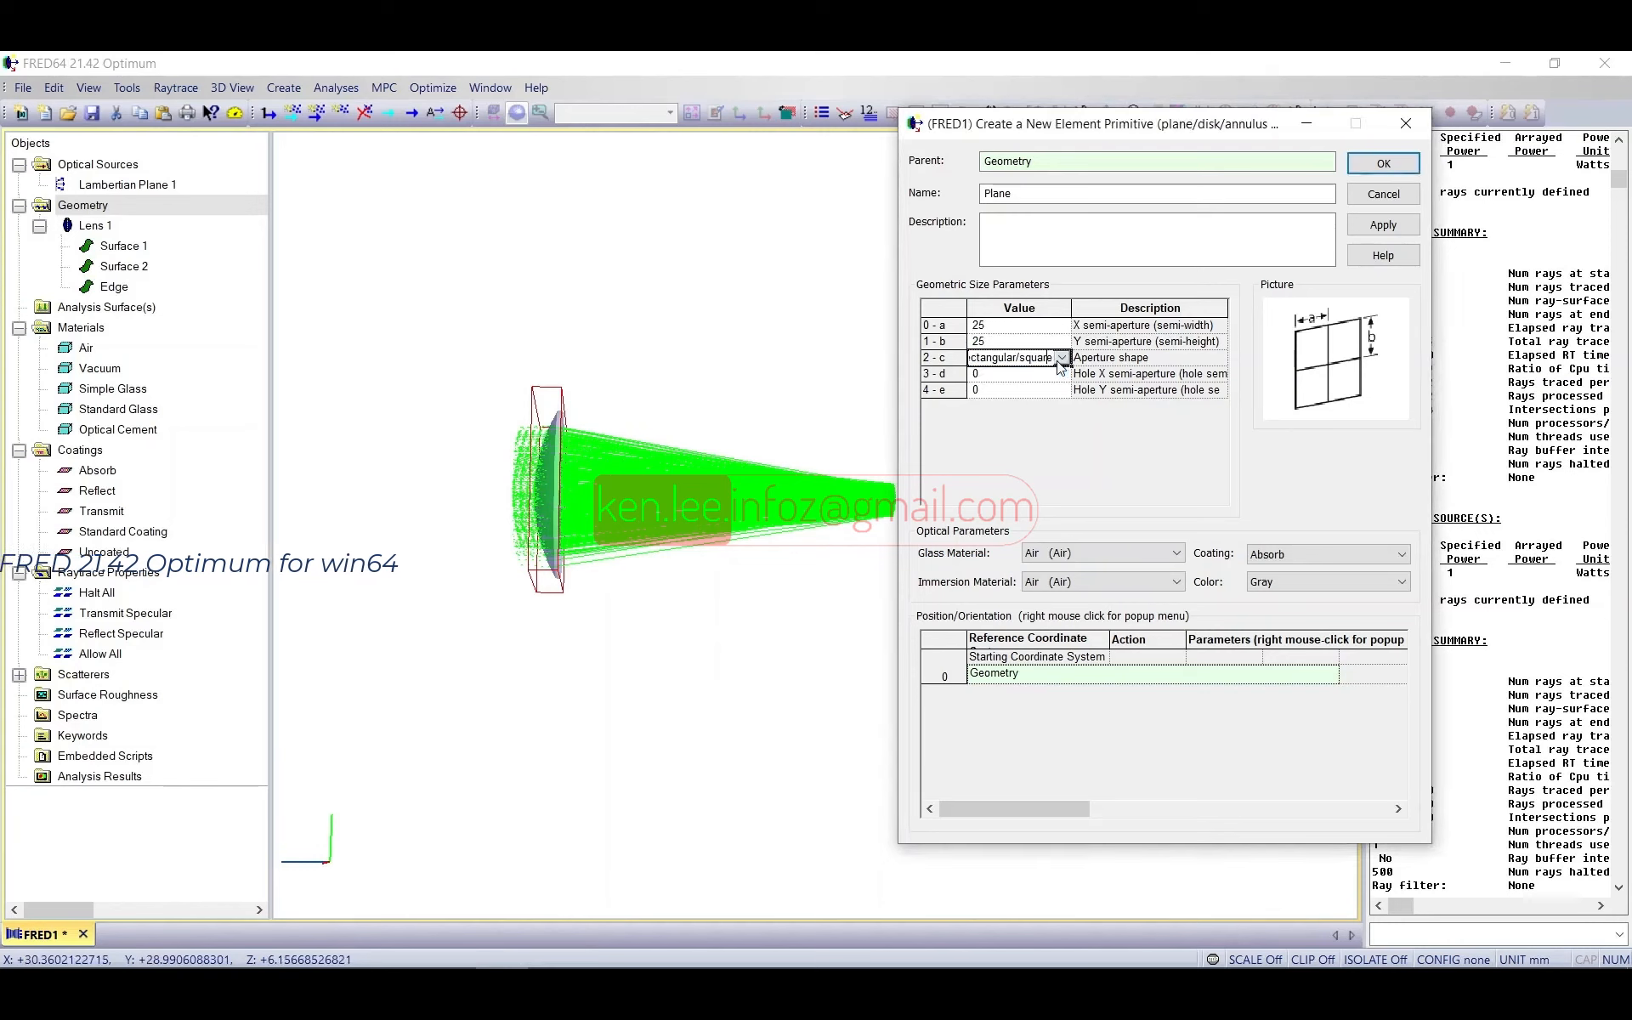
pyautogui.click(1063, 361)
pyautogui.click(1062, 359)
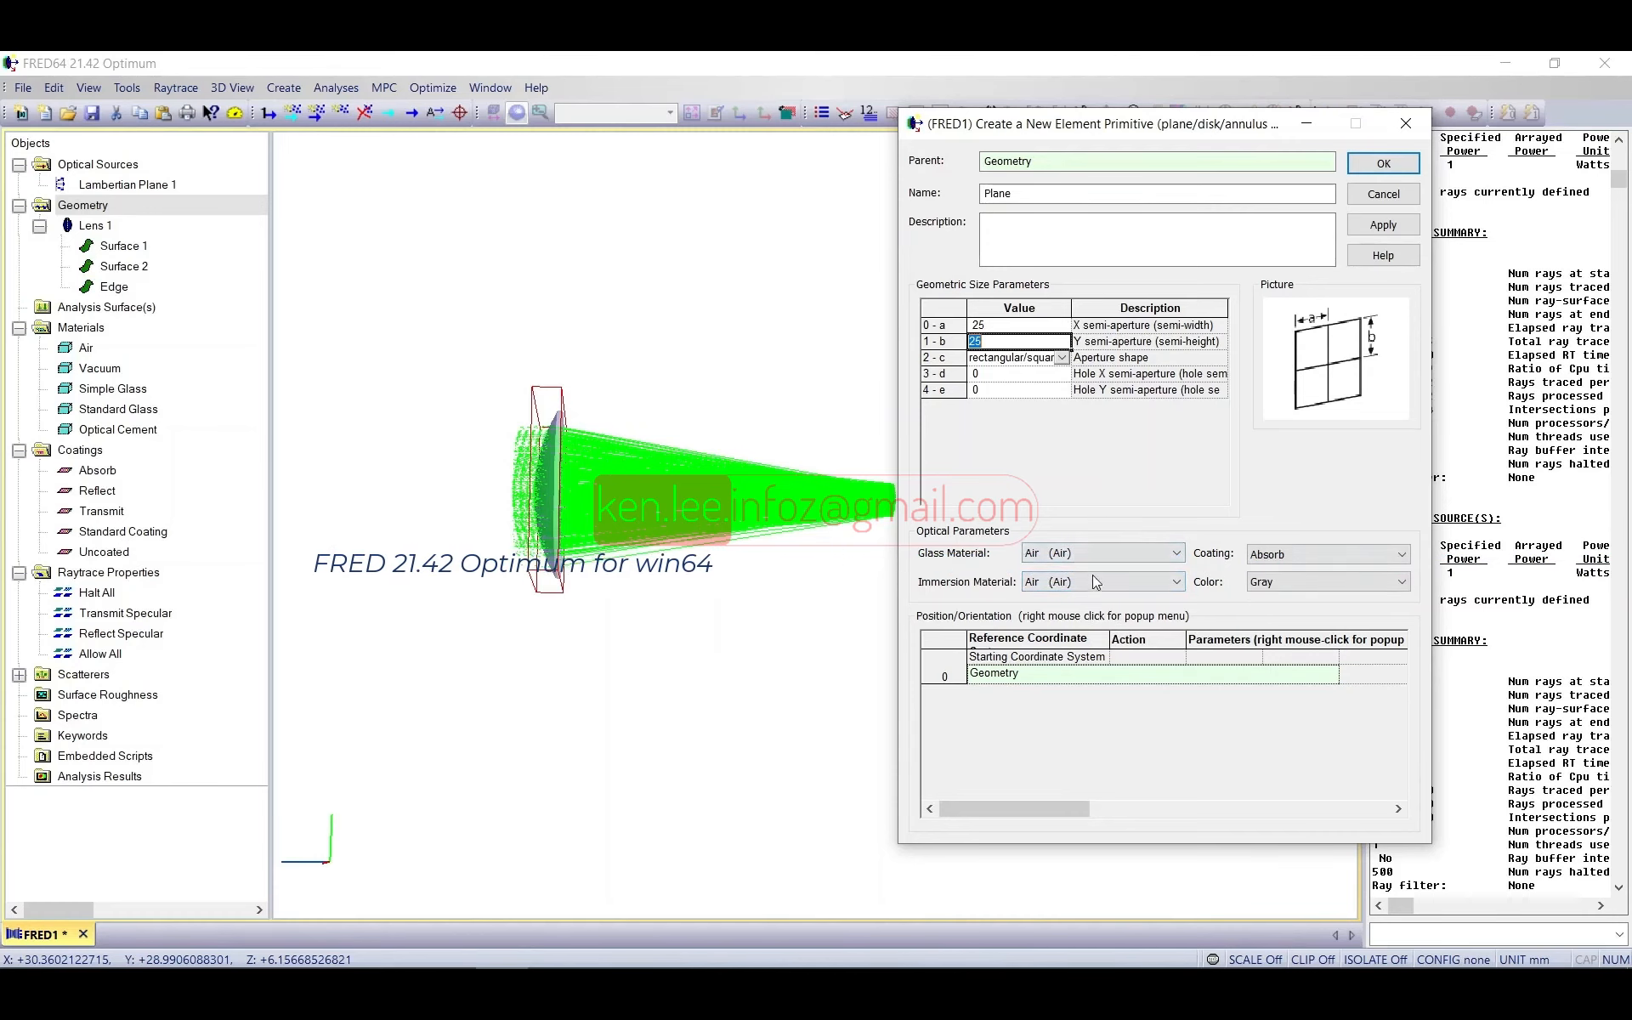
pyautogui.click(1292, 552)
pyautogui.click(1221, 559)
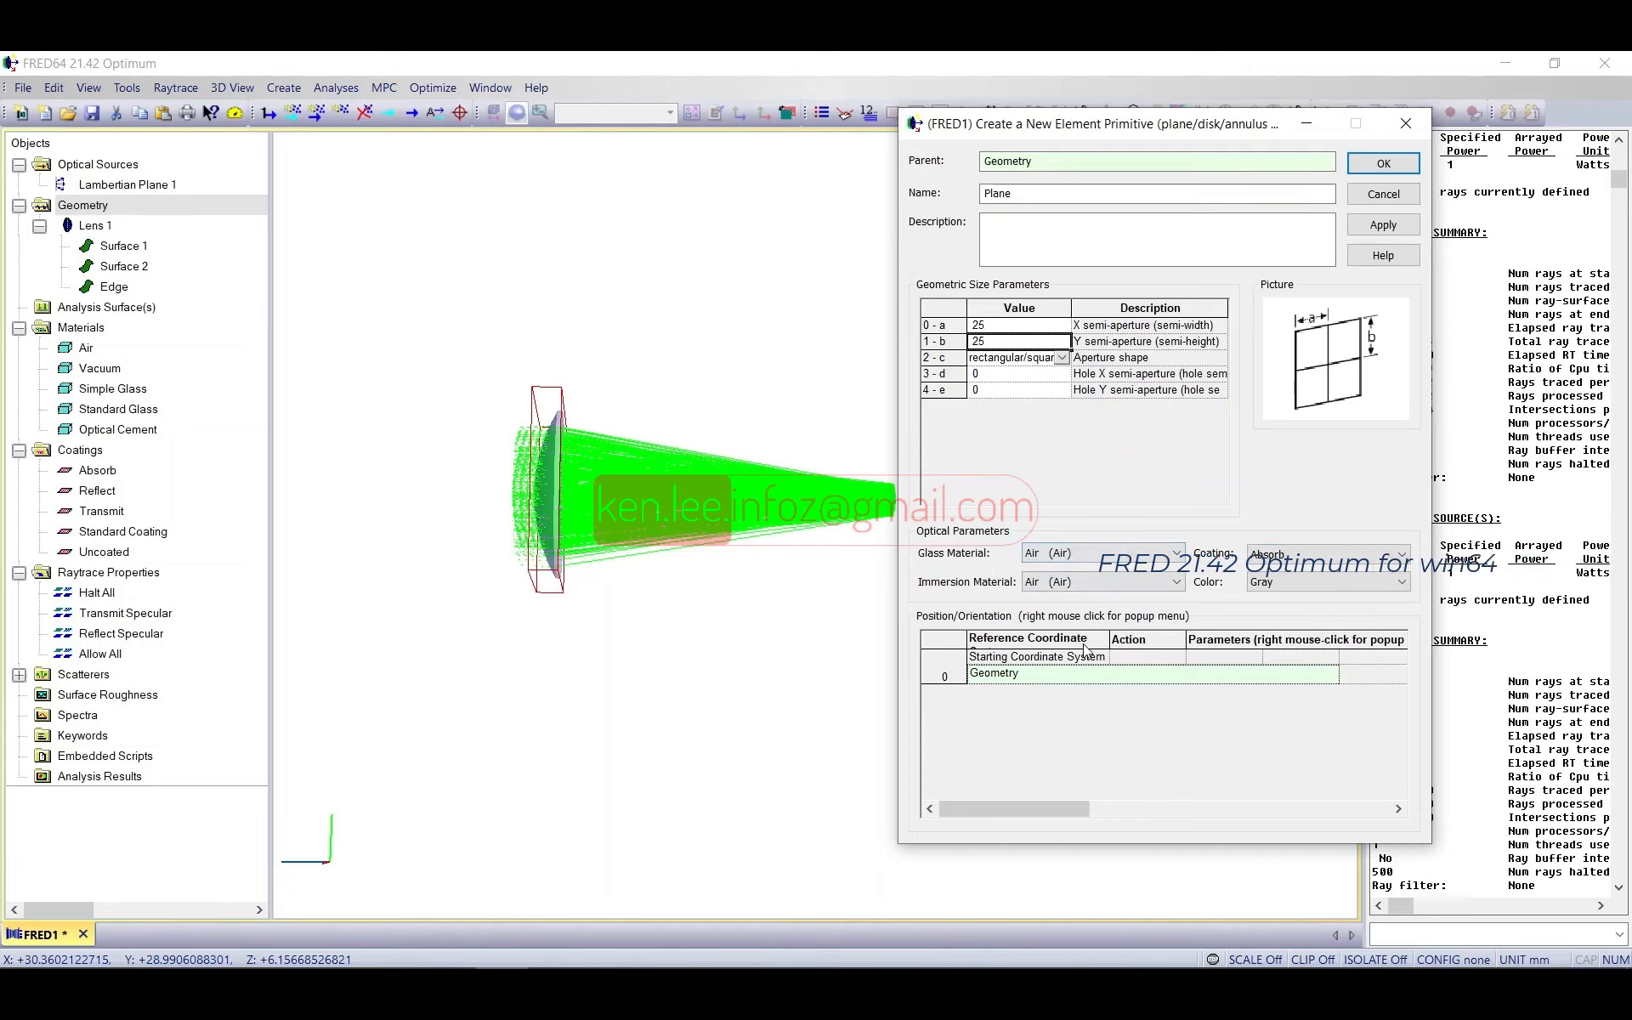
# Step: Shift the plane by 0, 0, 150 relative to Geometry, create it, and trace and render all sources
pyautogui.rightClick(1119, 675)
pyautogui.click(1185, 793)
pyautogui.click(1266, 708)
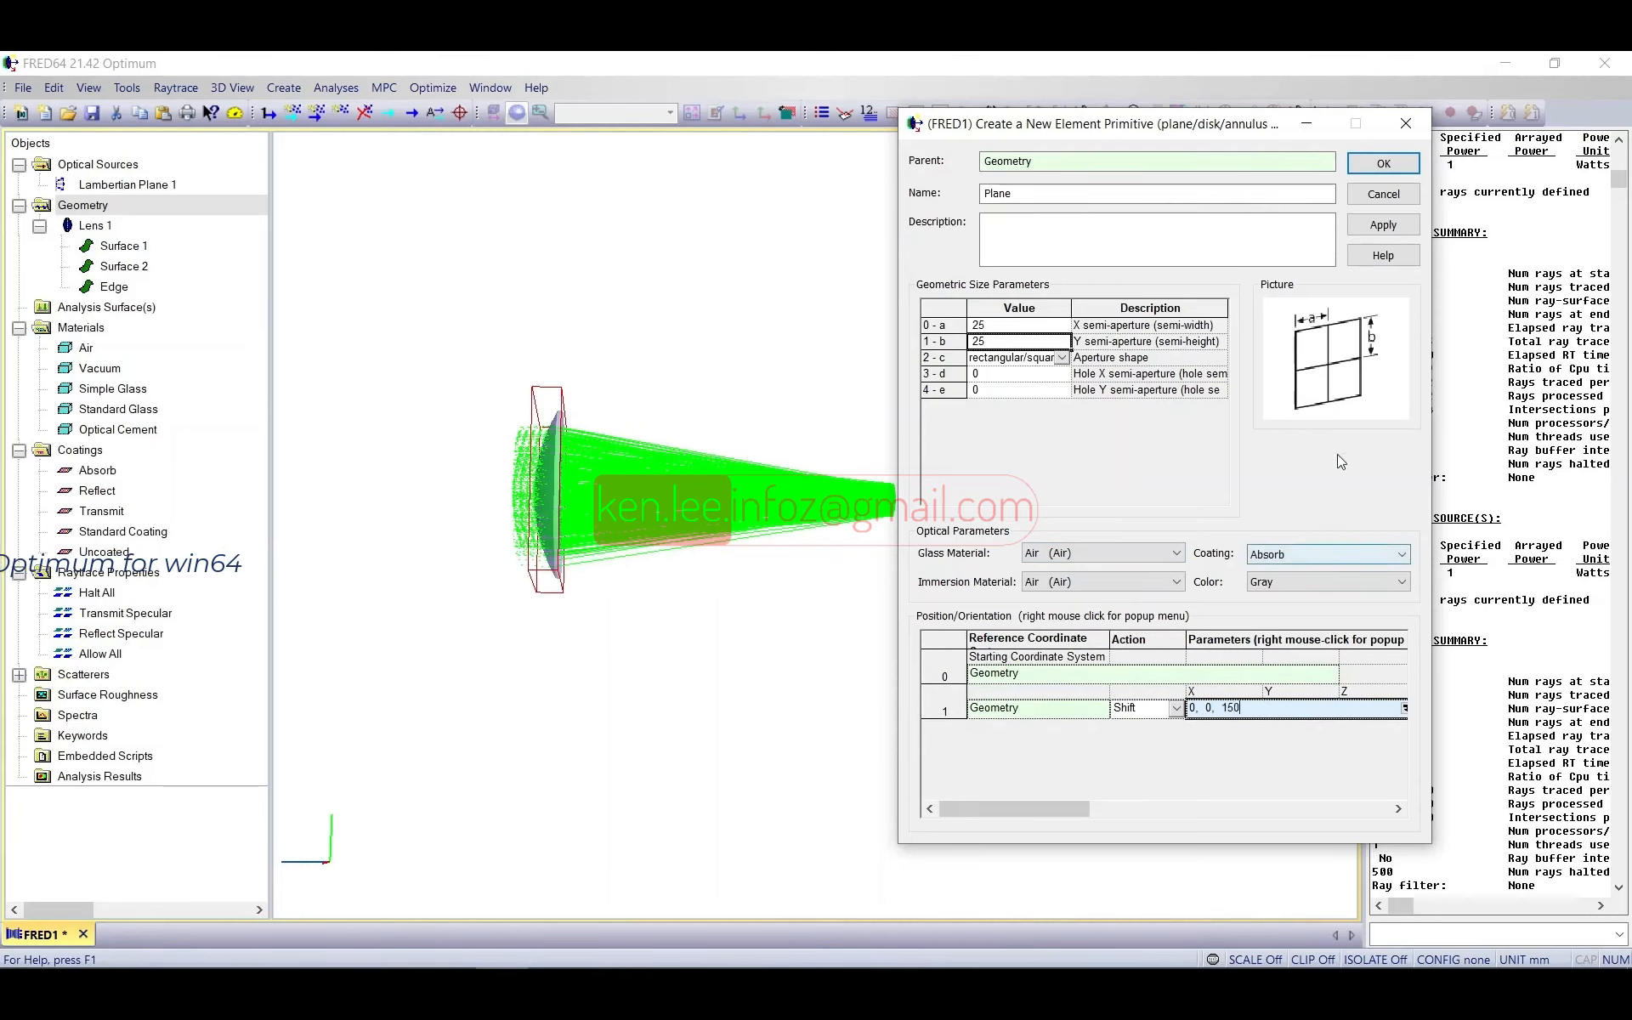
pyautogui.click(1384, 226)
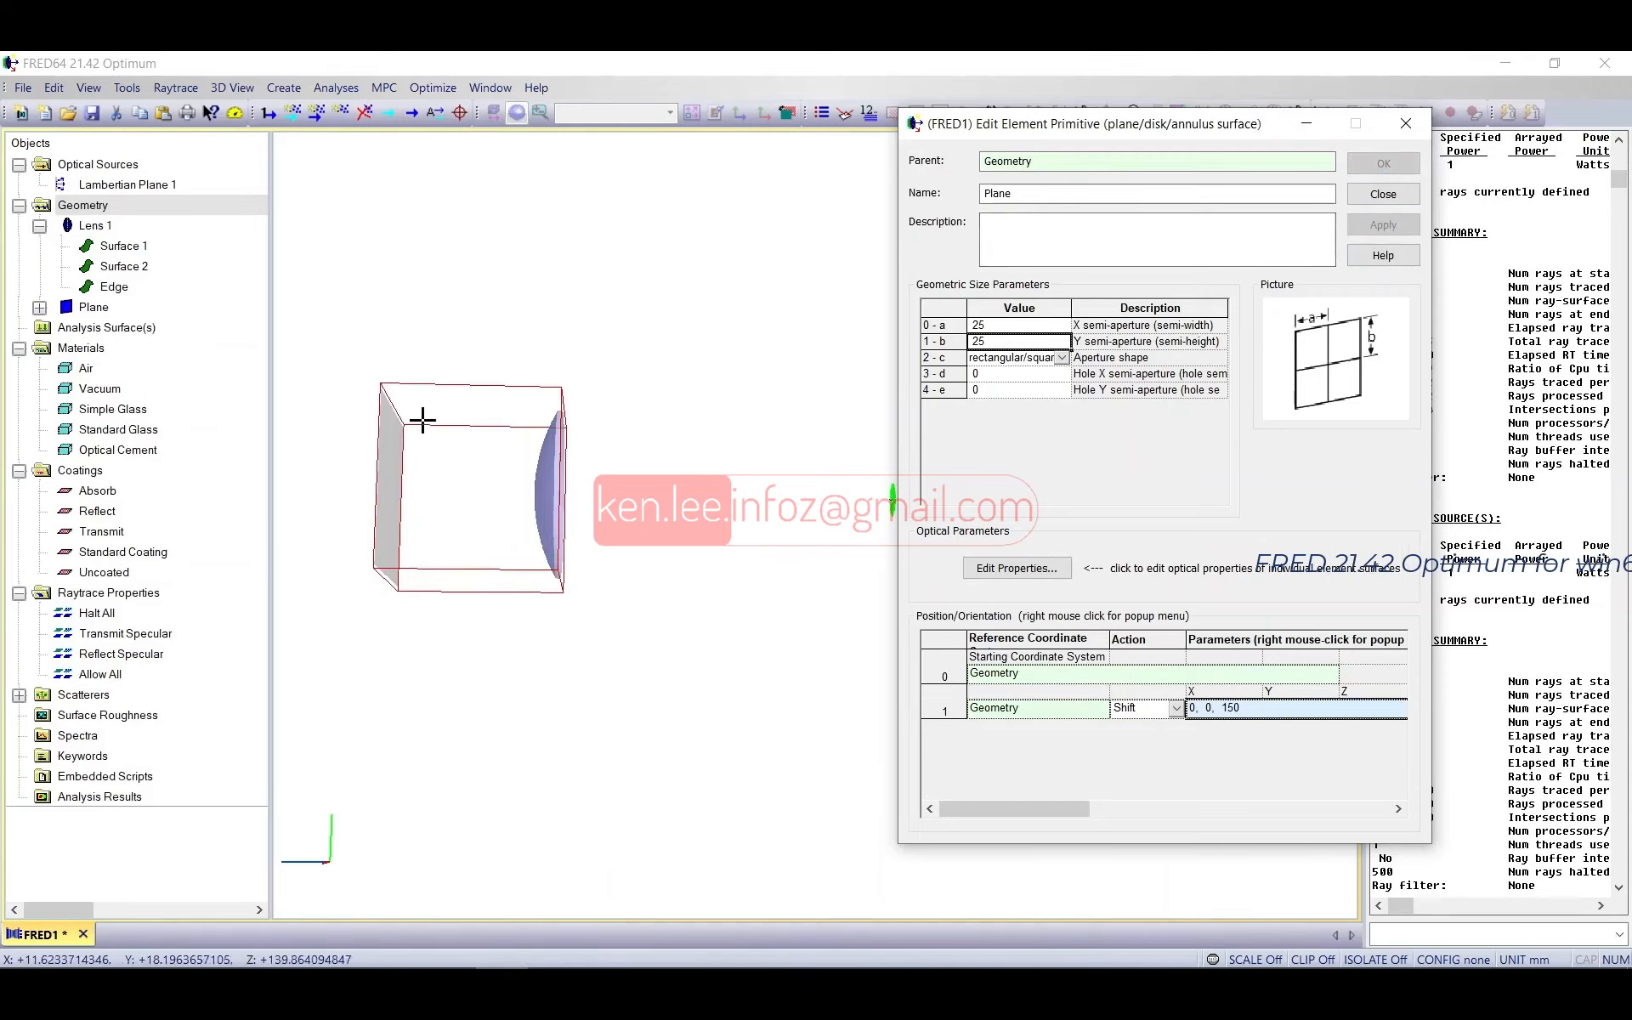
pyautogui.click(1385, 197)
pyautogui.click(317, 111)
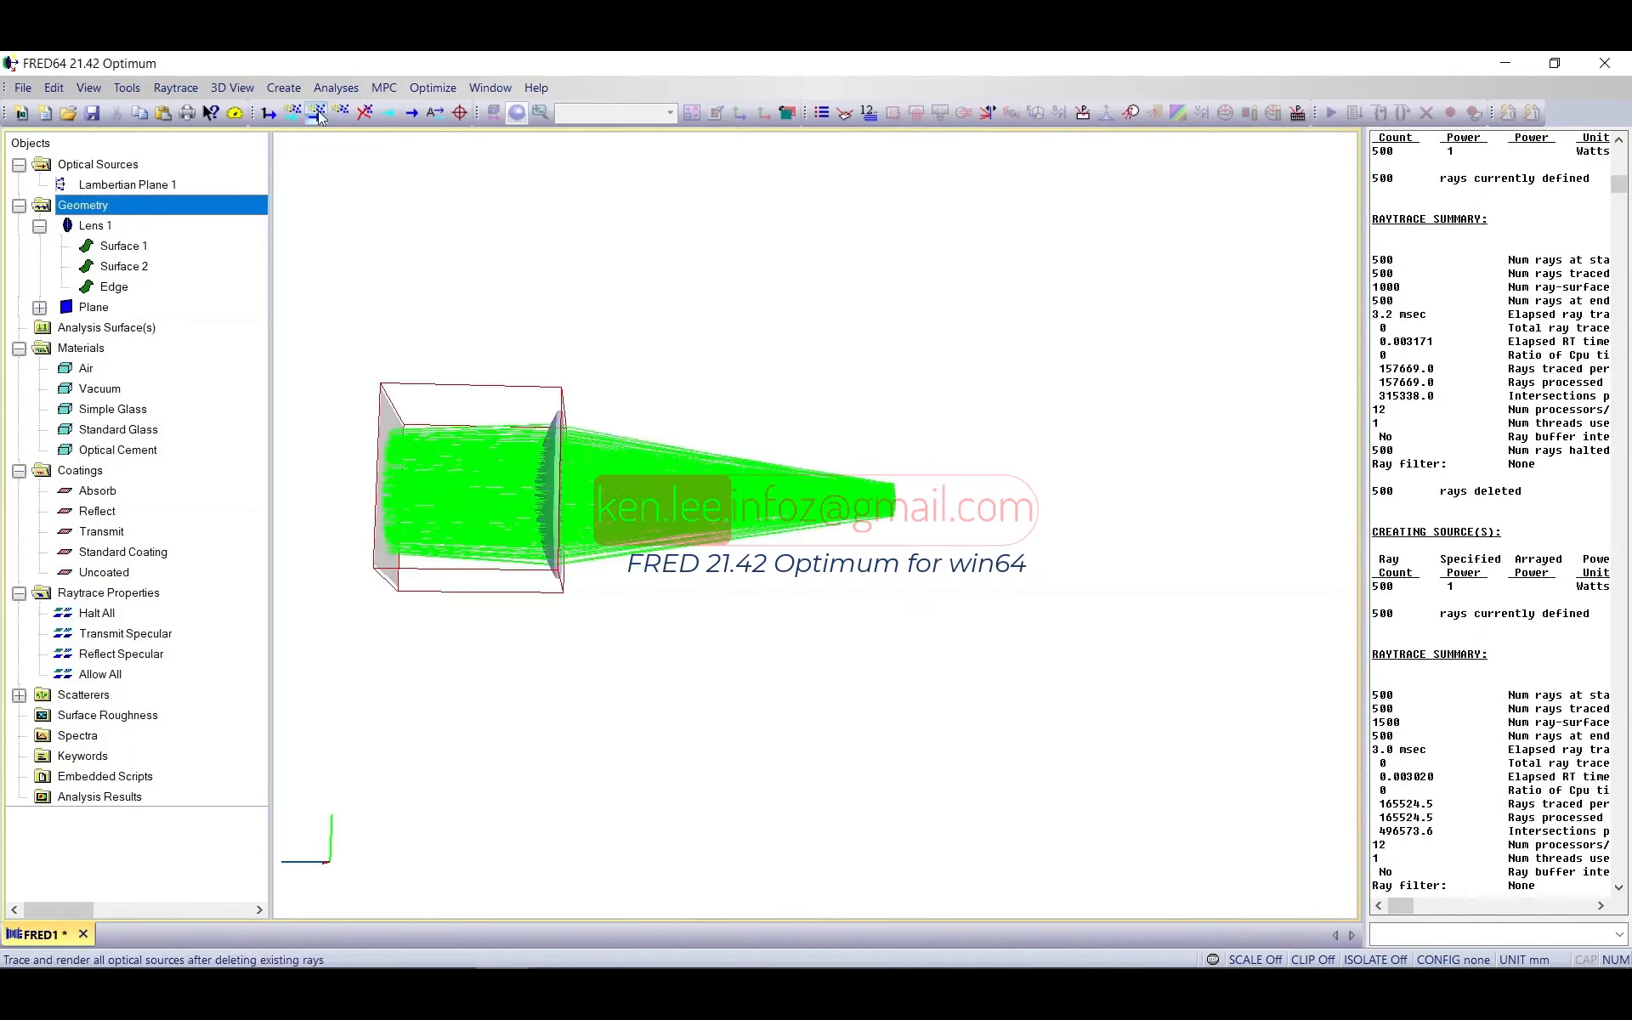
pyautogui.moveTo(496, 442); pyautogui.dragTo(697, 457)
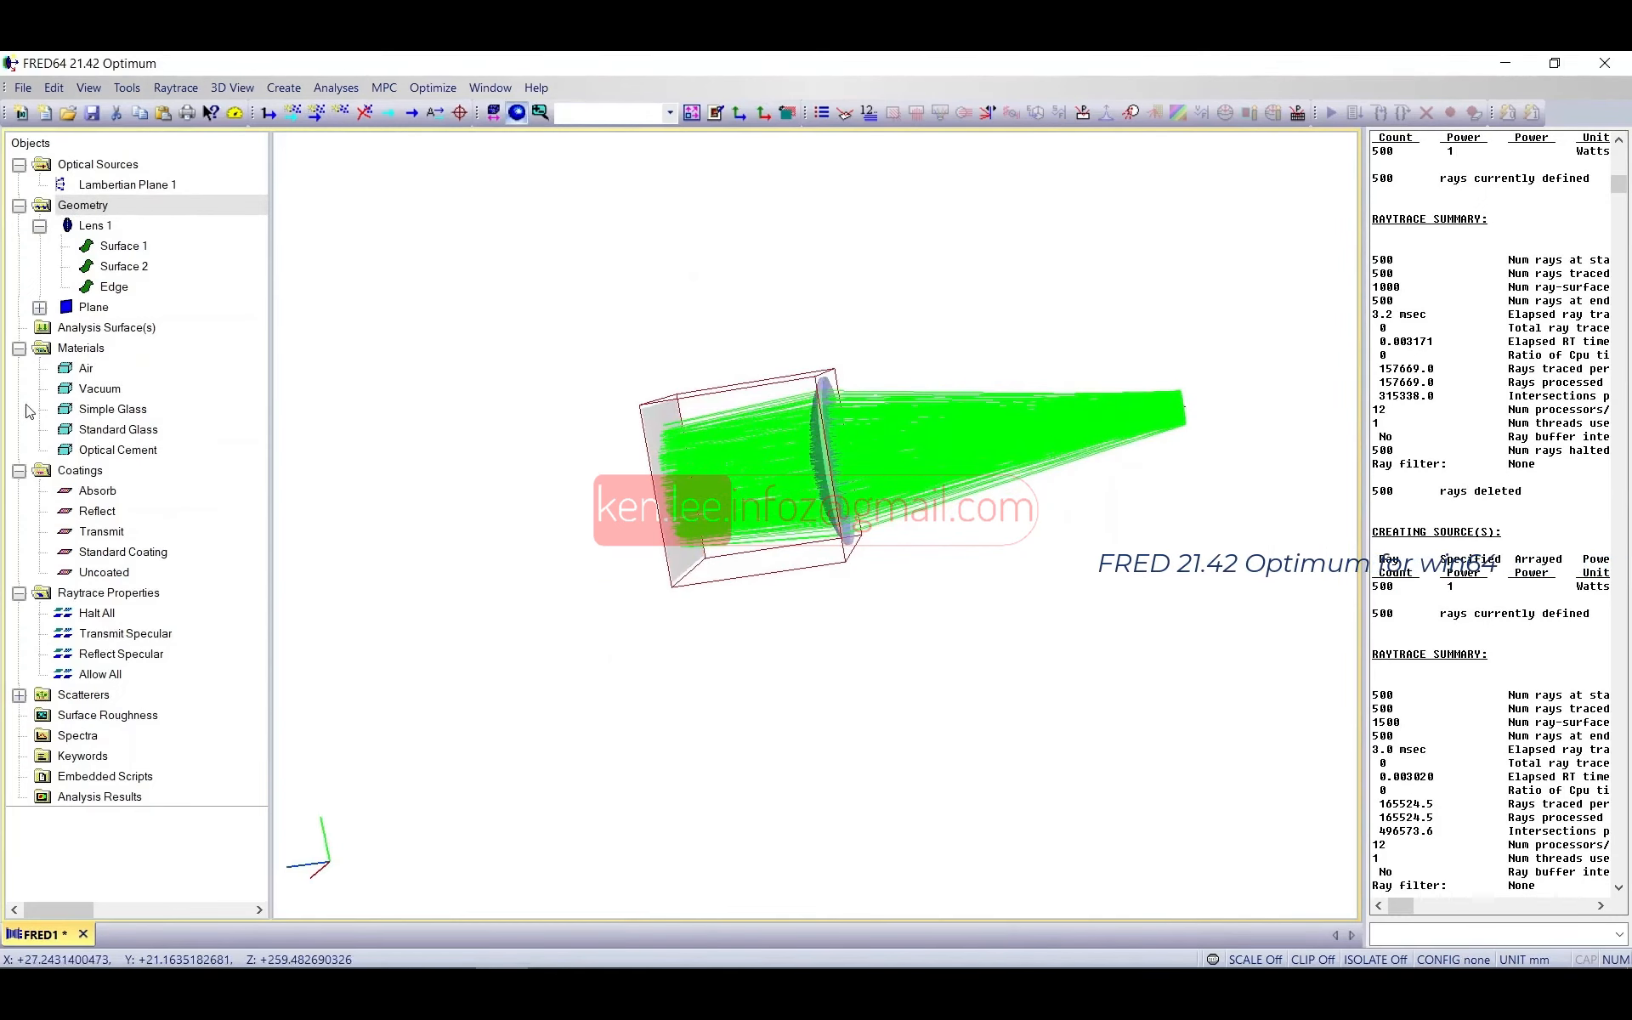
# Step: Collapse the Materials, Coatings and Raytrace Properties folders in the object tree
pyautogui.click(19, 347)
pyautogui.click(19, 368)
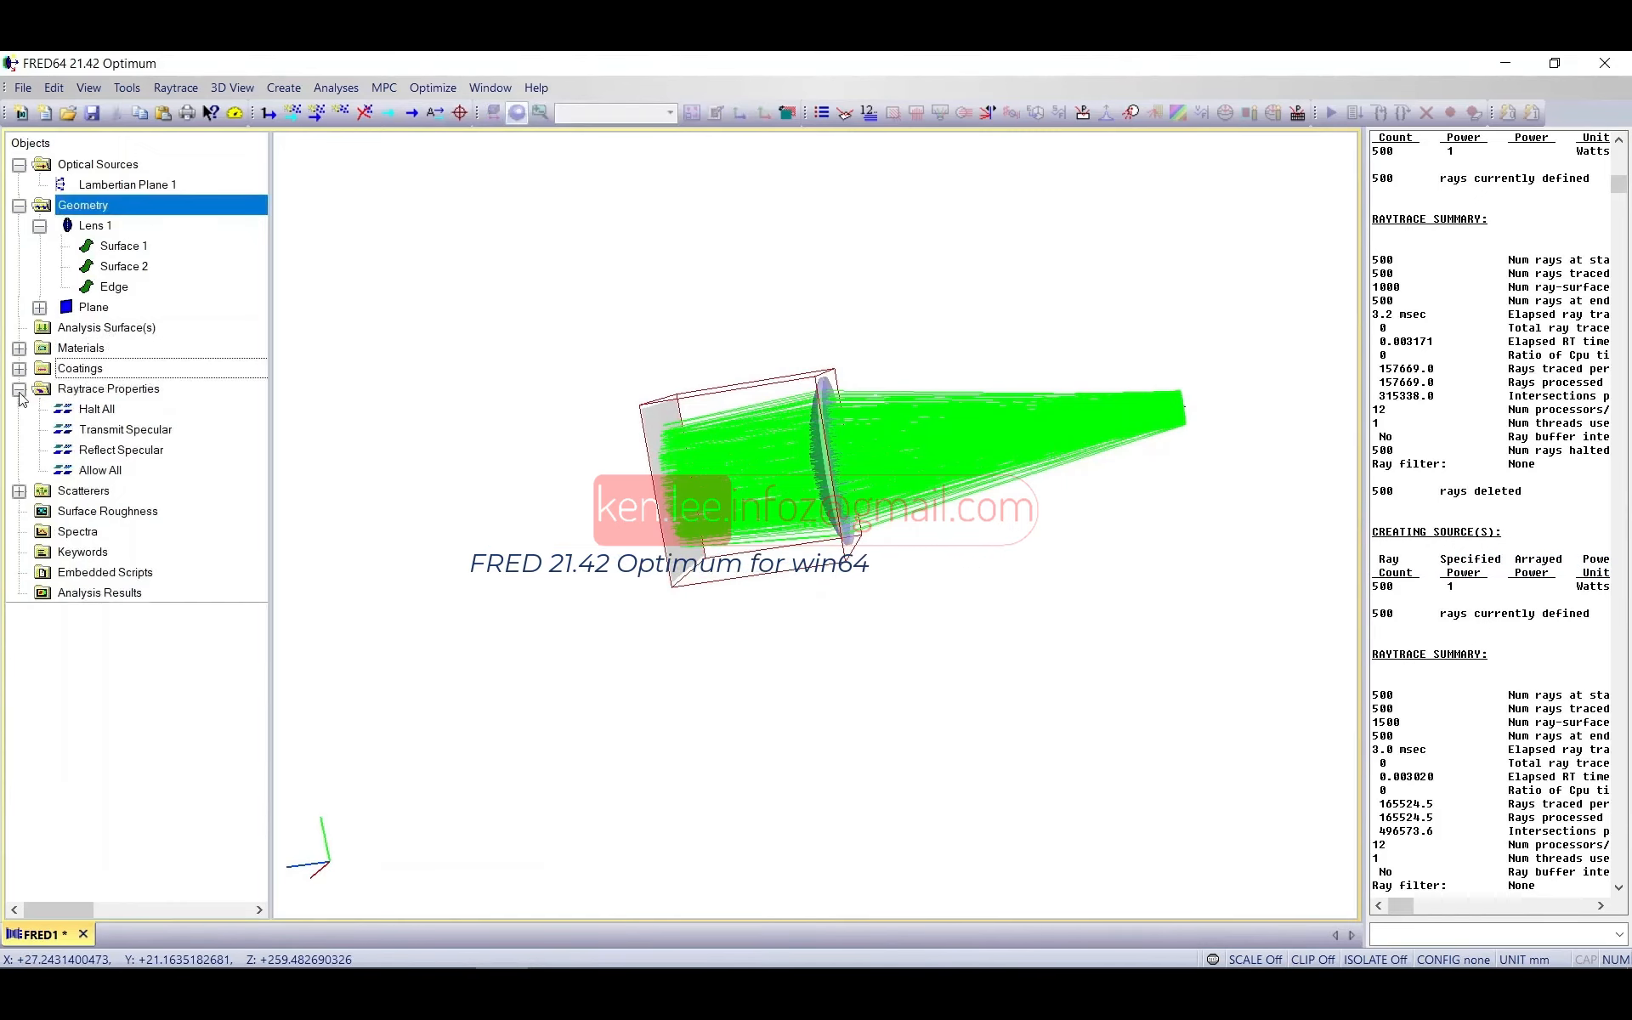
pyautogui.click(18, 389)
# Step: Create a new analysis surface with 51 divisions in both X and Y
pyautogui.click(110, 328)
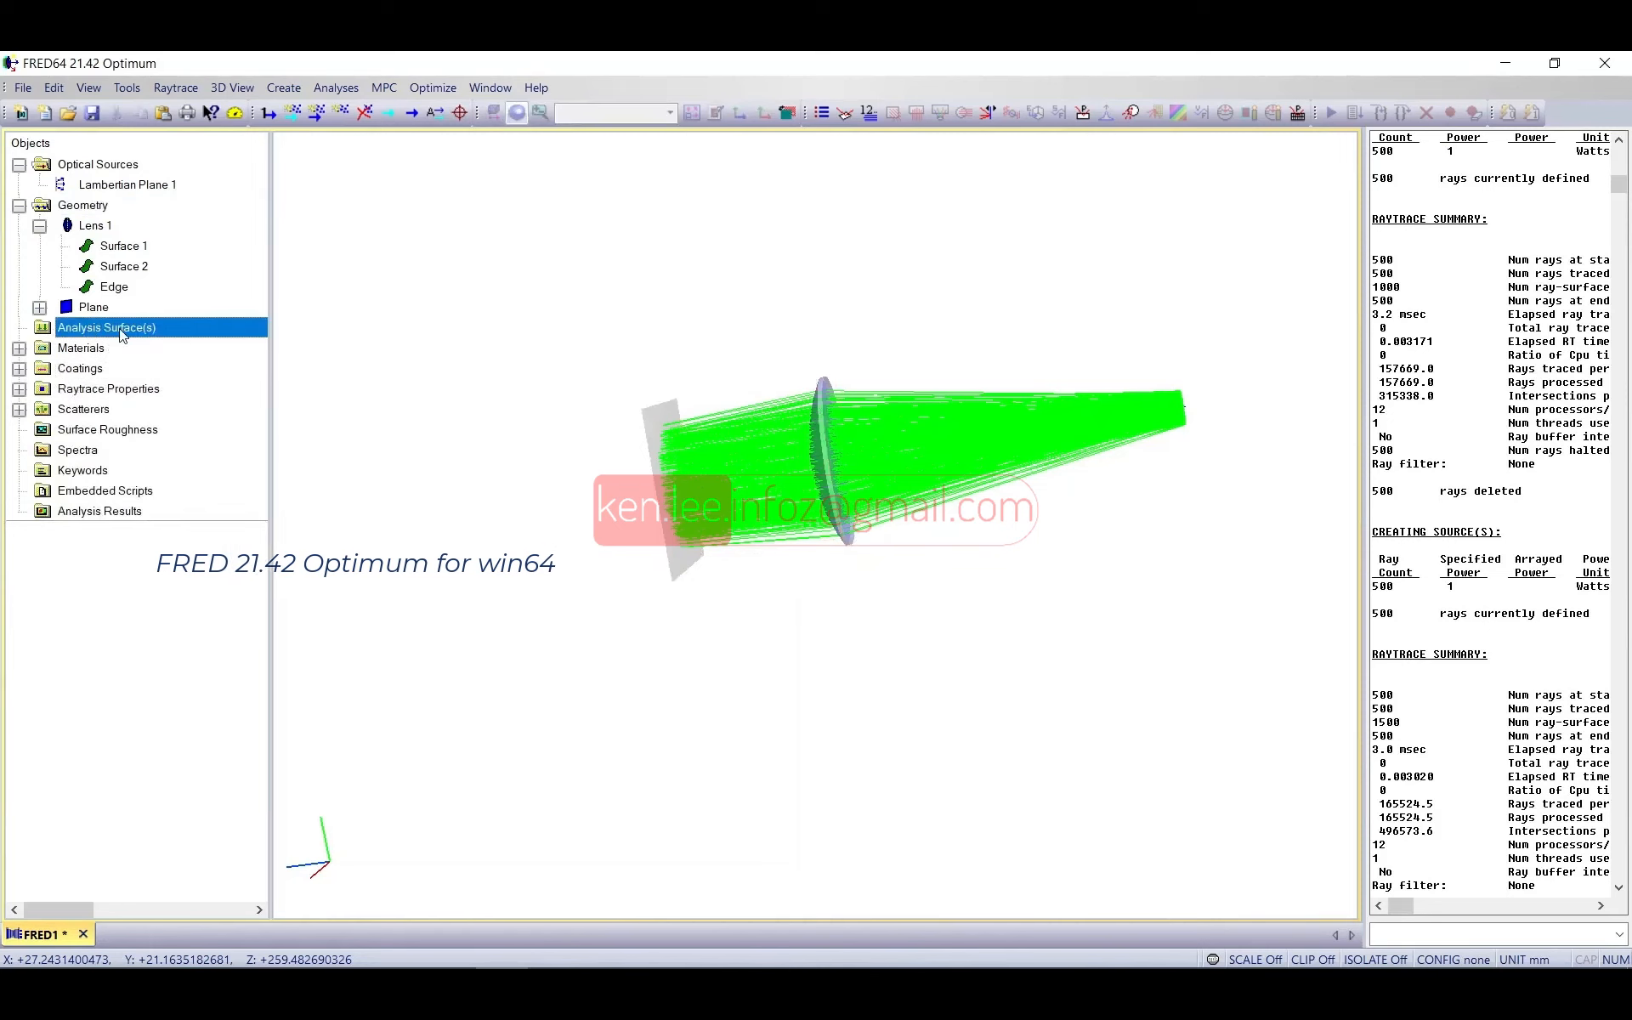
pyautogui.rightClick(121, 334)
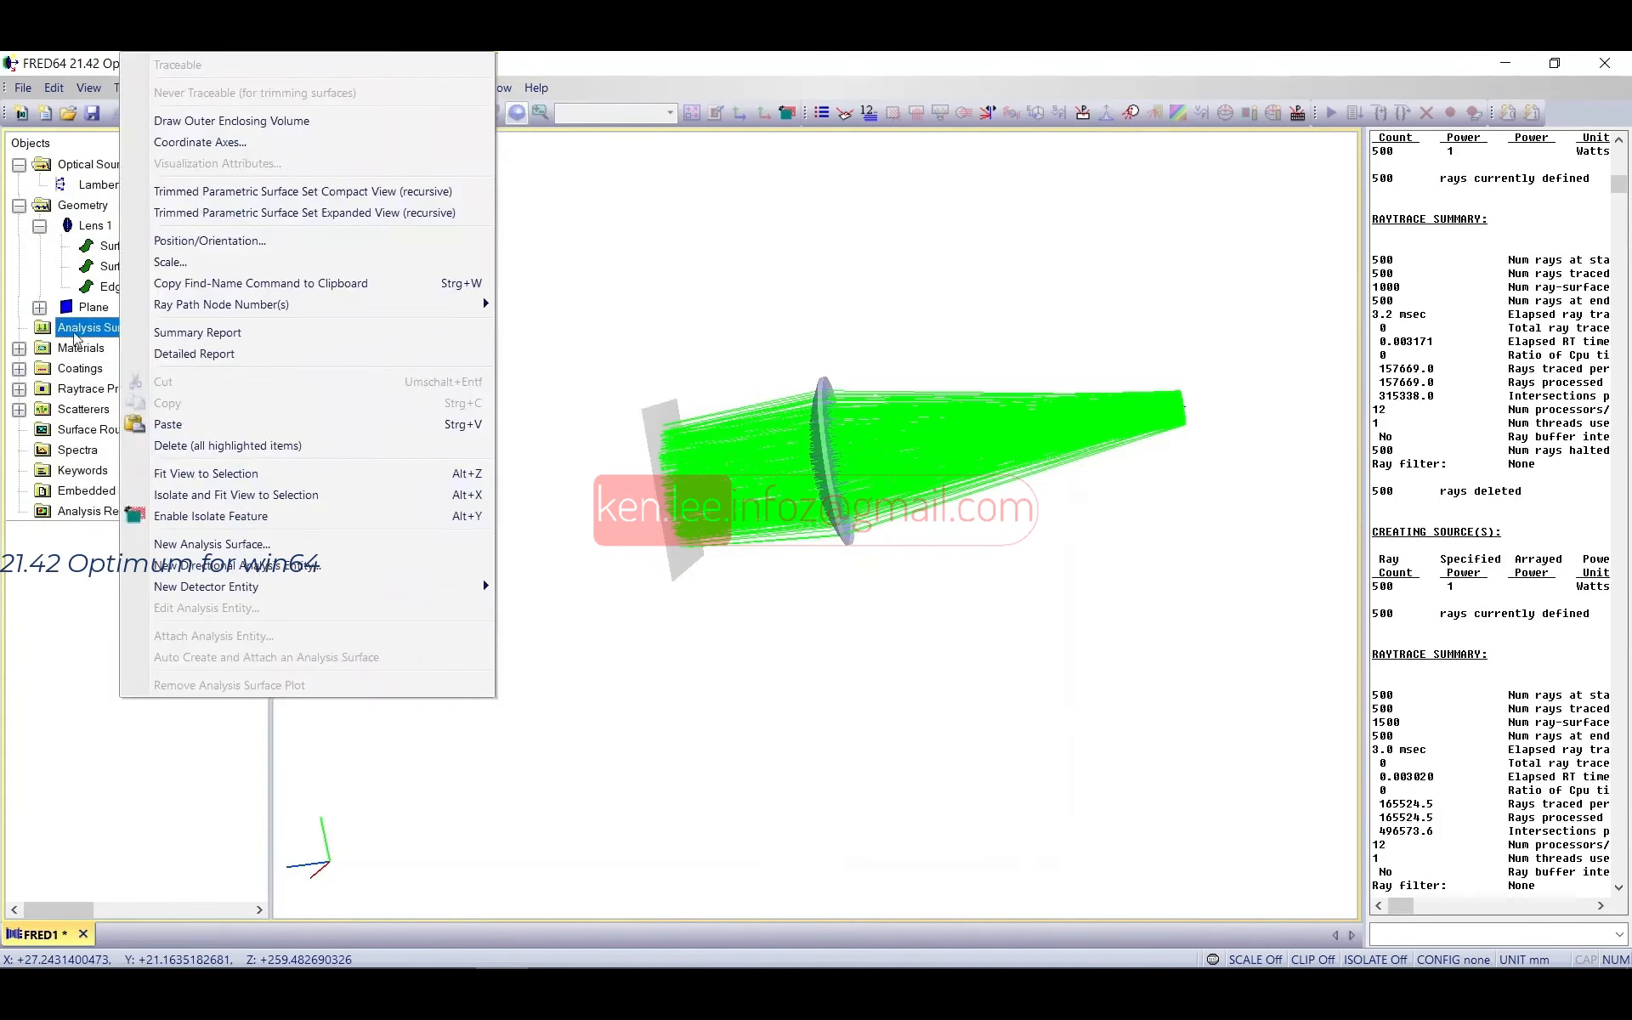
pyautogui.click(95, 329)
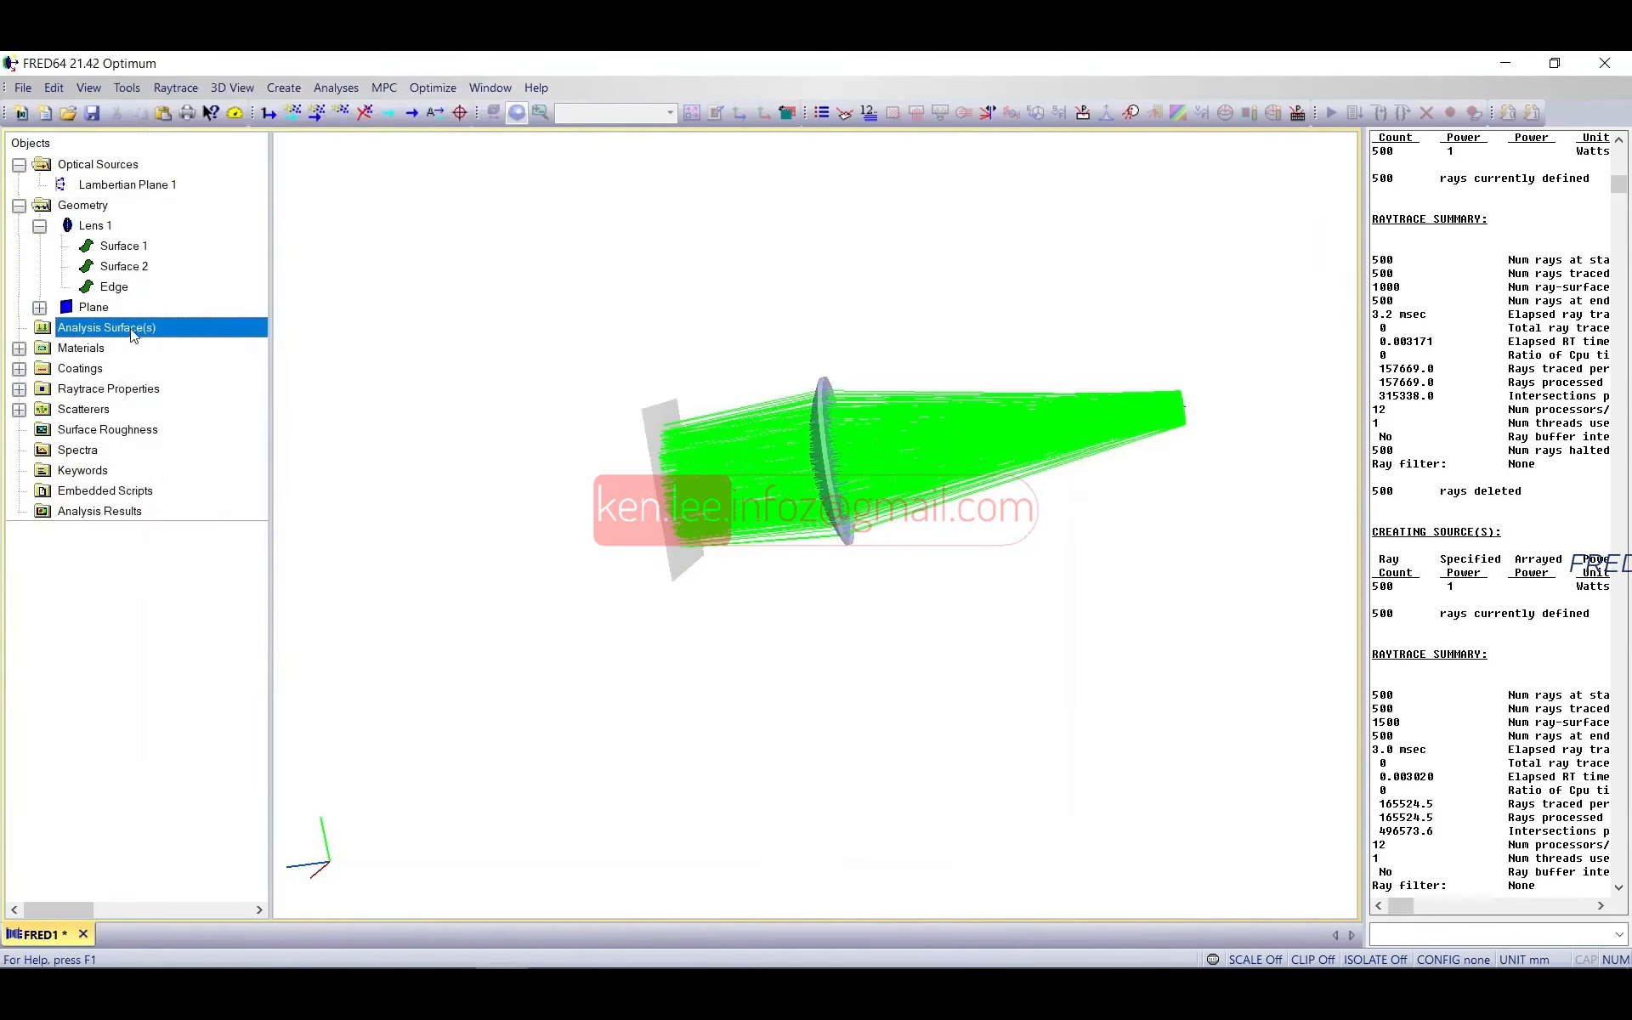
pyautogui.rightClick(133, 334)
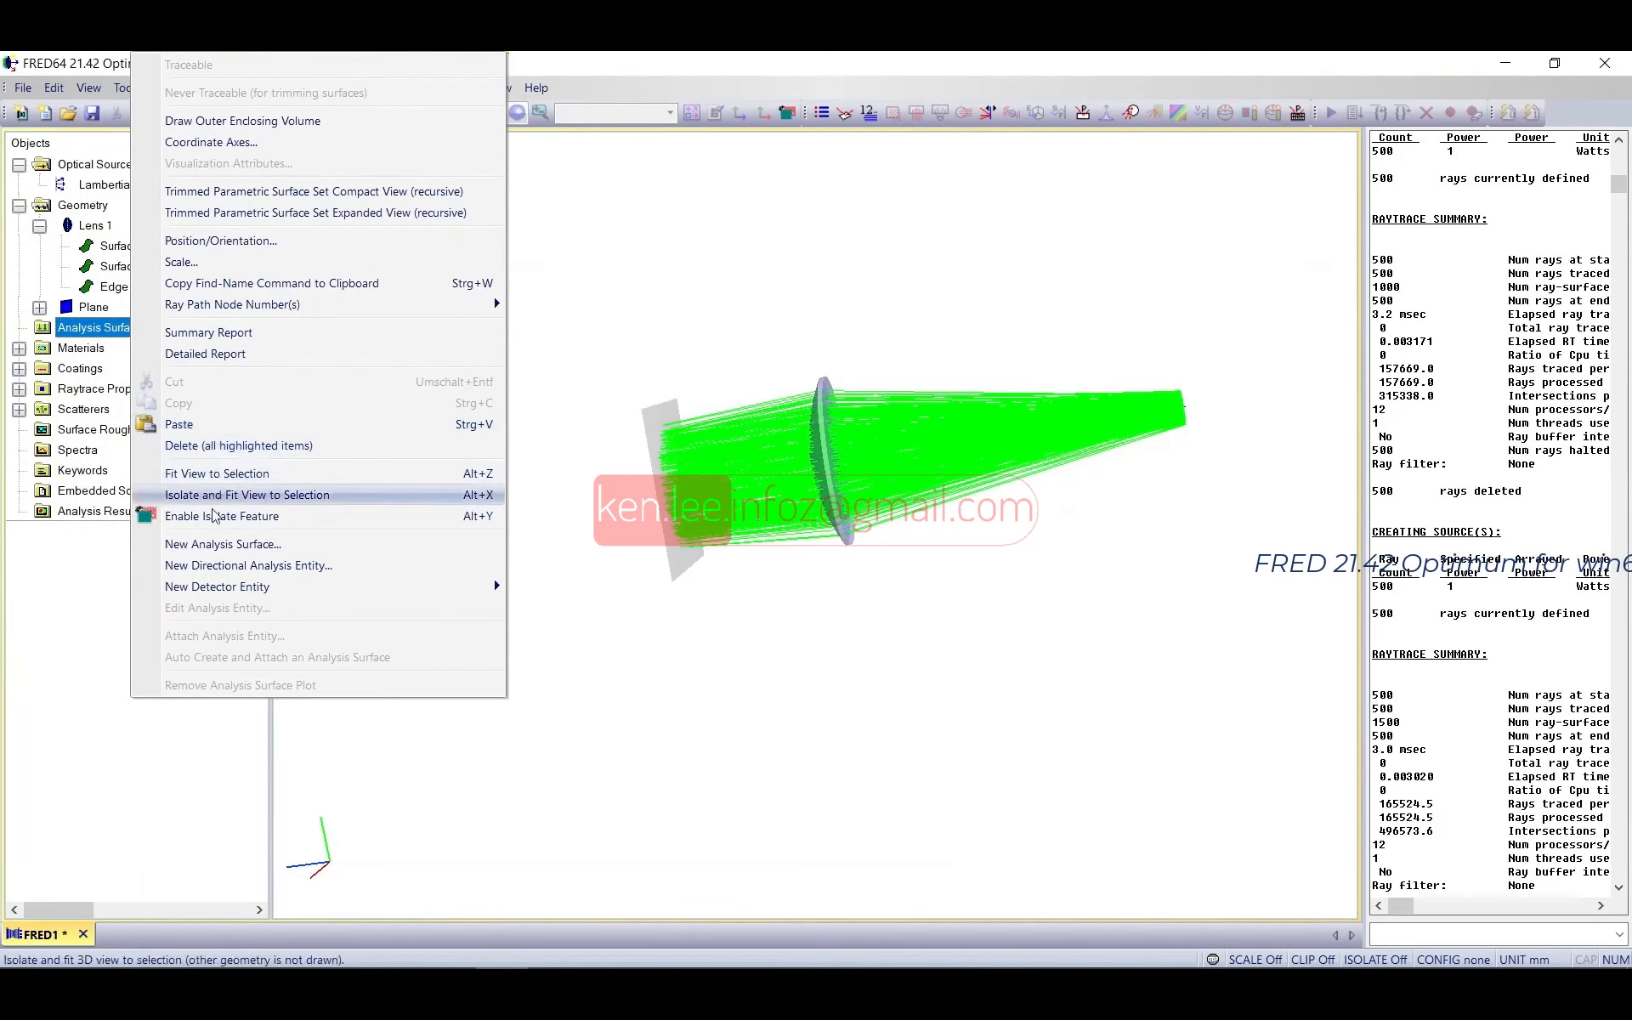
pyautogui.click(255, 549)
pyautogui.moveTo(341, 137); pyautogui.dragTo(842, 143)
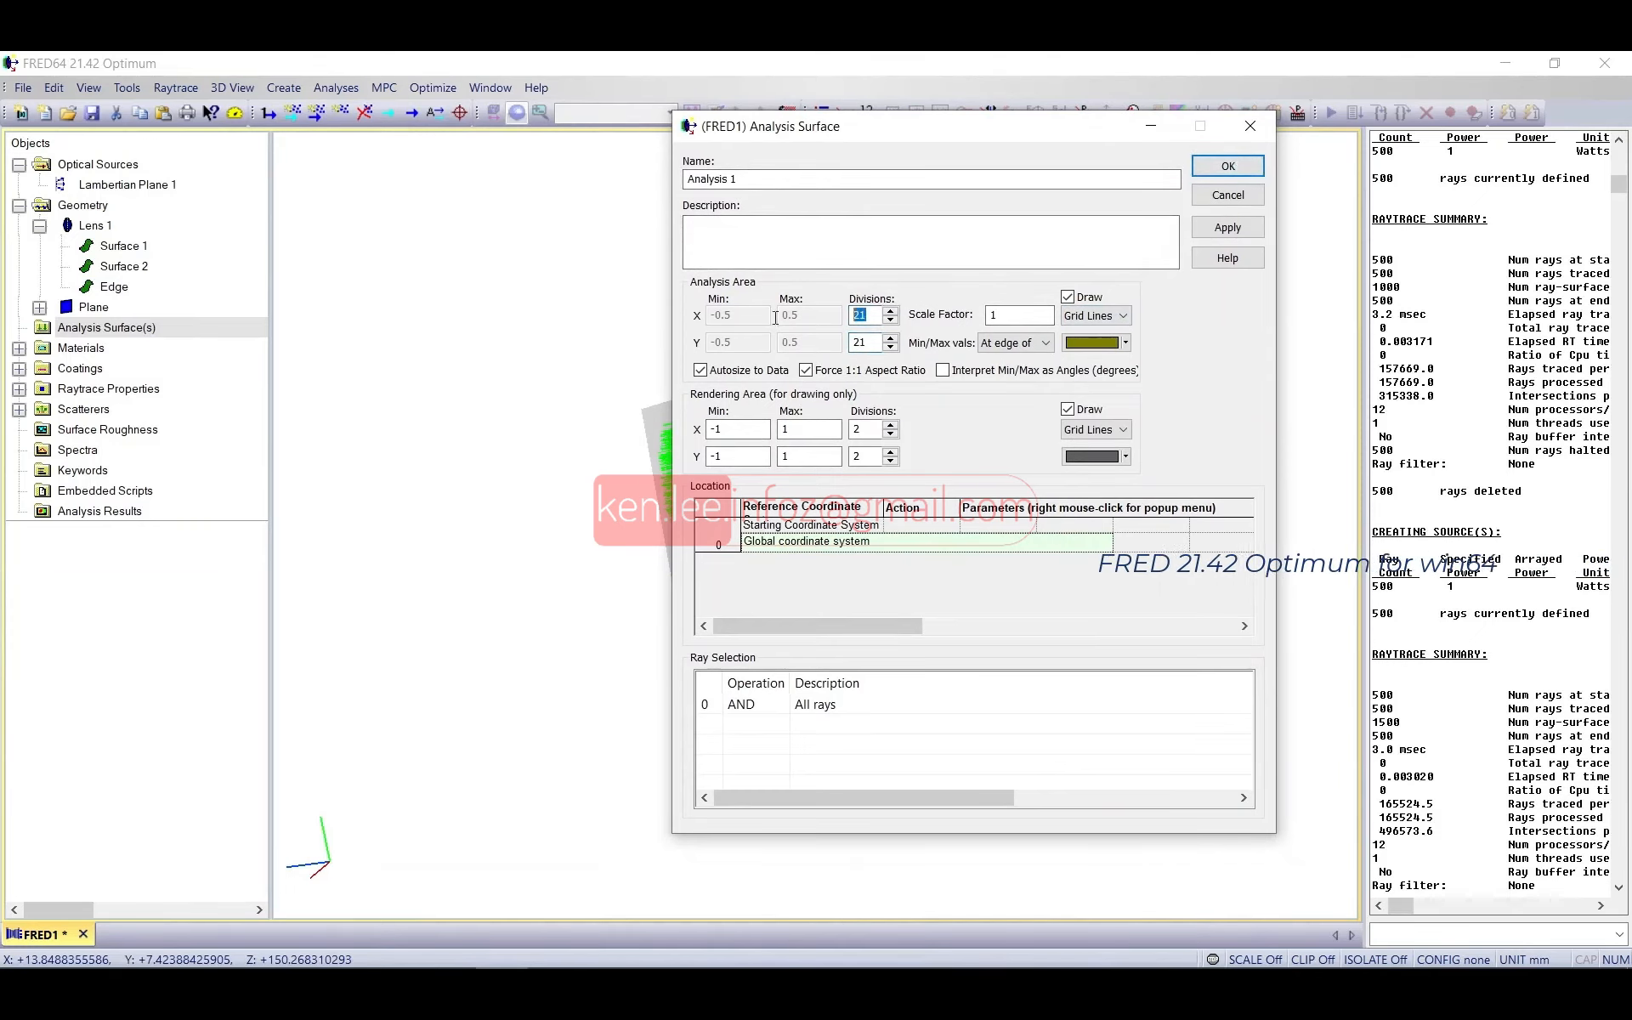
pyautogui.write('51')
pyautogui.press('Tab')
pyautogui.write('51')
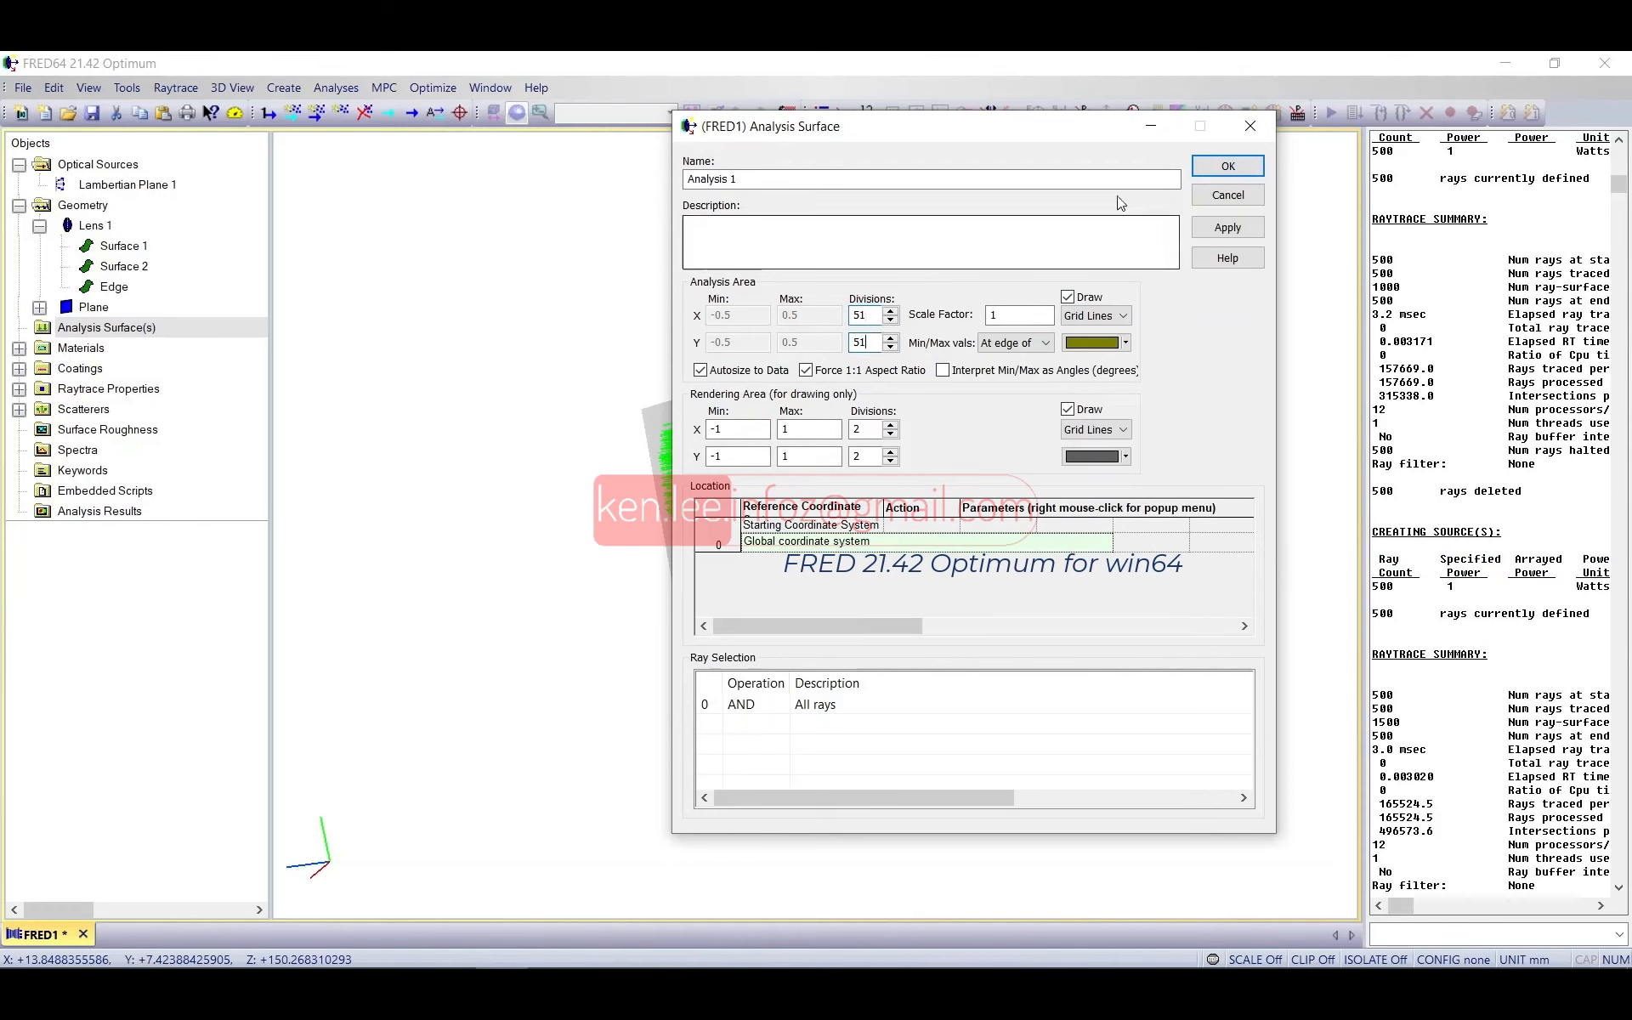
pyautogui.click(1207, 168)
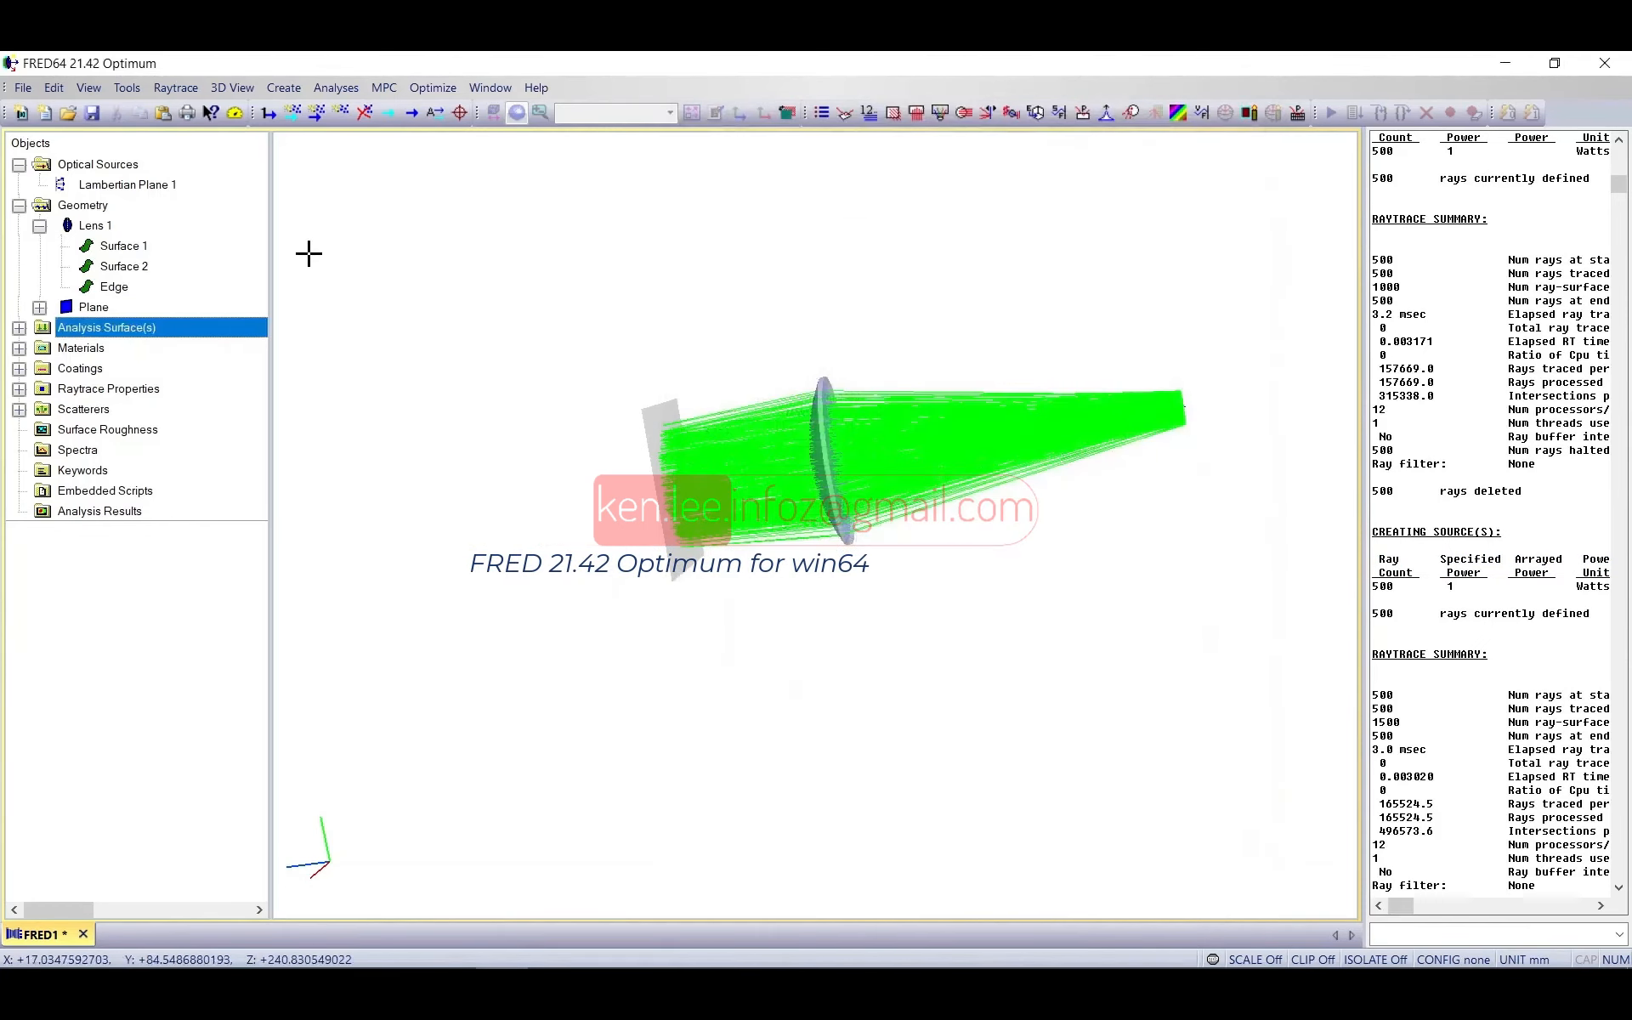
# Step: Attach the Analysis 1 entity to the Plane.Surface
pyautogui.click(18, 328)
pyautogui.click(92, 347)
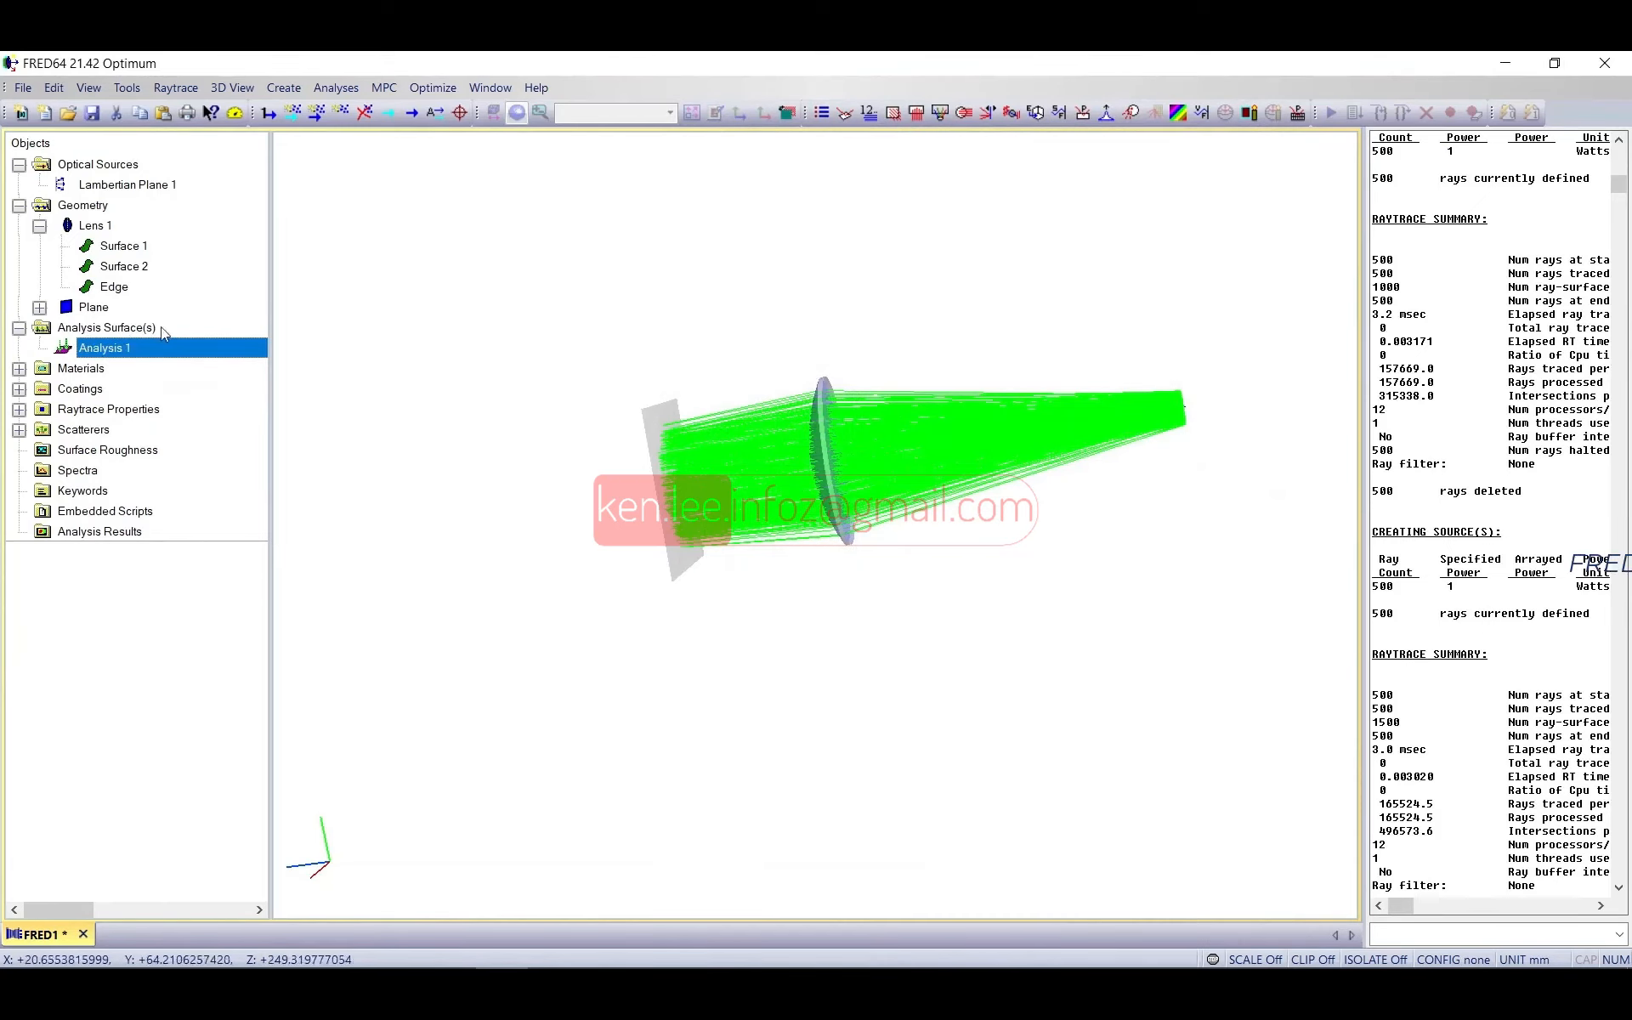
pyautogui.rightClick(112, 352)
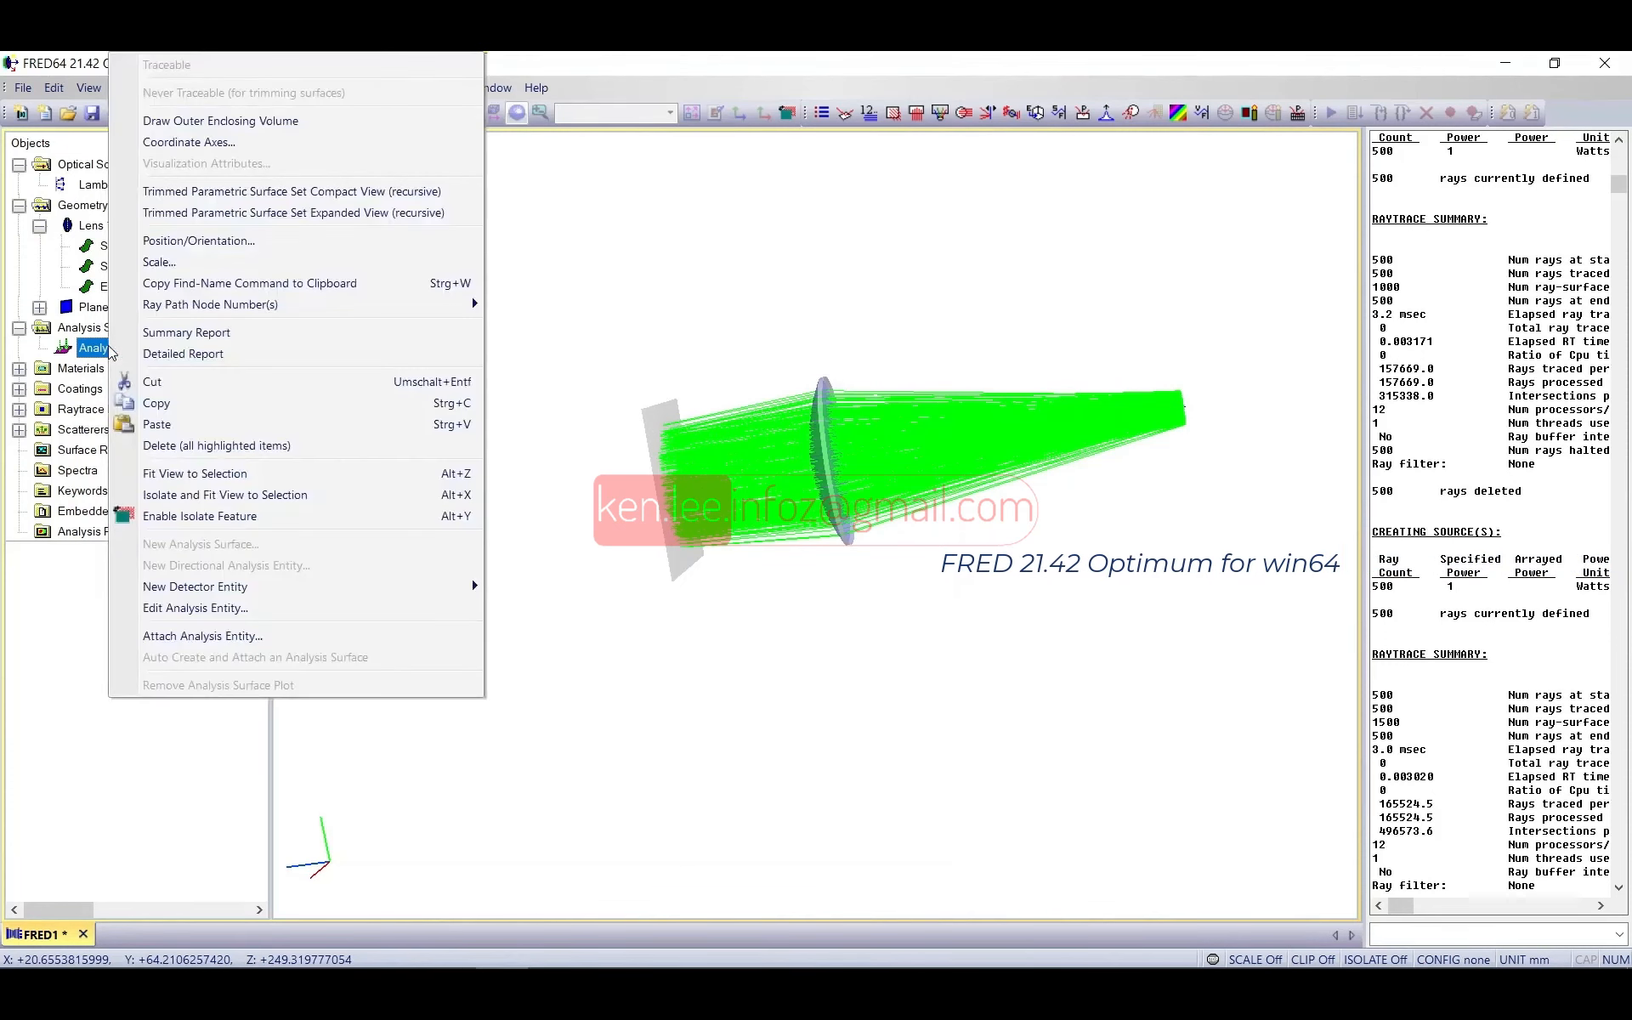
pyautogui.click(242, 639)
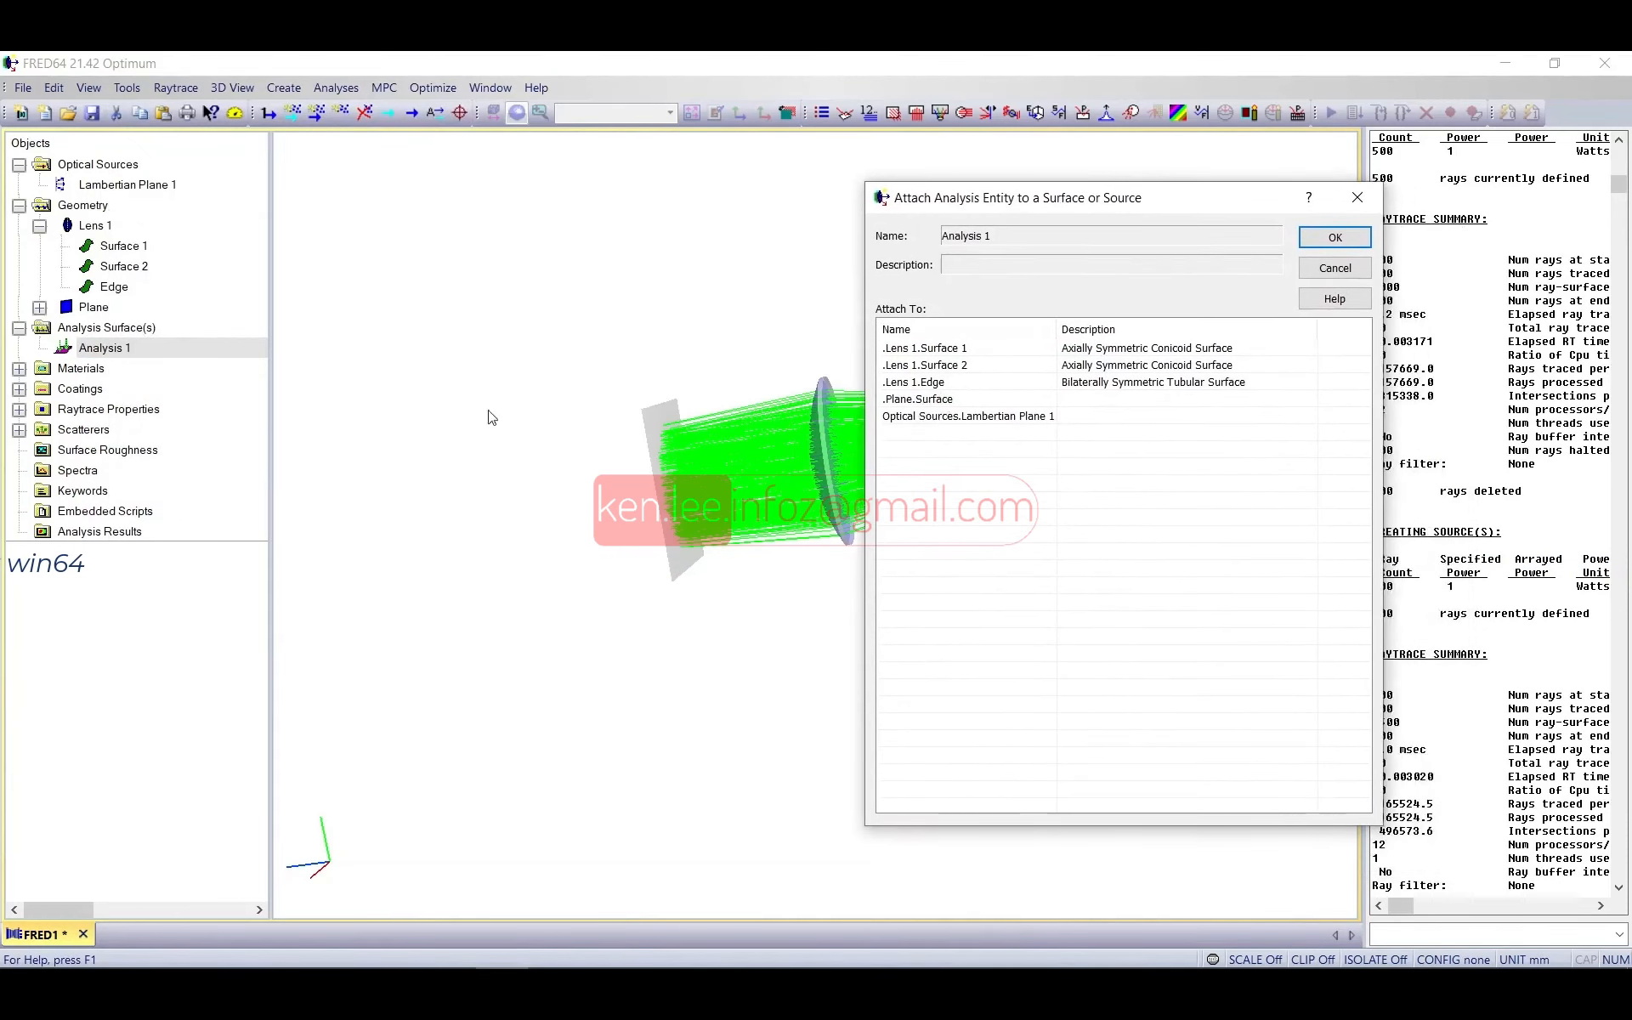
pyautogui.click(923, 400)
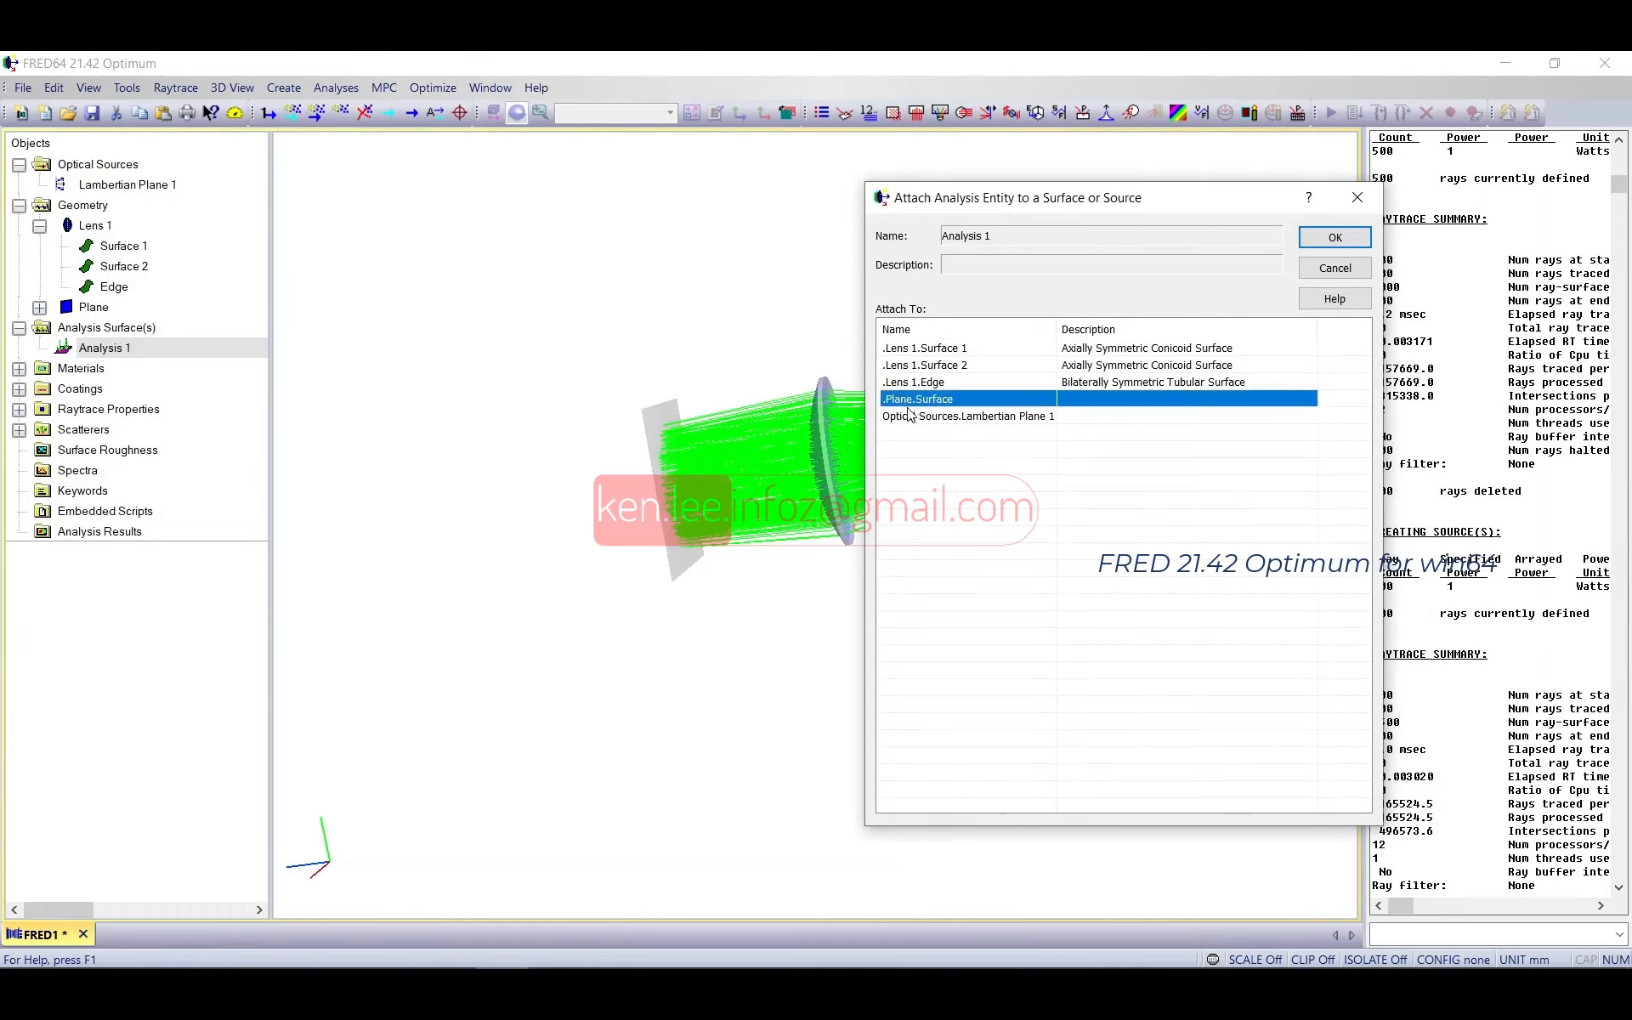
pyautogui.click(1336, 238)
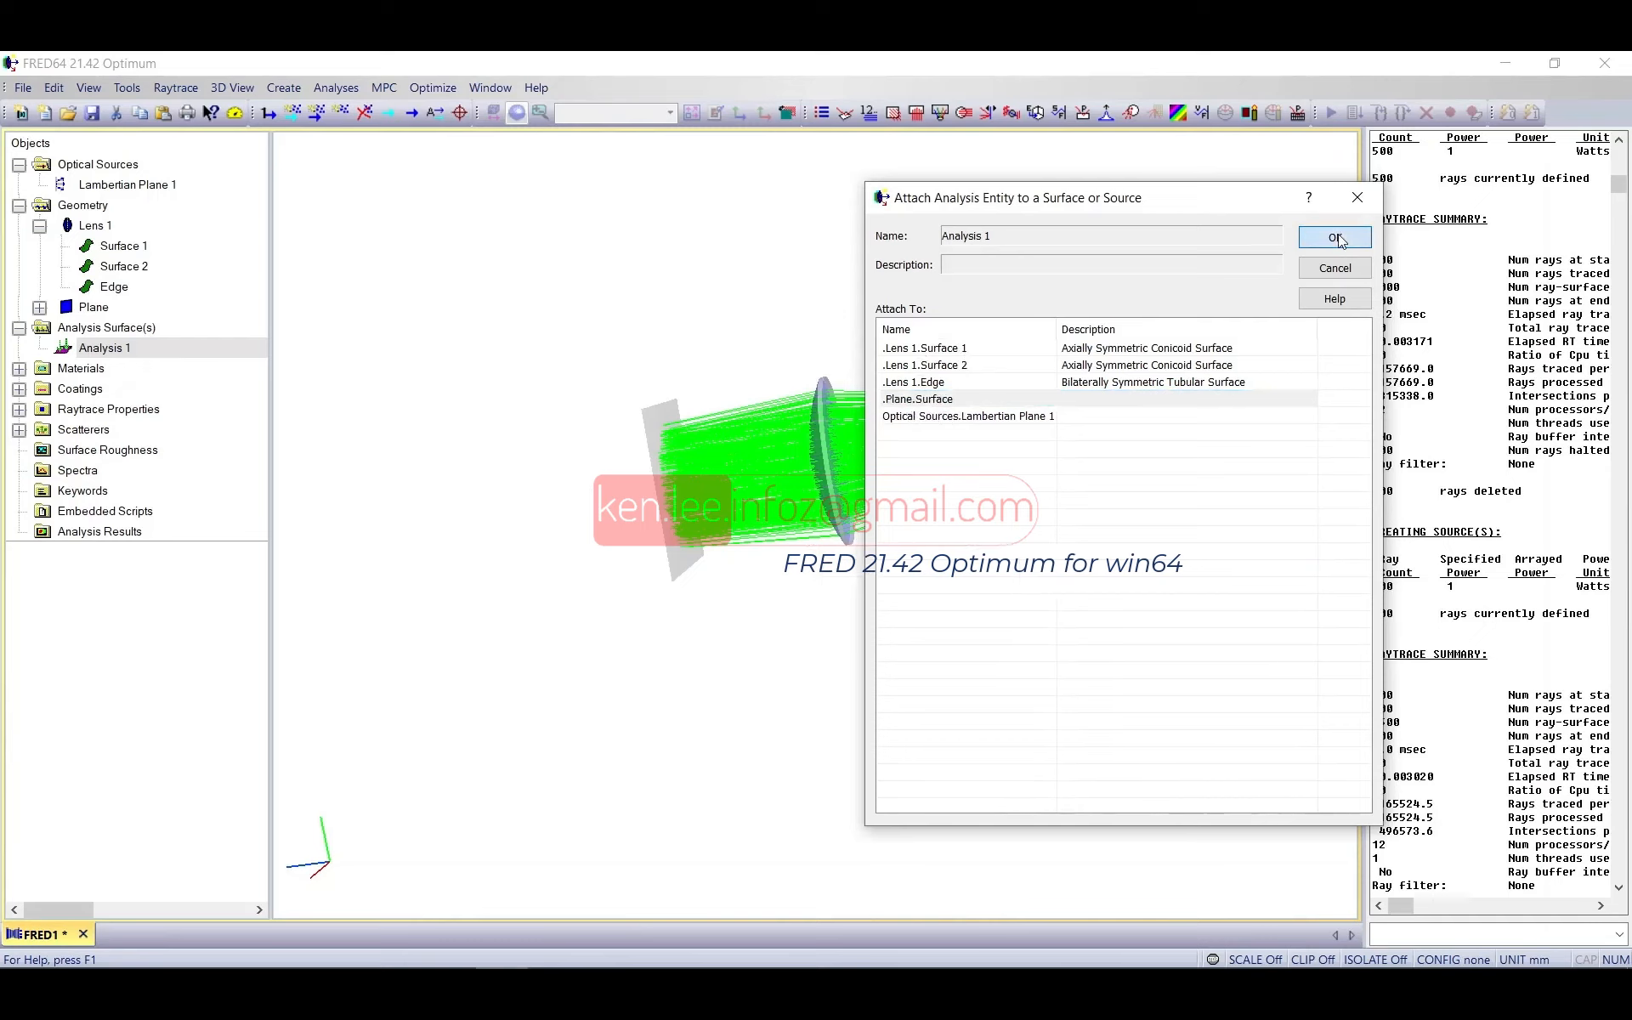
# Step: Examine the size of the Analysis 1 grid against the plane, and open its settings for comparison
pyautogui.scroll(5, 667, 499)
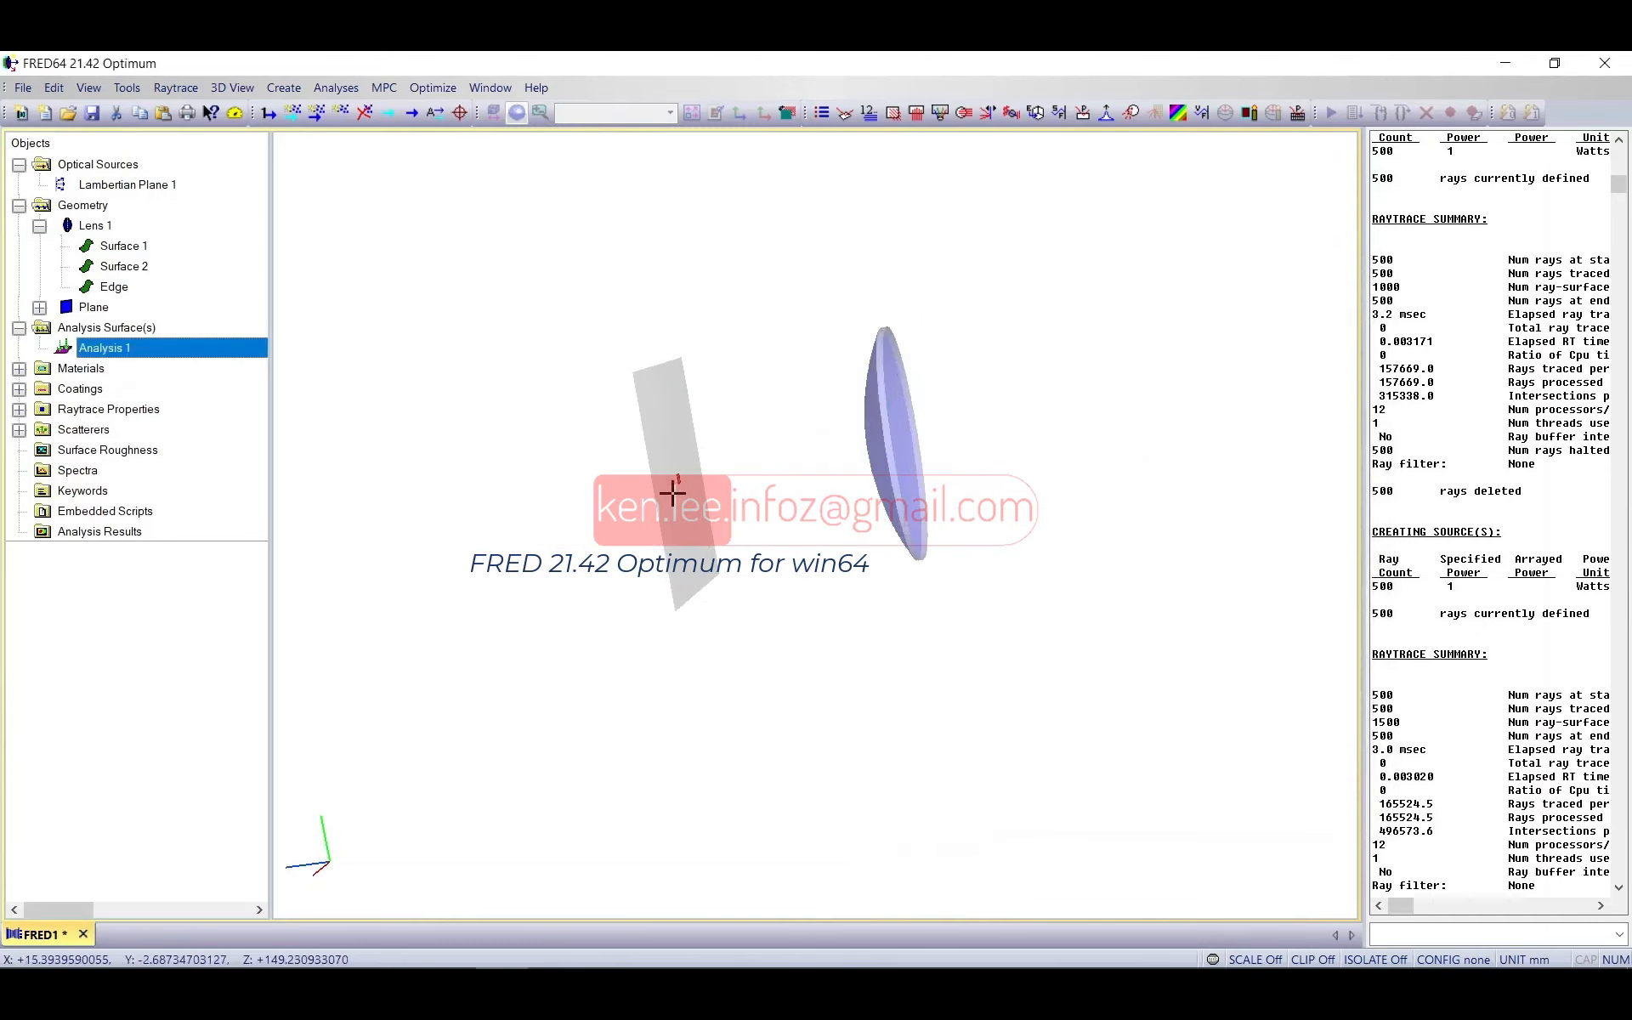
pyautogui.scroll(3, 688, 431)
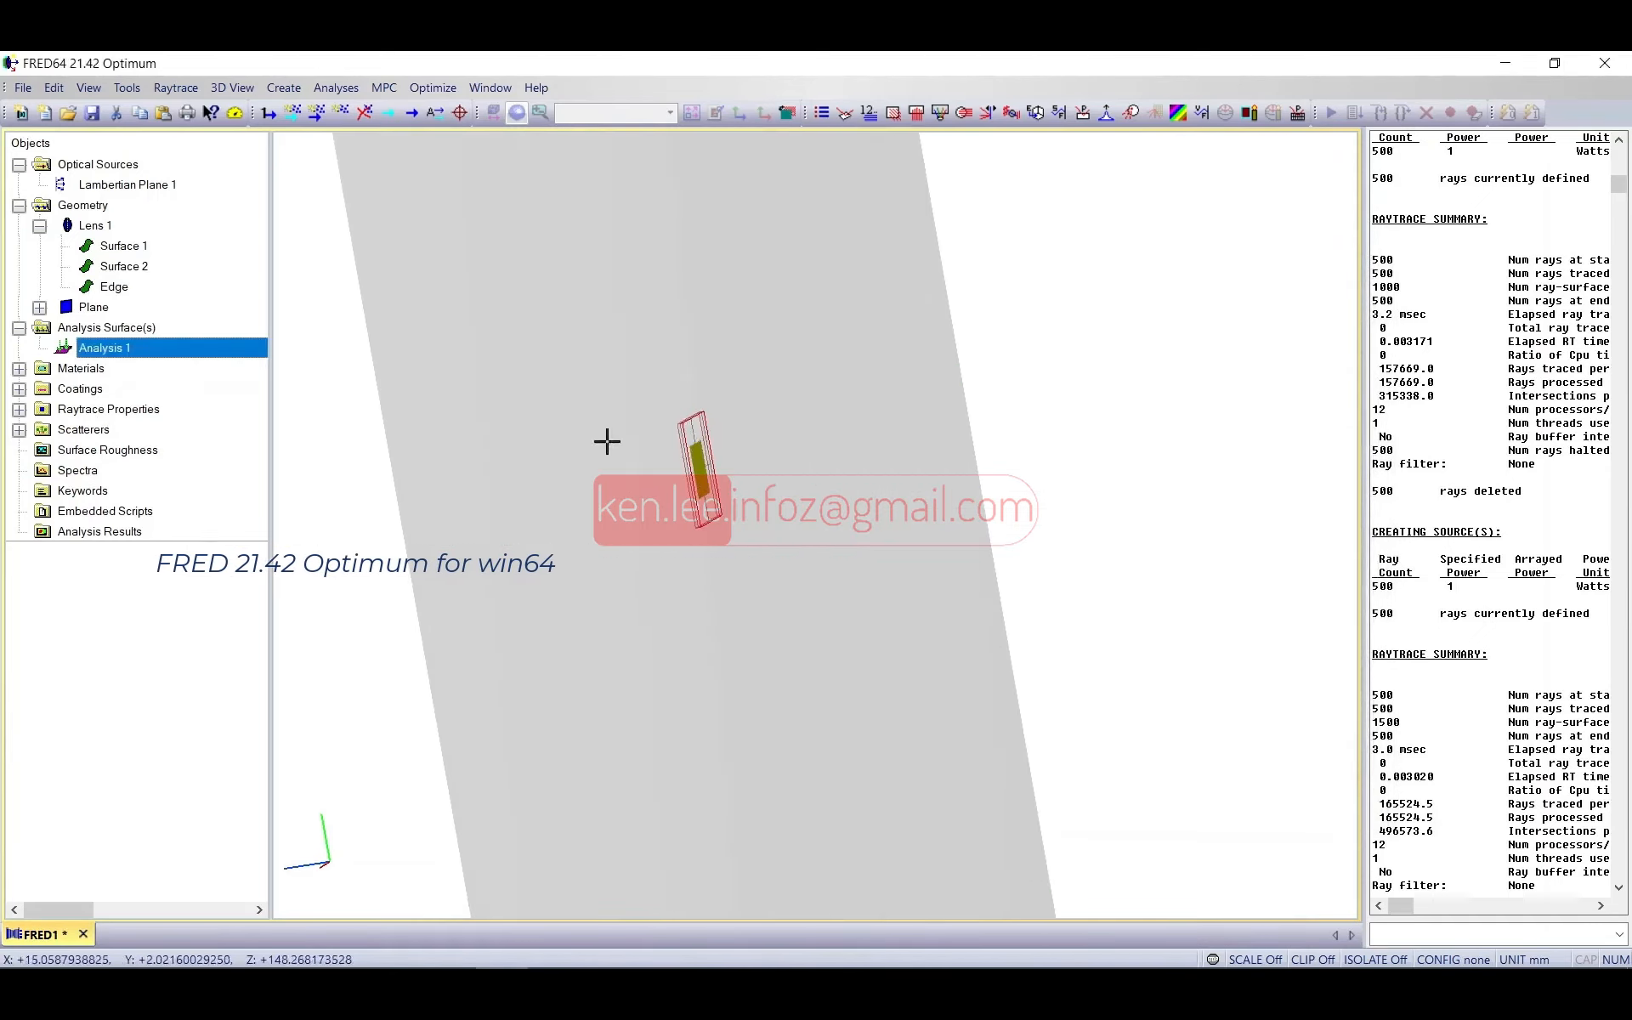
pyautogui.scroll(-3, 761, 466)
pyautogui.scroll(-3, 760, 465)
pyautogui.doubleClick(715, 462)
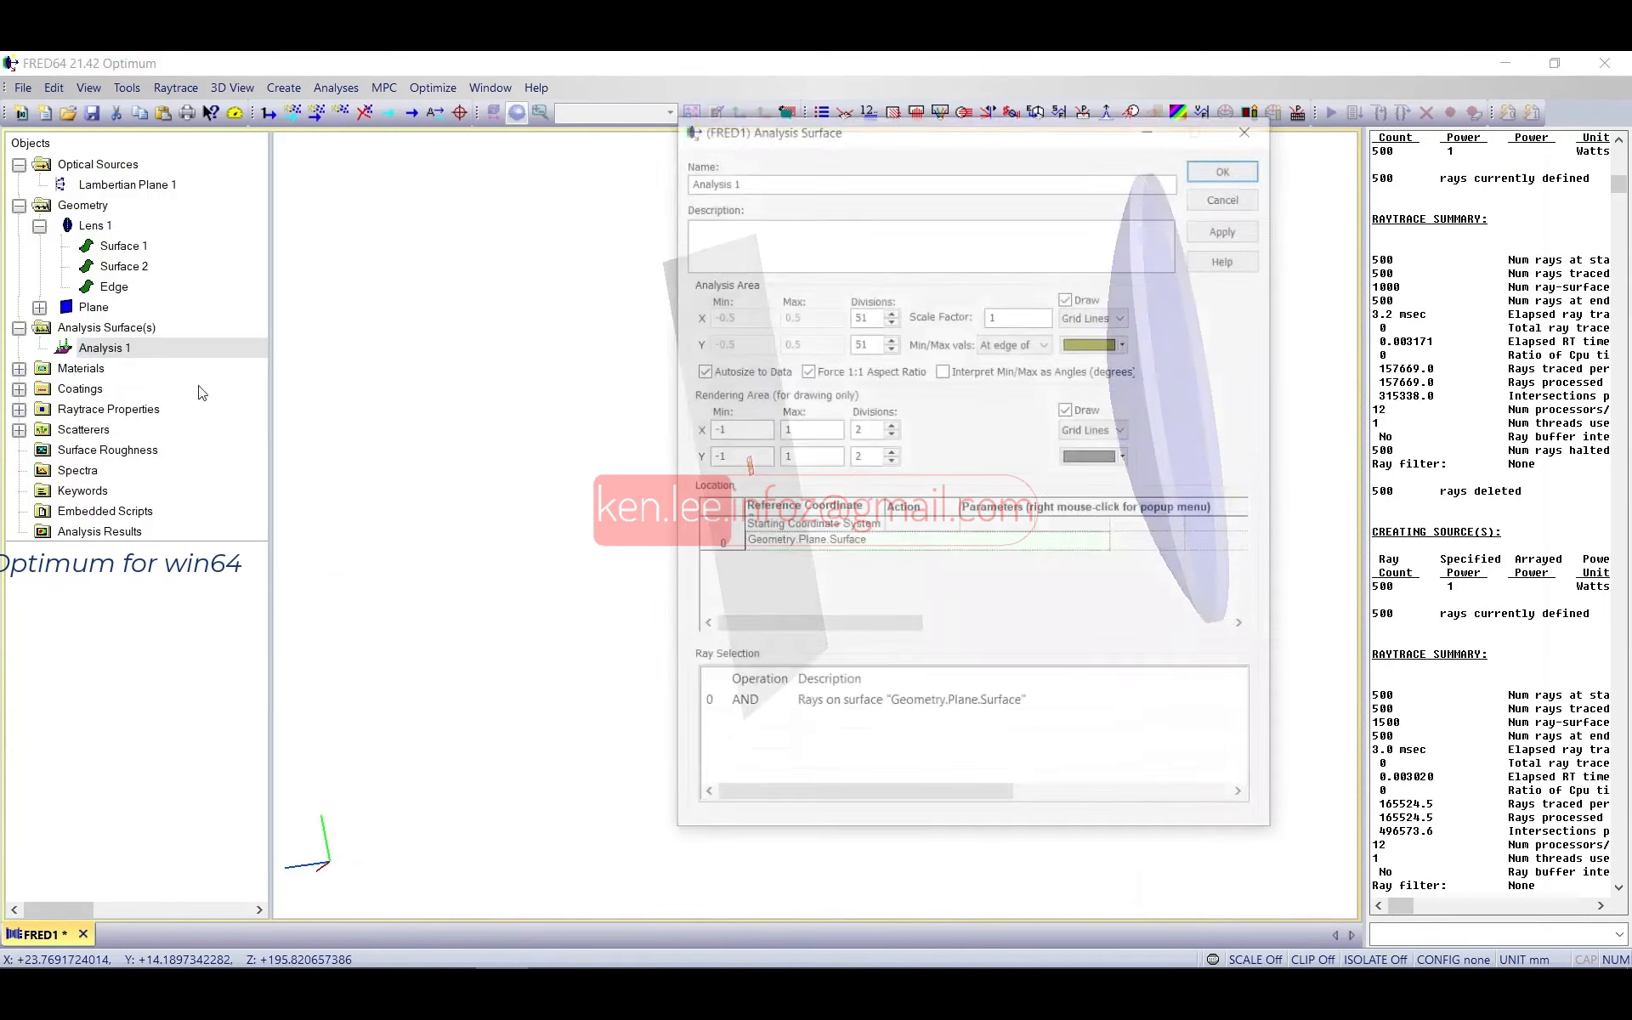
pyautogui.scroll(6, 765, 389)
pyautogui.moveTo(850, 126); pyautogui.dragTo(316, 107)
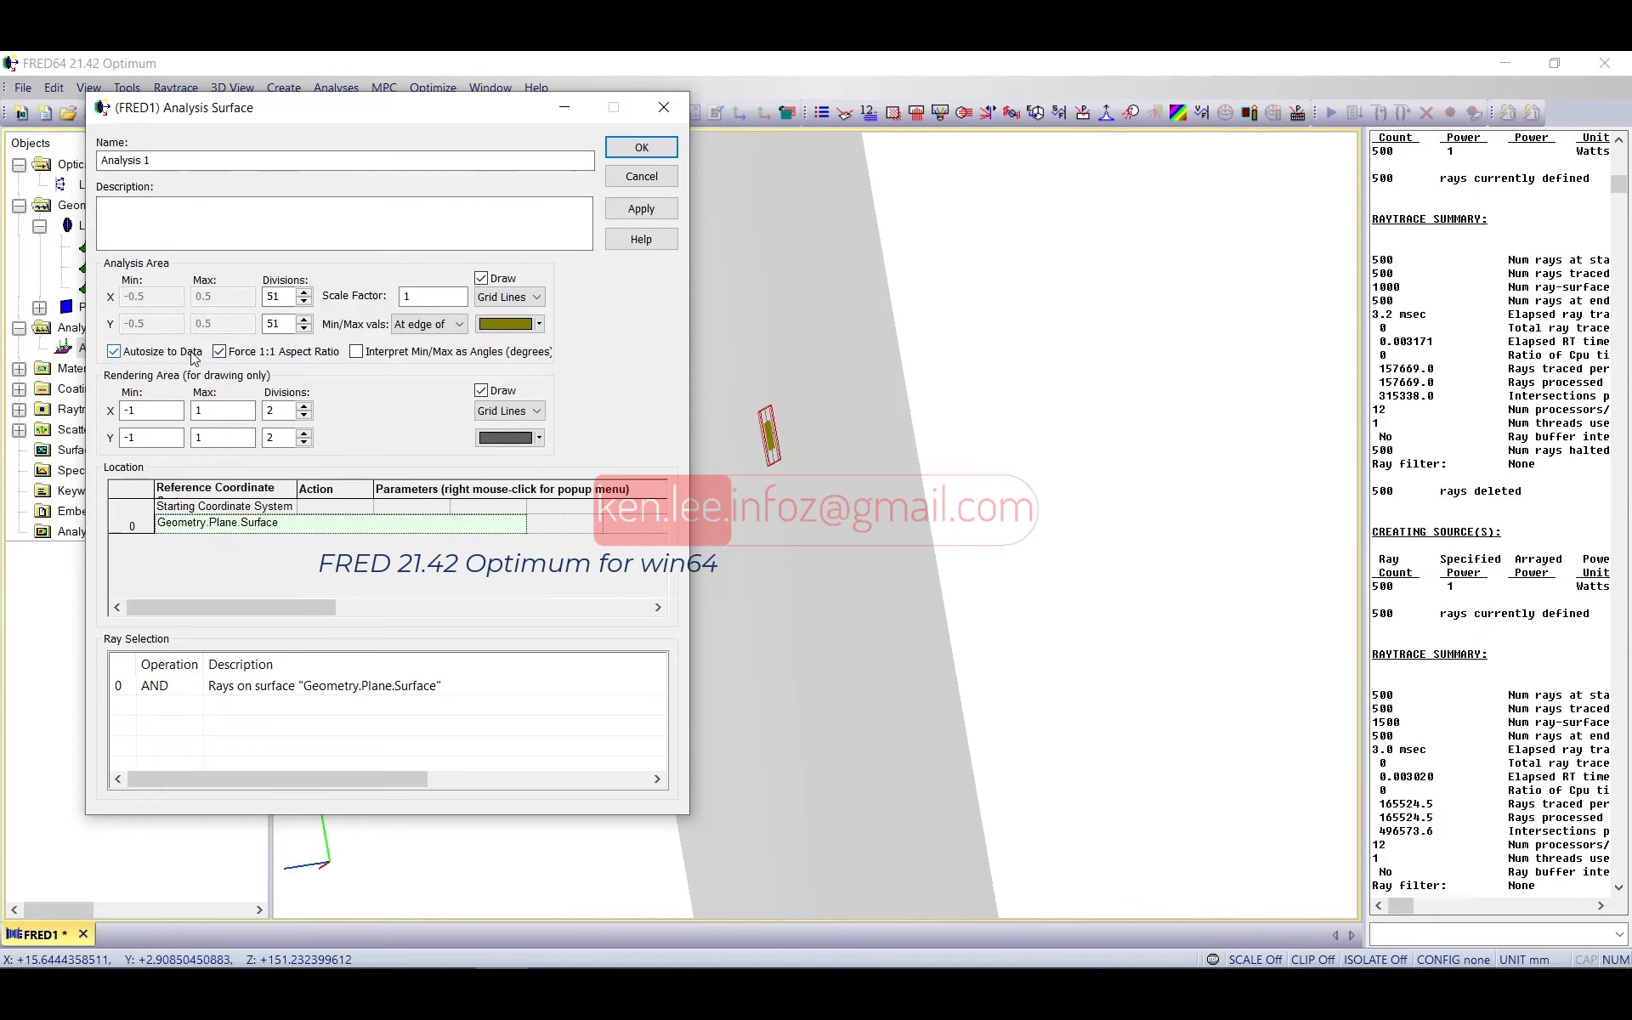
pyautogui.scroll(-9, 790, 470)
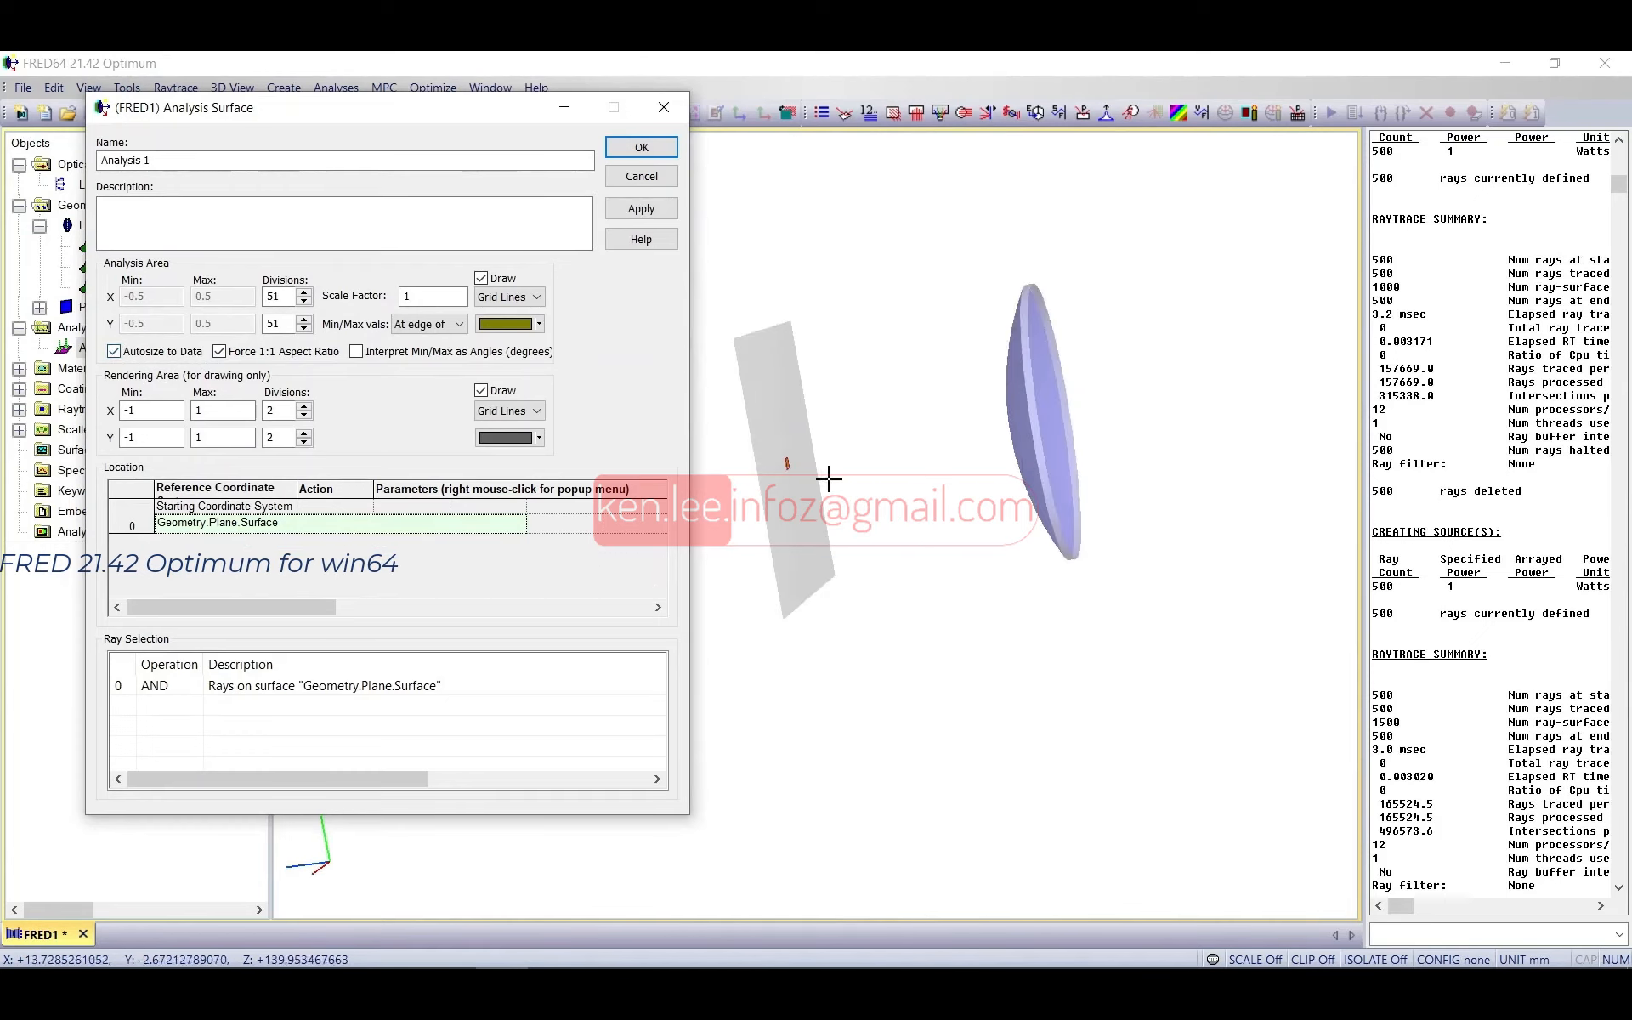
pyautogui.scroll(1, 827, 477)
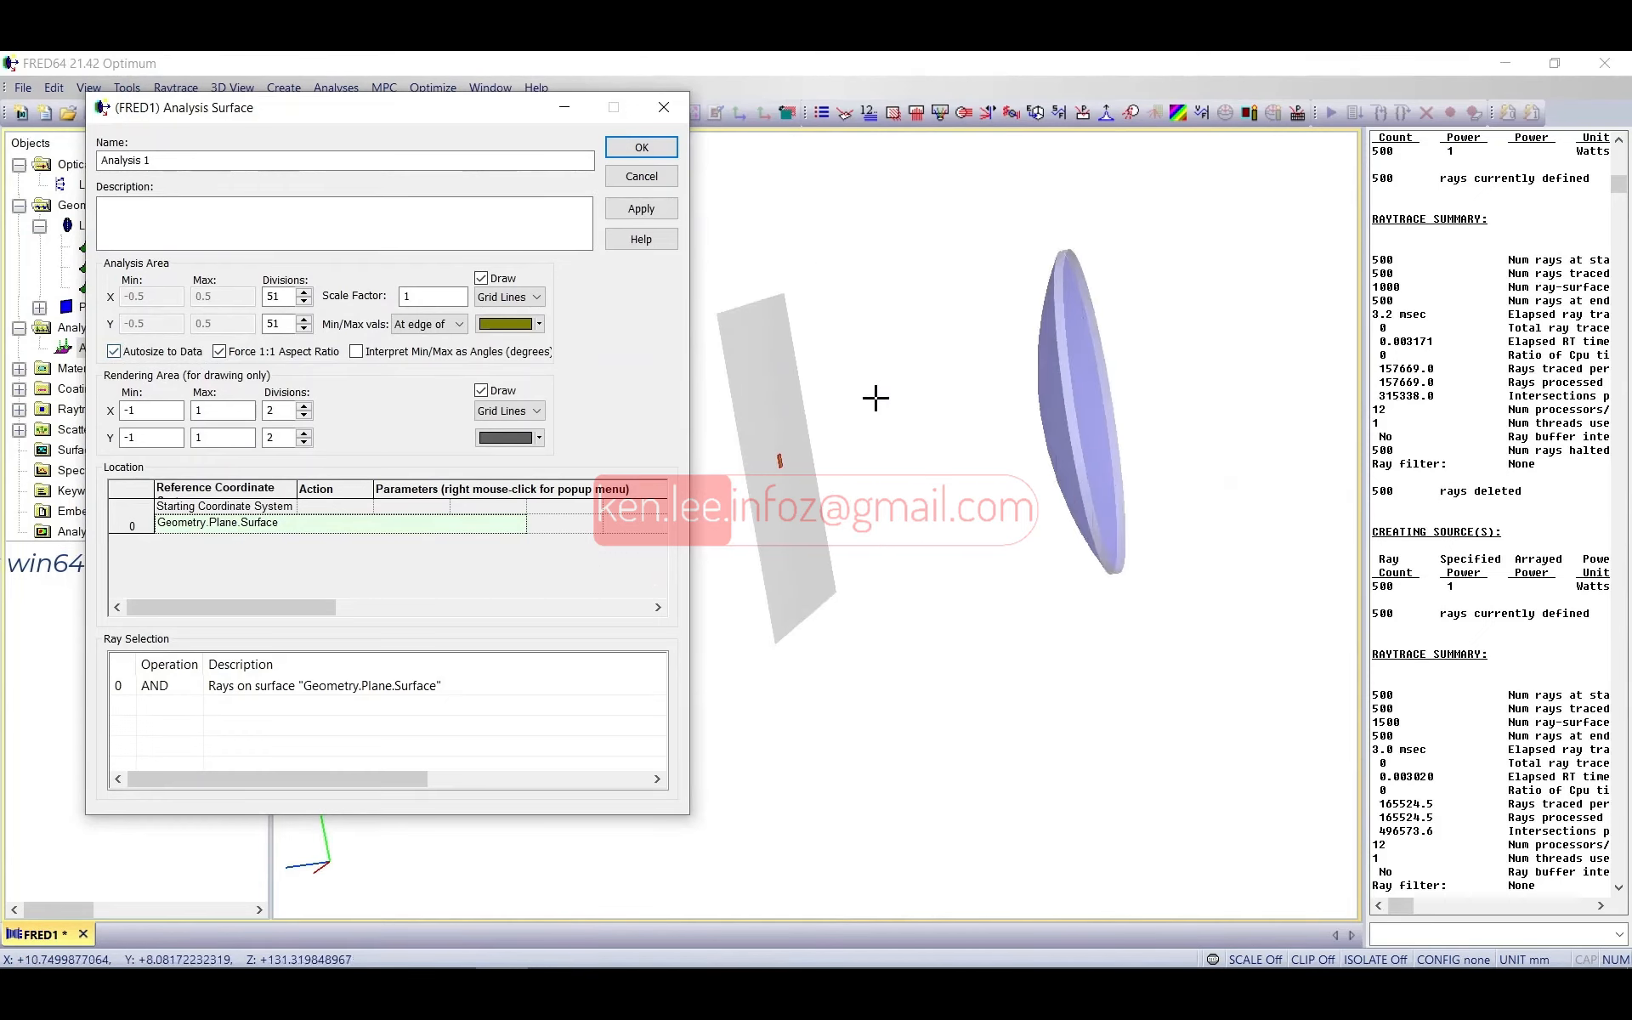
# Step: Turn off autosizing for the Analysis 1 surface and set its analysis area X range to -25 minimum and 25 maximum
pyautogui.click(114, 351)
pyautogui.moveTo(177, 297); pyautogui.dragTo(74, 324)
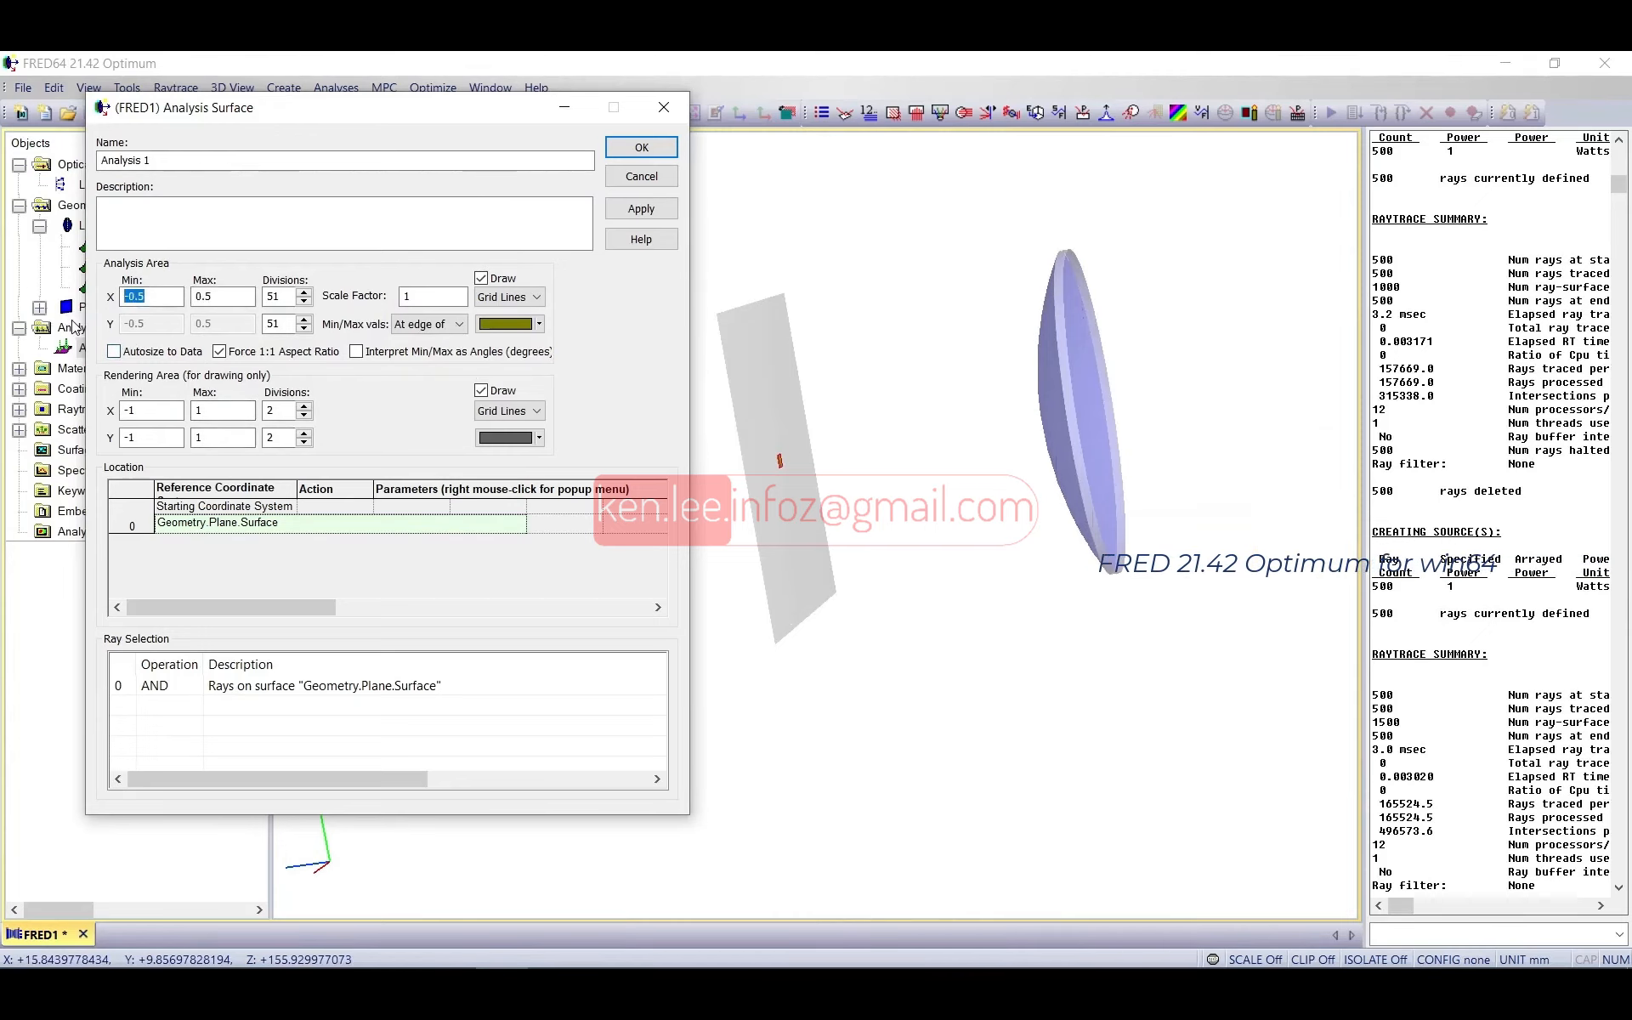
pyautogui.write('-25')
pyautogui.press('Tab')
pyautogui.write('25')
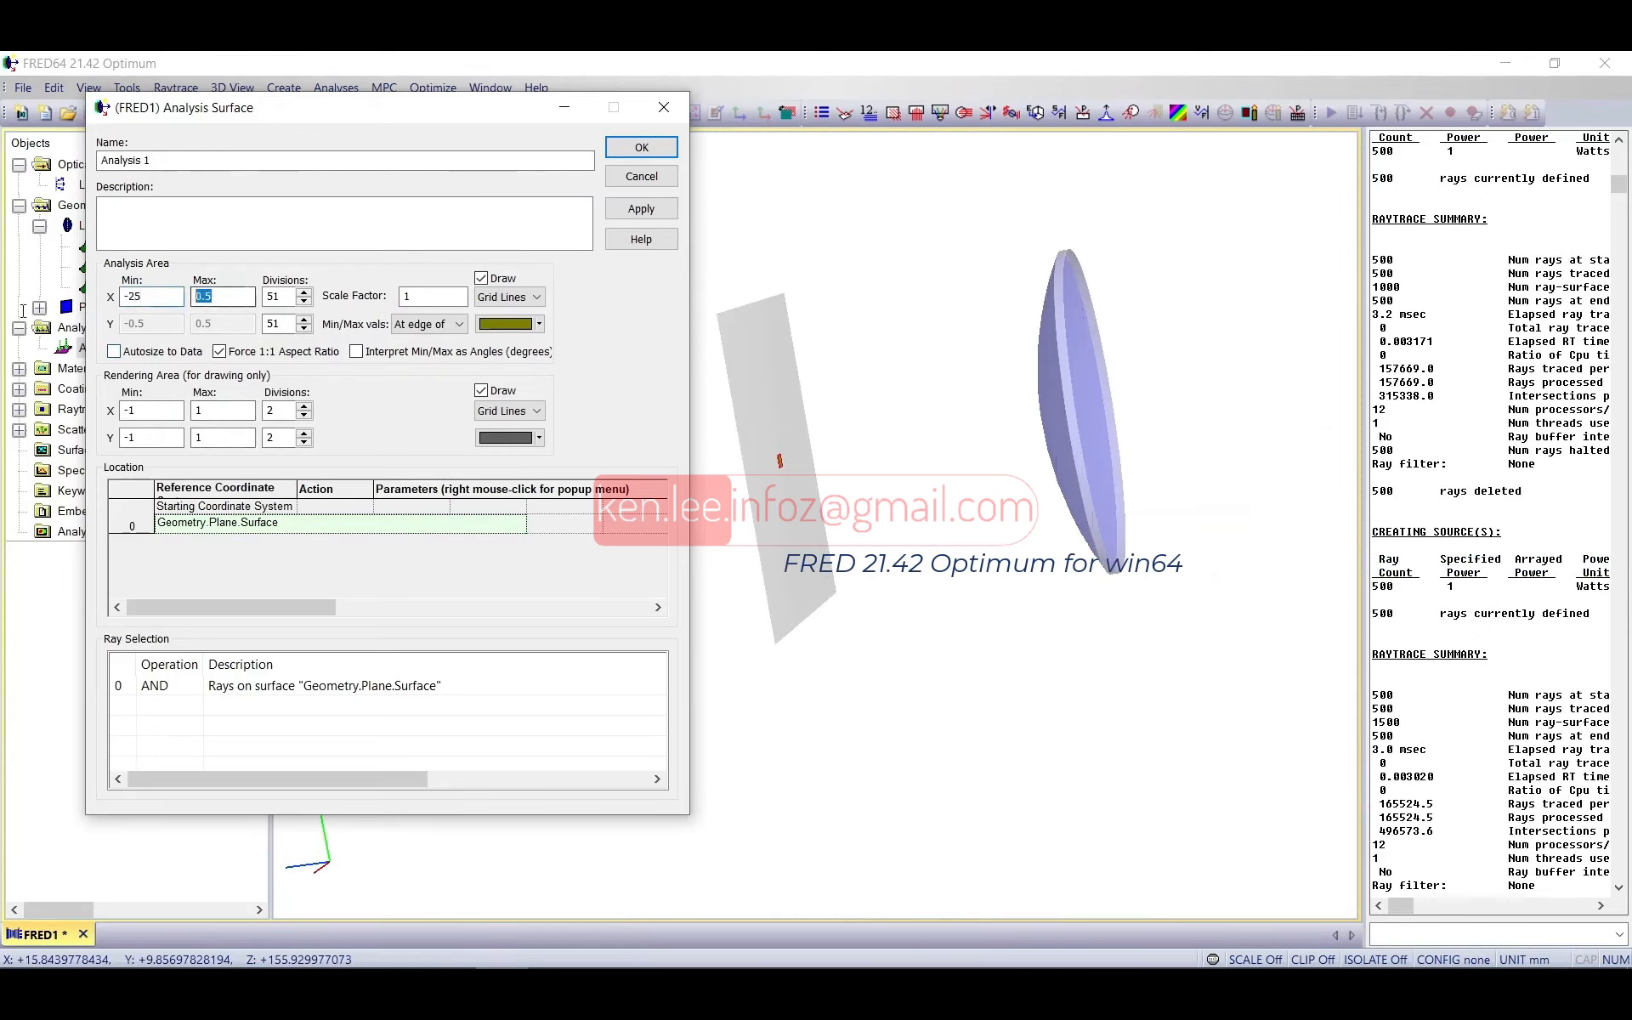
pyautogui.click(644, 208)
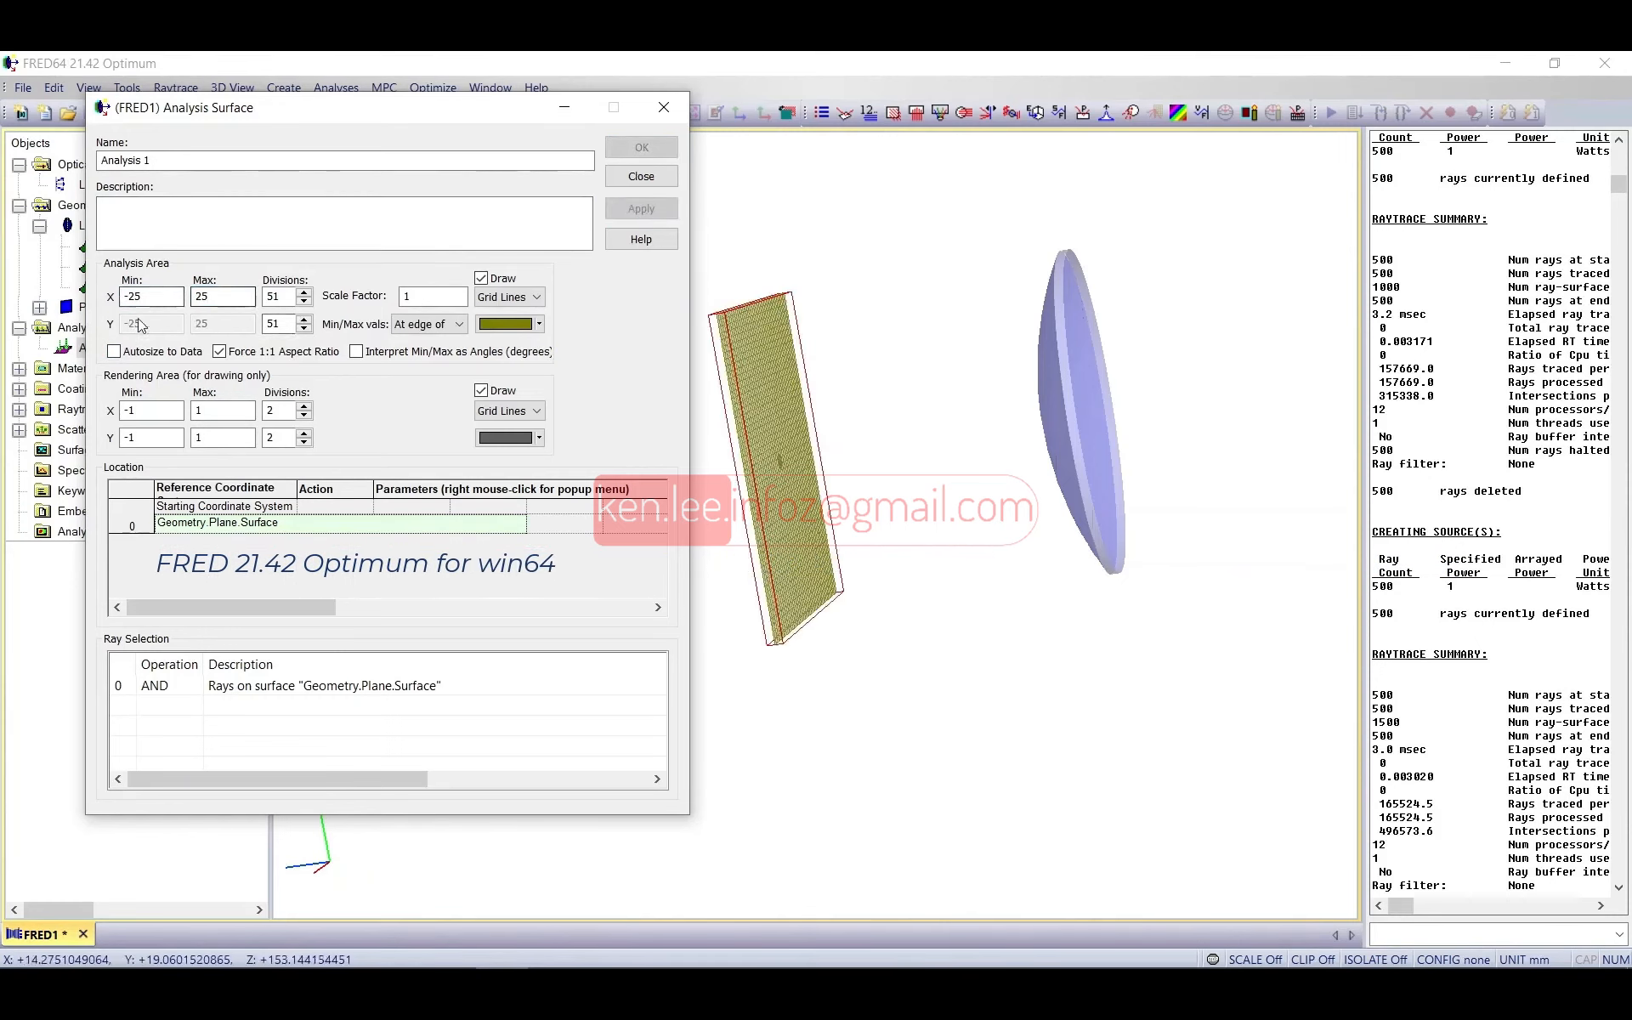
pyautogui.moveTo(750, 403); pyautogui.dragTo(856, 437)
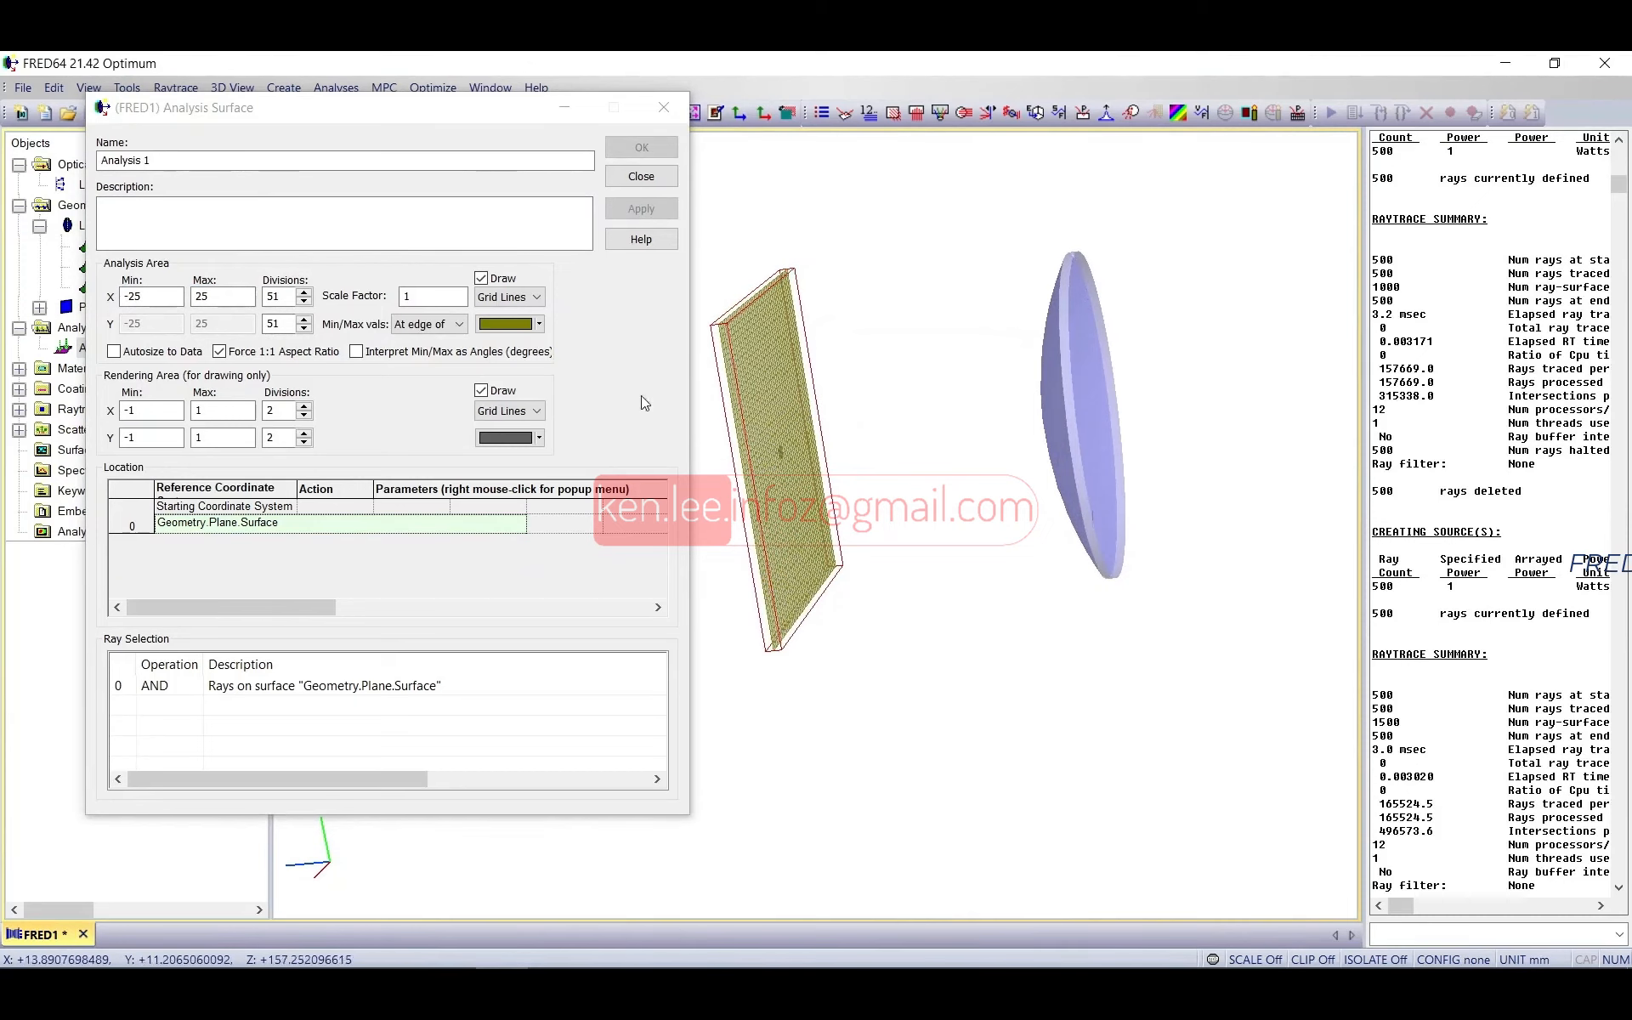
pyautogui.click(641, 176)
# Step: Highlight the Lambertian source, lens and plane one after another in the model, and trace and render all optical sources
pyautogui.moveTo(892, 404); pyautogui.dragTo(853, 462)
pyautogui.scroll(-3, 1002, 477)
pyautogui.moveTo(1002, 476); pyautogui.dragTo(785, 425, button='middle')
pyautogui.scroll(2, 785, 425)
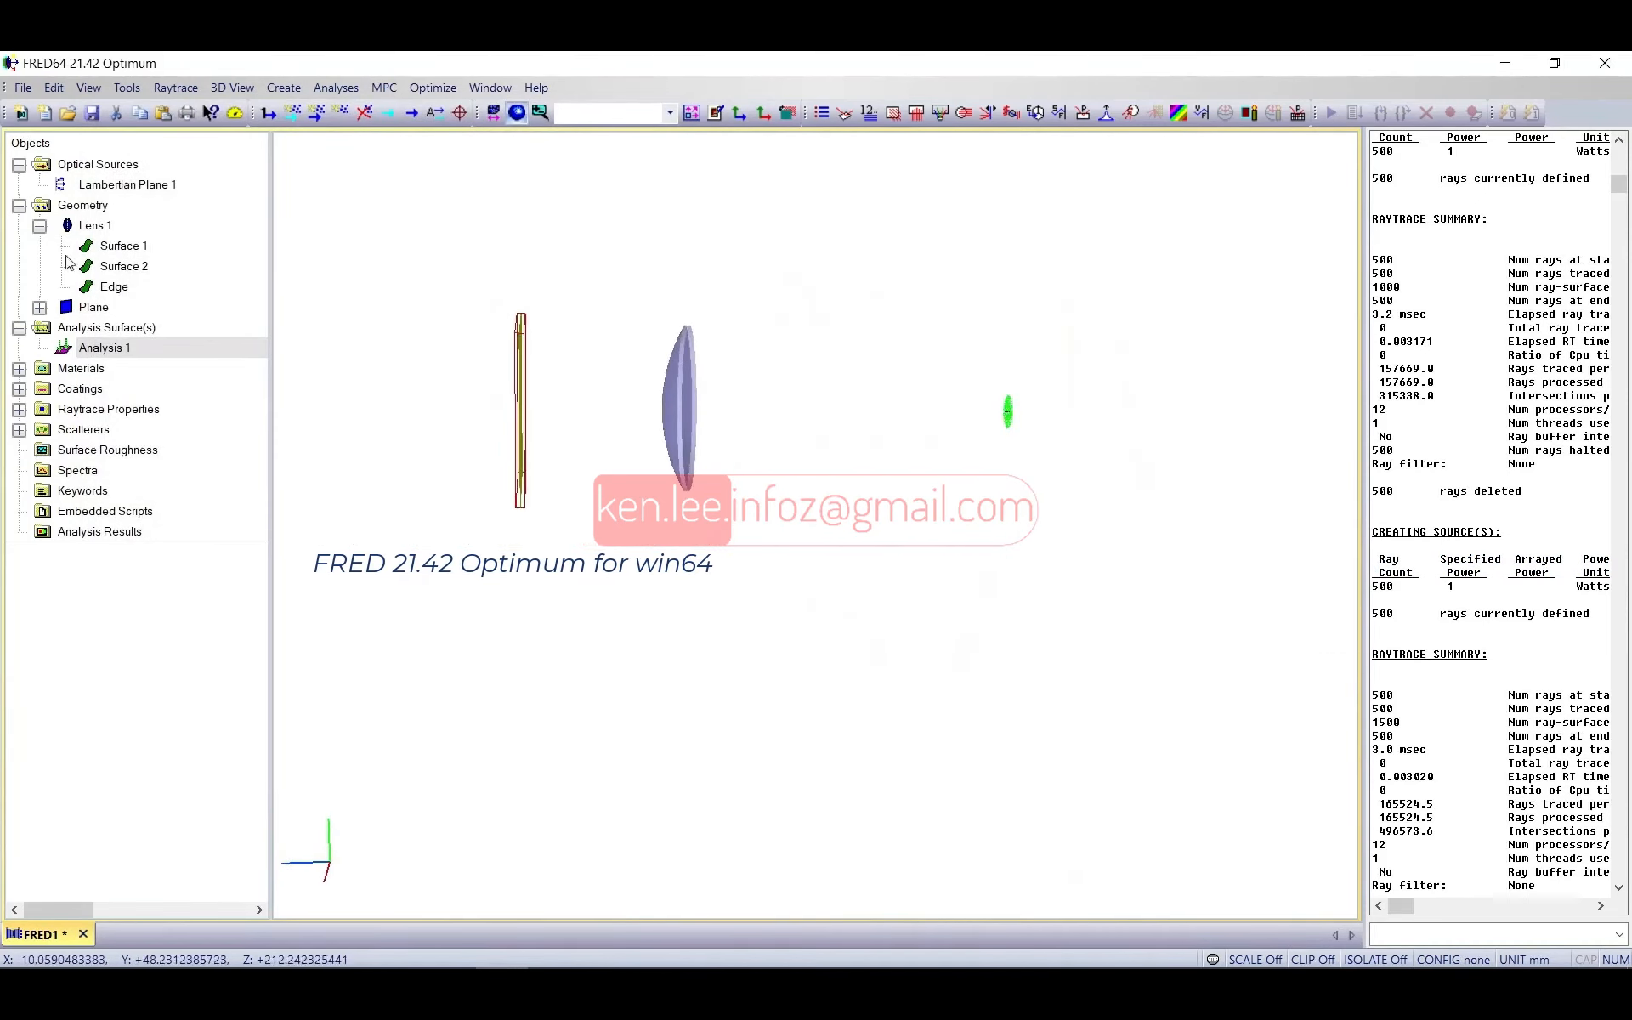
pyautogui.click(126, 185)
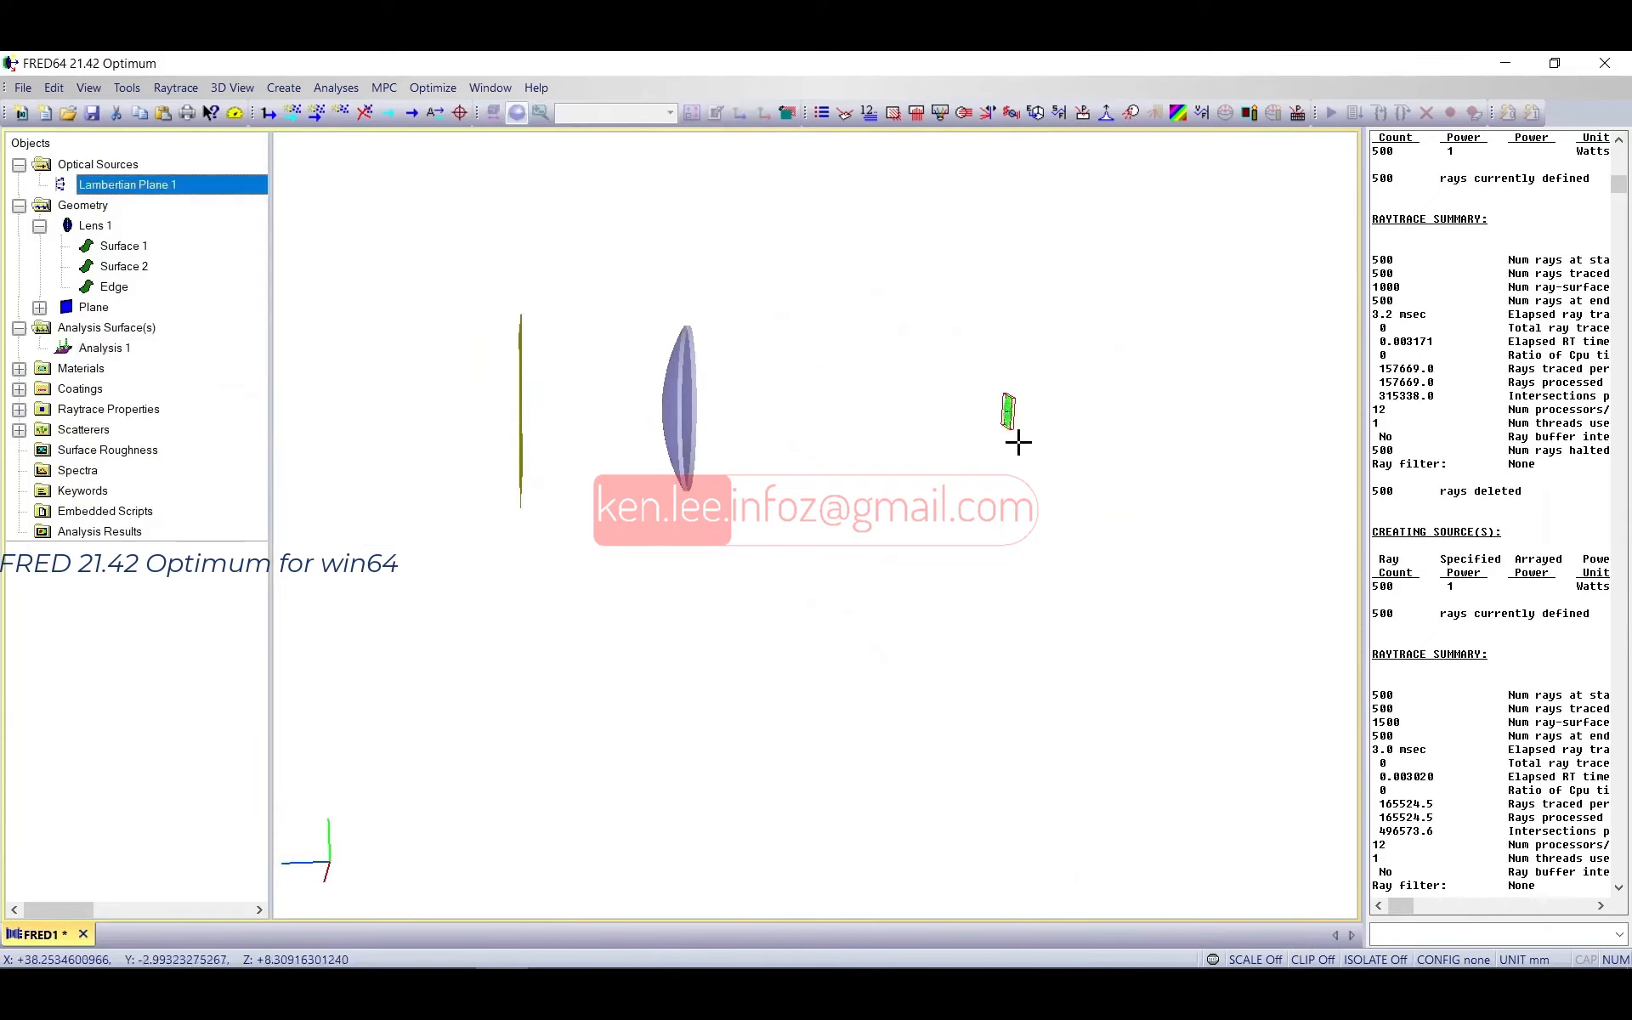
pyautogui.click(93, 225)
pyautogui.moveTo(867, 417); pyautogui.dragTo(828, 381)
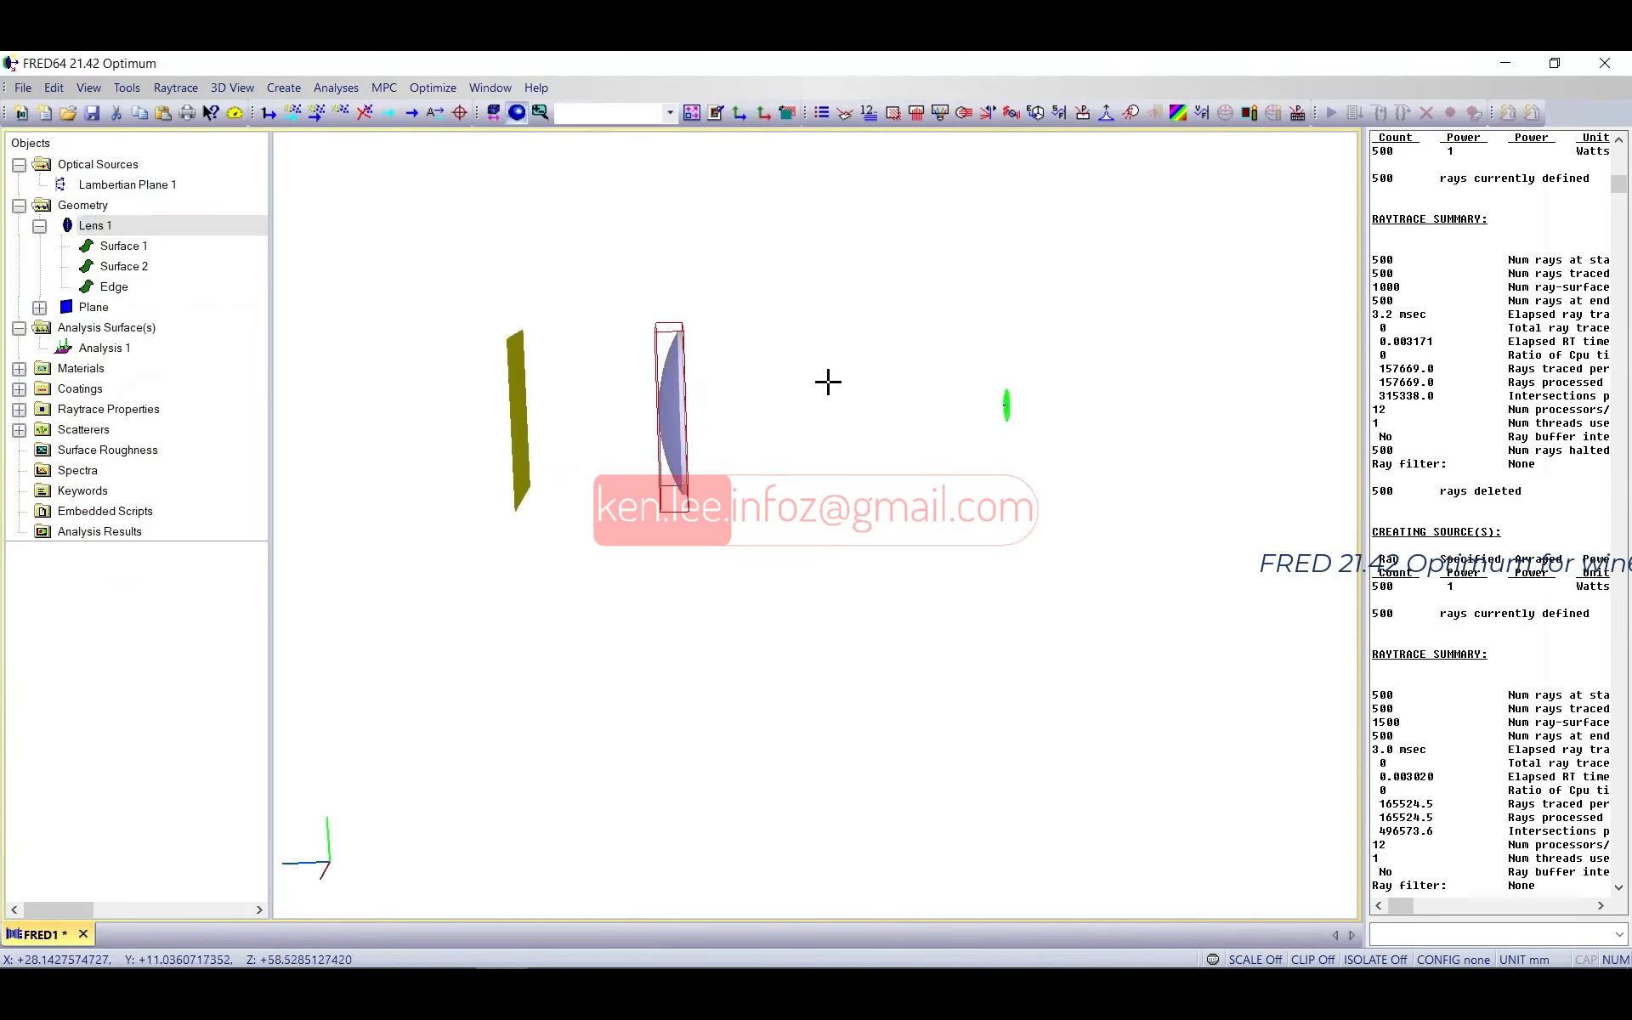
pyautogui.click(93, 307)
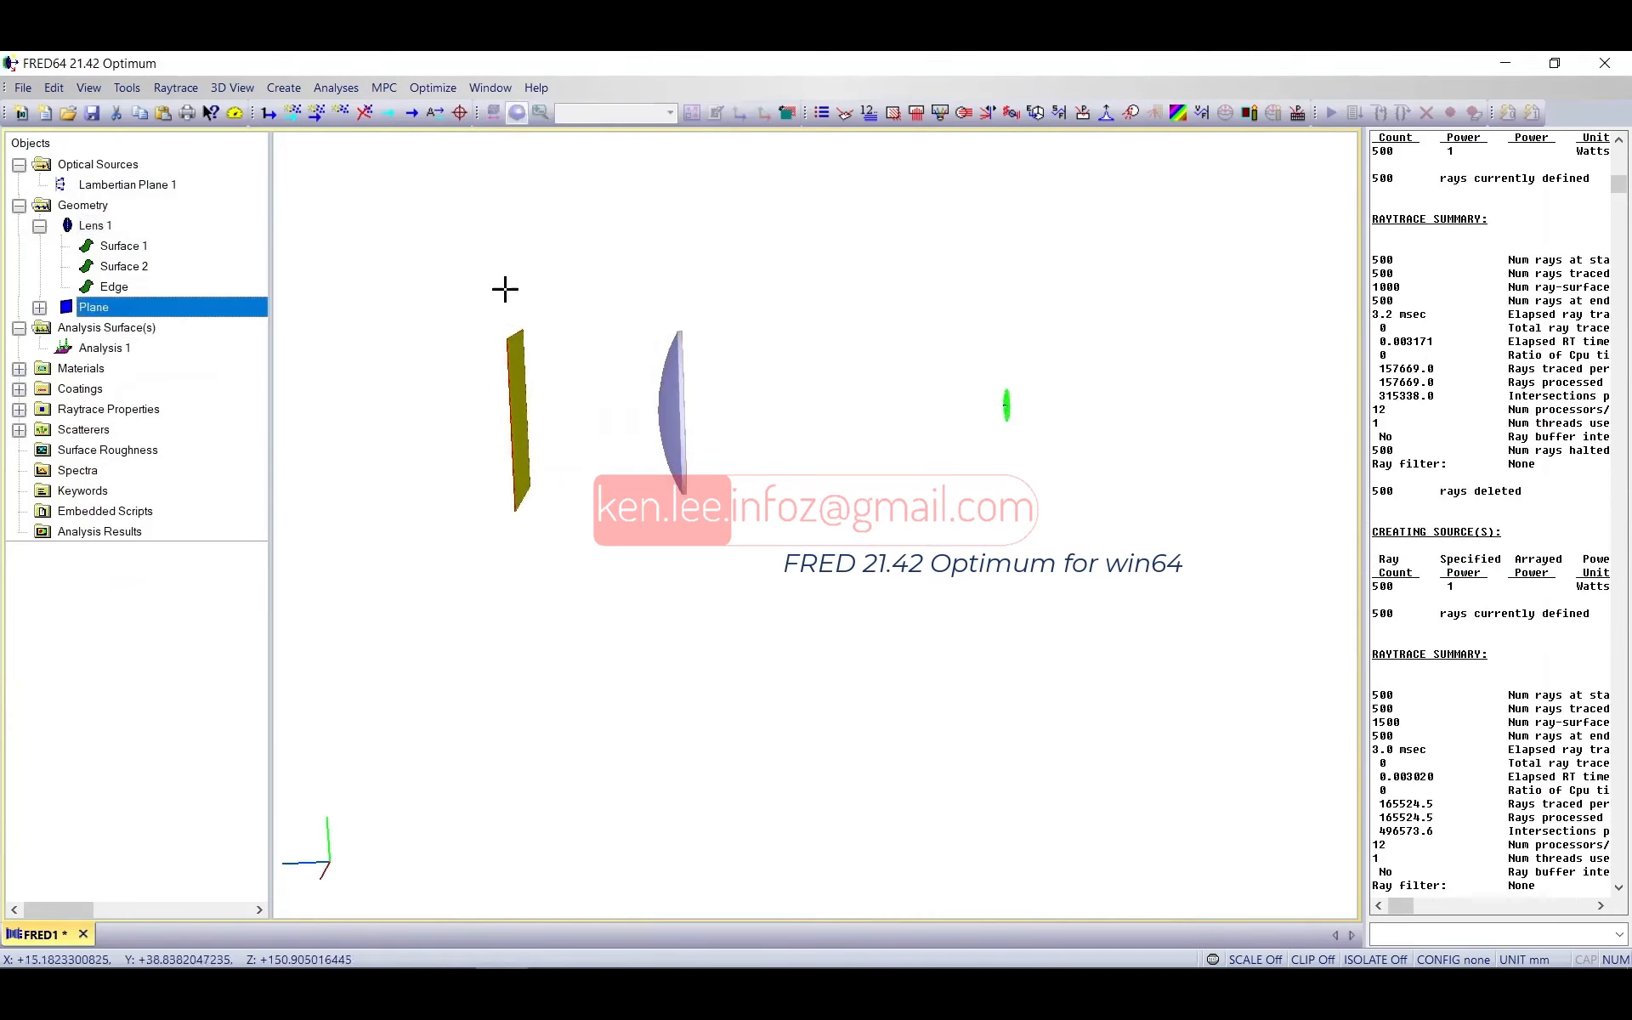
pyautogui.click(316, 112)
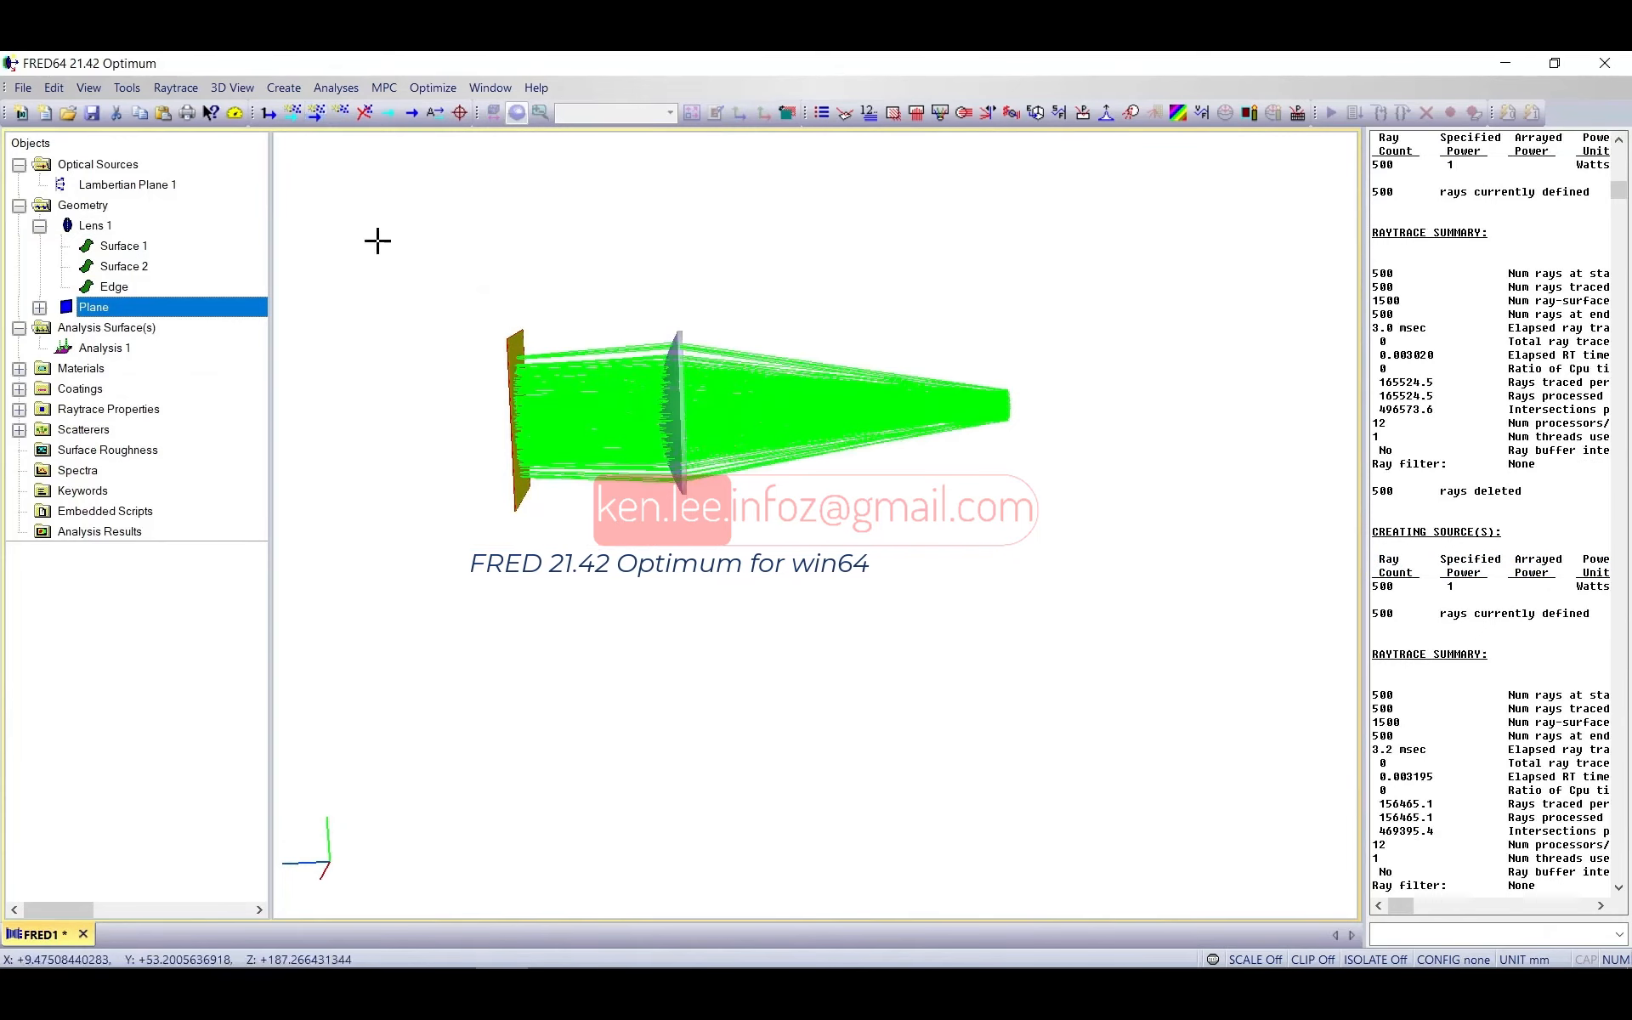
pyautogui.moveTo(641, 368)
pyautogui.mouseDown()
pyautogui.moveTo(761, 442)
pyautogui.moveTo(663, 382)
pyautogui.mouseUp()
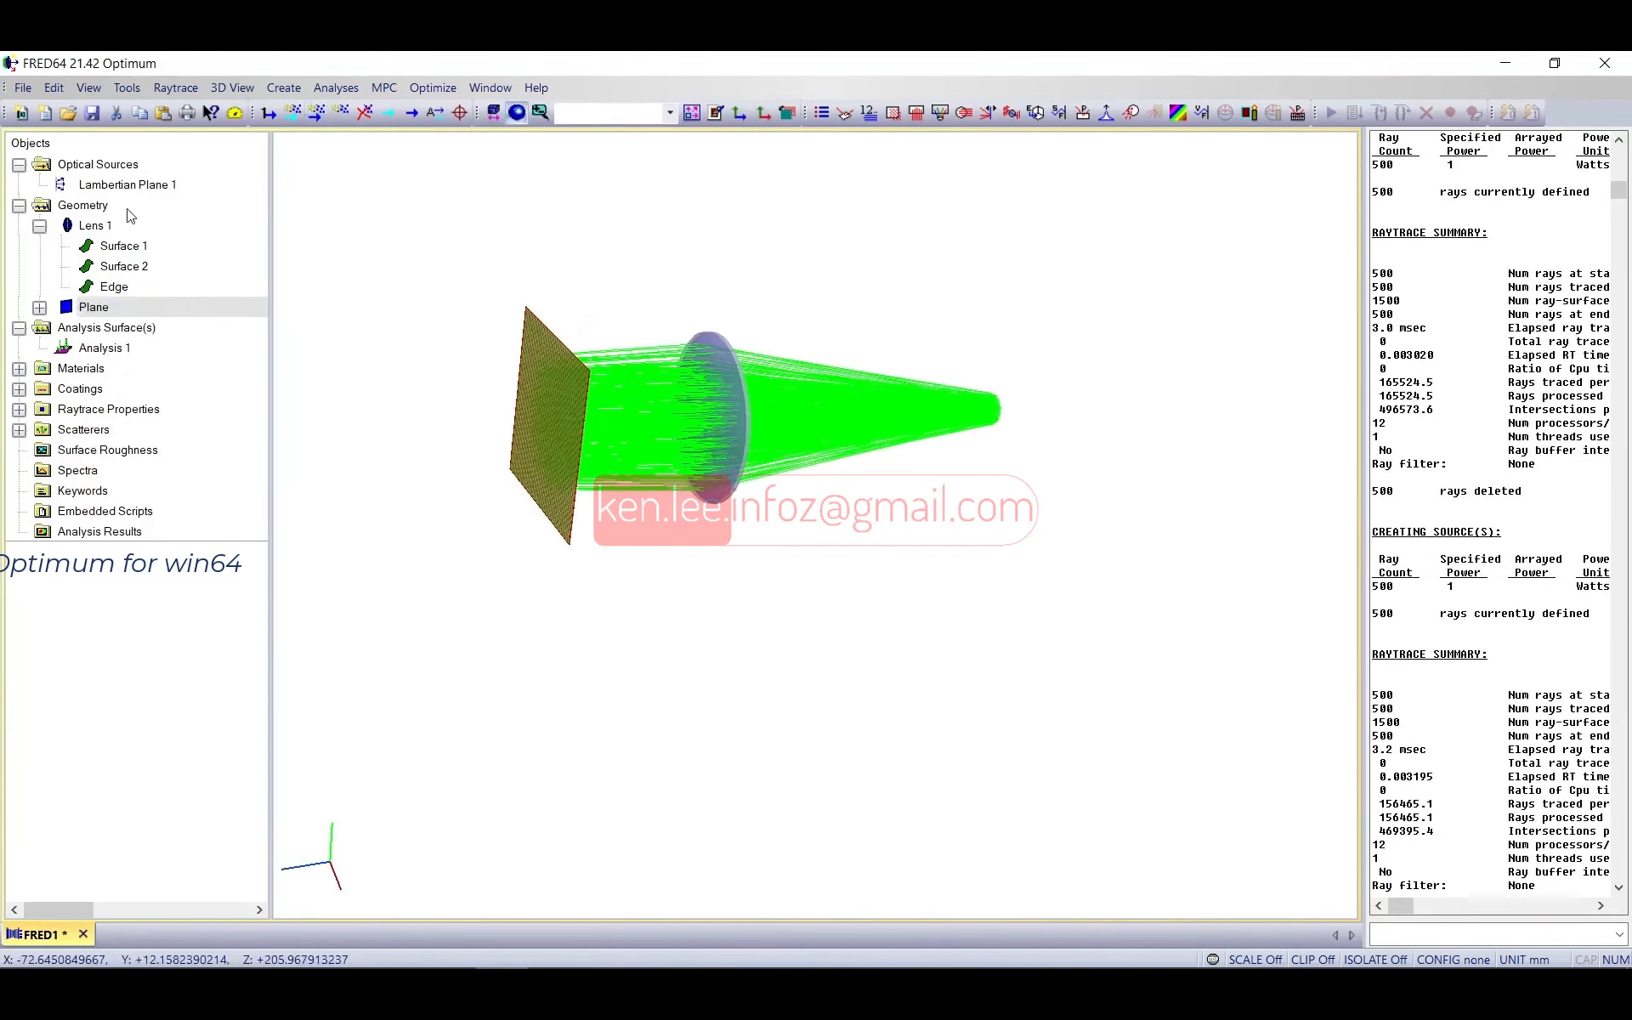
# Step: Set the number of starting ray positions of the Lambertian Plane 1 source to 500000
pyautogui.doubleClick(119, 185)
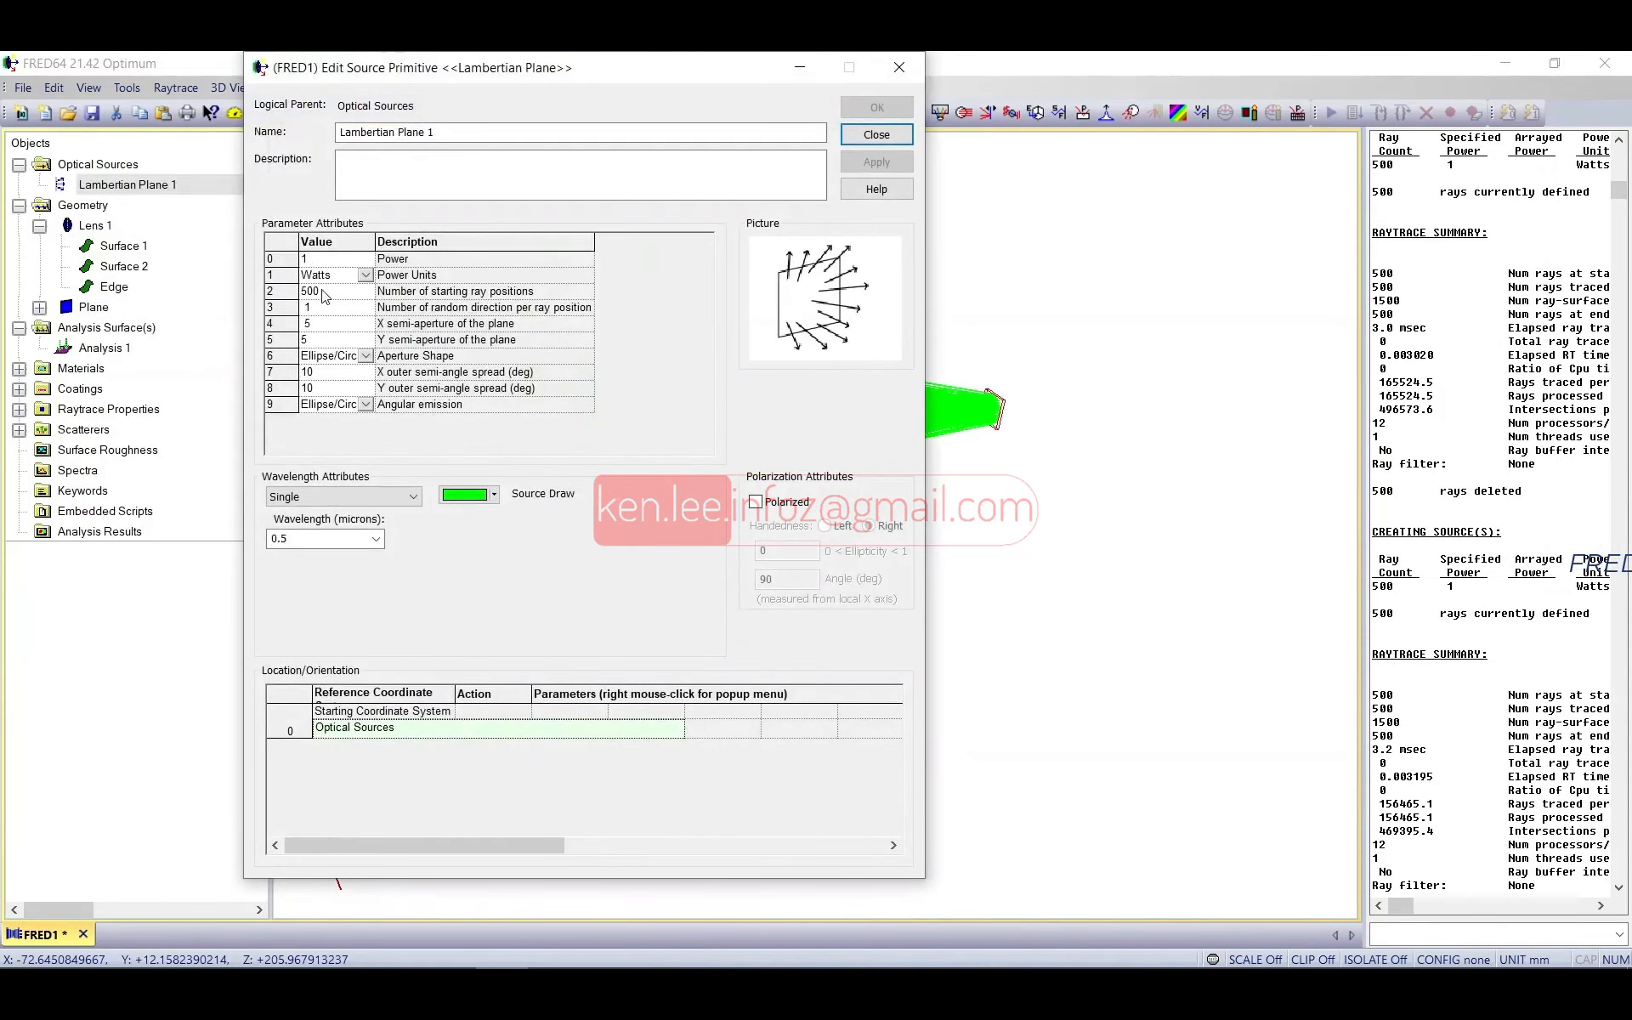
pyautogui.click(876, 134)
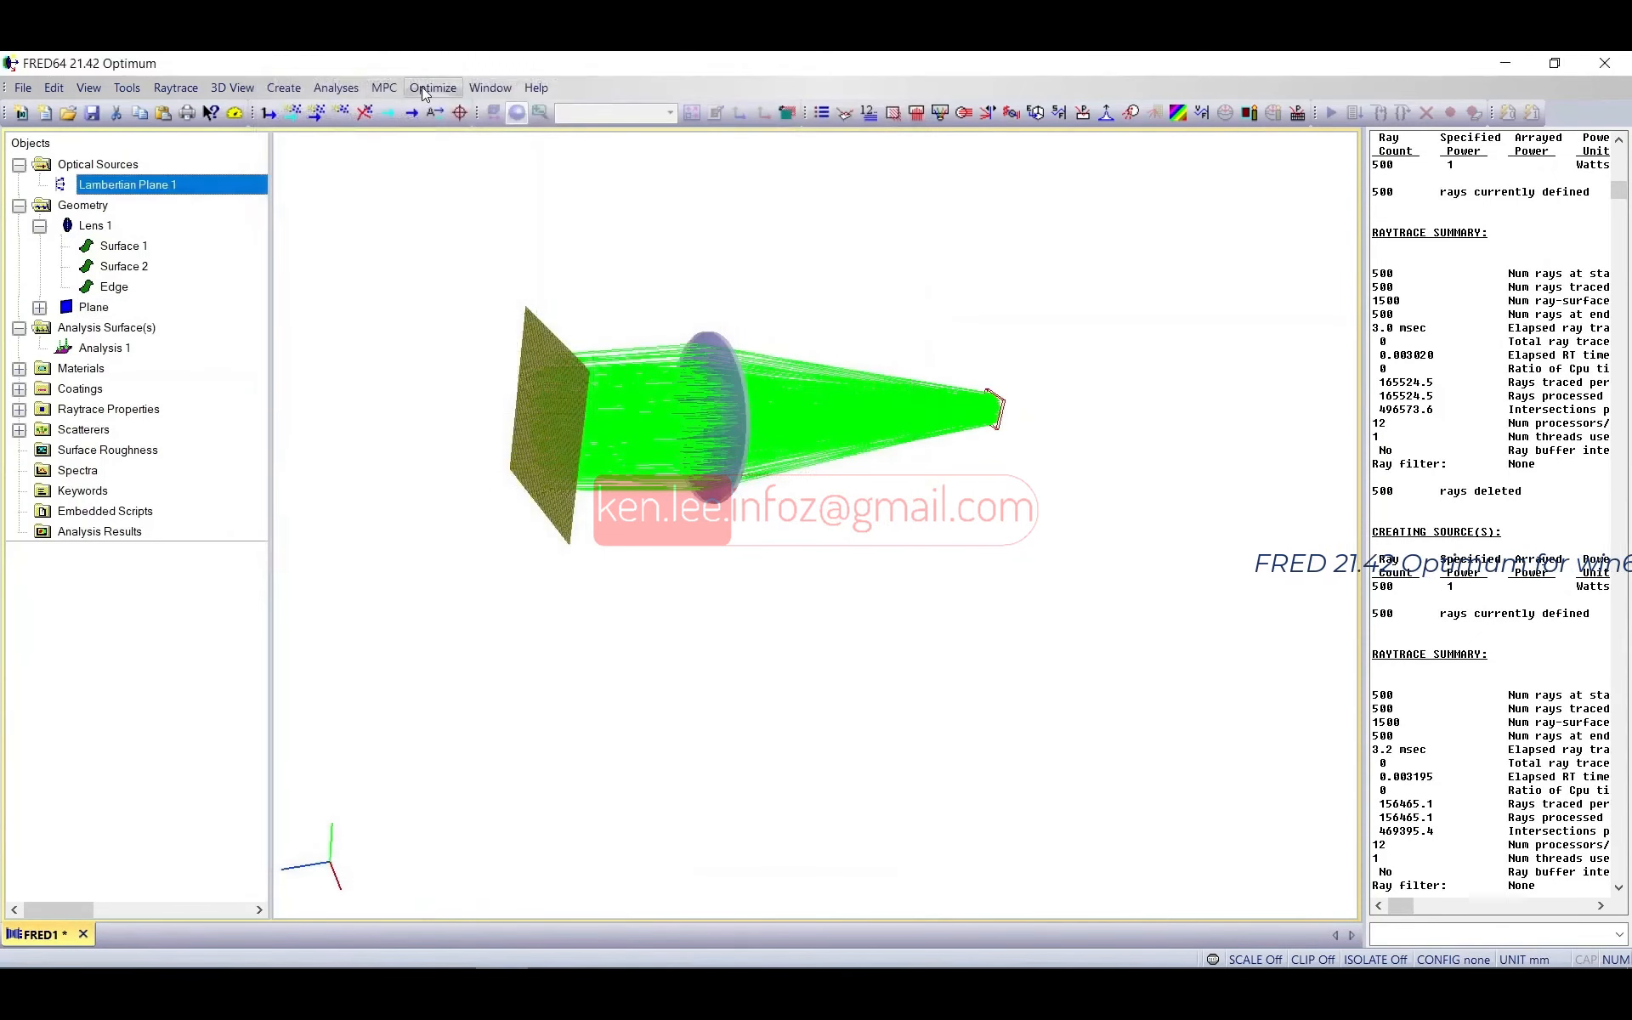
pyautogui.click(336, 87)
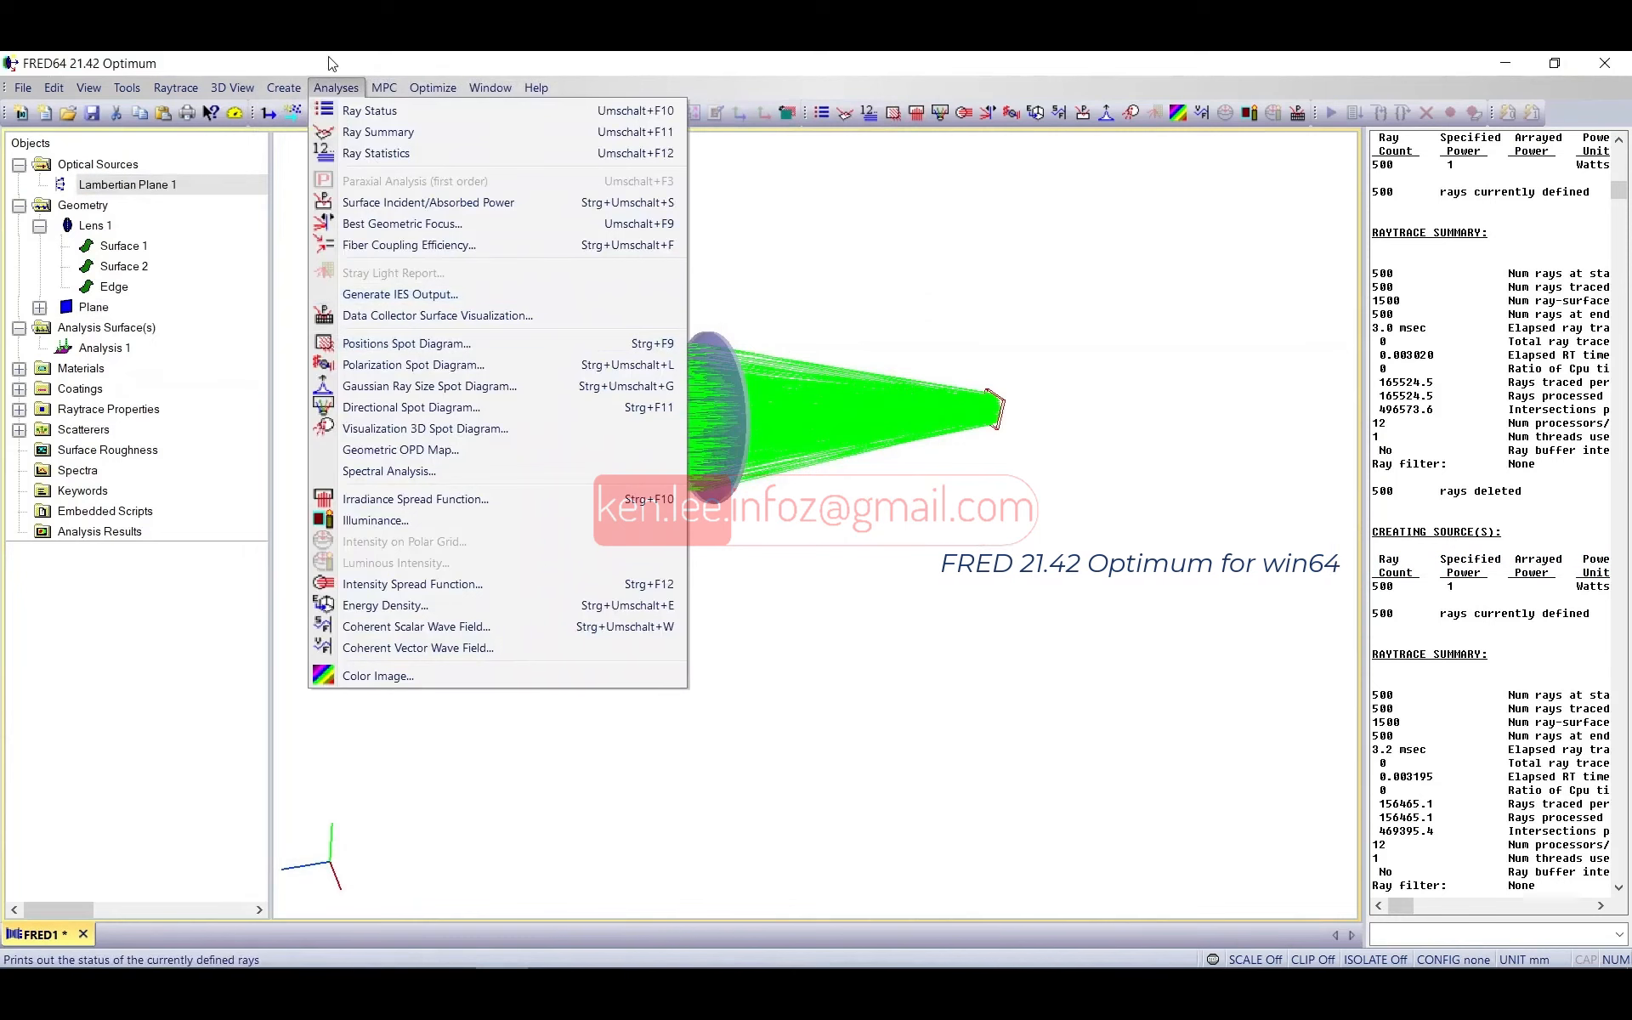
pyautogui.click(336, 88)
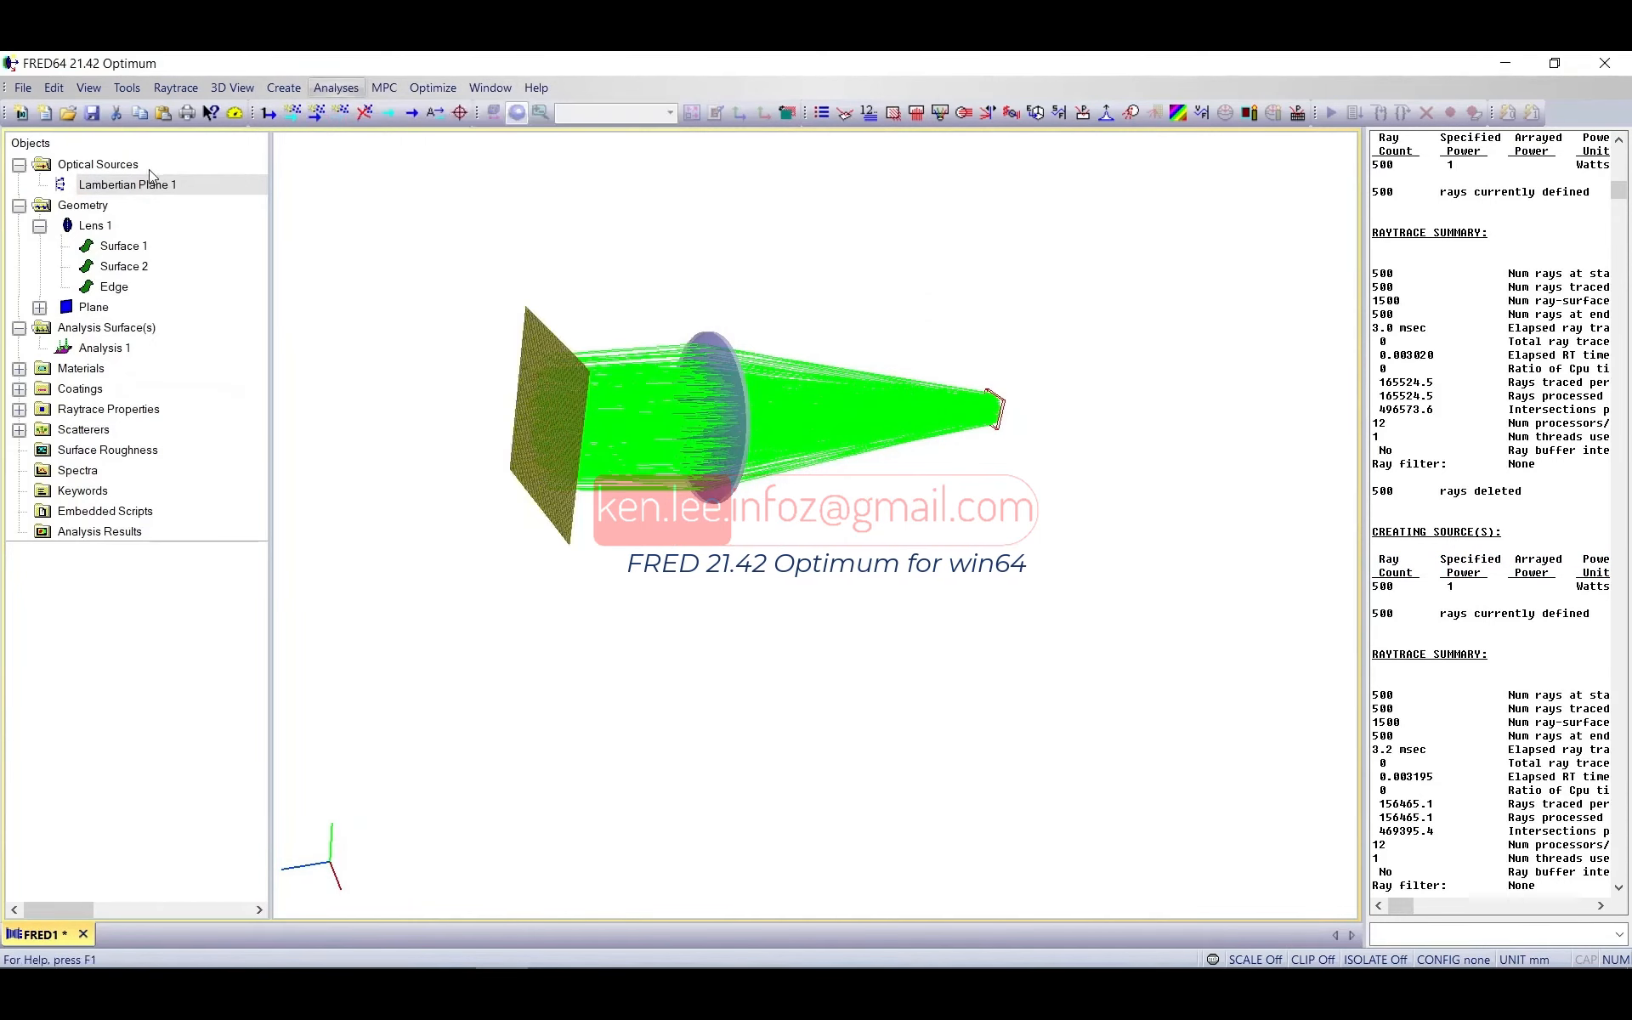
pyautogui.doubleClick(128, 184)
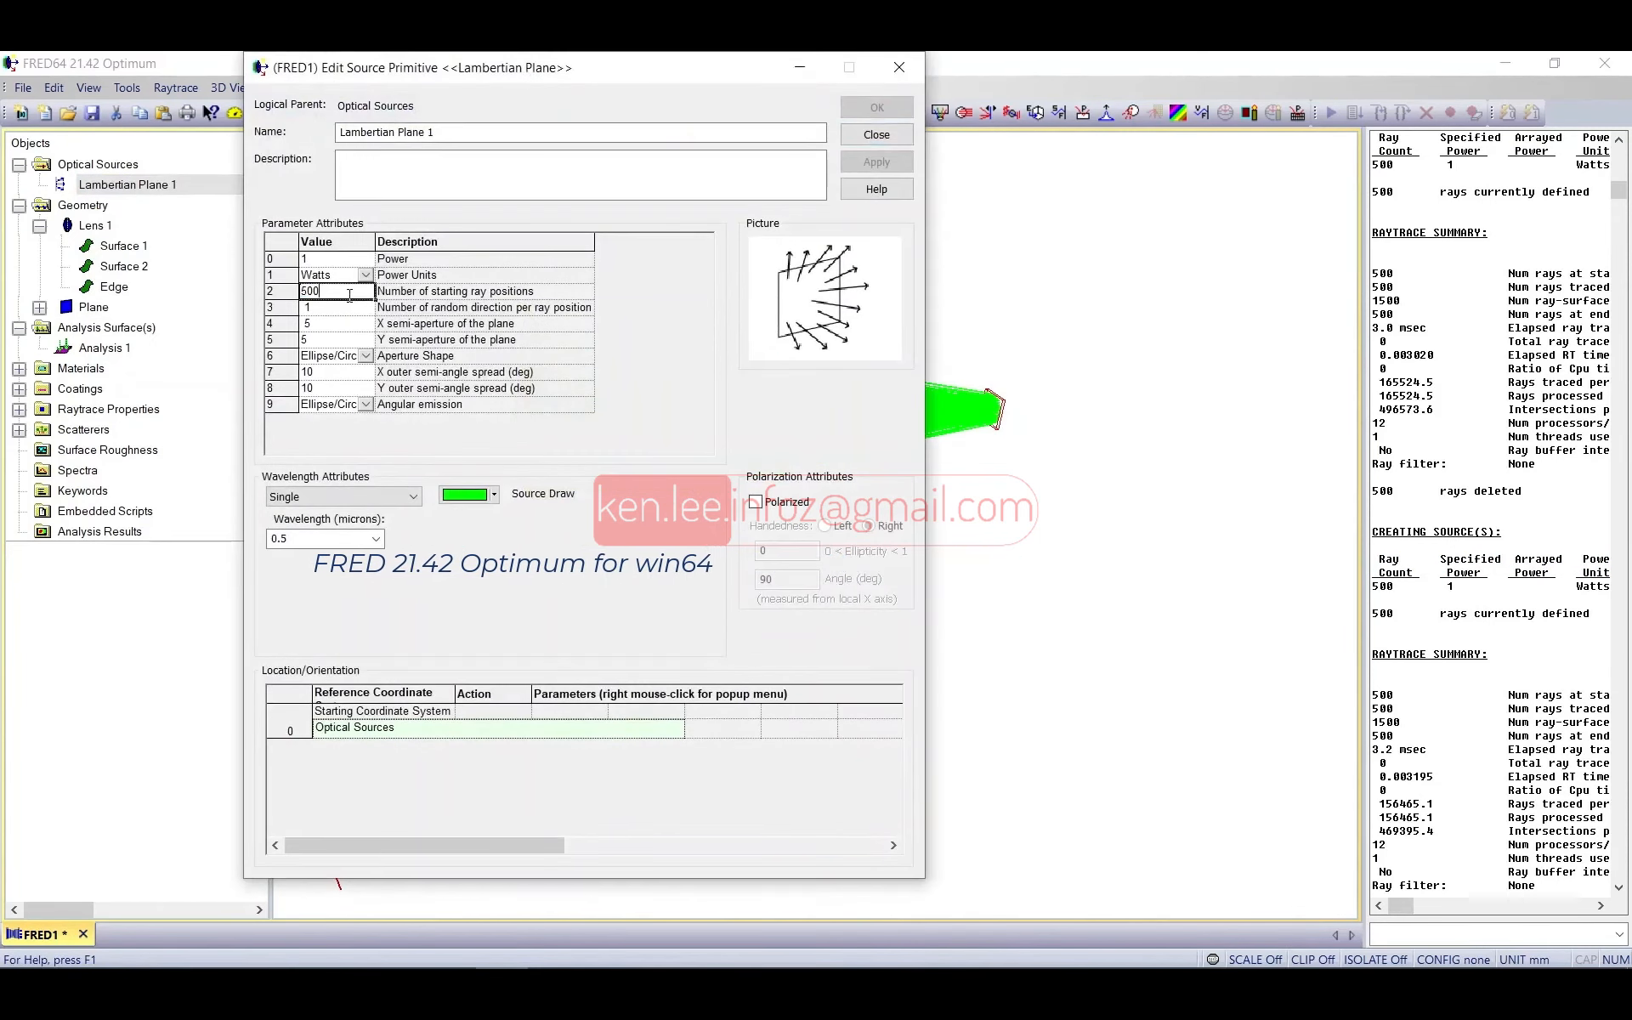
pyautogui.write('00')
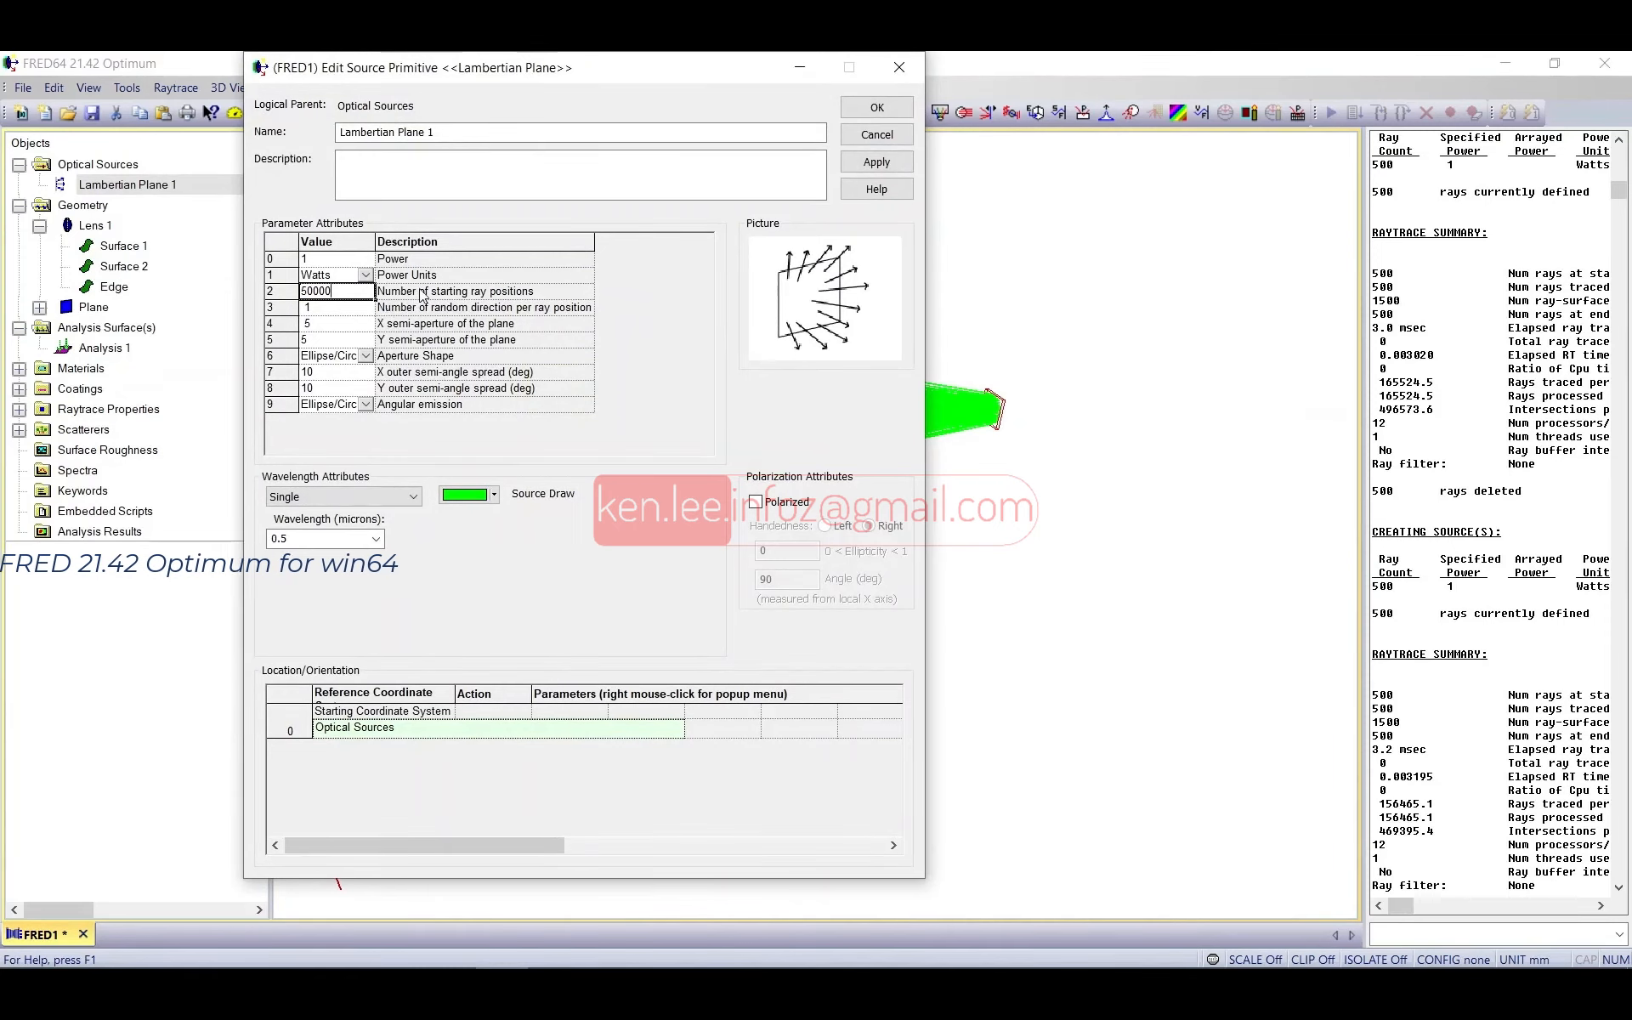
pyautogui.click(878, 162)
pyautogui.click(889, 139)
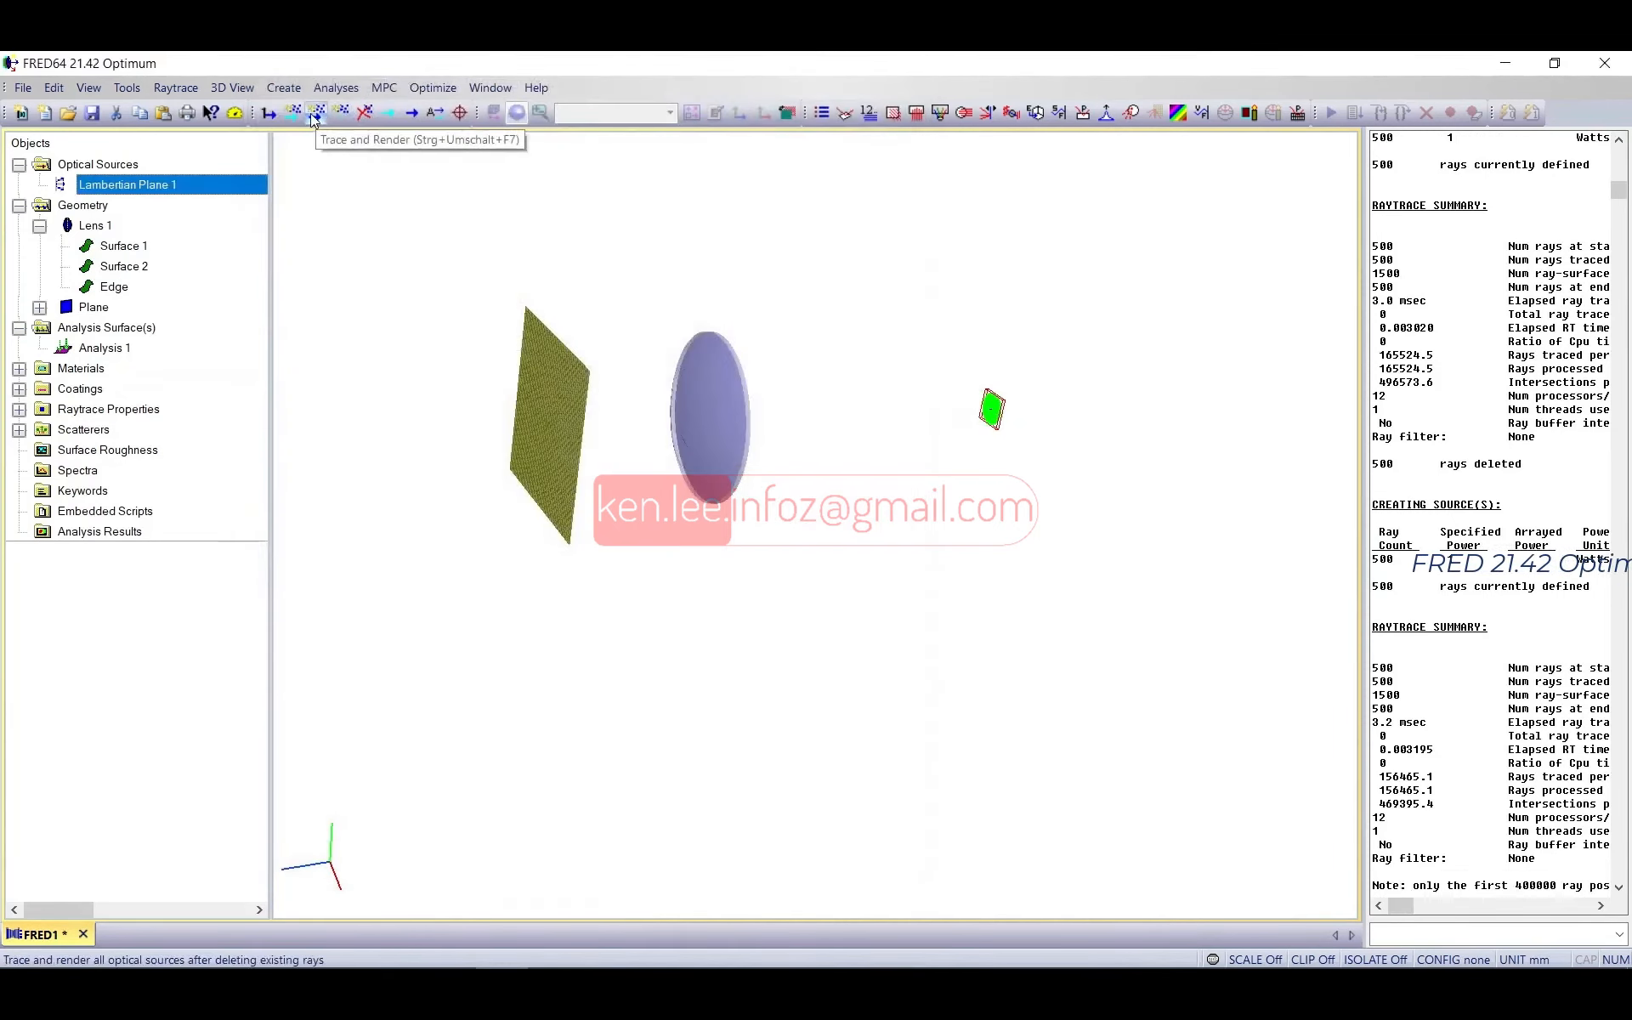
# Step: Trace and render all optical sources with the increased ray count, stopping the first run and retracing them
pyautogui.click(317, 113)
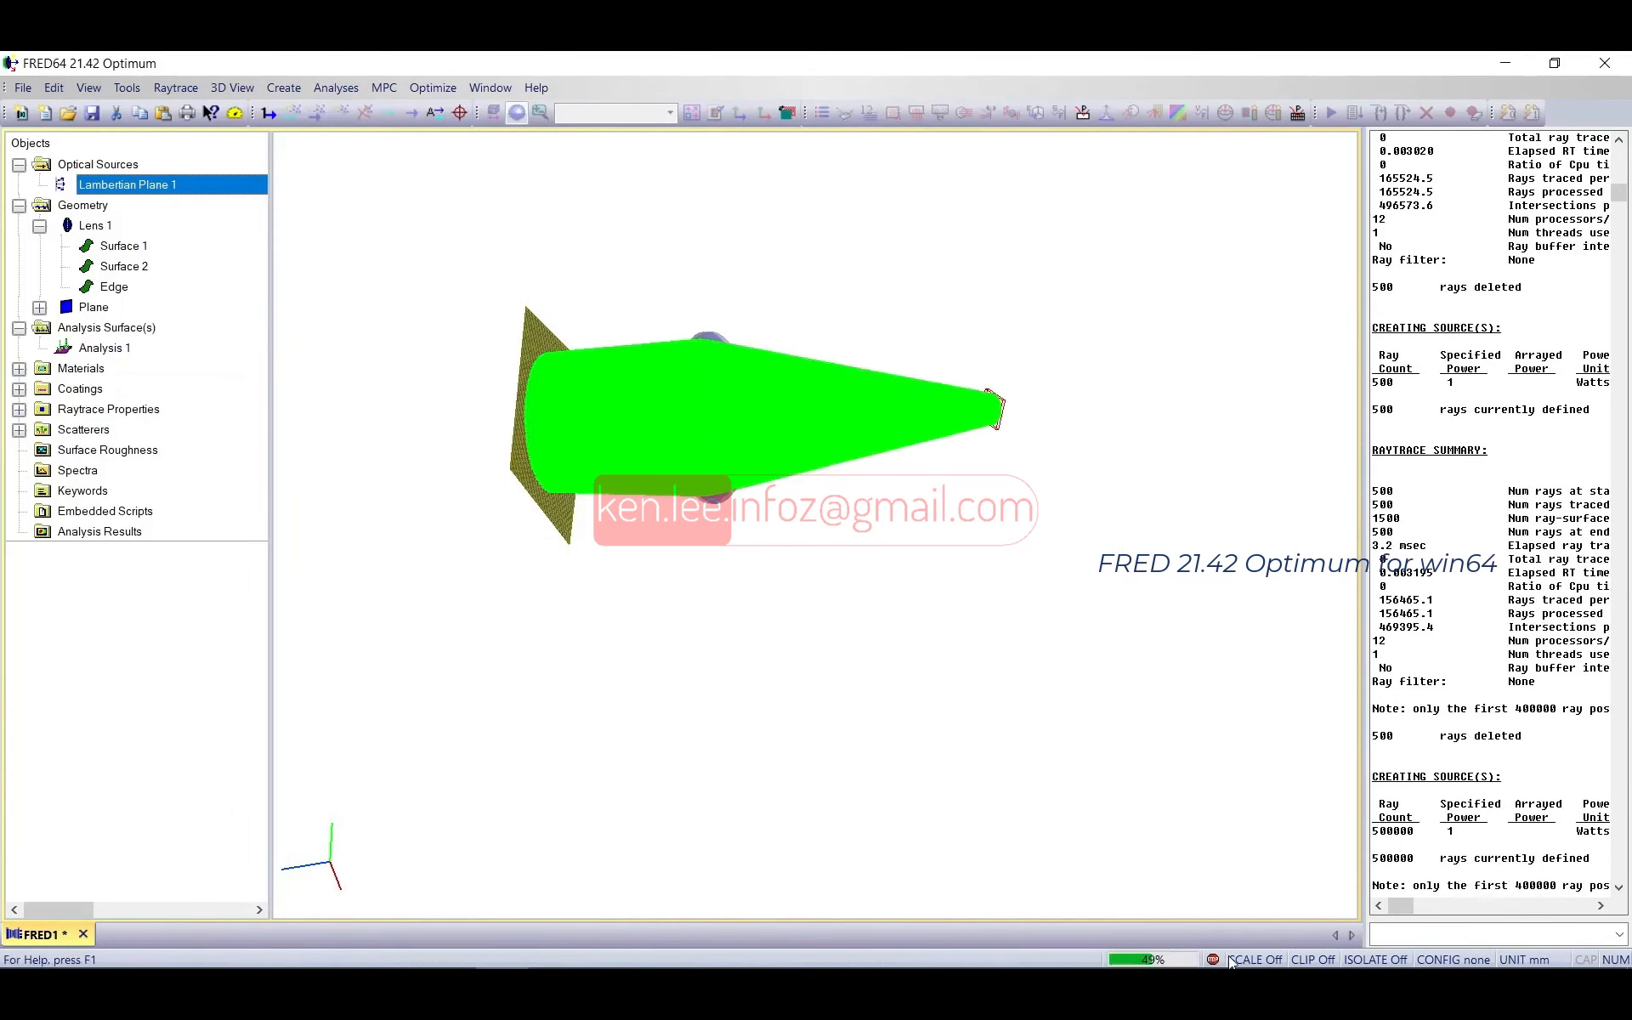
pyautogui.click(1214, 959)
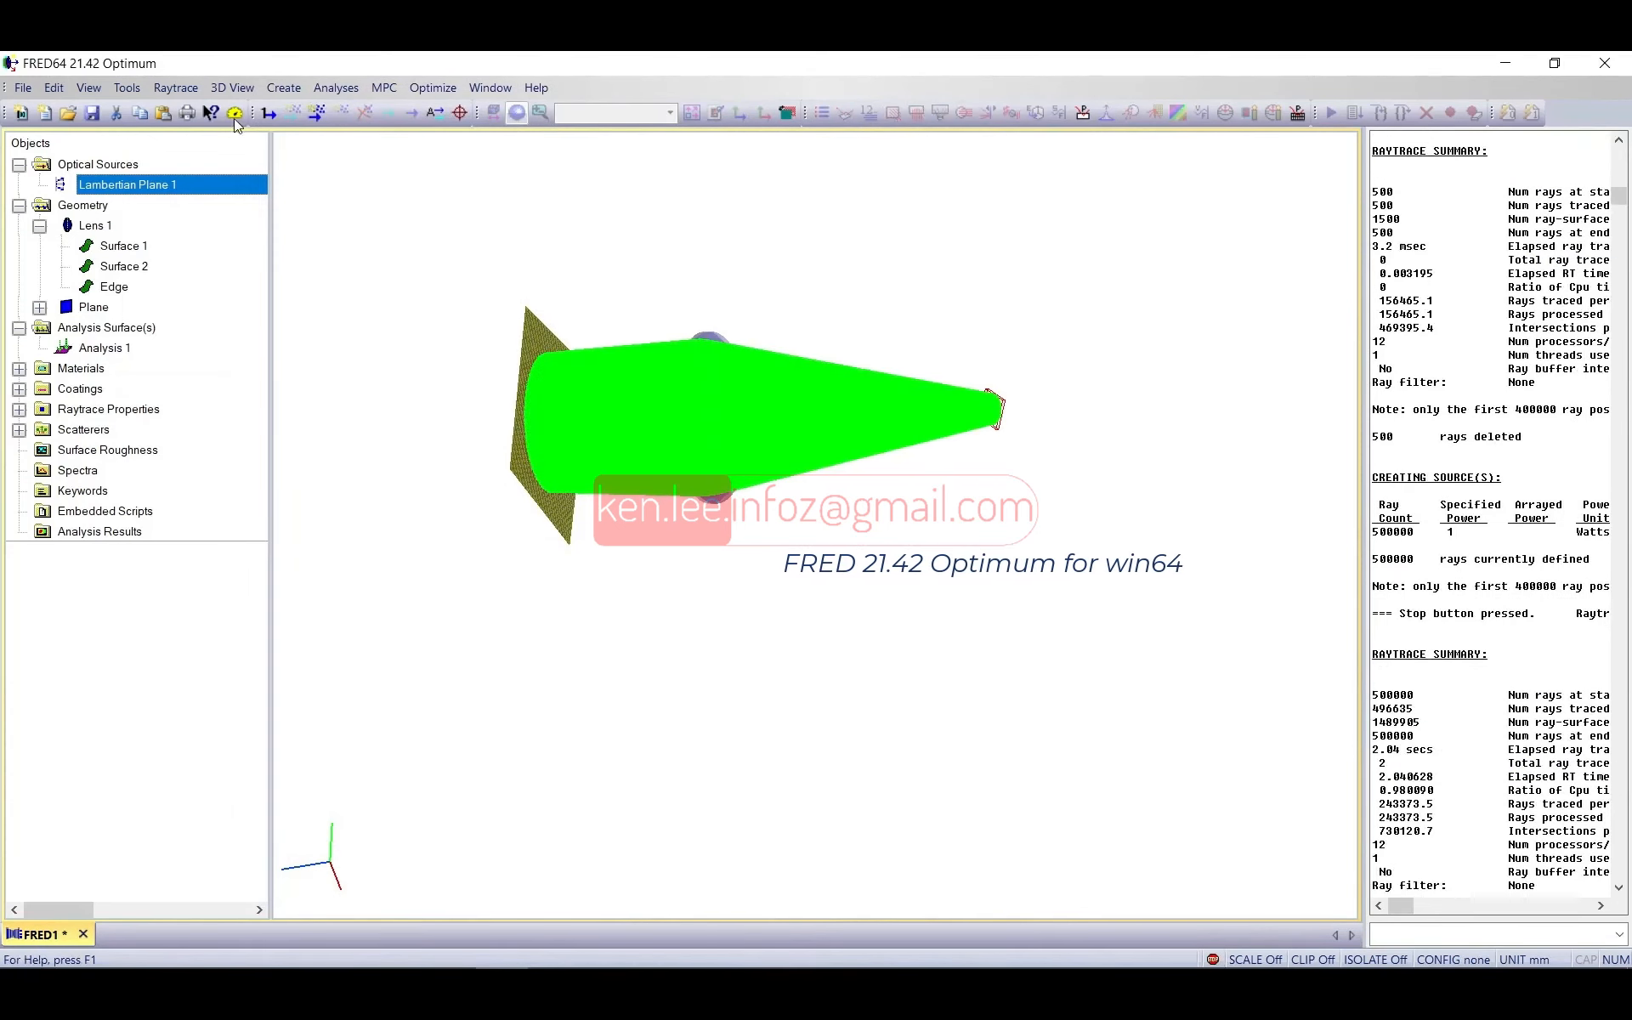
pyautogui.click(612, 263)
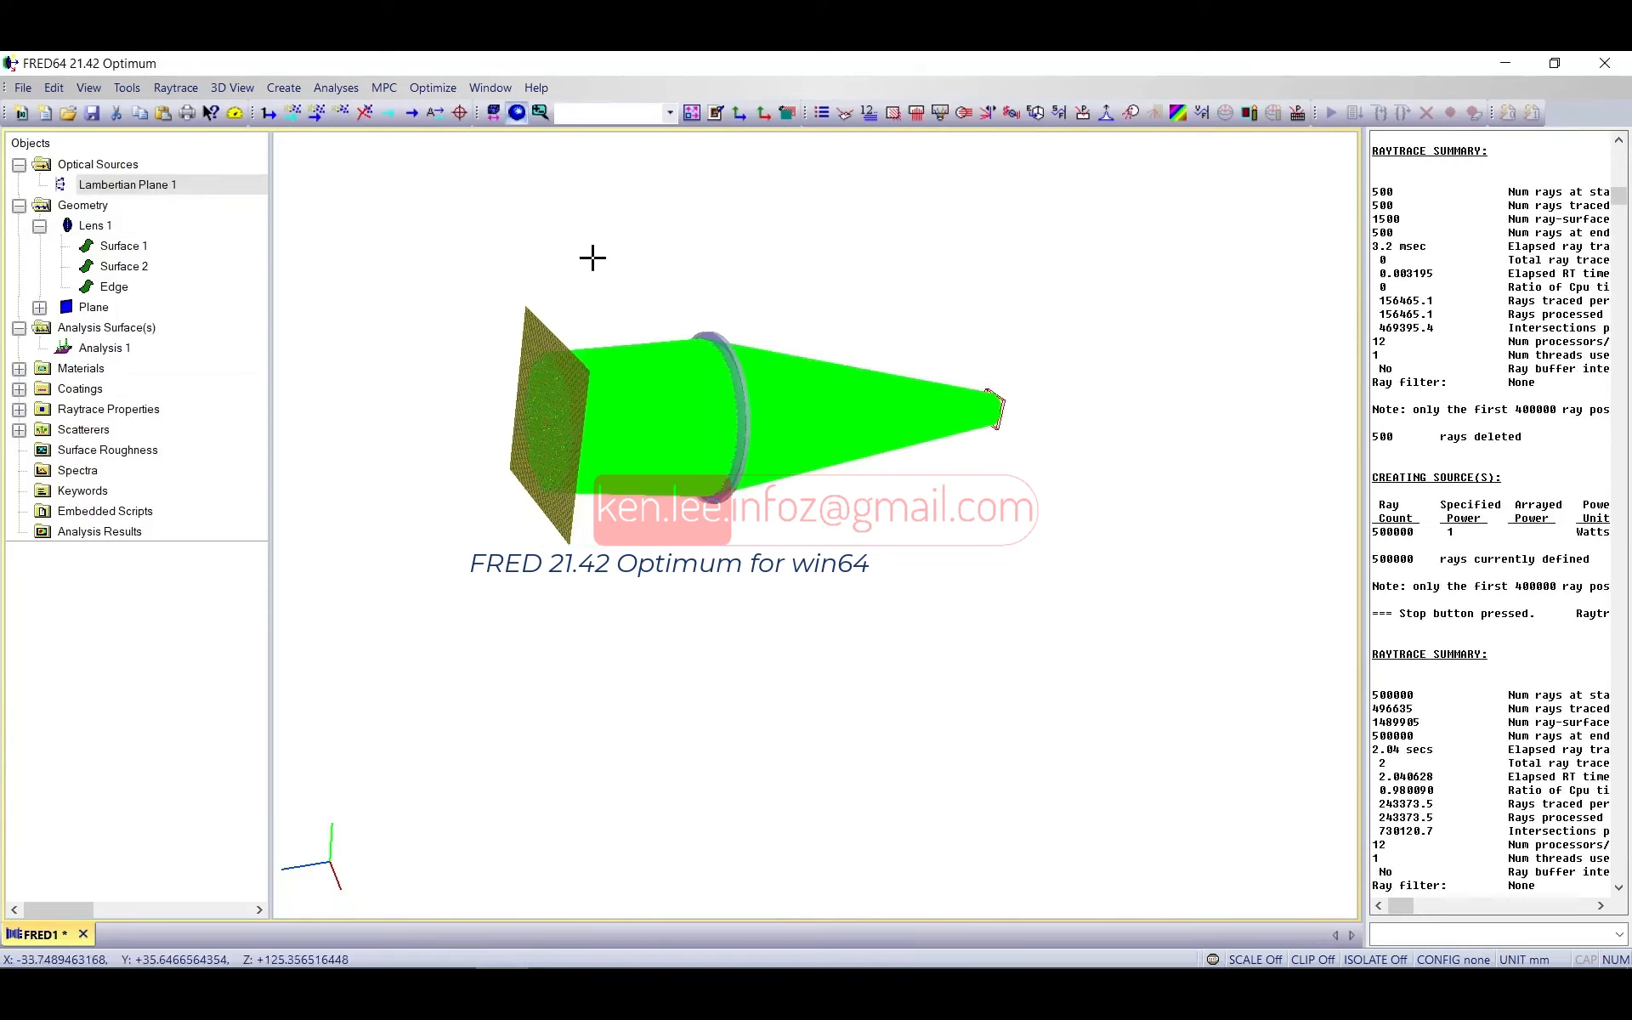
pyautogui.click(296, 116)
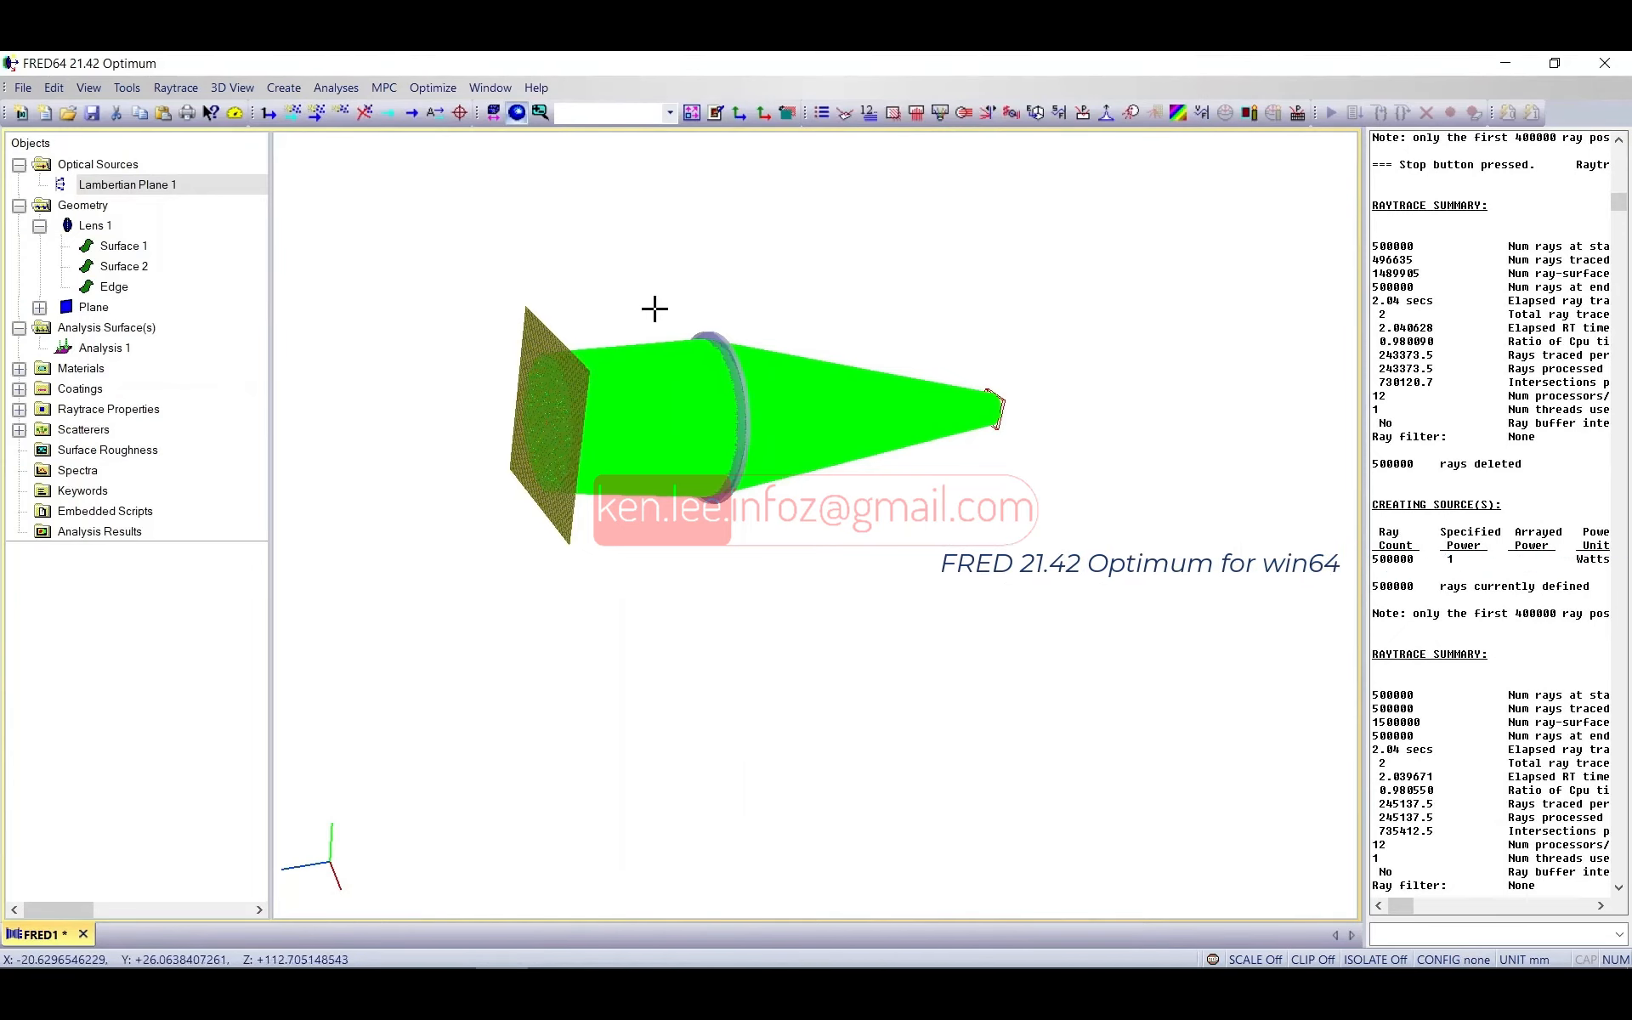
# Step: Run the Irradiance Spread Function analysis on the Analysis 1 surface using the existing rays
pyautogui.click(338, 87)
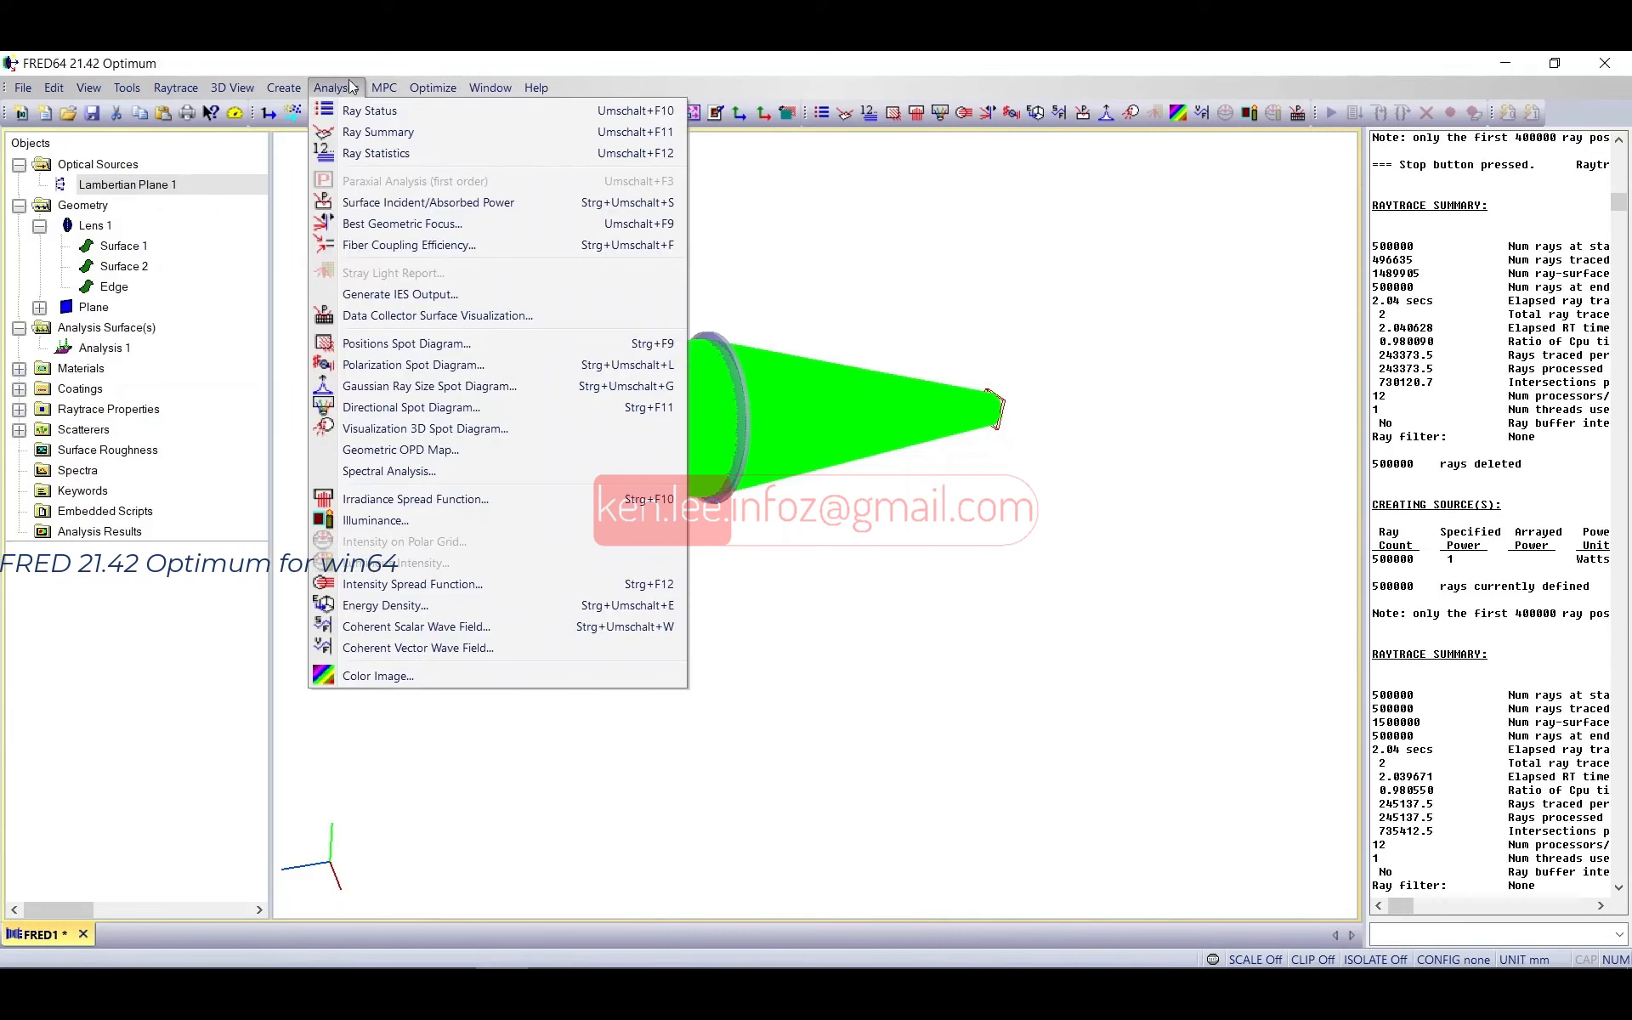
pyautogui.click(338, 87)
pyautogui.click(338, 87)
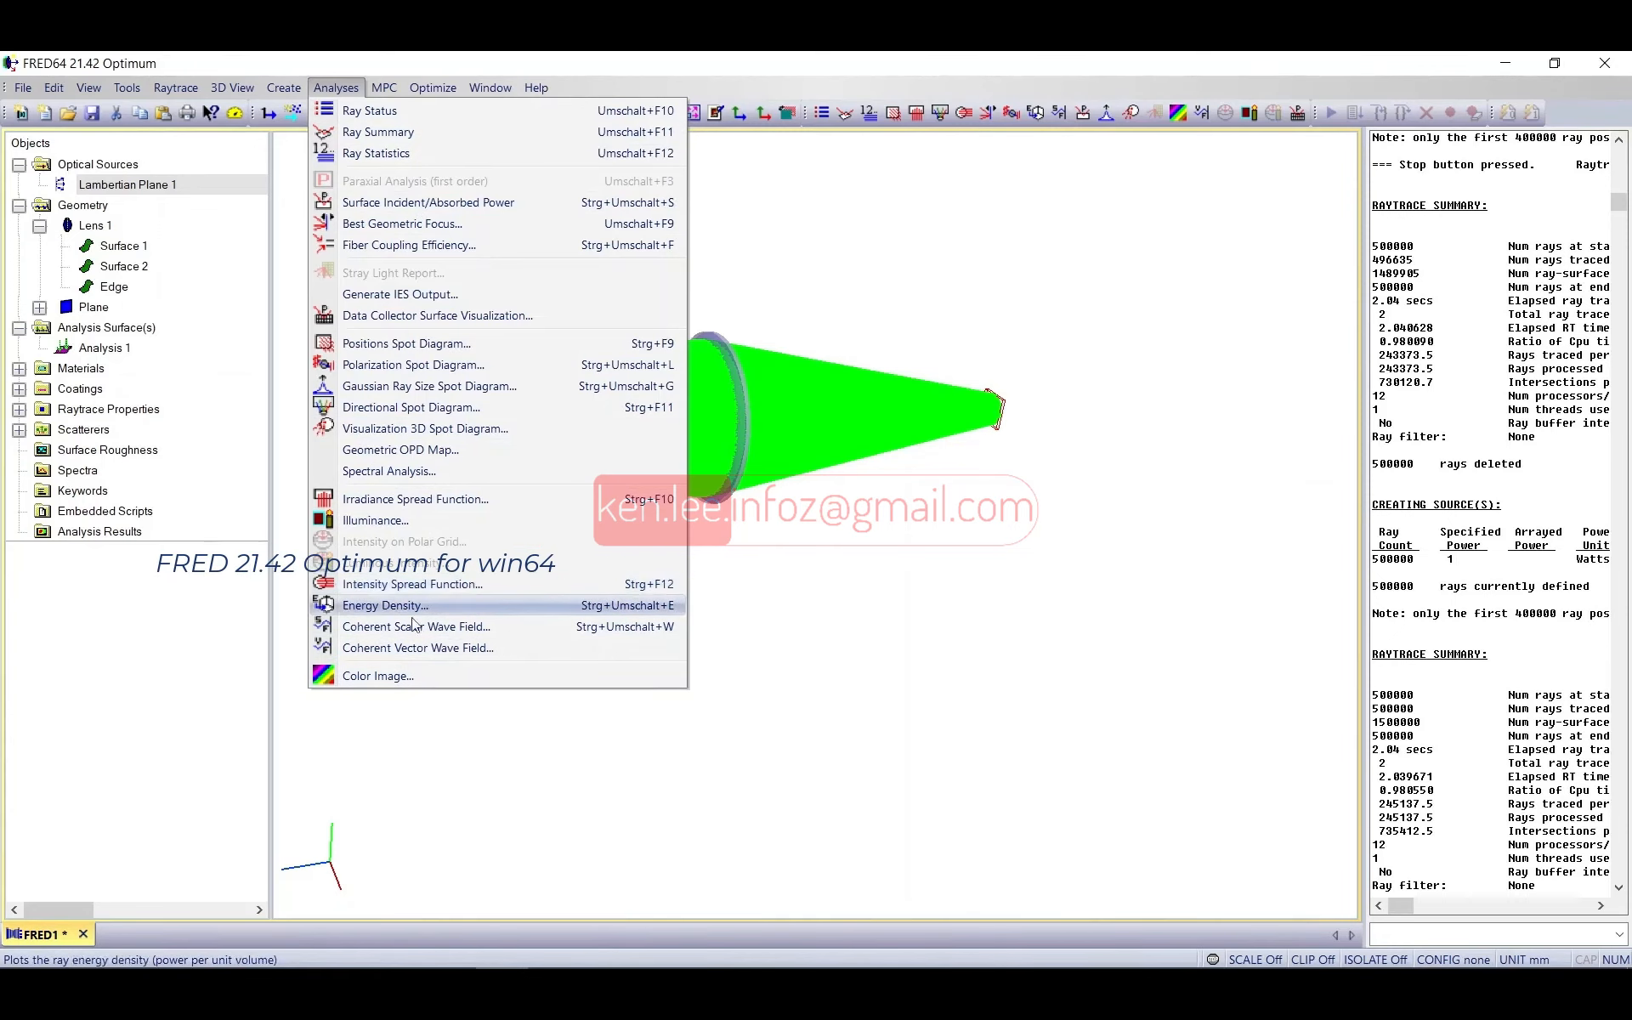
pyautogui.click(451, 505)
pyautogui.moveTo(775, 341); pyautogui.dragTo(733, 188)
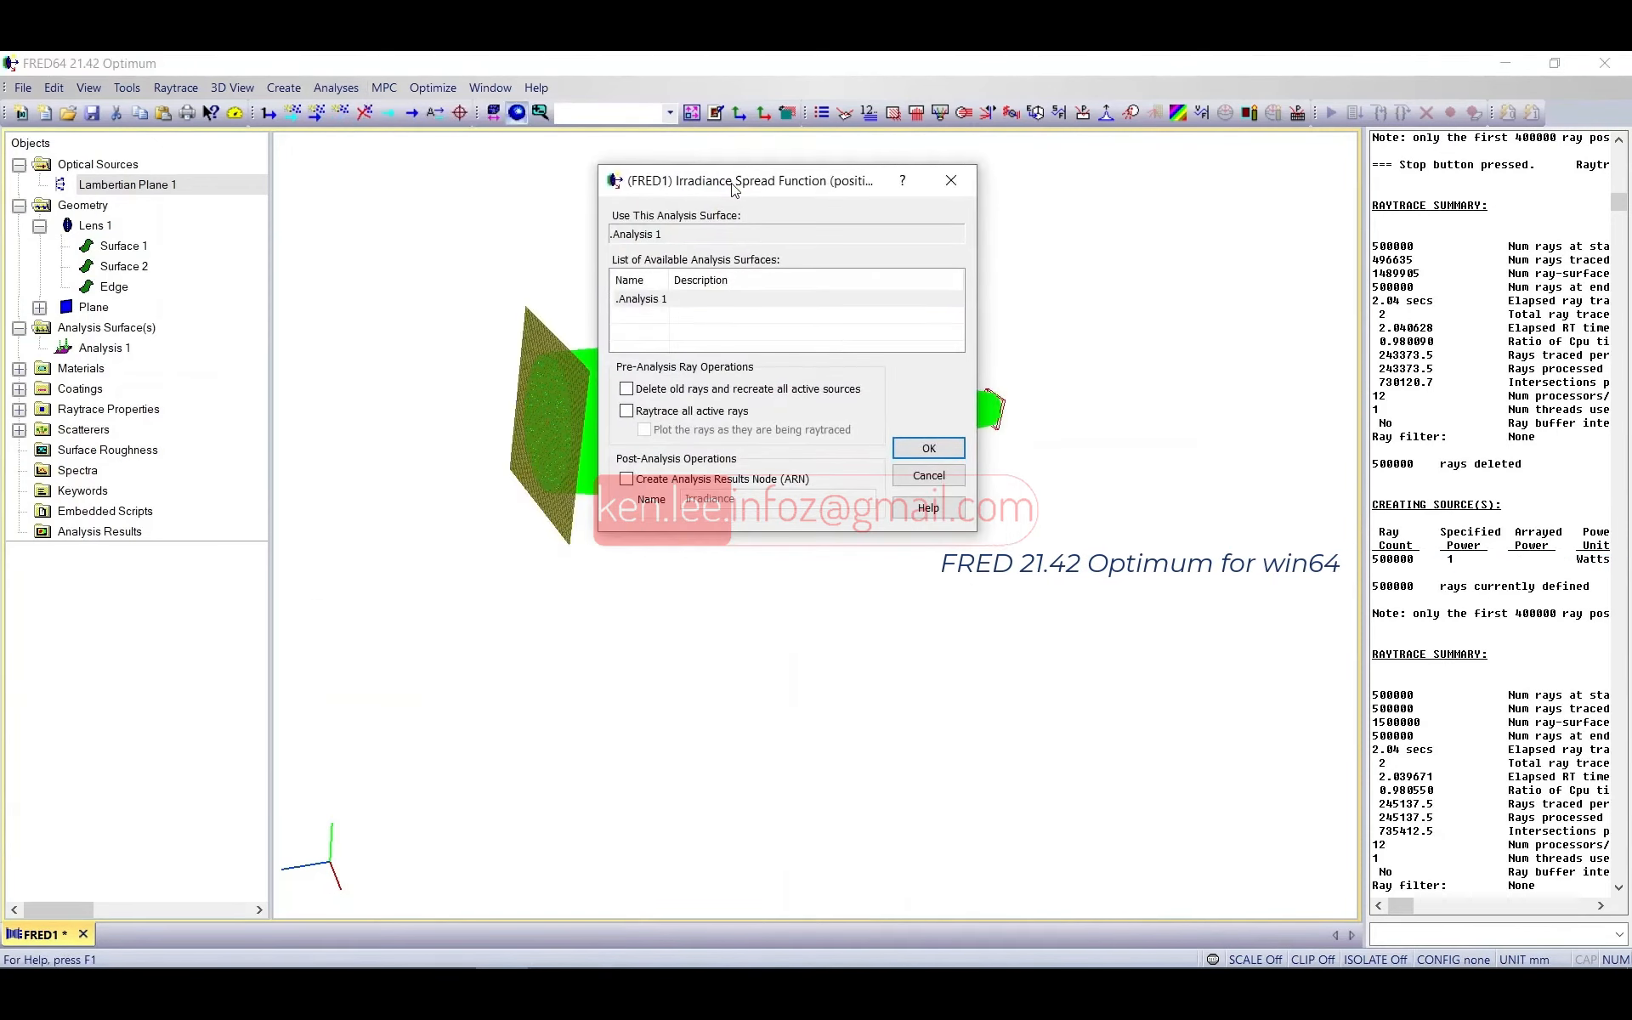
pyautogui.click(681, 301)
pyautogui.moveTo(734, 183); pyautogui.dragTo(1067, 205)
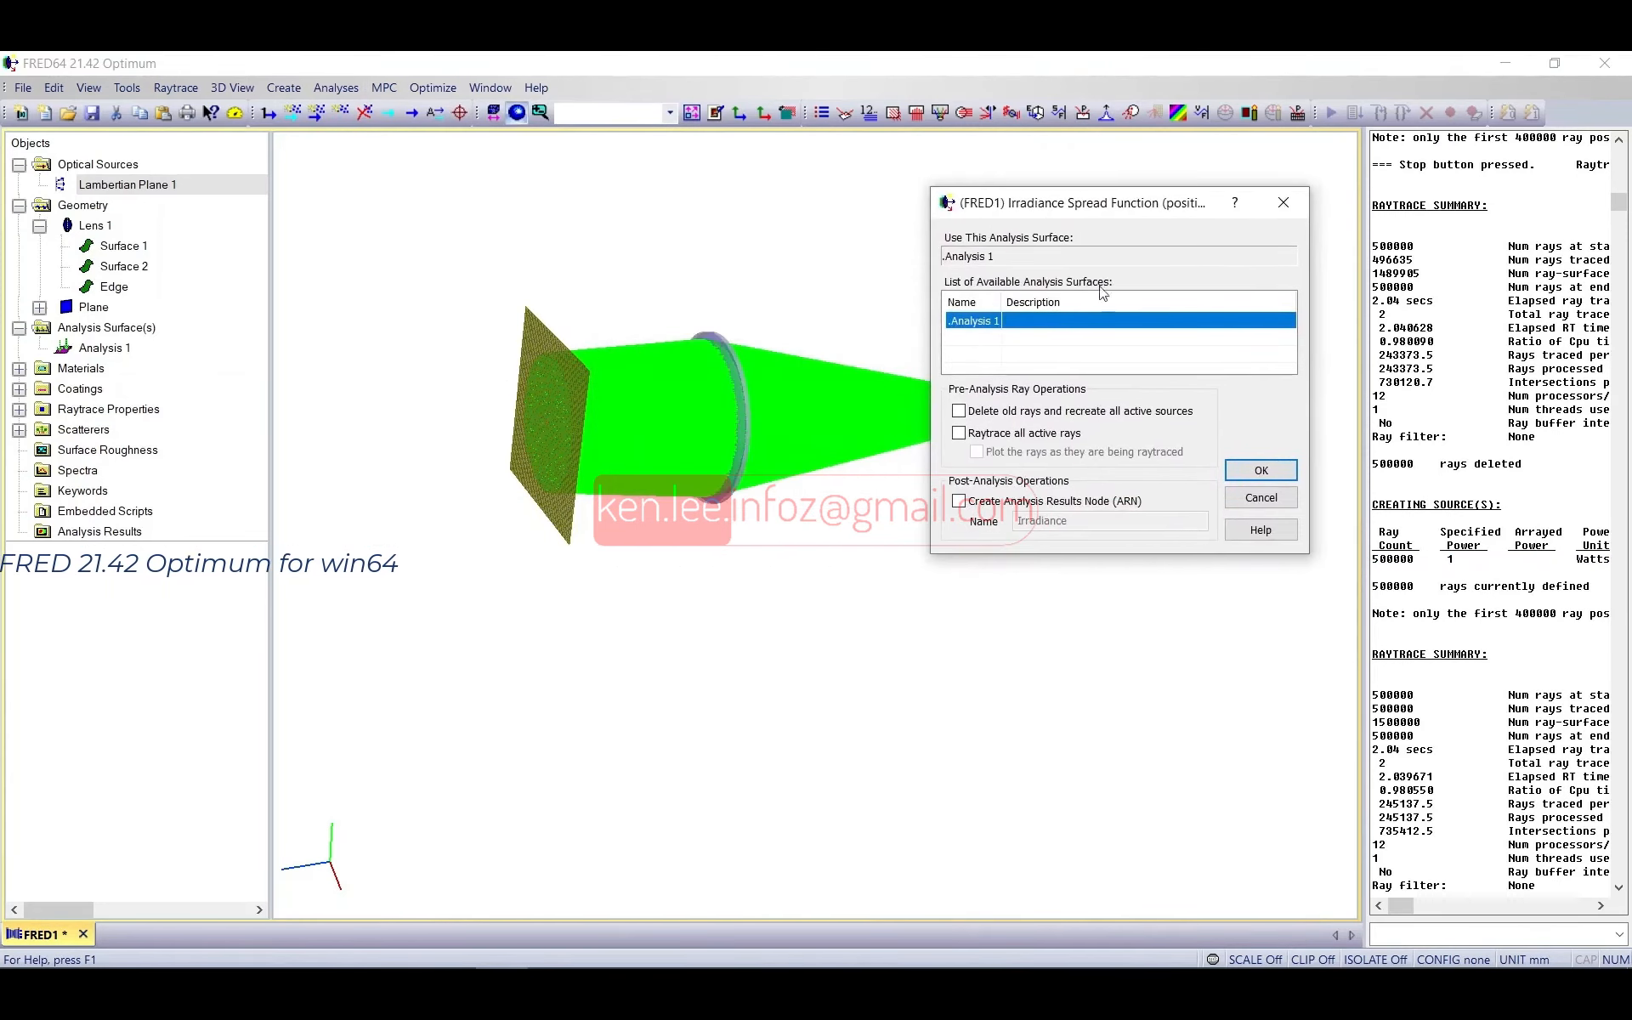
pyautogui.moveTo(1087, 214); pyautogui.dragTo(1039, 205)
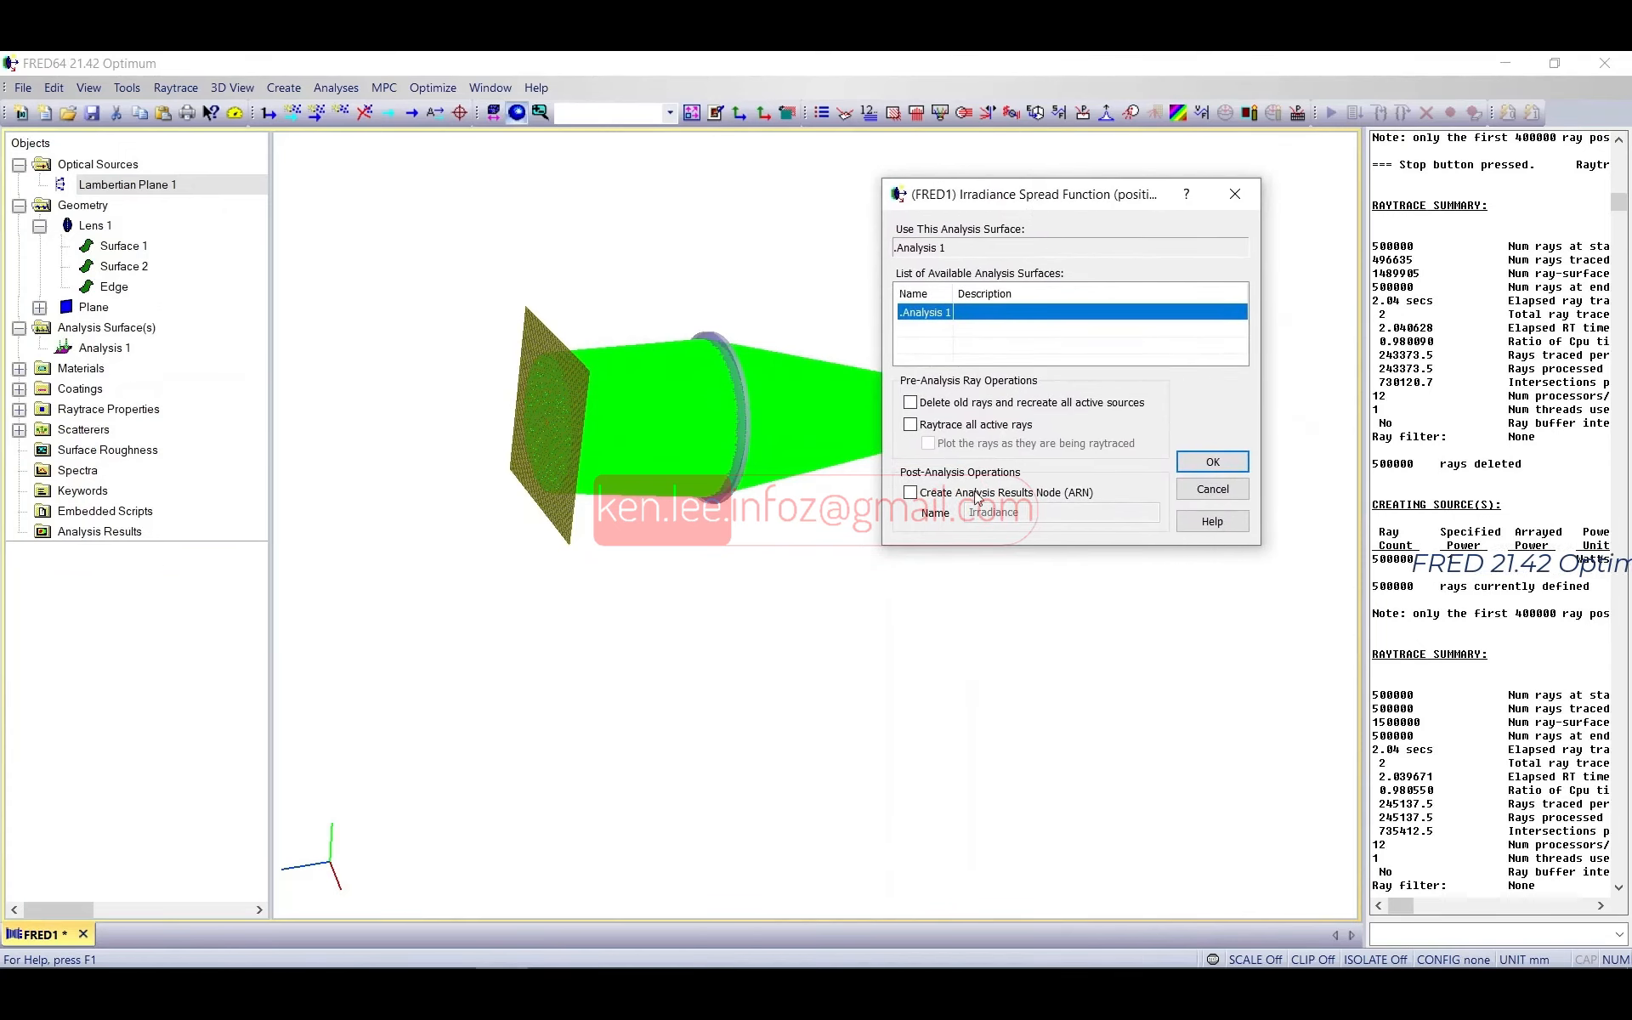
pyautogui.click(1212, 460)
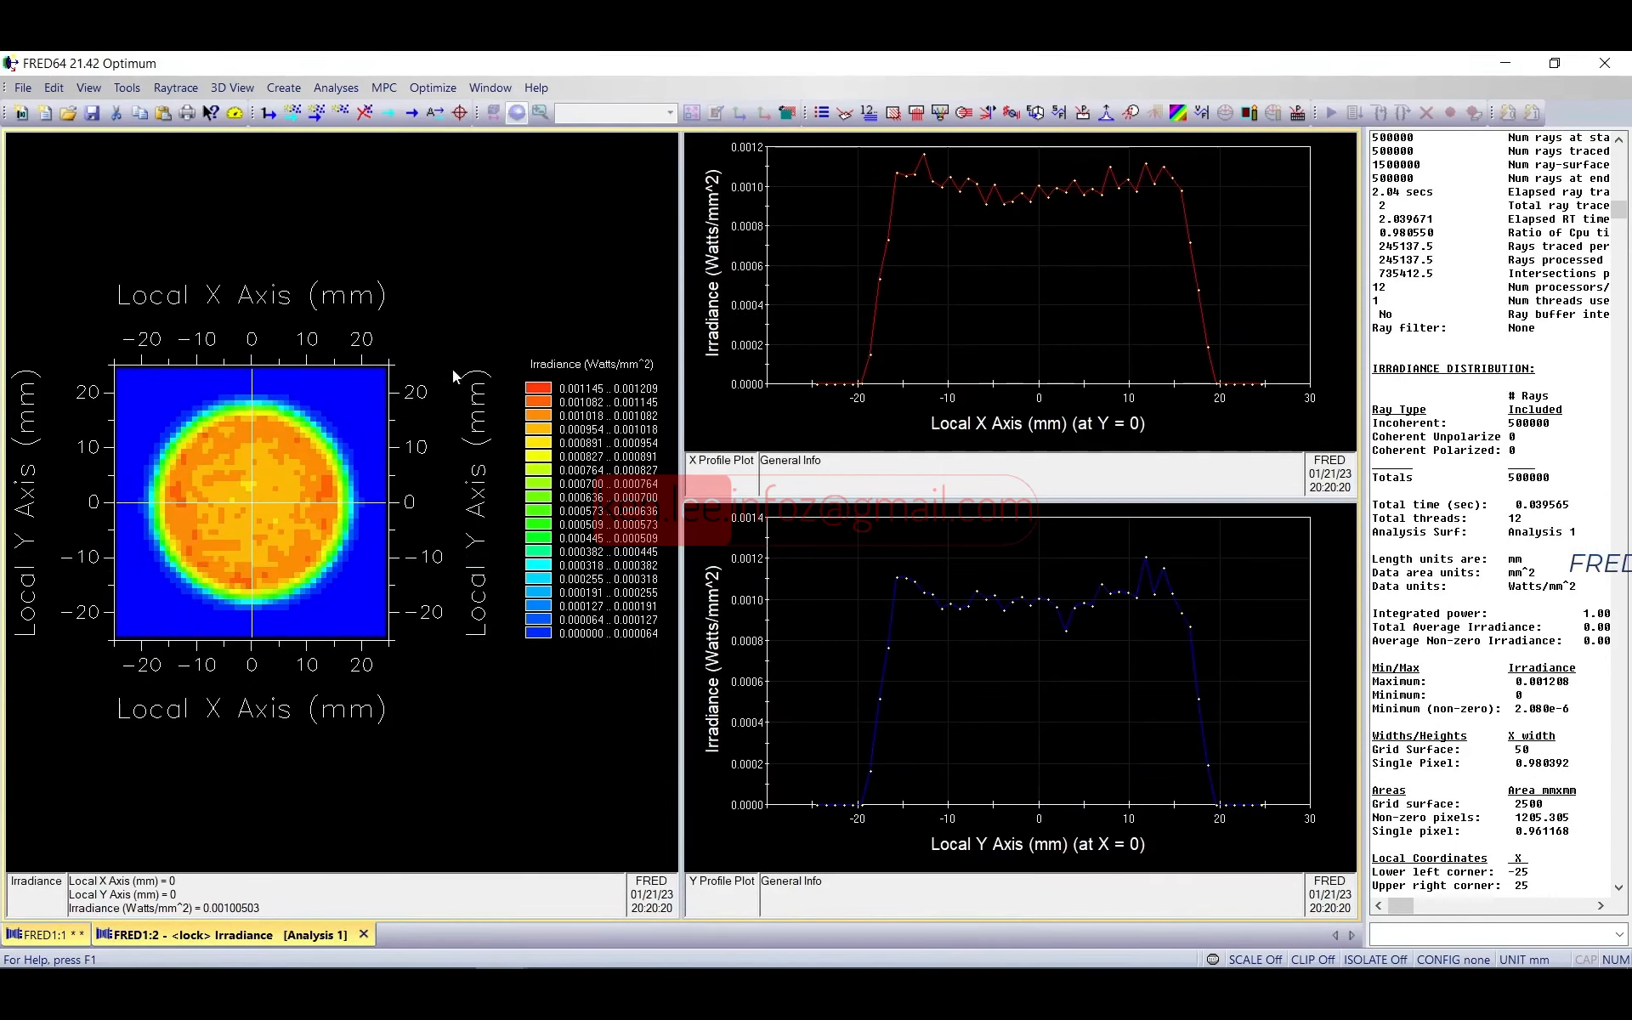
# Step: Show the irradiance chart in perspective view and move its profile lines to about X = 5.33 mm, Y = 2.72 mm
pyautogui.rightClick(440, 250)
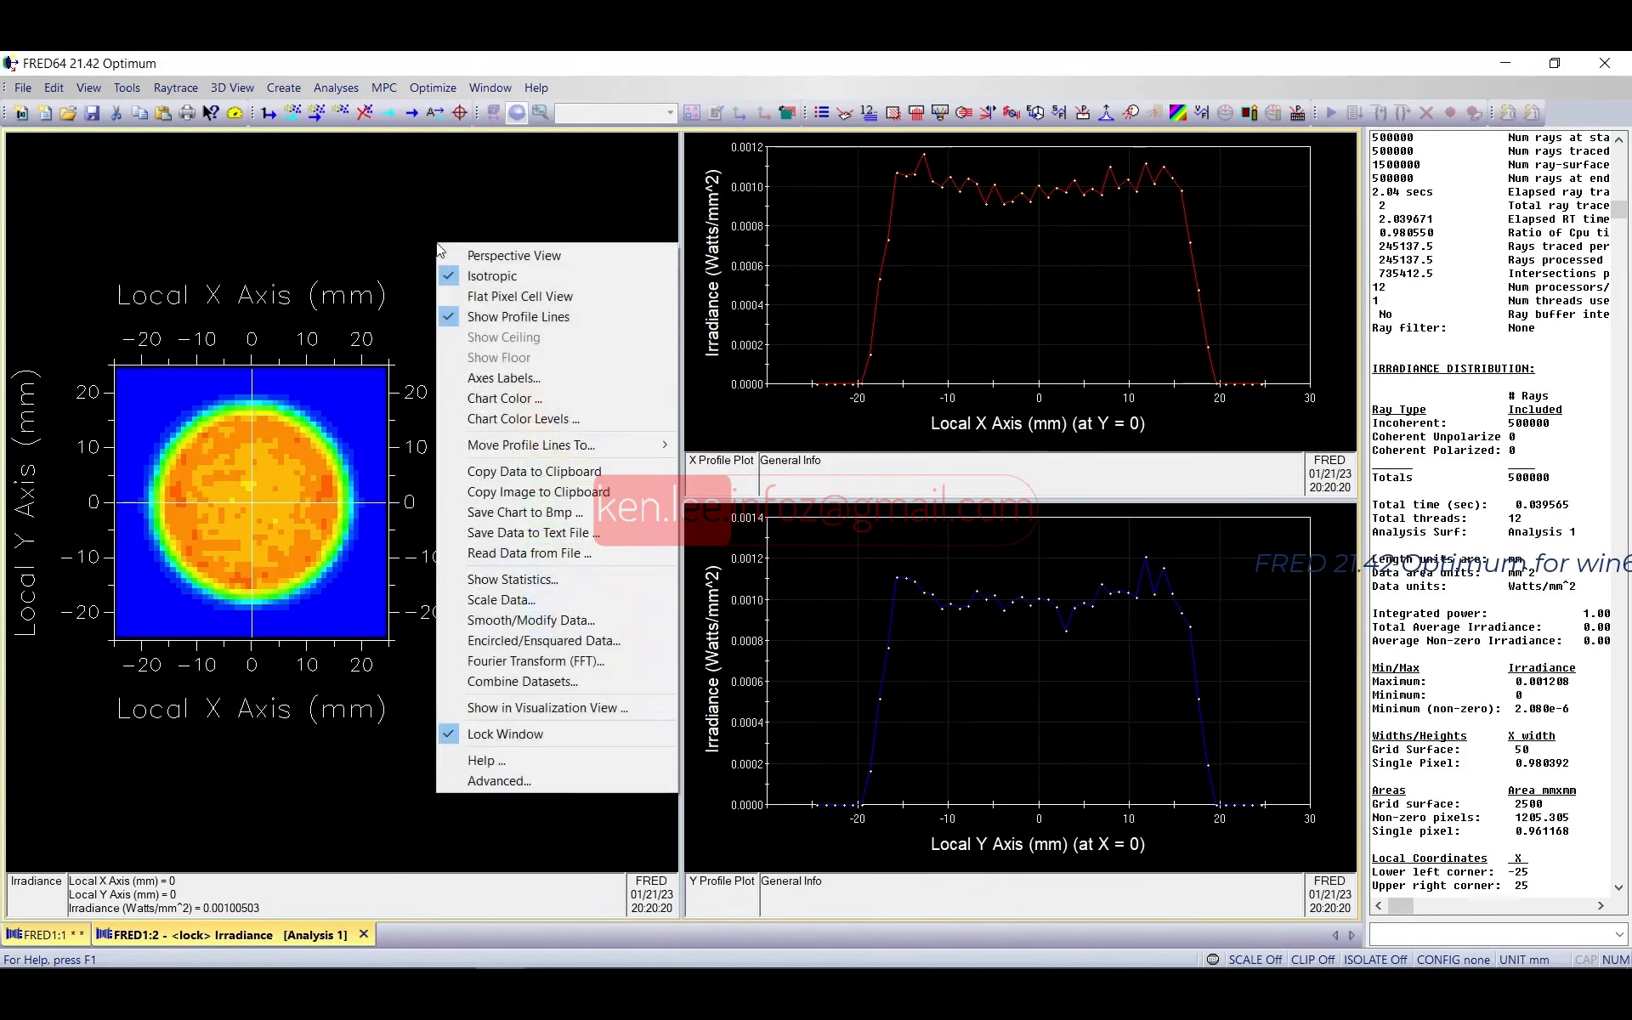
pyautogui.click(505, 255)
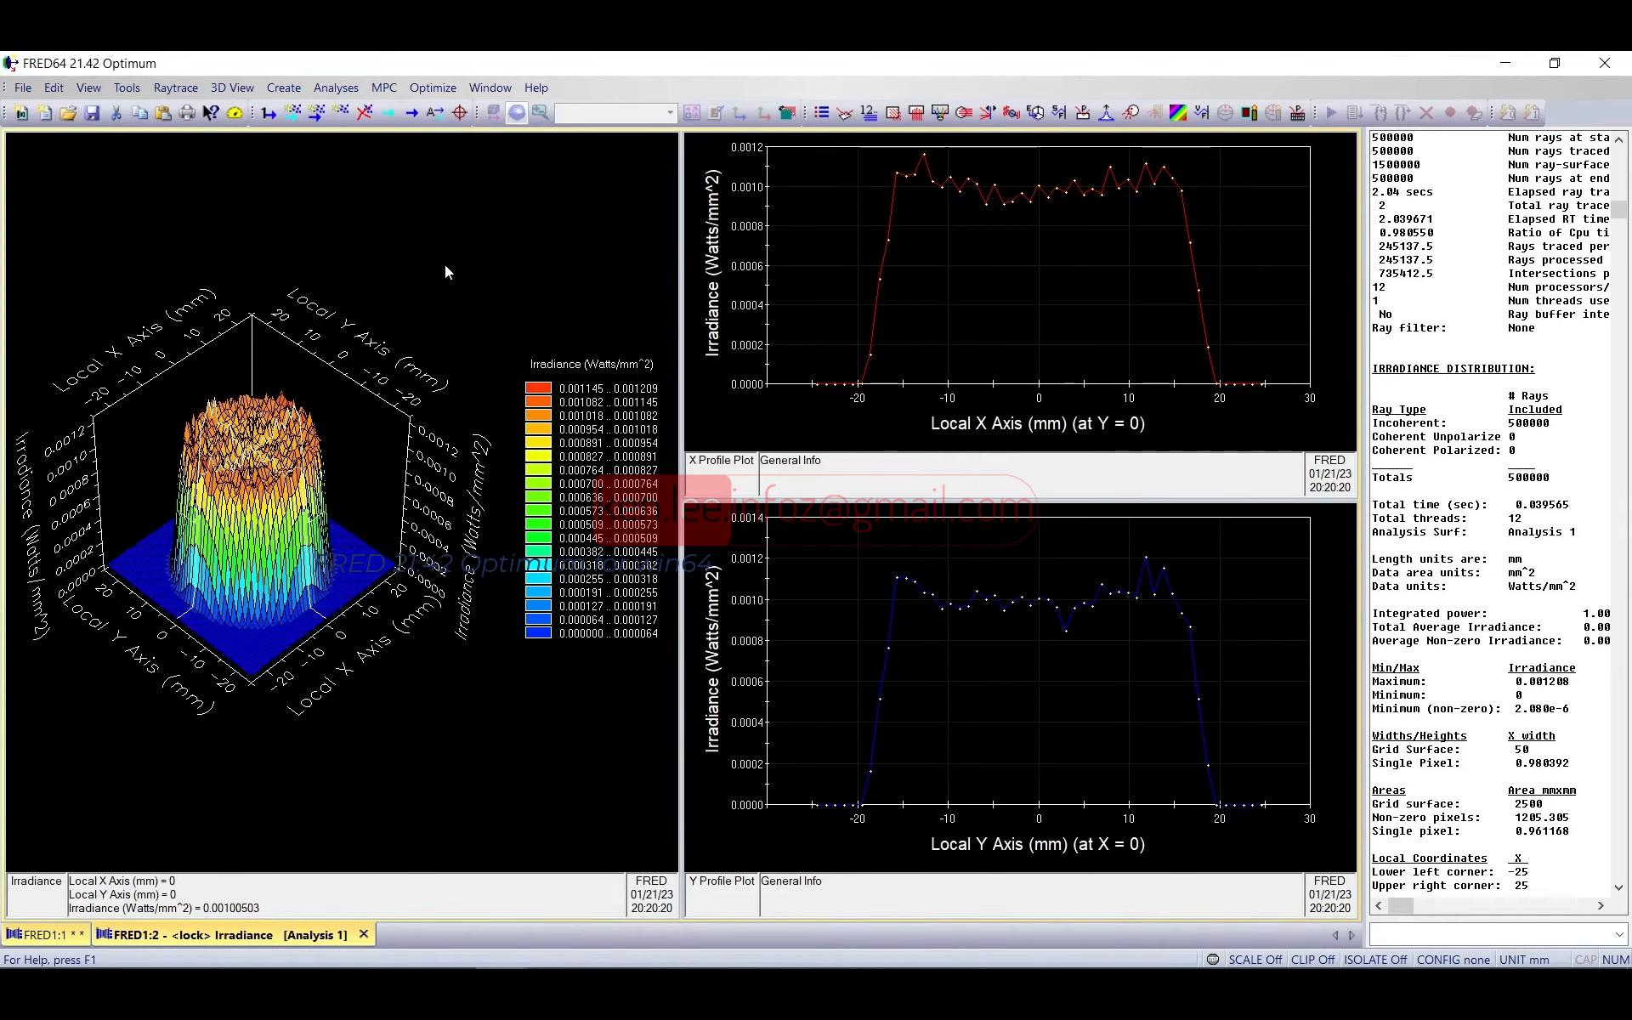
pyautogui.rightClick(423, 245)
pyautogui.click(357, 244)
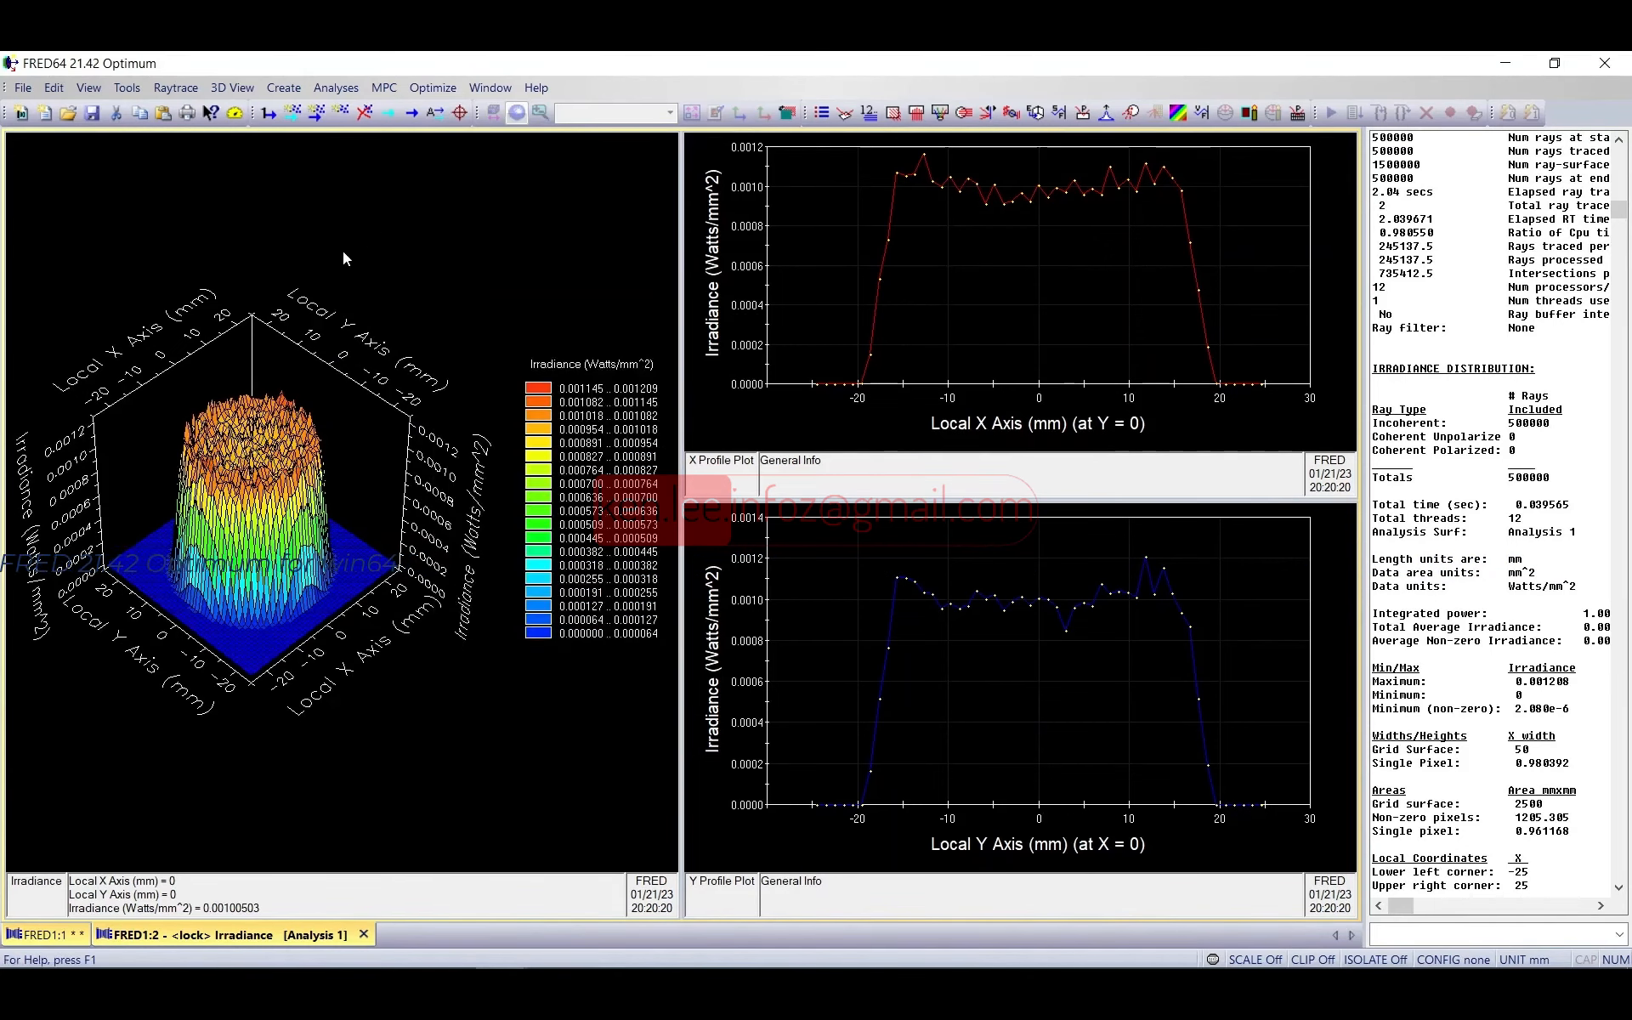
pyautogui.moveTo(244, 473)
pyautogui.mouseDown()
pyautogui.moveTo(258, 490)
pyautogui.moveTo(247, 447)
pyautogui.moveTo(266, 415)
pyautogui.moveTo(284, 461)
pyautogui.moveTo(256, 454)
pyautogui.mouseUp()
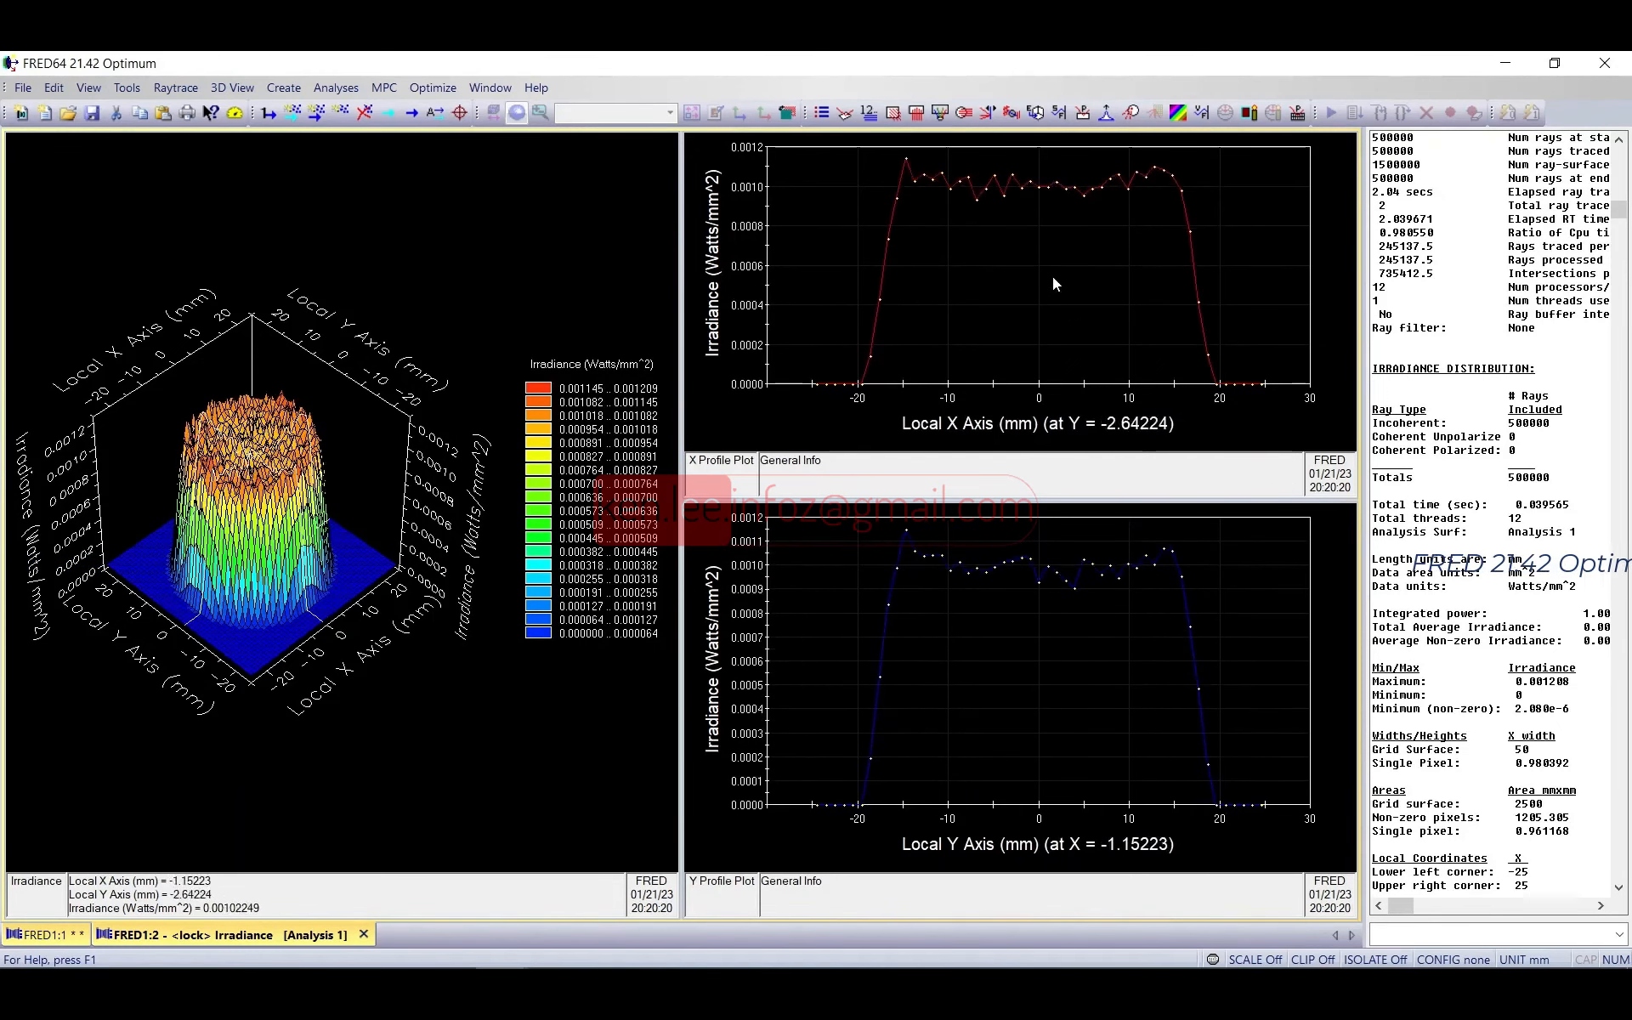
pyautogui.moveTo(274, 466); pyautogui.dragTo(259, 430)
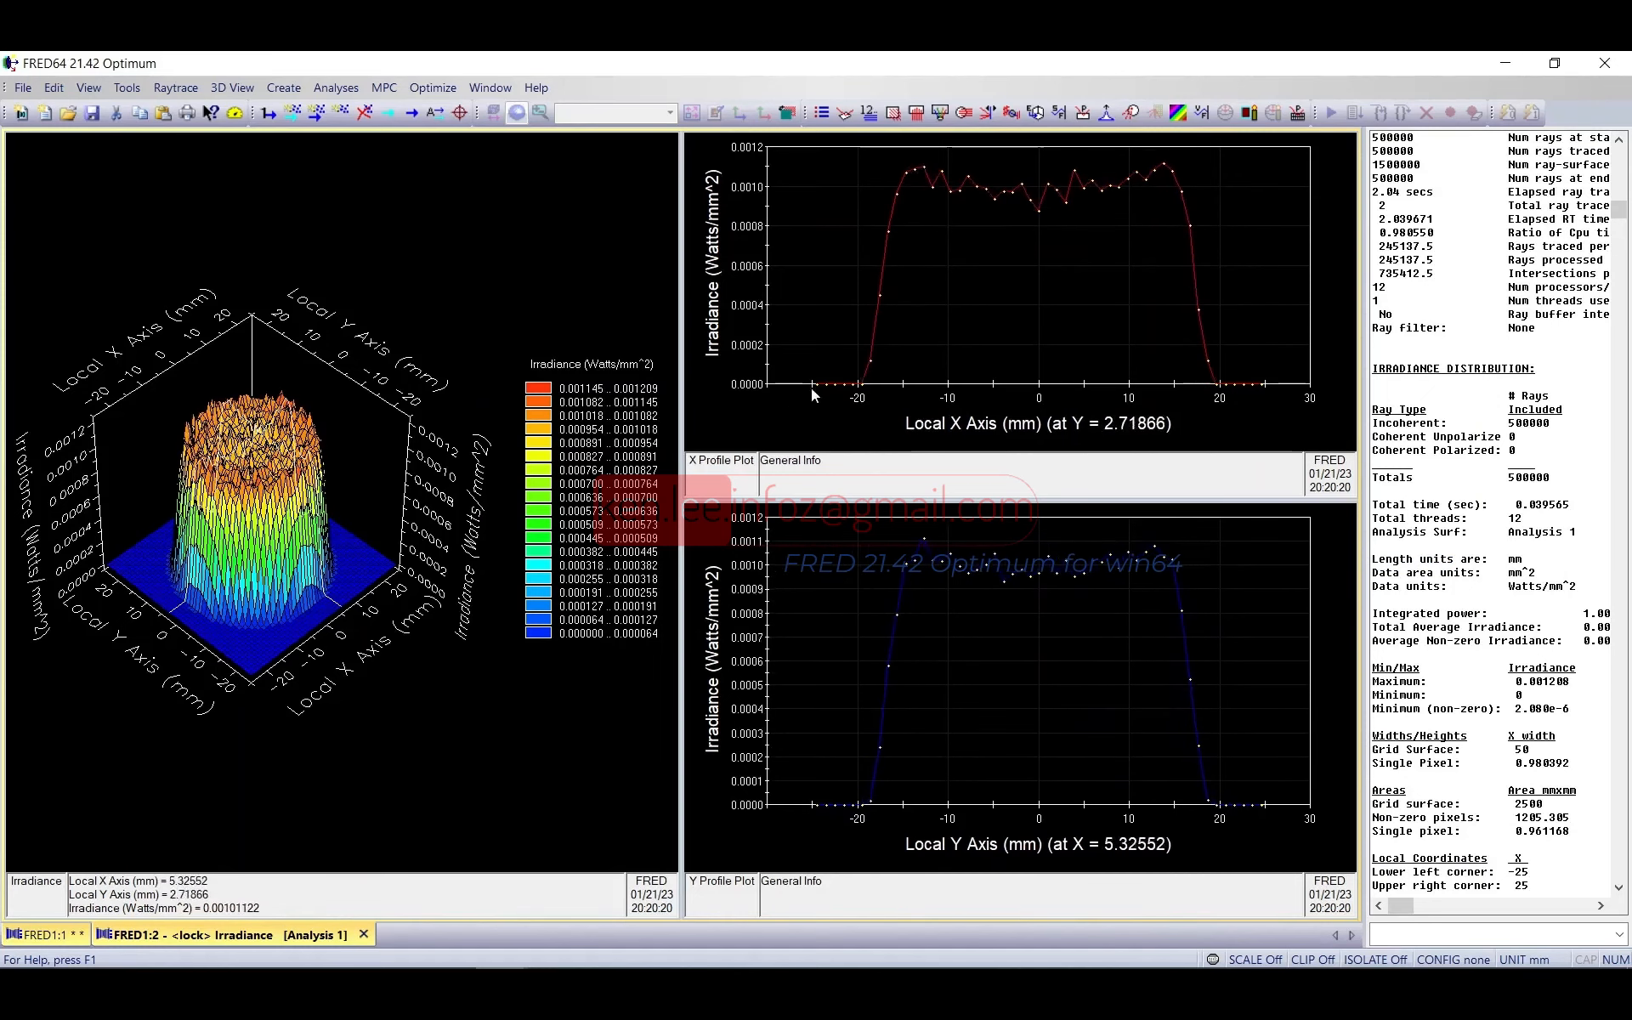
# Step: Smooth the irradiance chart data with Average Window Smoothing using a window of 1 row and 1 column
pyautogui.rightClick(452, 262)
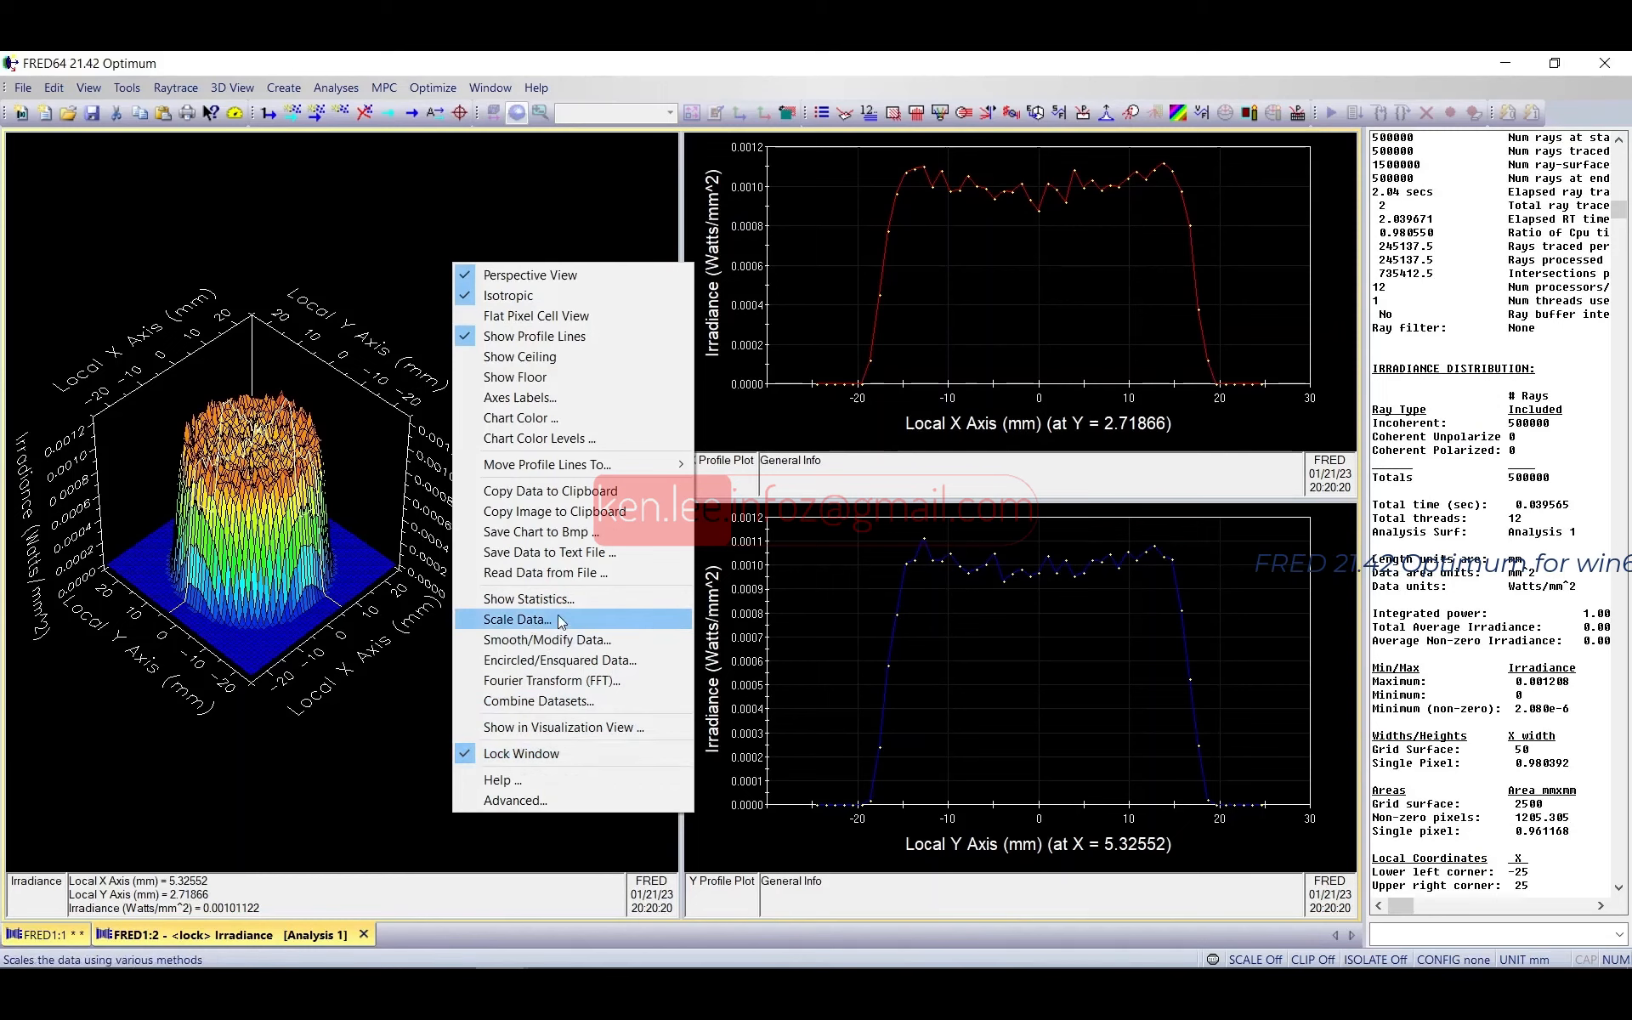
pyautogui.click(580, 641)
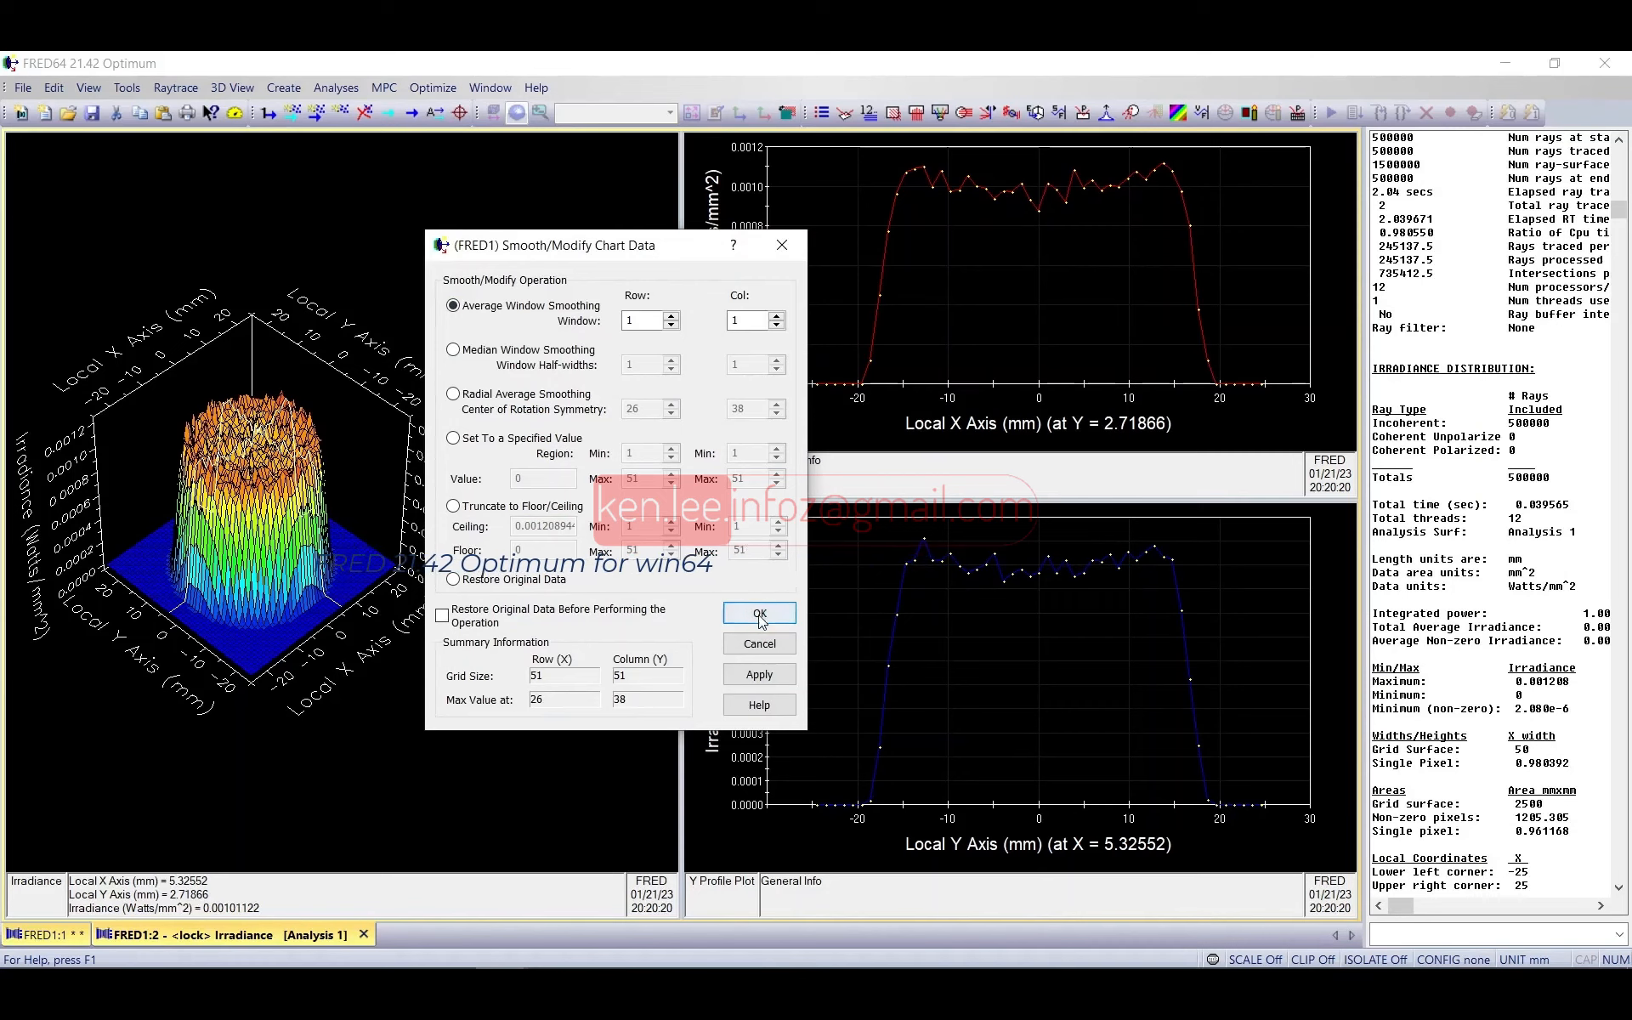
pyautogui.click(759, 674)
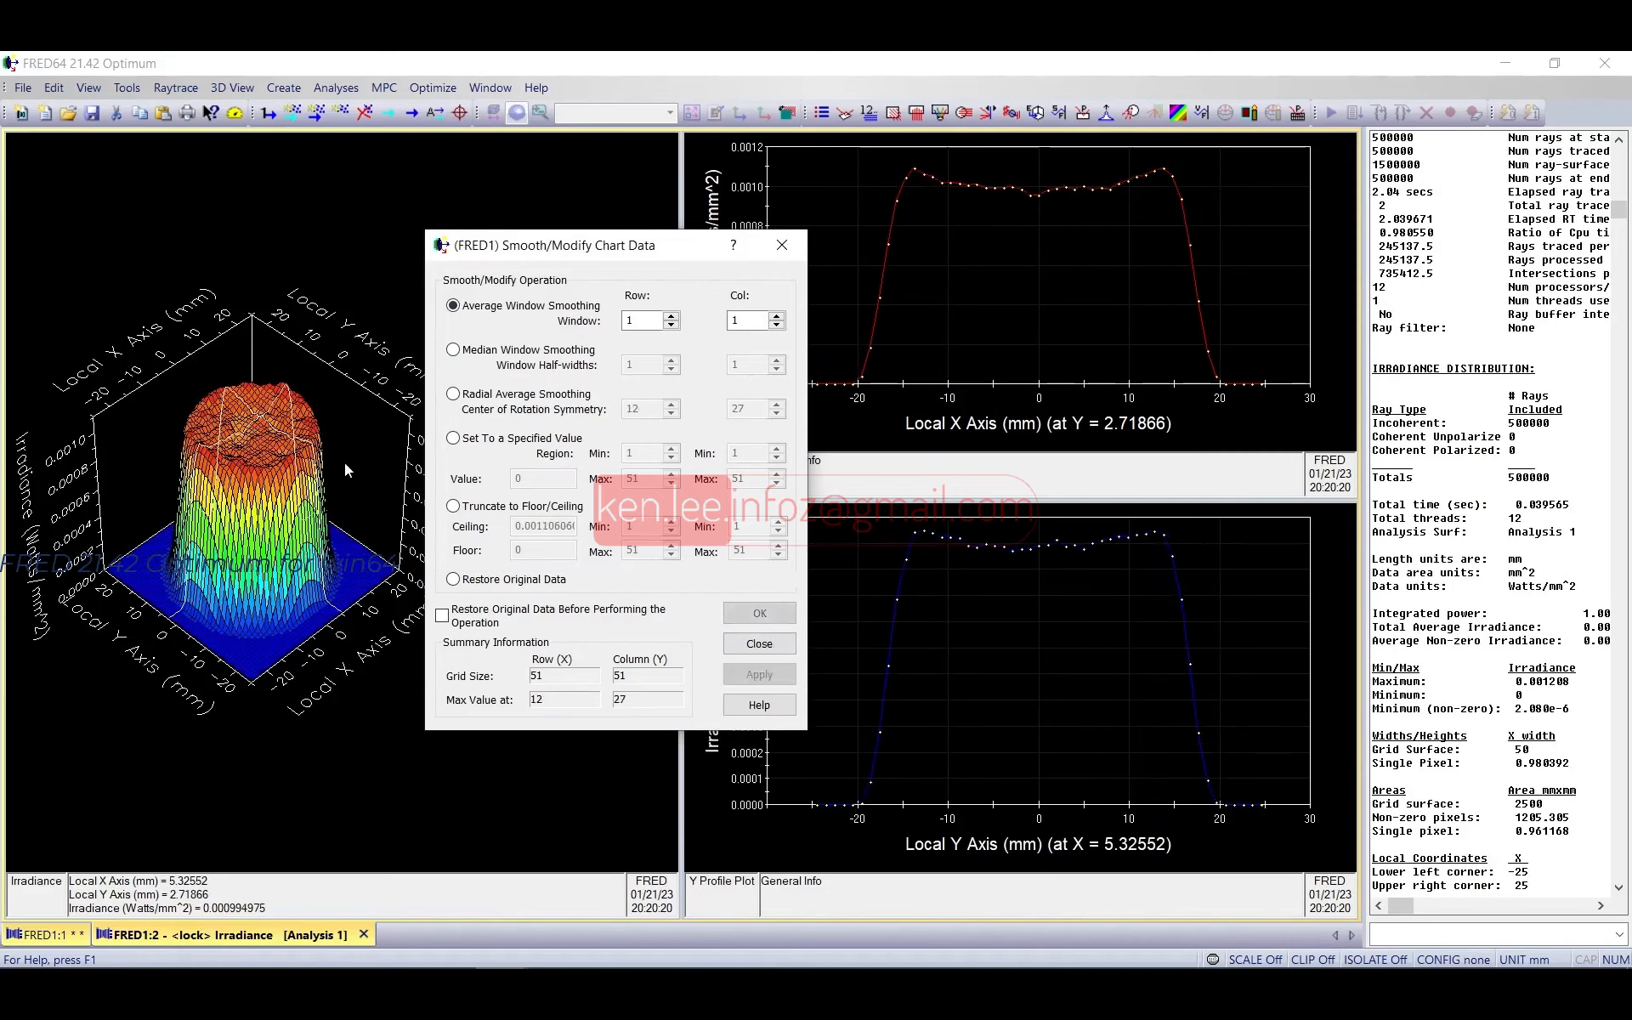
# Step: Switch the irradiance chart from perspective to flat view and move its profile lines to about X = -3.01 mm, Y = 2.94 mm
pyautogui.click(756, 643)
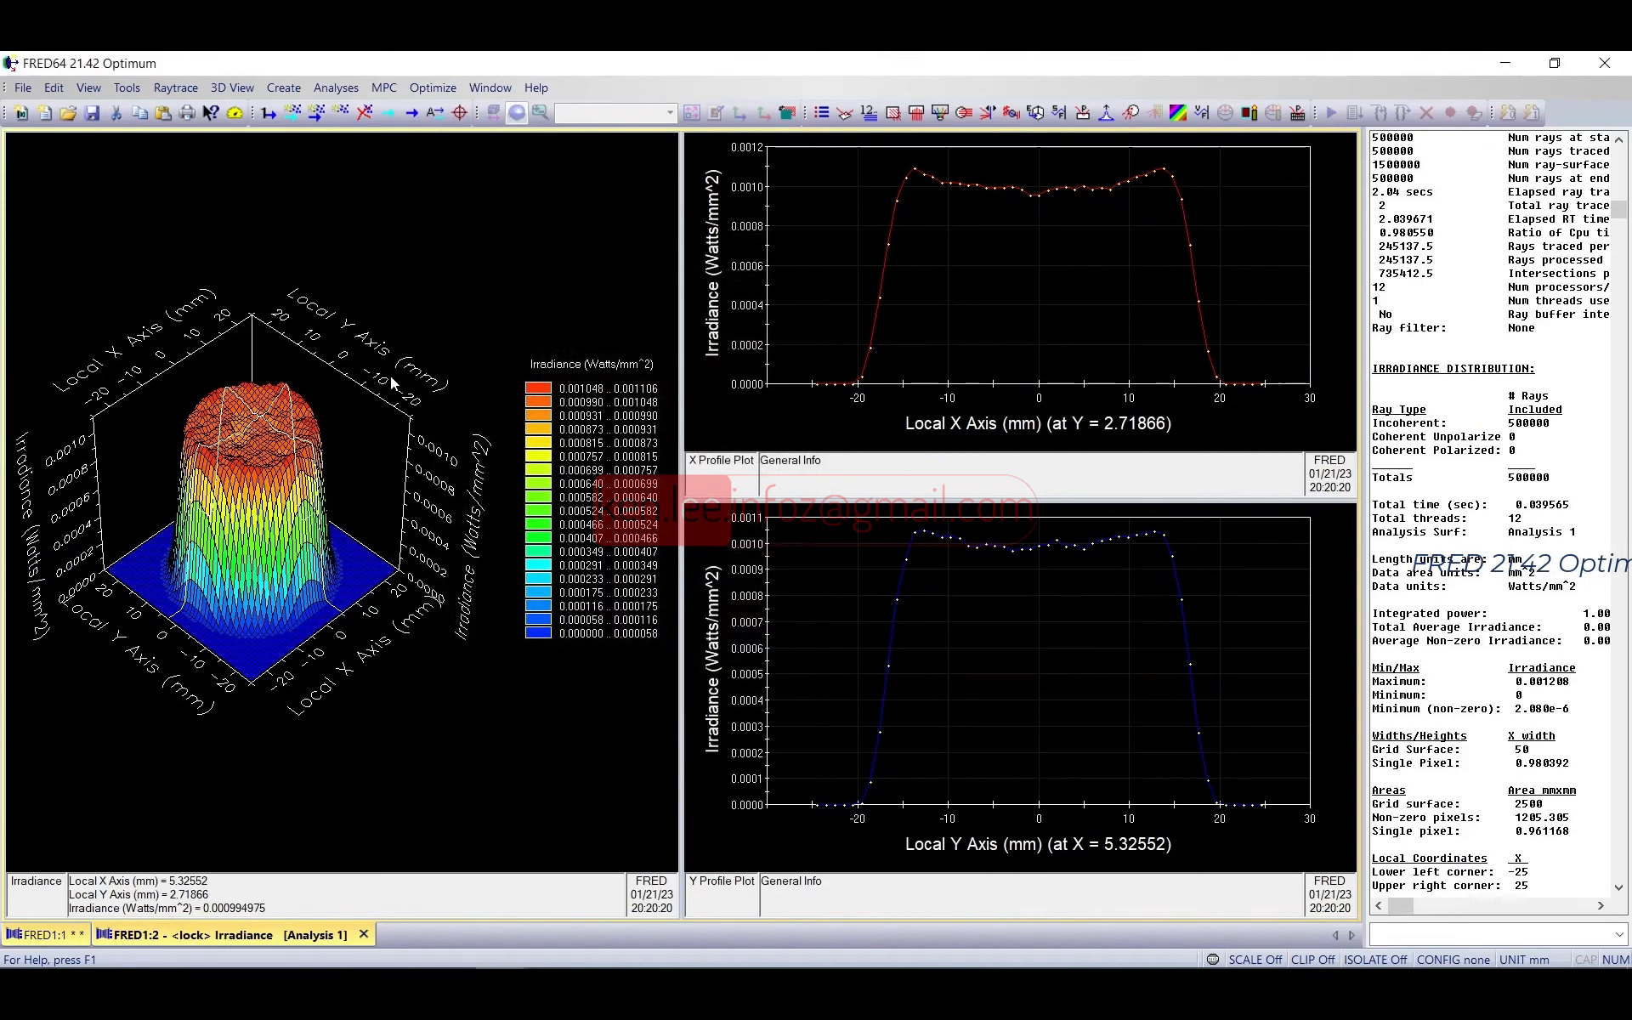
pyautogui.rightClick(420, 258)
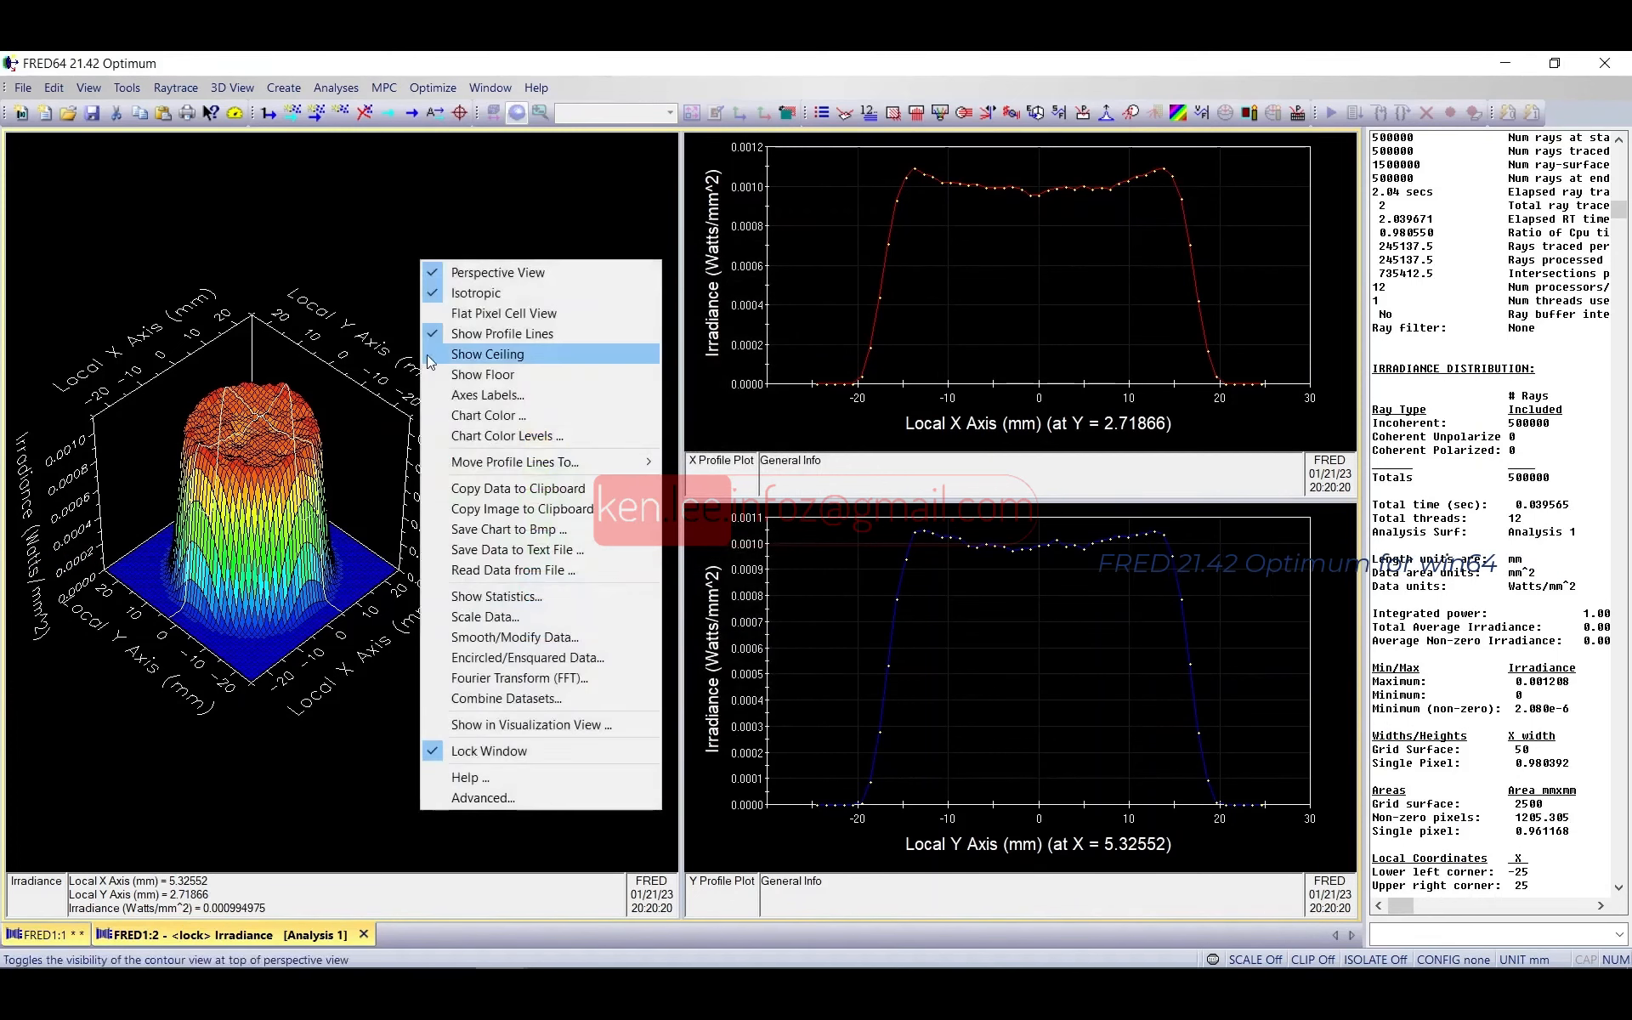
pyautogui.click(484, 272)
pyautogui.moveTo(294, 532); pyautogui.dragTo(234, 485)
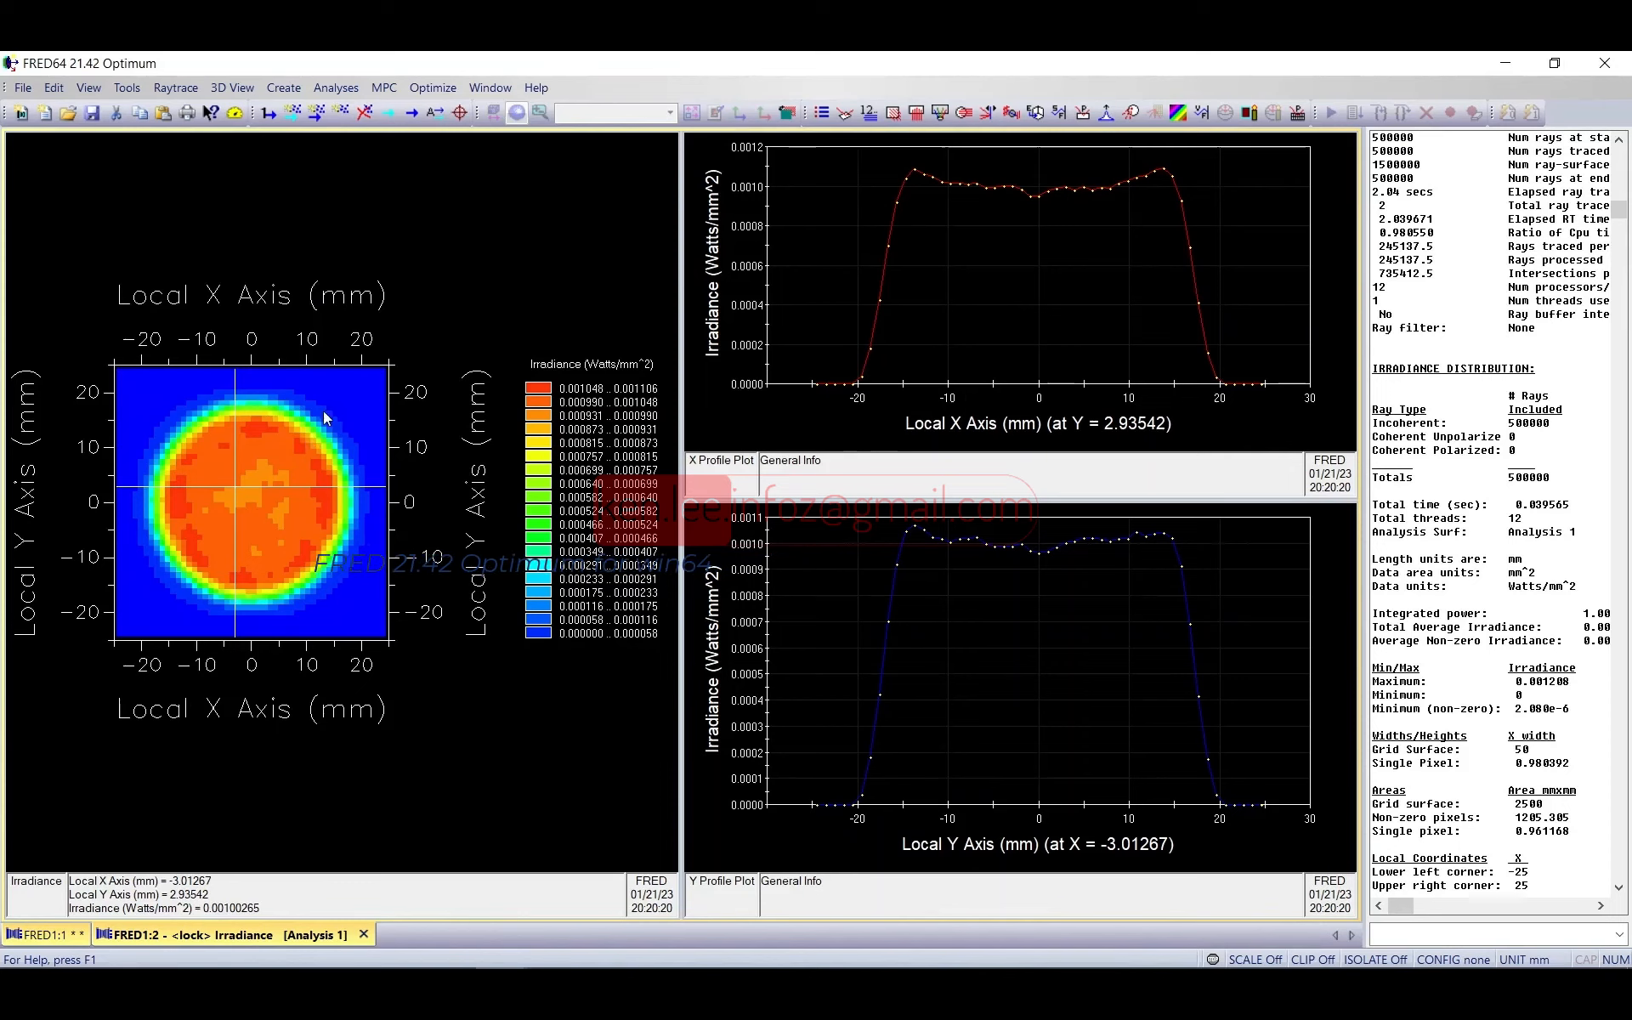
# Step: Show the irradiance chart in the visualization view with the default image draw options and inspect it on the plane in the 3D model
pyautogui.rightClick(371, 297)
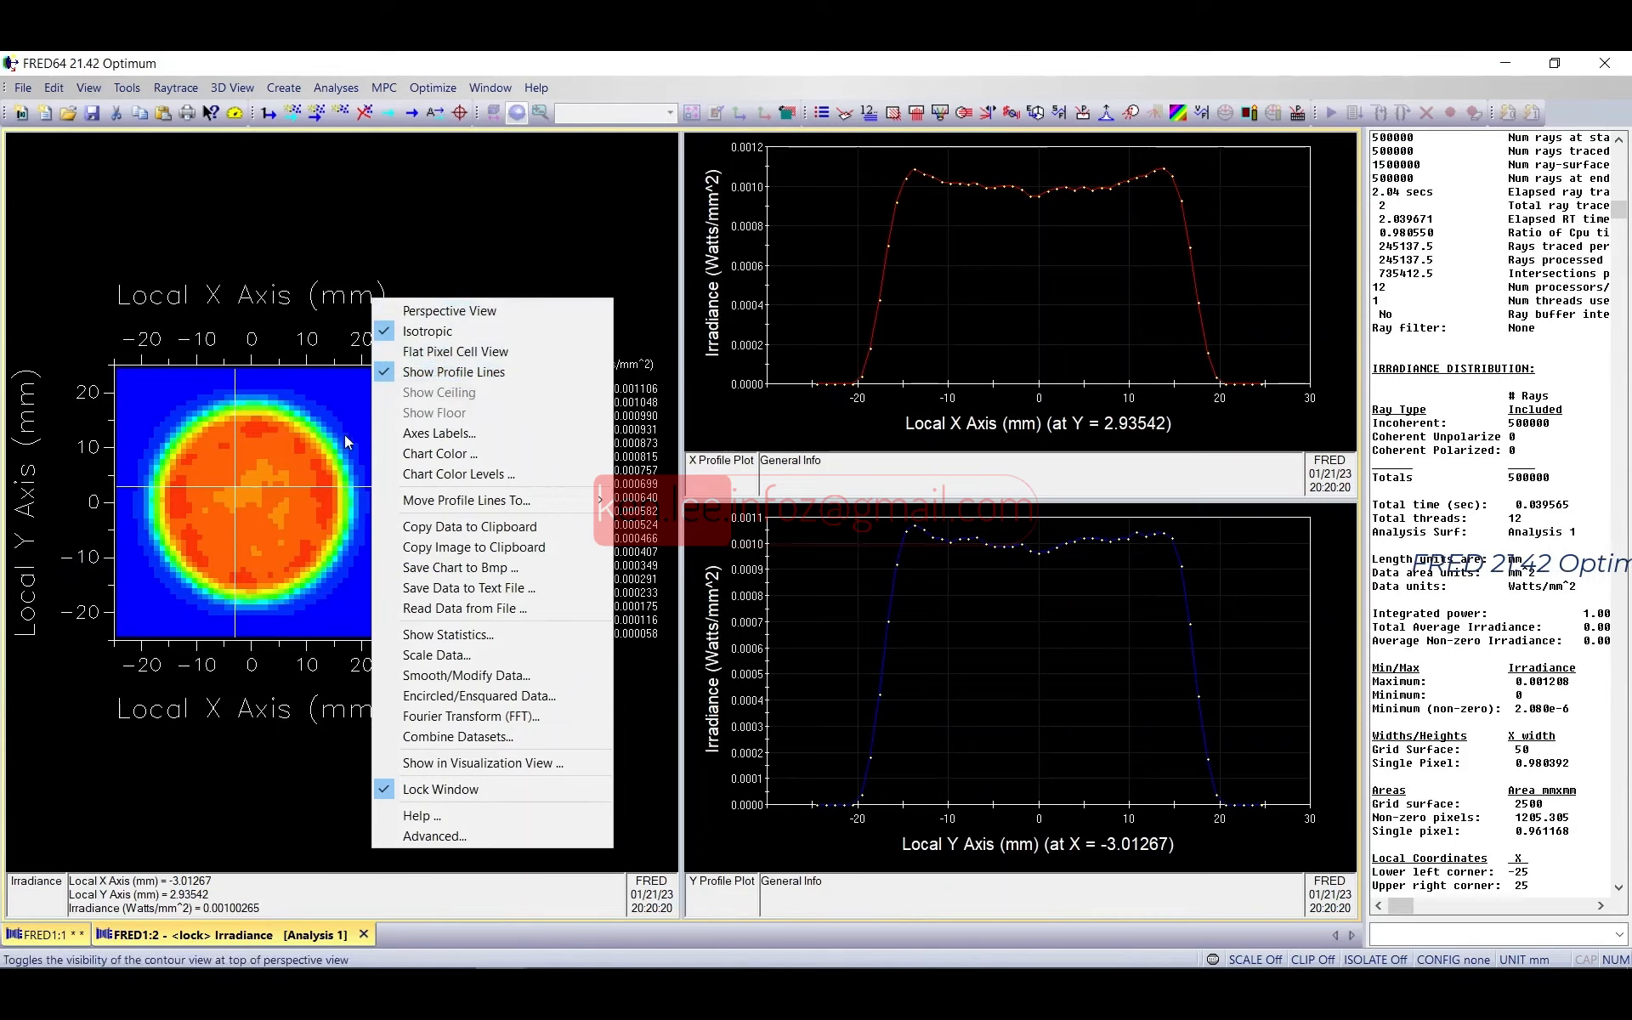
pyautogui.click(481, 765)
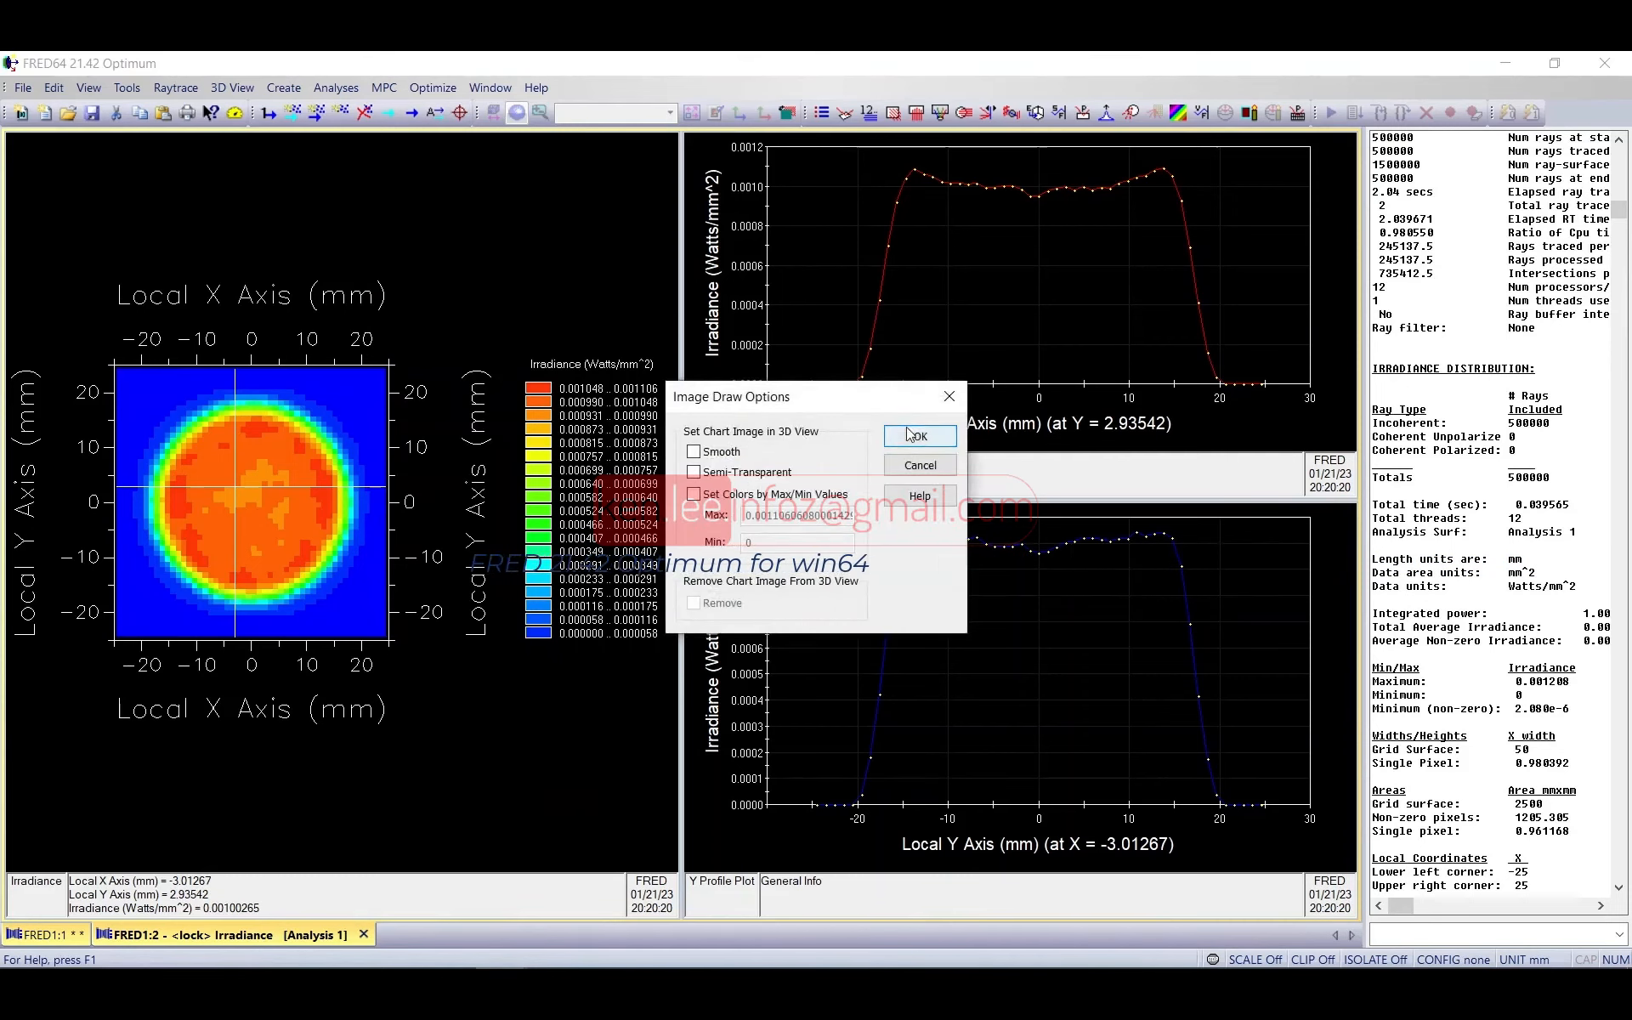
pyautogui.click(911, 446)
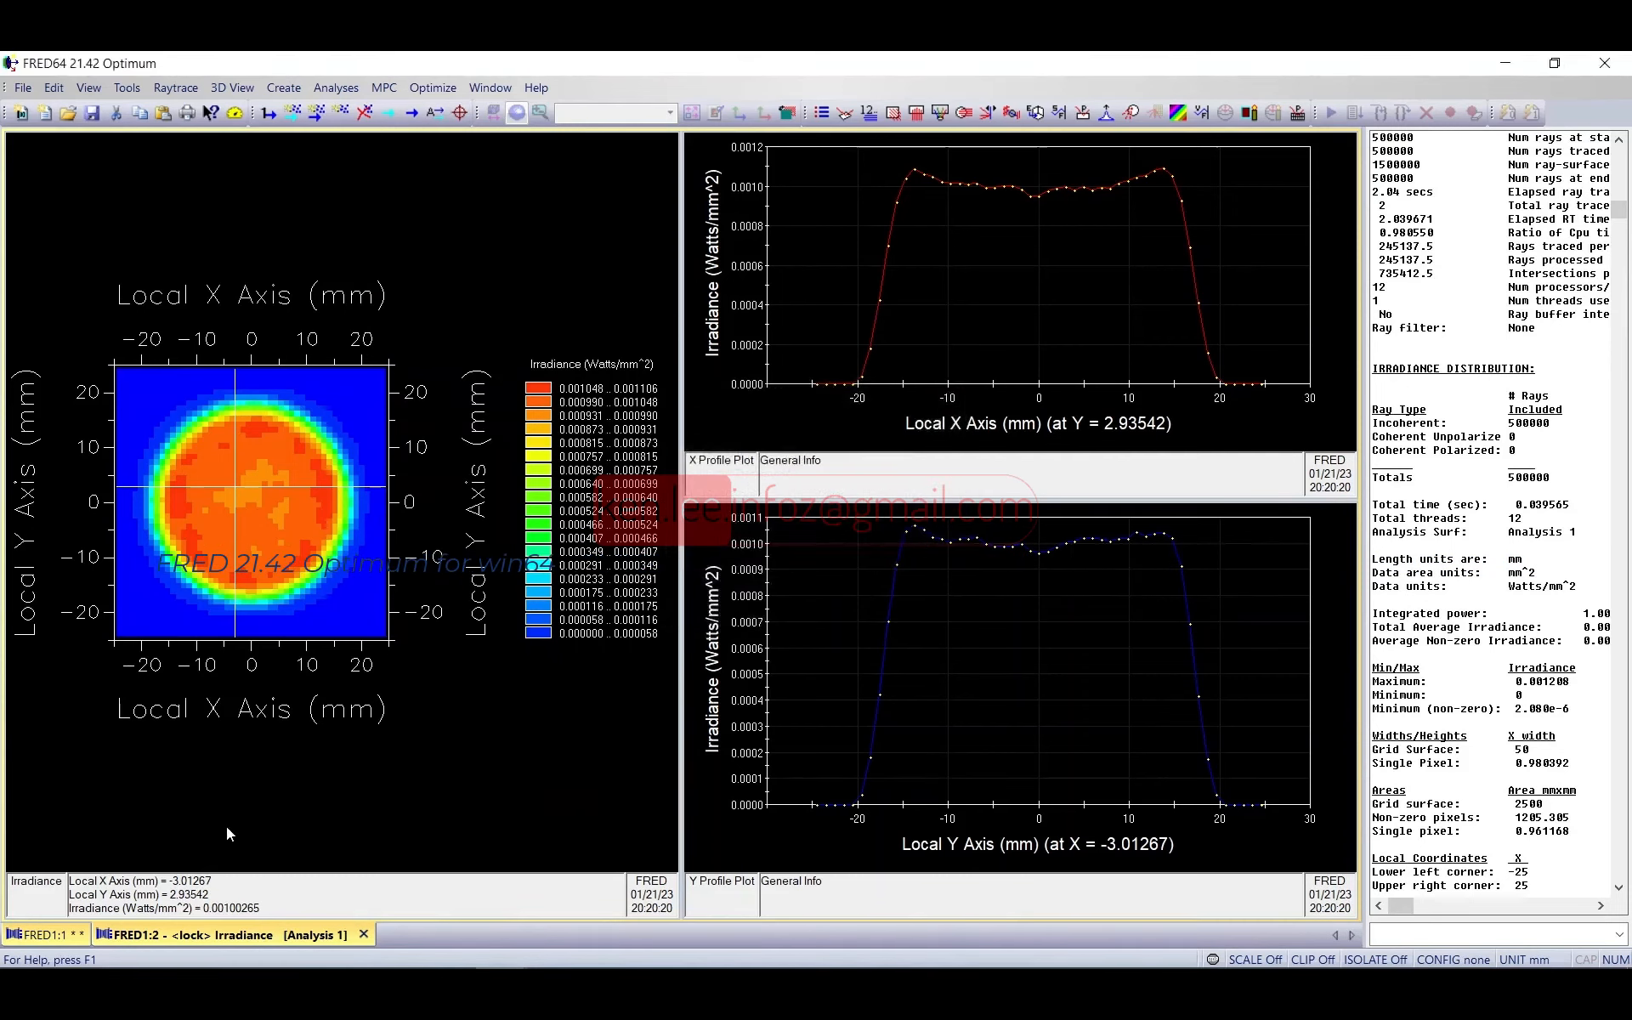
pyautogui.click(43, 934)
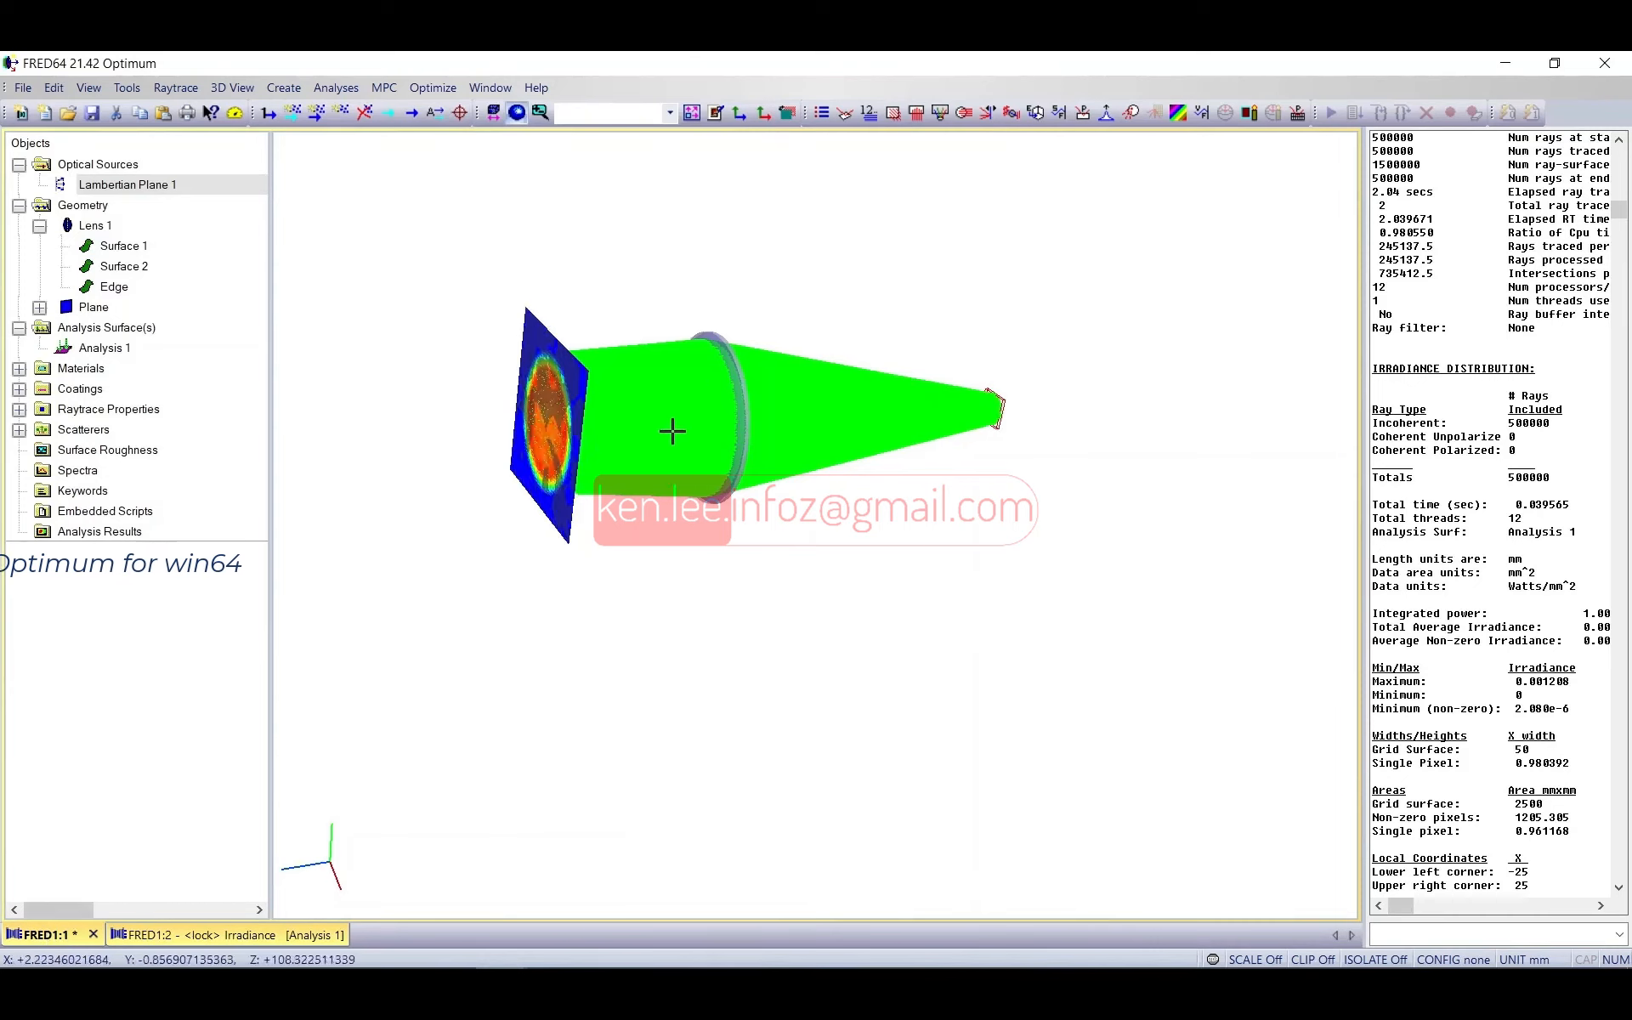
pyautogui.moveTo(730, 422); pyautogui.dragTo(676, 437)
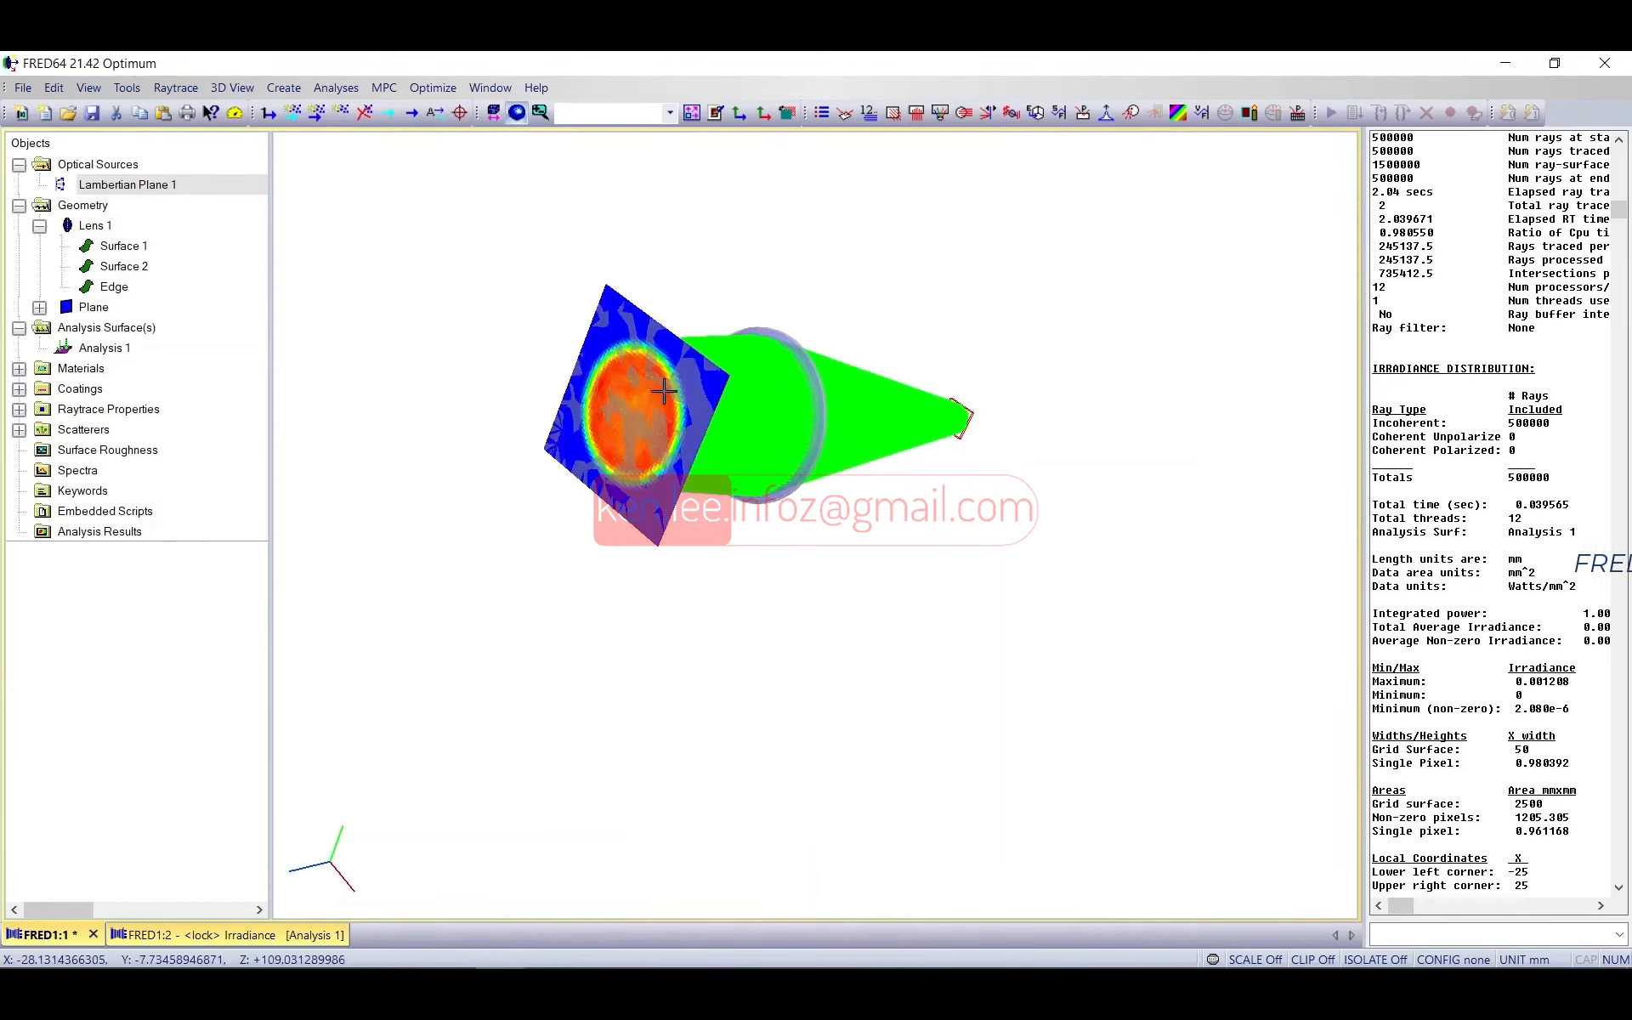
pyautogui.scroll(3, 663, 390)
pyautogui.moveTo(680, 395); pyautogui.dragTo(619, 420)
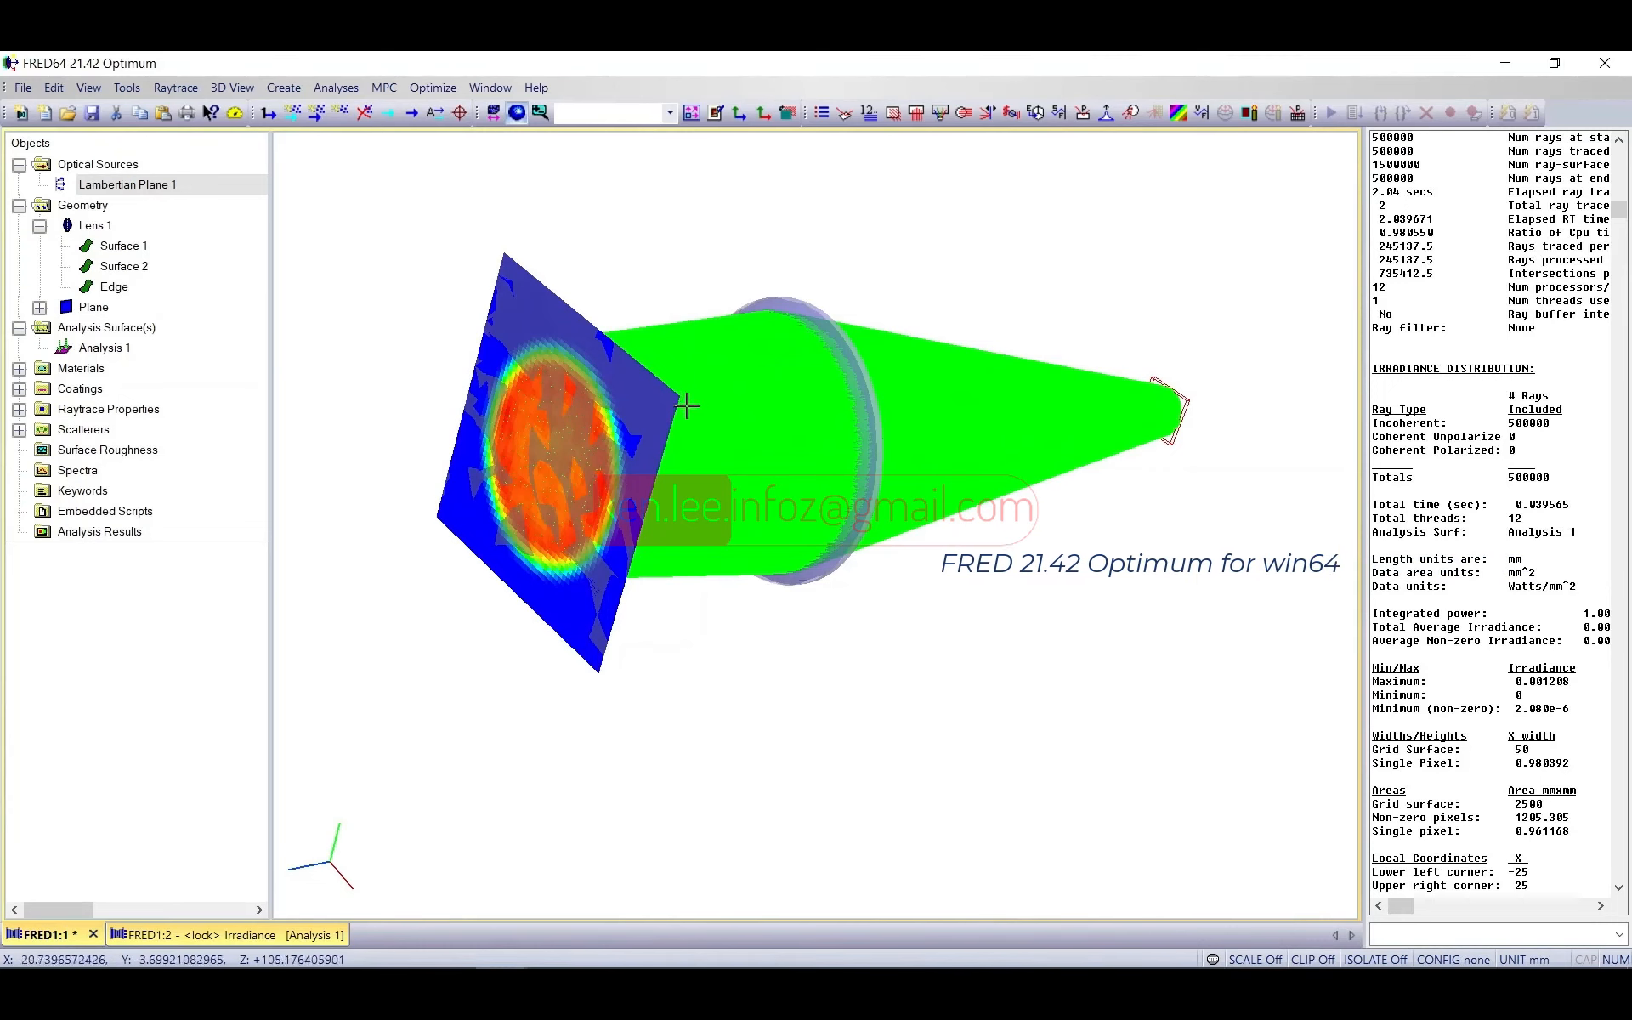
# Step: Reset the opacity of the Plane element to Invisible in its visualization attributes
pyautogui.click(82, 311)
pyautogui.rightClick(83, 311)
pyautogui.click(74, 315)
pyautogui.moveTo(523, 395); pyautogui.dragTo(609, 455)
pyautogui.scroll(3, 626, 427)
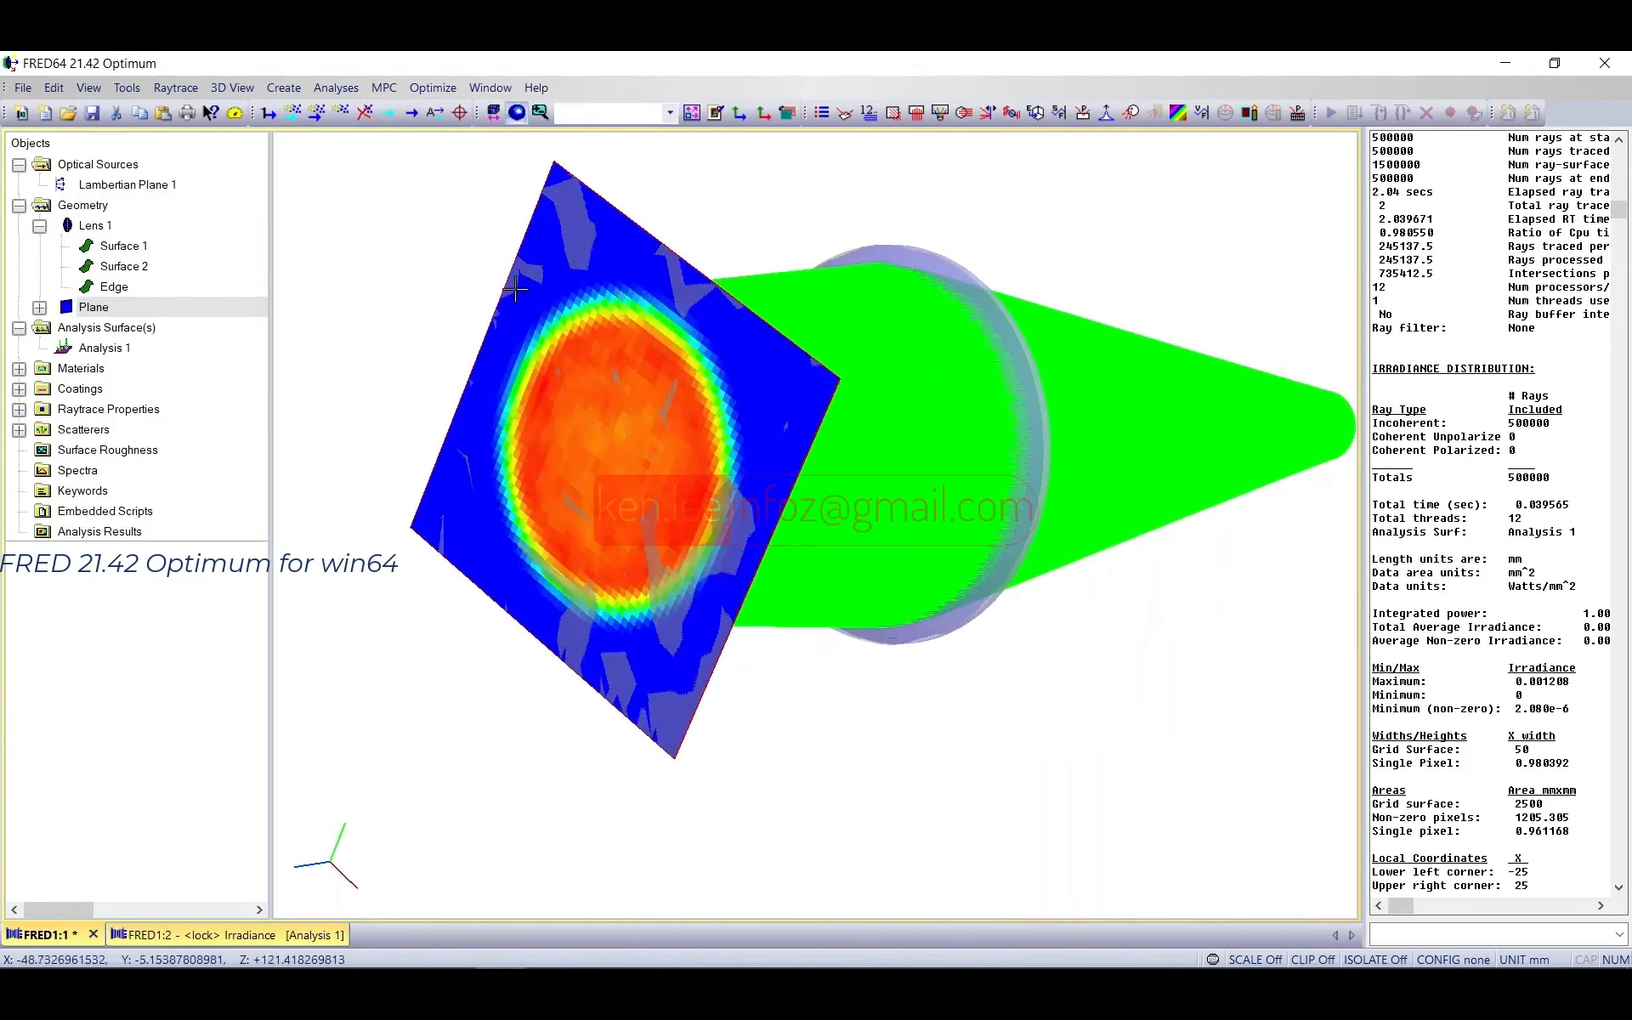
pyautogui.rightClick(93, 307)
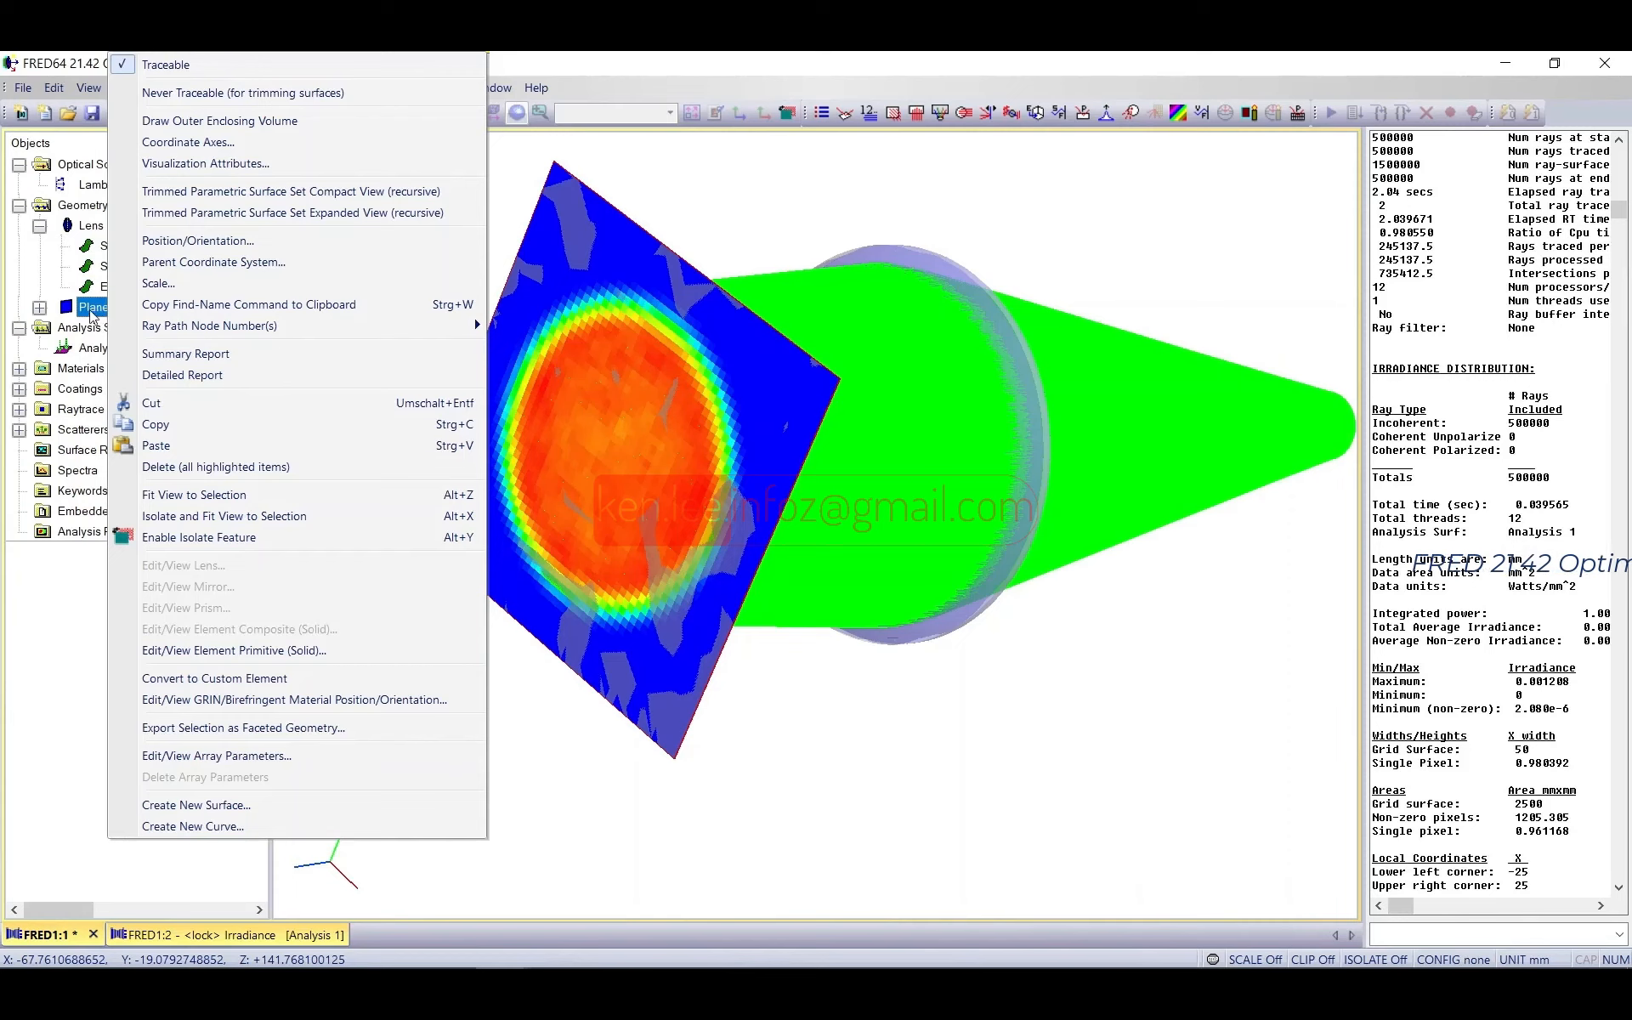
pyautogui.click(242, 164)
pyautogui.moveTo(427, 189); pyautogui.dragTo(287, 172)
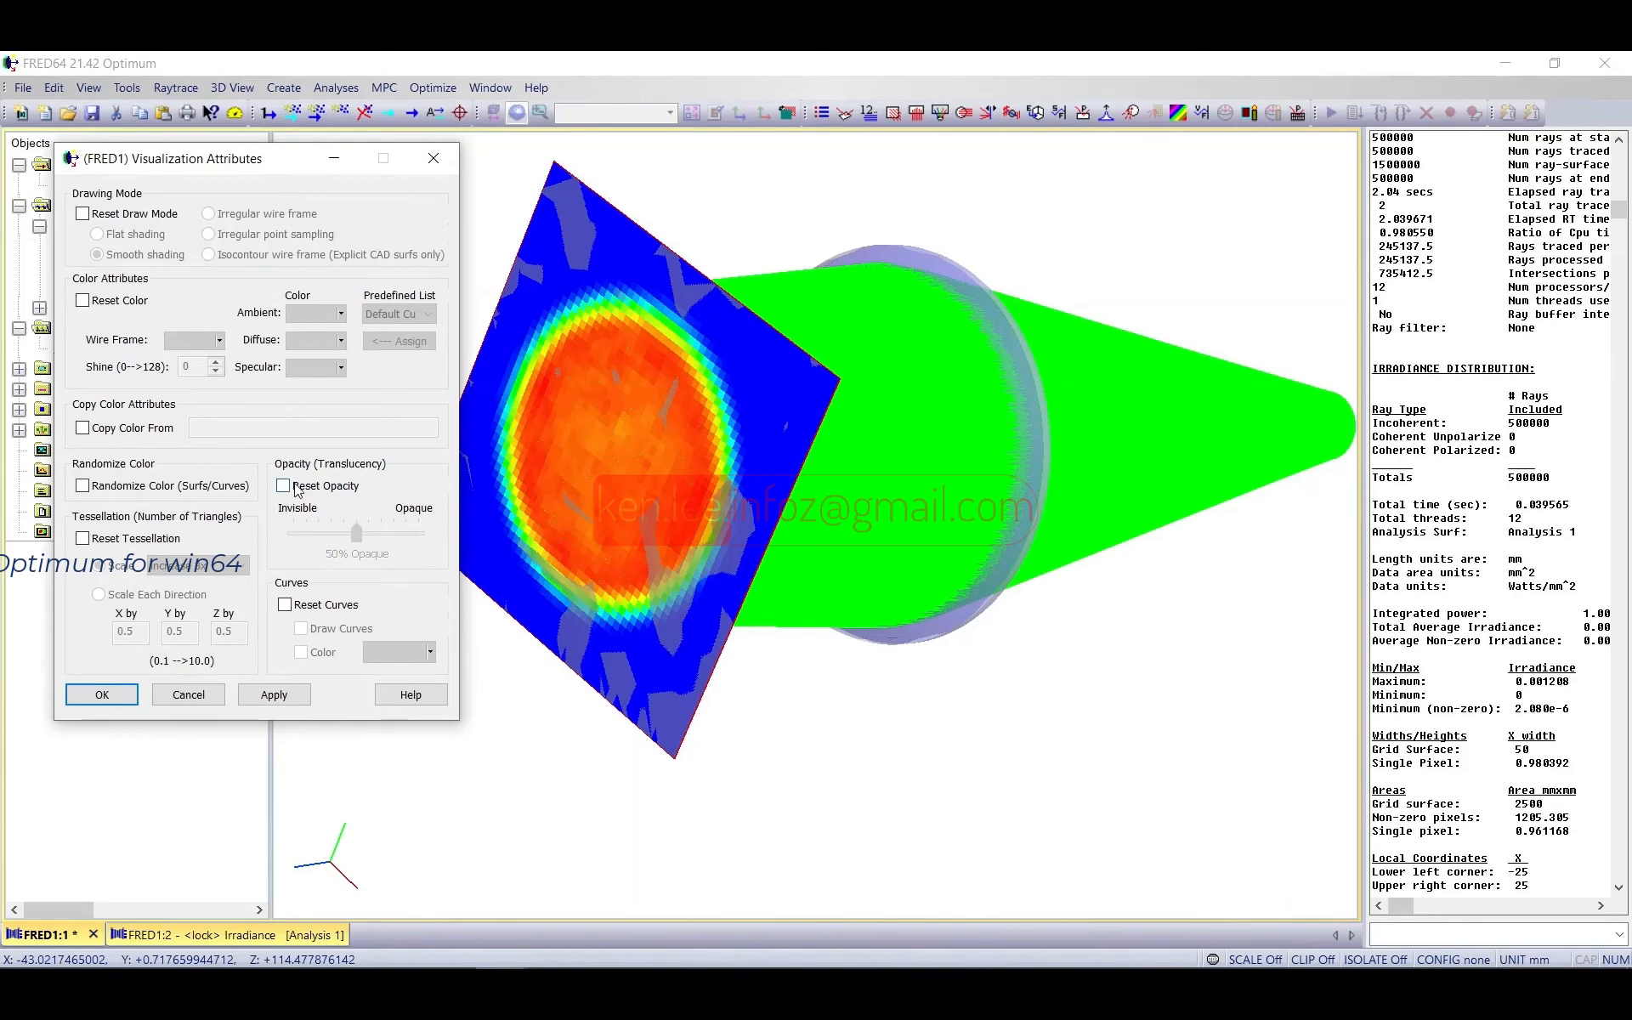
pyautogui.click(273, 694)
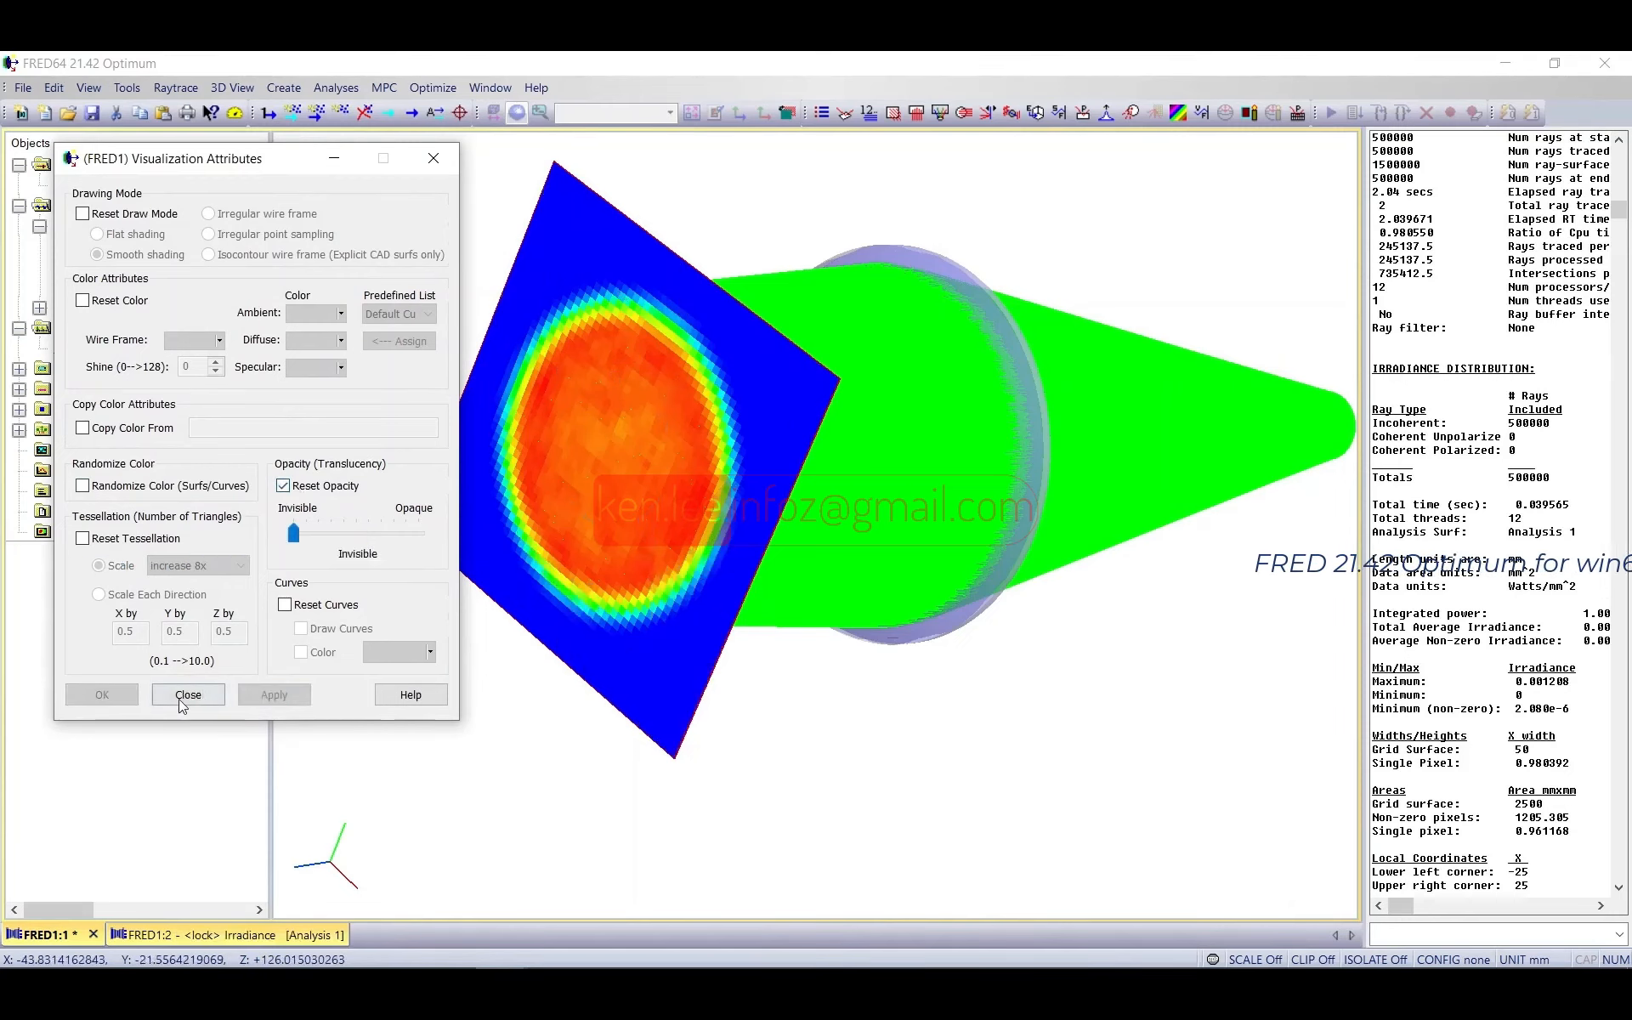
pyautogui.click(178, 706)
pyautogui.moveTo(663, 510)
pyautogui.mouseDown()
pyautogui.moveTo(499, 518)
pyautogui.moveTo(867, 451)
pyautogui.moveTo(502, 528)
pyautogui.moveTo(666, 521)
pyautogui.moveTo(672, 441)
pyautogui.moveTo(638, 501)
pyautogui.moveTo(911, 502)
pyautogui.moveTo(1111, 411)
pyautogui.moveTo(885, 478)
pyautogui.moveTo(833, 441)
pyautogui.moveTo(957, 467)
pyautogui.moveTo(1002, 433)
pyautogui.moveTo(700, 510)
pyautogui.moveTo(635, 505)
pyautogui.moveTo(679, 485)
pyautogui.mouseUp()
pyautogui.scroll(-3, 708, 490)
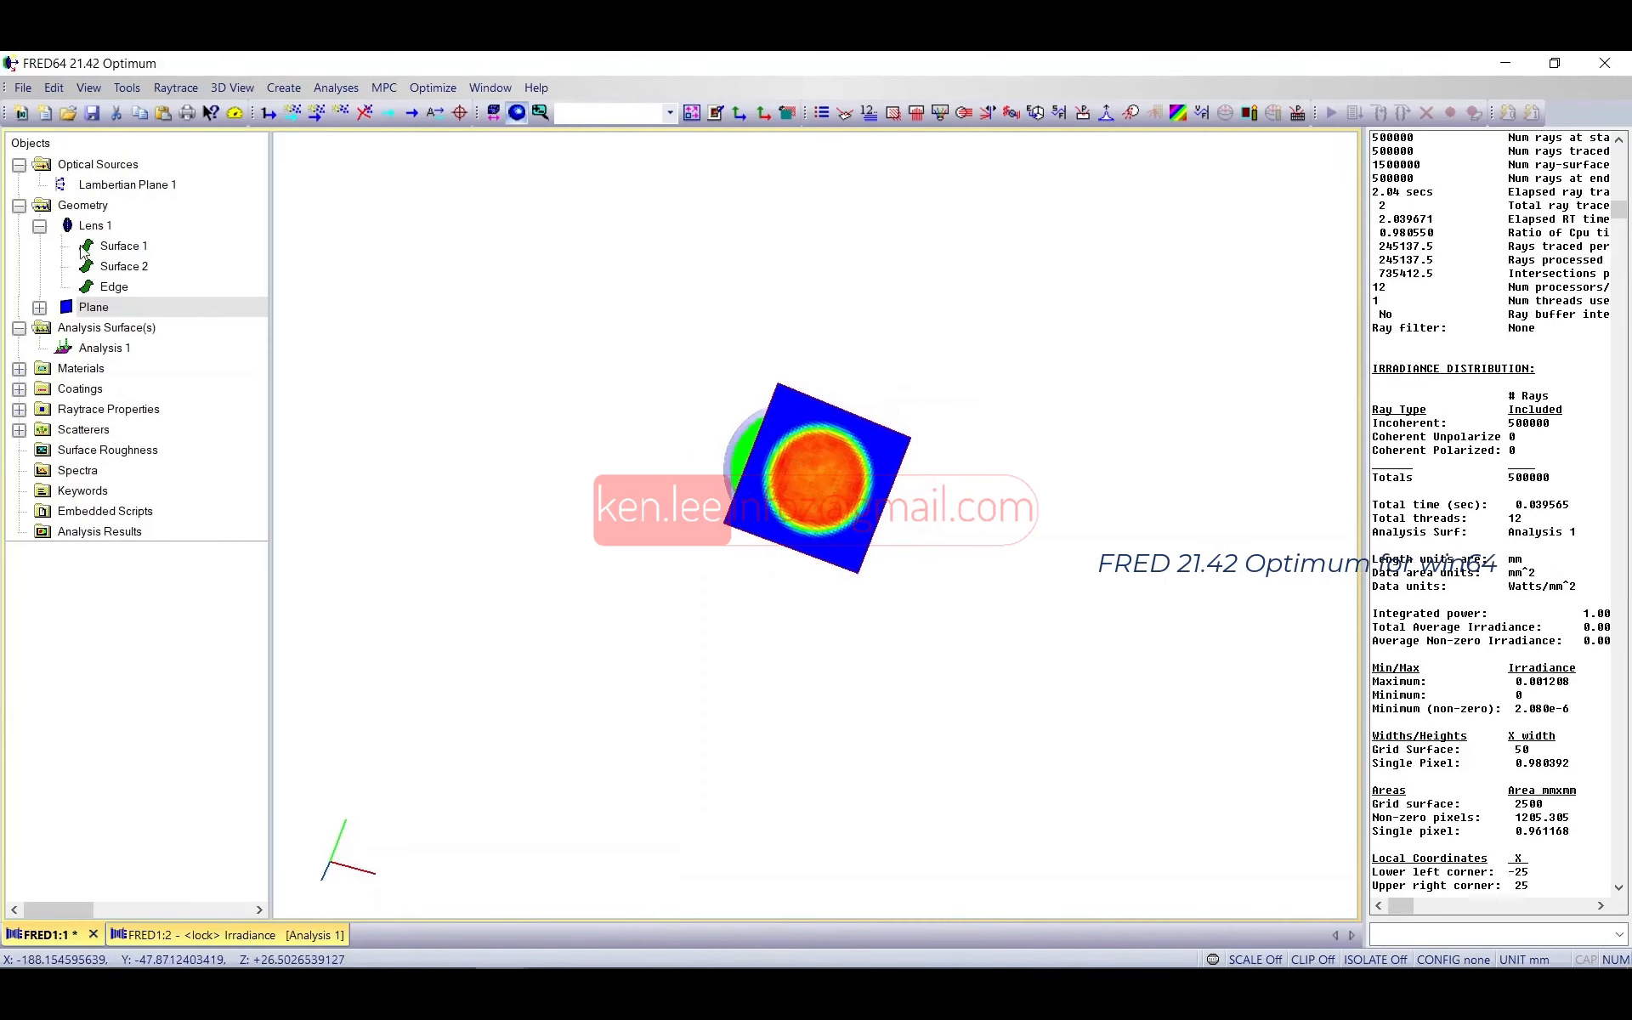
# Step: Review the source, lens and plane in the object tree and expand the Materials, Coatings and Raytrace Properties folders
pyautogui.click(127, 184)
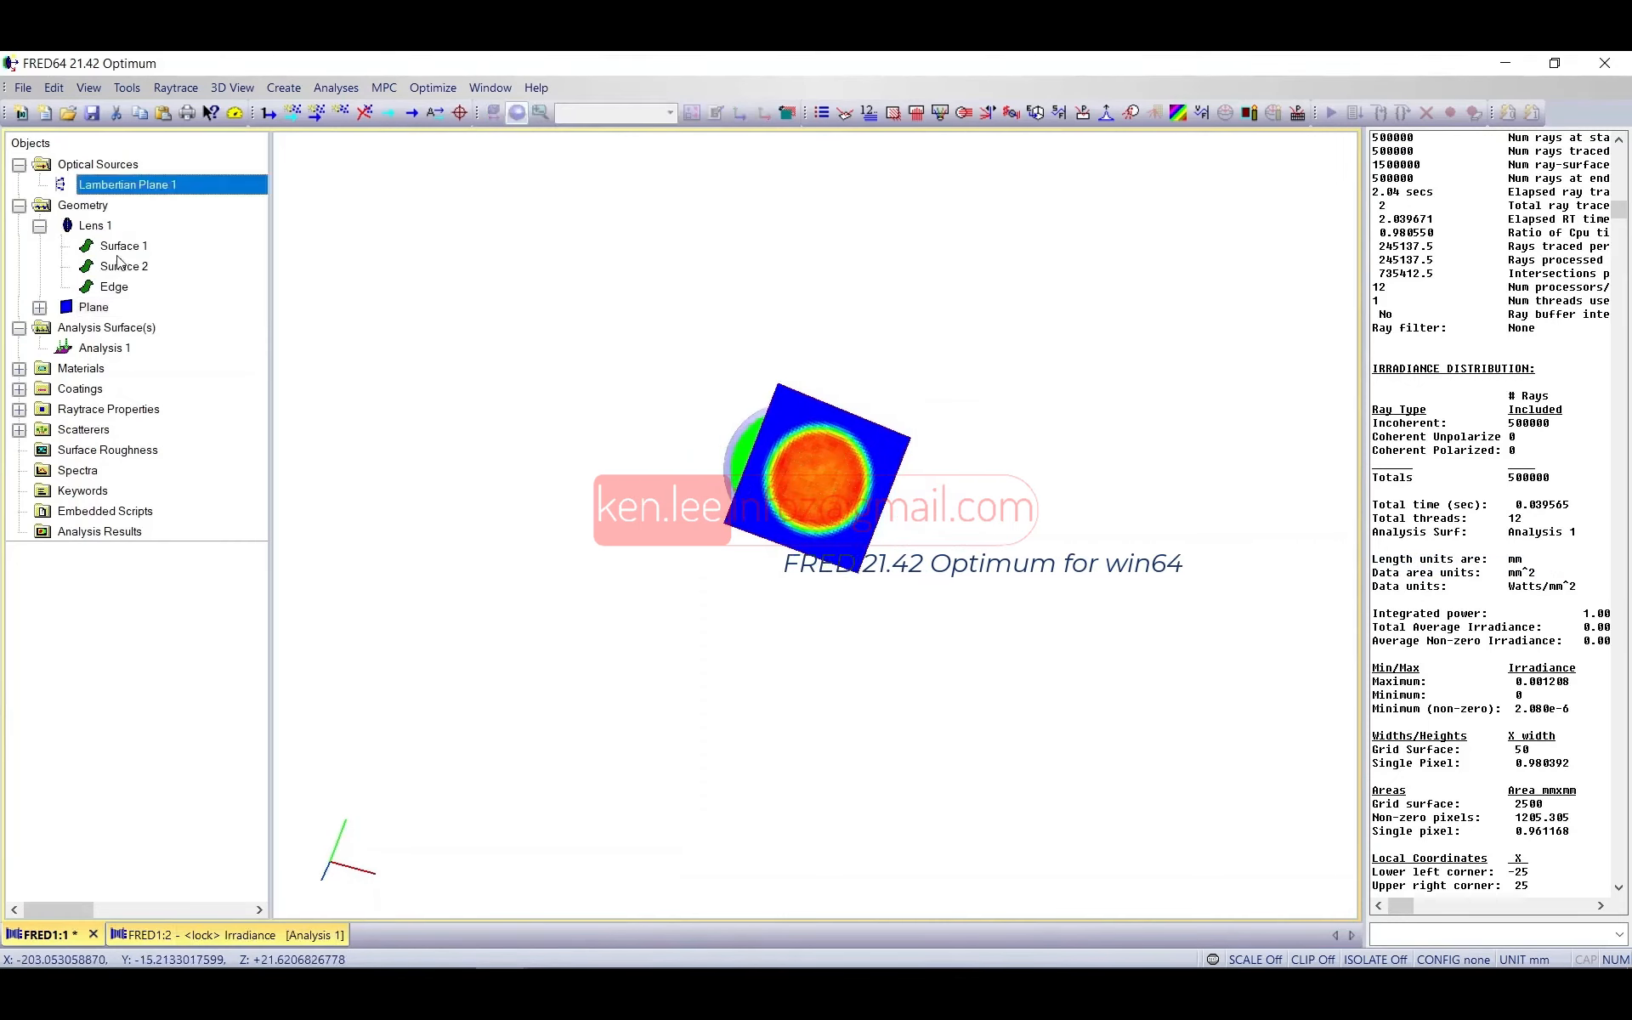
pyautogui.click(93, 225)
pyautogui.click(90, 307)
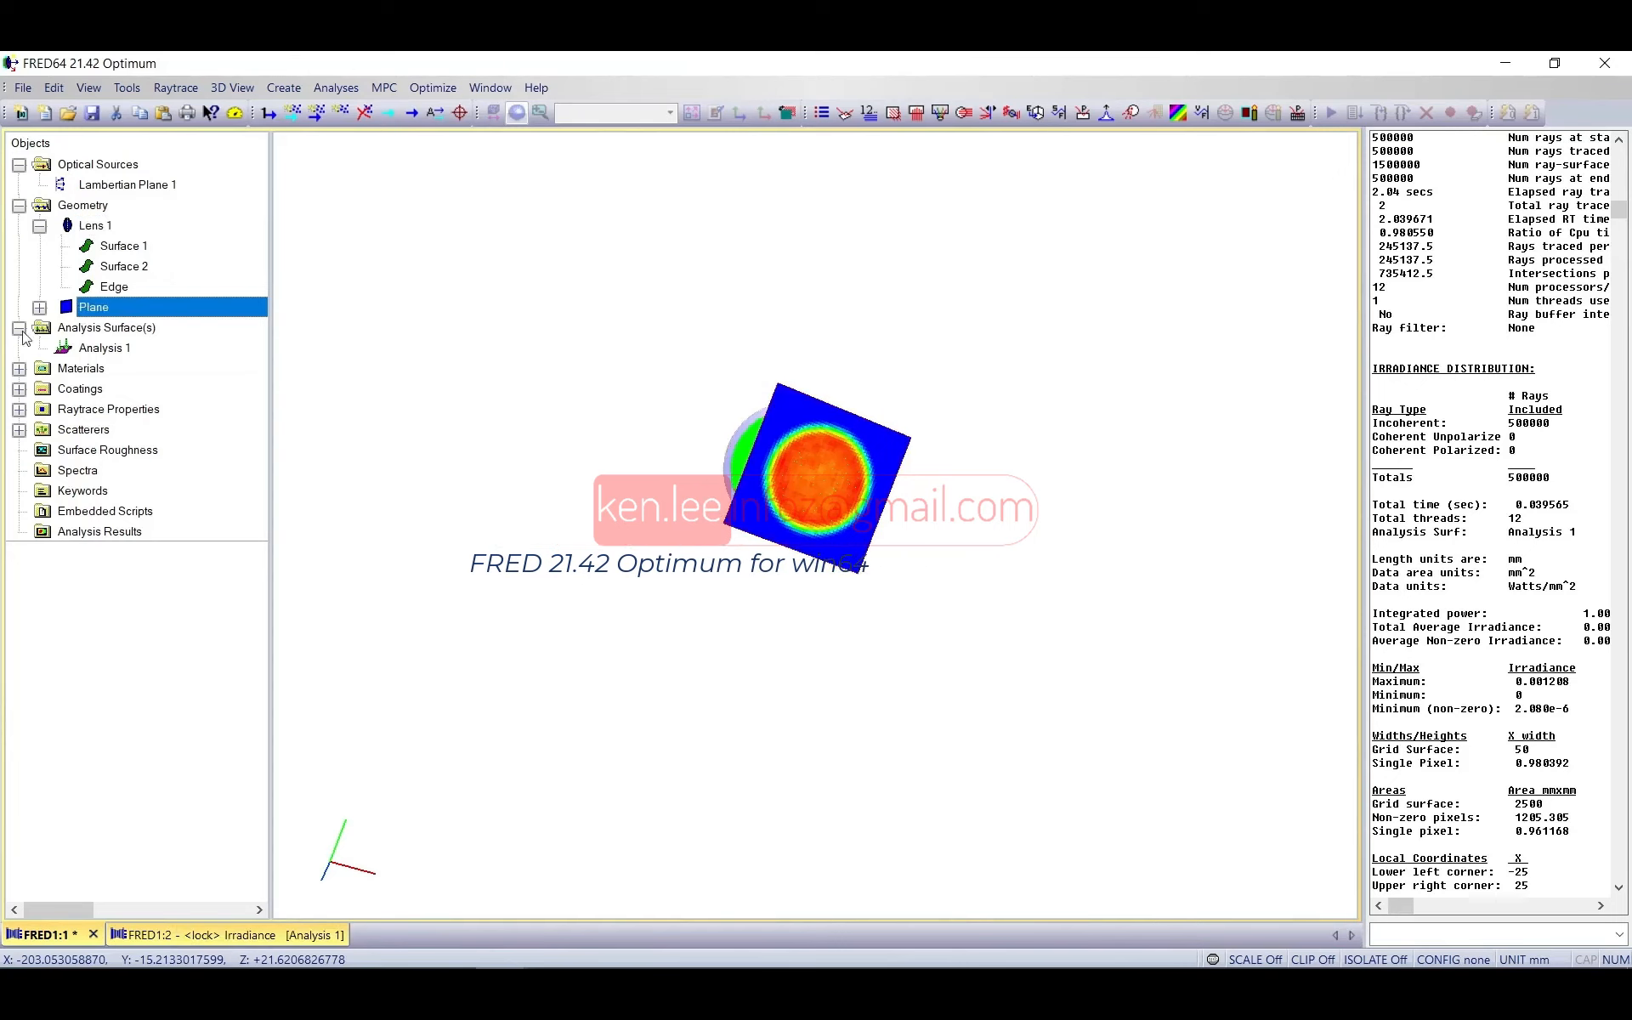
pyautogui.click(18, 368)
pyautogui.click(19, 491)
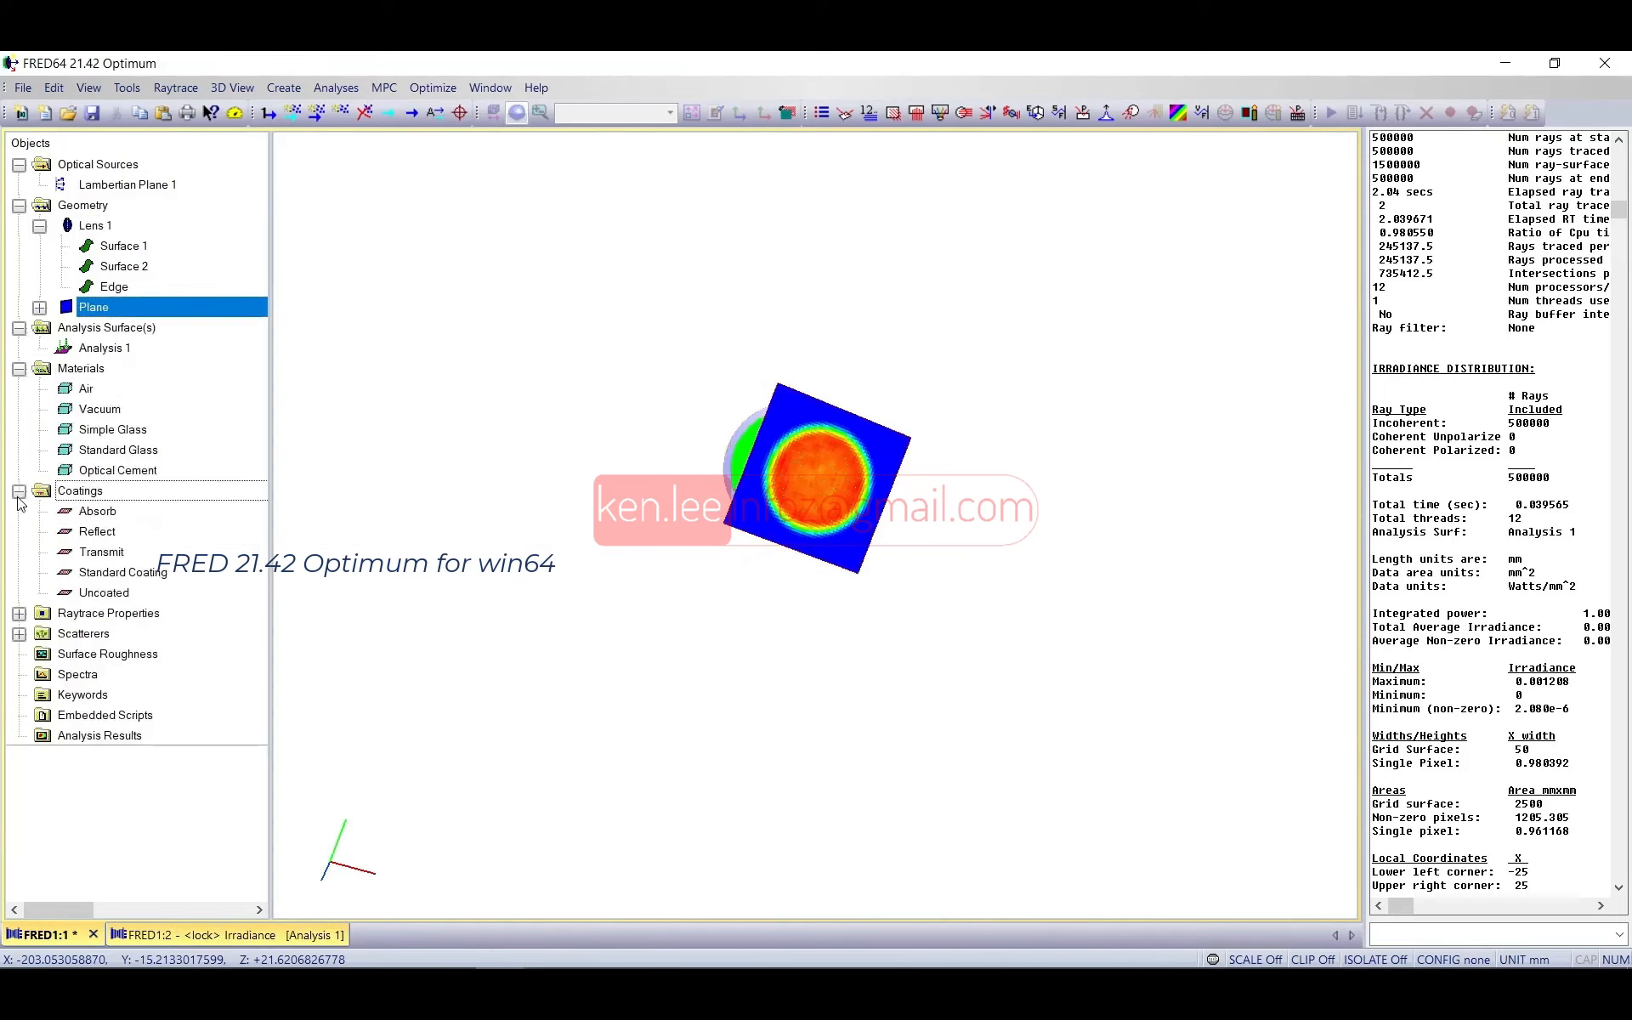
pyautogui.click(18, 612)
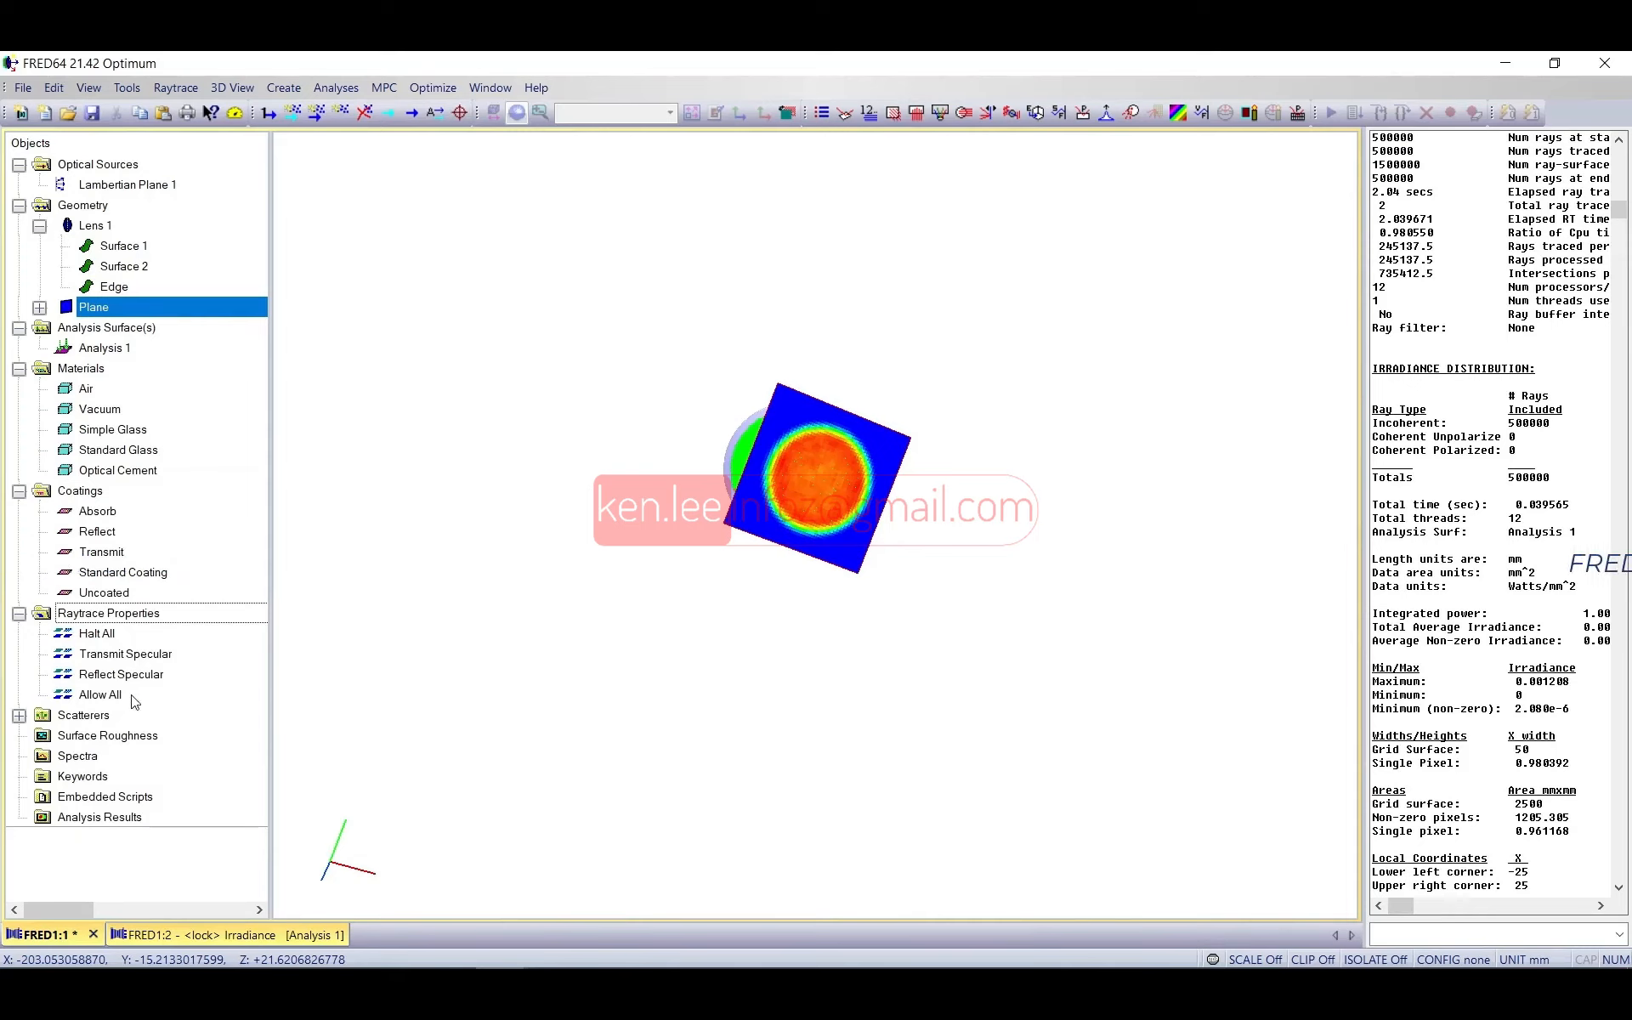
pyautogui.moveTo(927, 557); pyautogui.dragTo(791, 490)
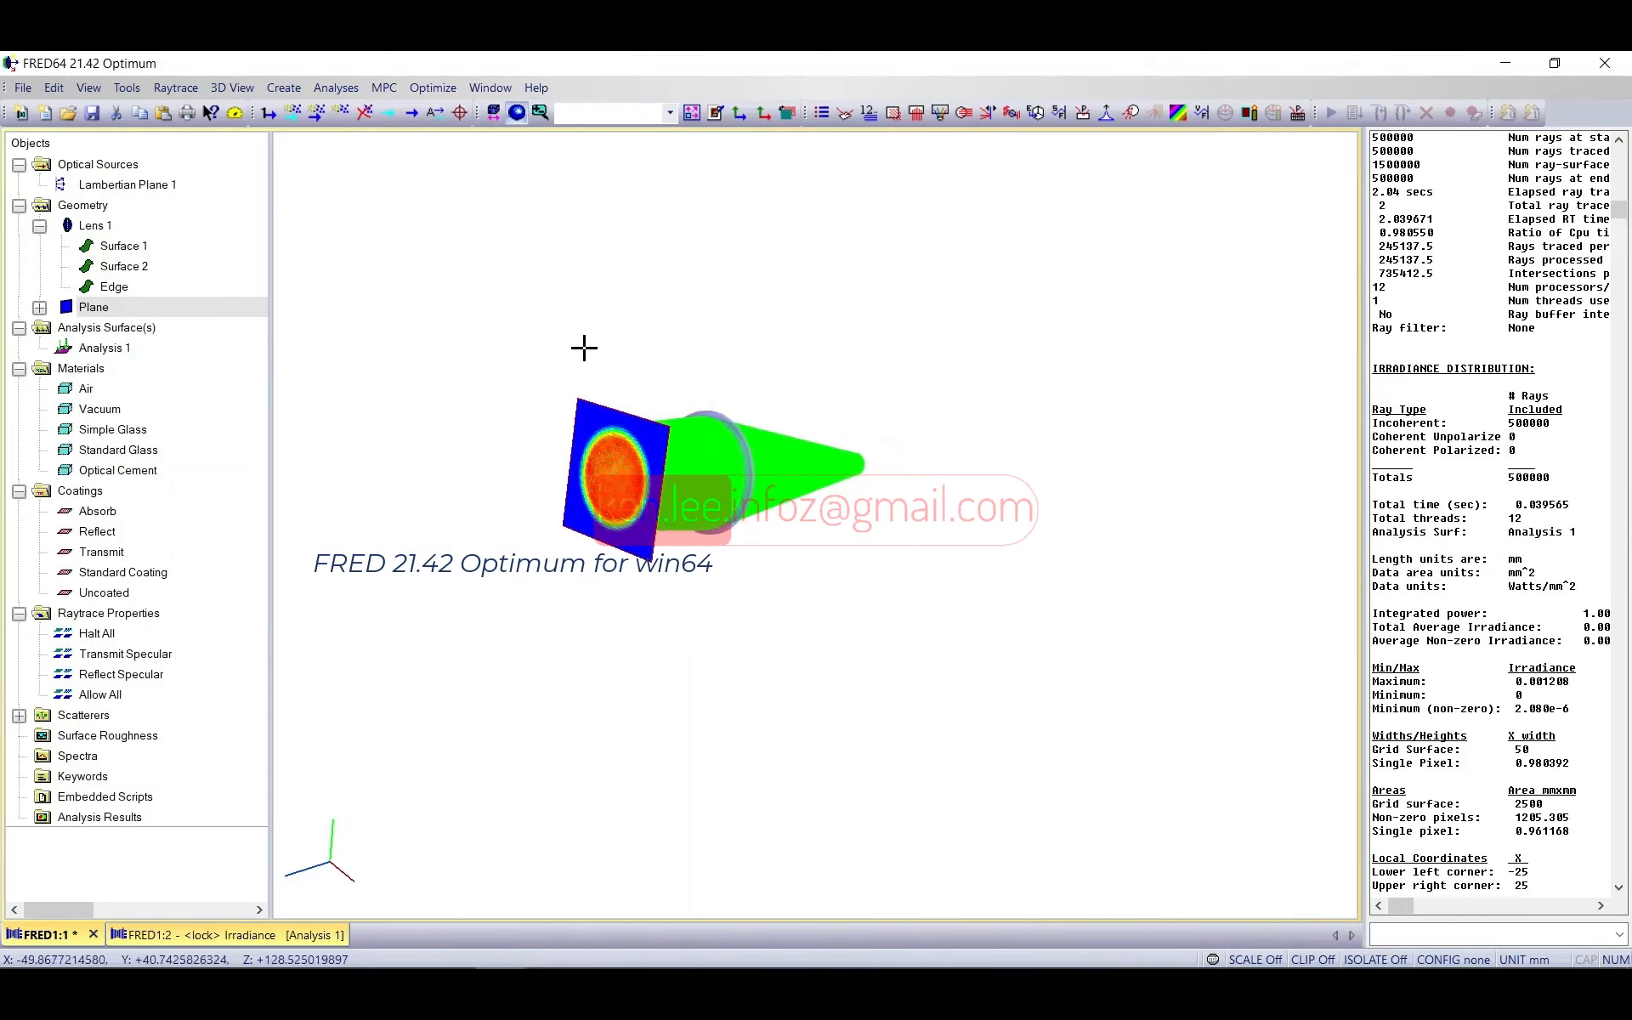
pyautogui.scroll(2, 620, 418)
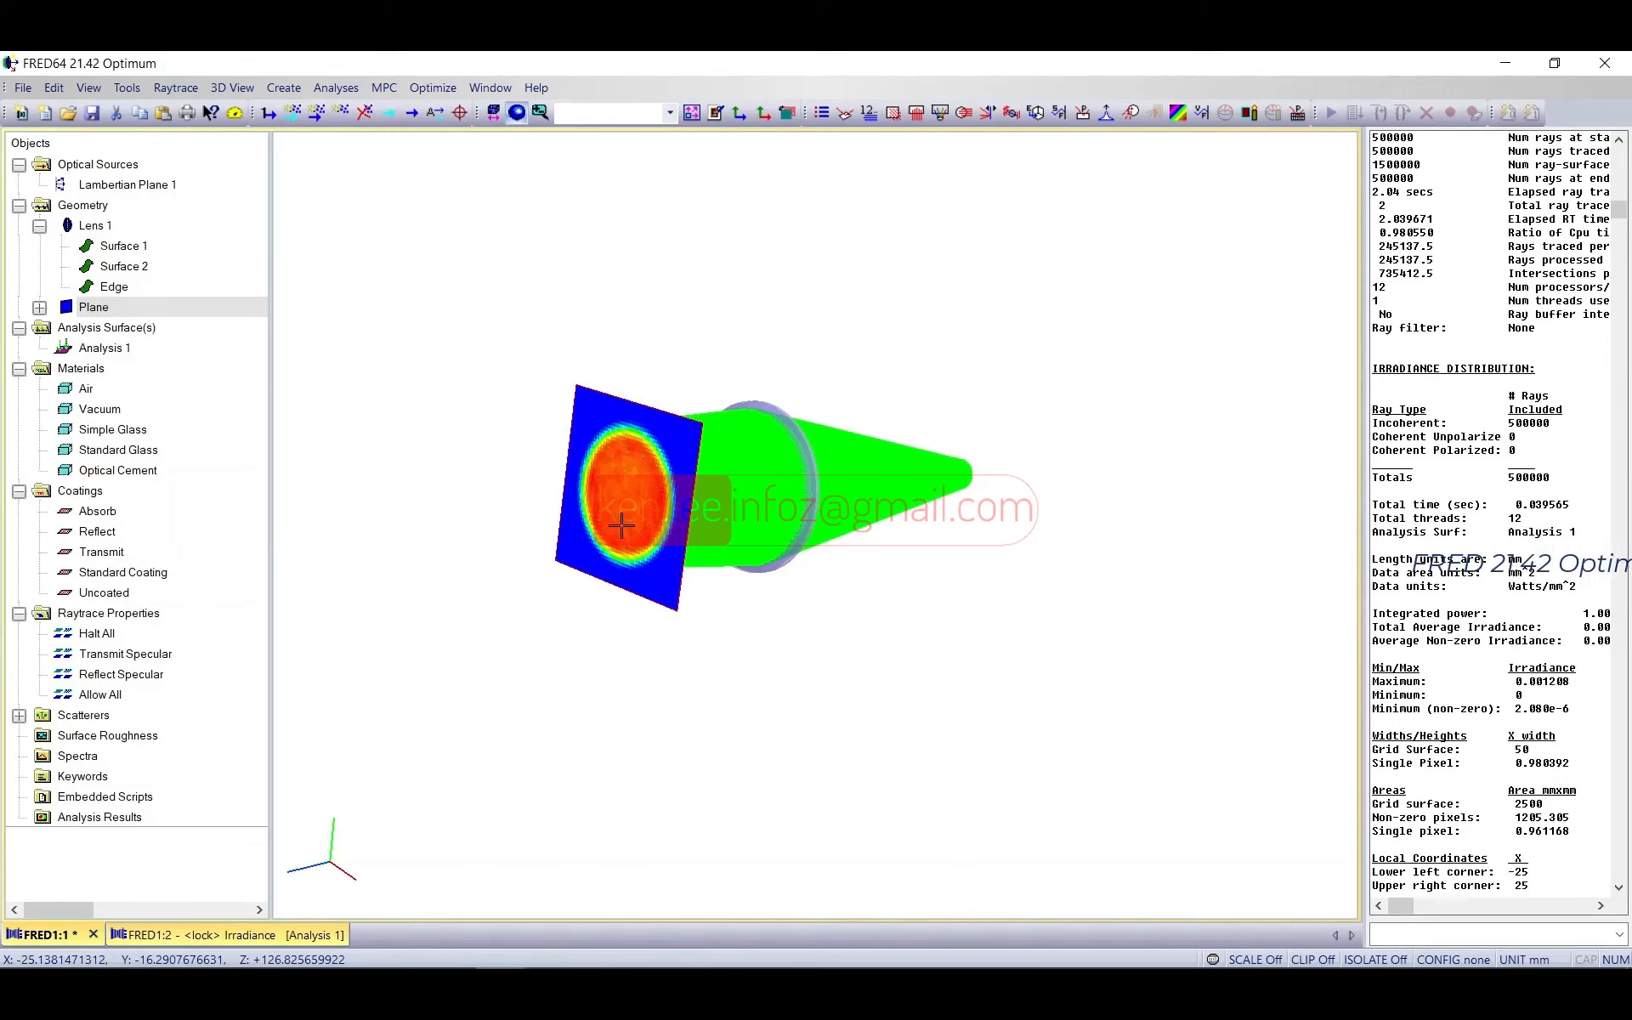
pyautogui.moveTo(794, 518)
pyautogui.mouseDown()
pyautogui.moveTo(815, 503)
pyautogui.moveTo(790, 499)
pyautogui.mouseUp()
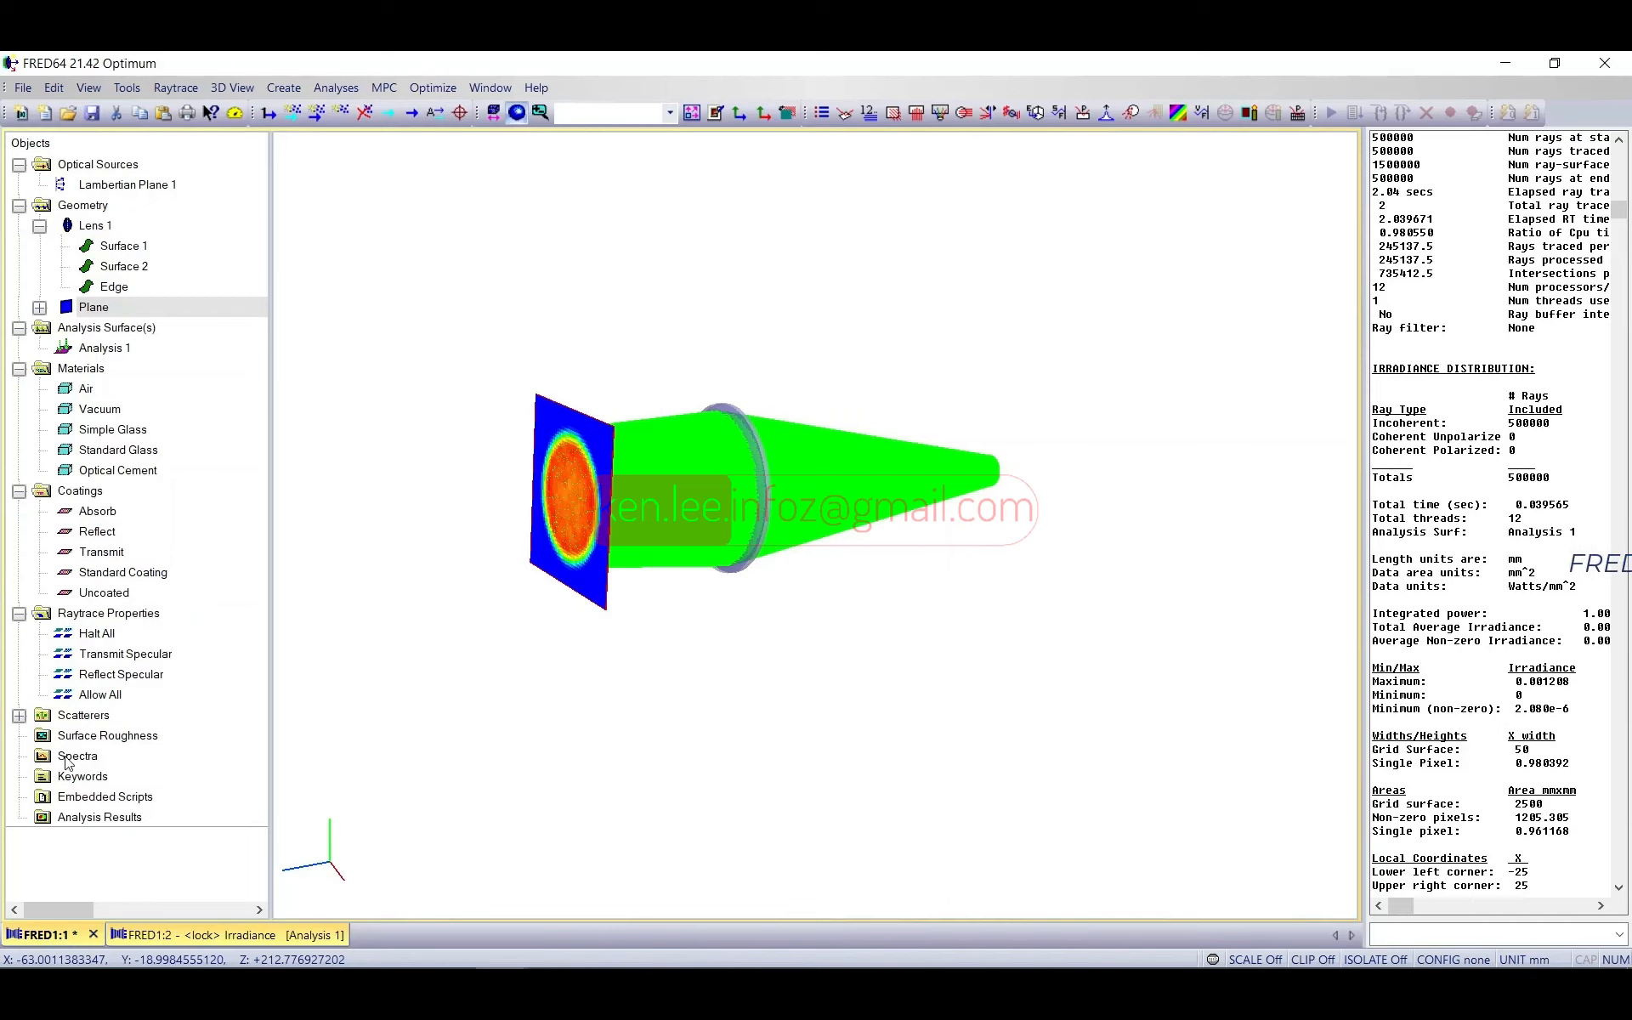
pyautogui.click(23, 87)
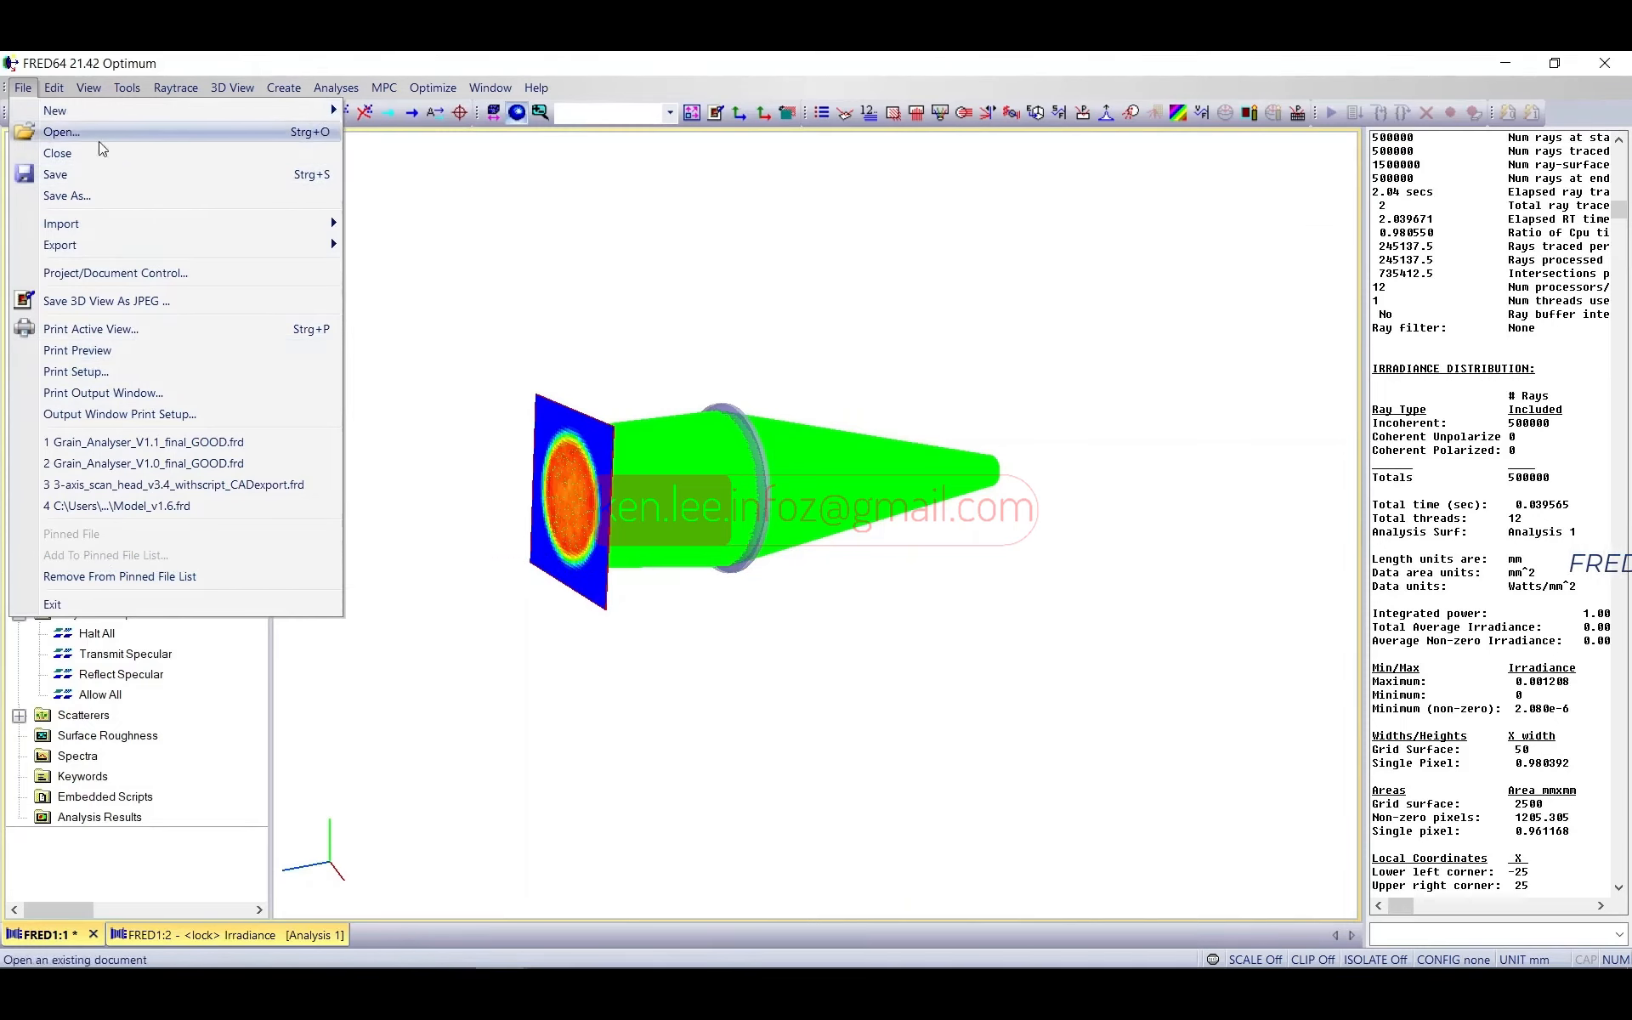
pyautogui.moveTo(61, 94)
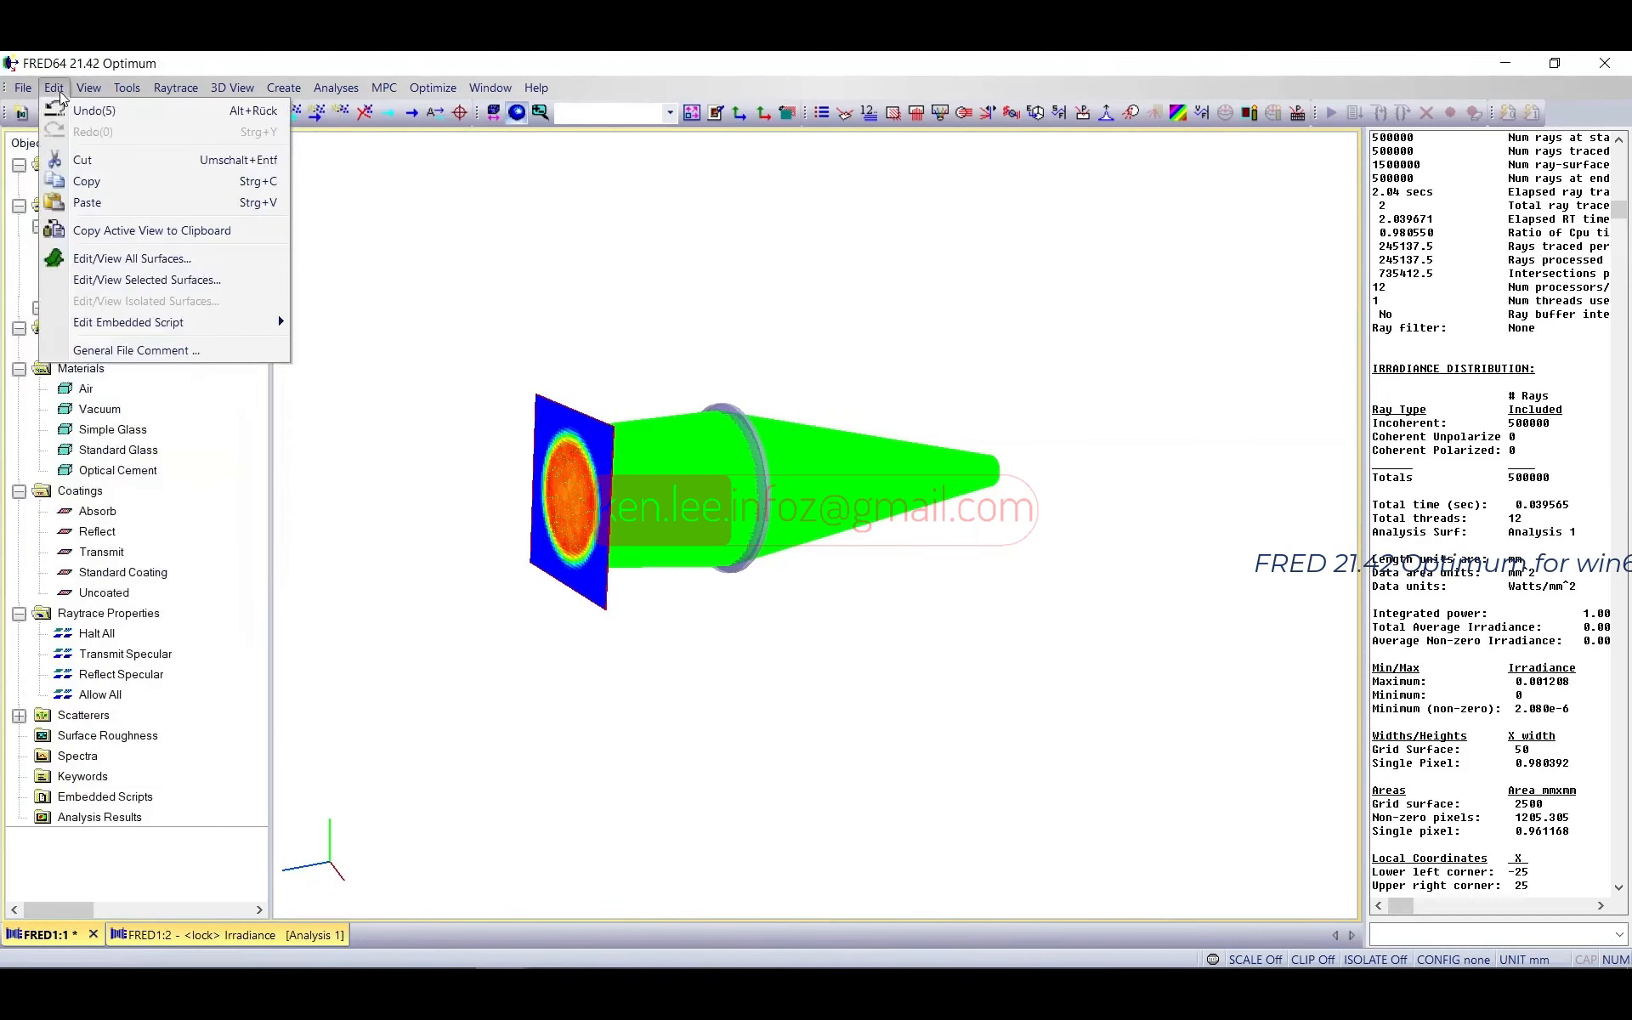
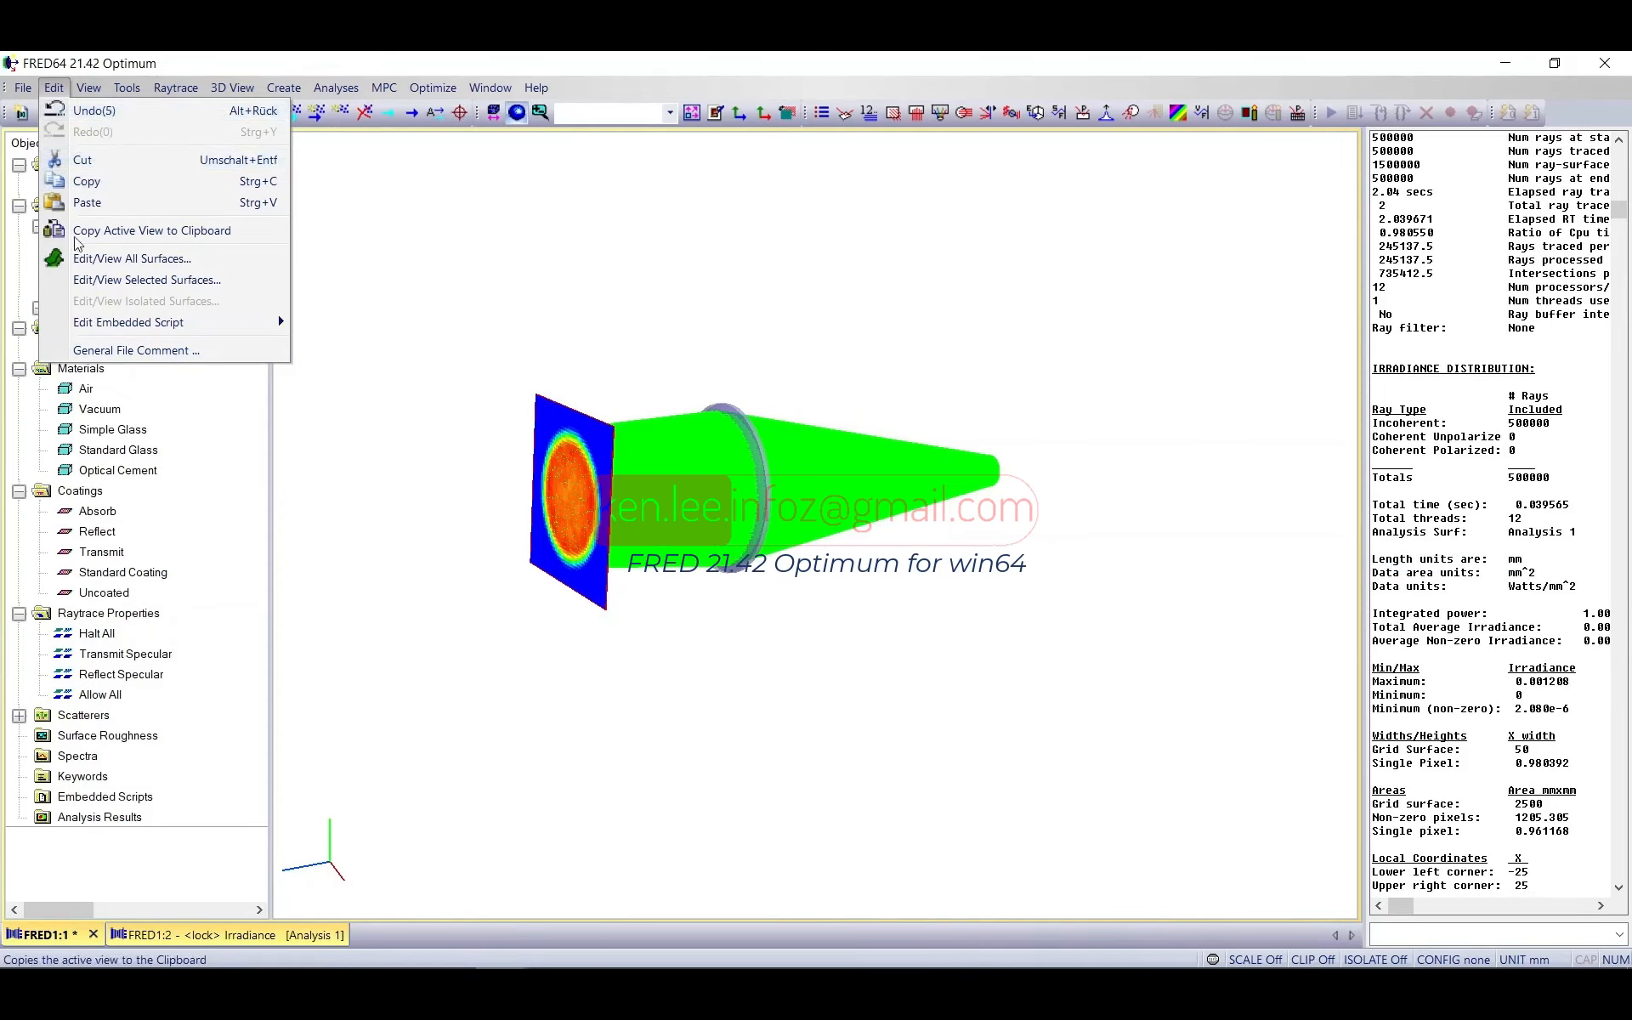
pyautogui.click(83, 90)
pyautogui.click(84, 228)
pyautogui.click(85, 226)
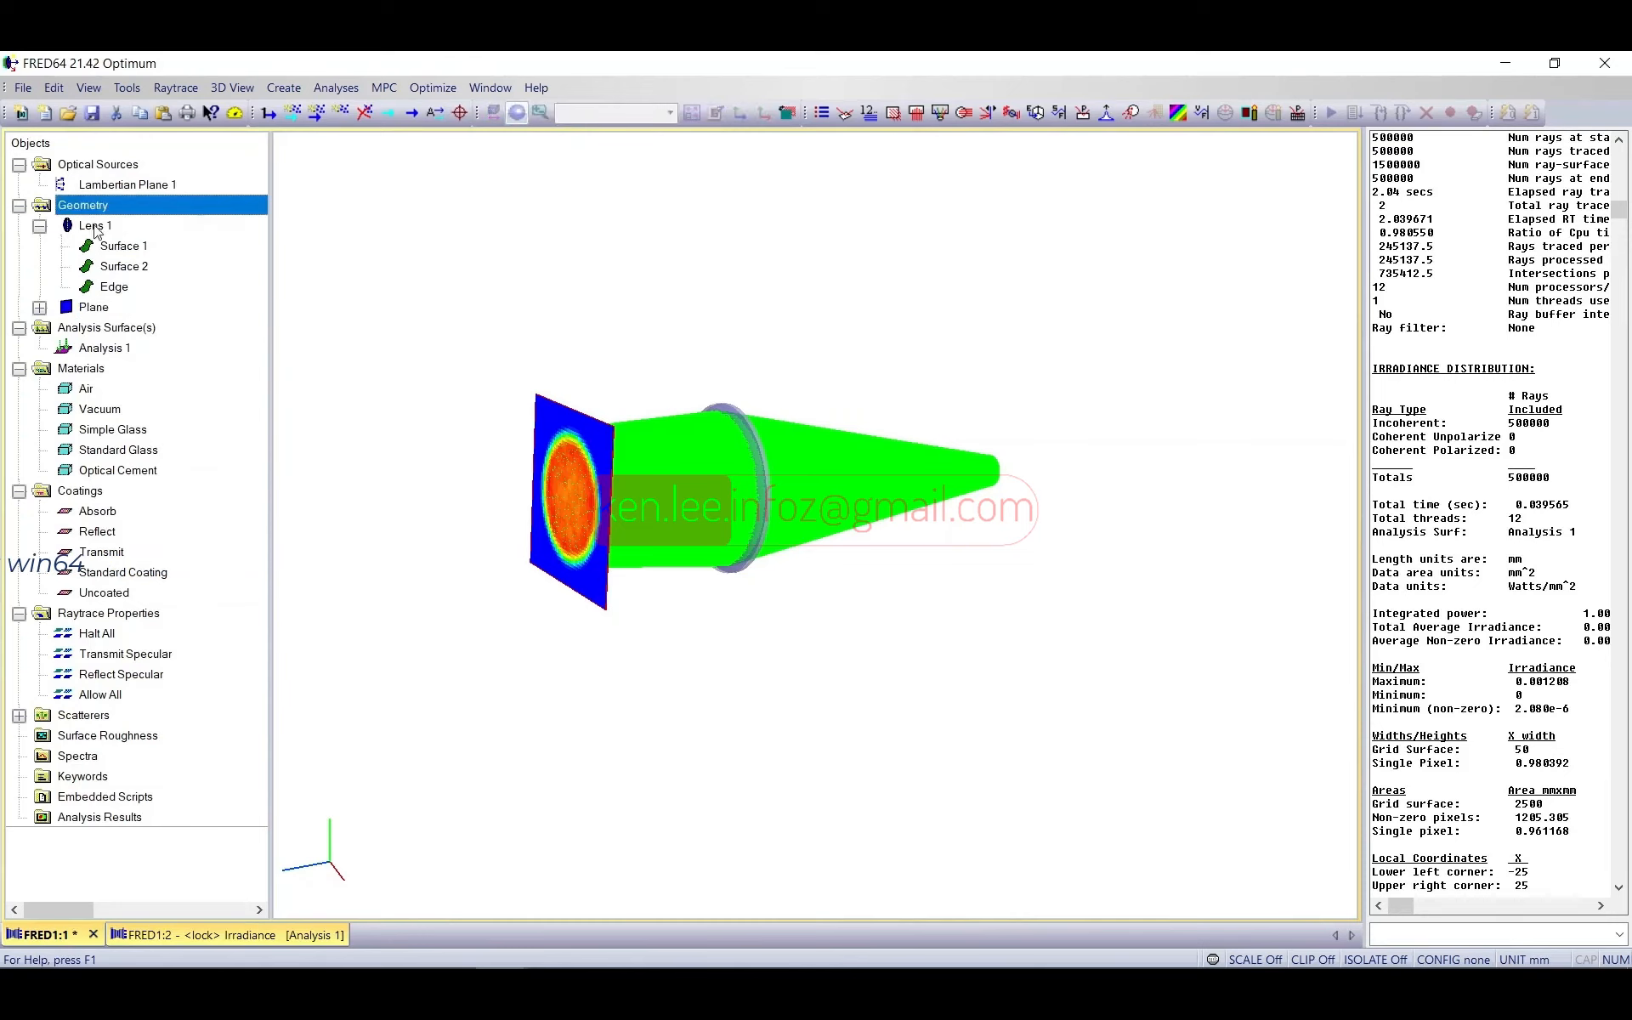
# Step: Duplicate the Plane element in the Geometry folder by copying and pasting it
pyautogui.click(95, 309)
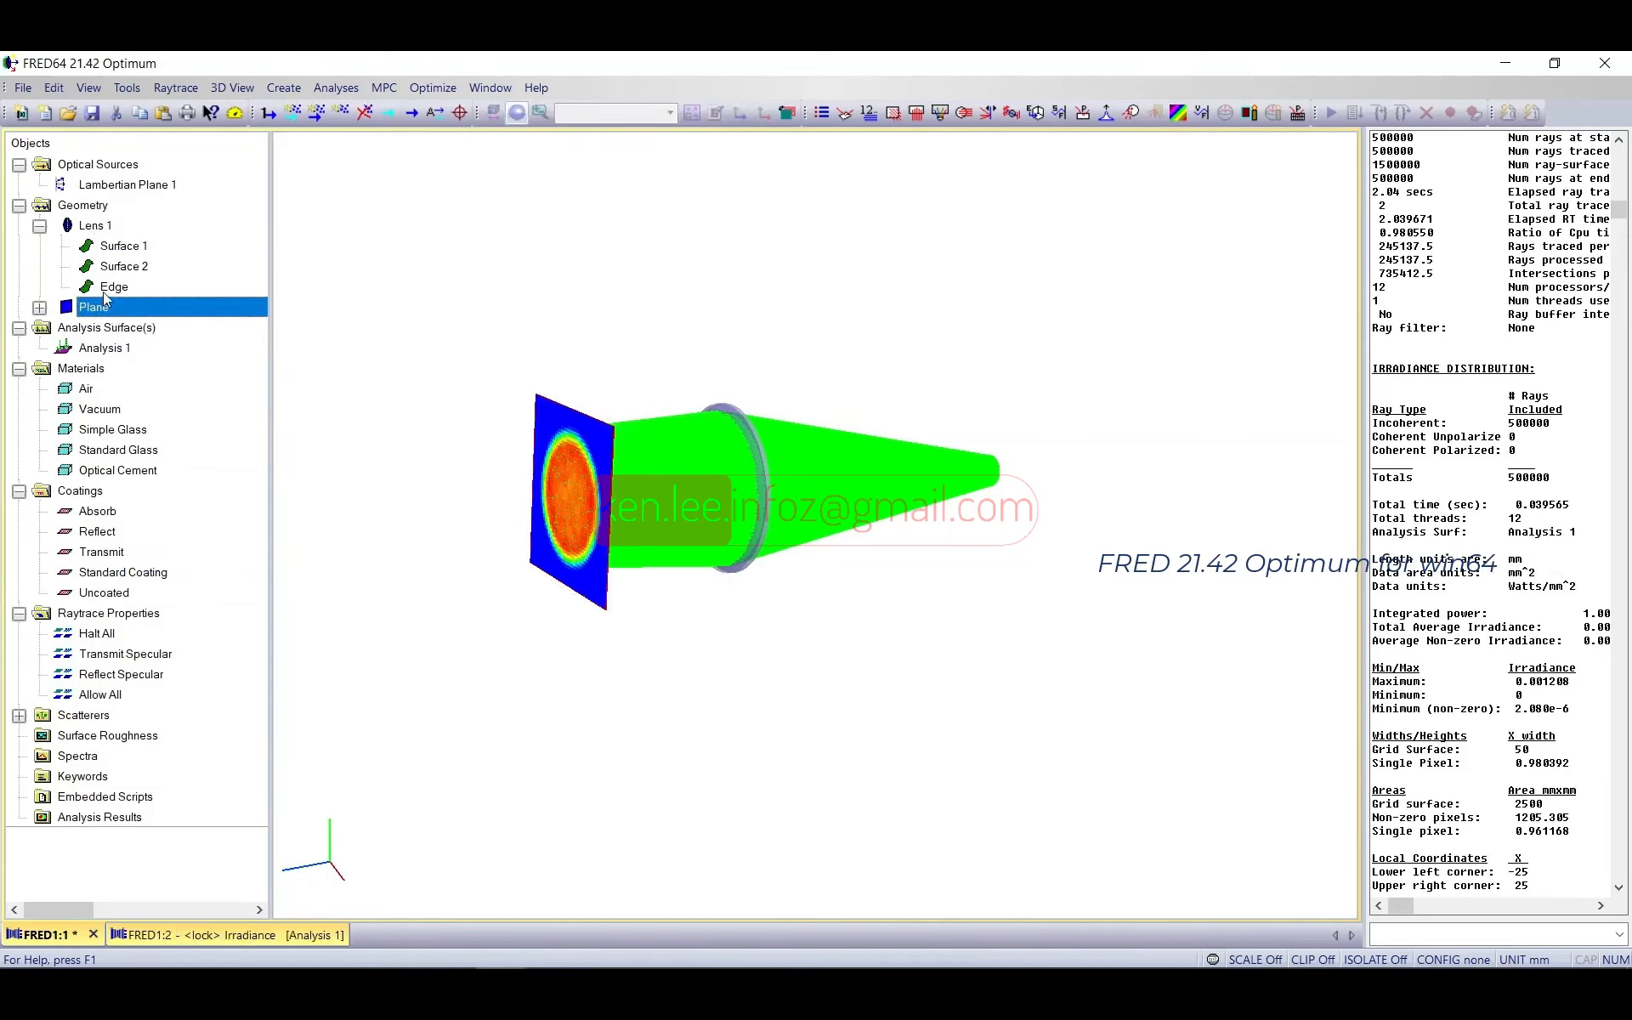
pyautogui.hotkey('ctrl', 'v')
pyautogui.click(106, 308)
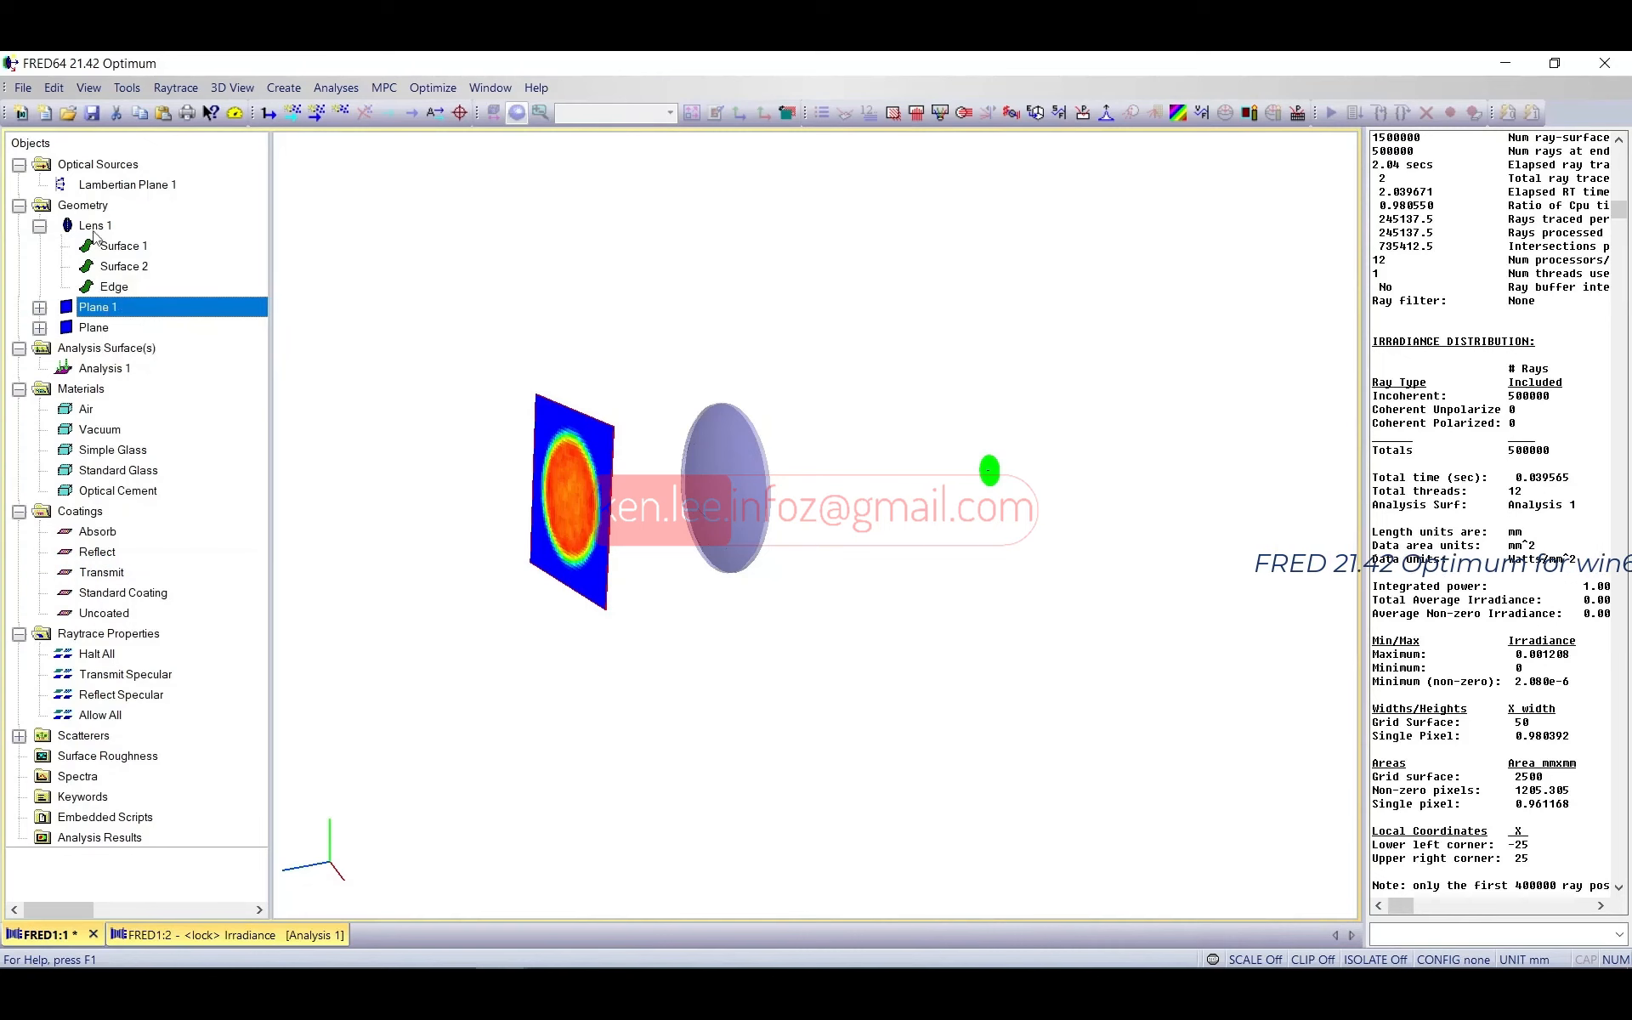
pyautogui.click(55, 88)
pyautogui.moveTo(23, 87)
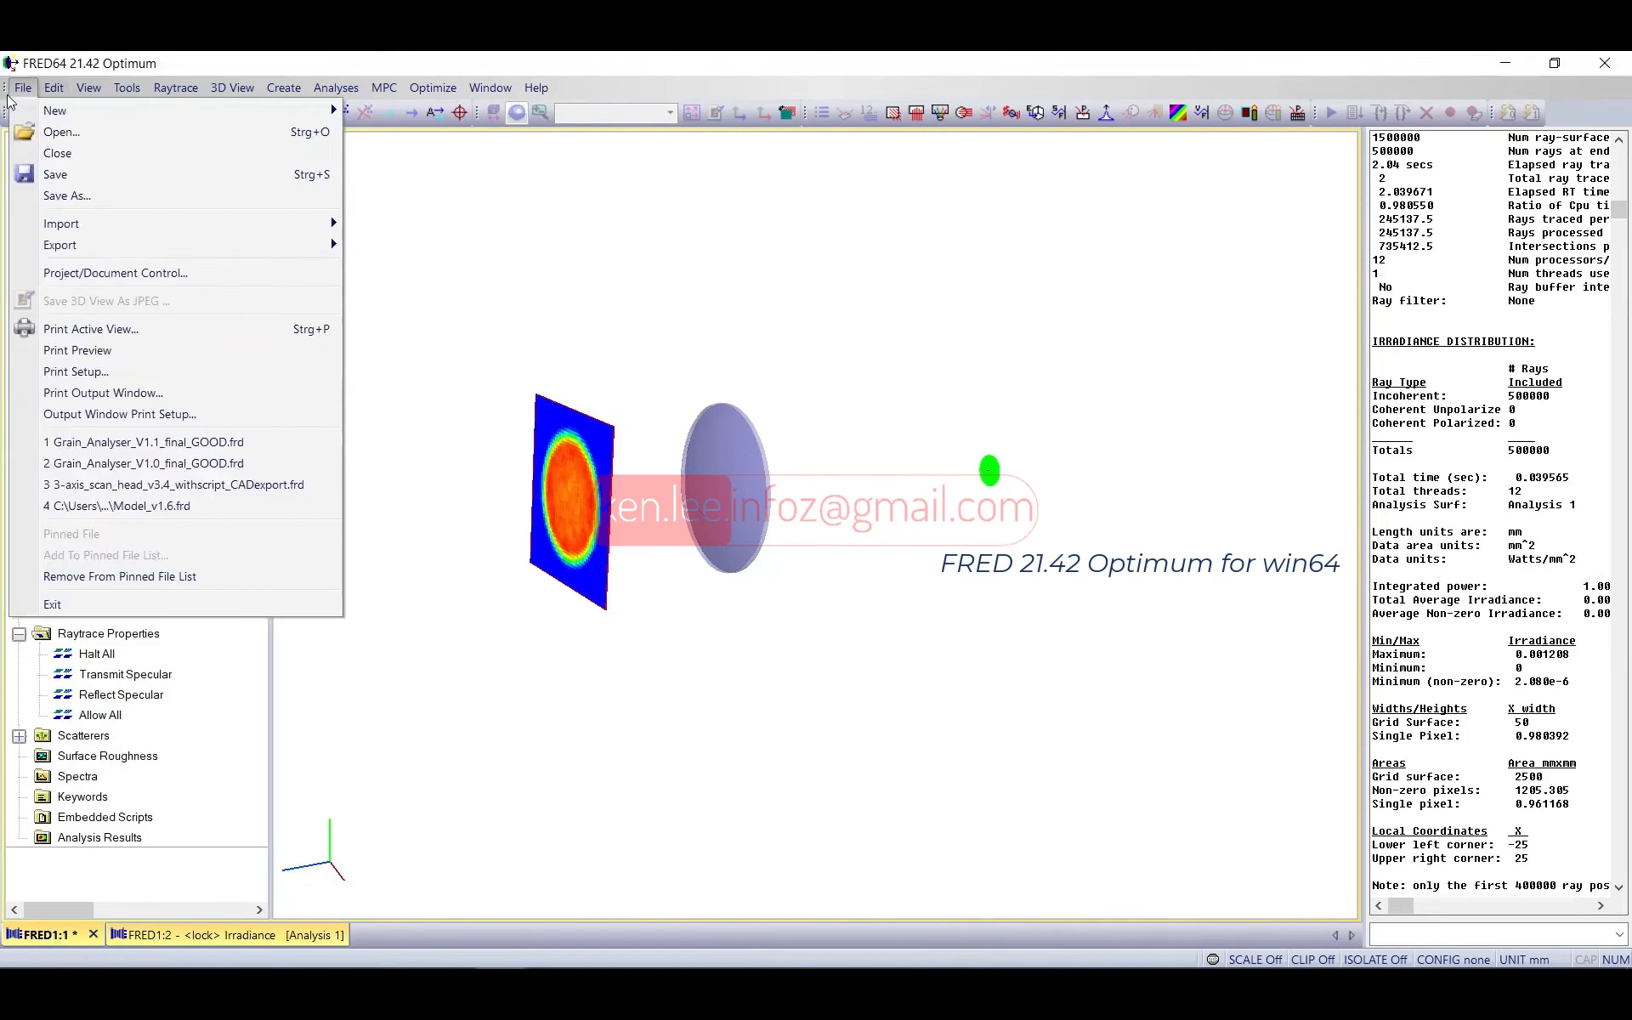
pyautogui.moveTo(233, 224)
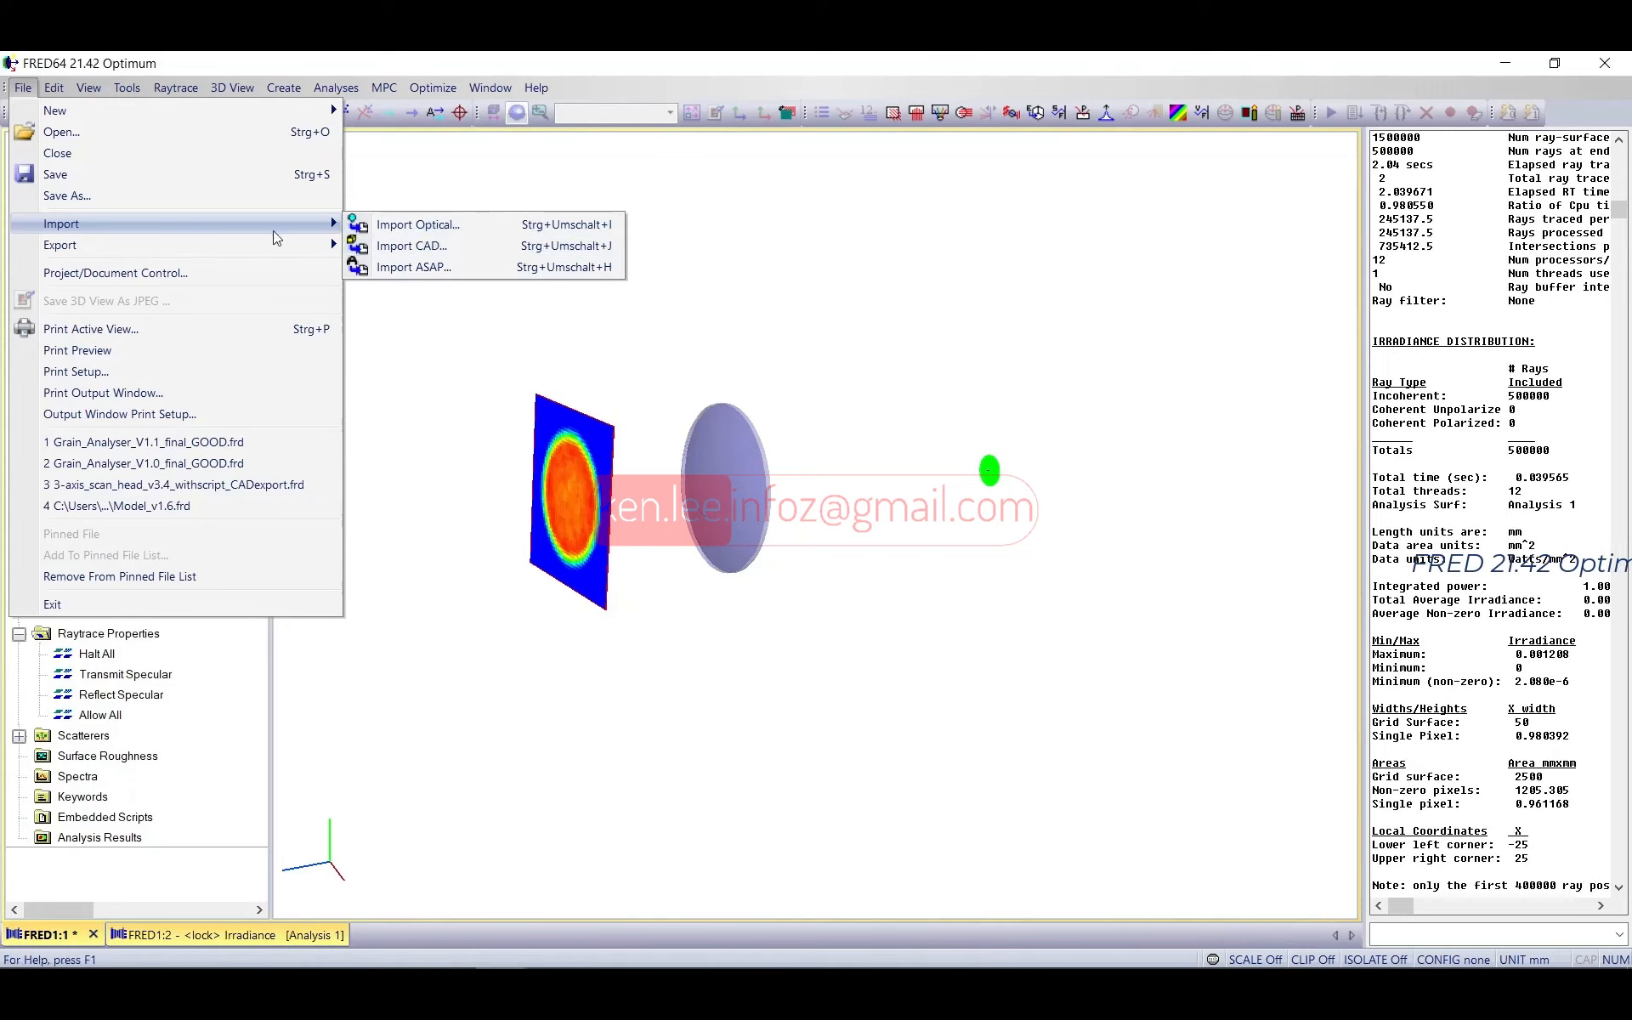
pyautogui.moveTo(275, 247)
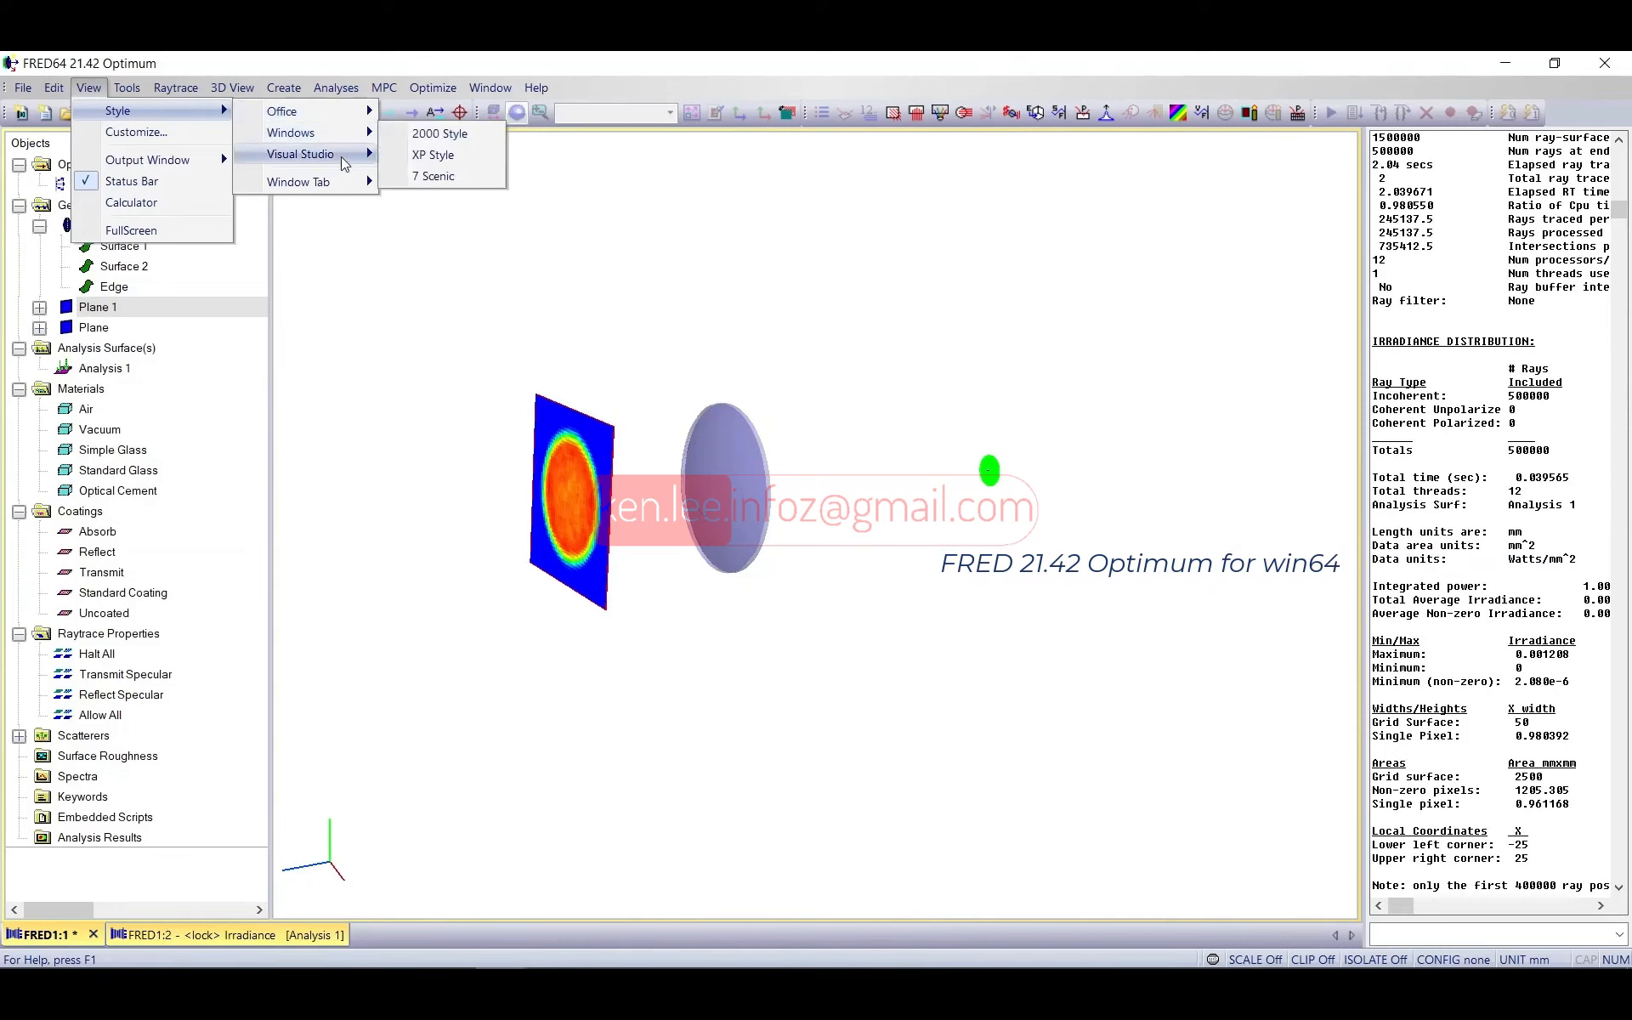
pyautogui.moveTo(346, 120)
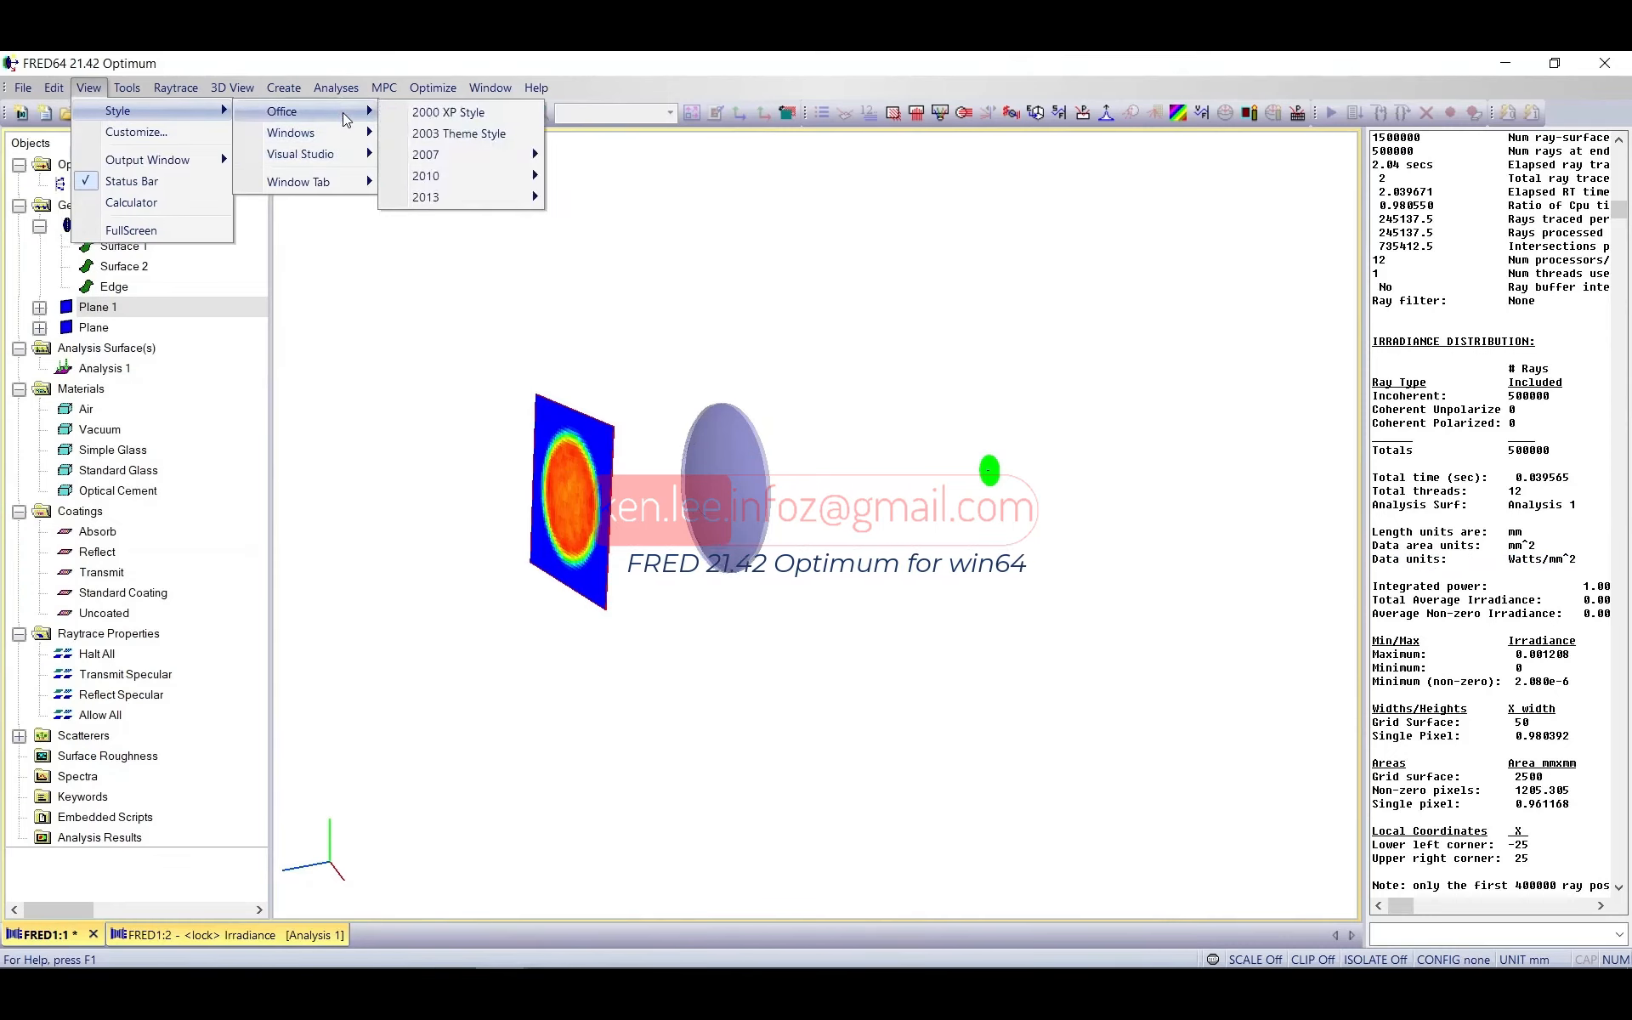
# Step: Open the program preferences and review the Output Window, Visualization and Chart settings
pyautogui.moveTo(433, 88)
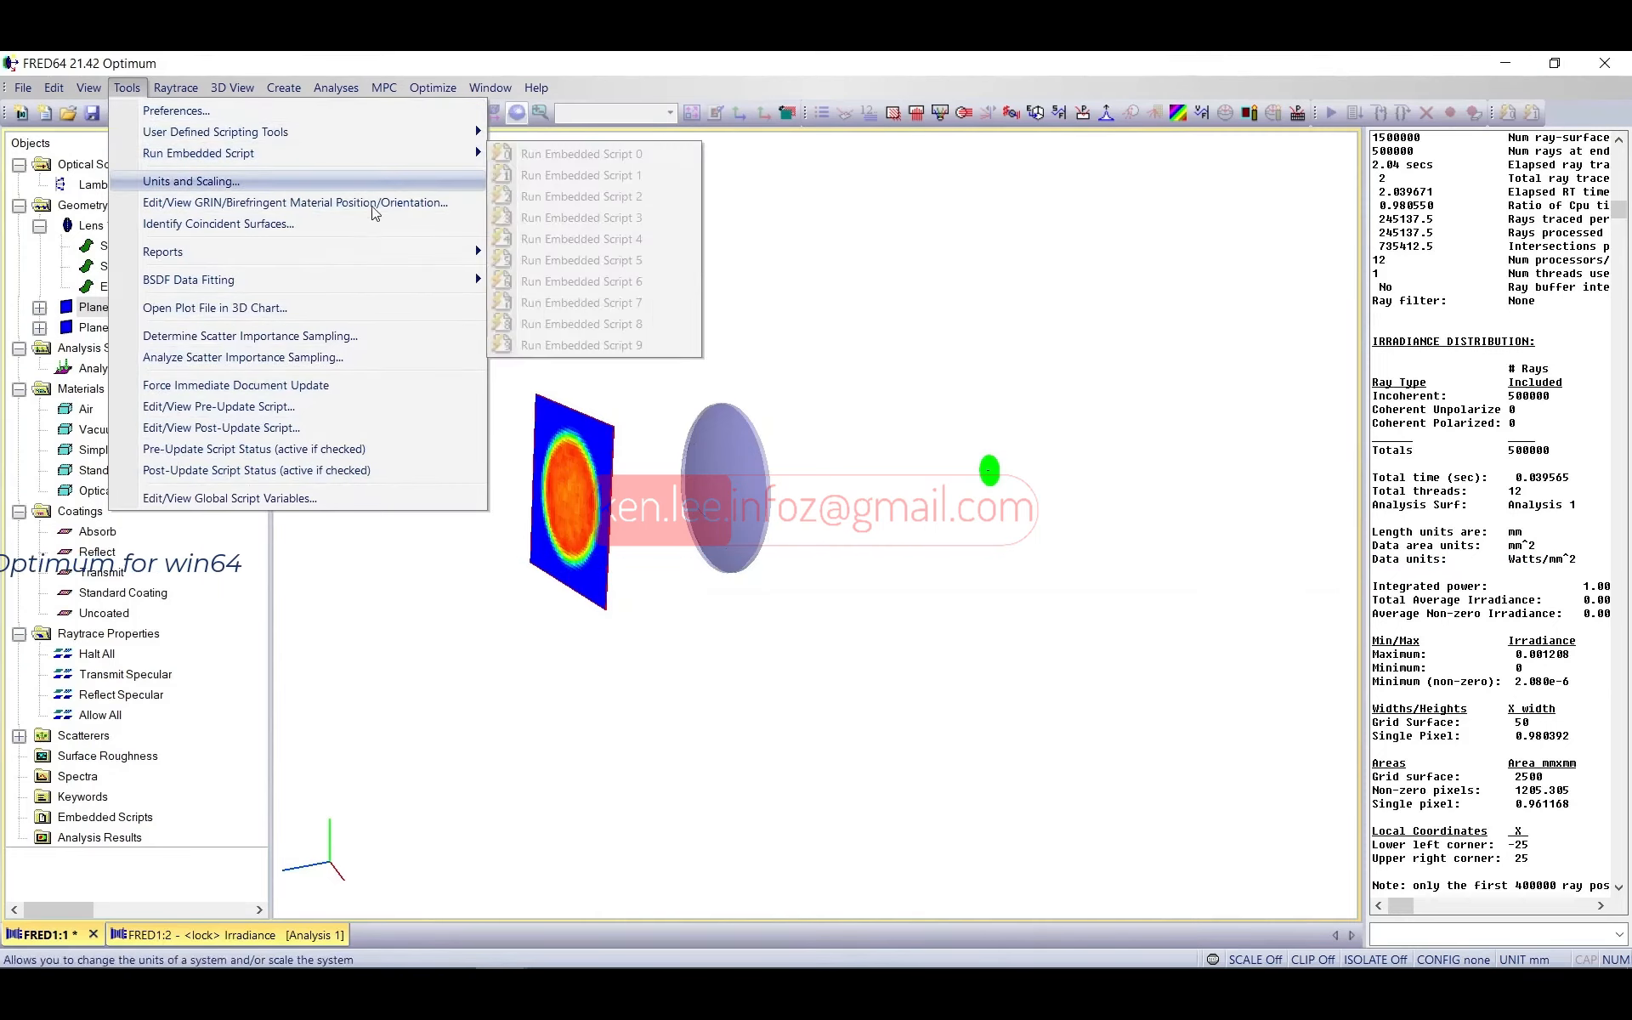
pyautogui.moveTo(398, 263)
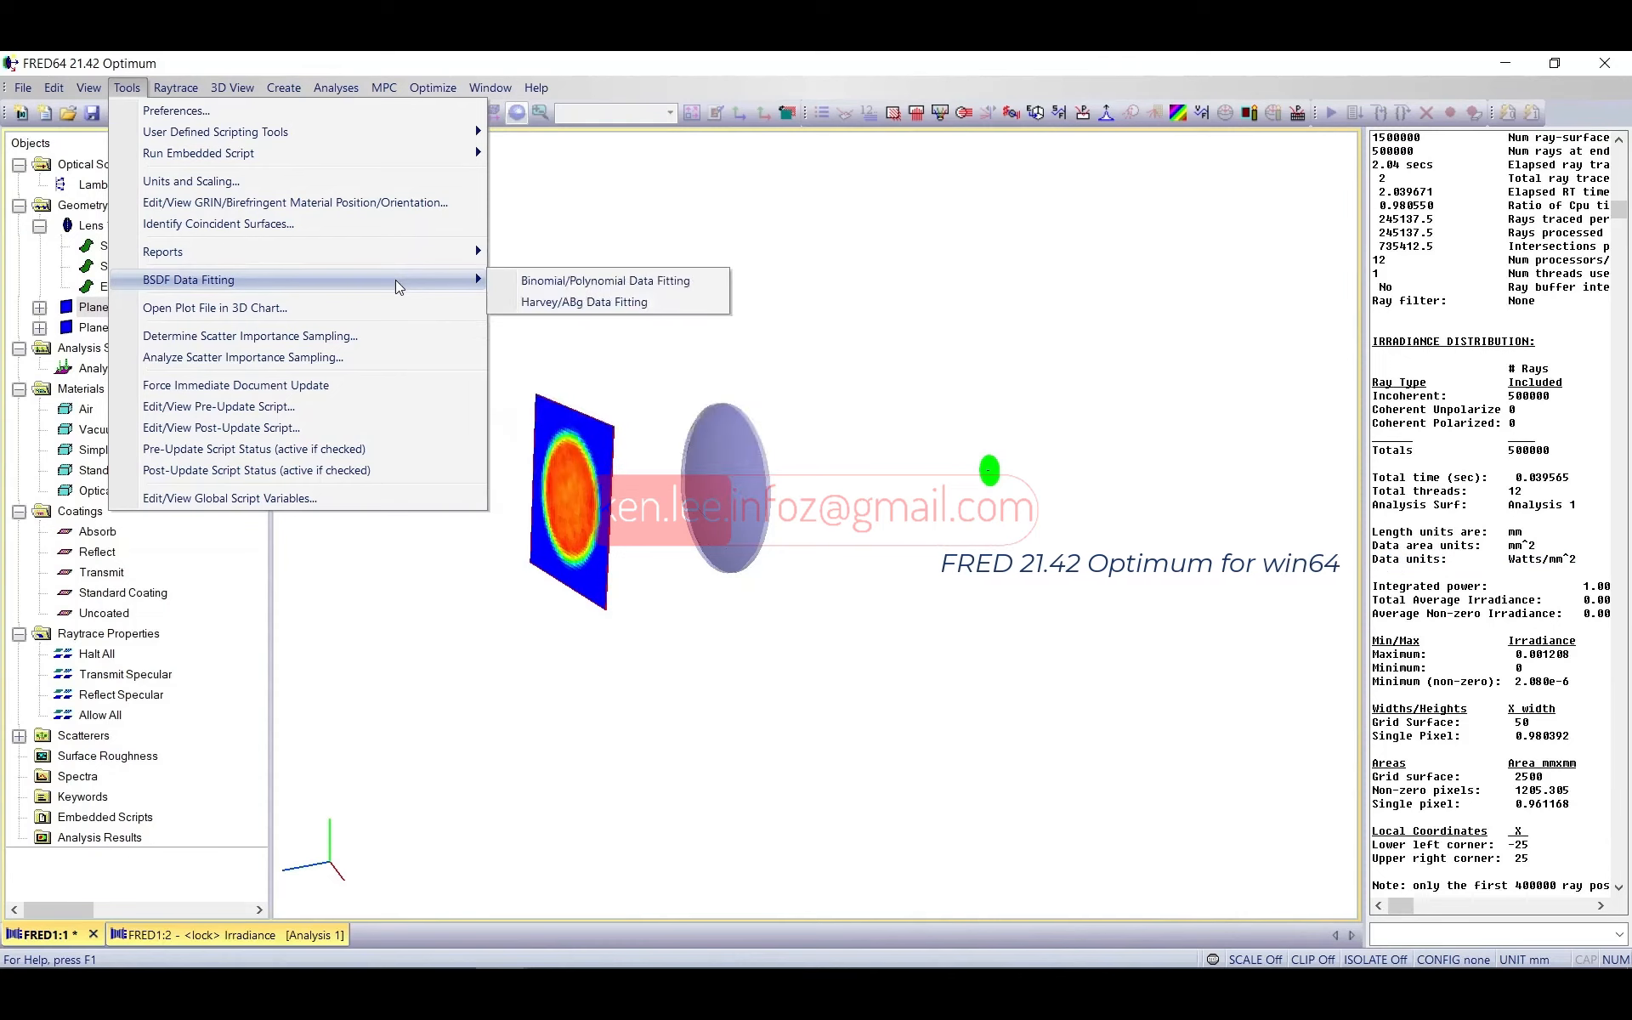
pyautogui.click(192, 114)
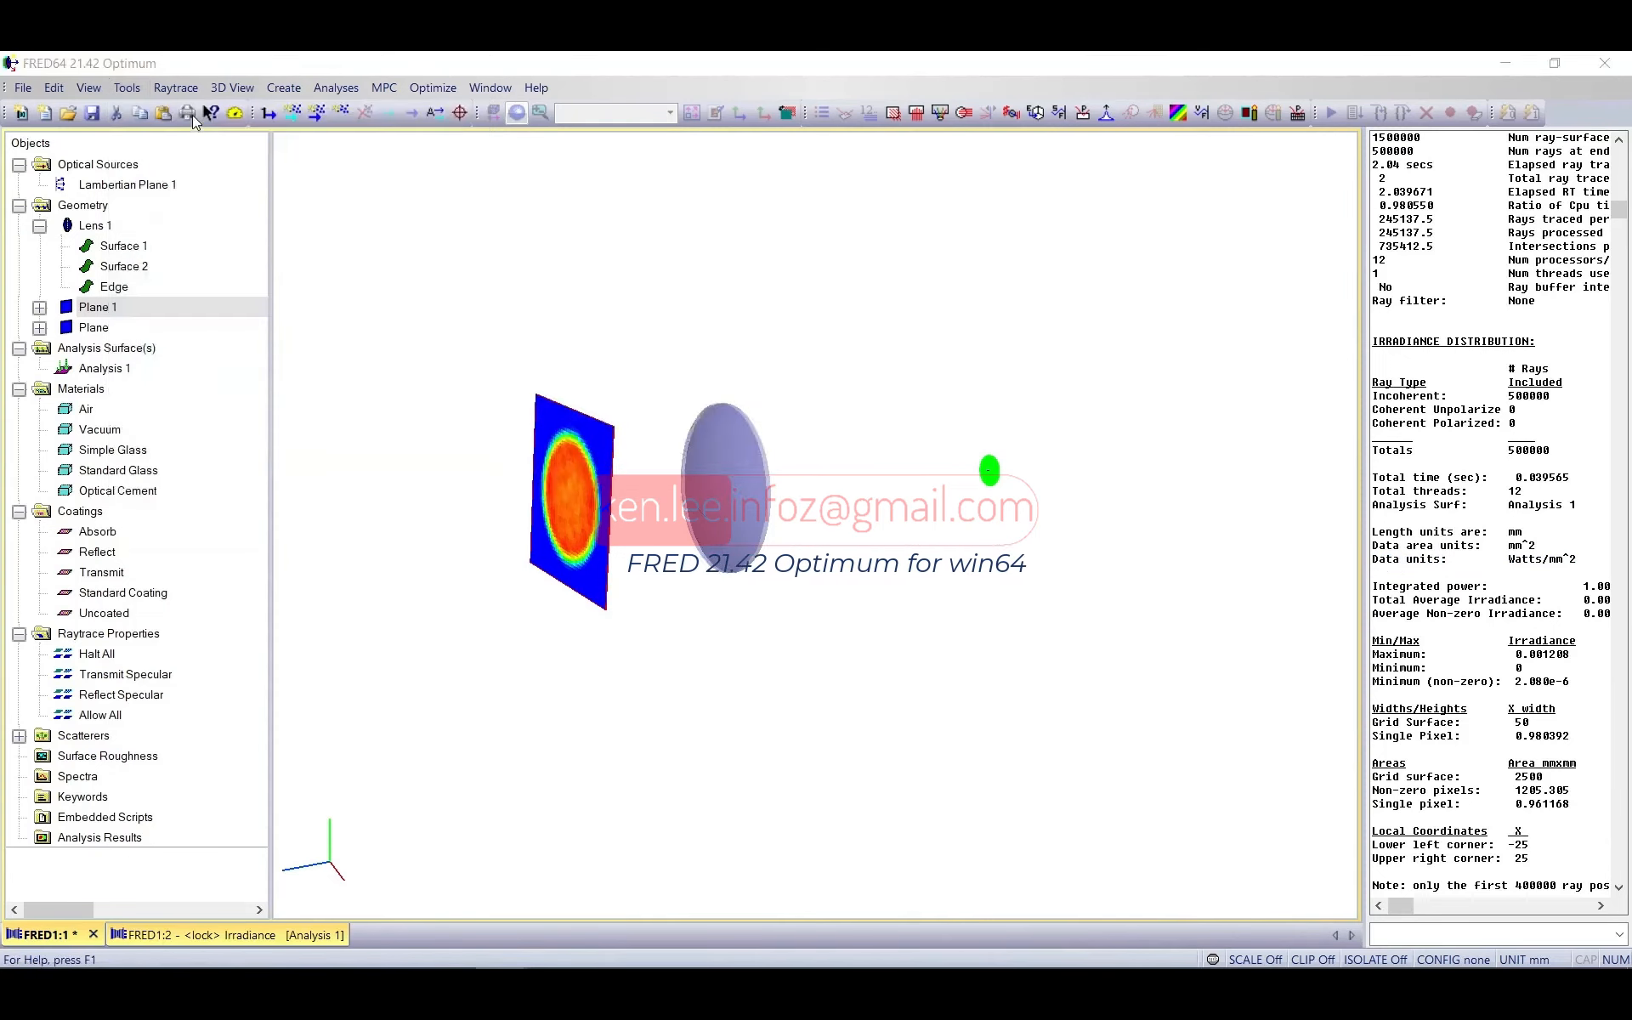
pyautogui.moveTo(724, 324); pyautogui.dragTo(393, 182)
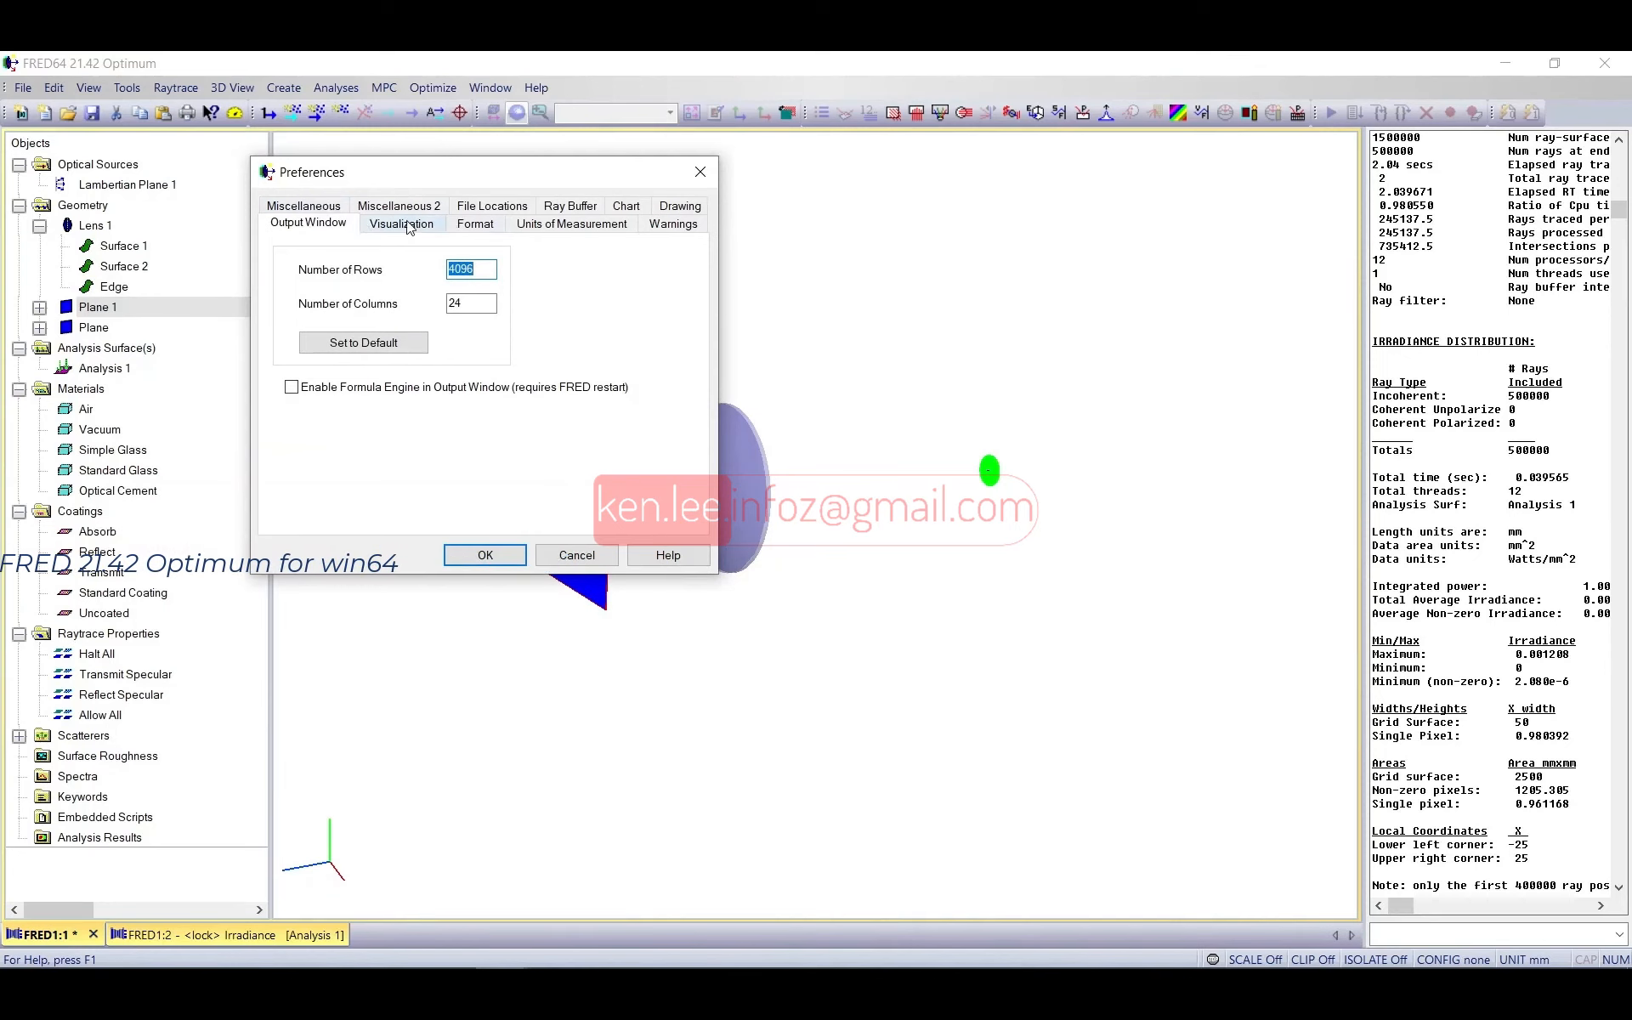
pyautogui.click(378, 225)
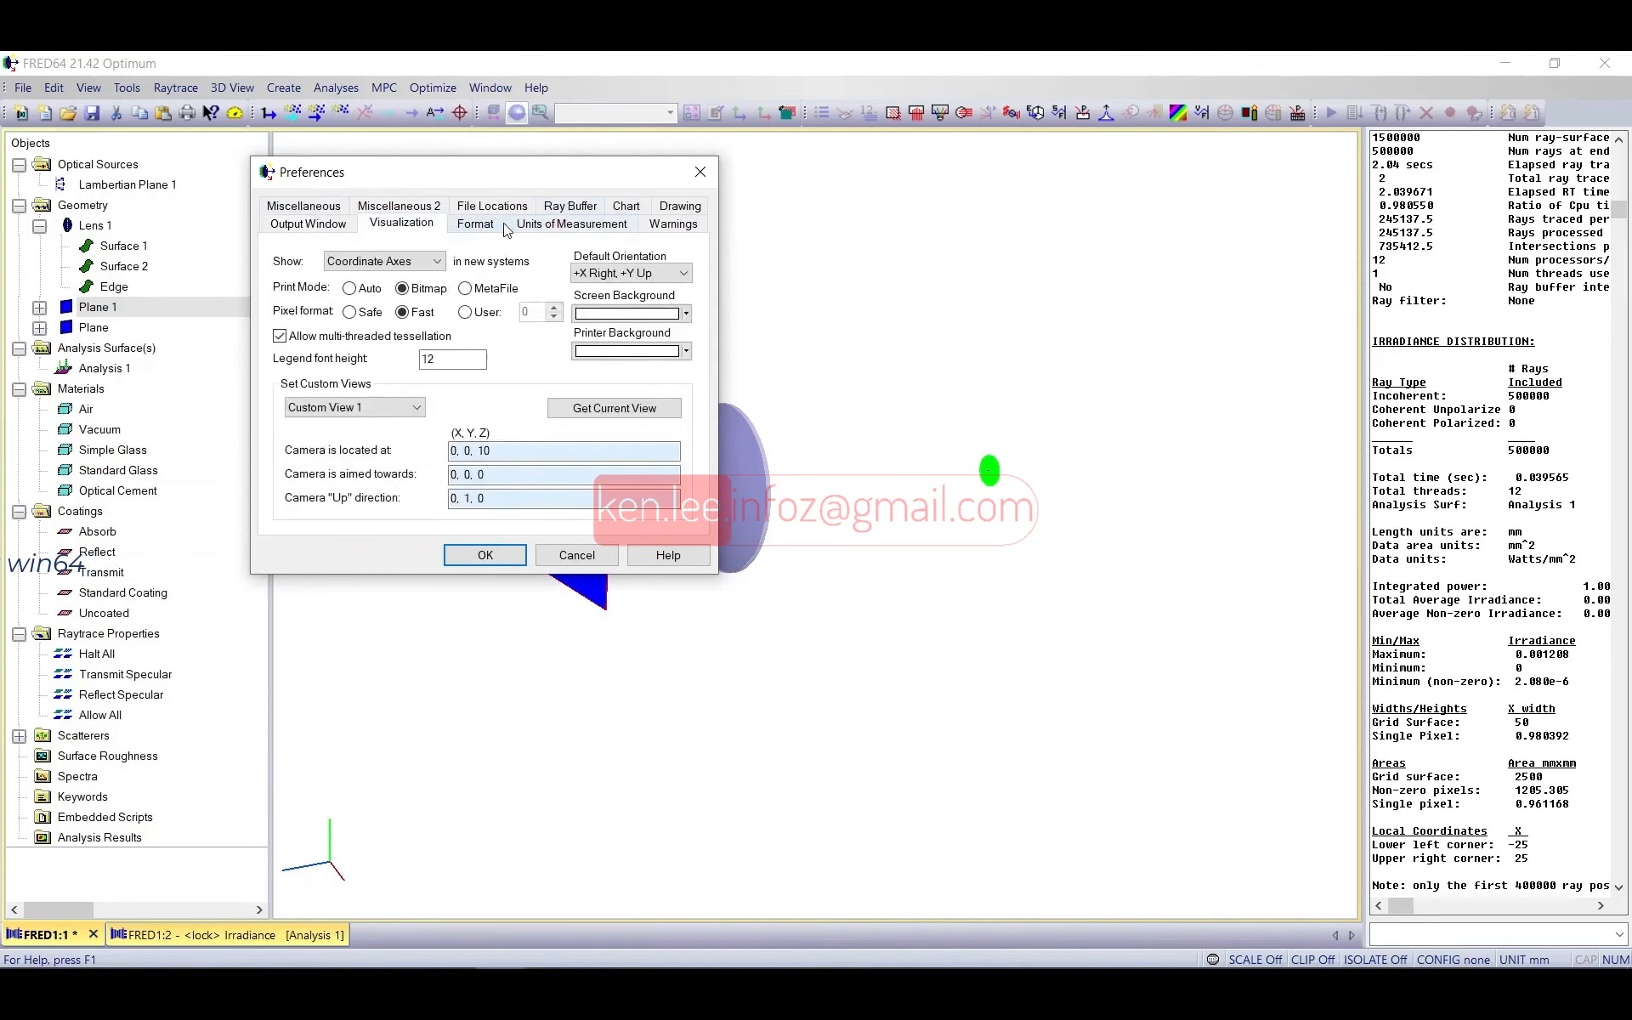
pyautogui.click(570, 209)
pyautogui.click(625, 224)
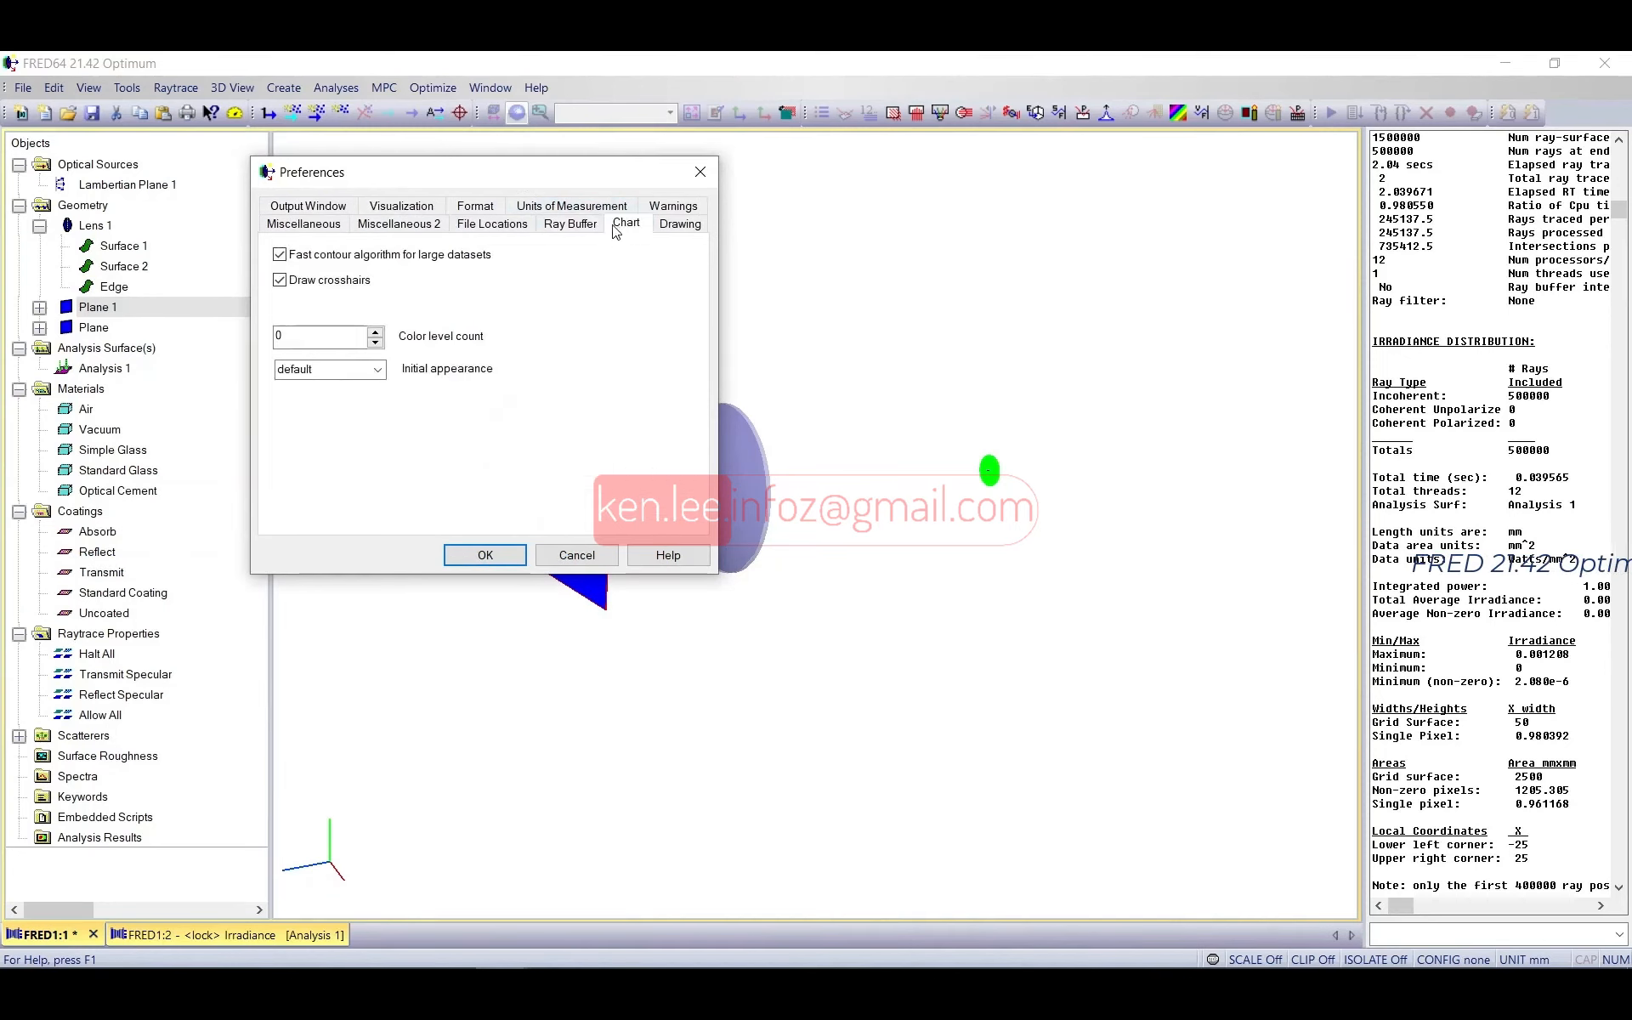
# Step: Review the Miscellaneous 2, File Locations and Chart preferences and close the preferences without changing anything
pyautogui.click(465, 224)
pyautogui.click(396, 224)
pyautogui.click(335, 207)
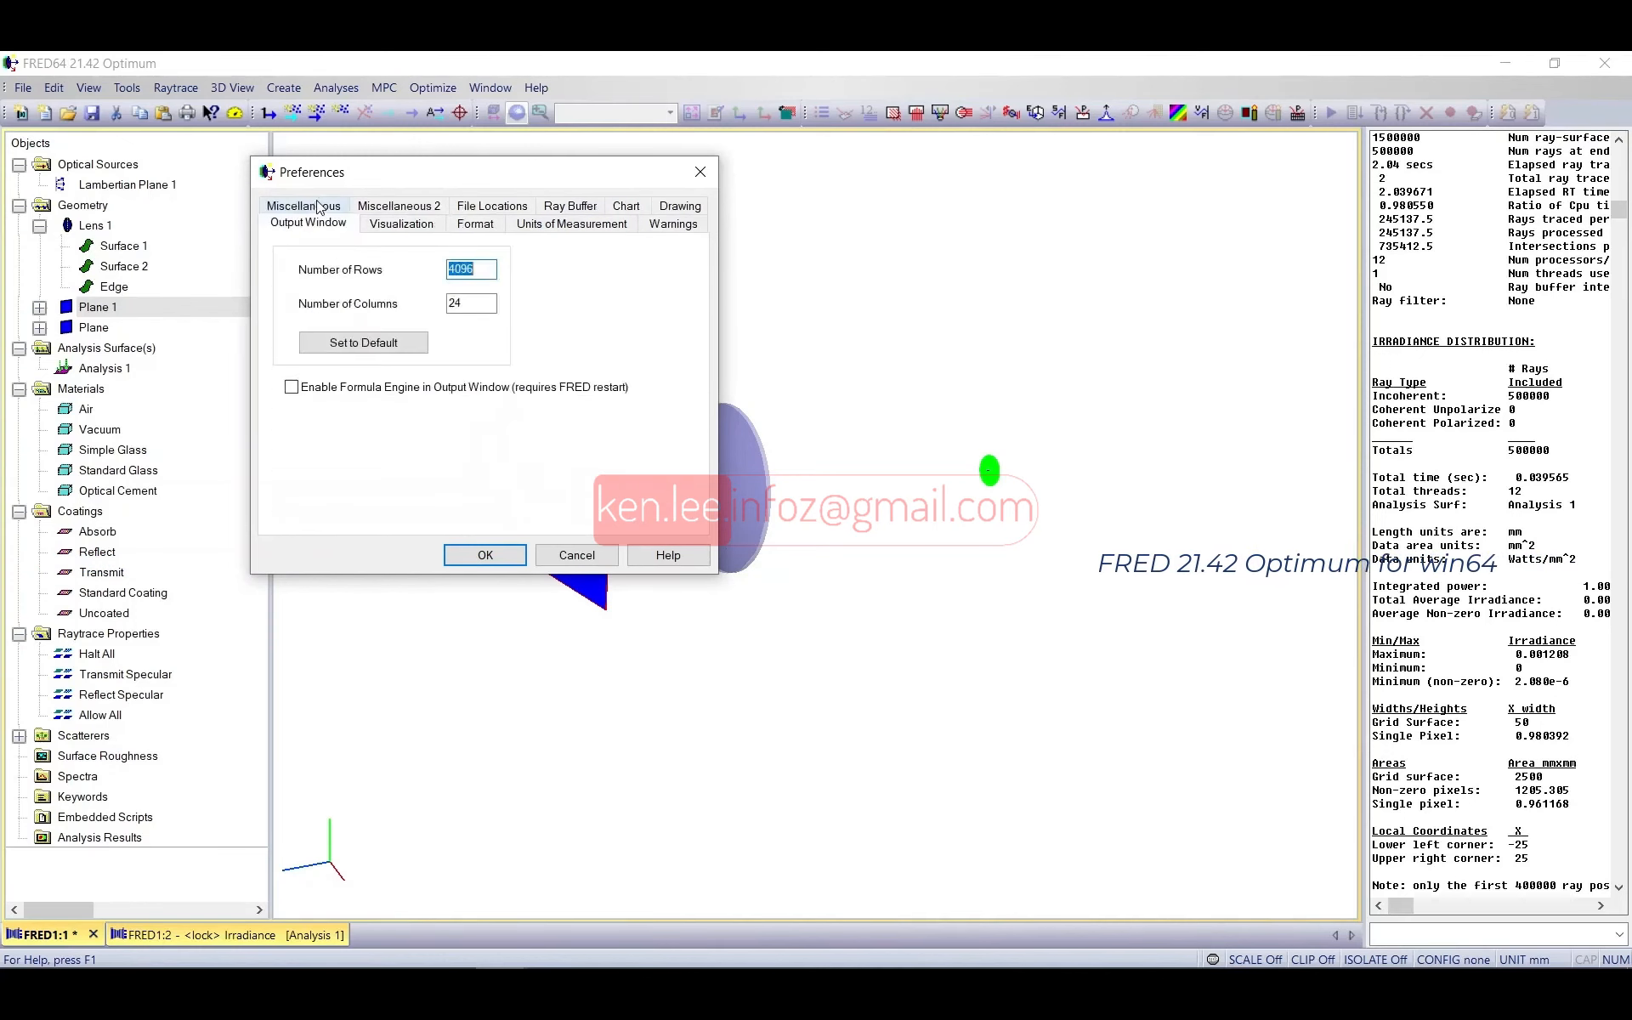
pyautogui.click(397, 205)
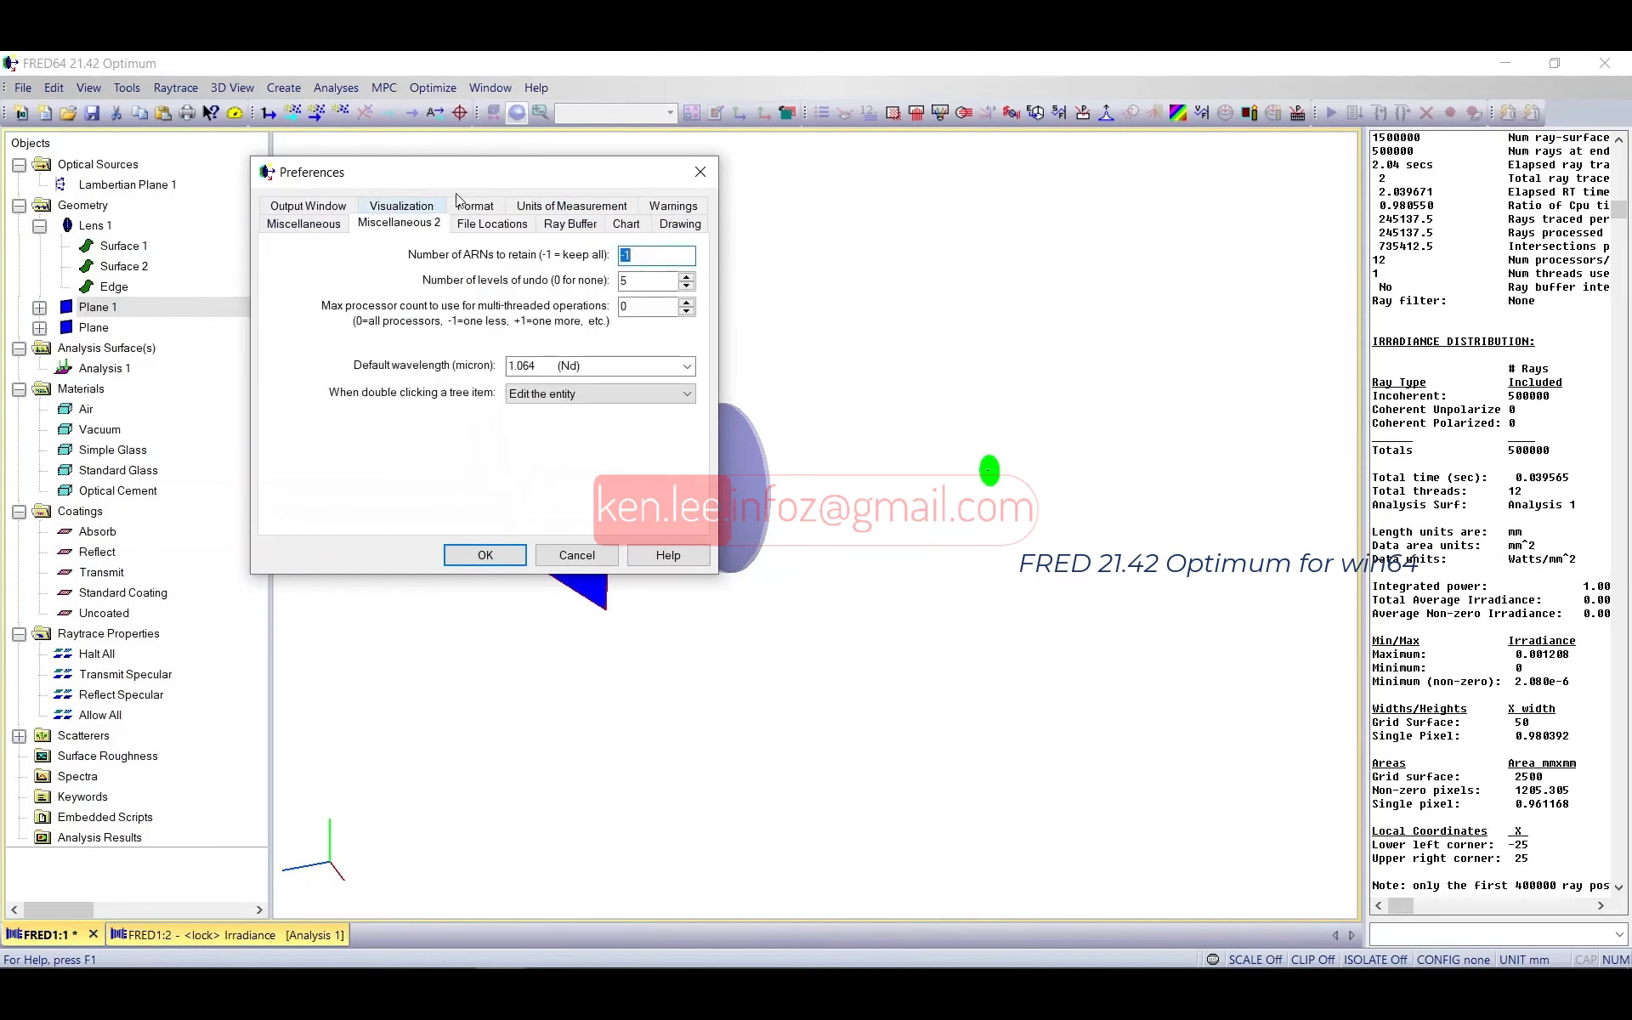
pyautogui.click(490, 226)
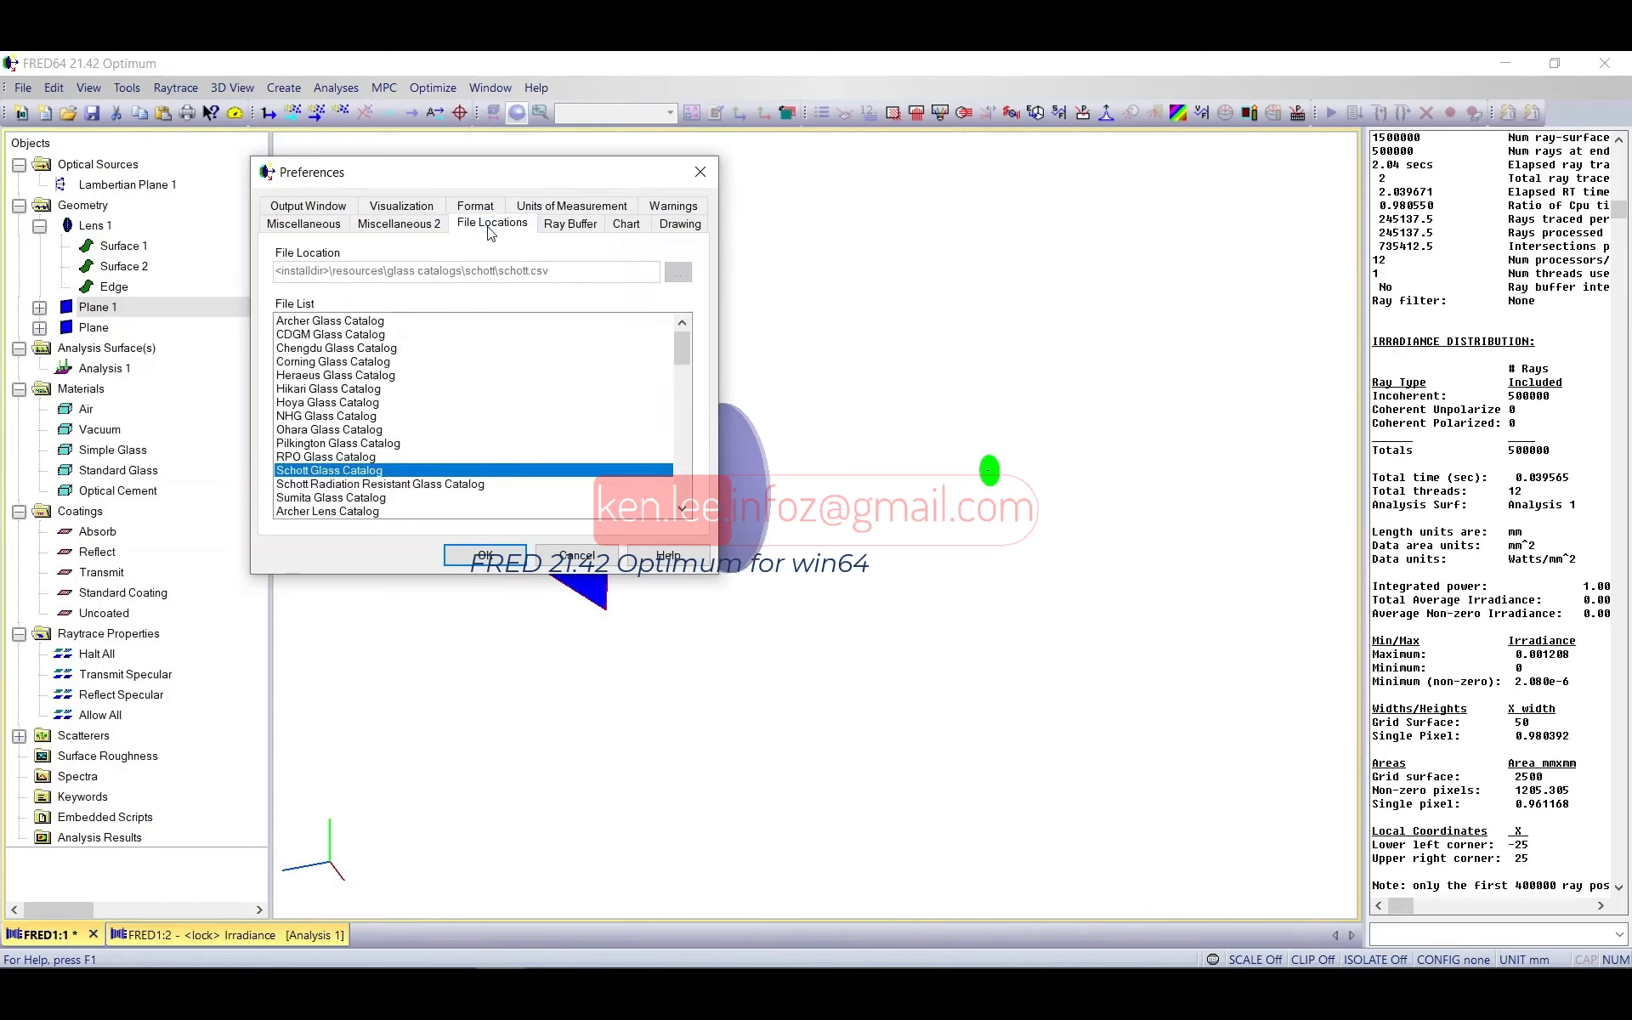
pyautogui.click(627, 225)
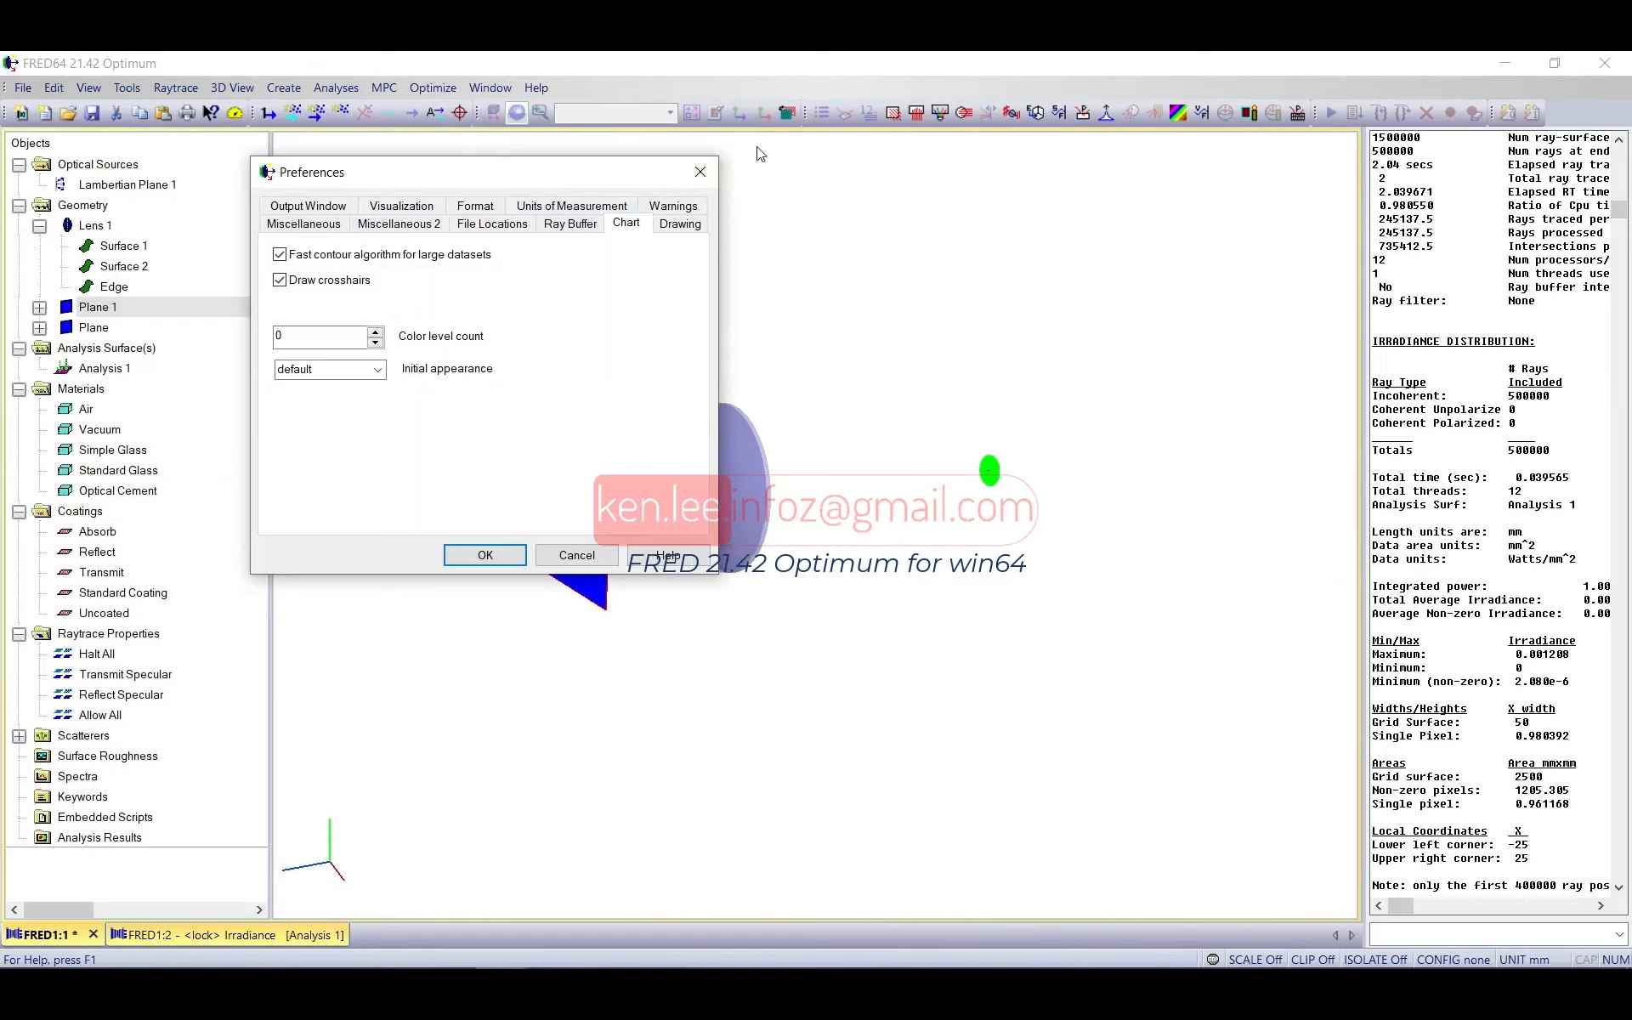
pyautogui.click(701, 171)
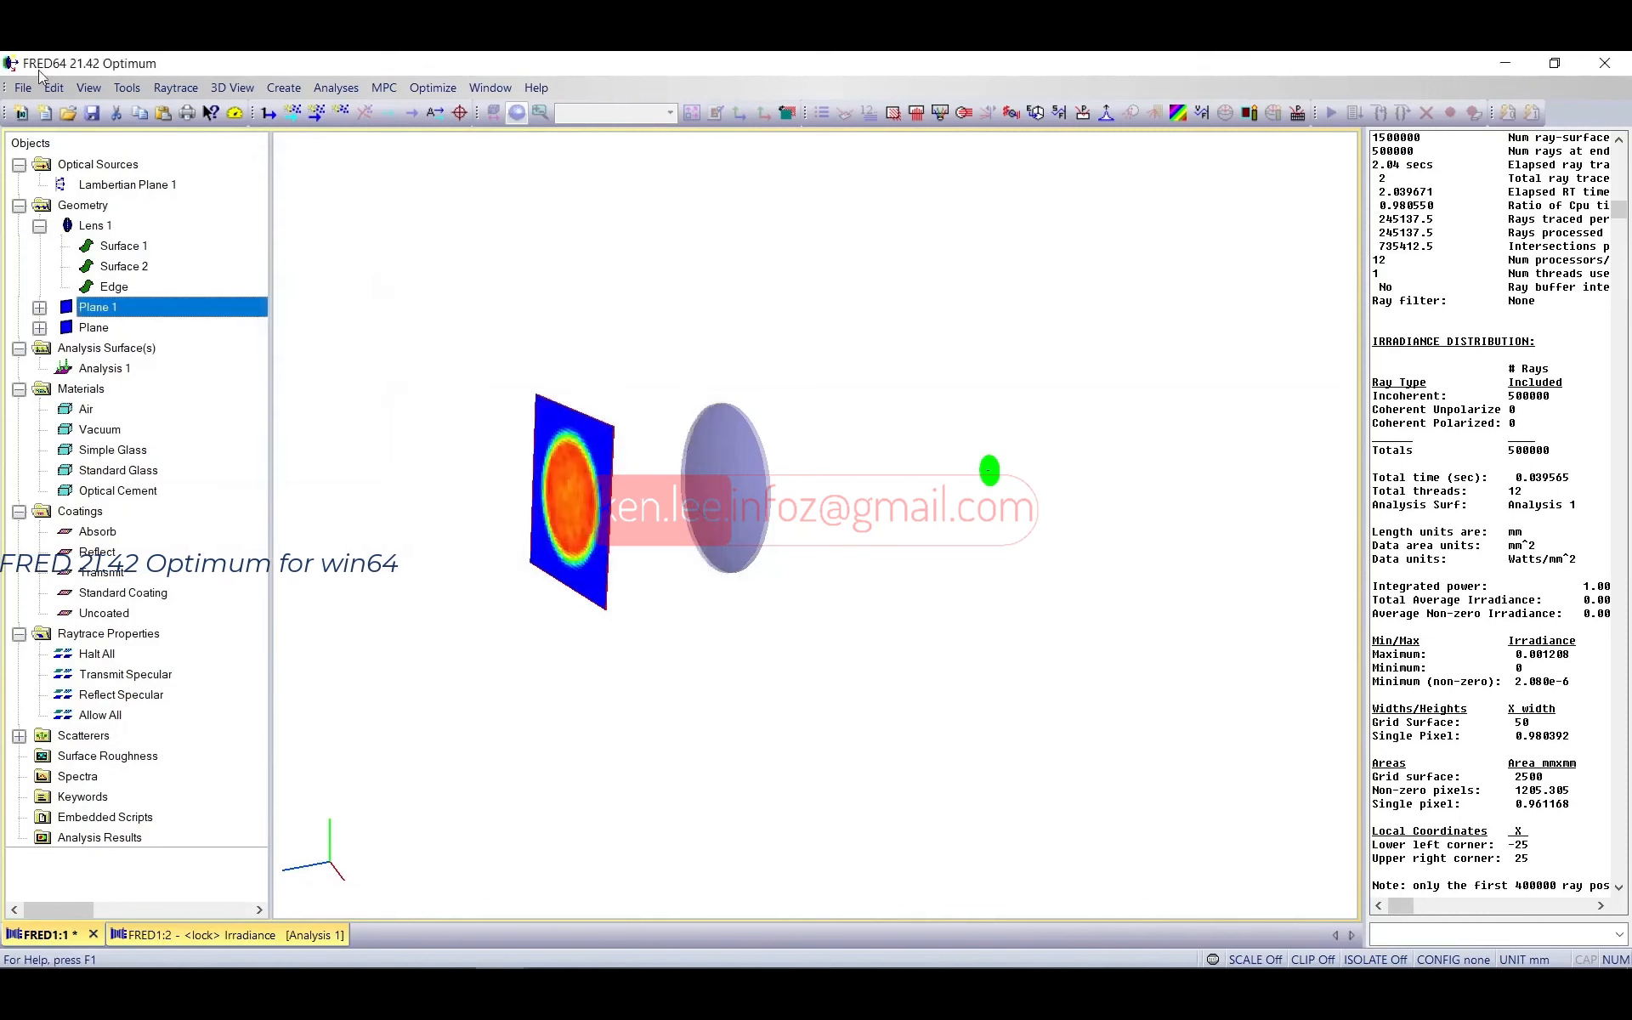
# Step: Review the Advanced Raytrace method, start/stop surface and drawing options, and close the dialog without tracing
pyautogui.click(128, 89)
pyautogui.click(176, 88)
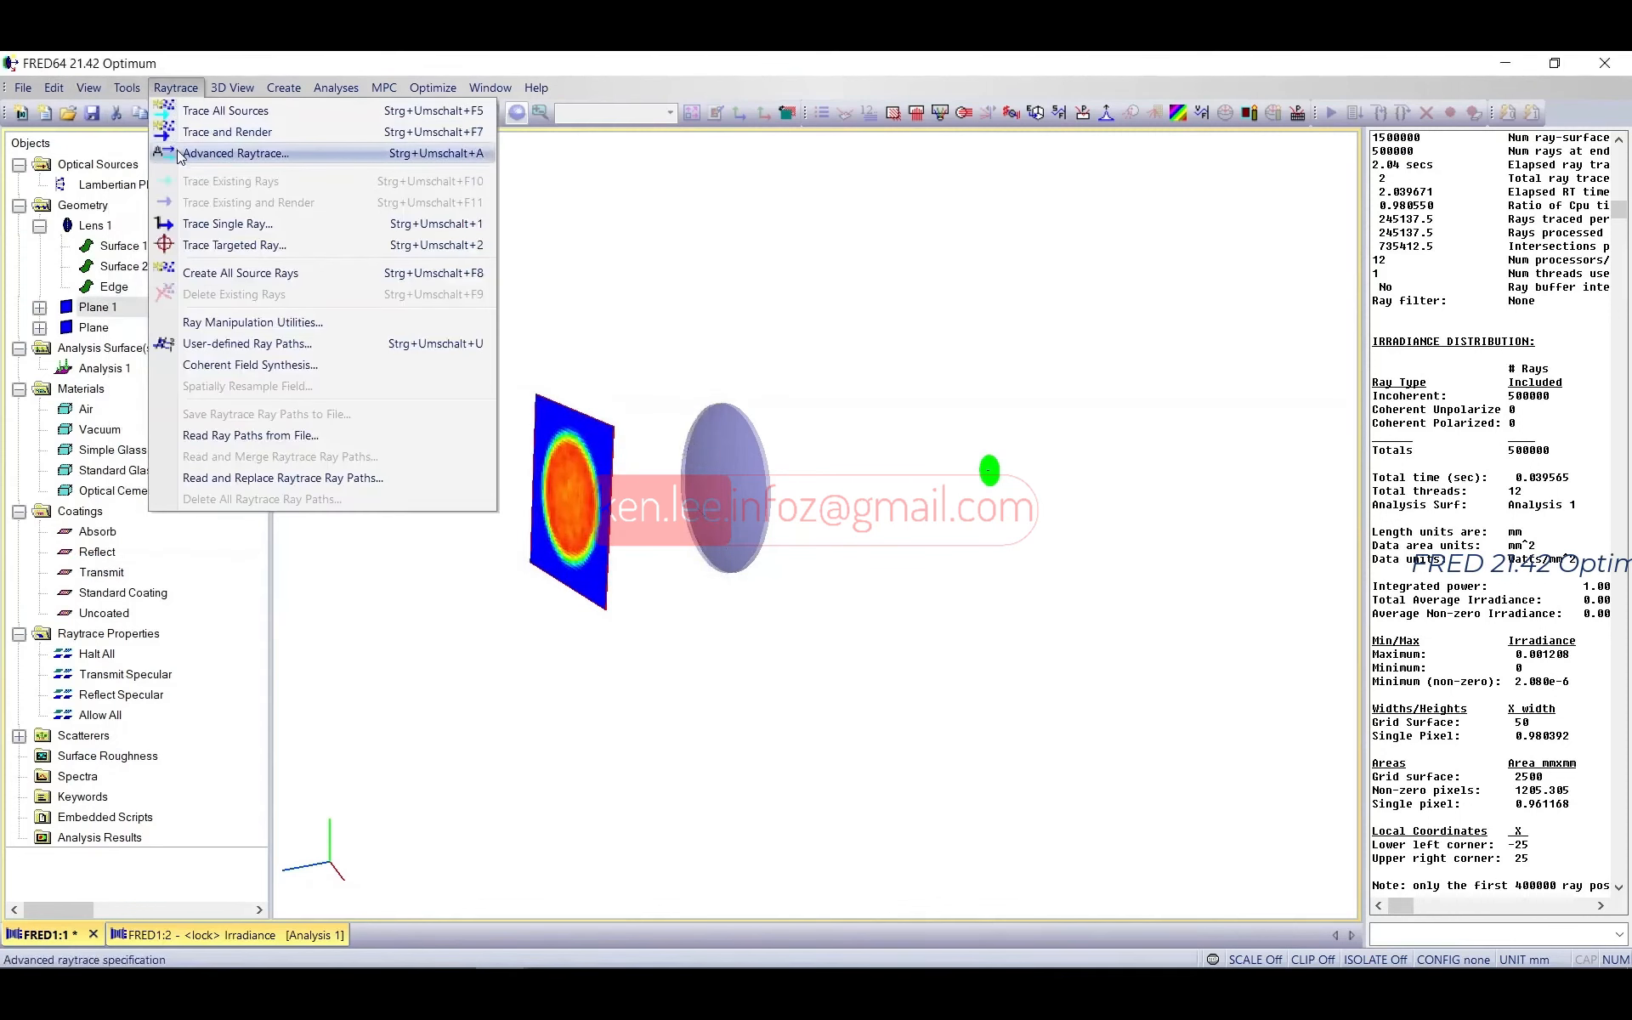
pyautogui.click(229, 158)
pyautogui.moveTo(472, 176); pyautogui.dragTo(751, 167)
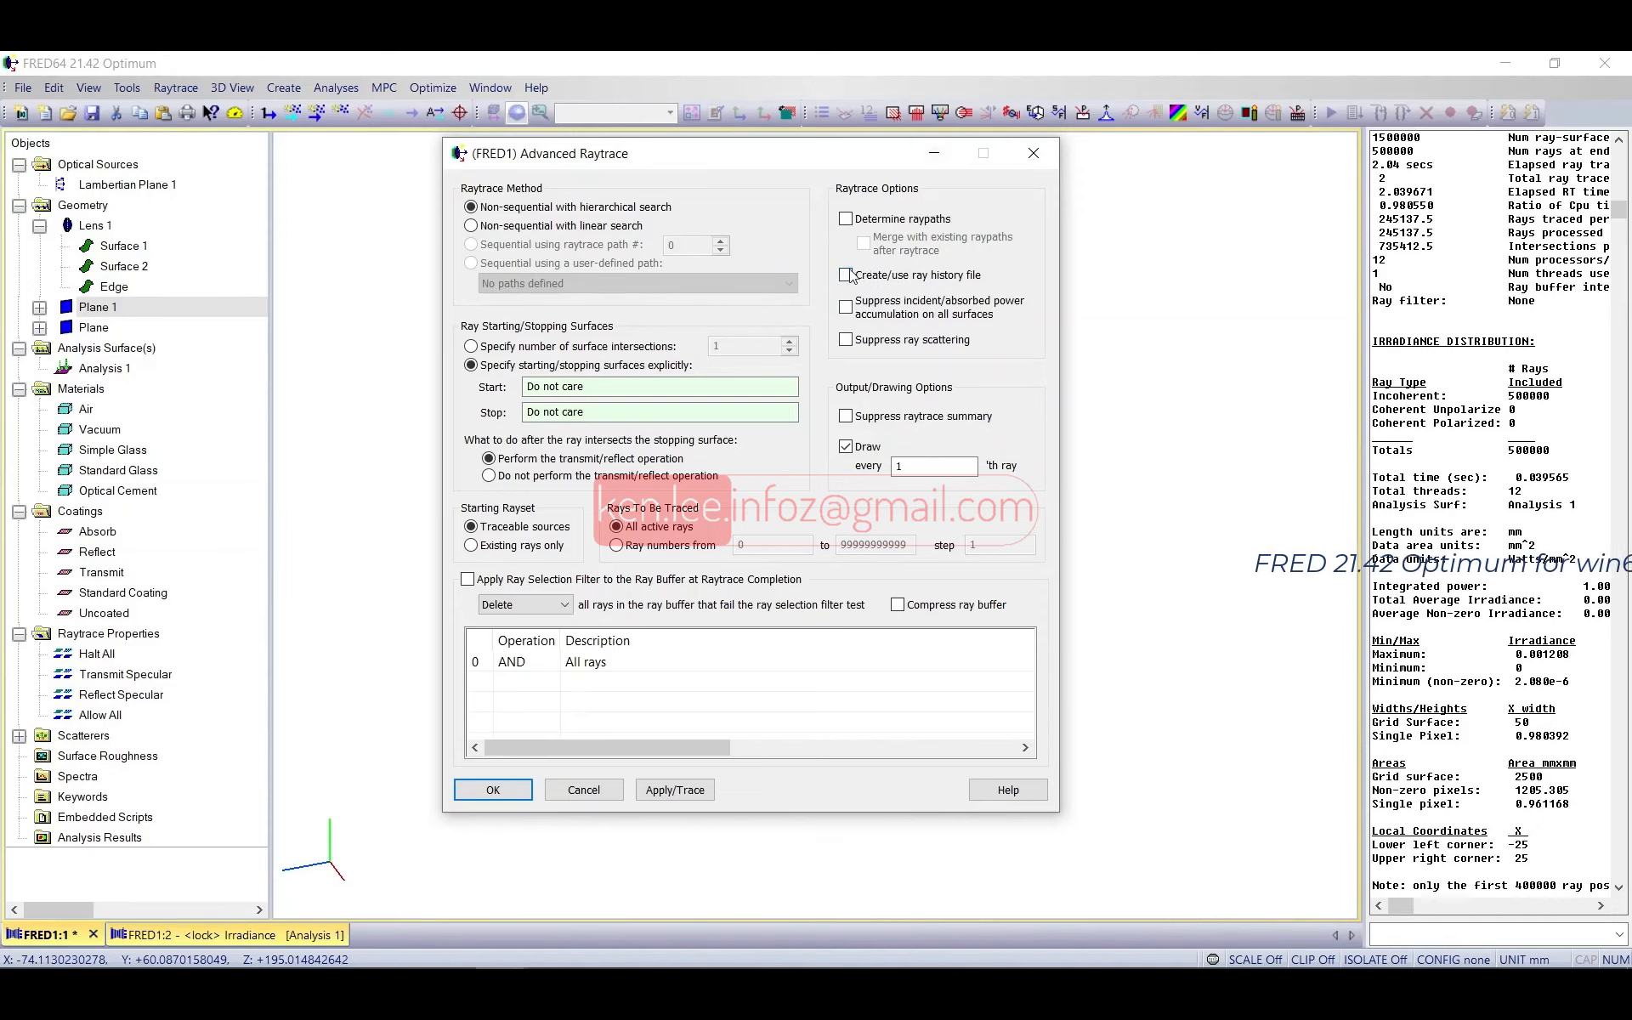
pyautogui.moveTo(680, 153); pyautogui.dragTo(371, 141)
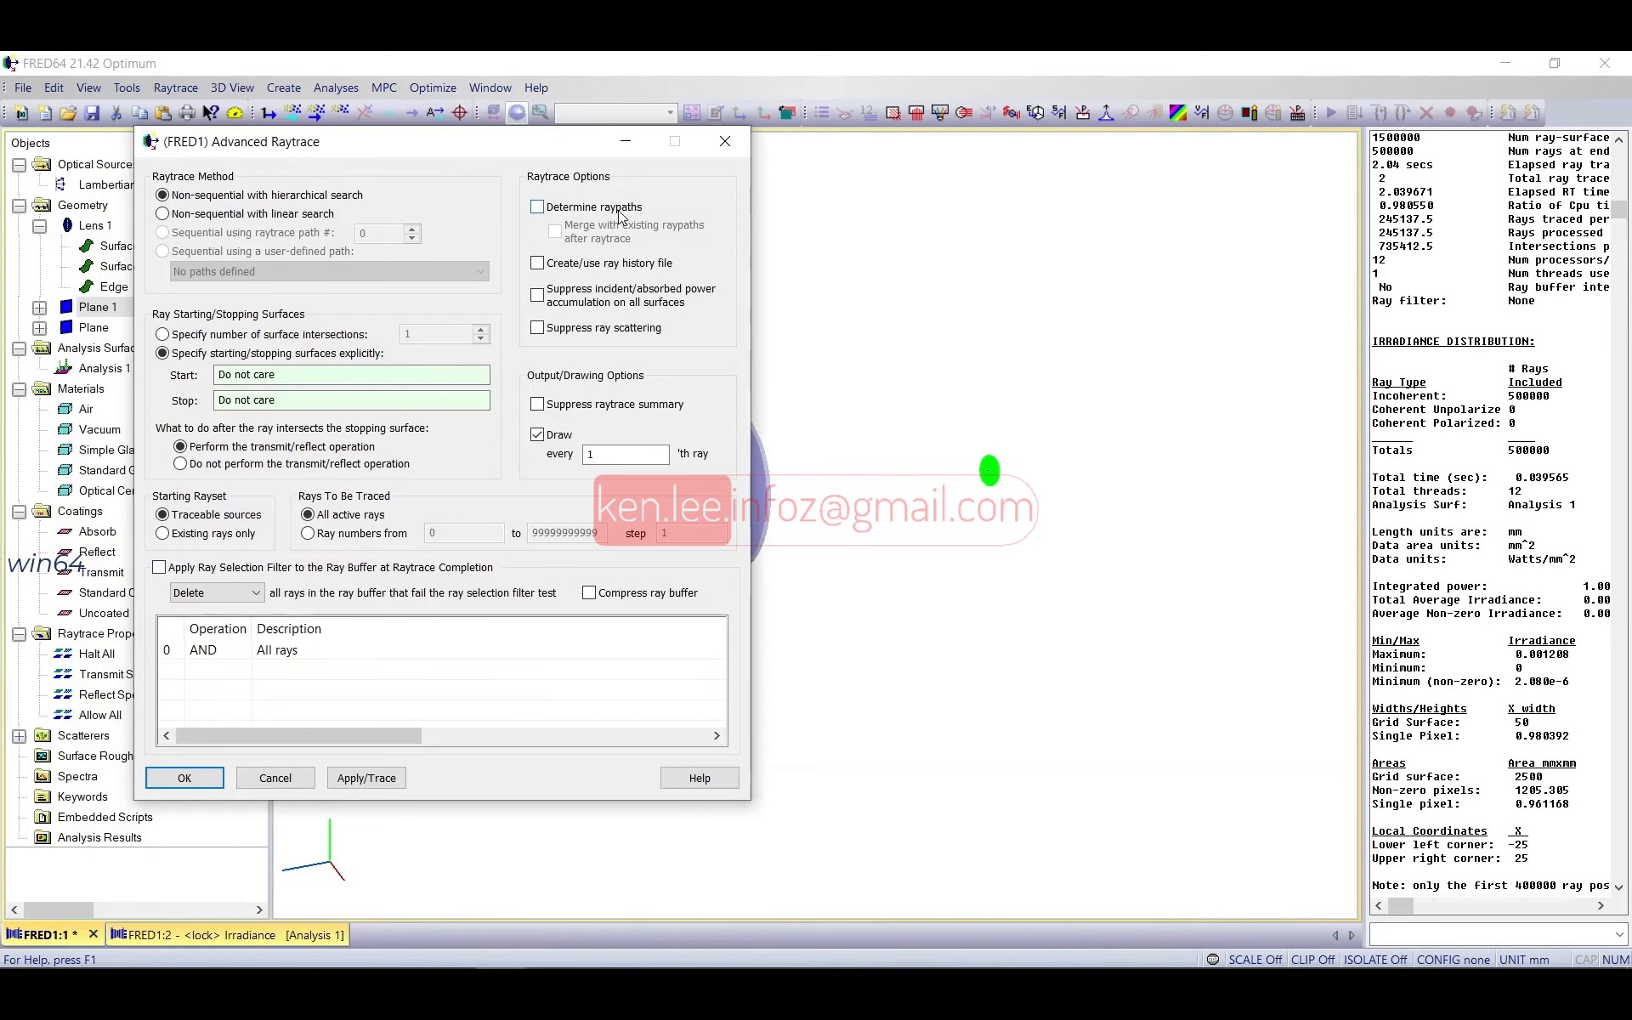
pyautogui.click(725, 141)
# Step: View the 3D model from the +X Left +Z Up direction
pyautogui.click(233, 88)
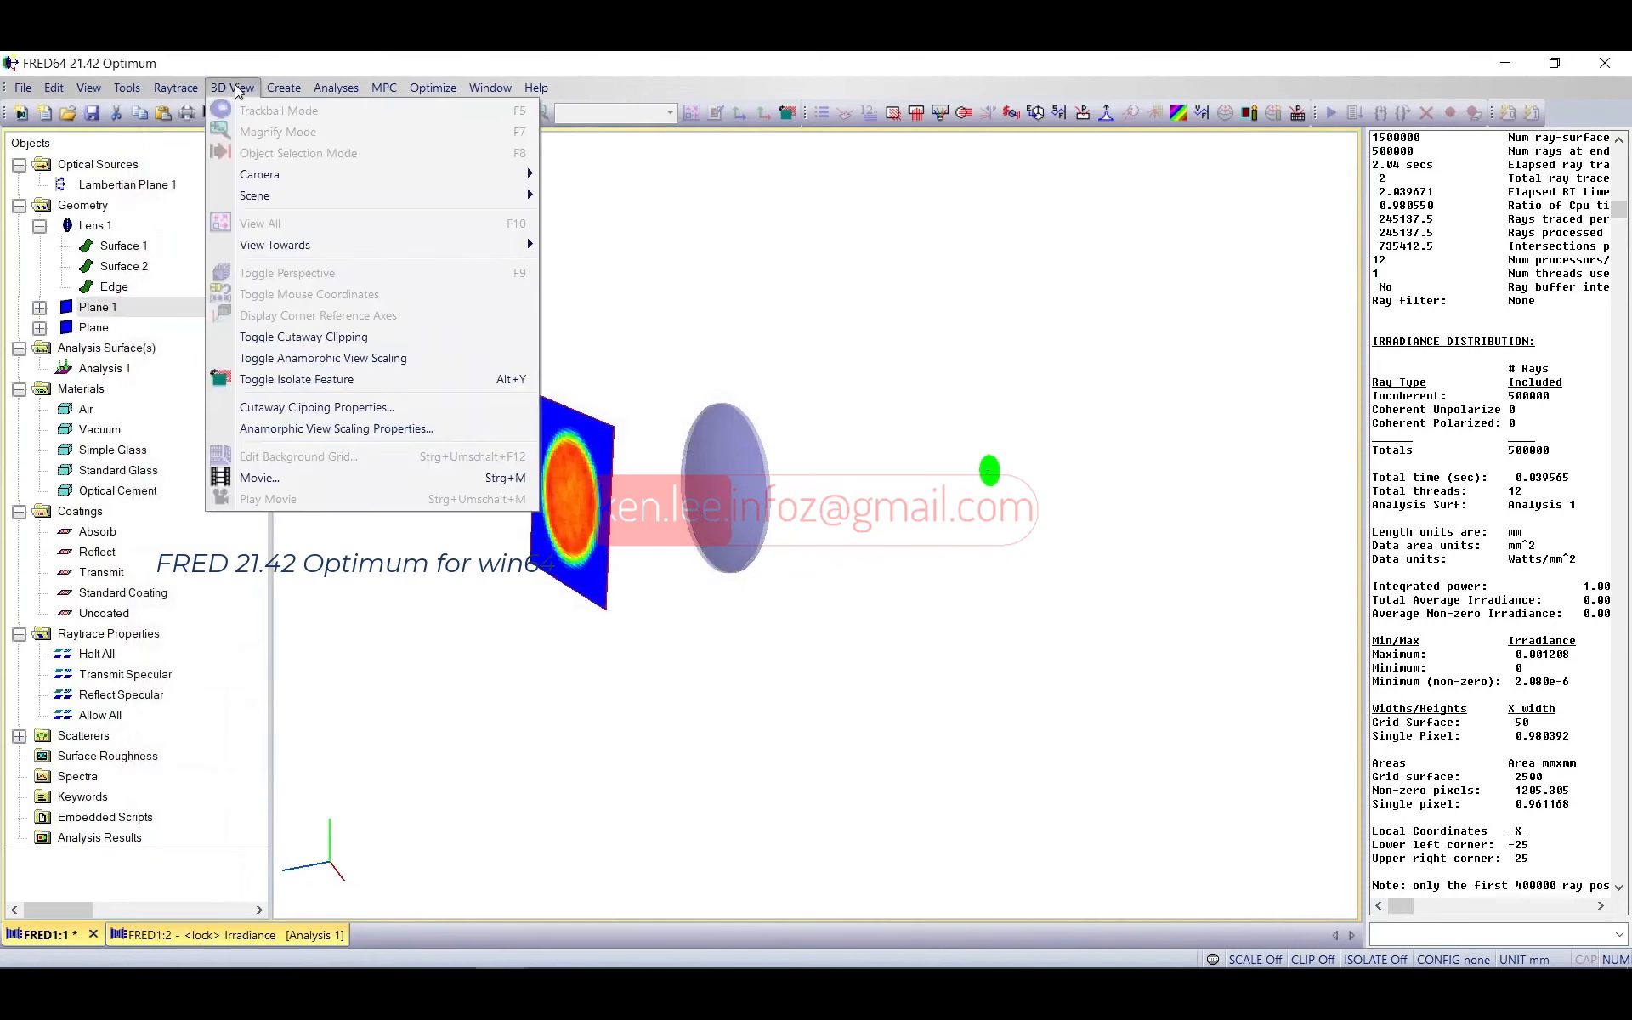
pyautogui.moveTo(421, 204)
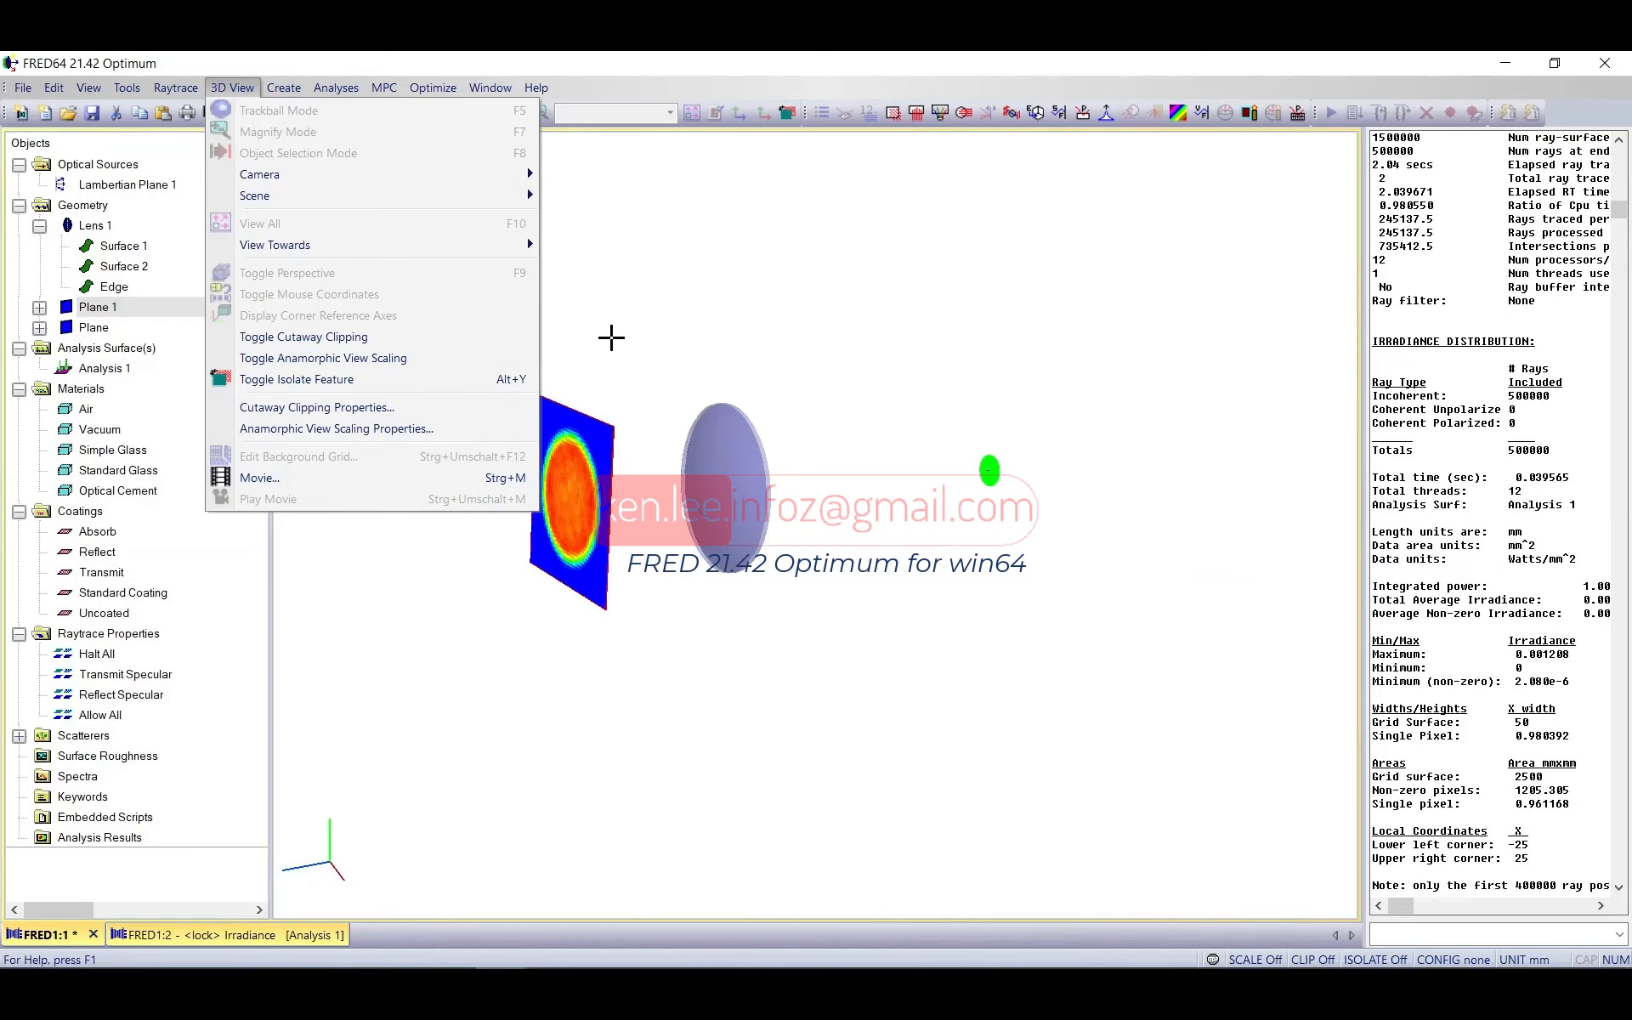
pyautogui.click(823, 335)
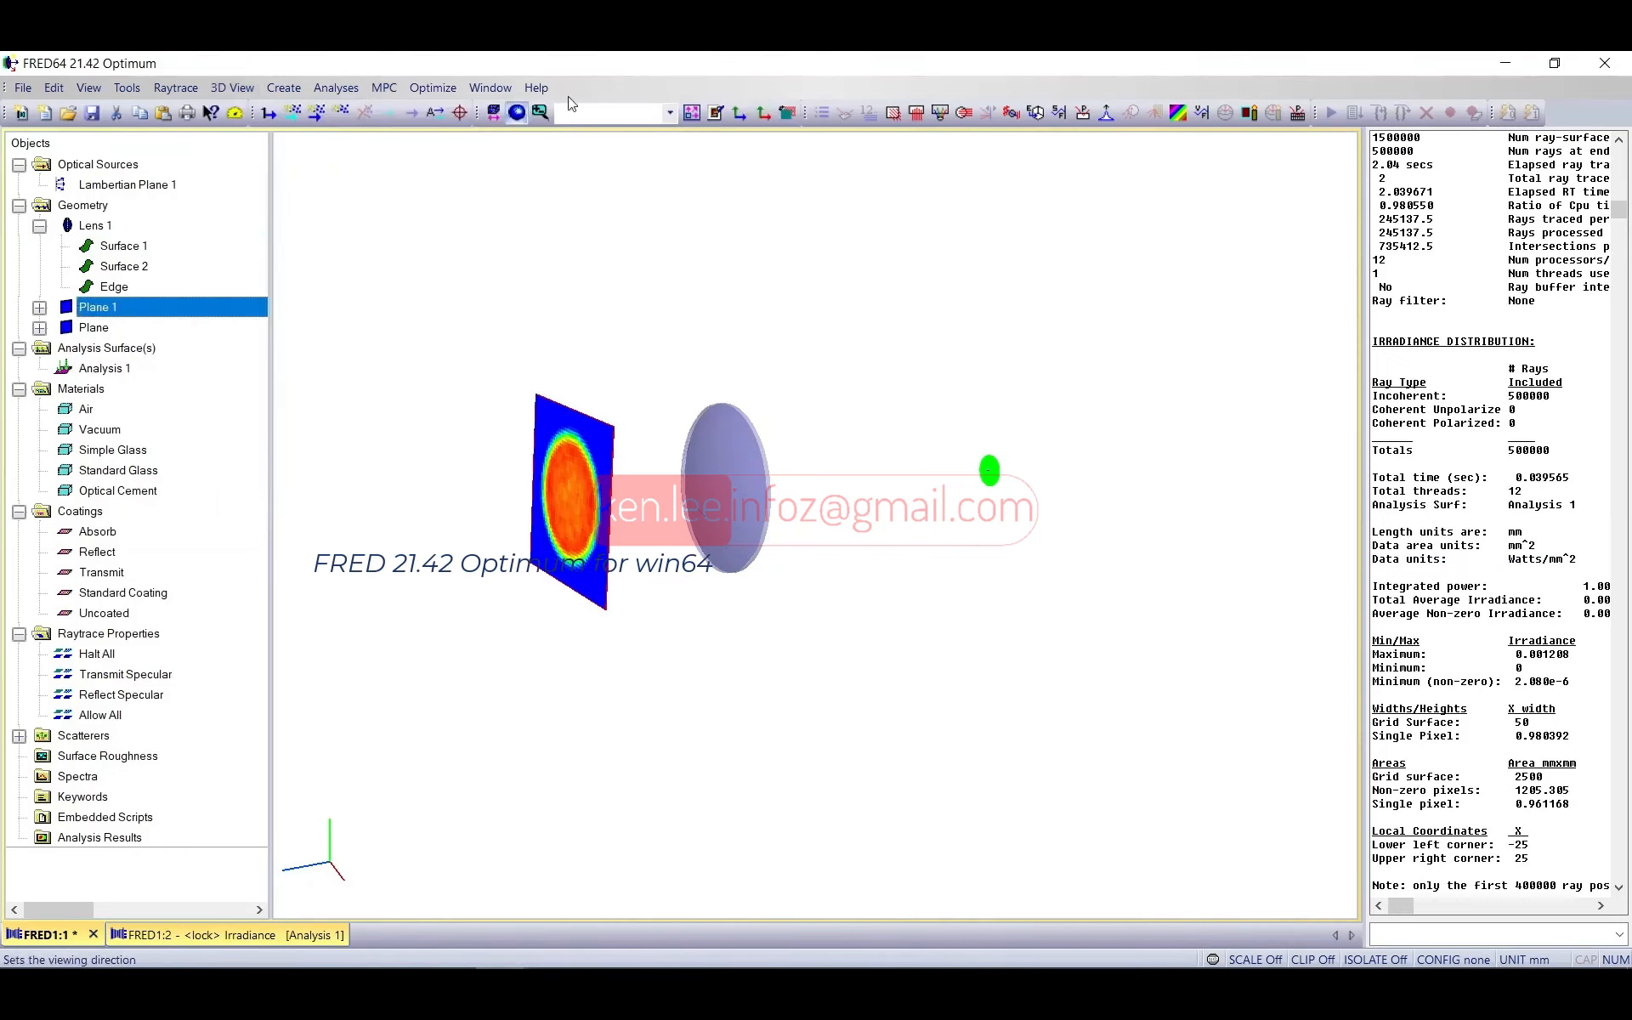
pyautogui.click(675, 115)
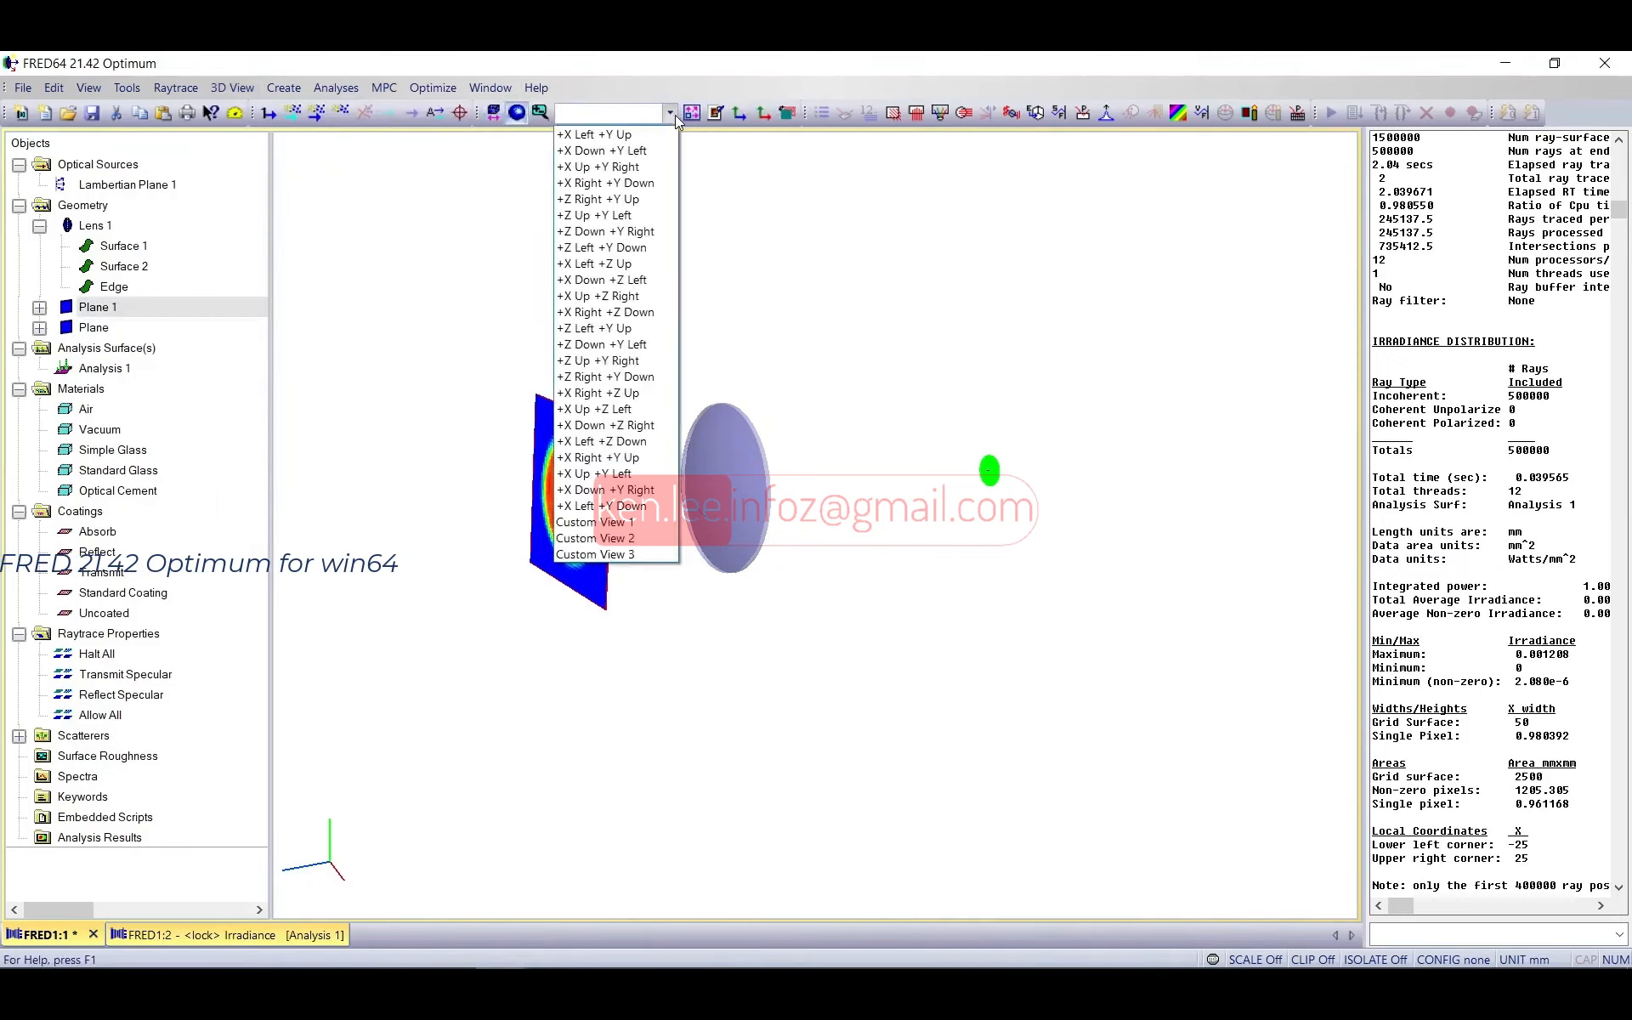
pyautogui.click(621, 266)
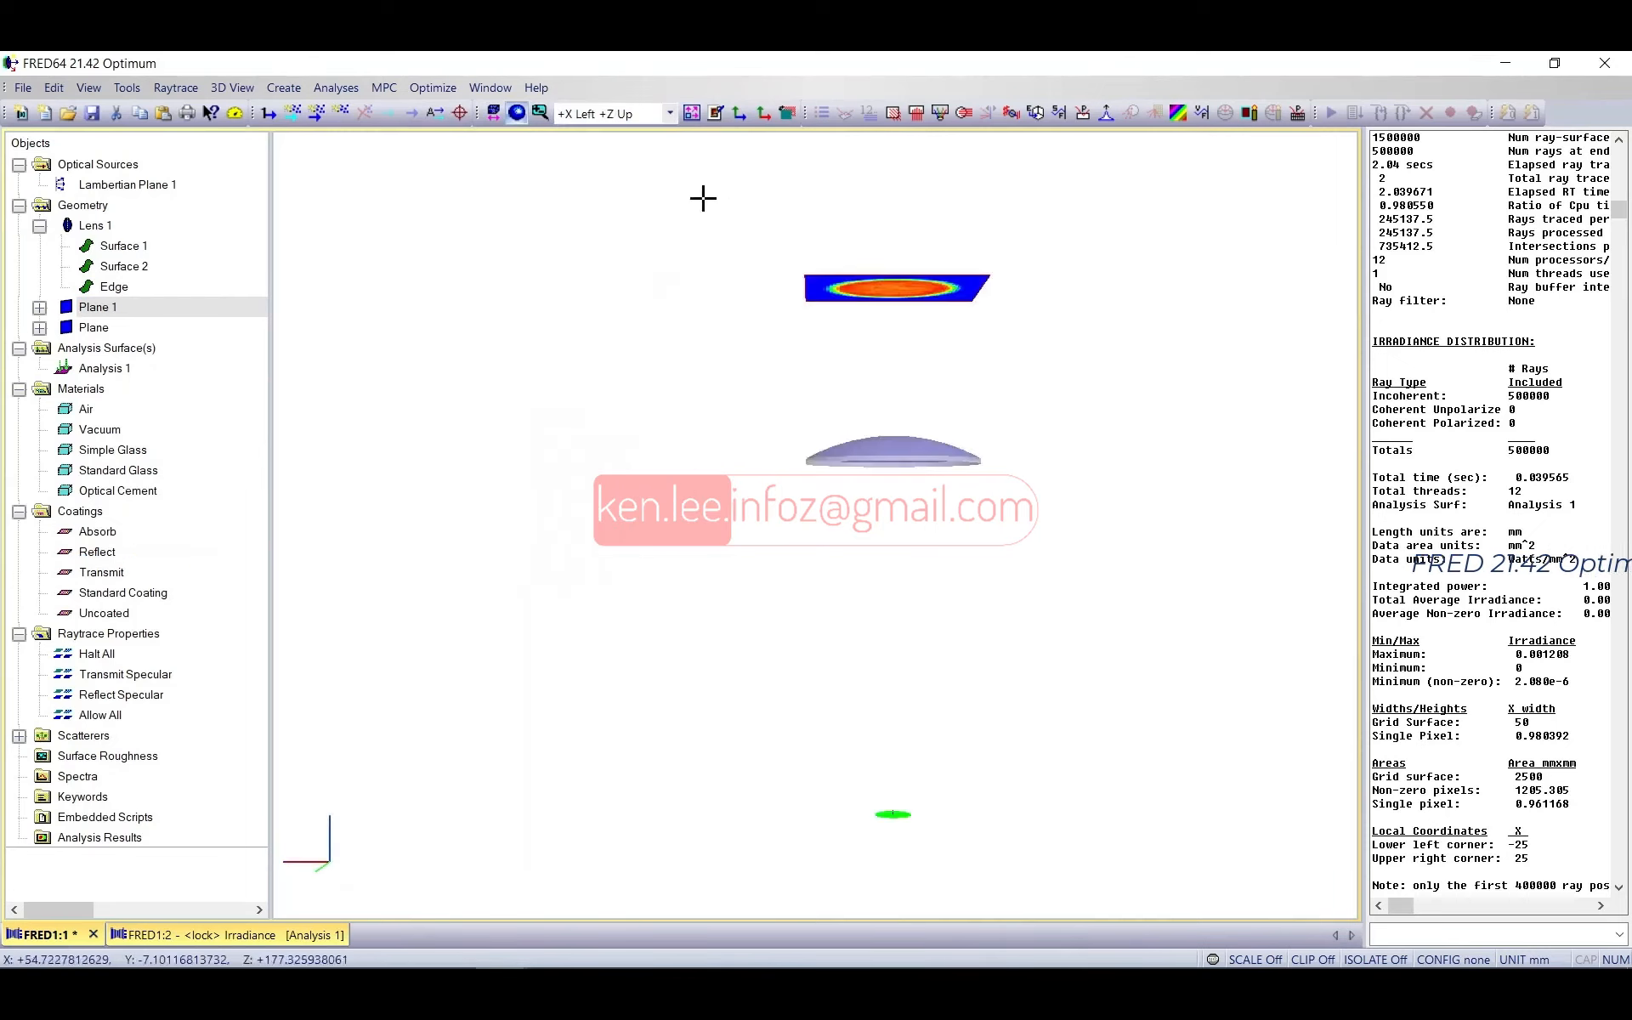
pyautogui.click(667, 114)
pyautogui.click(673, 111)
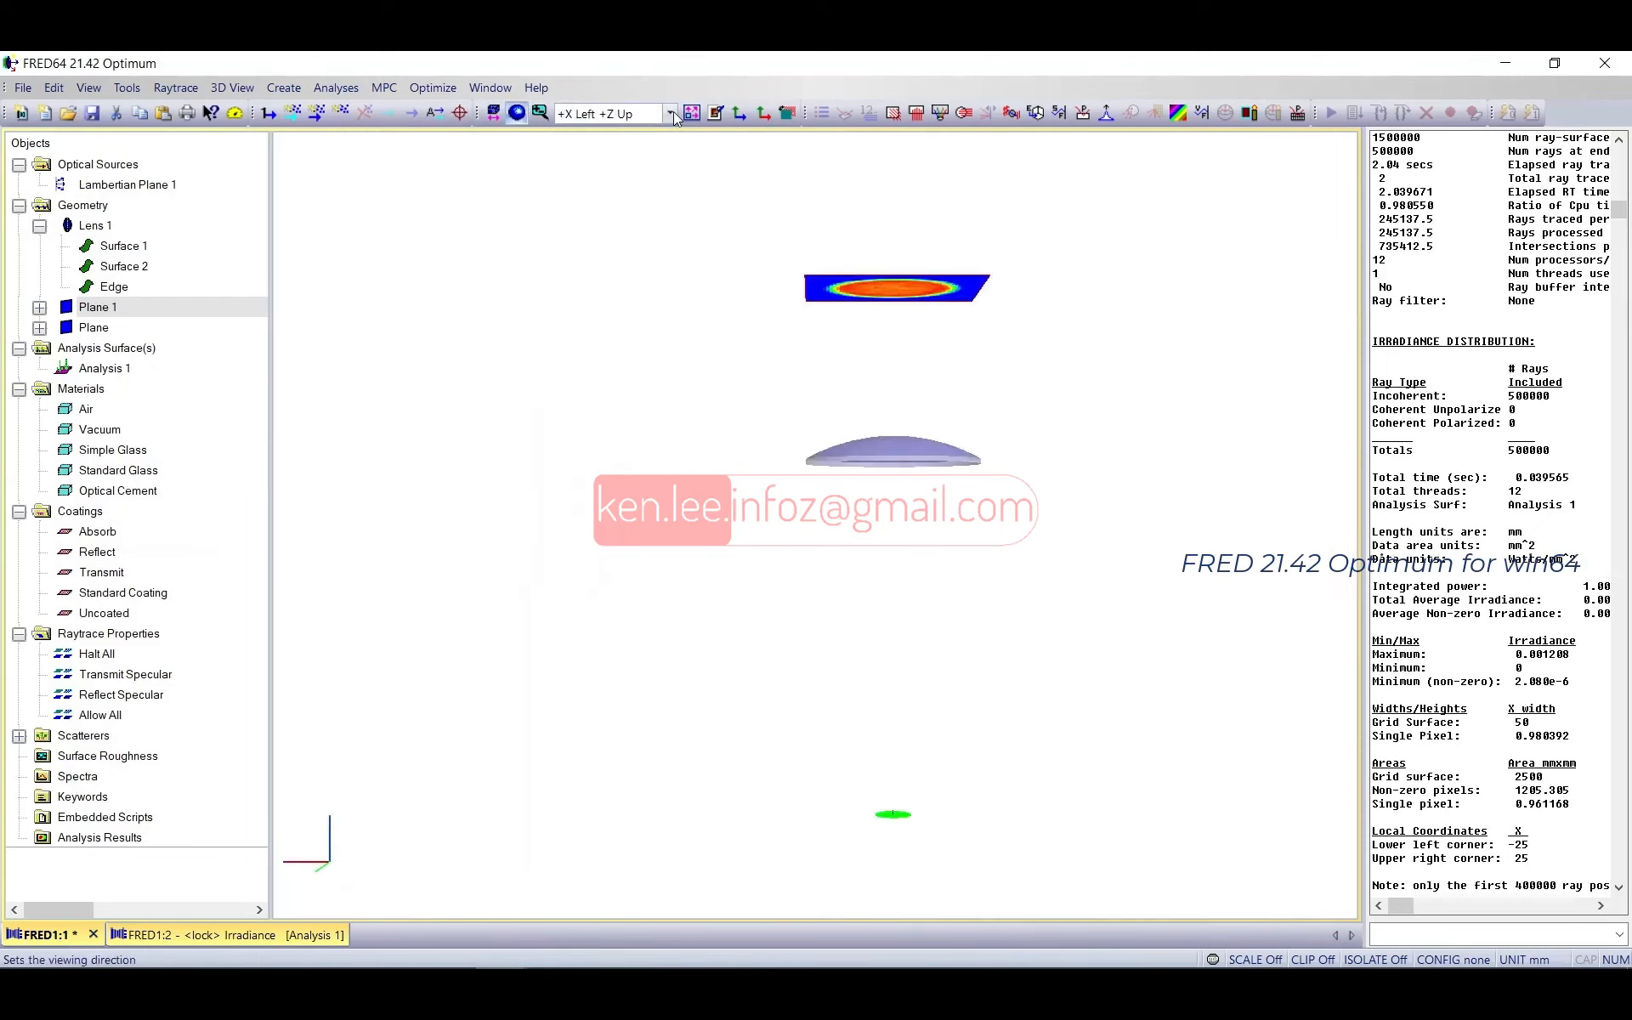
# Step: Orient the 3D view to +Z Right +Y Up and trace and render all sources
pyautogui.click(737, 112)
pyautogui.click(763, 114)
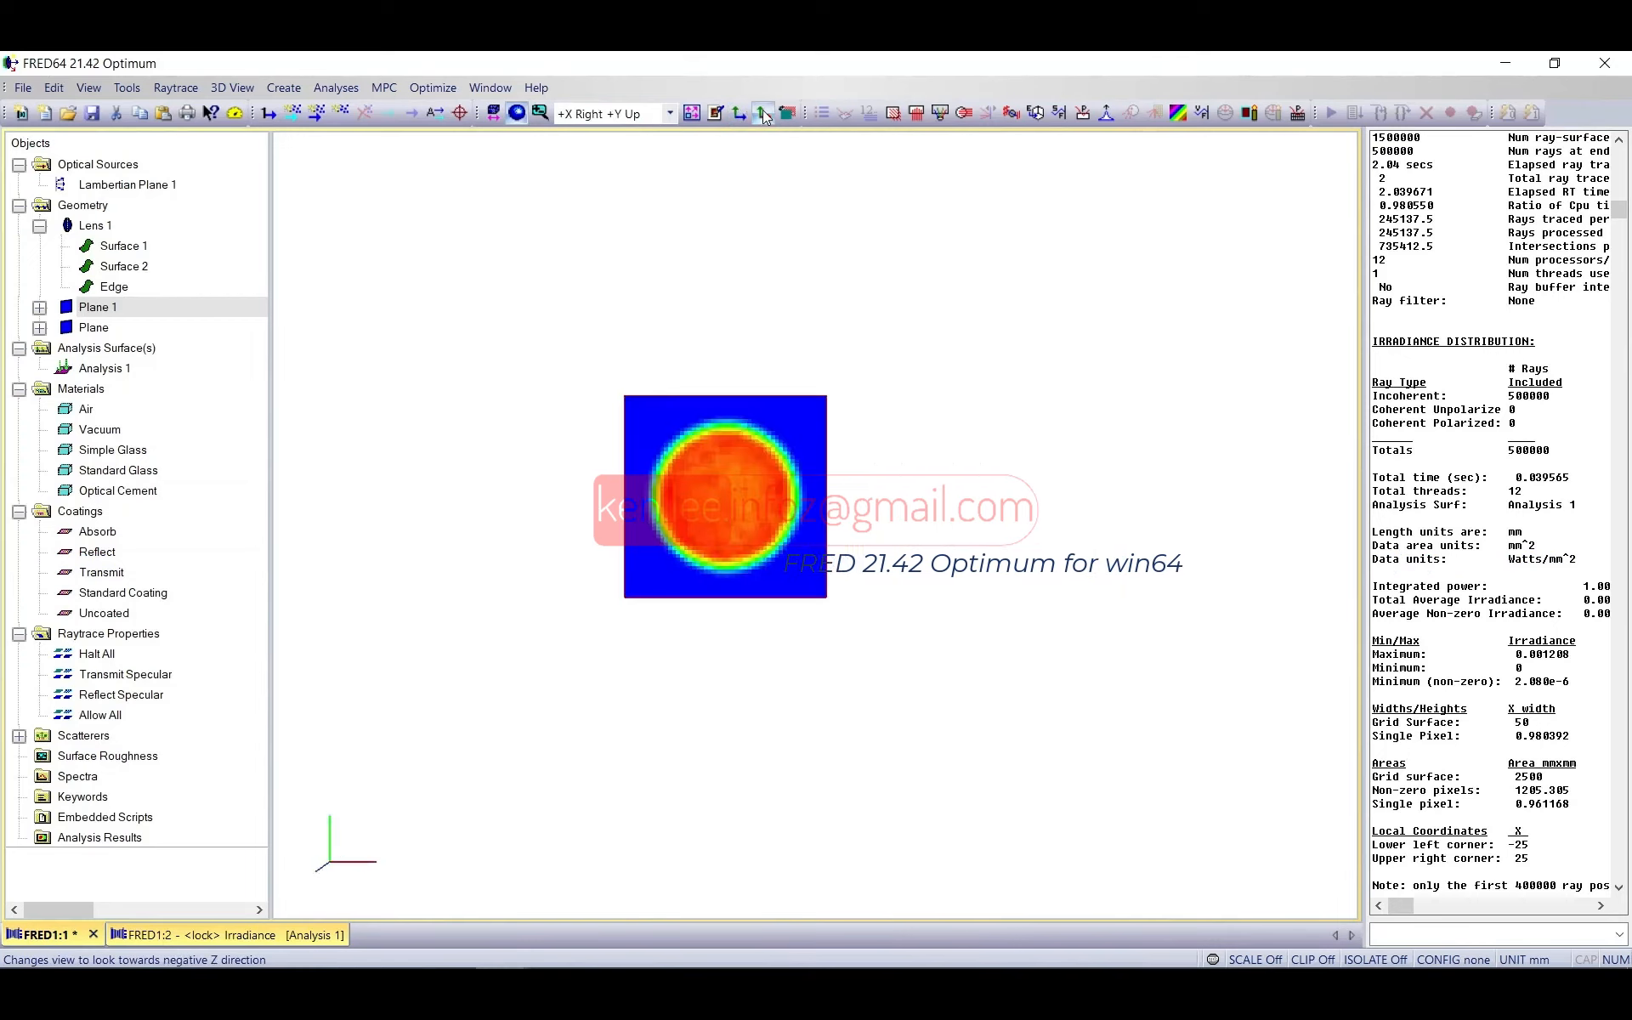
pyautogui.click(739, 112)
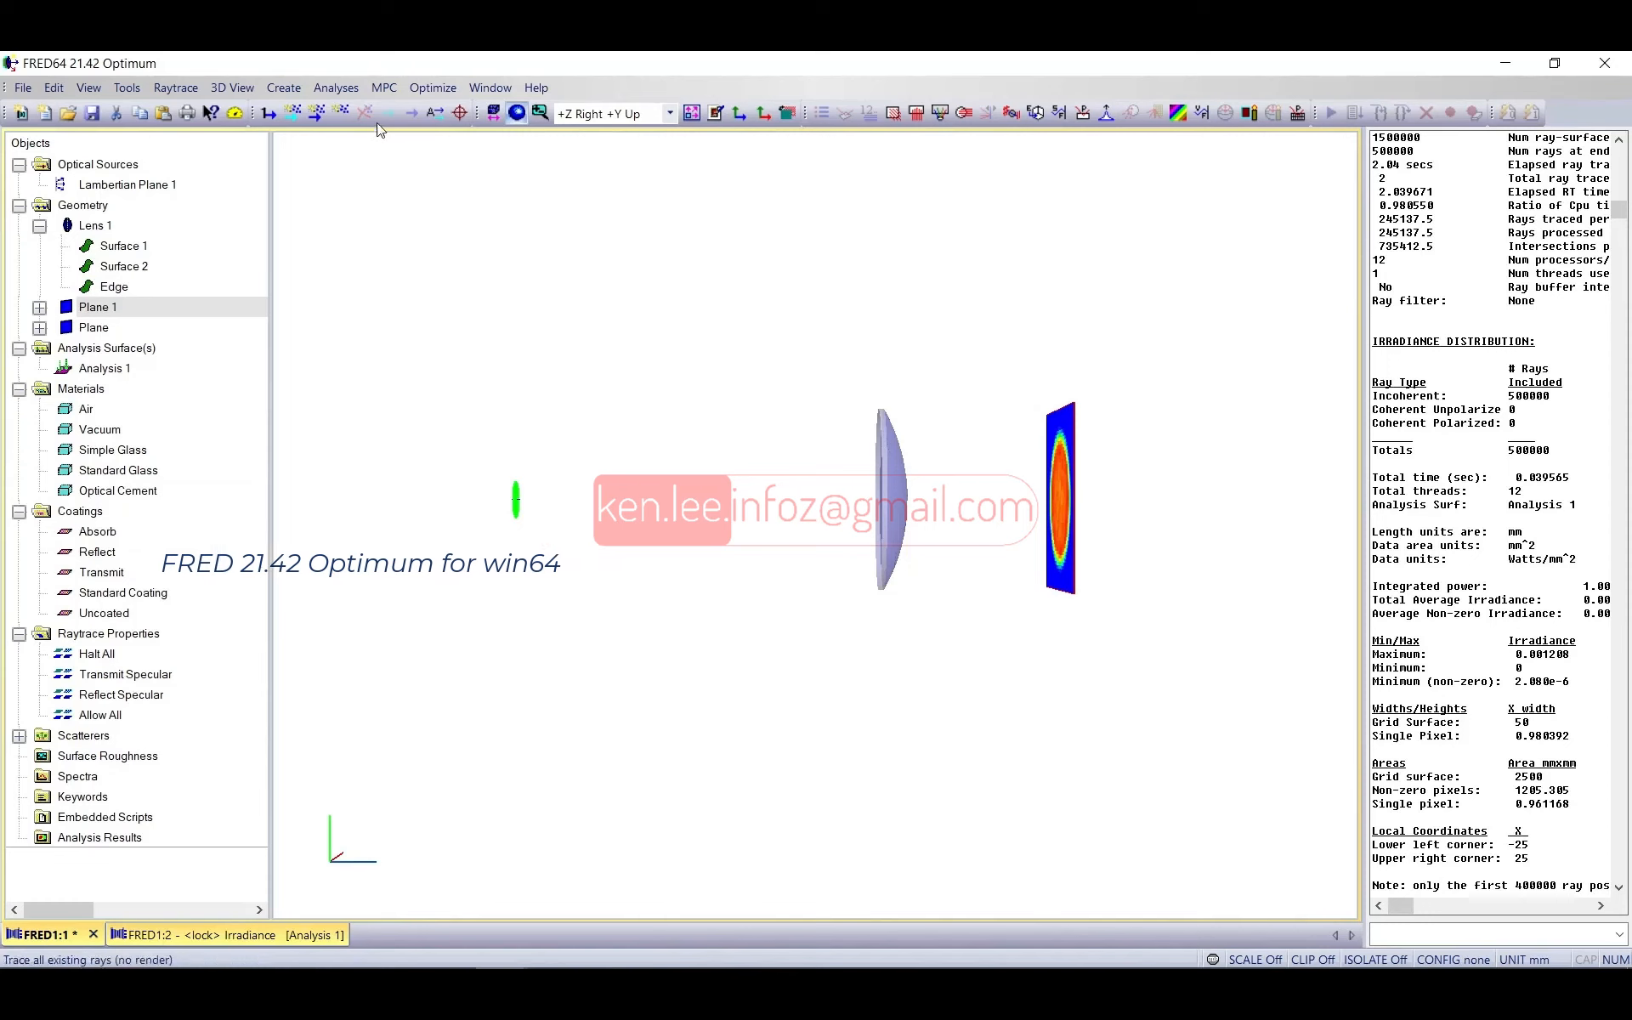
pyautogui.click(318, 114)
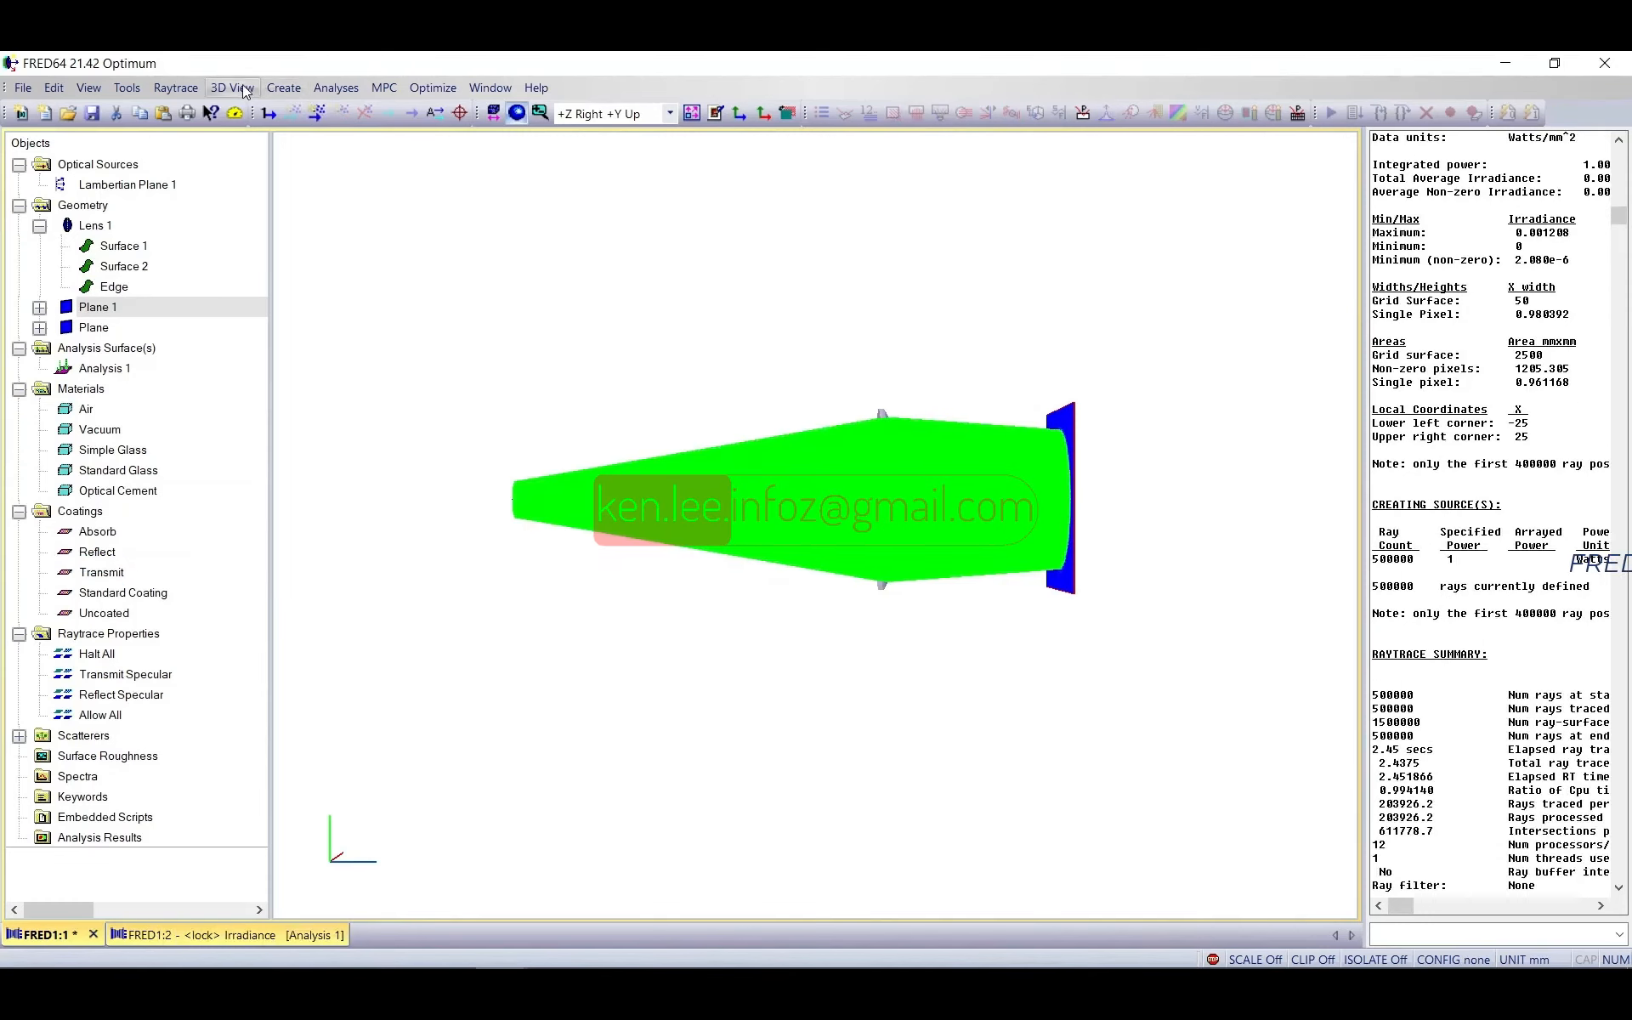
# Step: Create a new subassembly with default settings under the Geometry folder
pyautogui.click(286, 88)
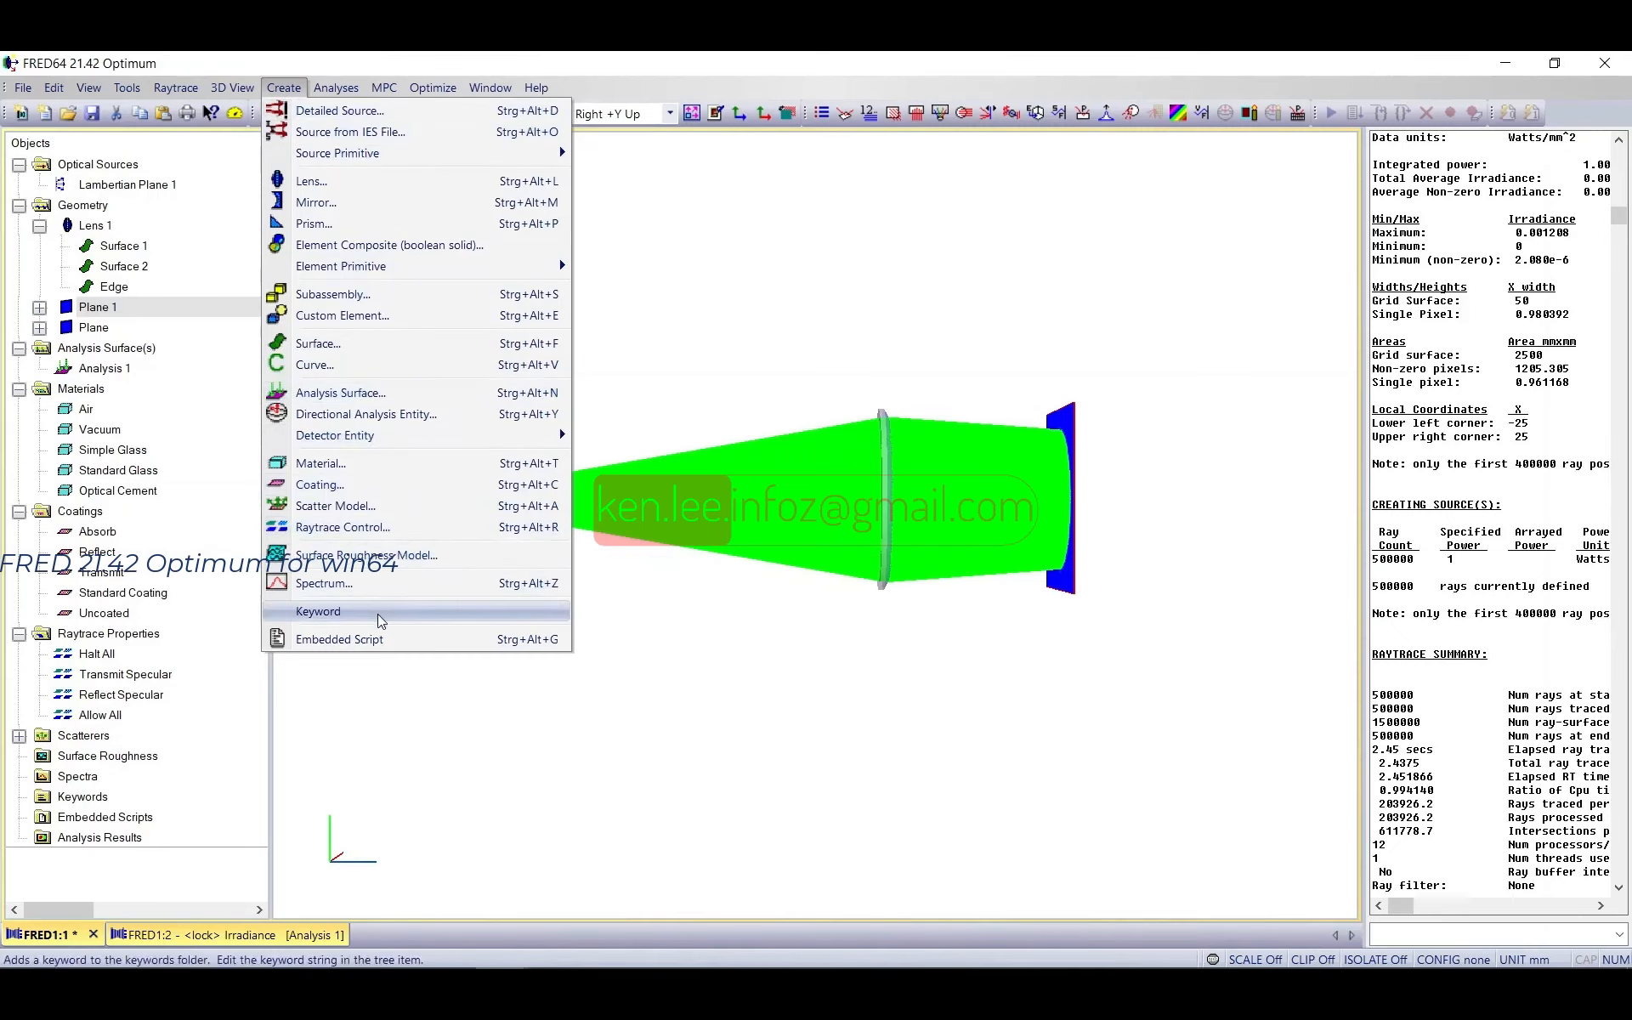
pyautogui.moveTo(395, 162)
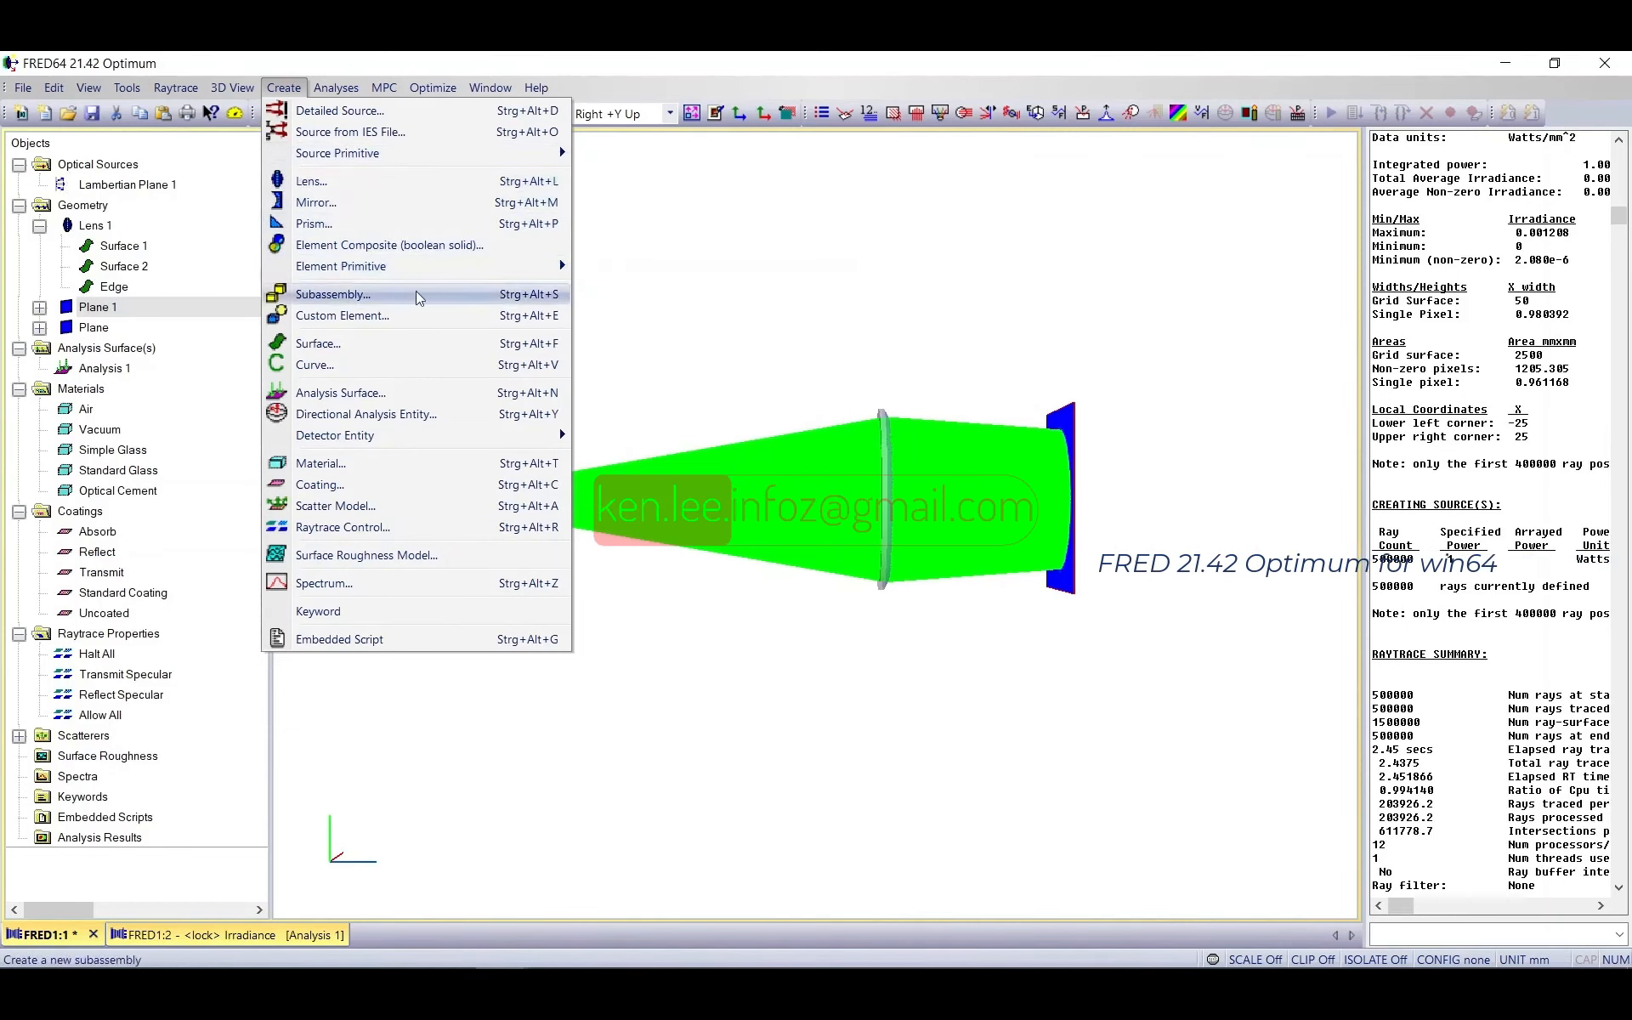
pyautogui.click(123, 296)
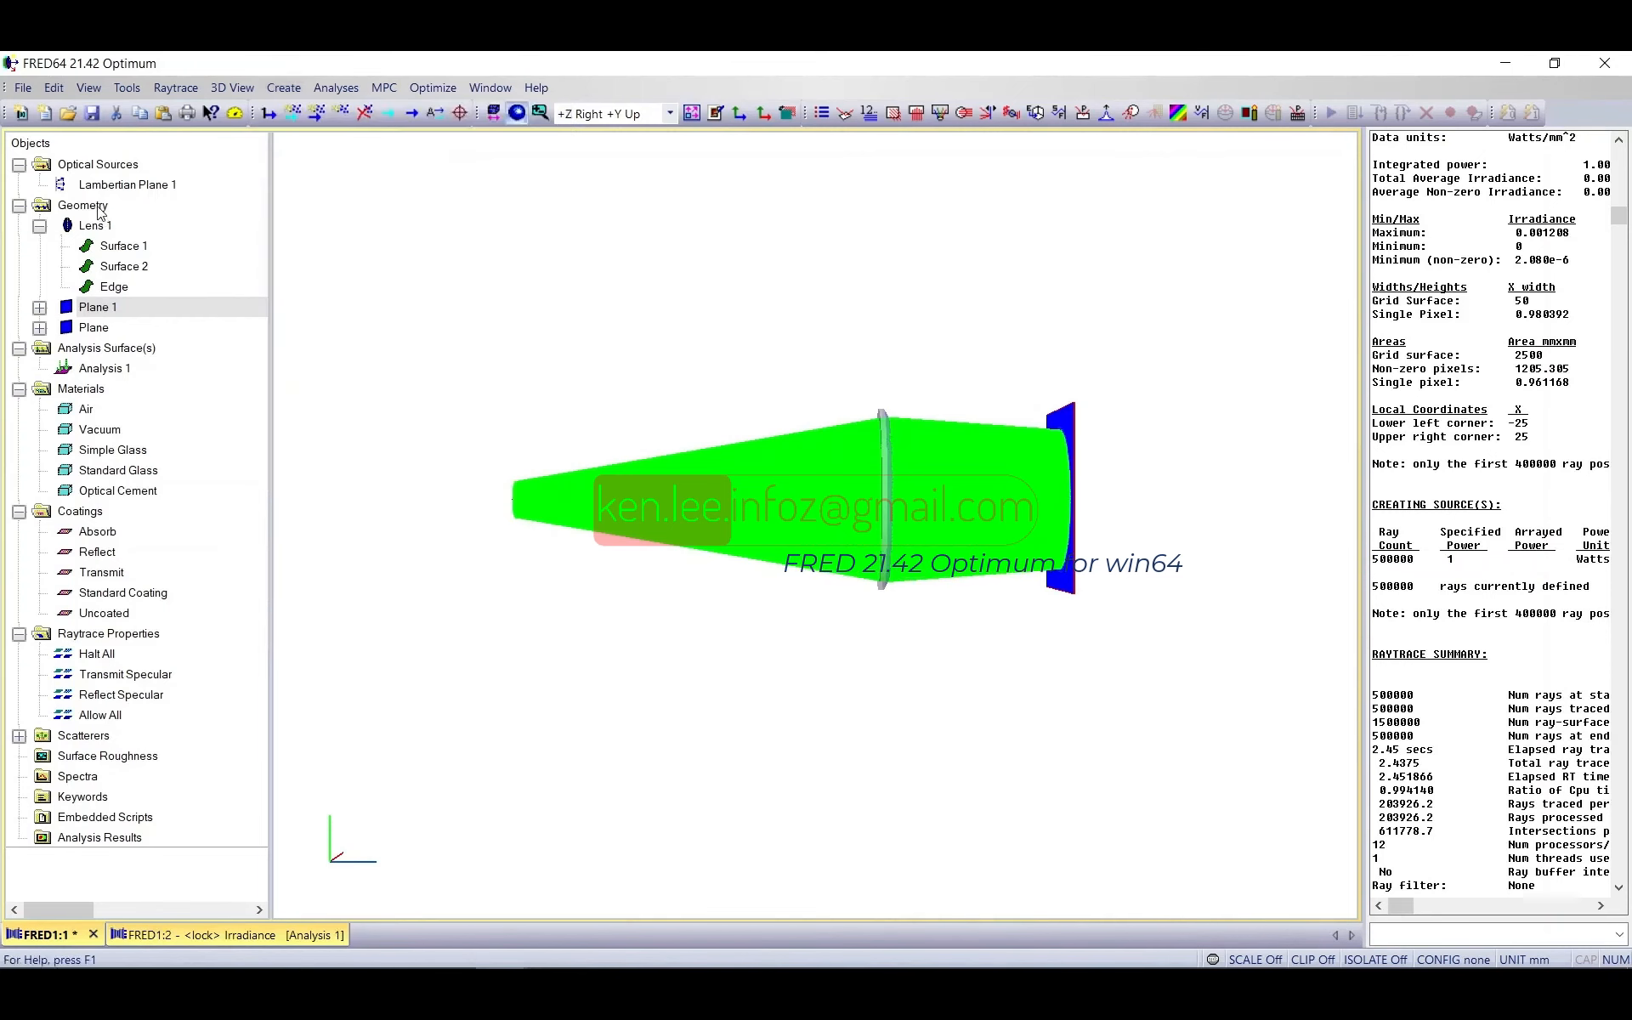
pyautogui.rightClick(94, 205)
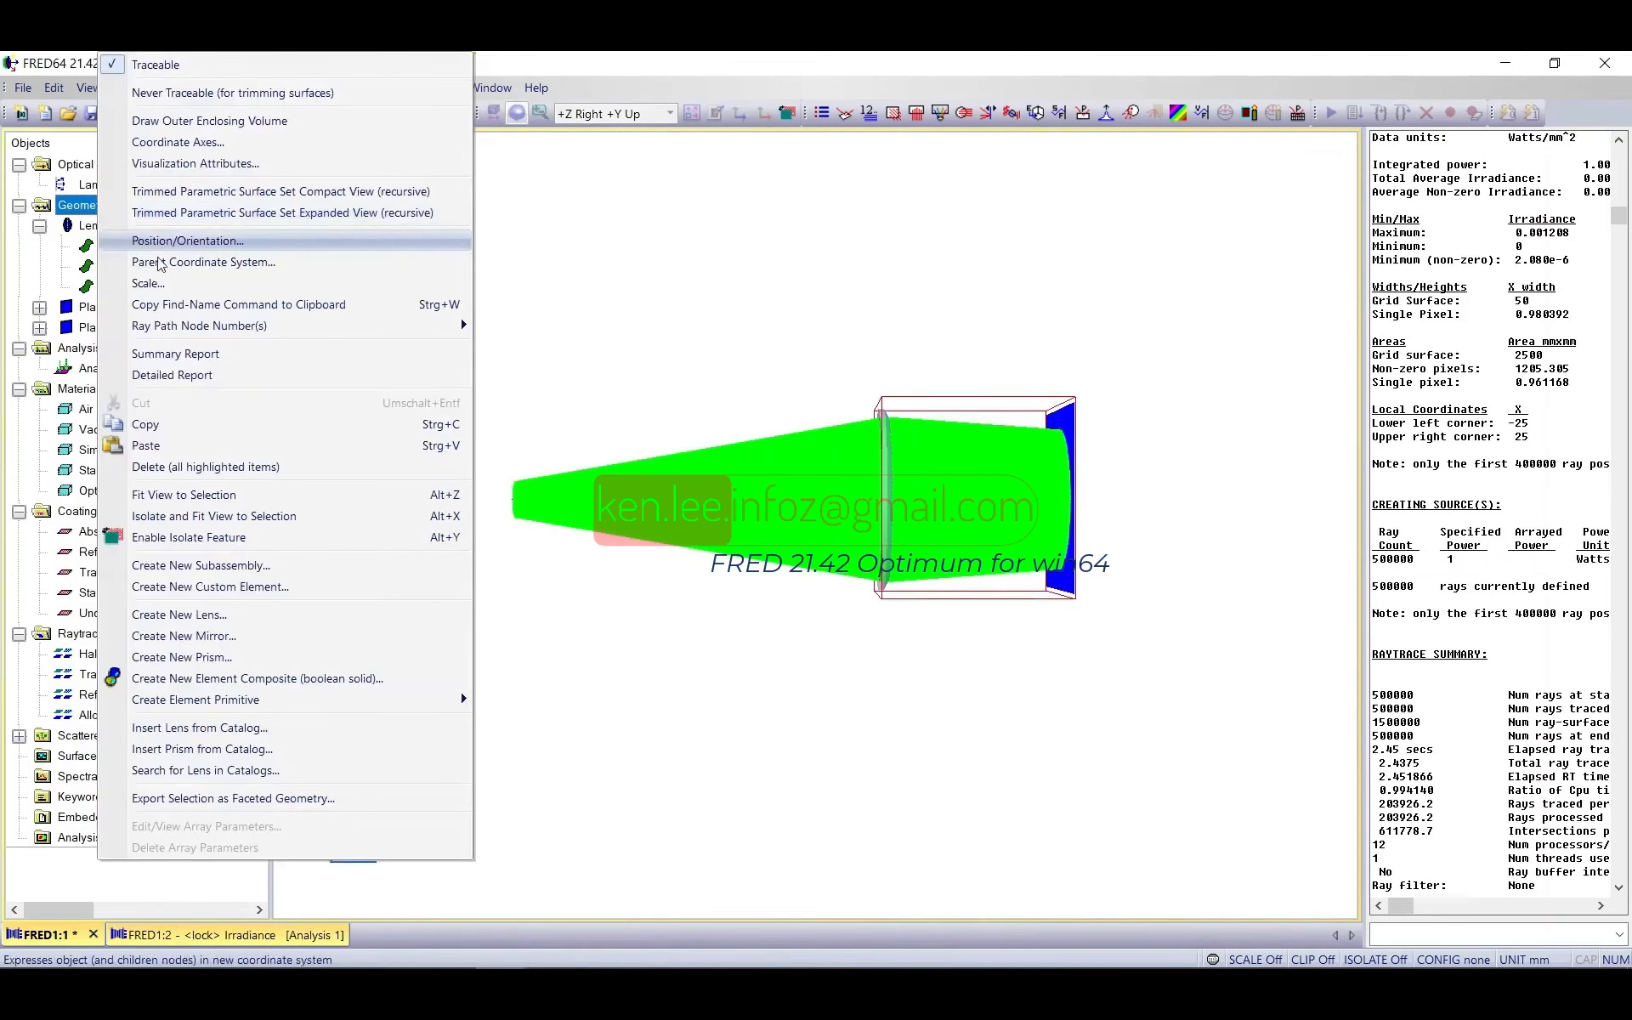
pyautogui.click(266, 565)
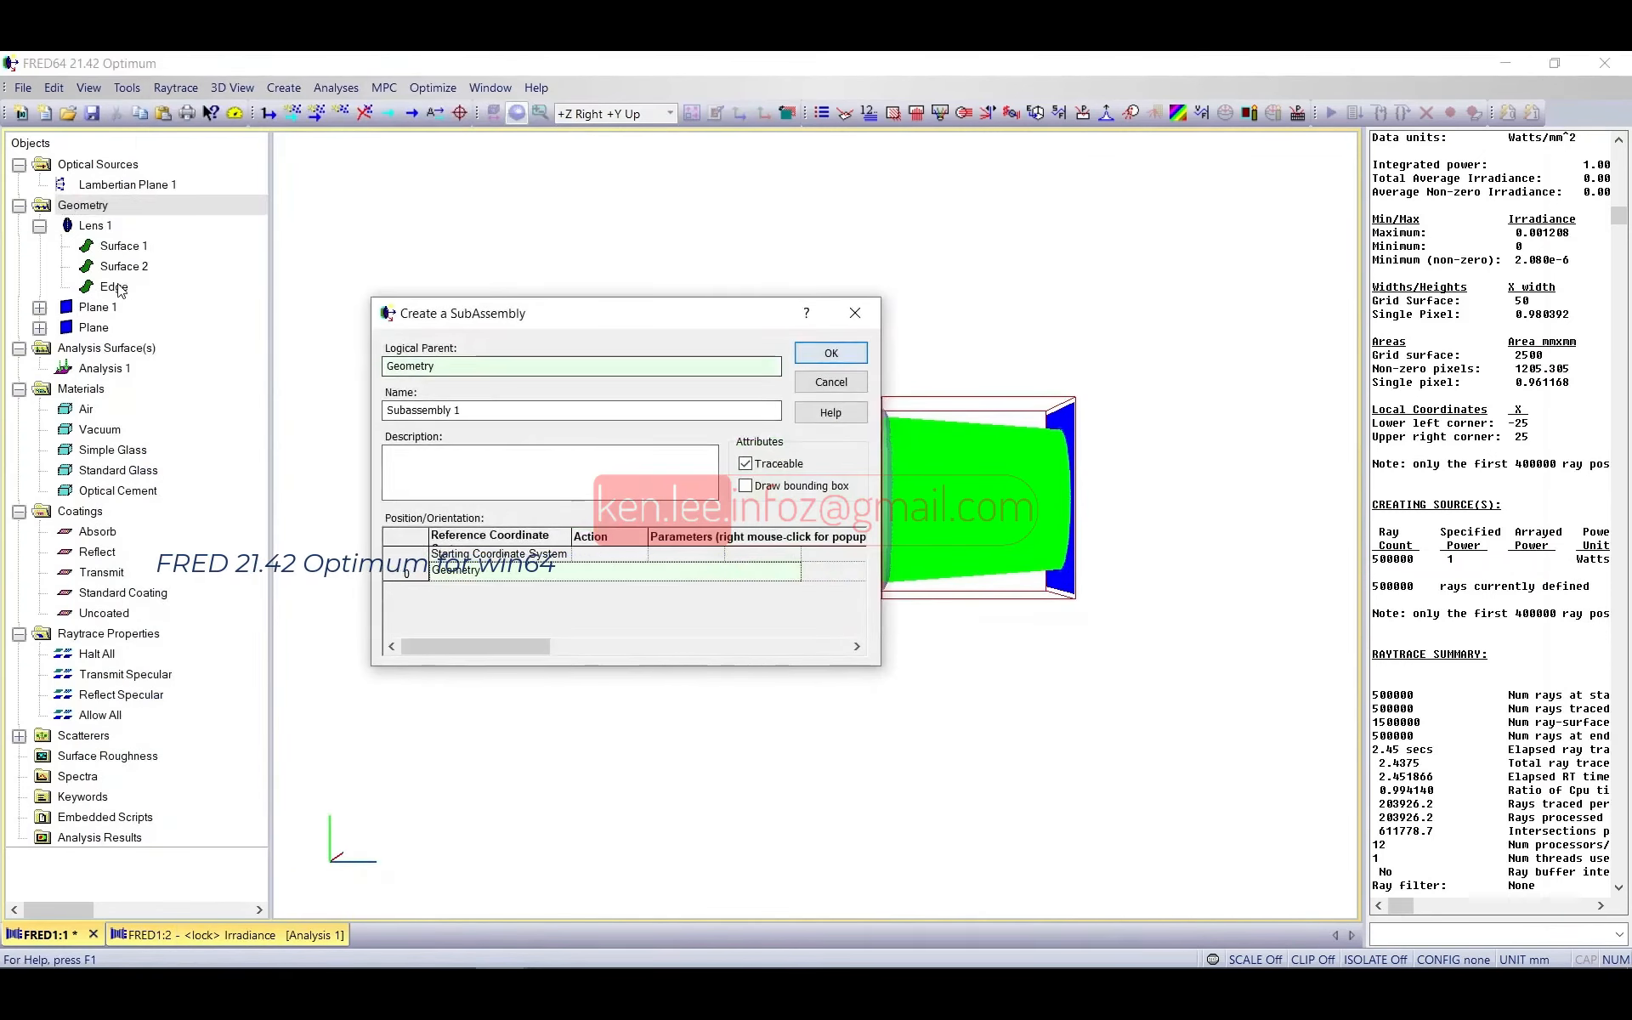
pyautogui.click(809, 353)
# Step: Move Plane and Plane 1 into the new subassembly and expand it in the object tree
pyautogui.click(91, 329)
pyautogui.moveTo(92, 334)
pyautogui.mouseDown()
pyautogui.moveTo(75, 326)
pyautogui.moveTo(96, 331)
pyautogui.mouseUp()
pyautogui.click(65, 309)
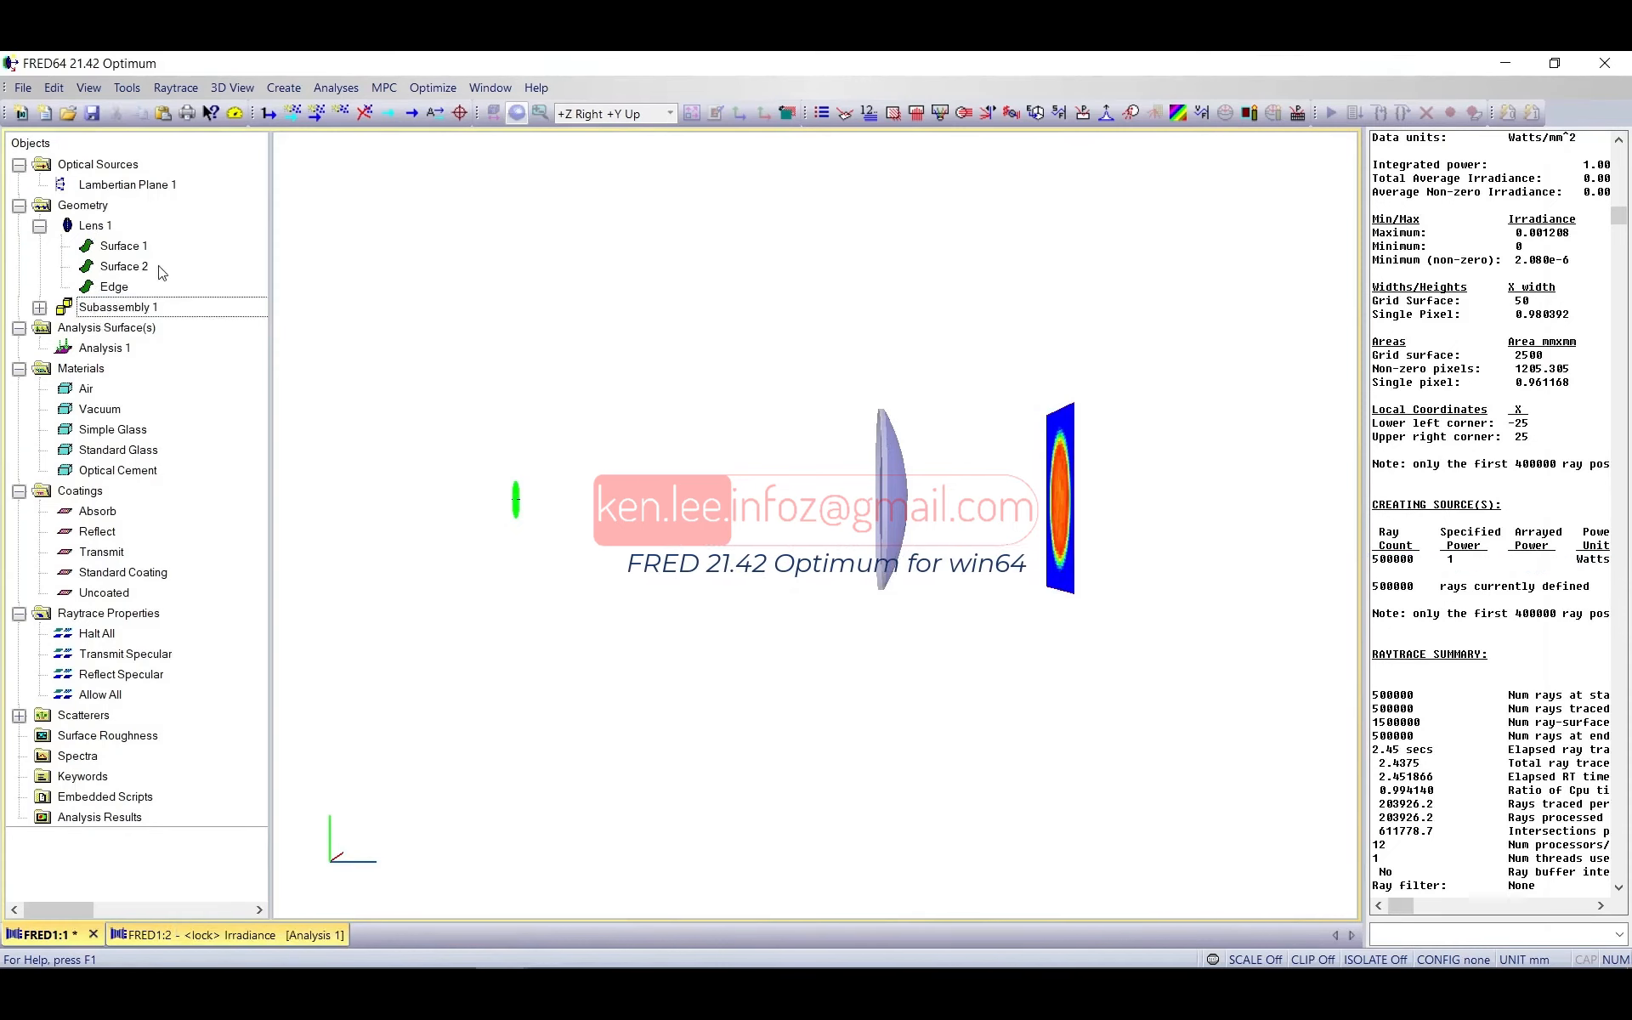
pyautogui.click(39, 307)
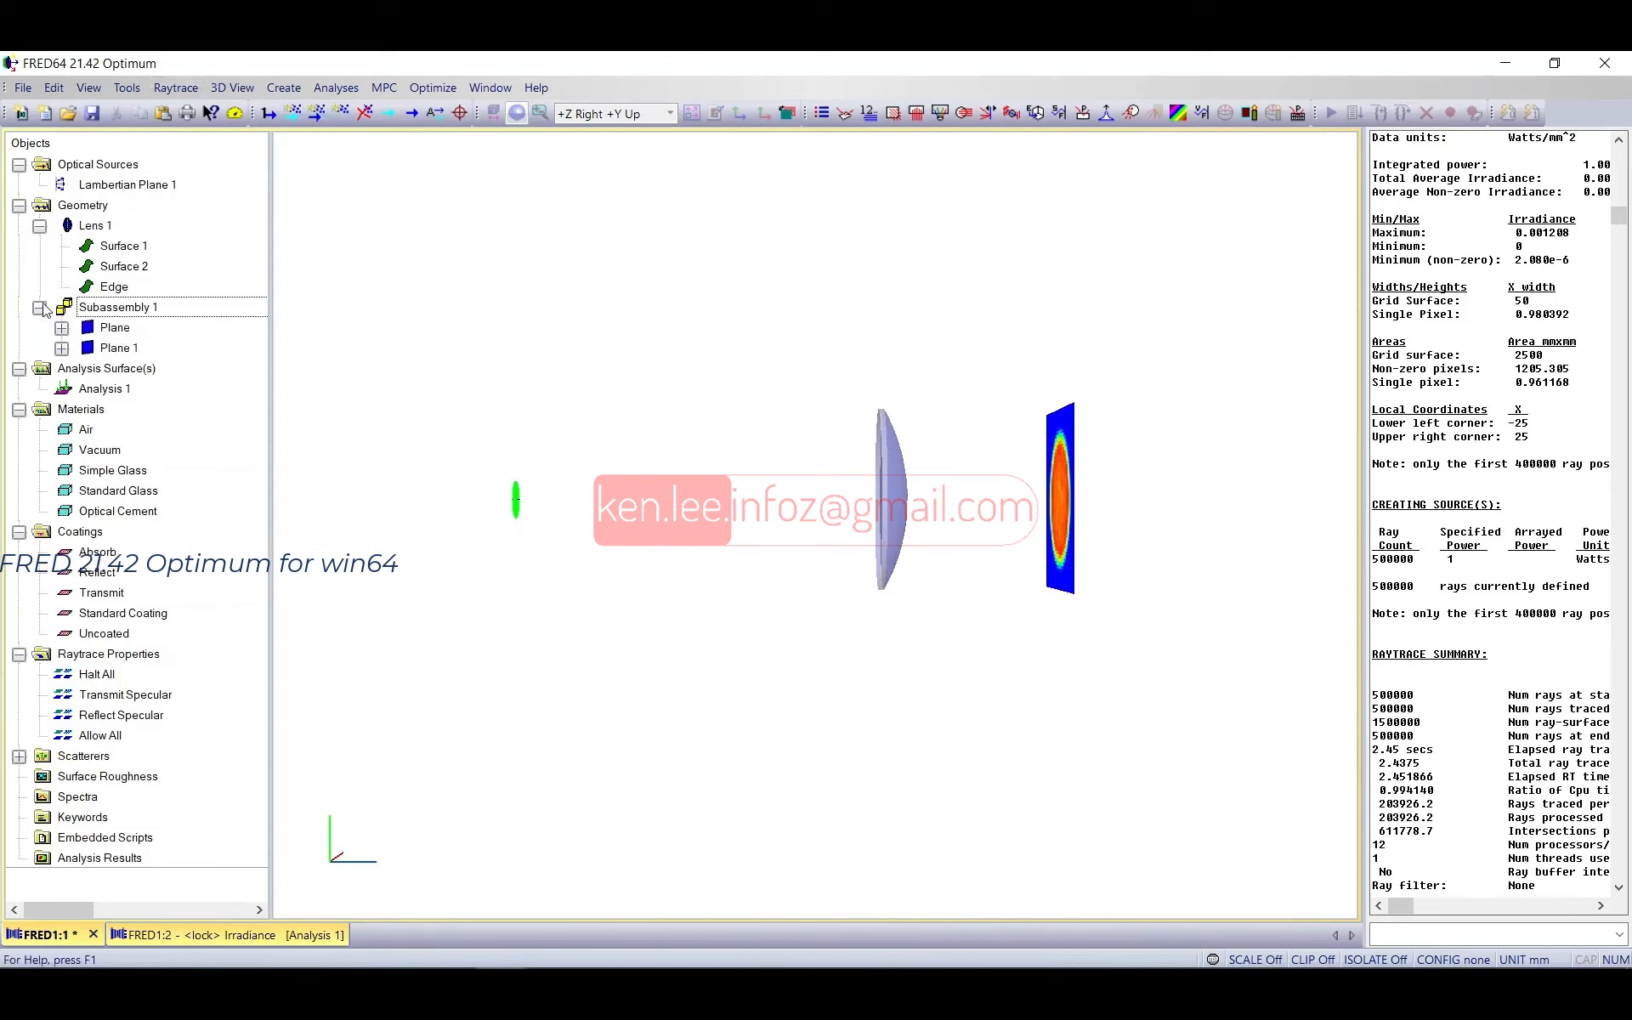
pyautogui.click(327, 86)
pyautogui.click(330, 87)
pyautogui.click(274, 88)
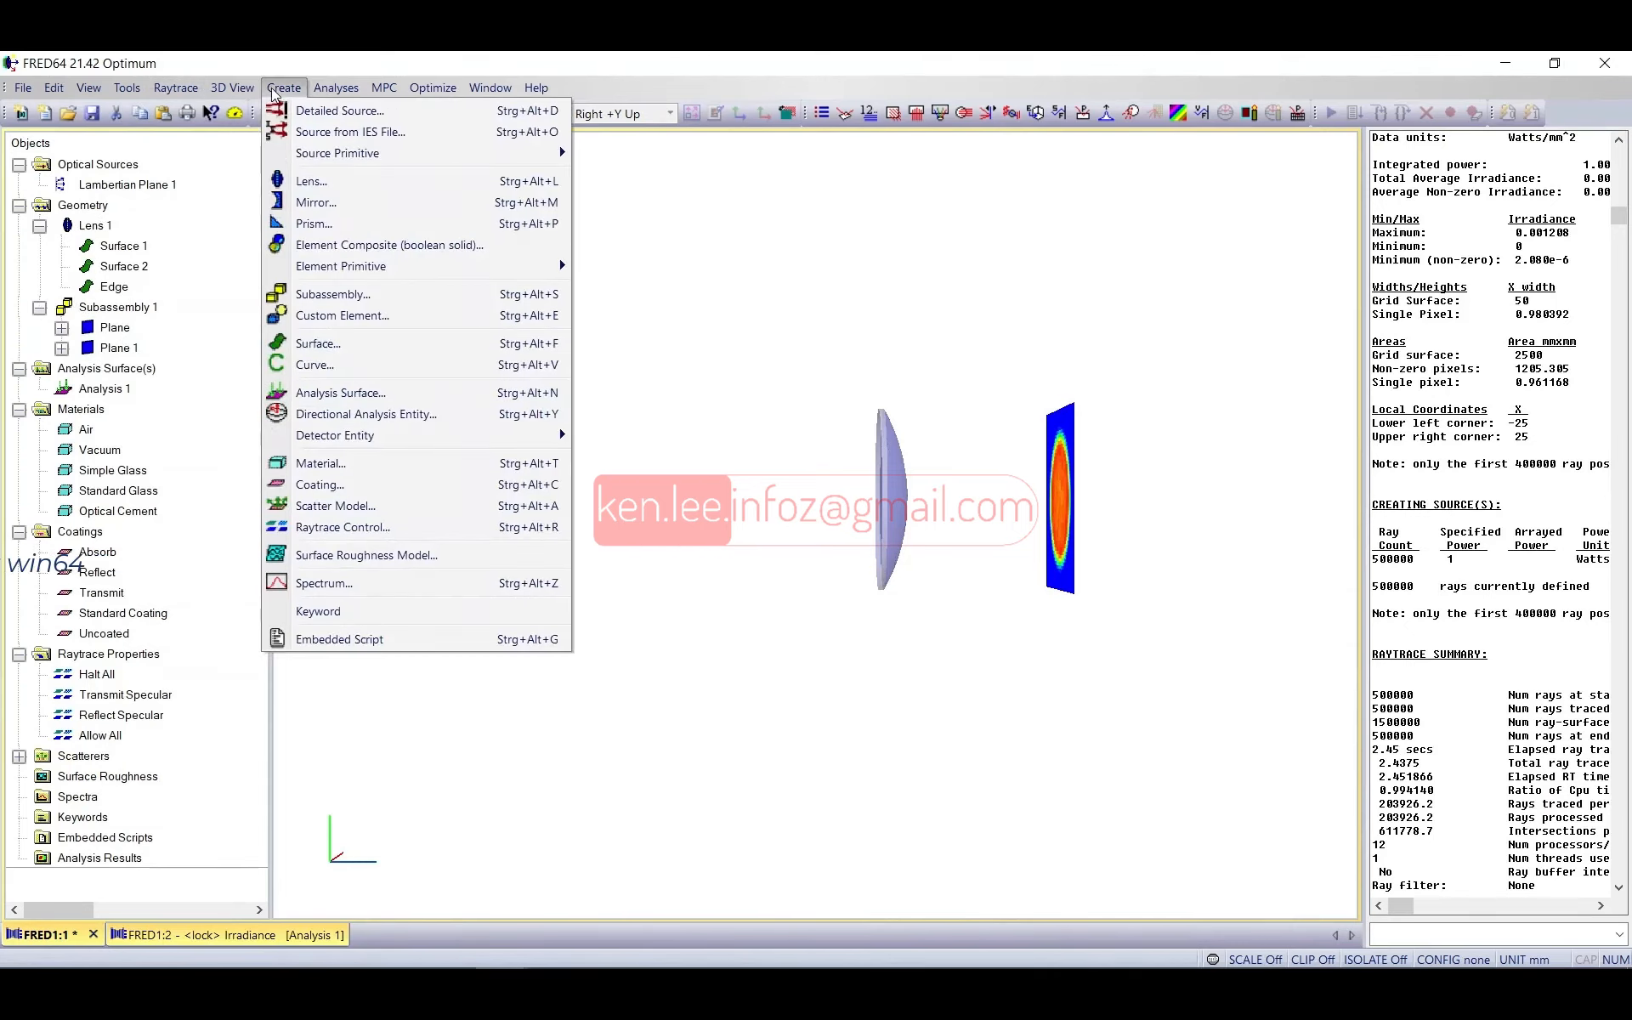
pyautogui.moveTo(324, 88)
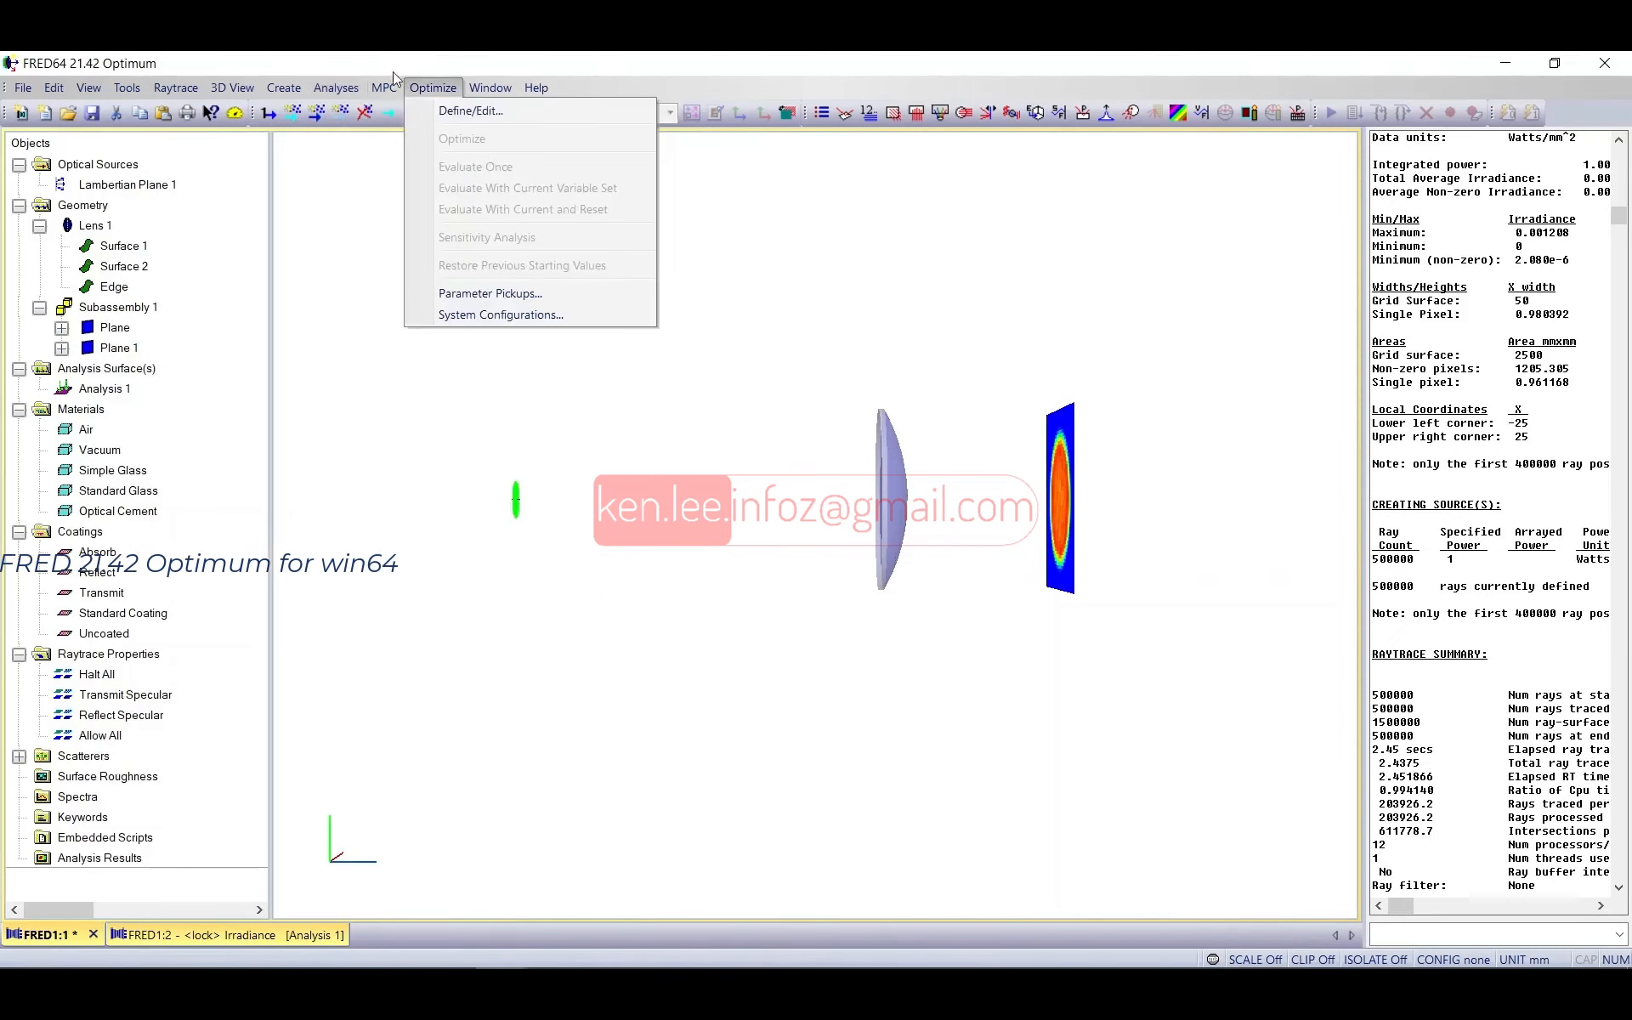
pyautogui.moveTo(379, 85)
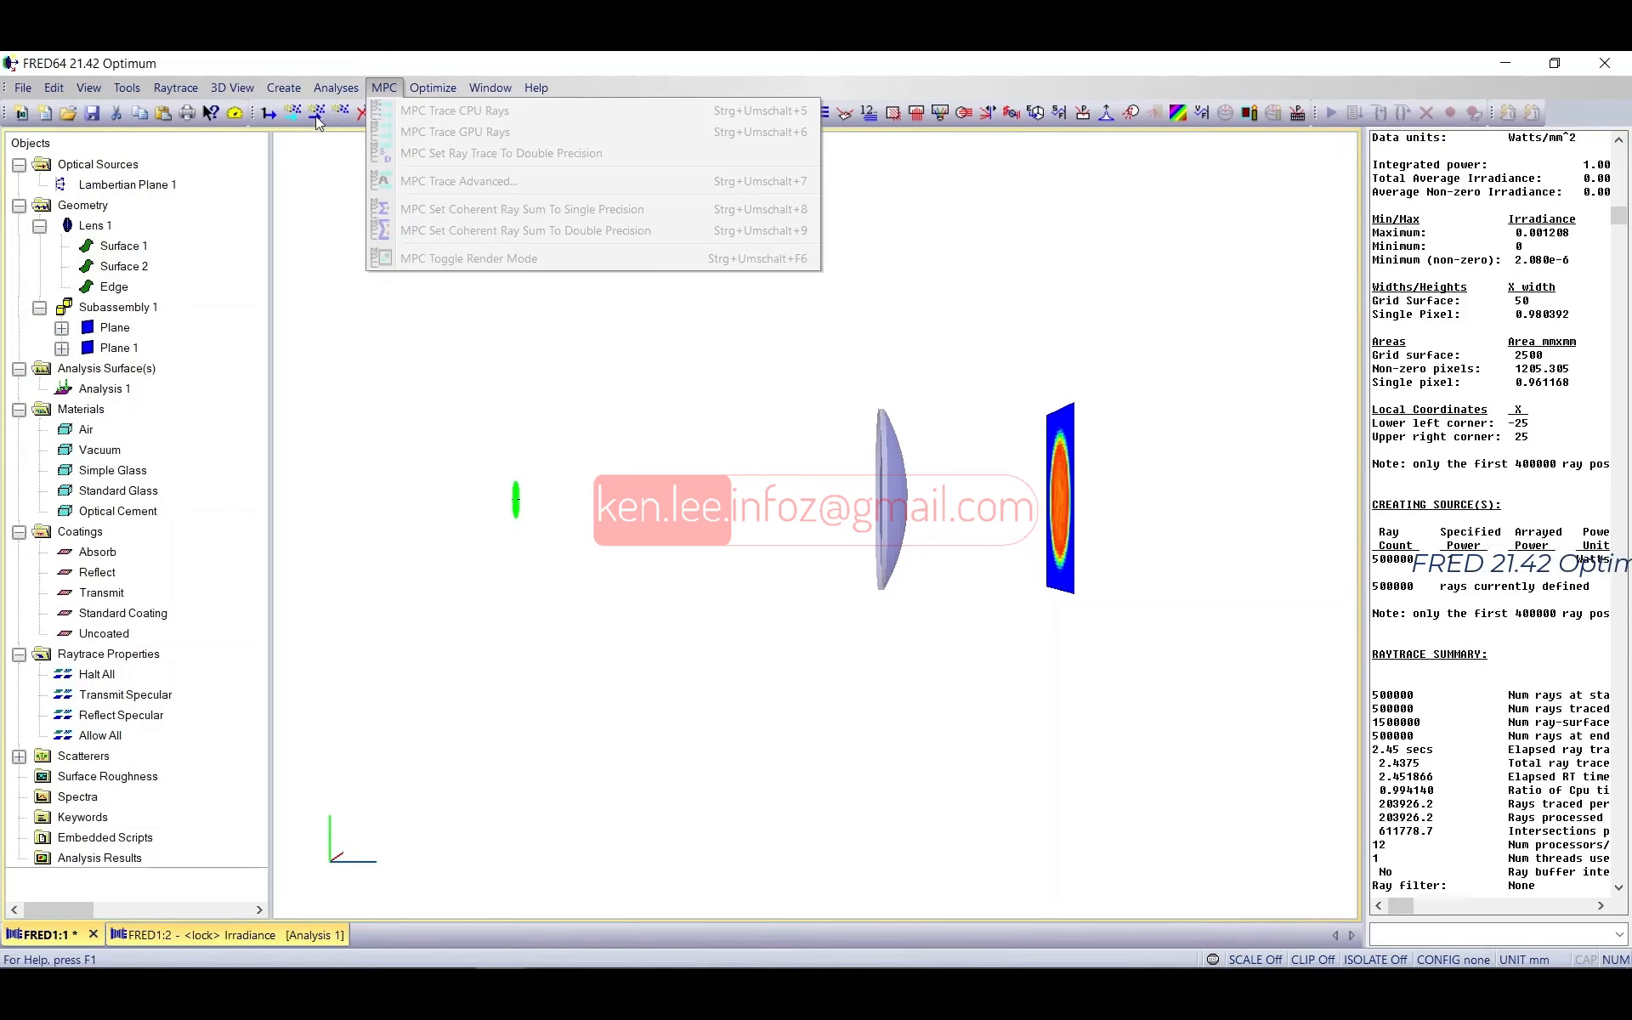
pyautogui.click(321, 63)
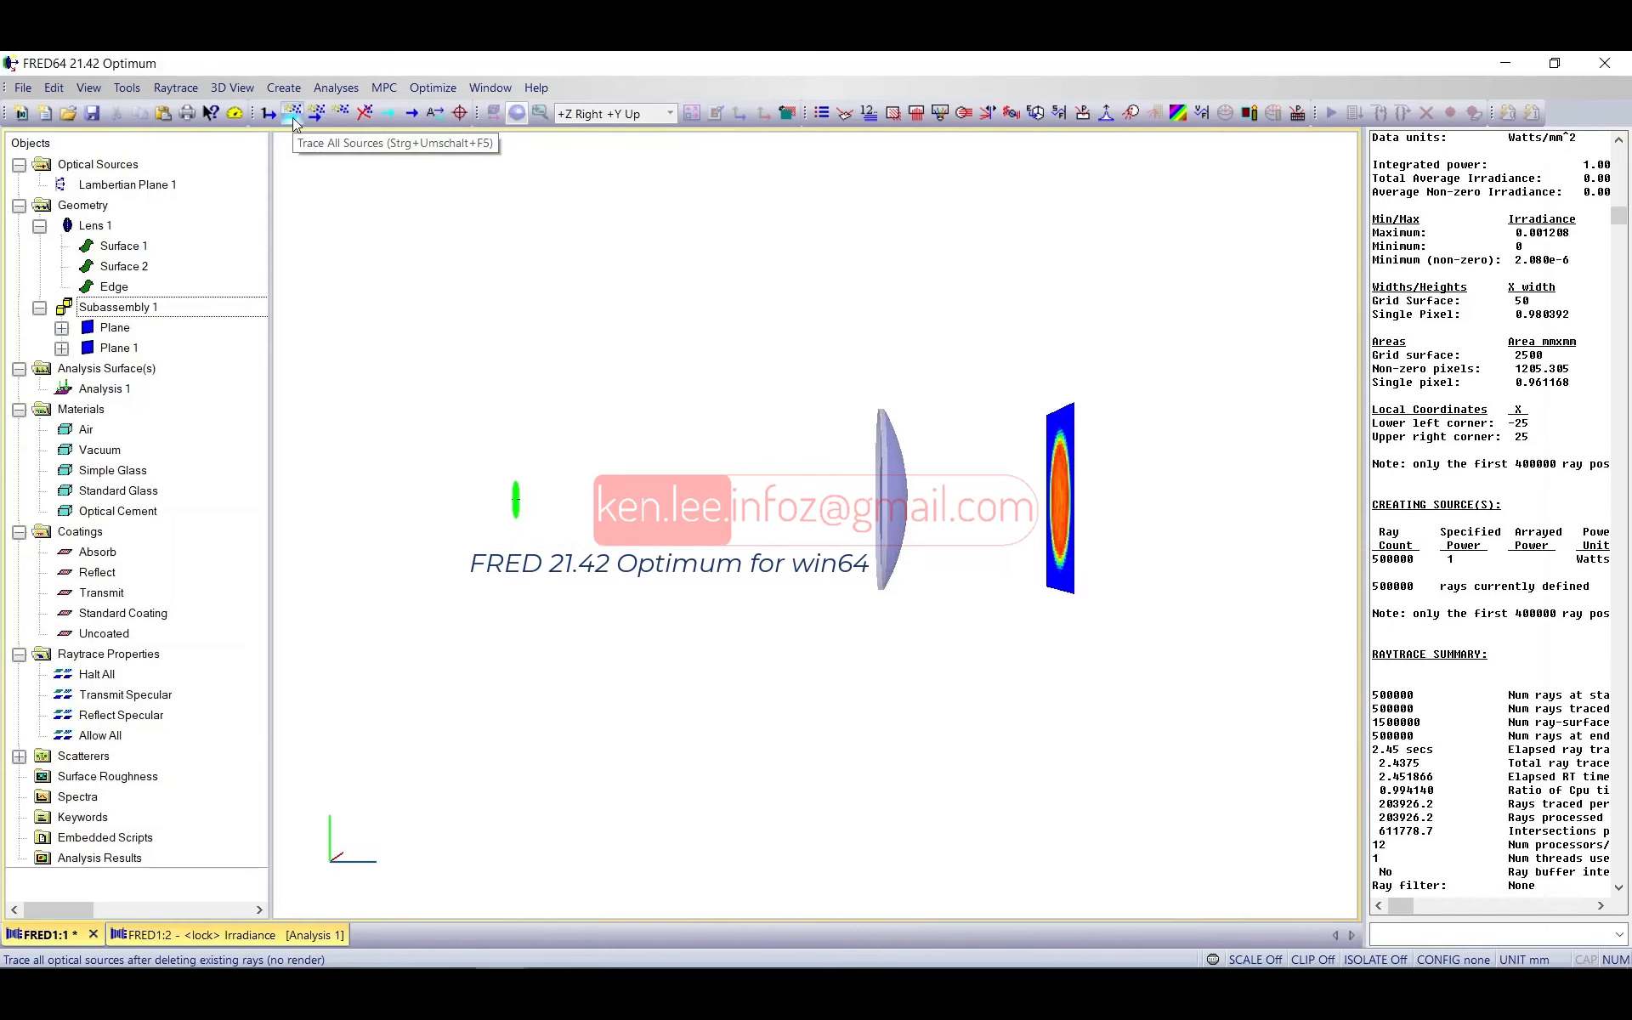
pyautogui.click(176, 88)
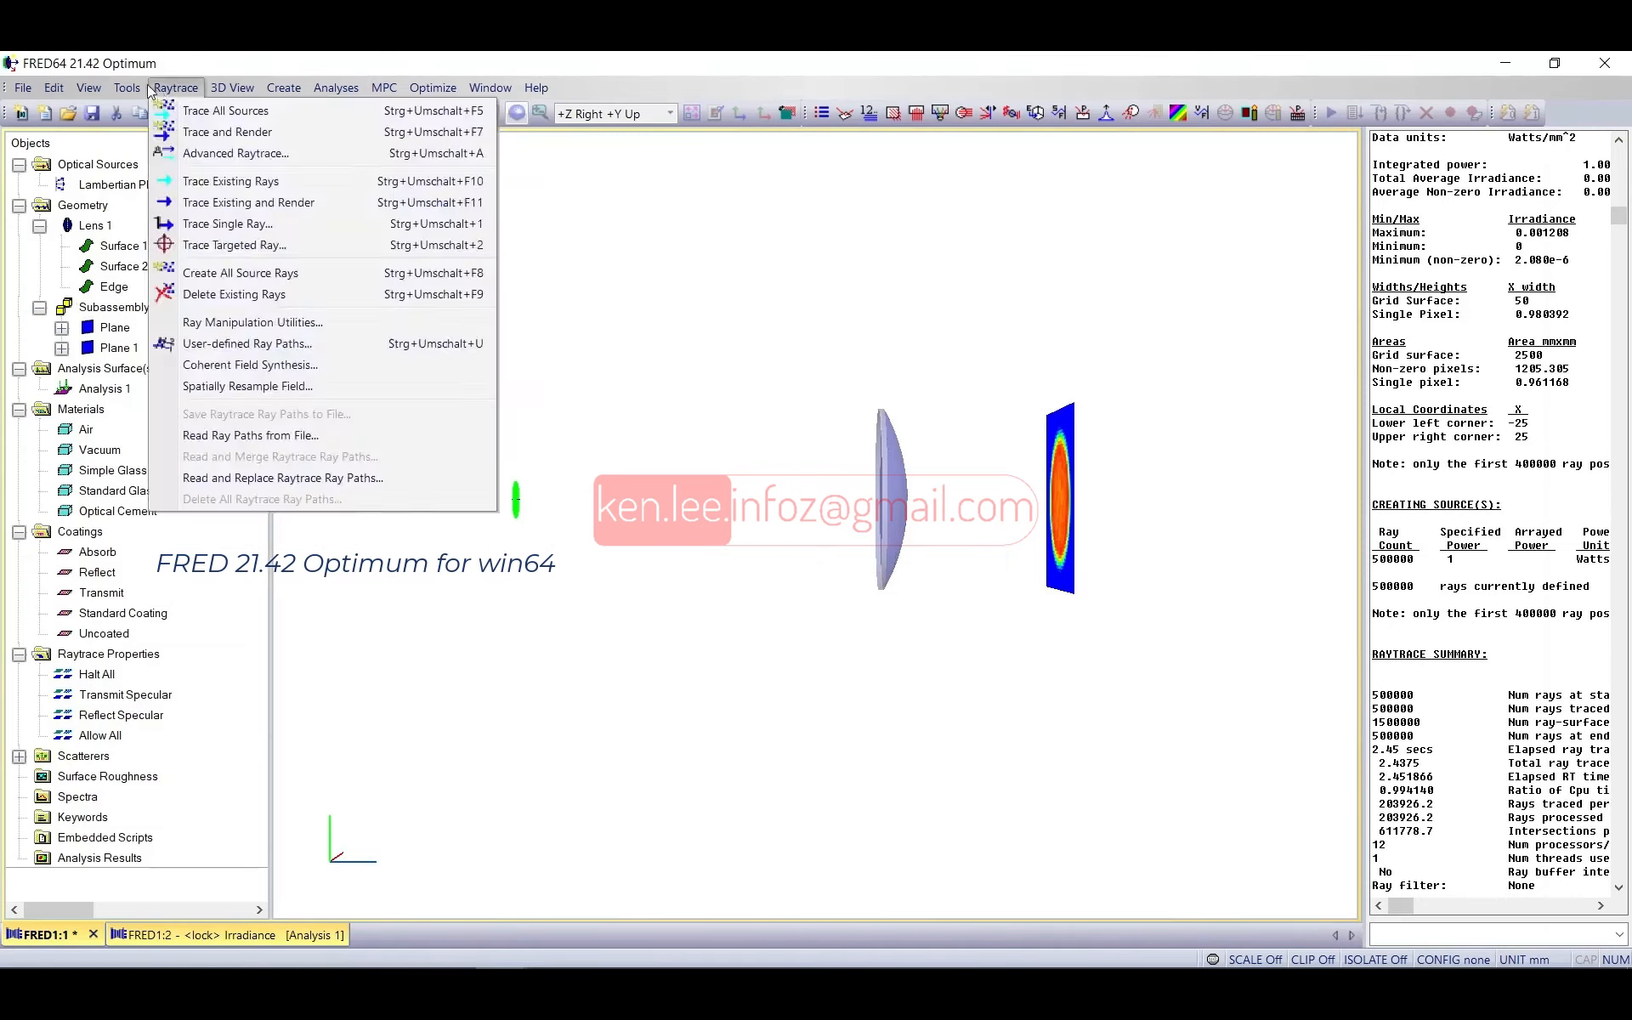
pyautogui.click(128, 88)
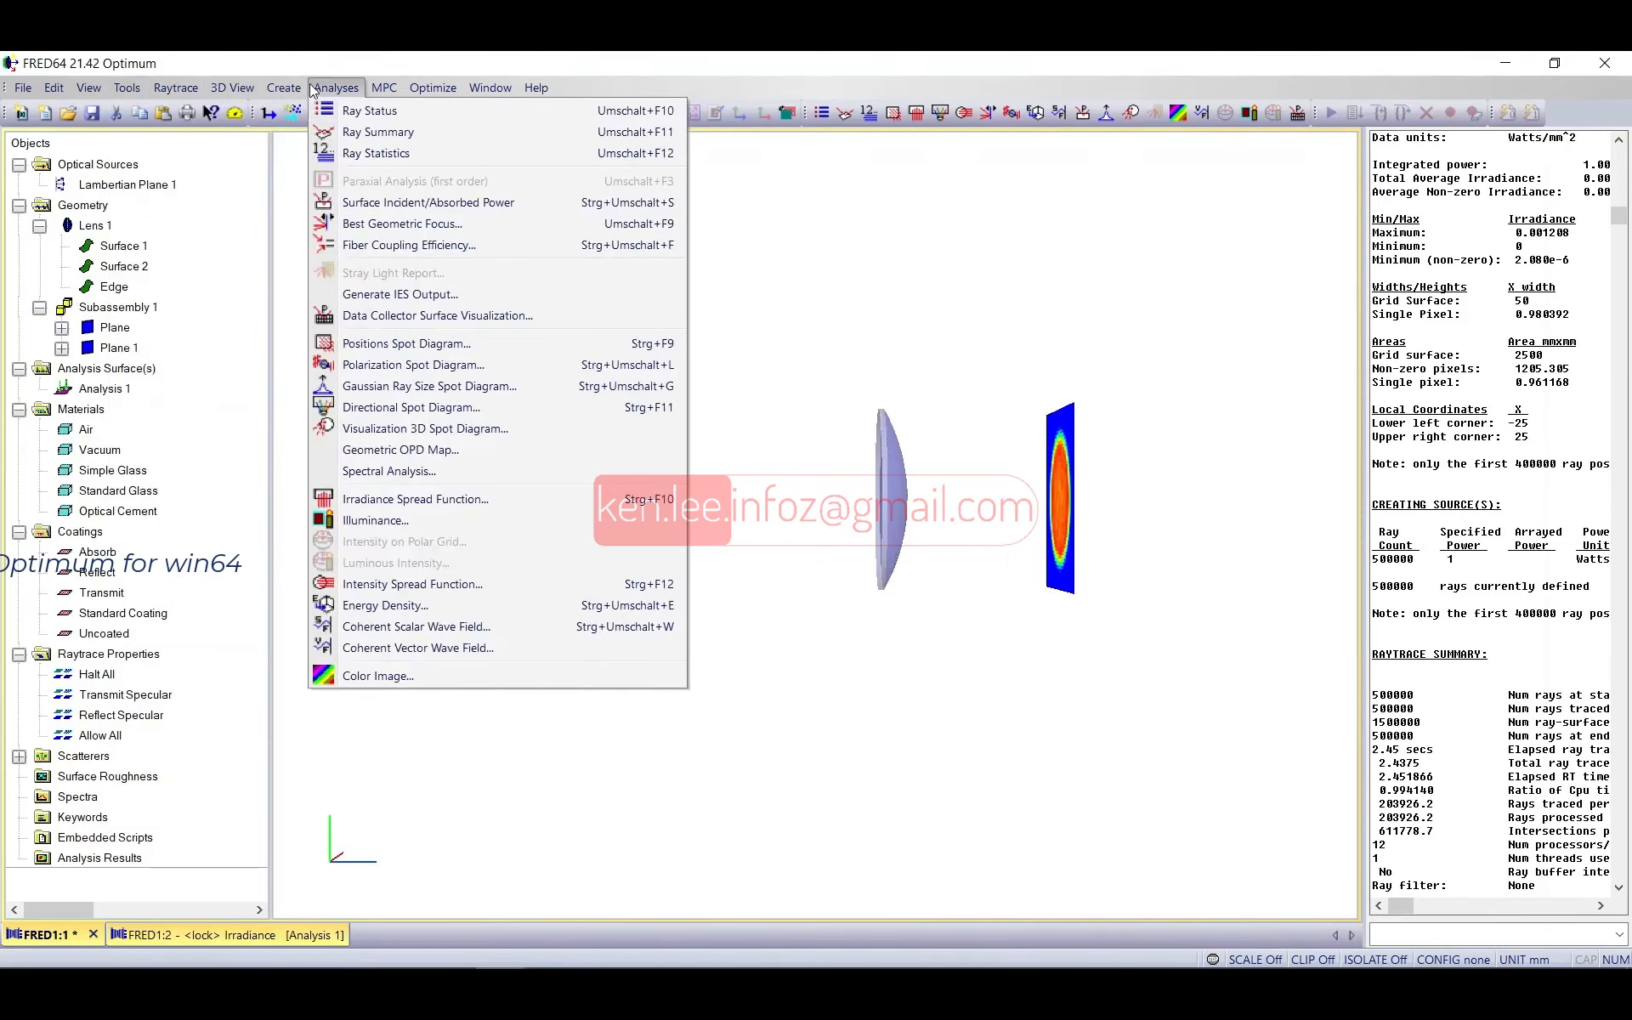
pyautogui.click(315, 76)
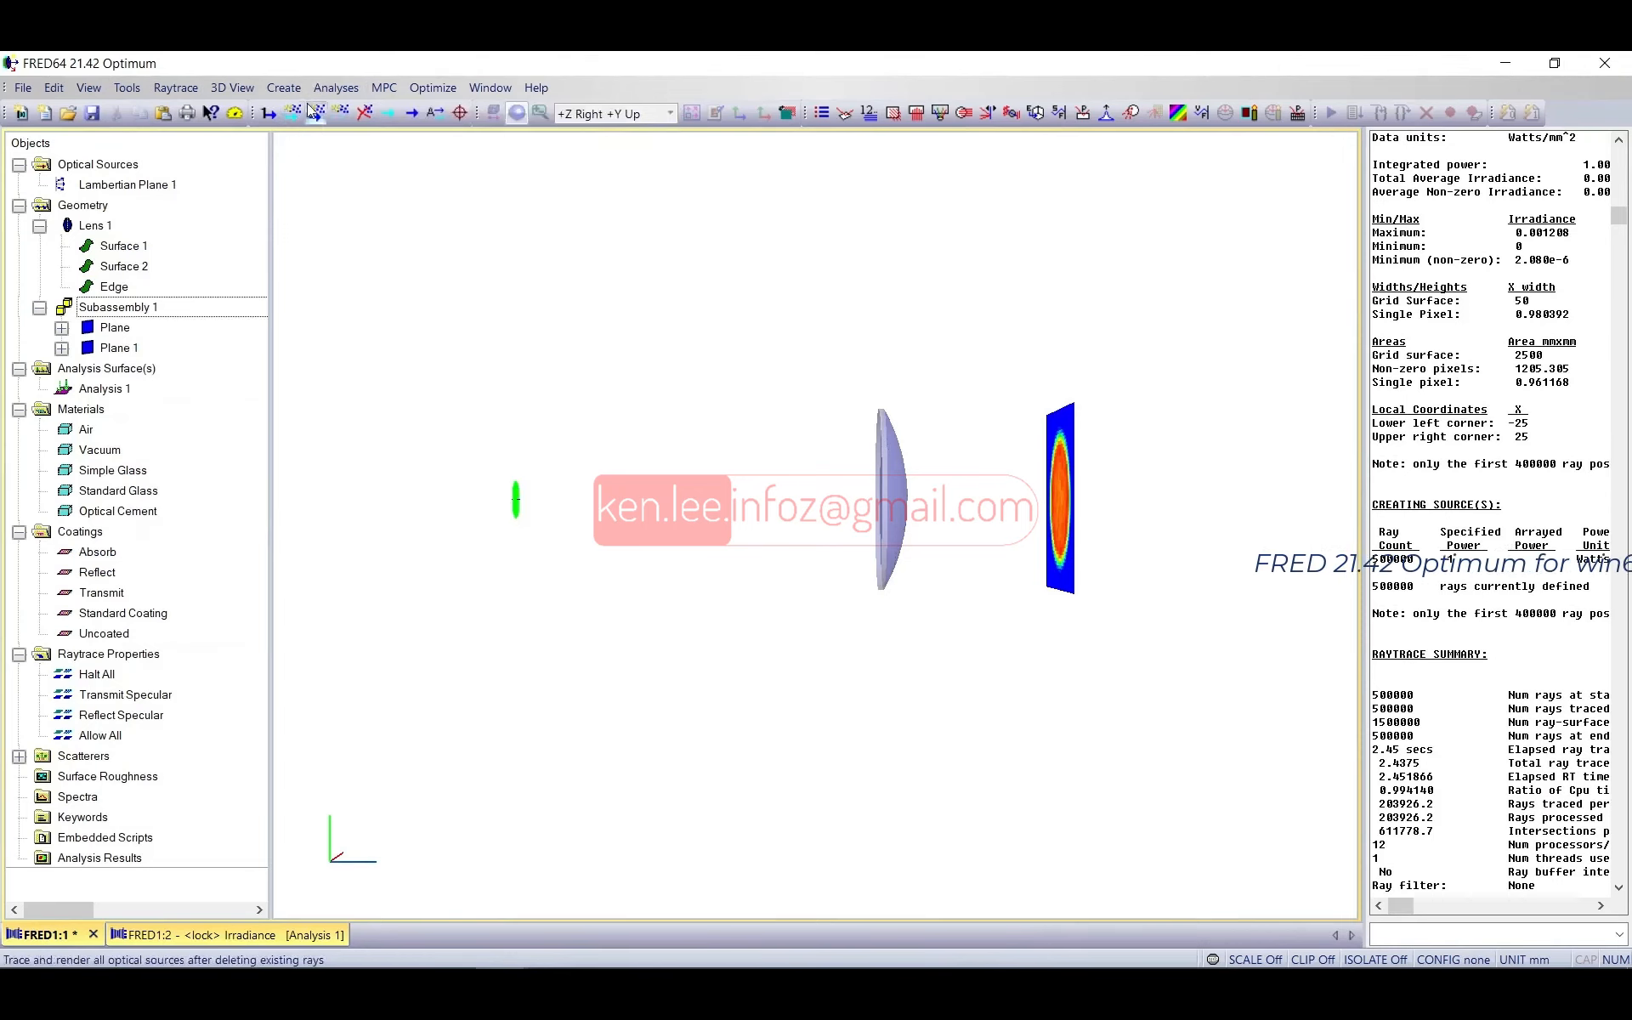
pyautogui.click(284, 87)
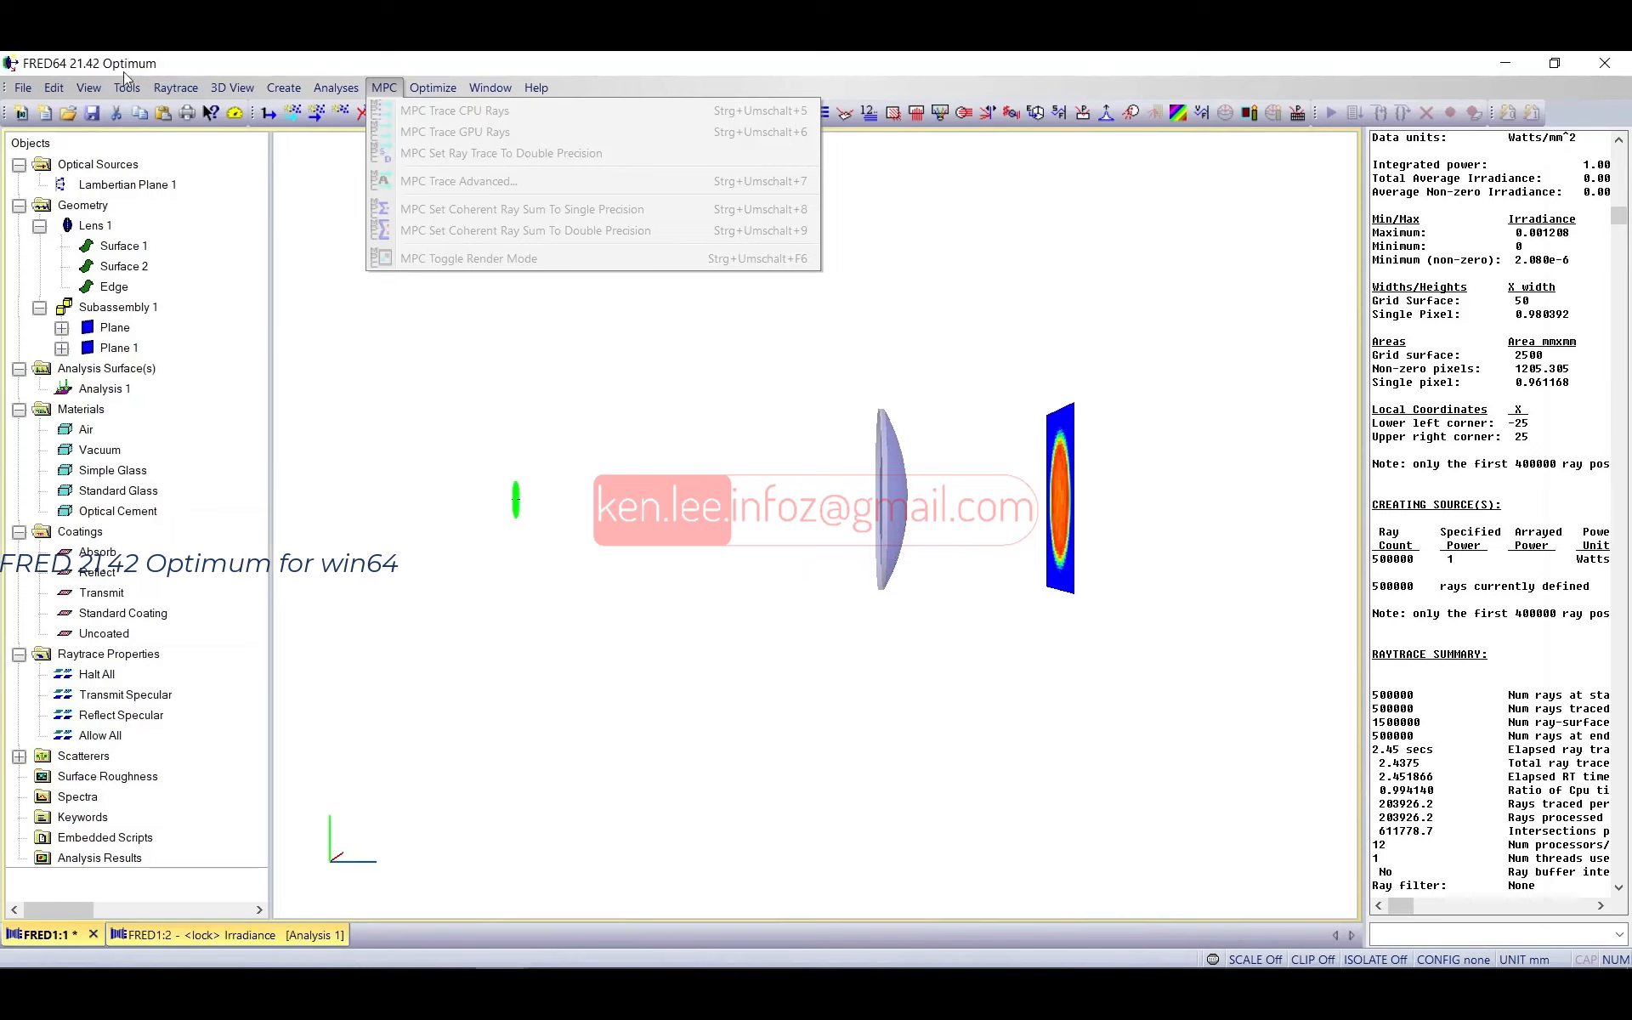
# Step: Start defining an optimization, add an active variable row, and widen the dialog to examine the variable's limit and step columns
pyautogui.moveTo(419, 85)
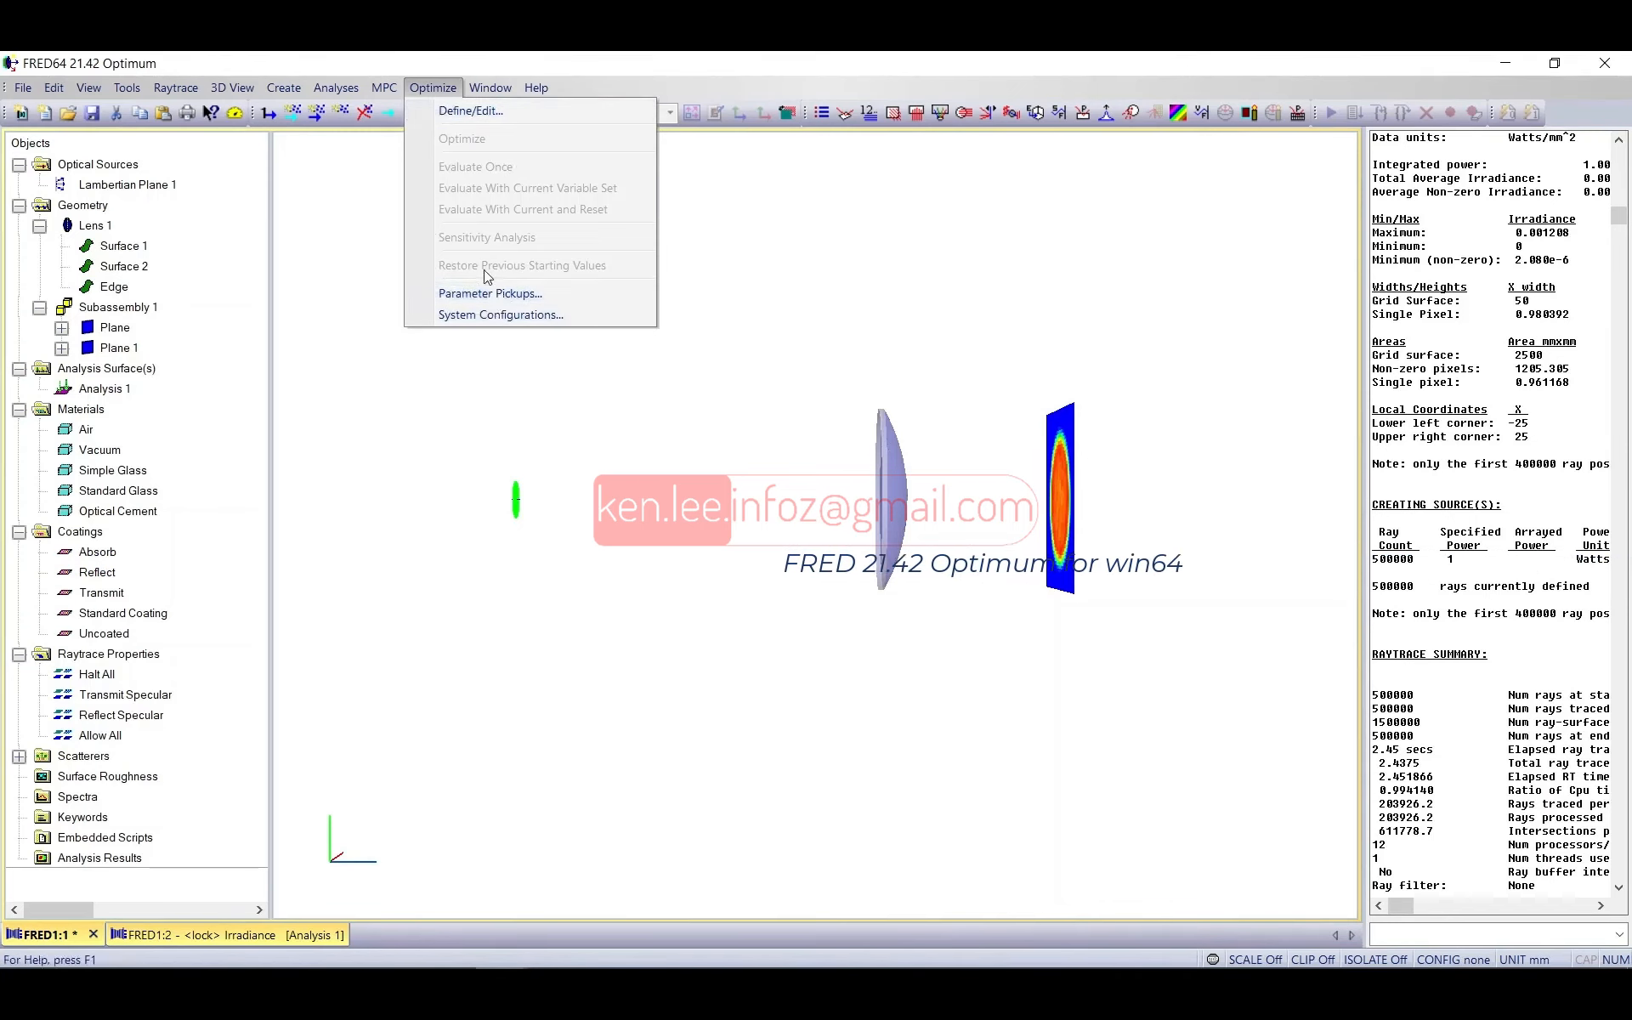
pyautogui.click(467, 111)
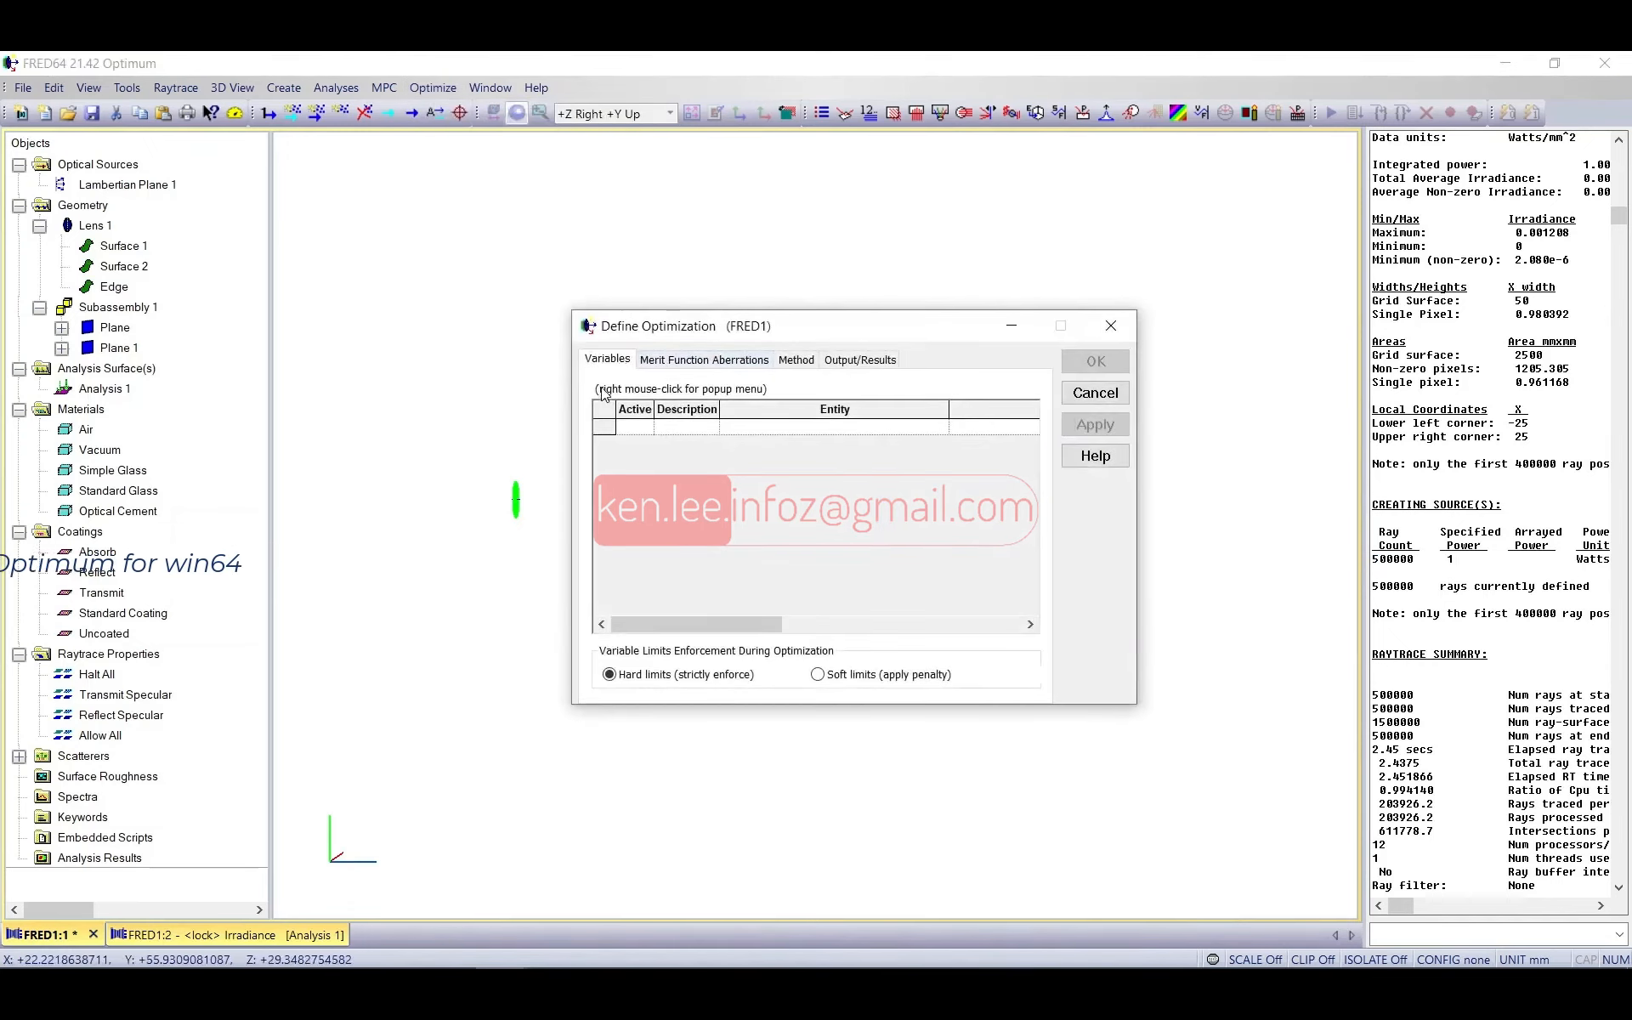
pyautogui.click(630, 428)
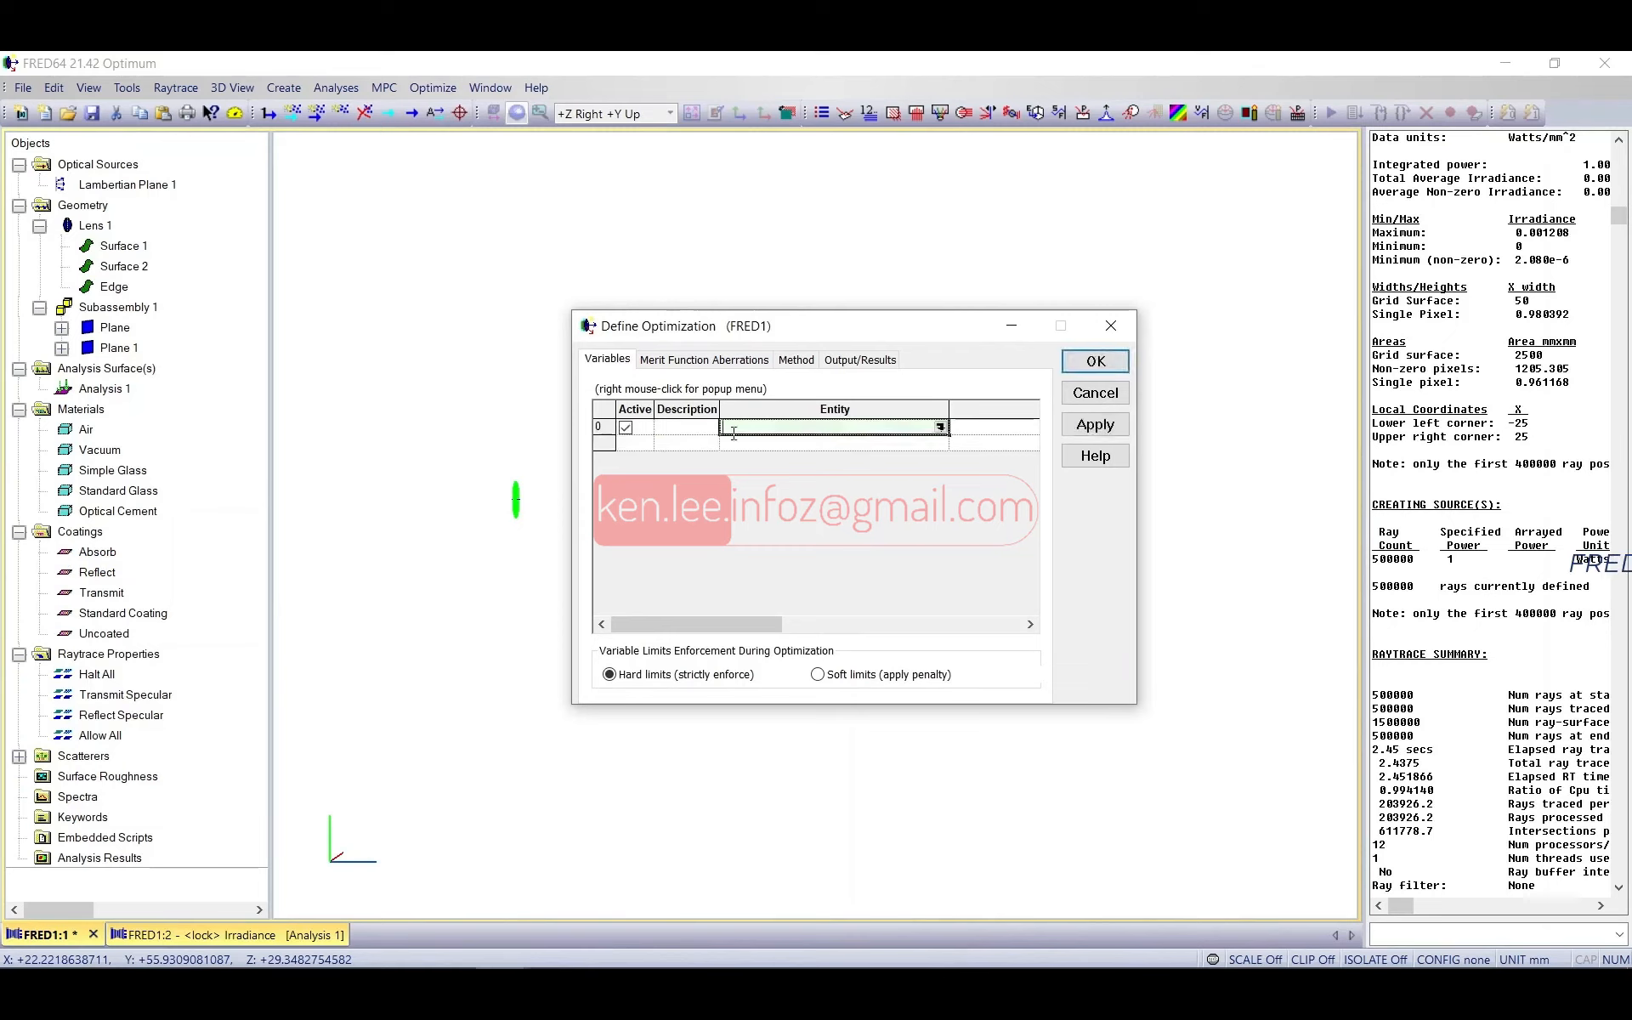
pyautogui.moveTo(704, 630); pyautogui.dragTo(838, 627)
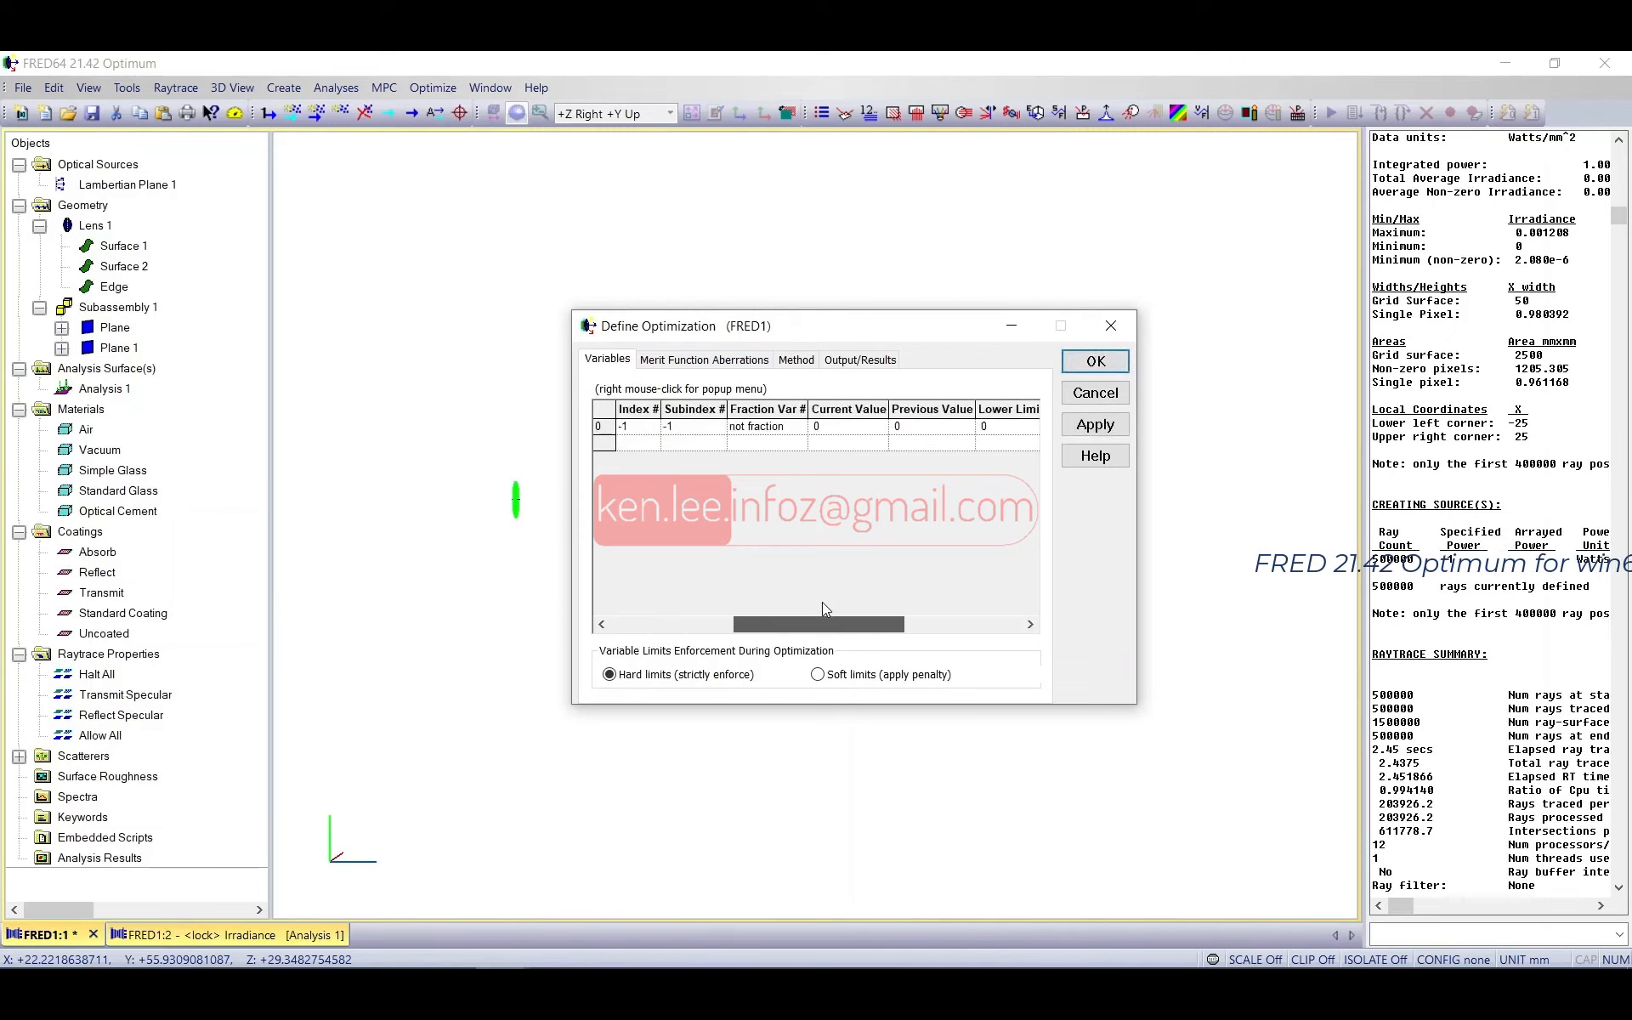
pyautogui.moveTo(1140, 512); pyautogui.dragTo(1452, 511)
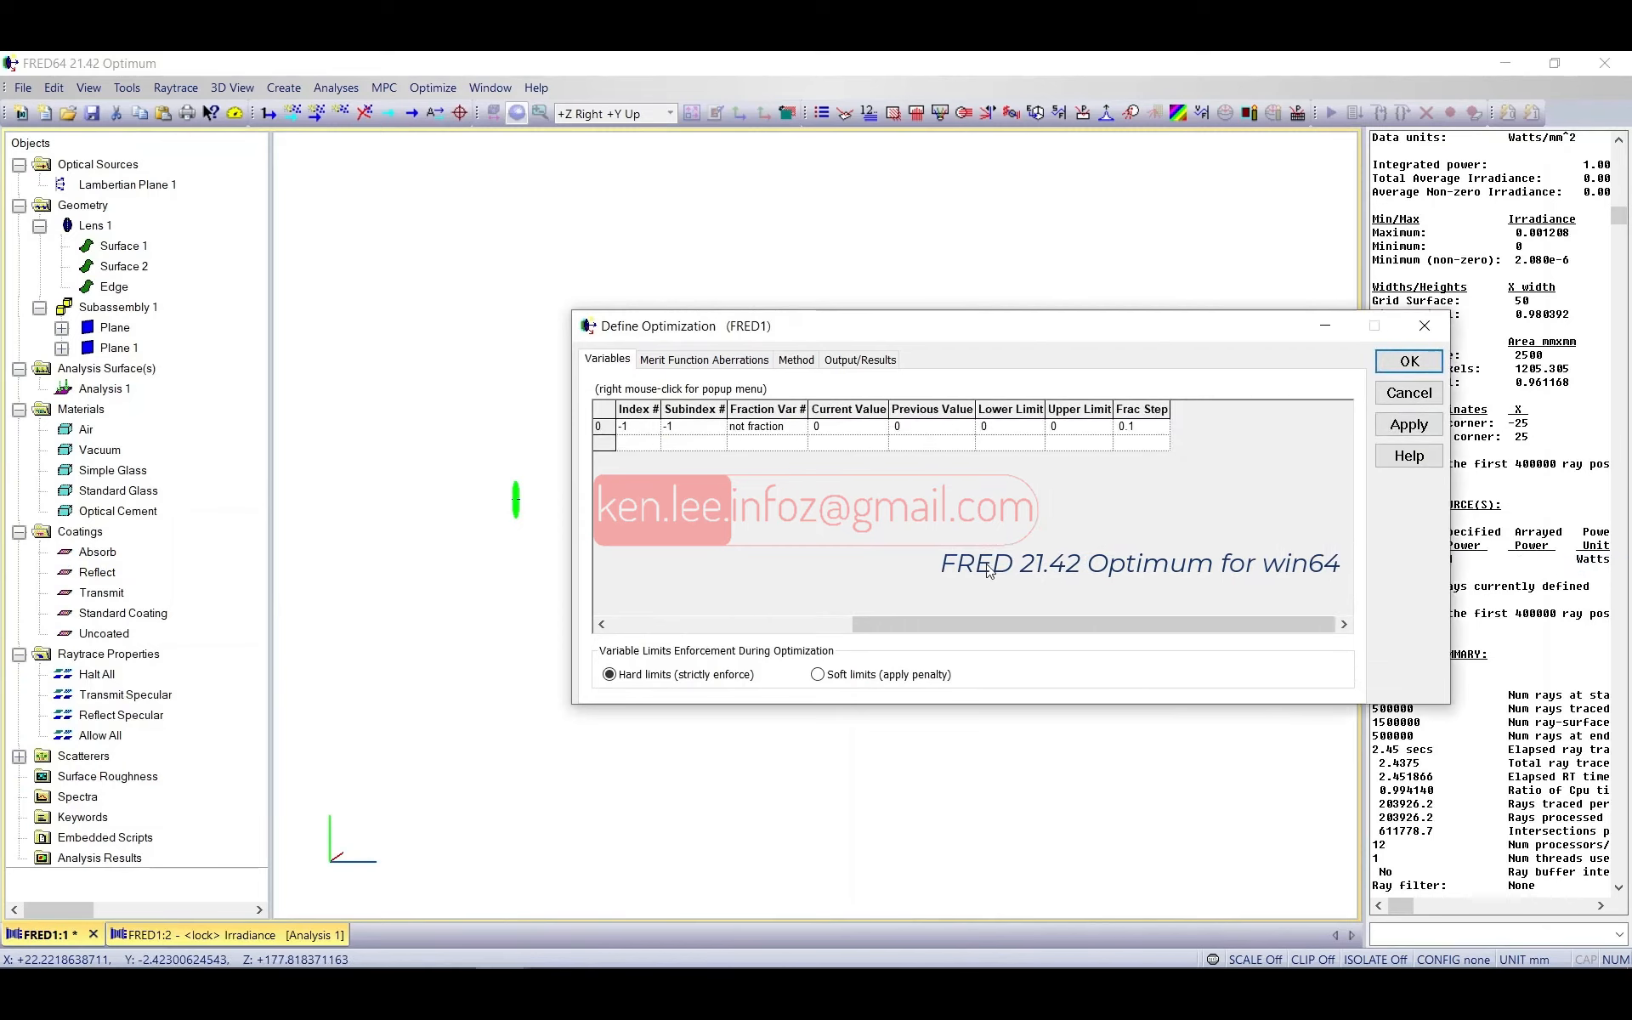
pyautogui.click(1141, 425)
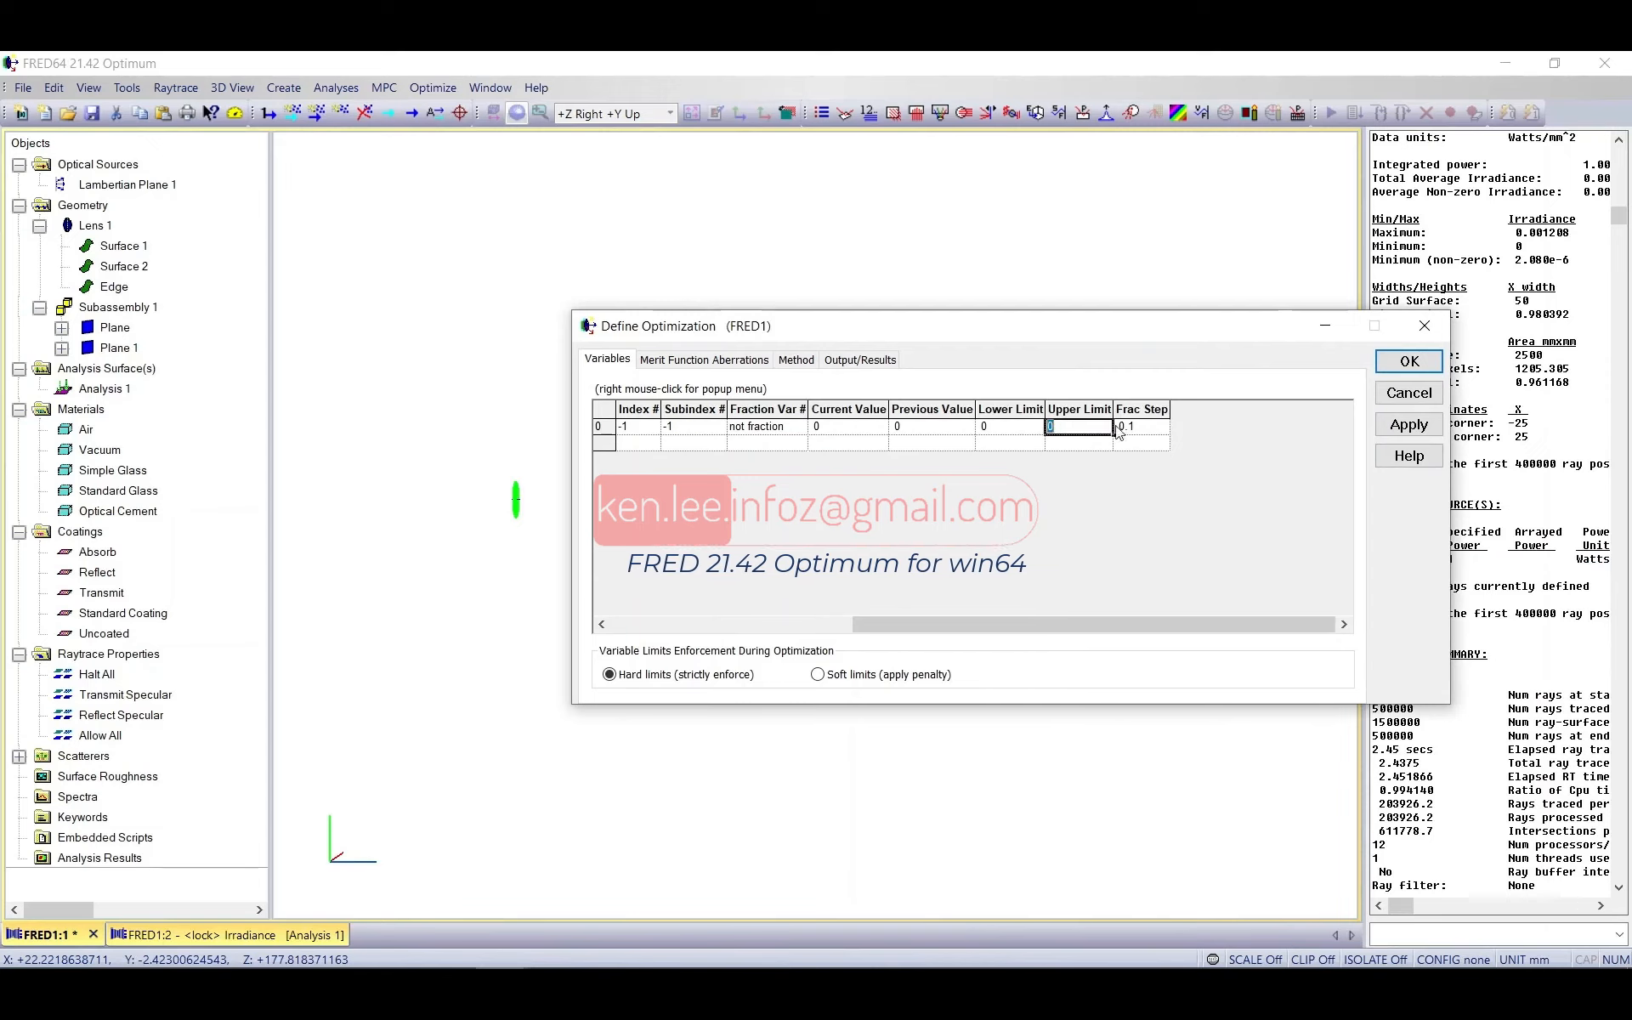
pyautogui.moveTo(904, 625); pyautogui.dragTo(797, 625)
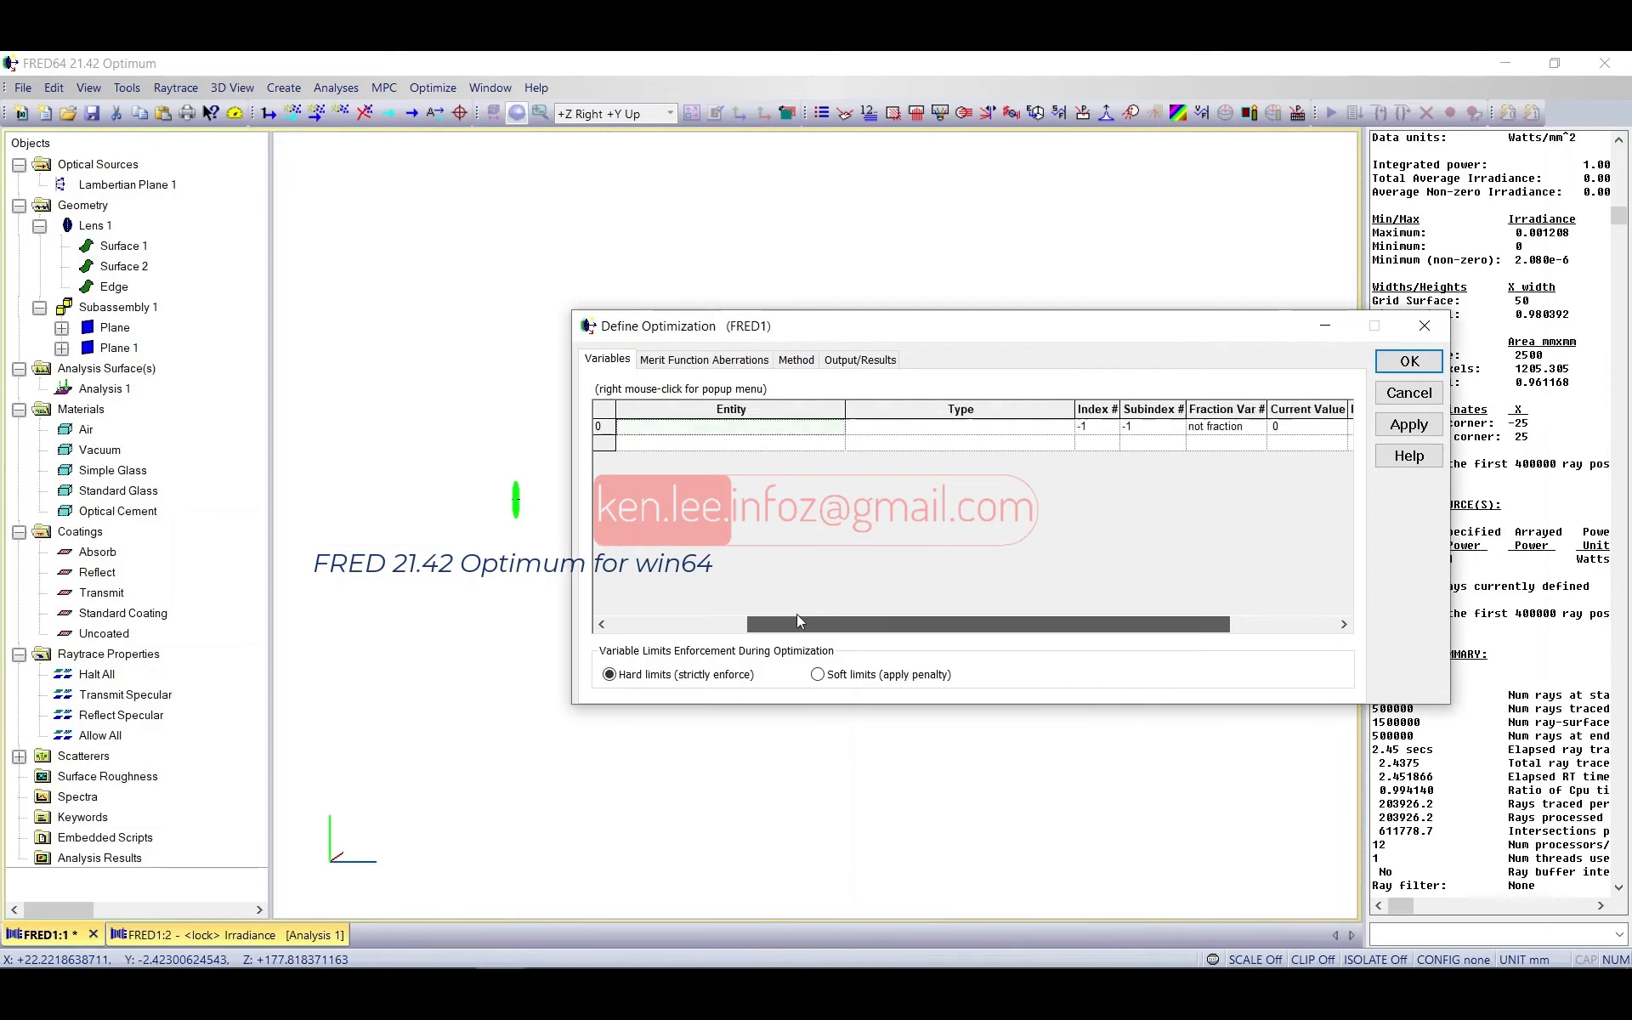
# Step: Add a second optimization variable row and browse the variable types available for the first one, leaving its type blank
pyautogui.click(799, 426)
pyautogui.click(1049, 442)
pyautogui.click(1063, 426)
pyautogui.click(1065, 427)
pyautogui.moveTo(1064, 462)
pyautogui.mouseDown()
pyautogui.moveTo(1066, 506)
pyautogui.moveTo(1067, 471)
pyautogui.moveTo(1089, 465)
pyautogui.mouseUp()
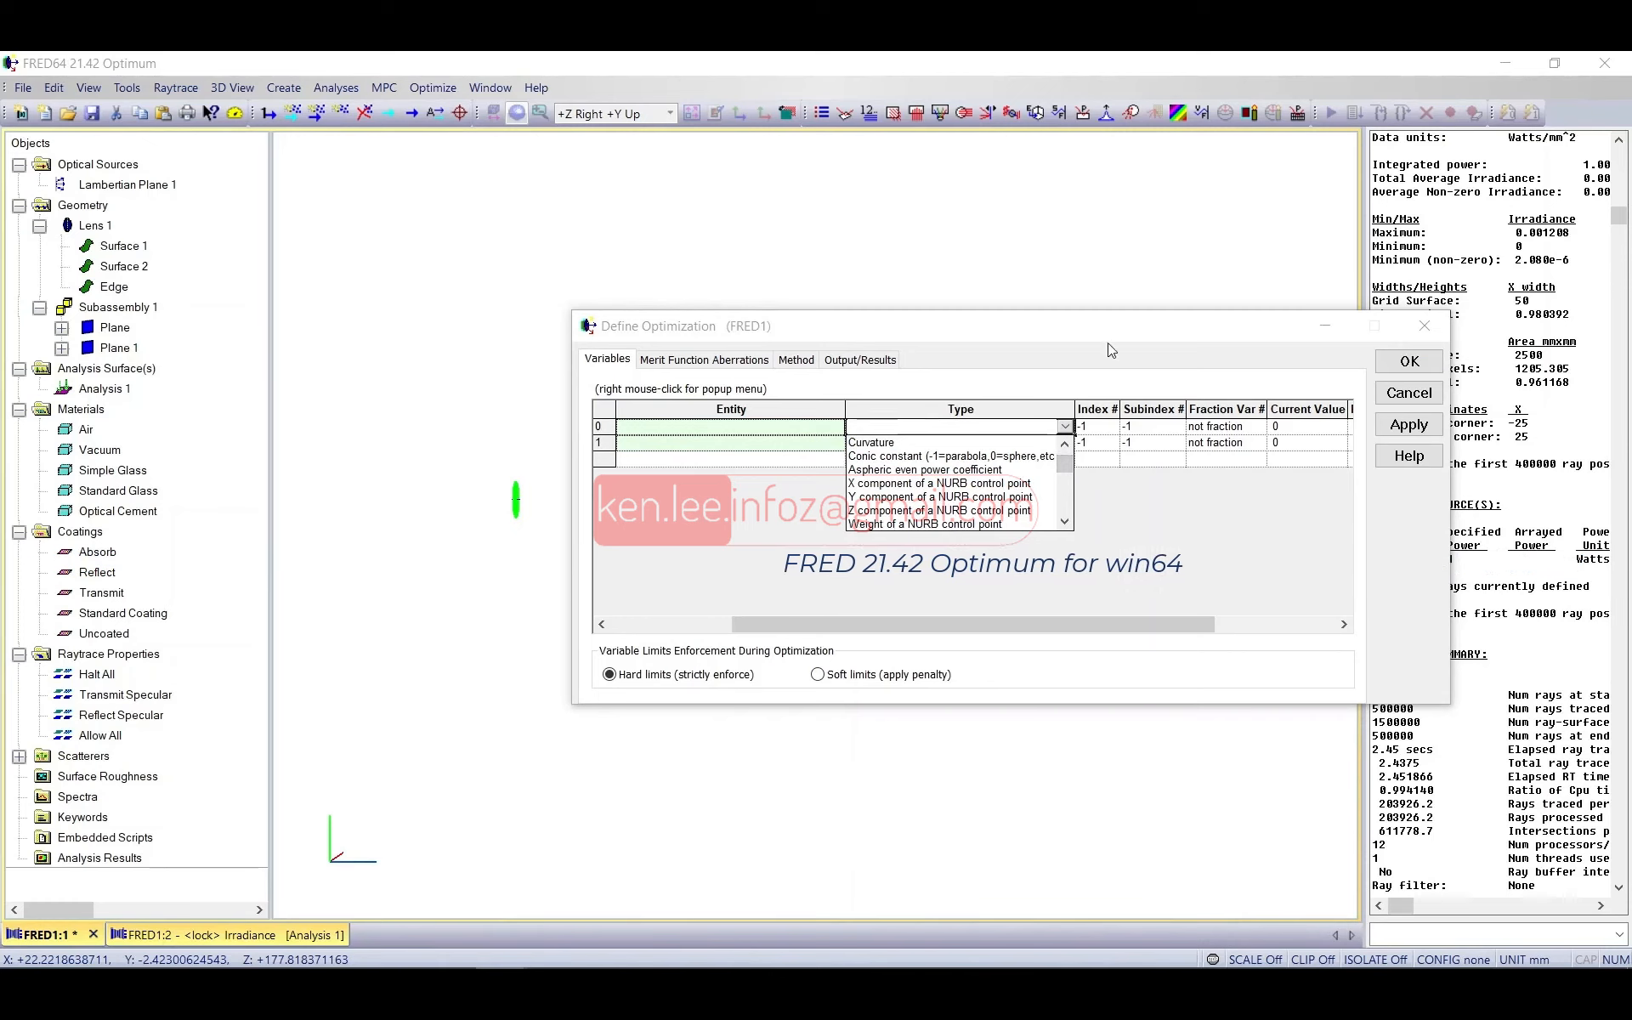
pyautogui.click(1053, 402)
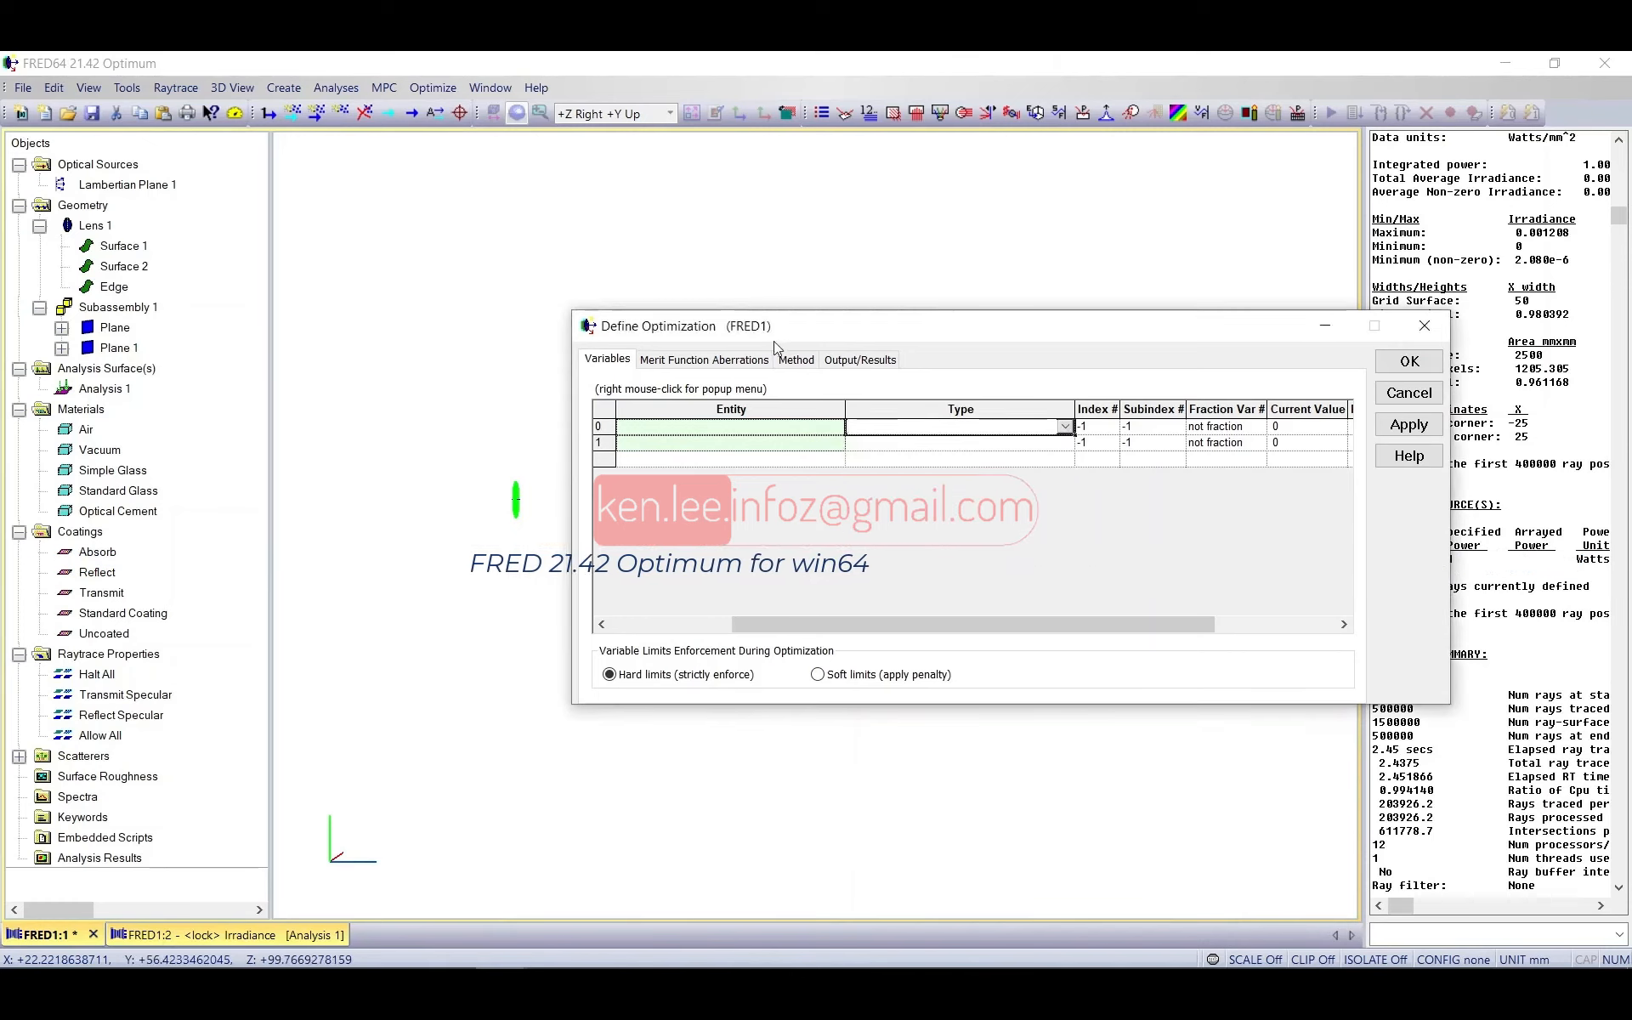
# Step: Add an active merit function aberration row and browse its available aberration definitions without choosing one
pyautogui.click(693, 359)
pyautogui.click(662, 430)
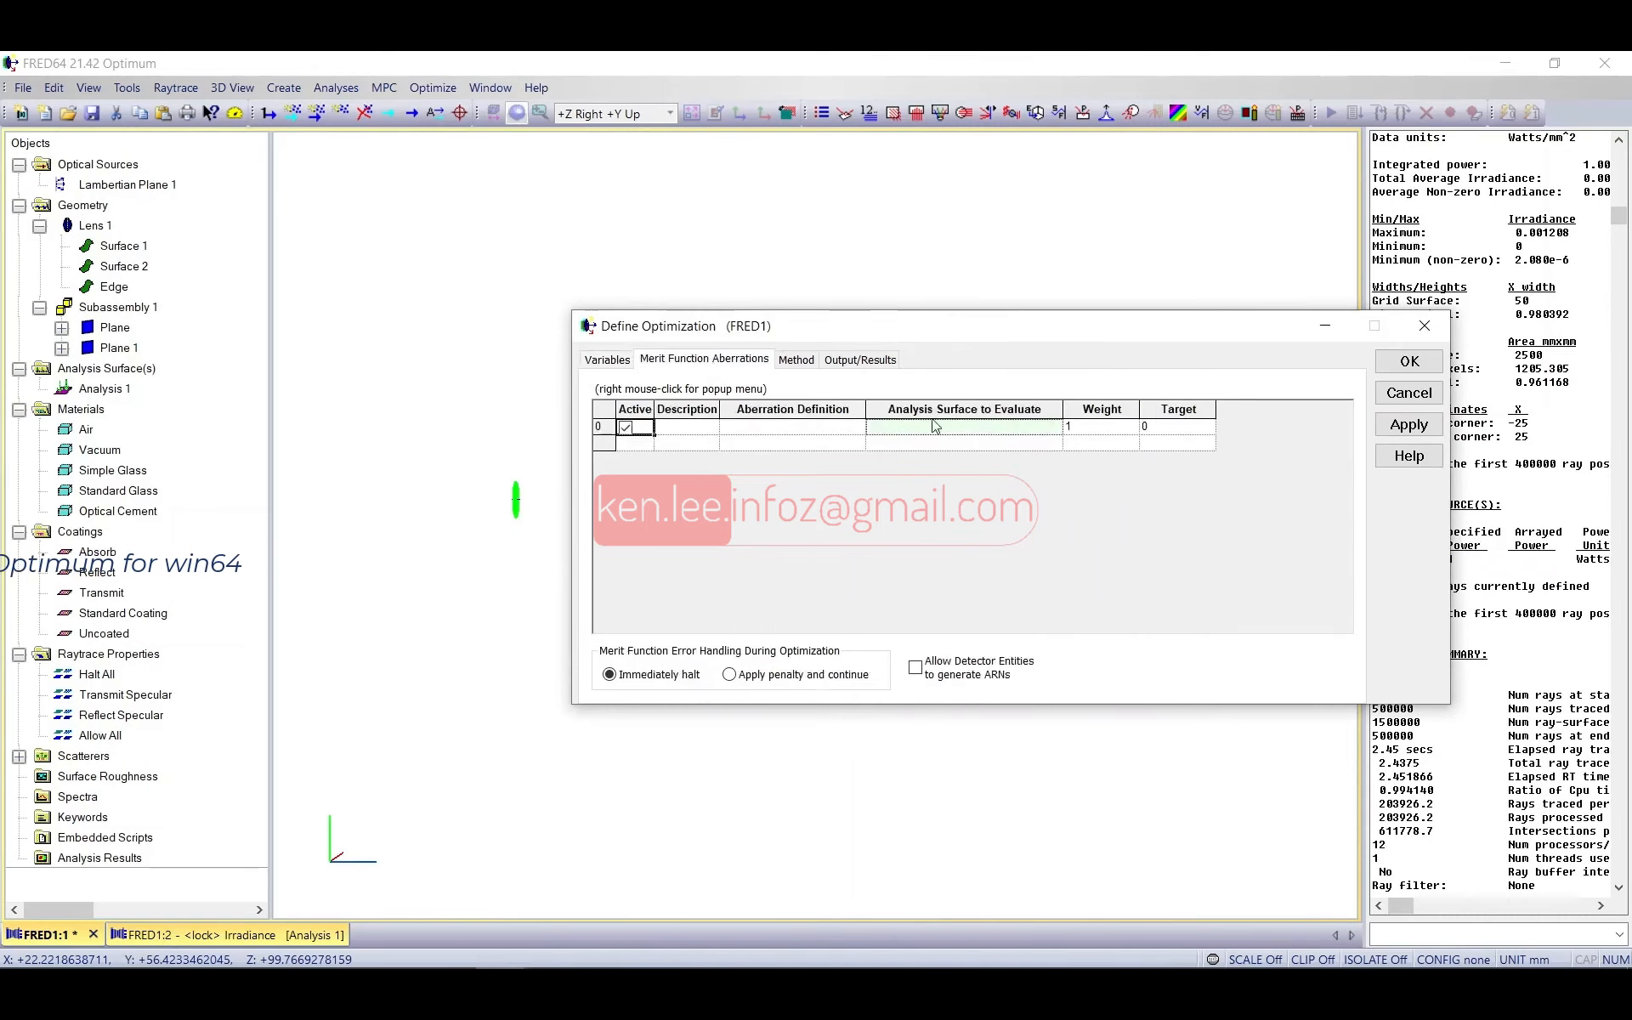
pyautogui.click(855, 427)
pyautogui.moveTo(859, 460); pyautogui.dragTo(863, 510)
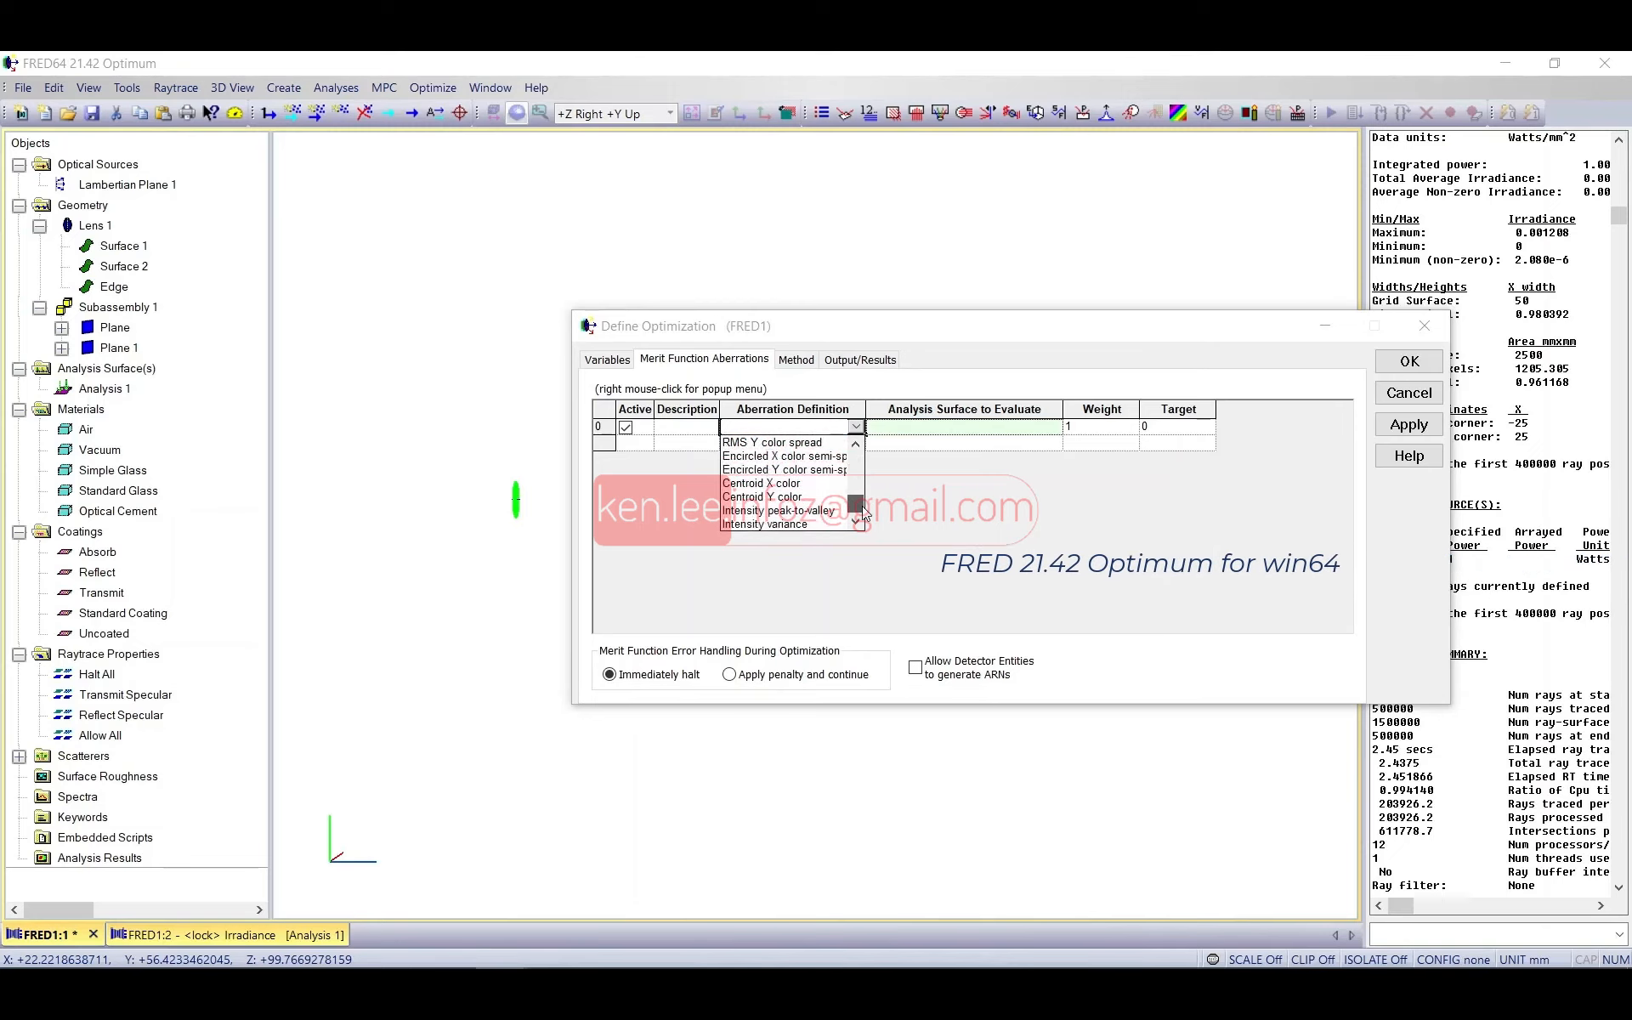
pyautogui.click(1003, 464)
# Step: Add four more active rows to the merit function aberrations table with default weight and target
pyautogui.click(624, 446)
pyautogui.click(628, 461)
pyautogui.click(628, 477)
pyautogui.click(629, 493)
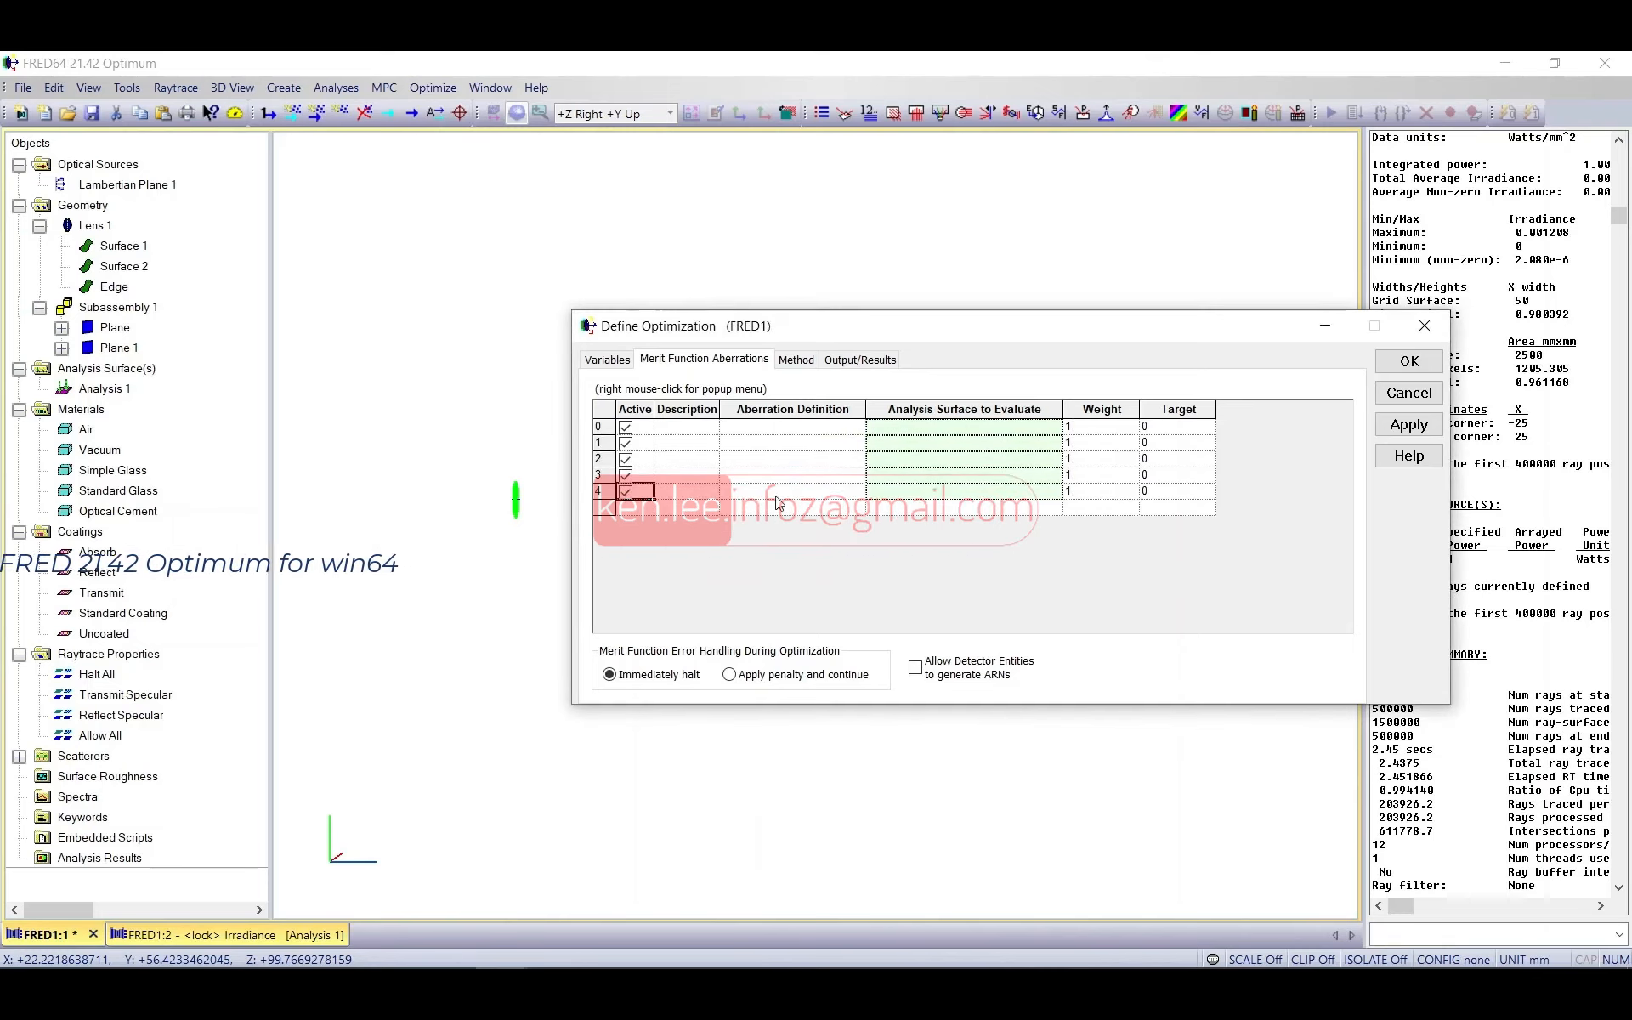
# Step: Review the optimization methods and the output and results options, and accept the optimization definition
pyautogui.click(798, 360)
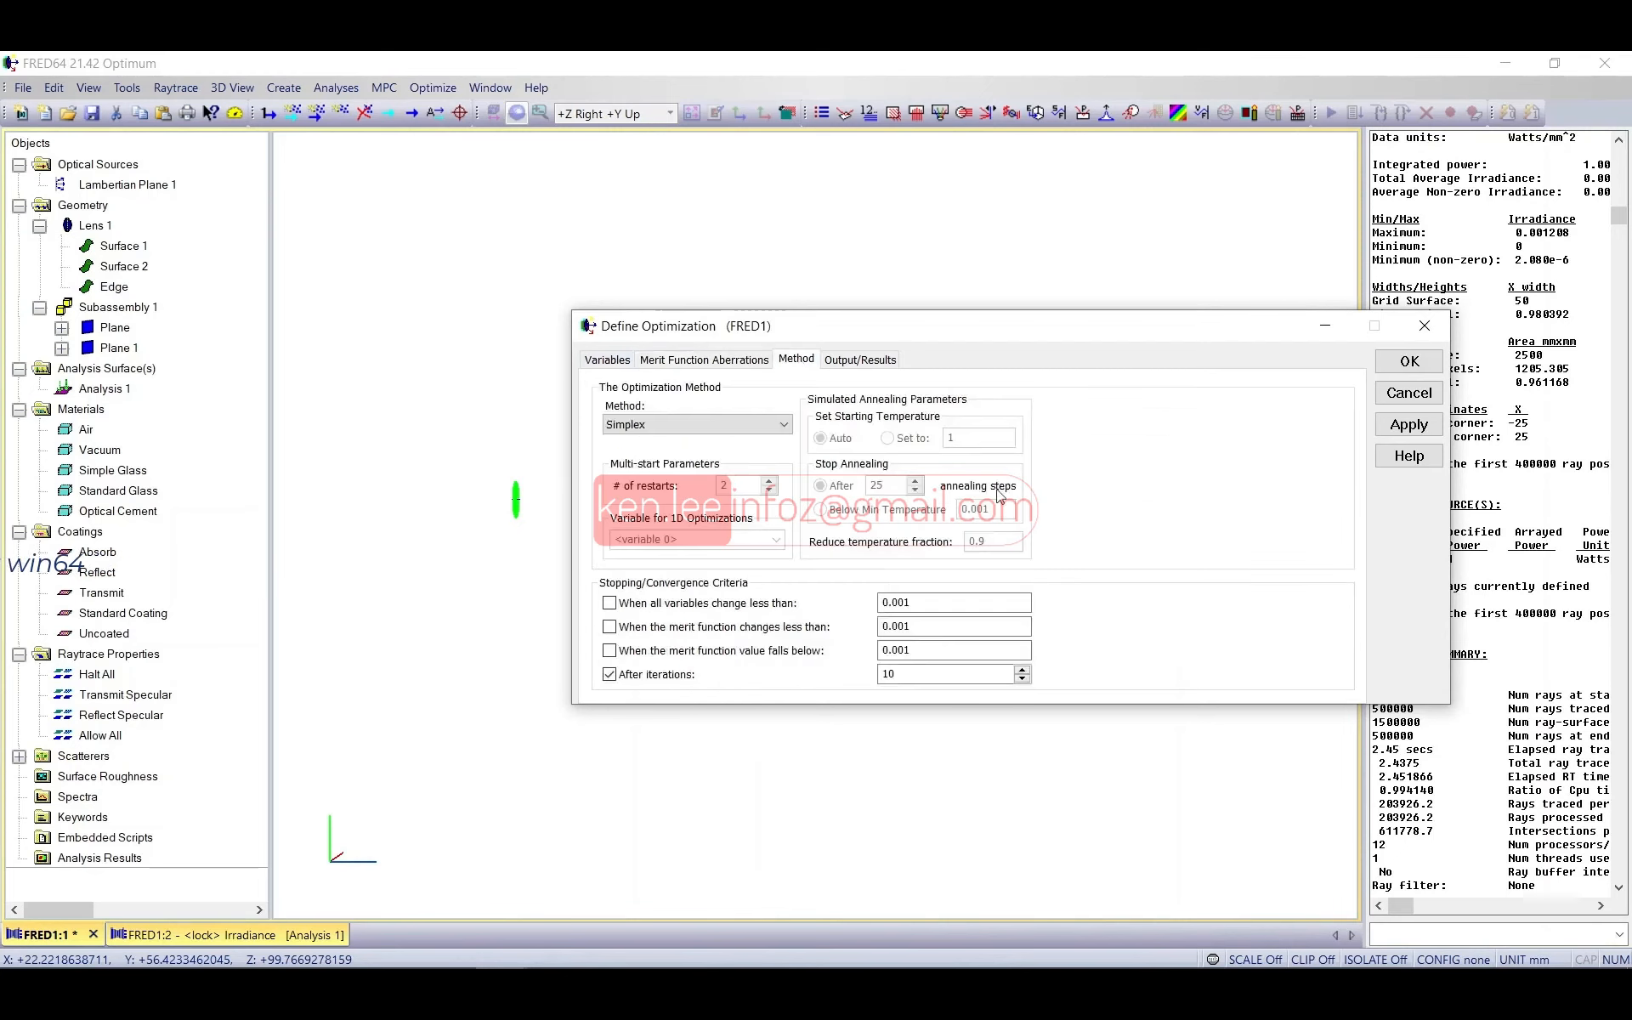
pyautogui.click(733, 418)
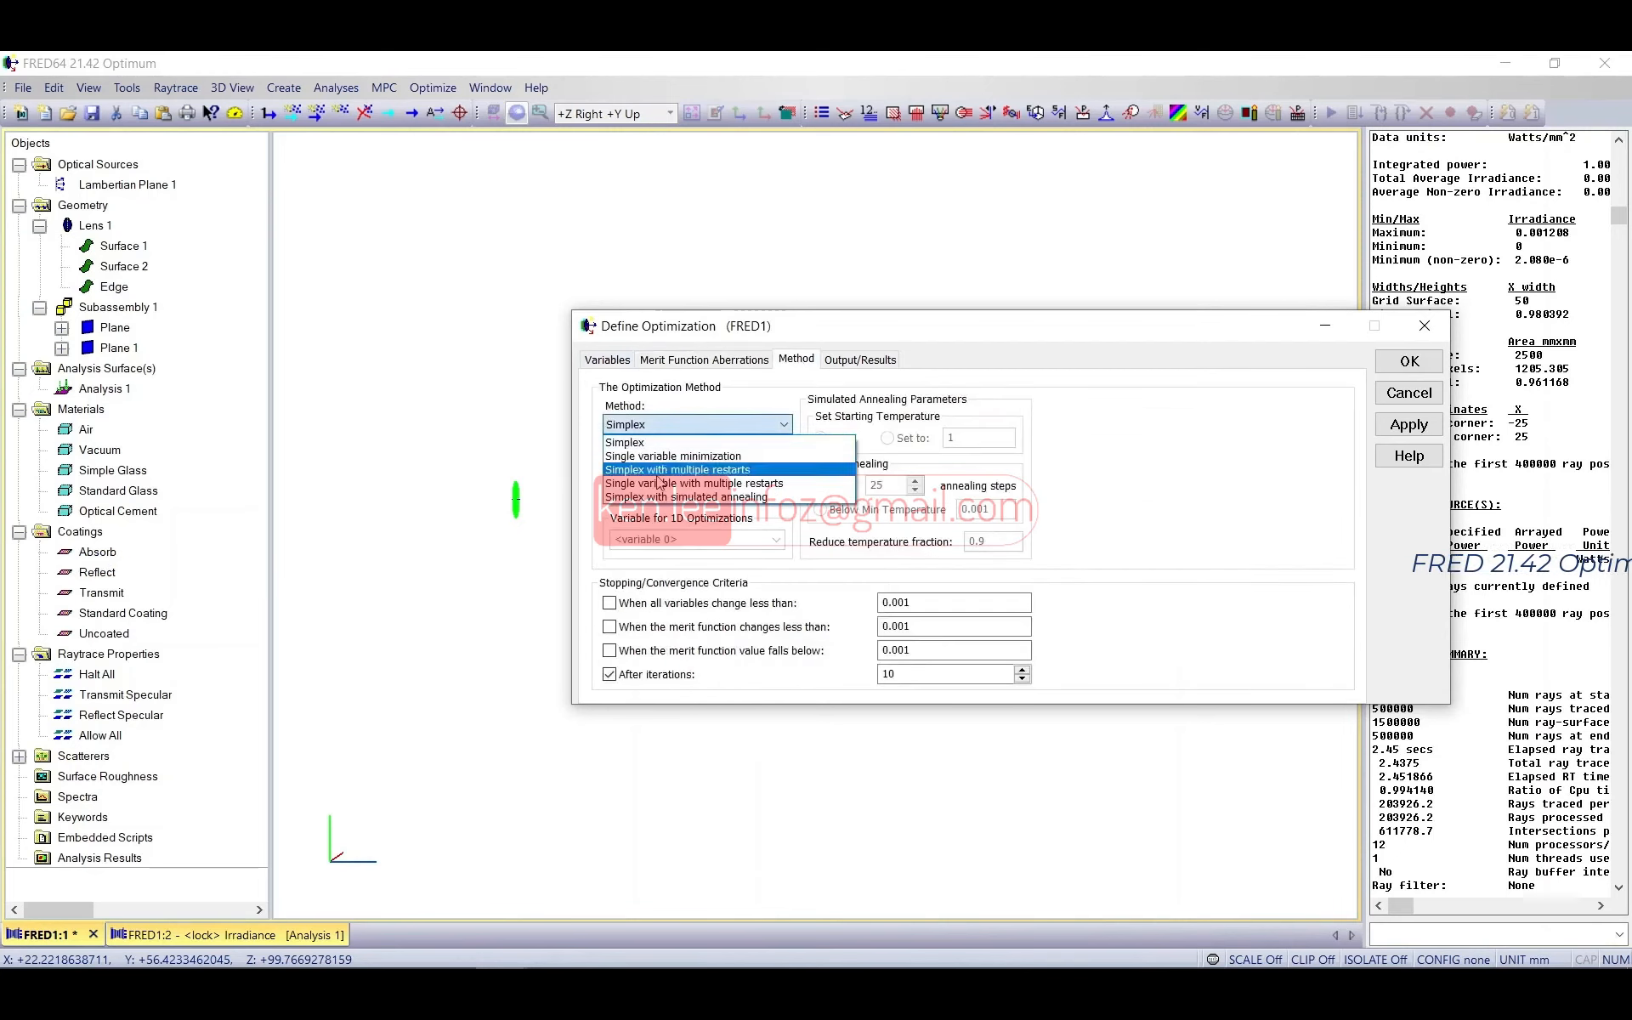
pyautogui.click(850, 355)
pyautogui.click(854, 357)
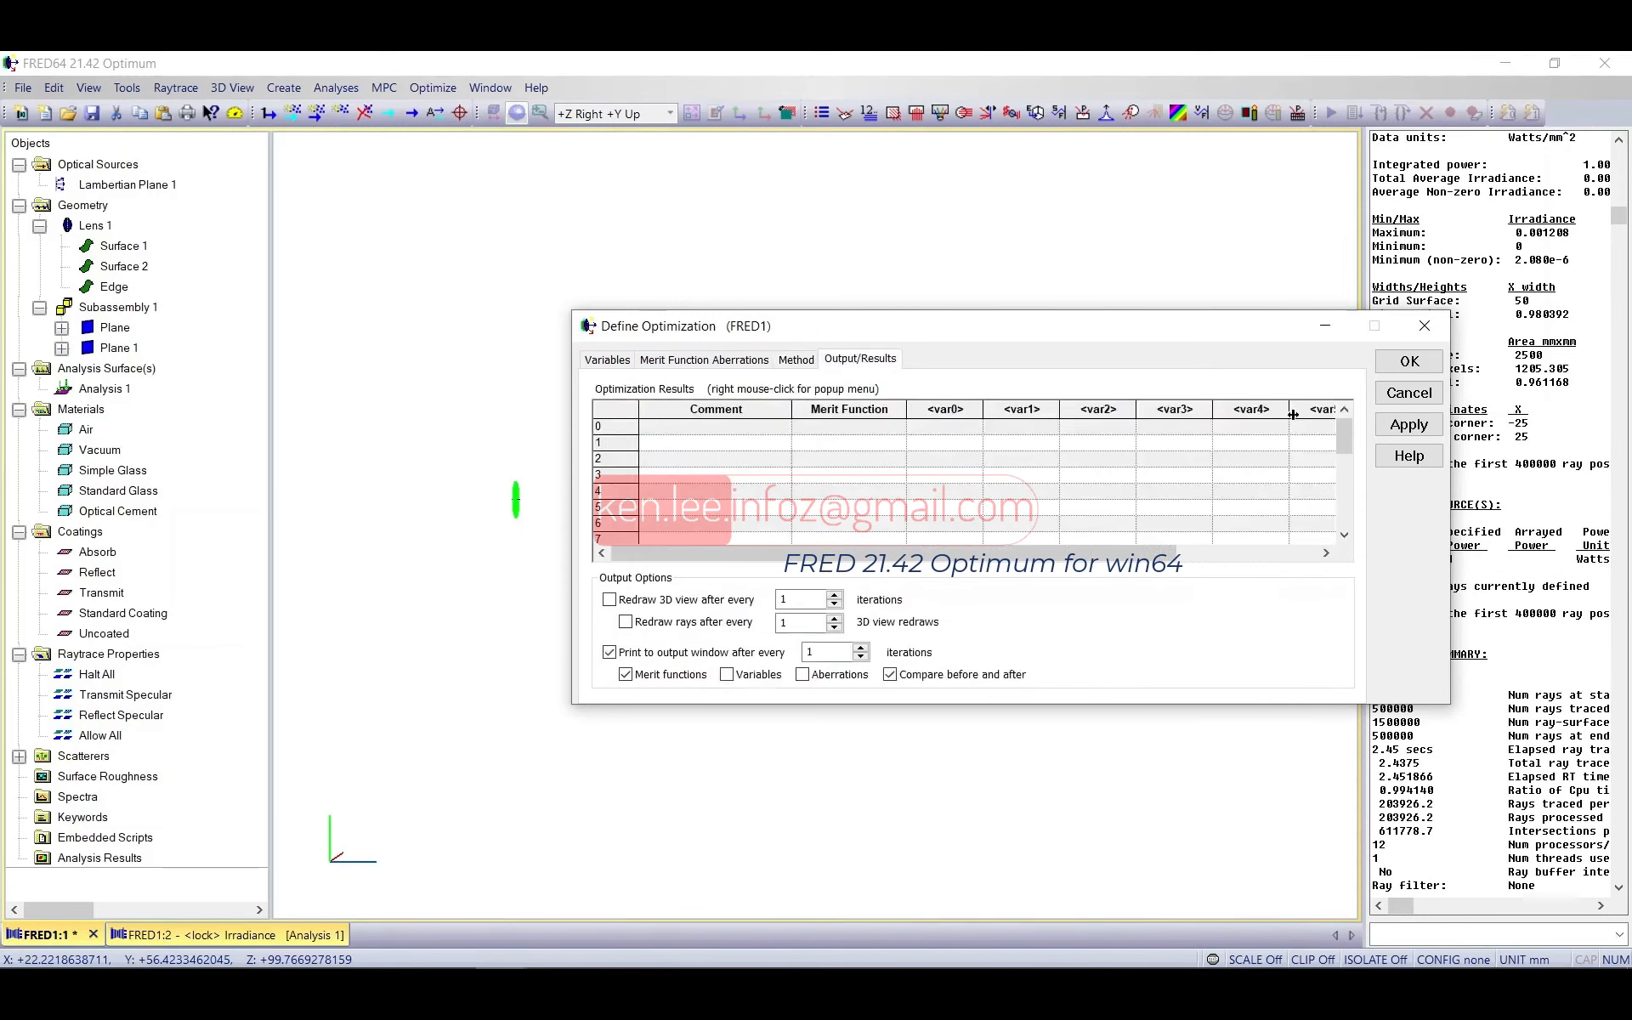
pyautogui.moveTo(1343, 435)
pyautogui.mouseDown()
pyautogui.moveTo(1347, 463)
pyautogui.moveTo(1360, 427)
pyautogui.mouseUp()
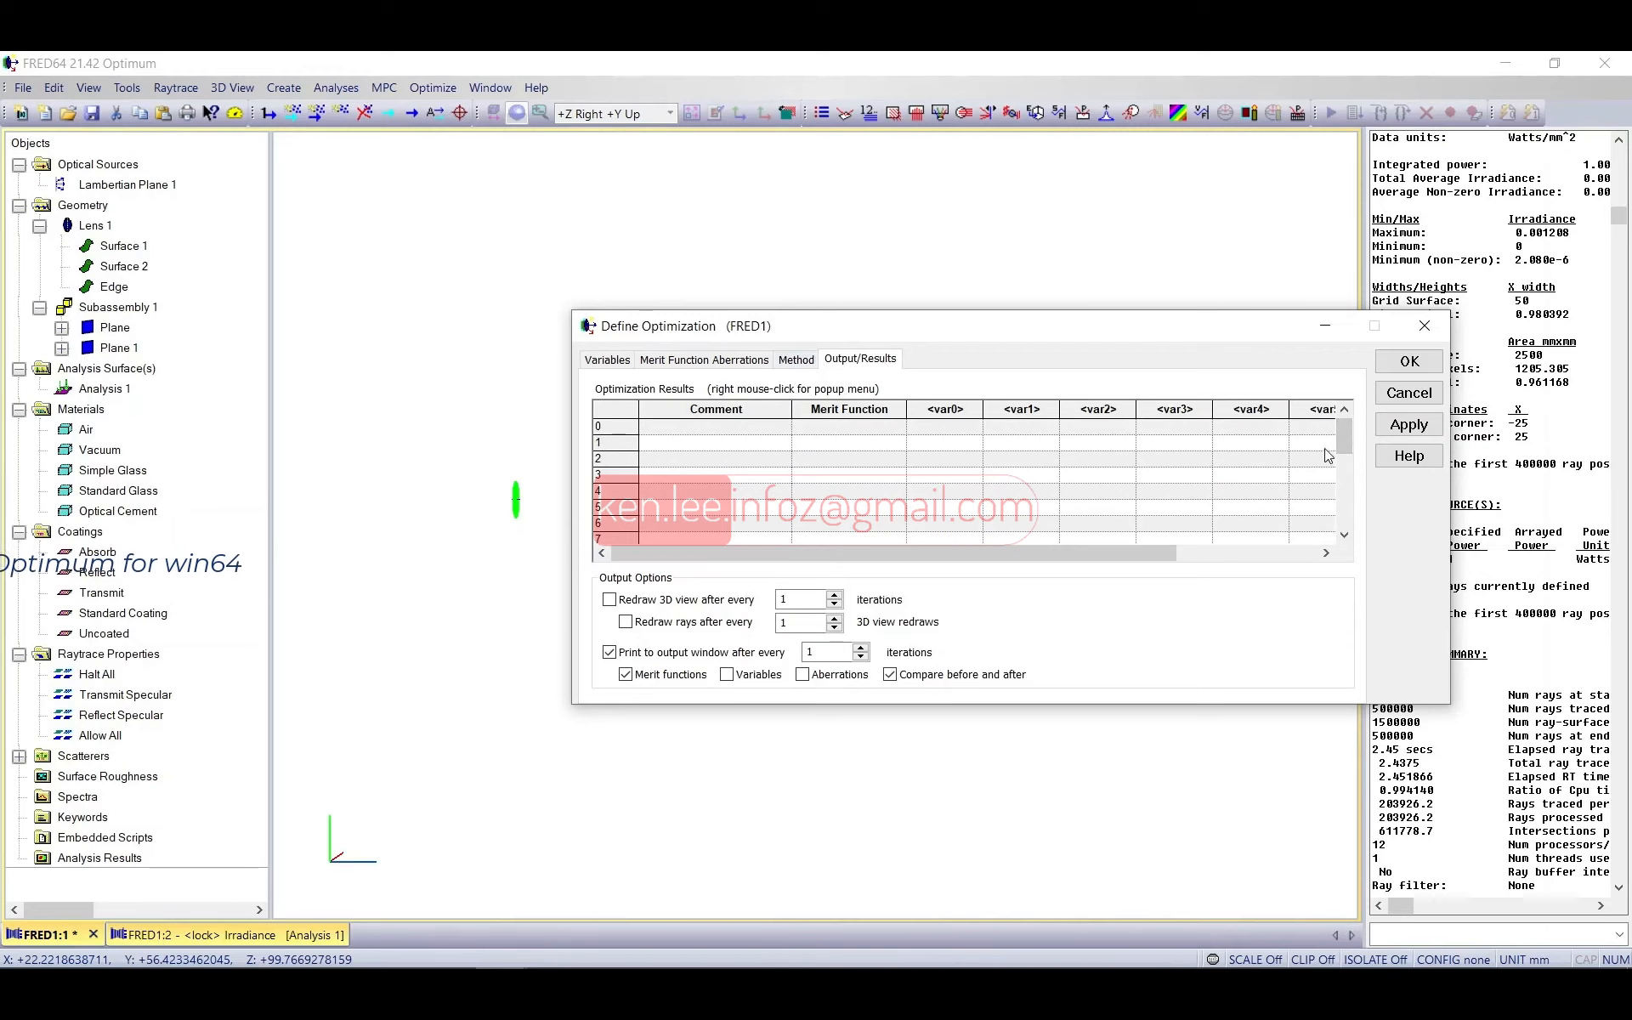
pyautogui.moveTo(1343, 443)
pyautogui.mouseDown()
pyautogui.moveTo(1344, 507)
pyautogui.moveTo(1349, 473)
pyautogui.mouseUp()
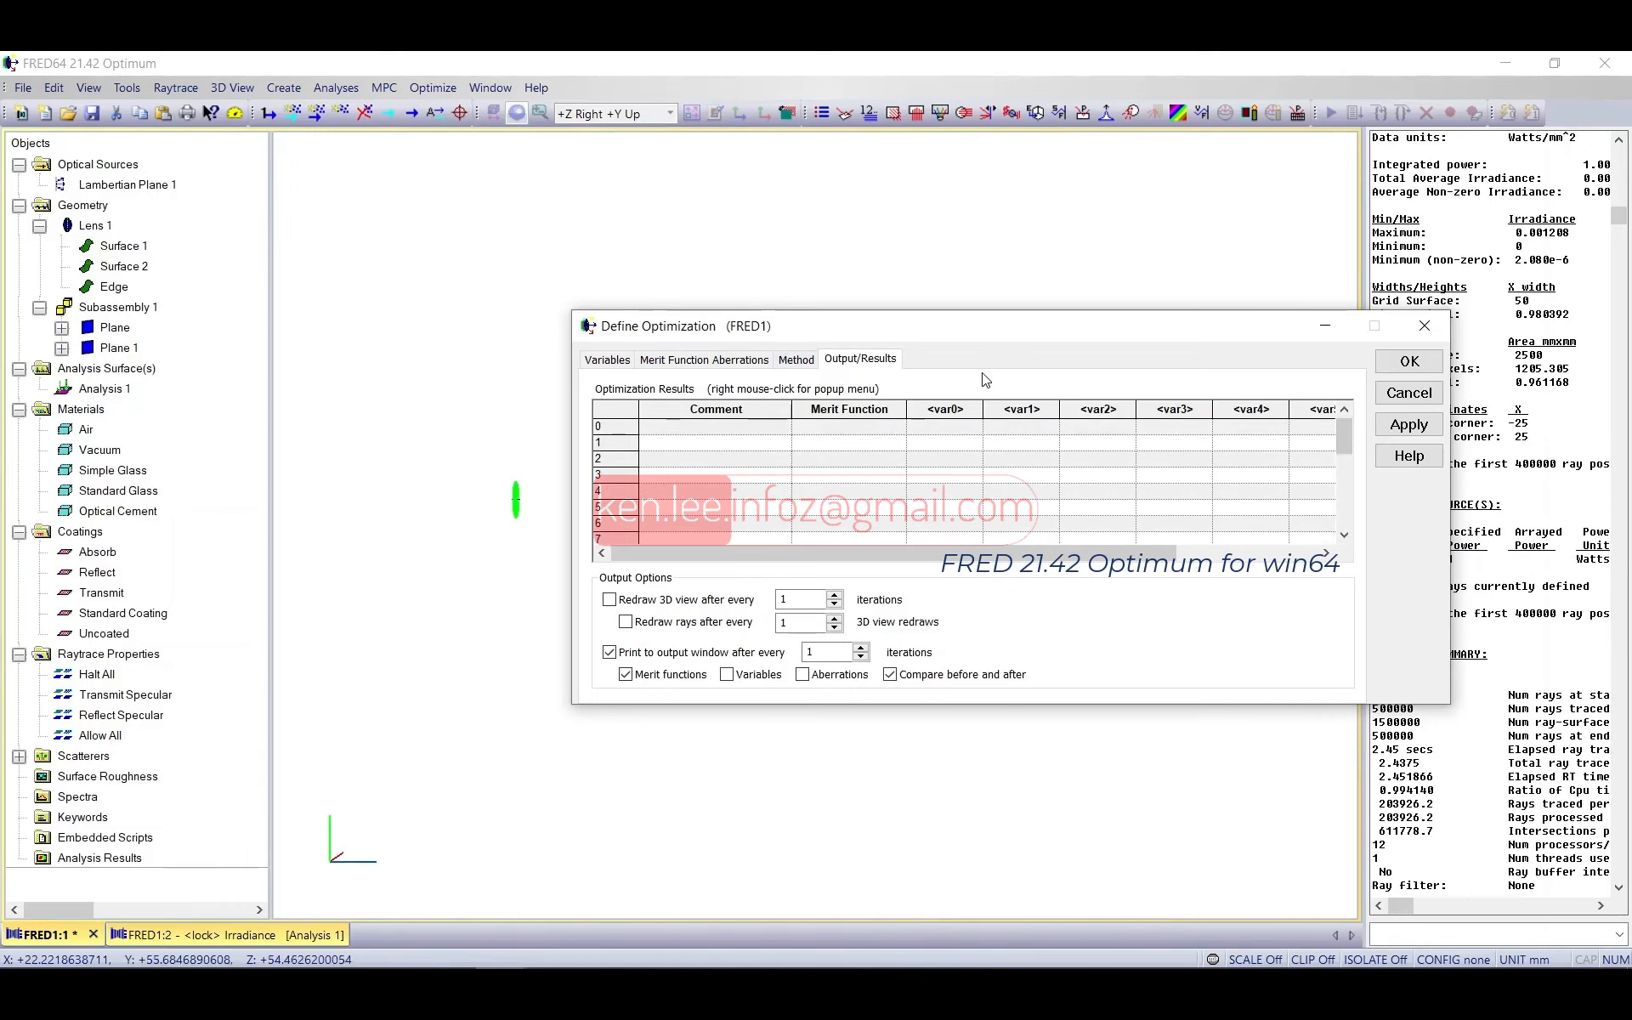
pyautogui.click(1409, 361)
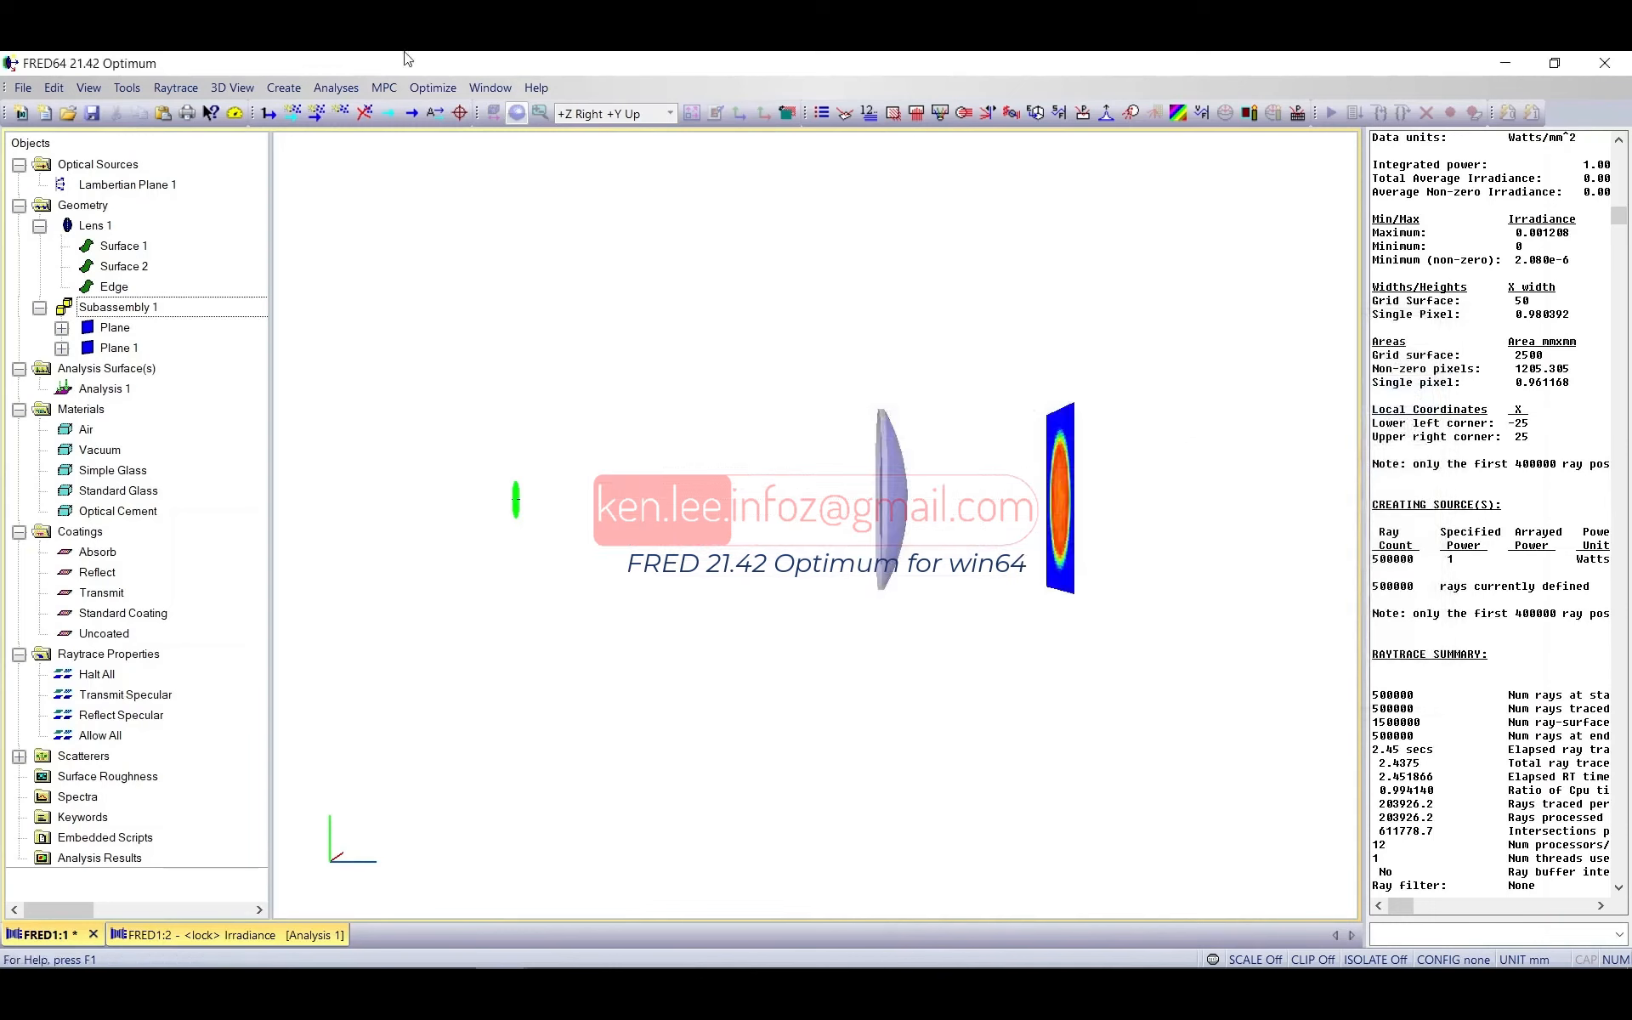
pyautogui.click(491, 87)
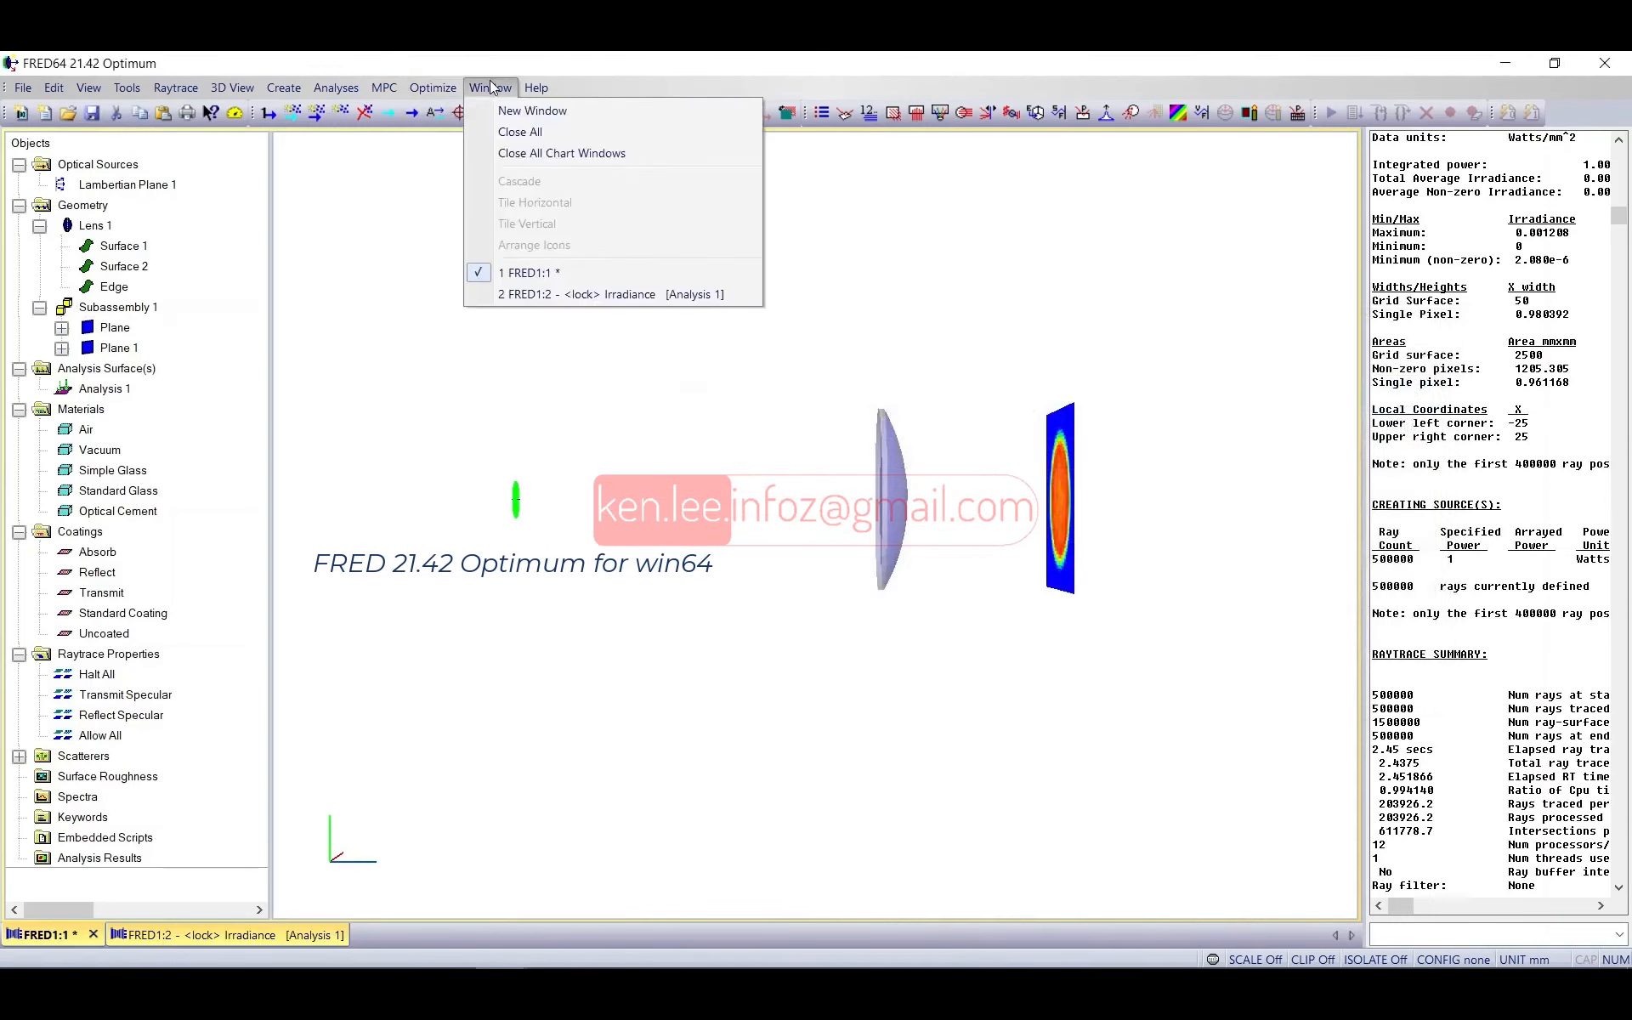
pyautogui.moveTo(532, 95)
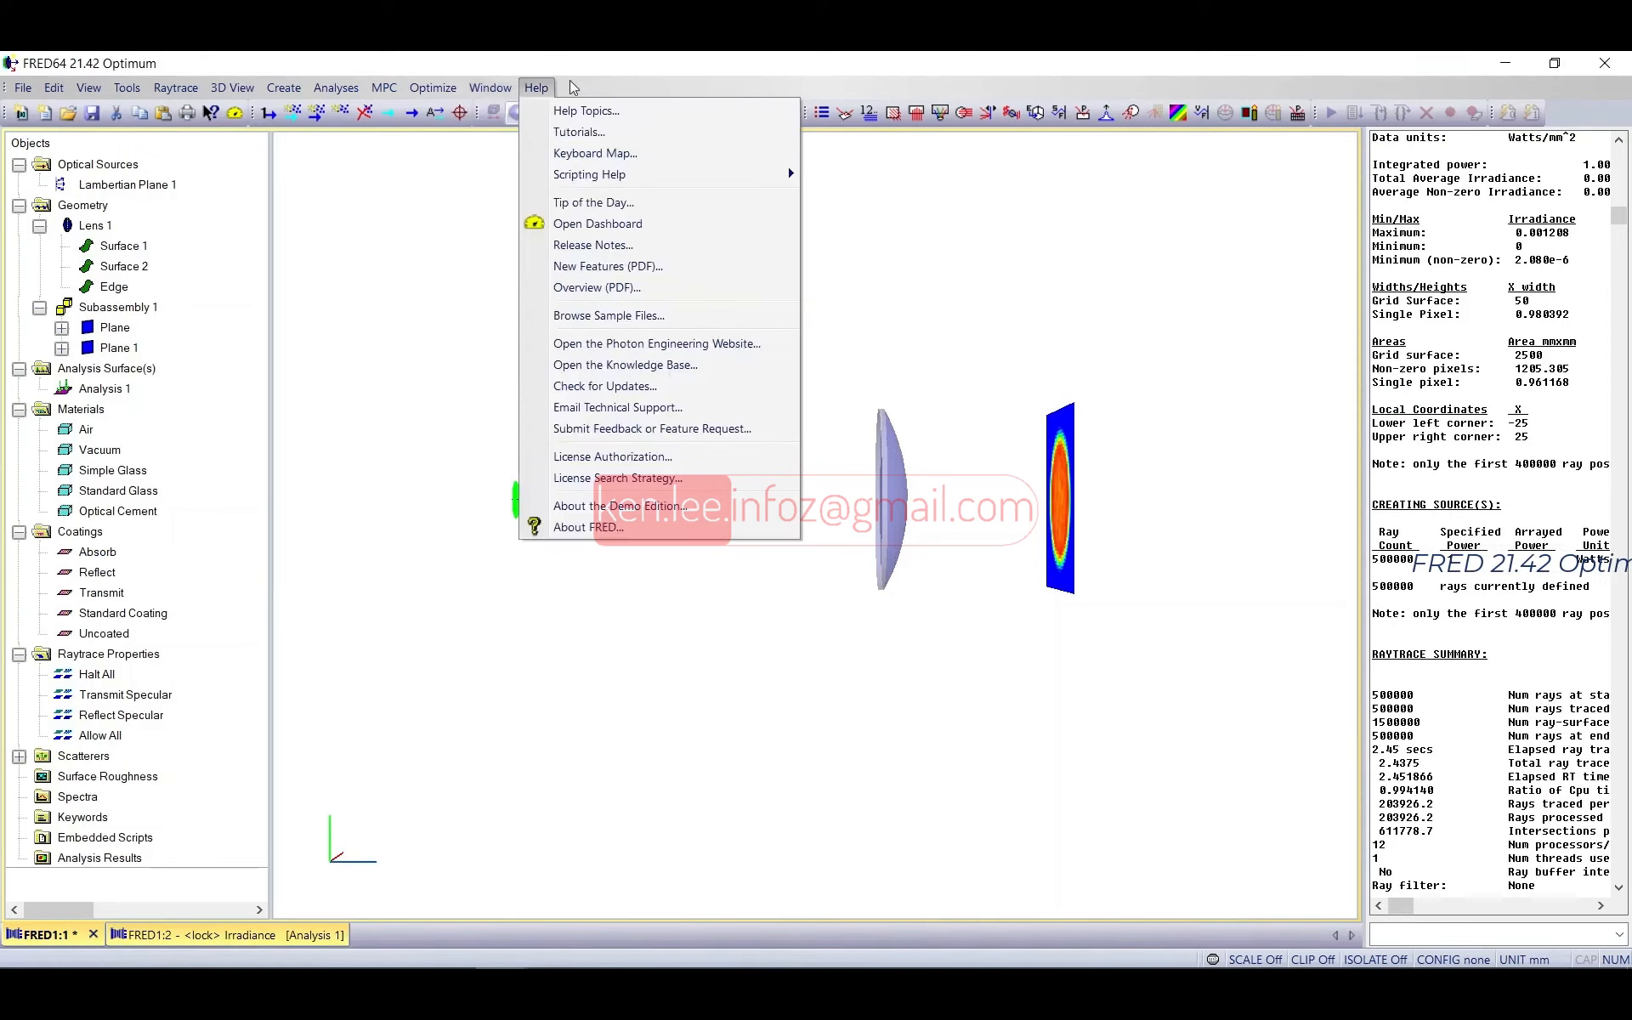
pyautogui.click(520, 88)
pyautogui.click(486, 92)
# Step: Open the scripting help for FRED Extensions and look through its list of functions
pyautogui.moveTo(537, 91)
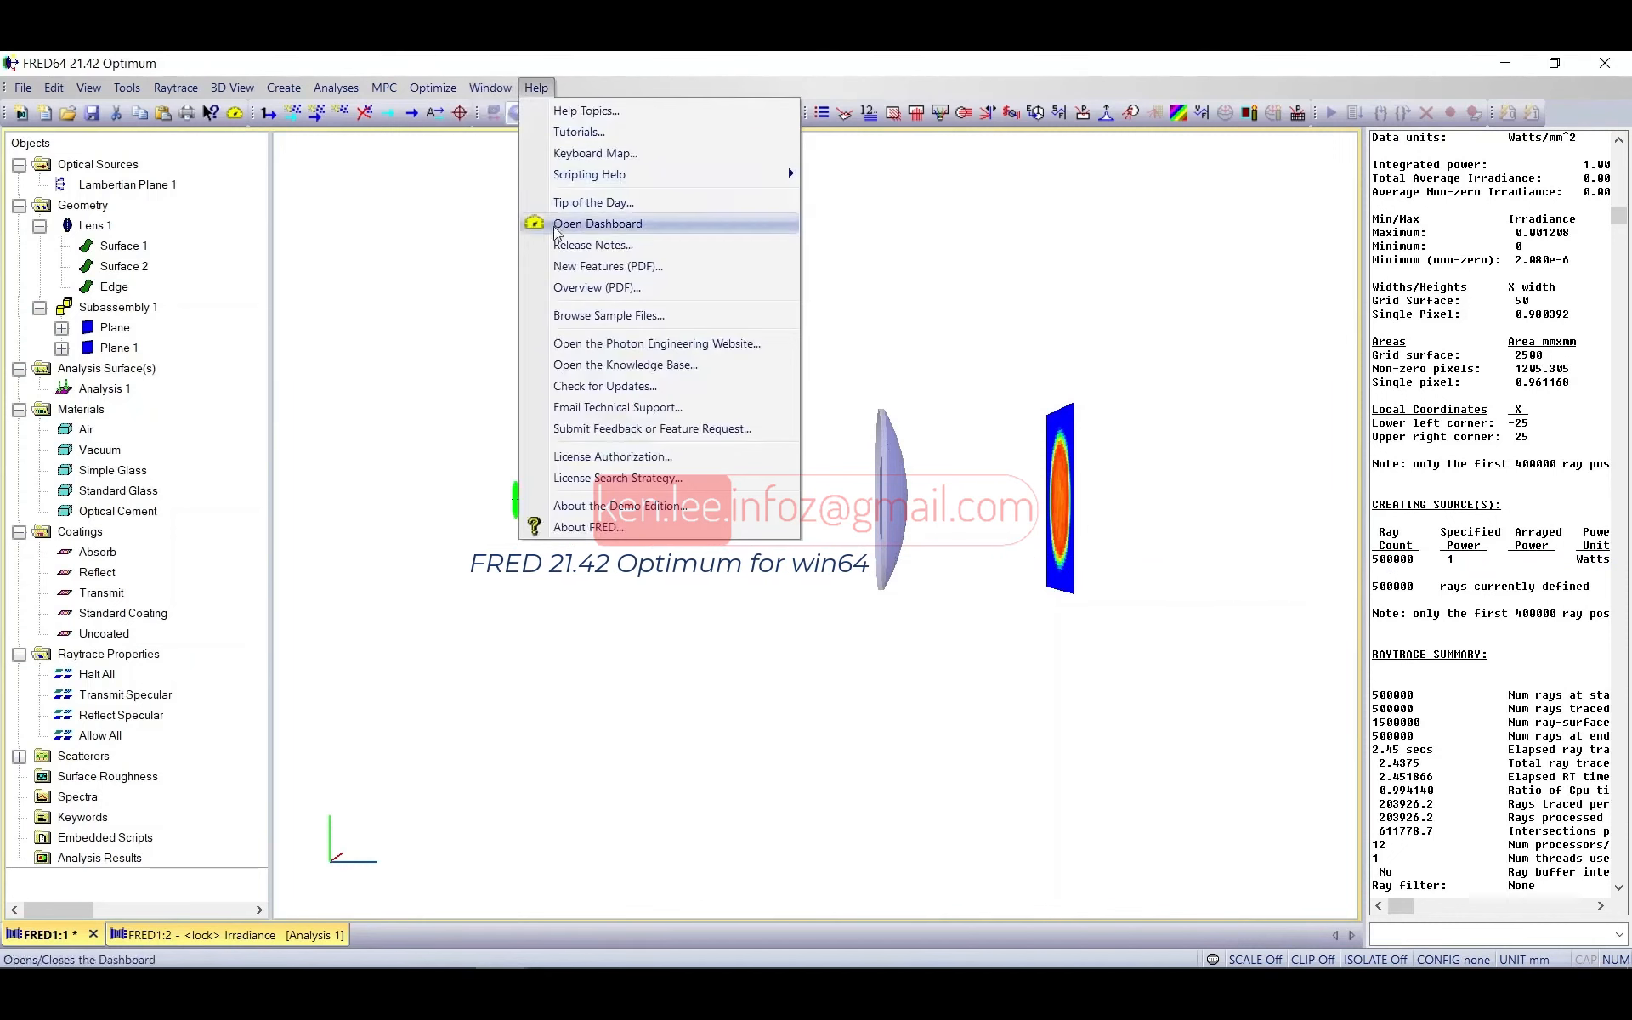
pyautogui.moveTo(711, 175)
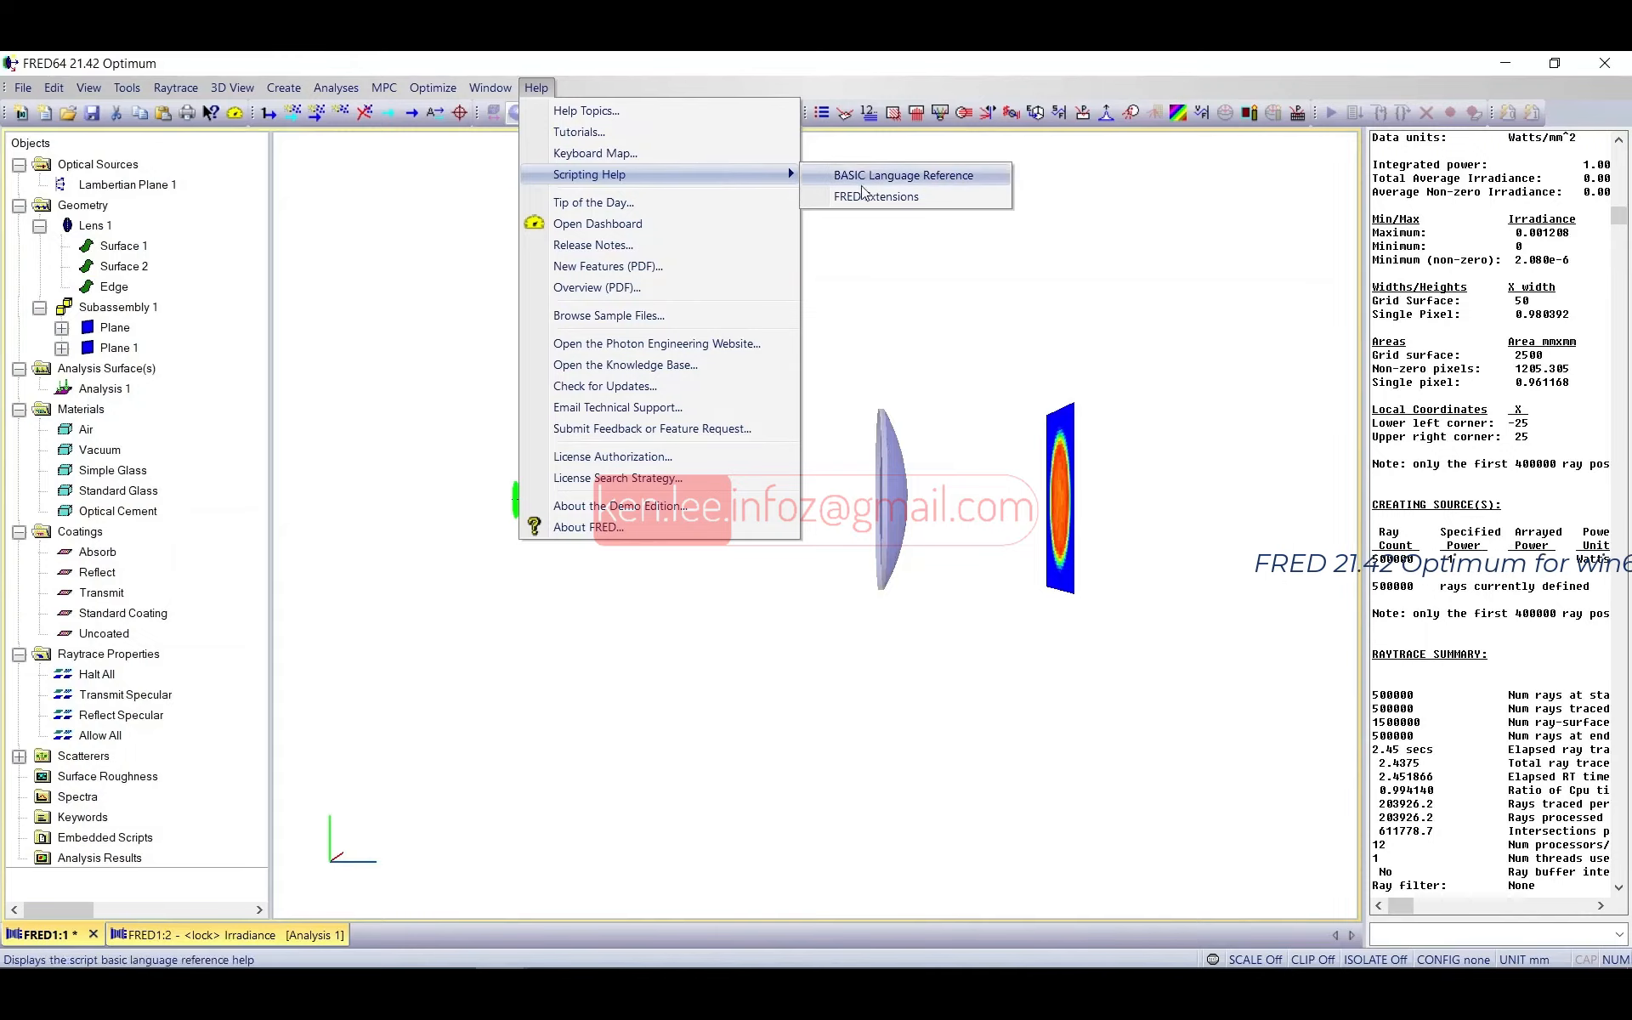
pyautogui.click(881, 196)
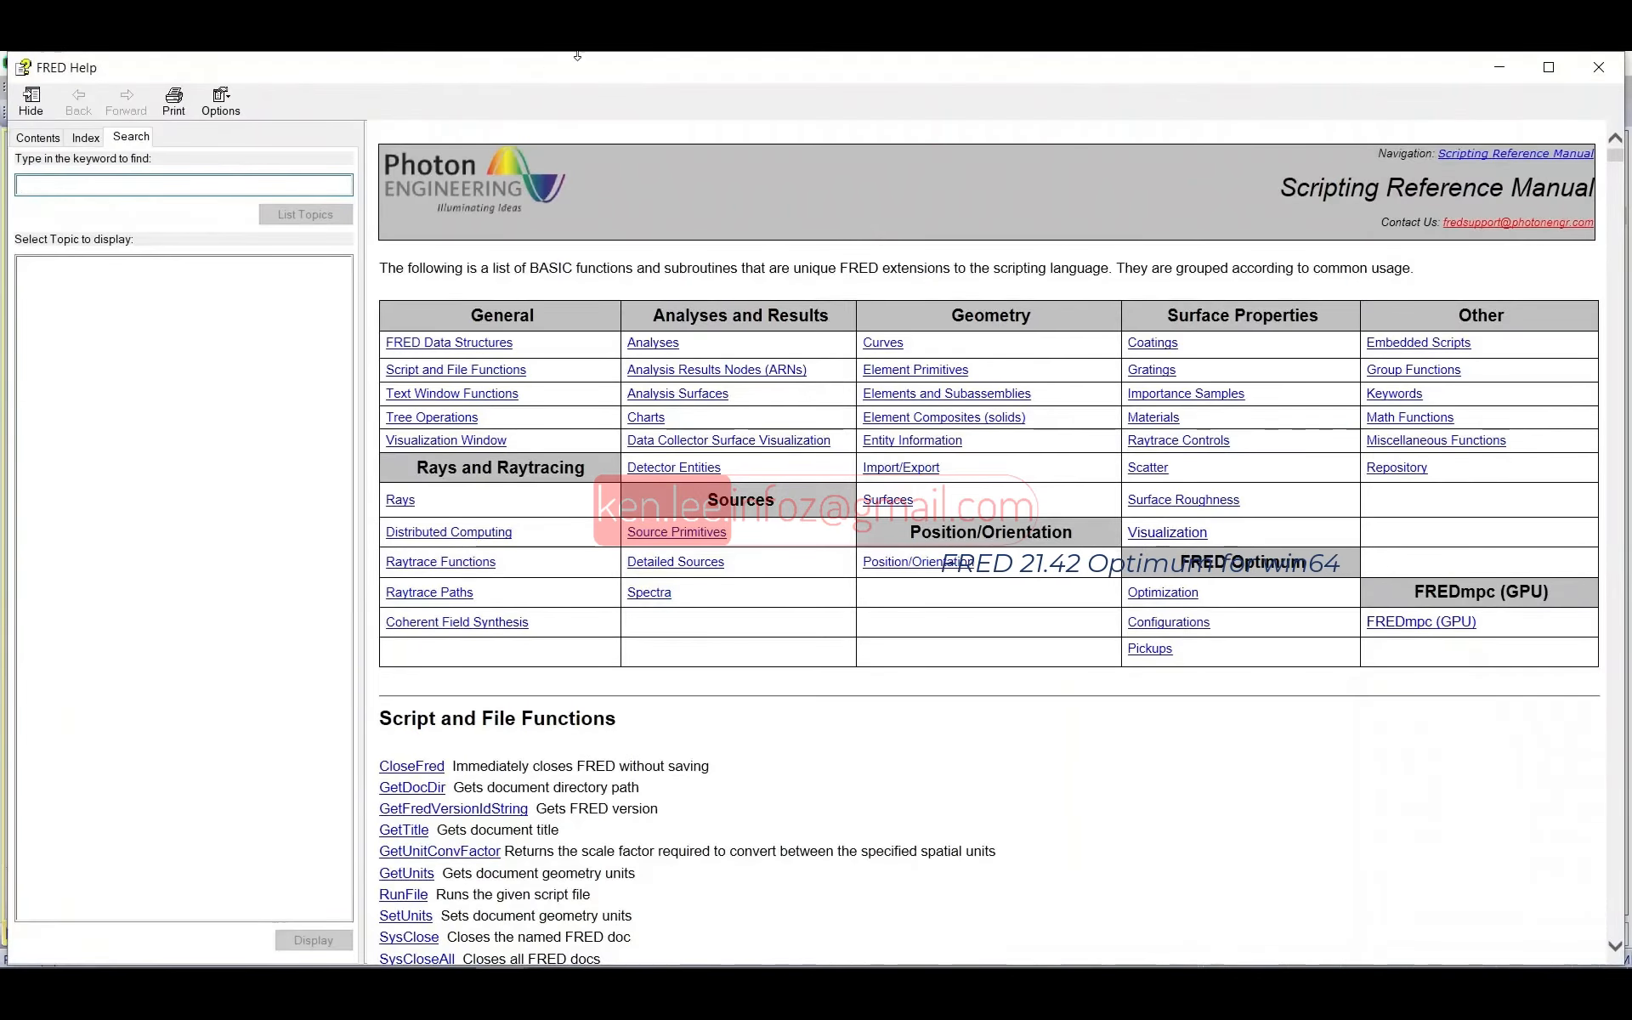
pyautogui.scroll(-8, 833, 404)
pyautogui.scroll(-20, 833, 404)
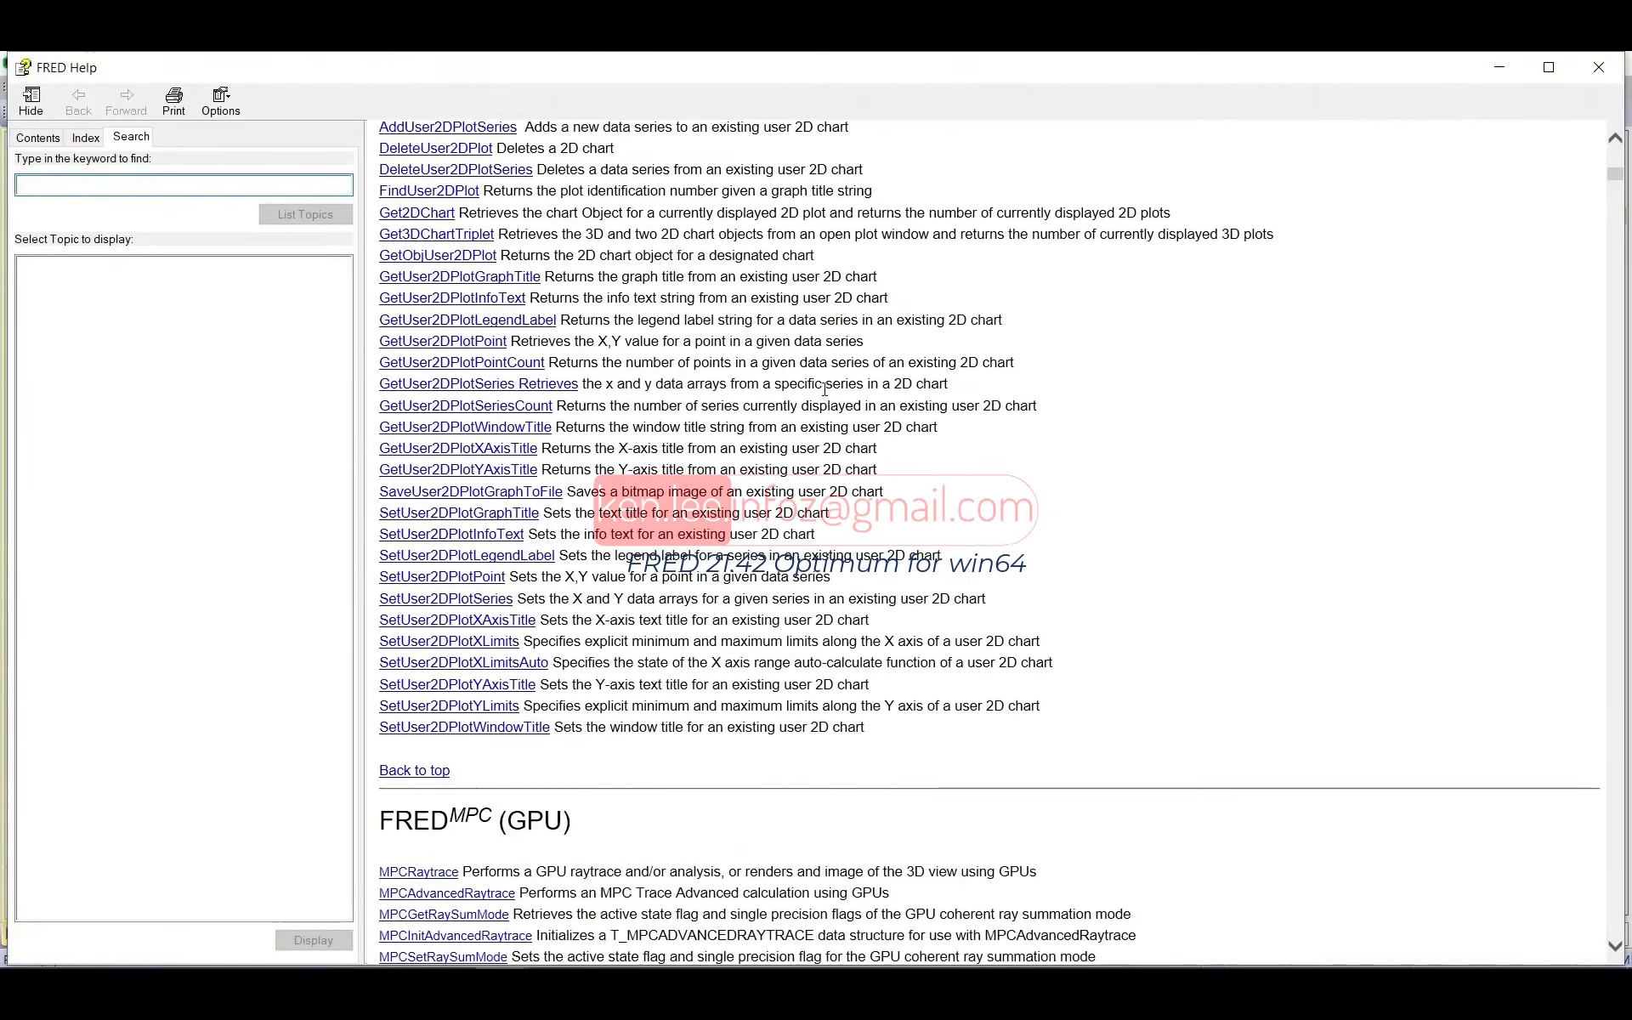
pyautogui.scroll(-10, 476, 294)
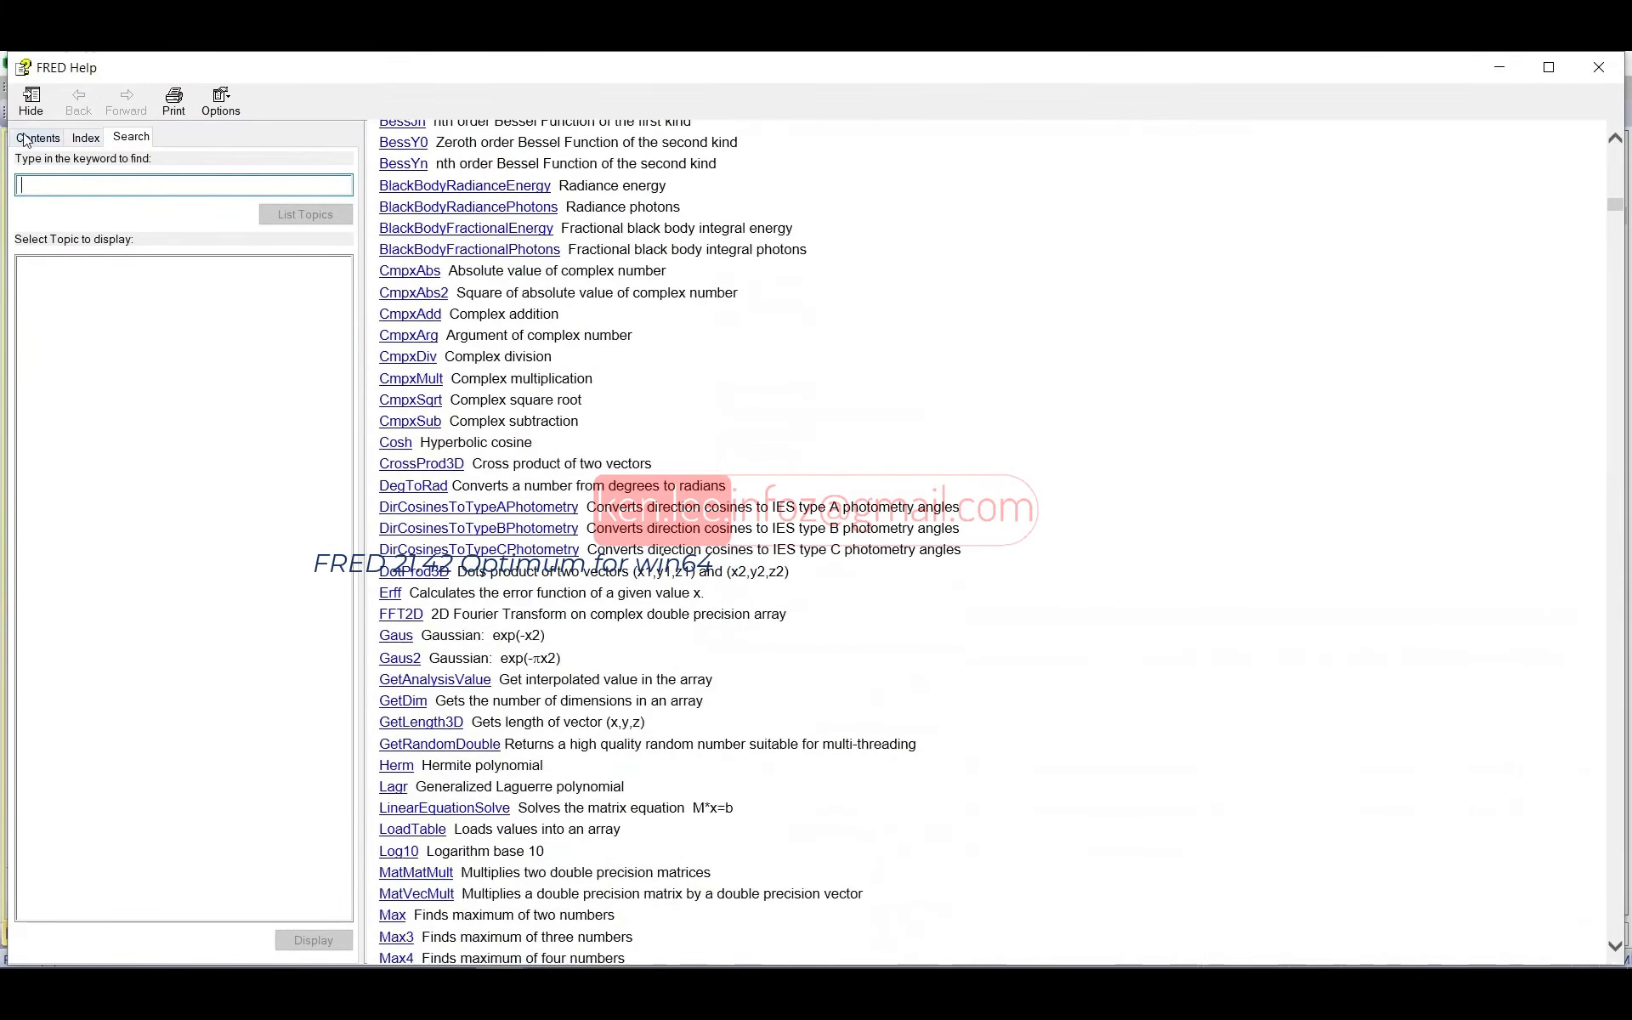
# Step: Expand FRED Basics in the help contents, look over the topics, and close the help window
pyautogui.click(38, 137)
pyautogui.click(26, 201)
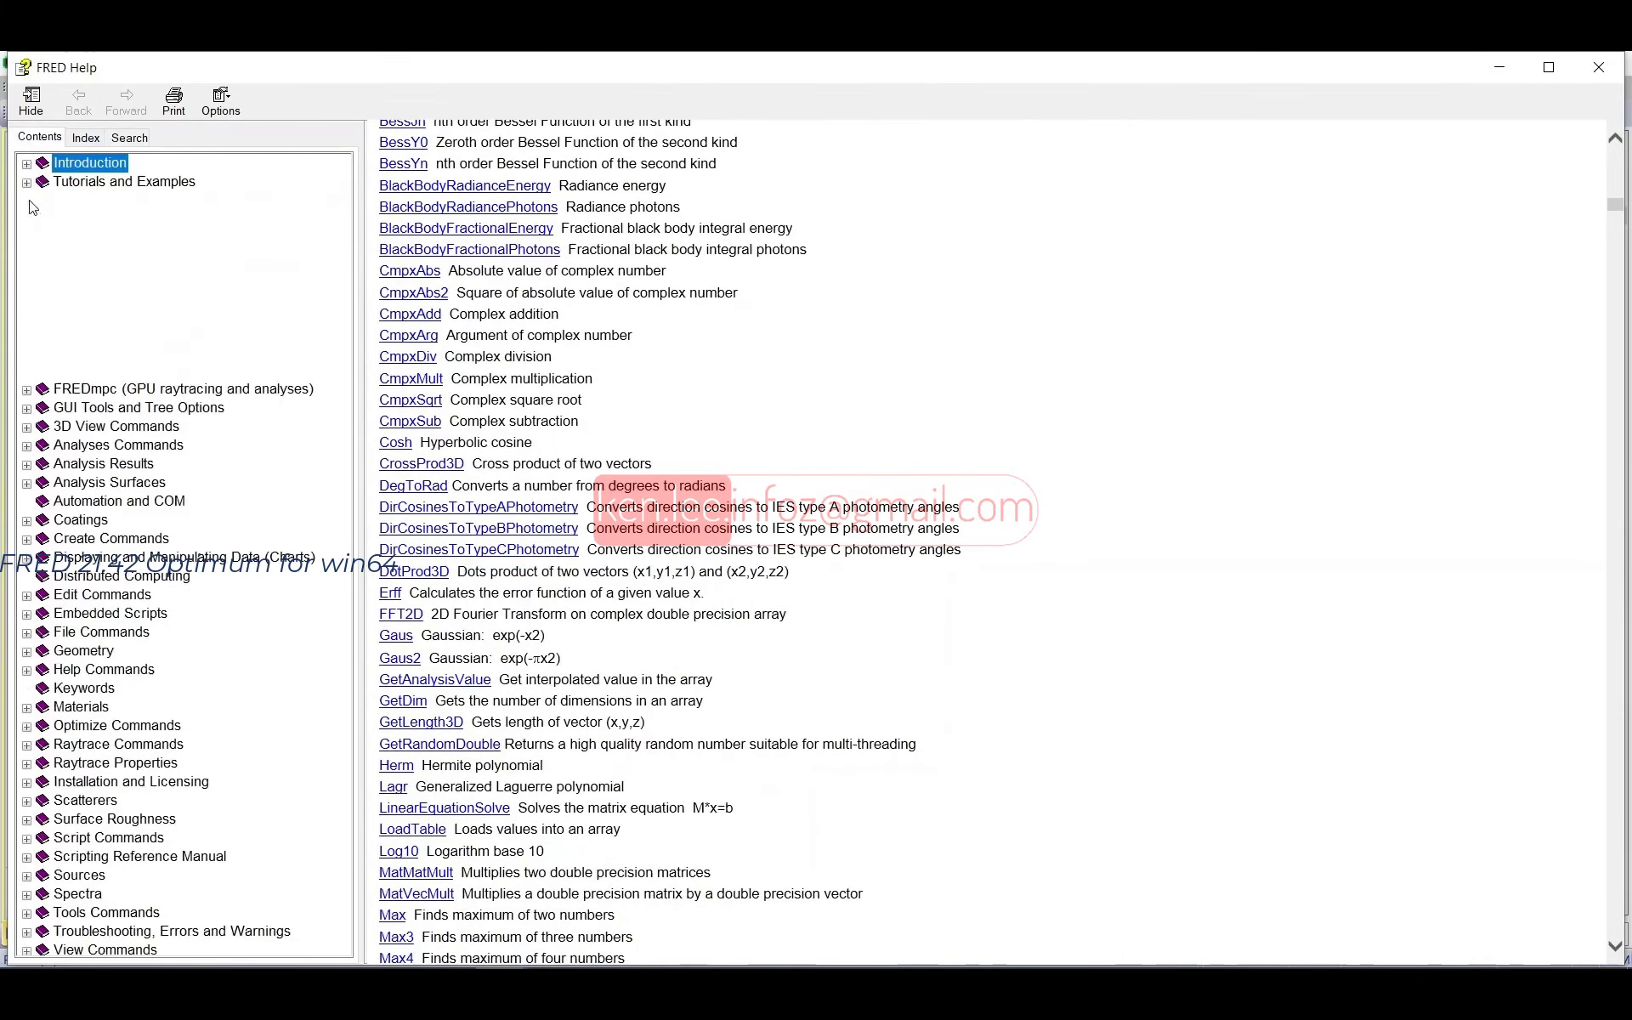
pyautogui.scroll(-2, 85, 456)
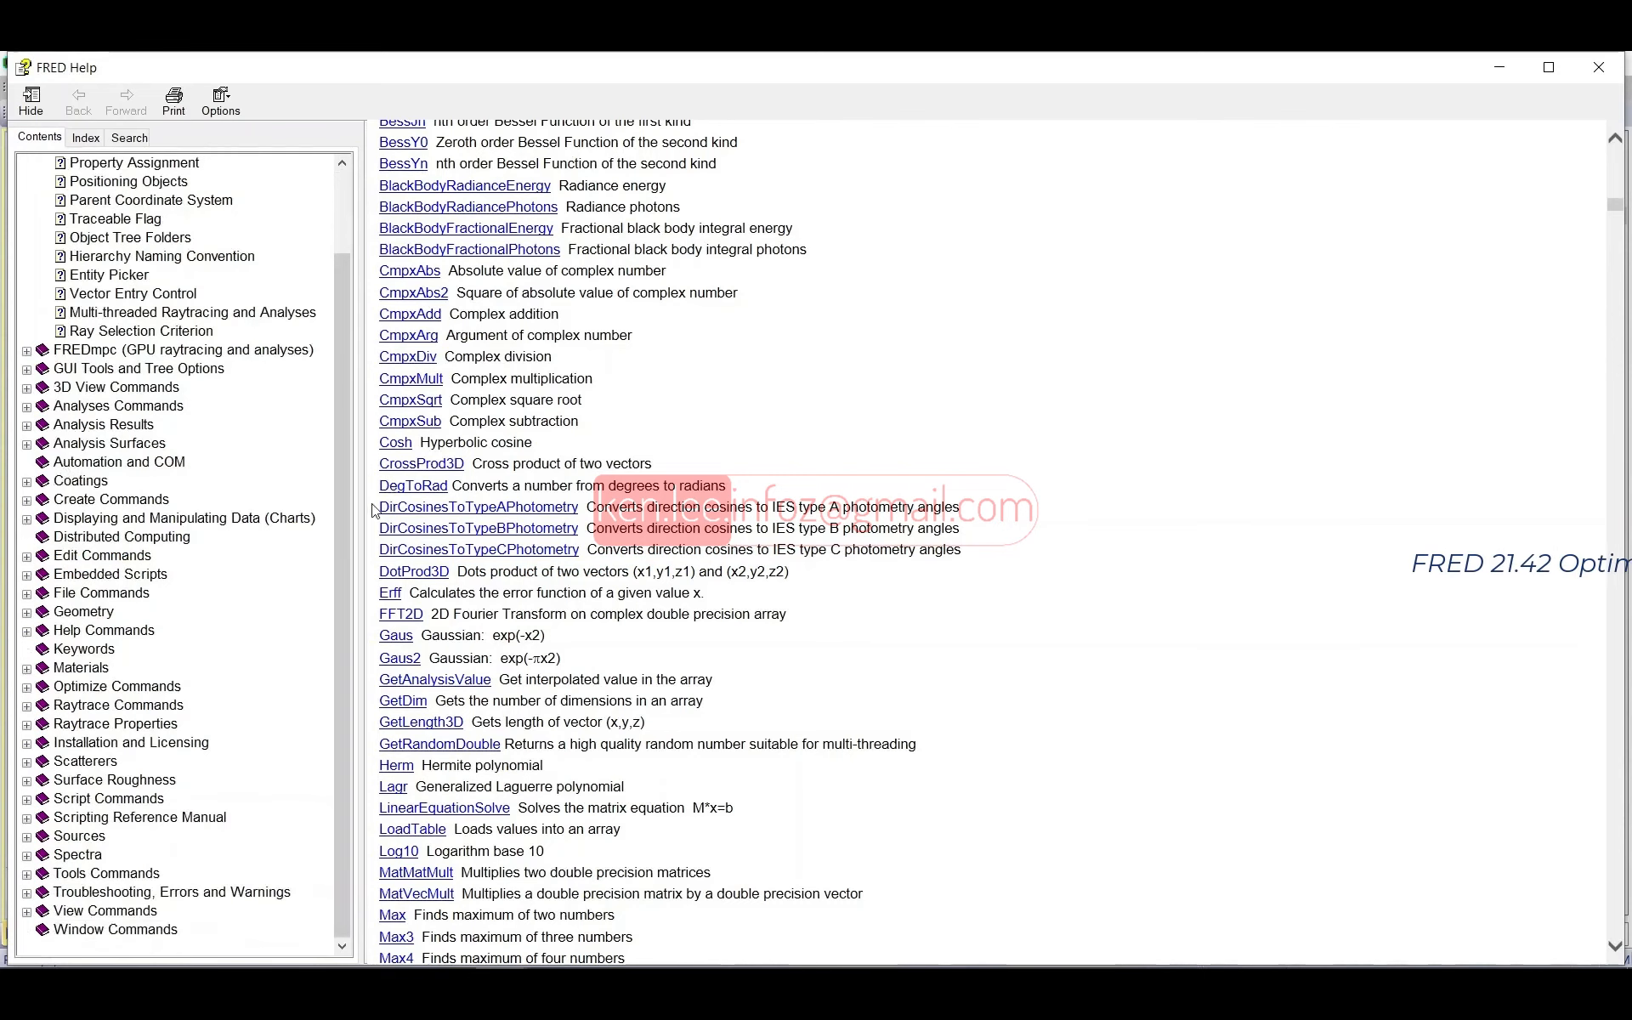
pyautogui.scroll(2, 128, 598)
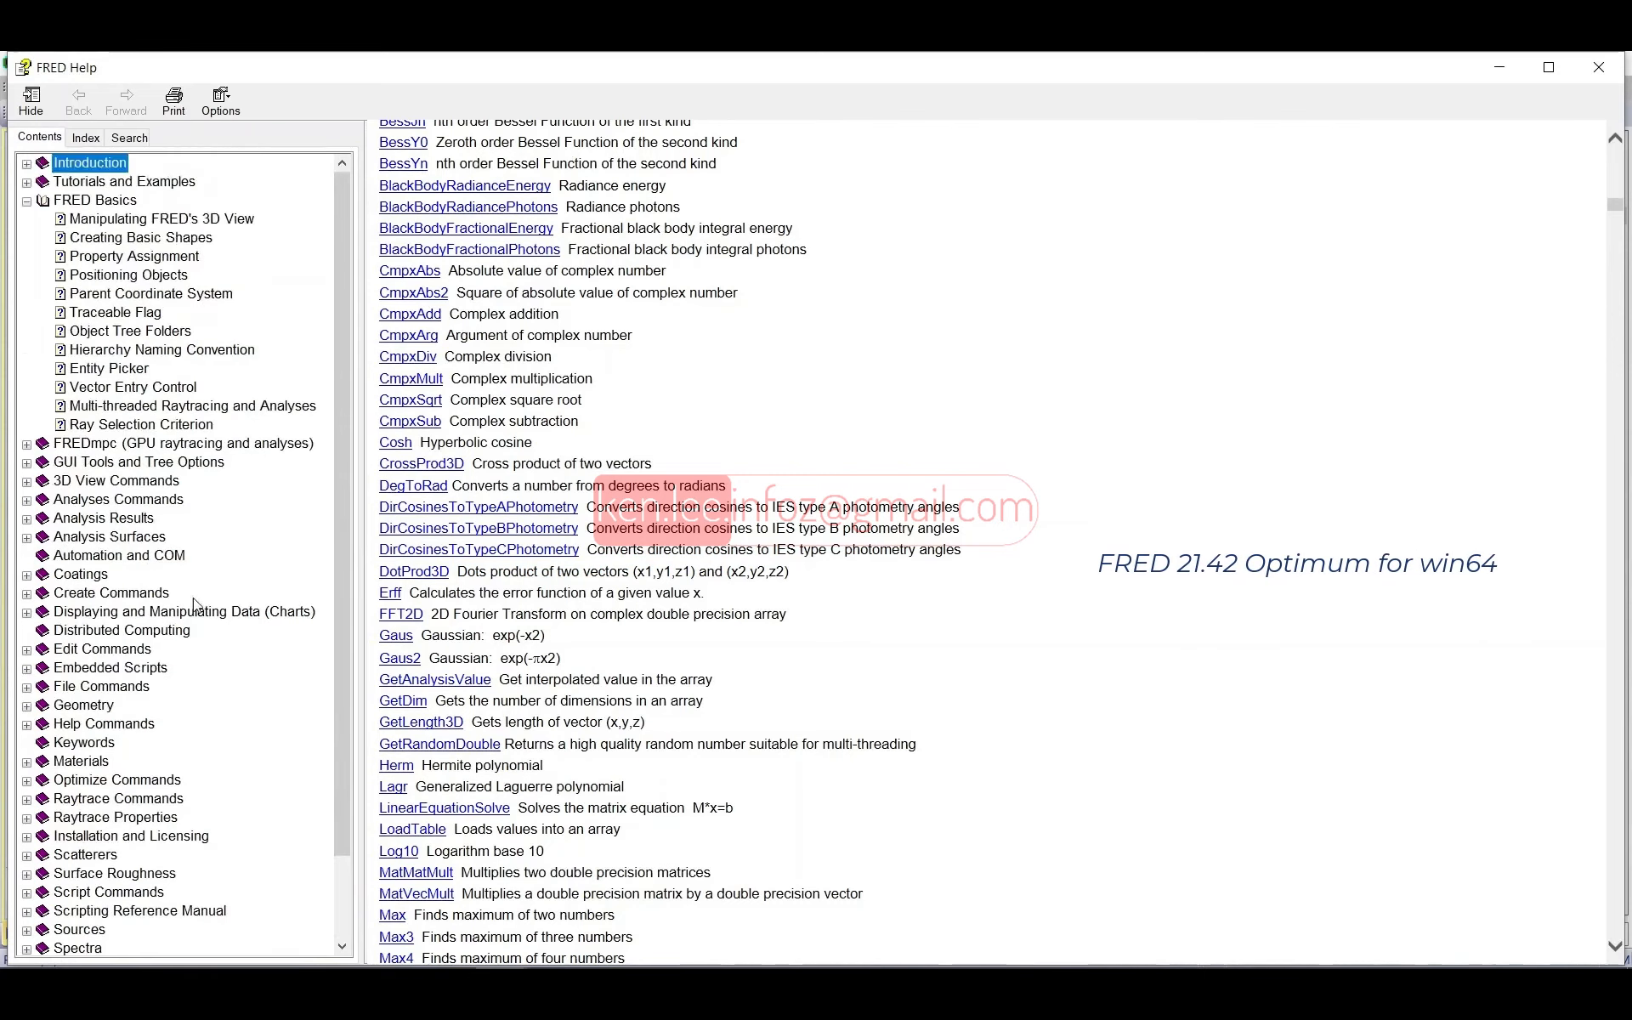
pyautogui.doubleClick(748, 79)
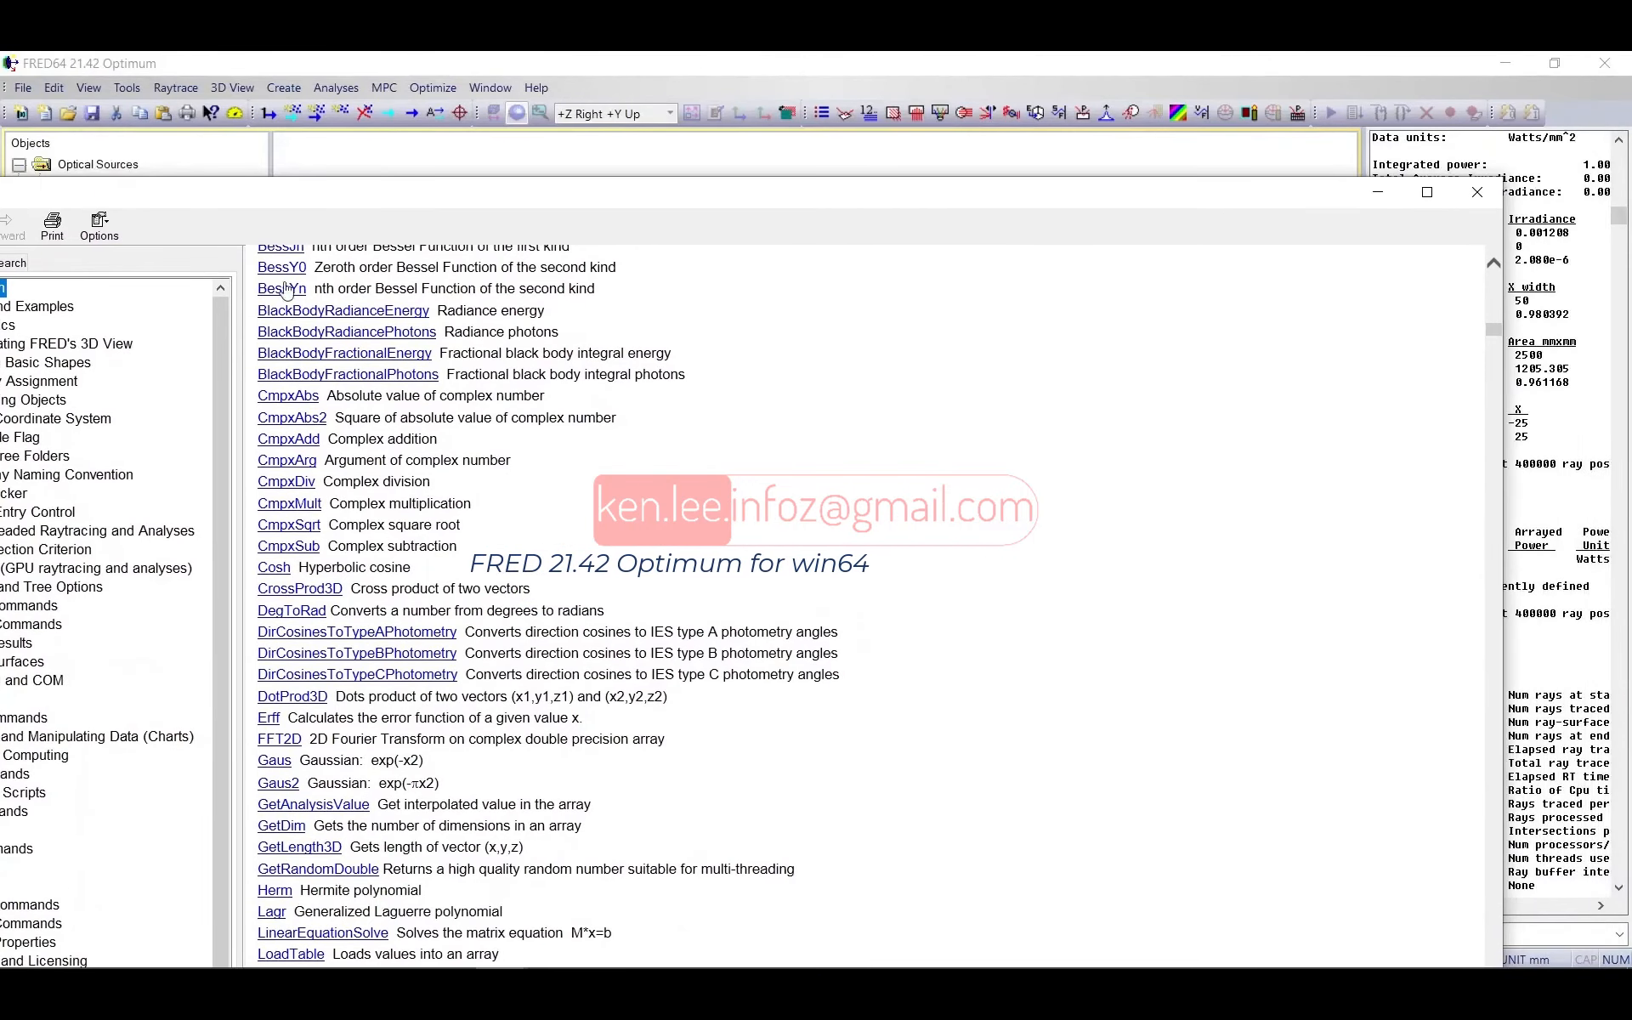
pyautogui.click(1478, 192)
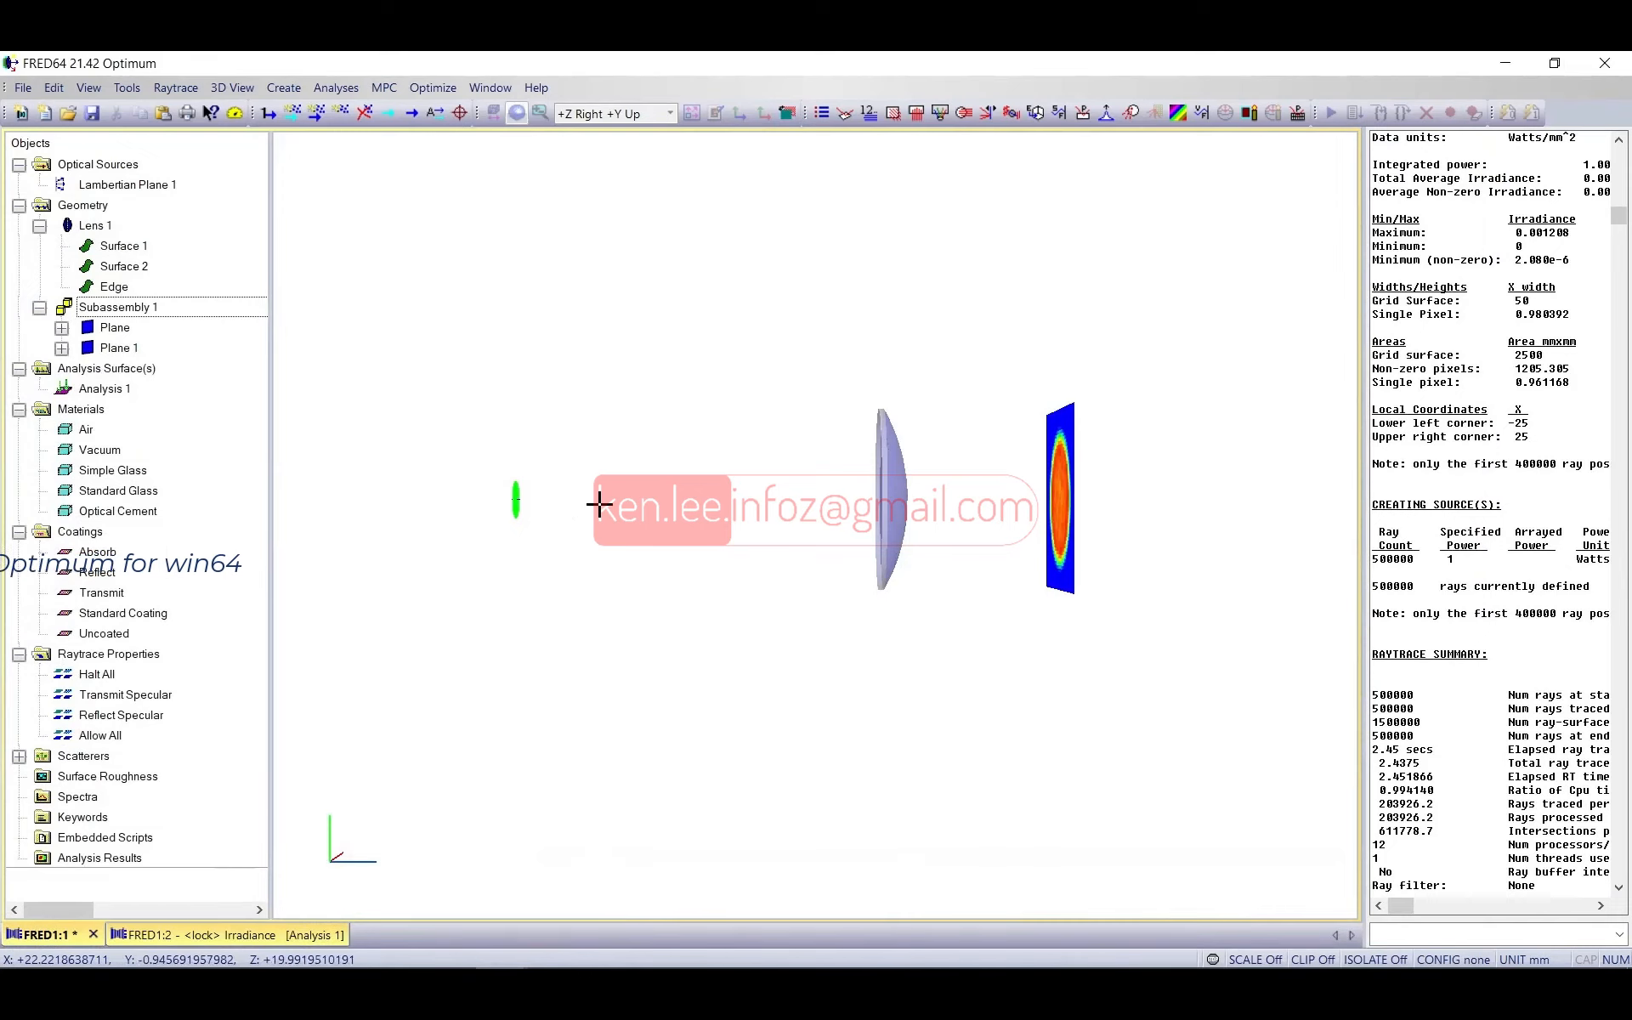
pyautogui.click(482, 86)
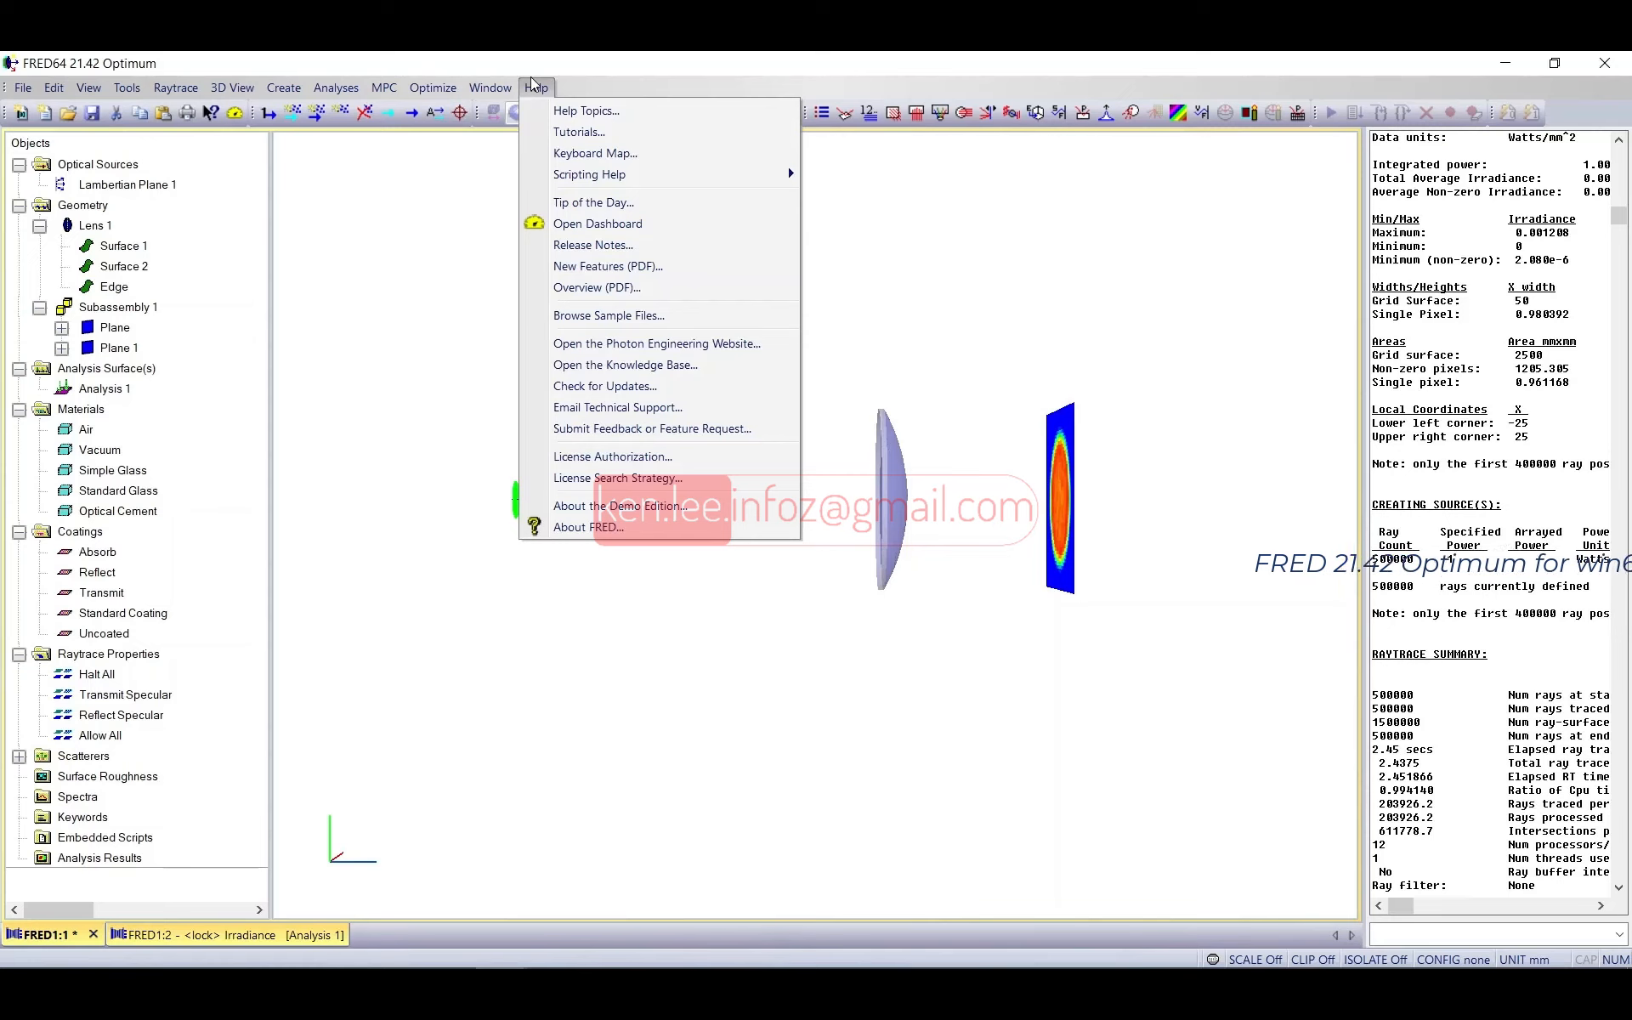
pyautogui.click(533, 83)
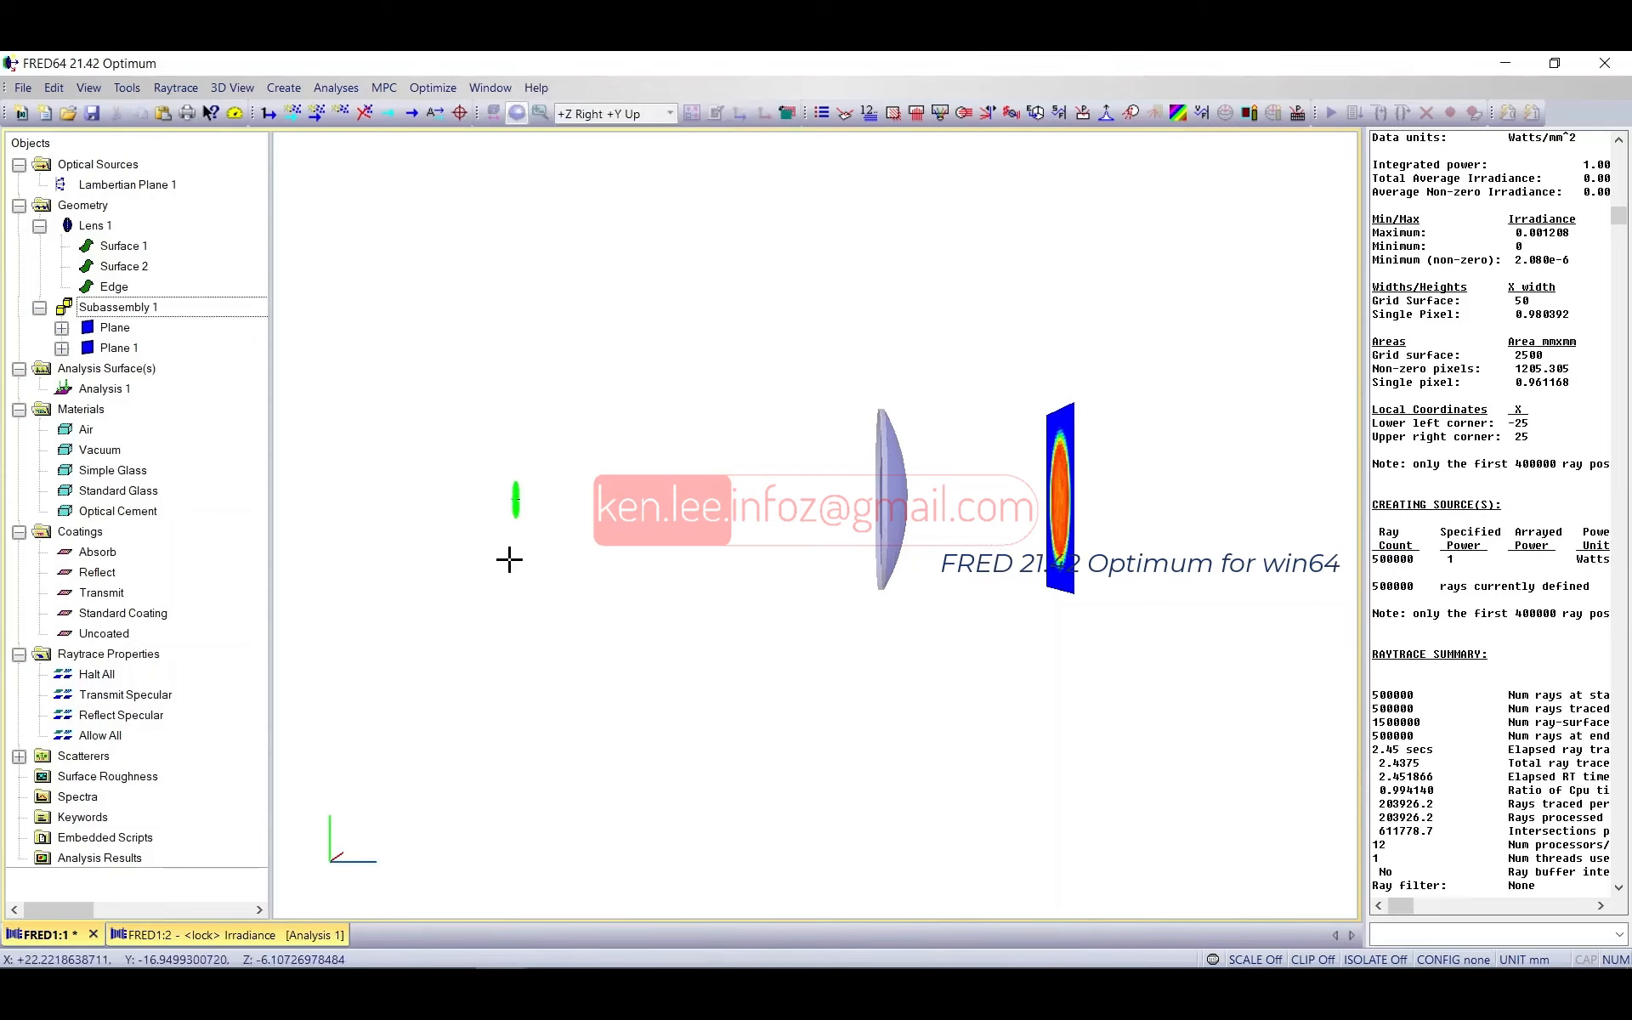
# Step: Inspect the source, lens and irradiance plane in 3D from several oblique angles
pyautogui.scroll(-3, 520, 553)
pyautogui.moveTo(519, 554); pyautogui.dragTo(757, 548)
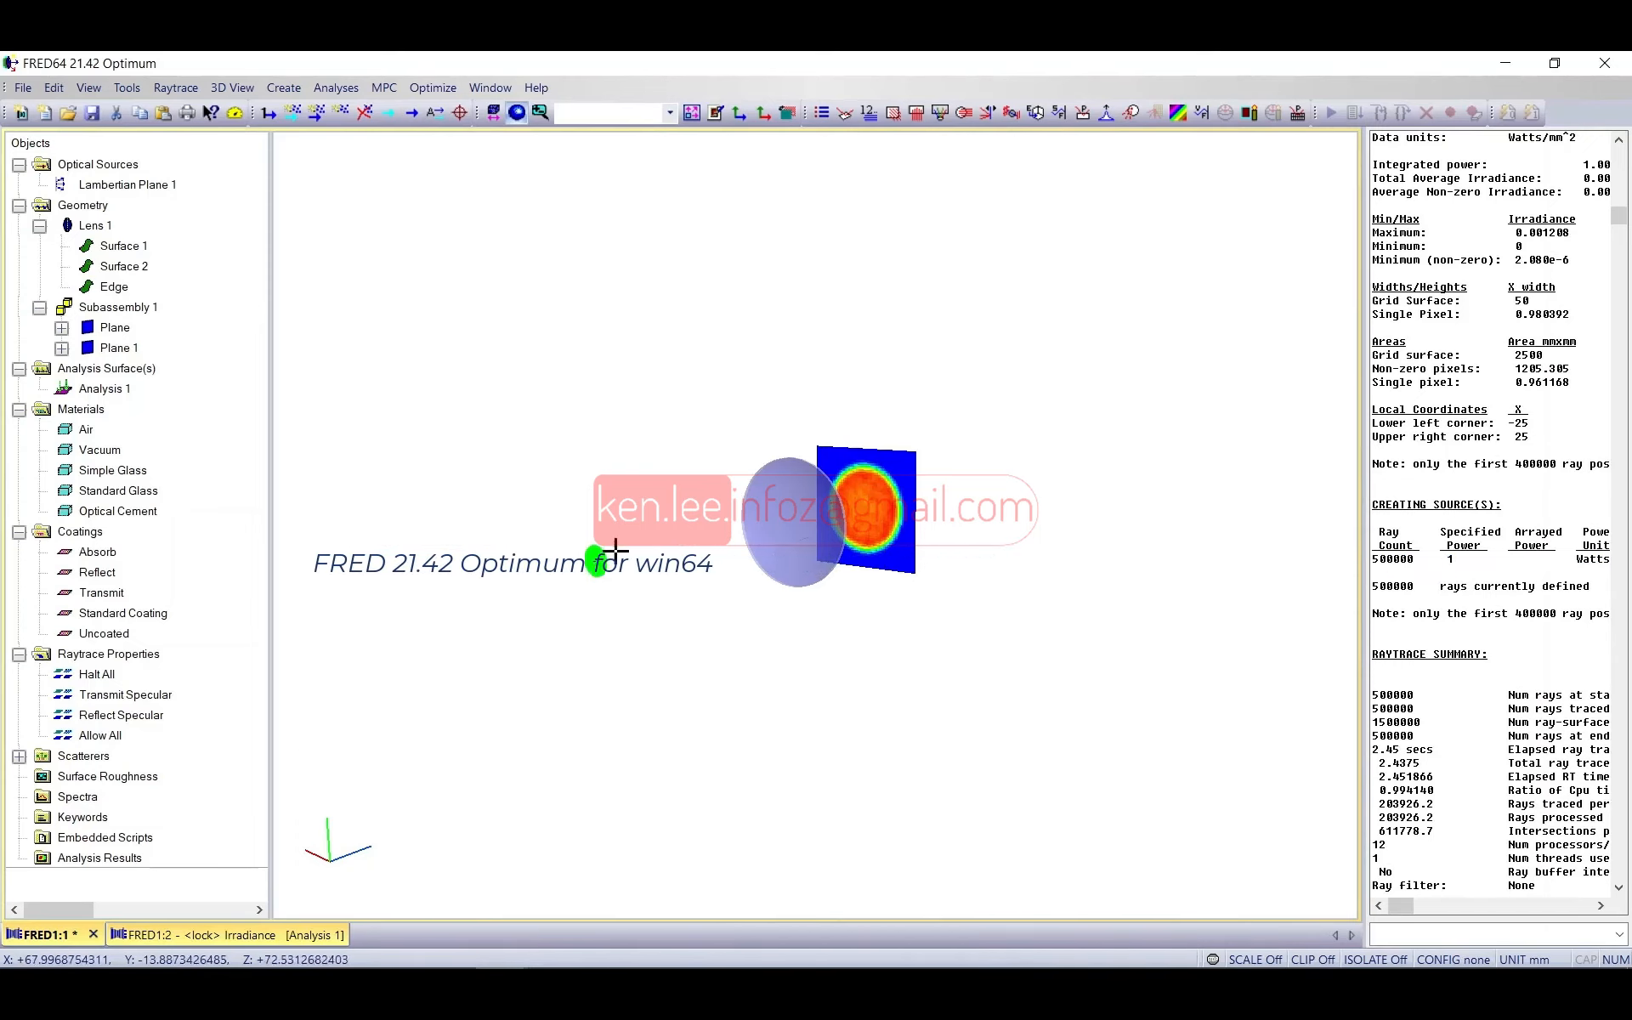
pyautogui.moveTo(626, 546); pyautogui.dragTo(983, 554)
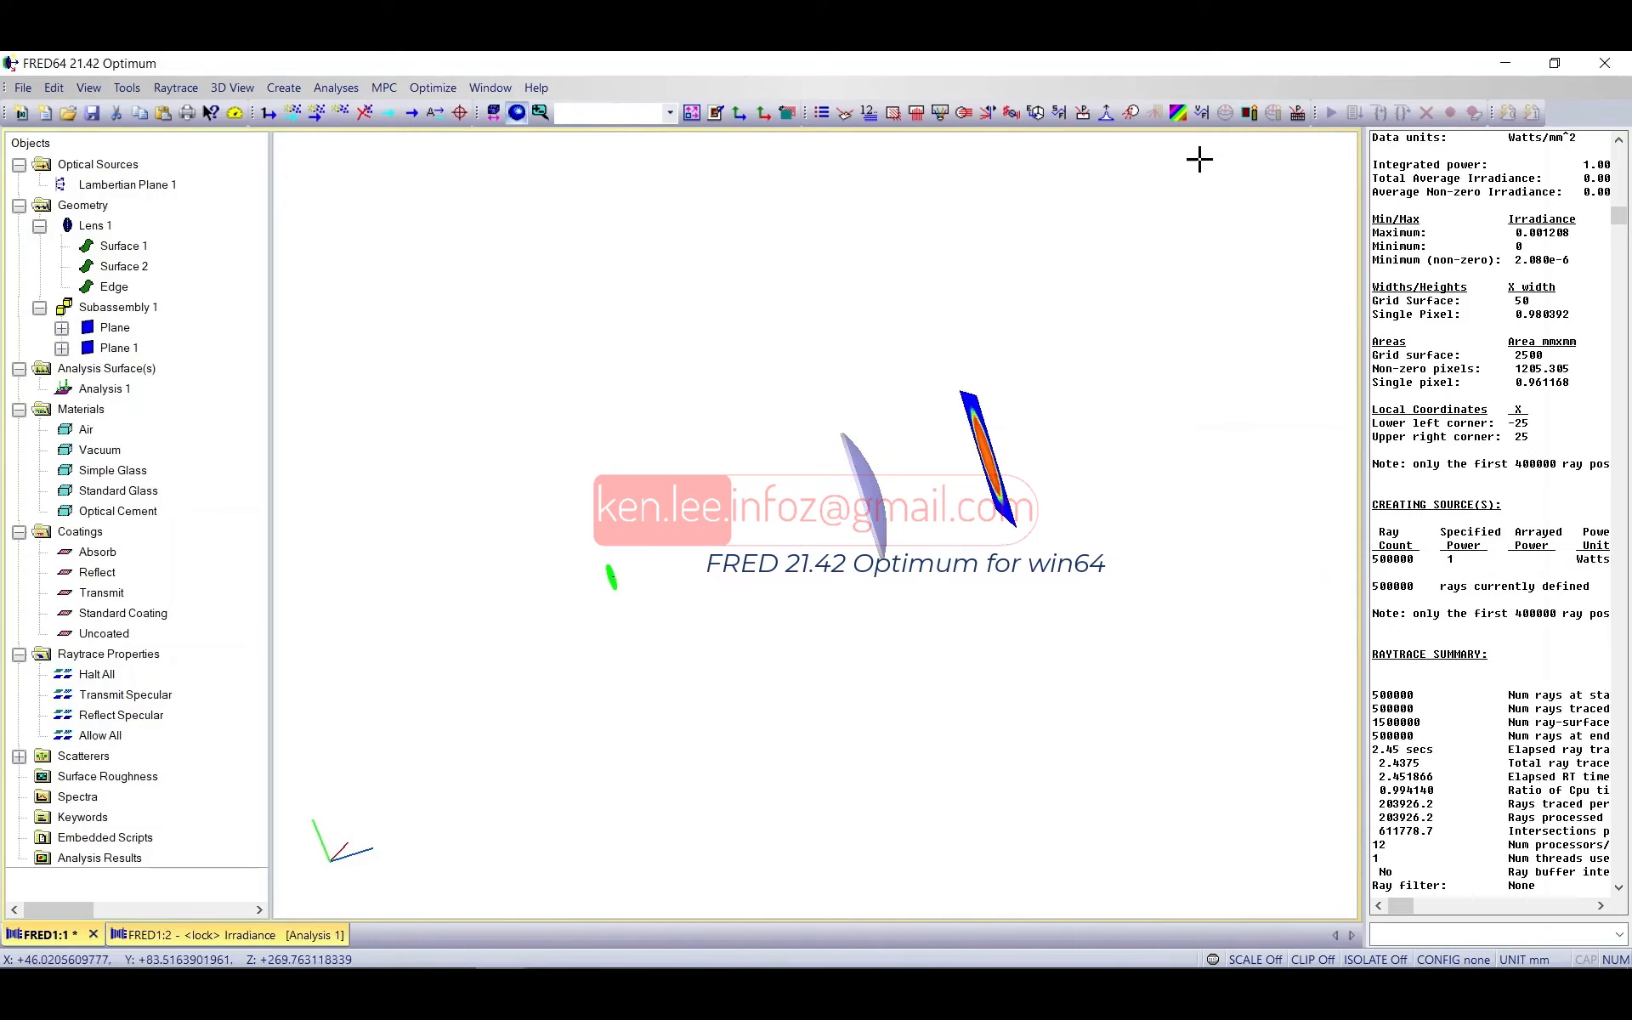
pyautogui.moveTo(758, 385); pyautogui.dragTo(1008, 484)
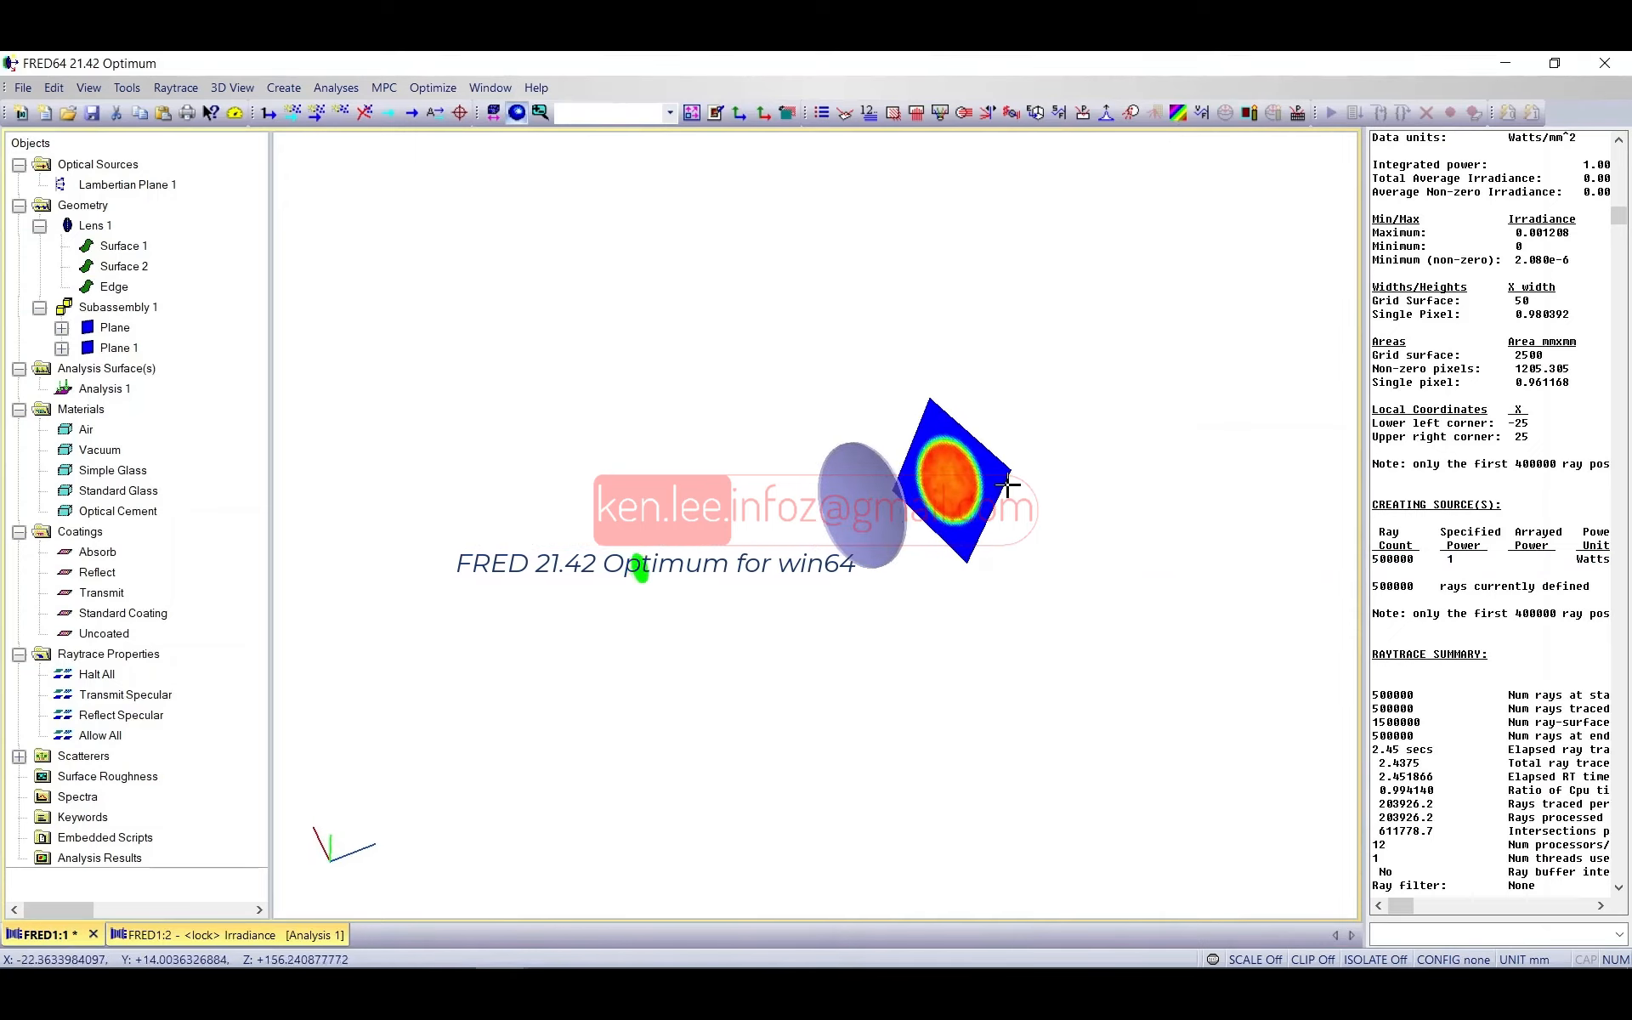